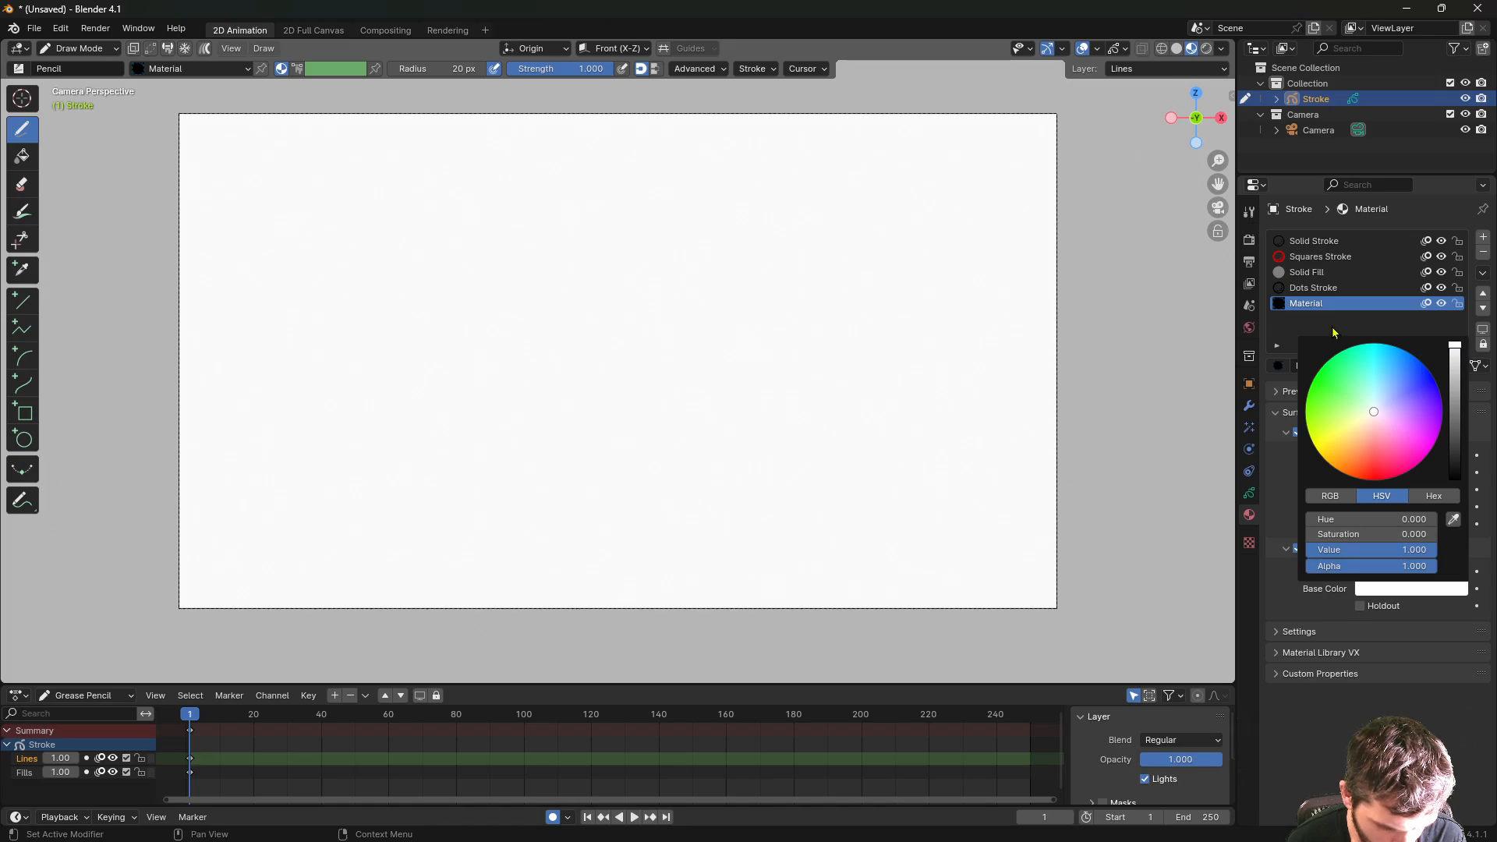
- Rename the existing white-filled material to 'white'
{"action": "double_click", "coordinate": [1324, 304]}
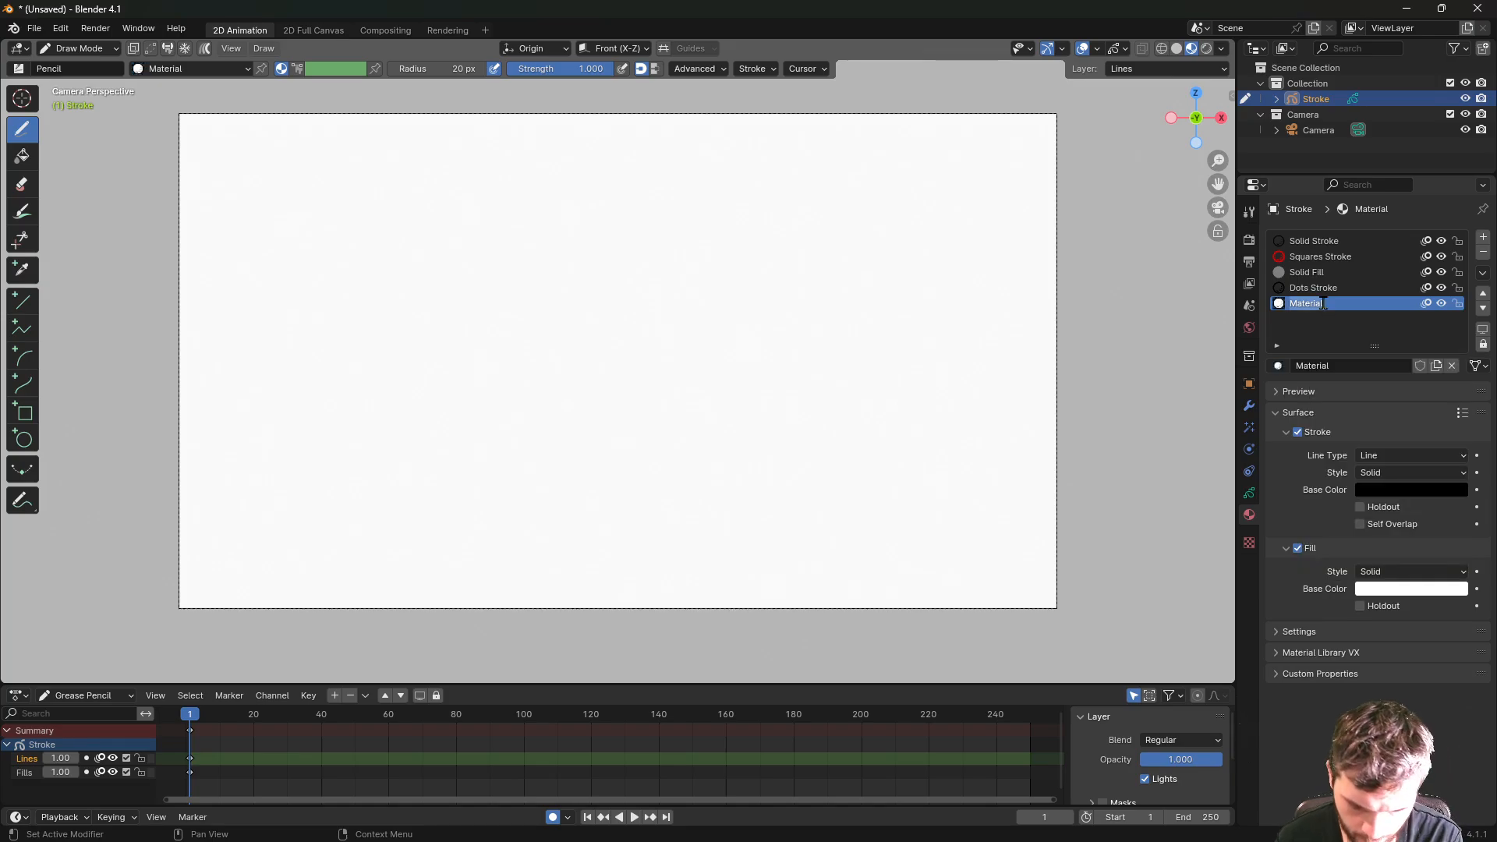
{"action": "type", "text": "white"}
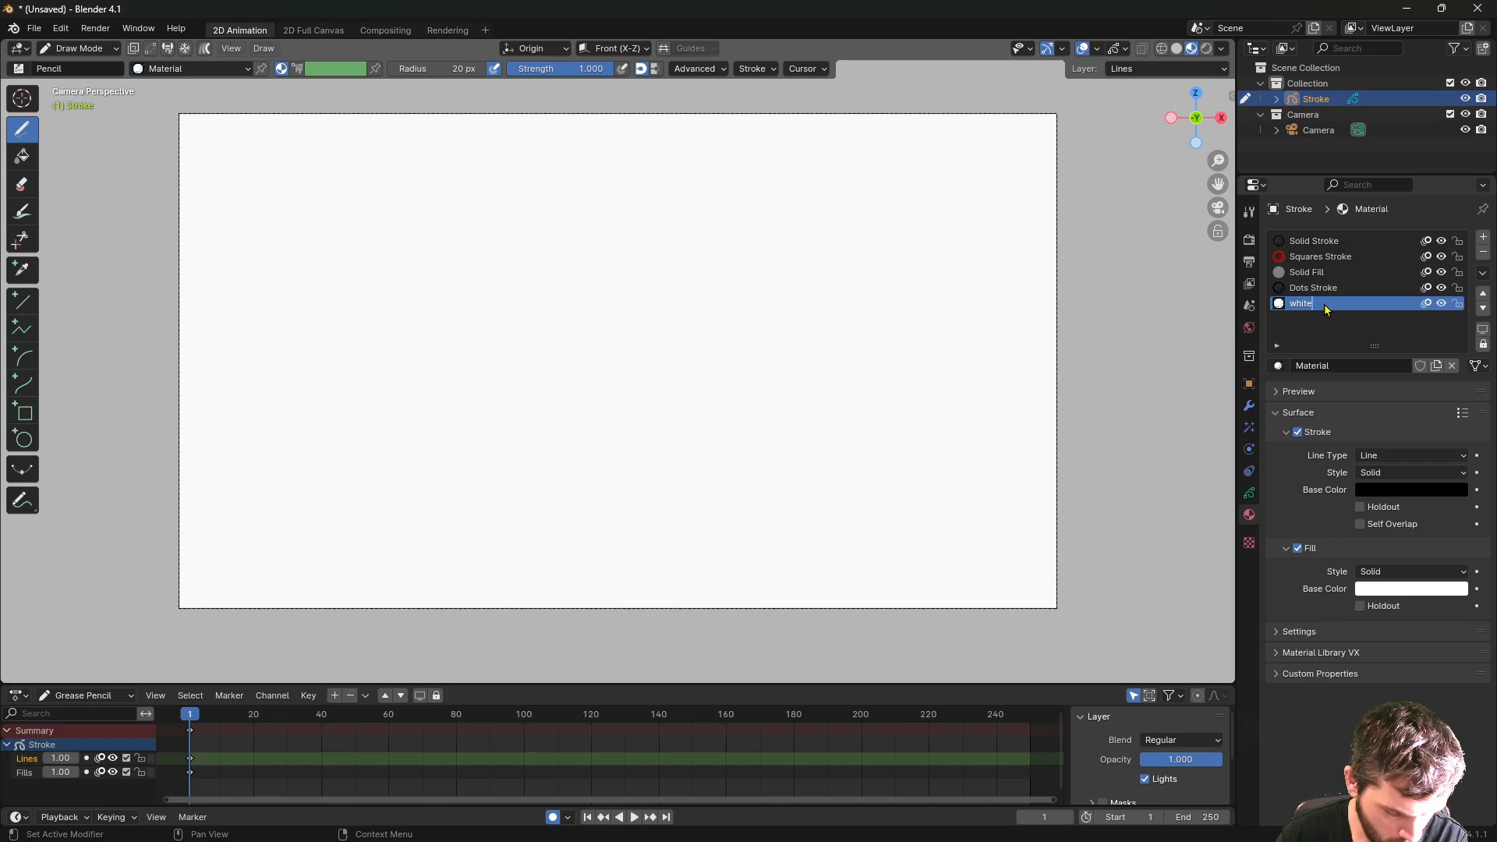
{"action": "key", "text": "Return"}
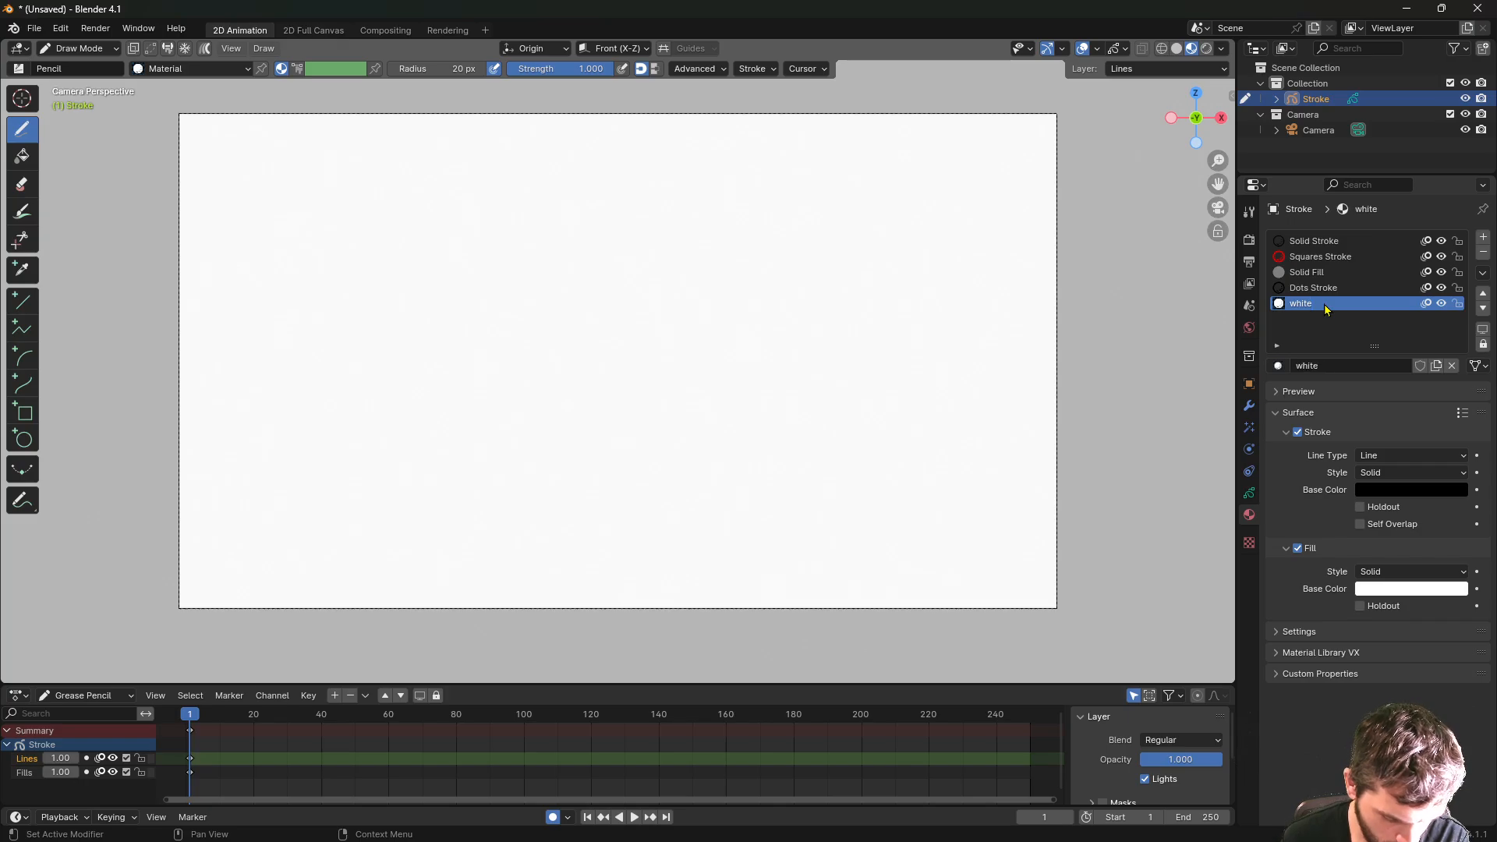
- Add a second material named 'black' with fill enabled
{"action": "left_click", "coordinate": [1483, 239]}
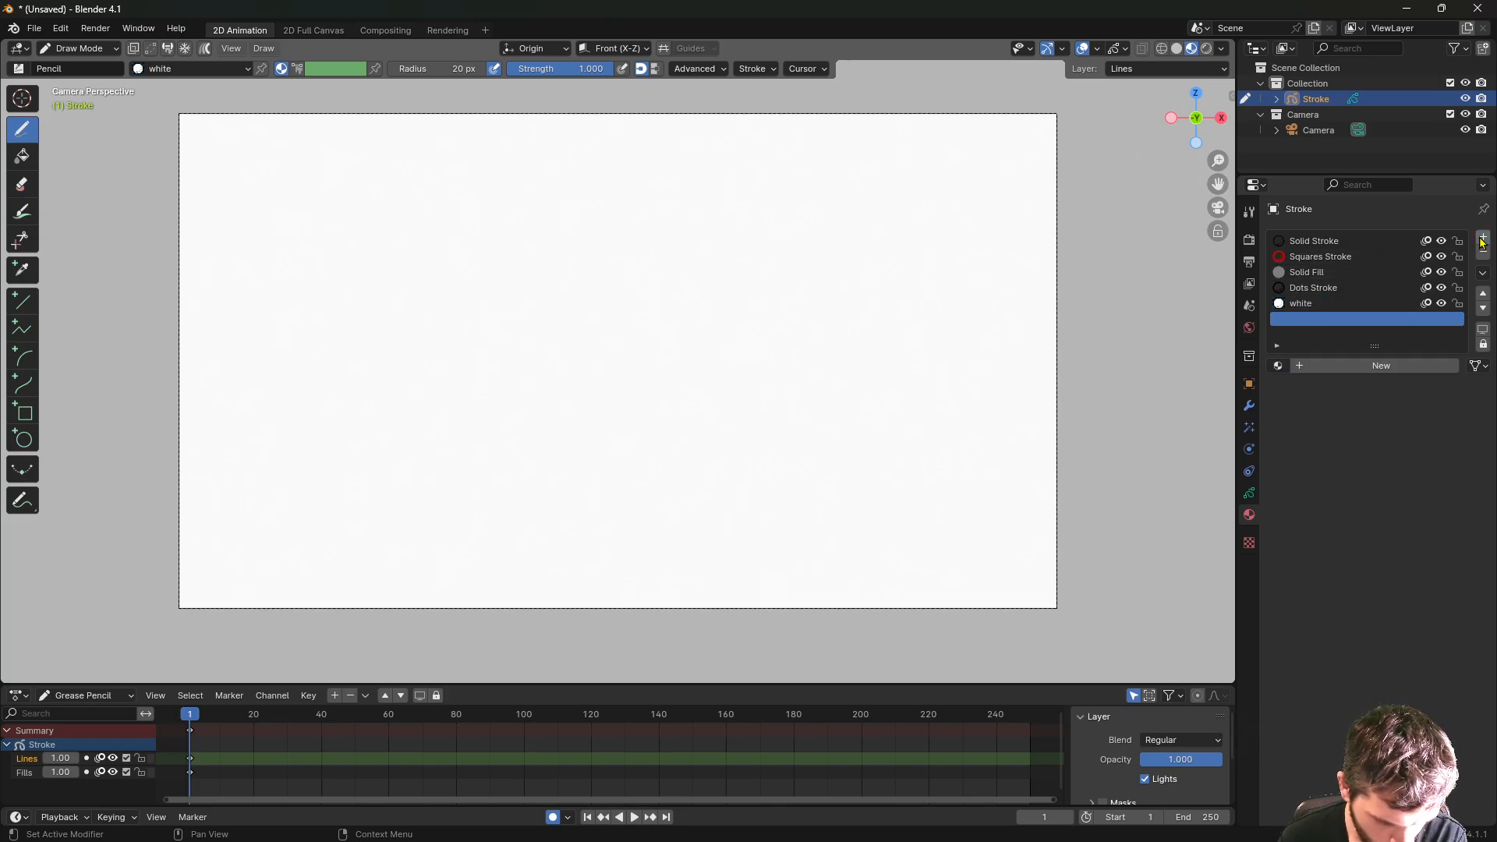
{"action": "left_click", "coordinate": [1382, 366]}
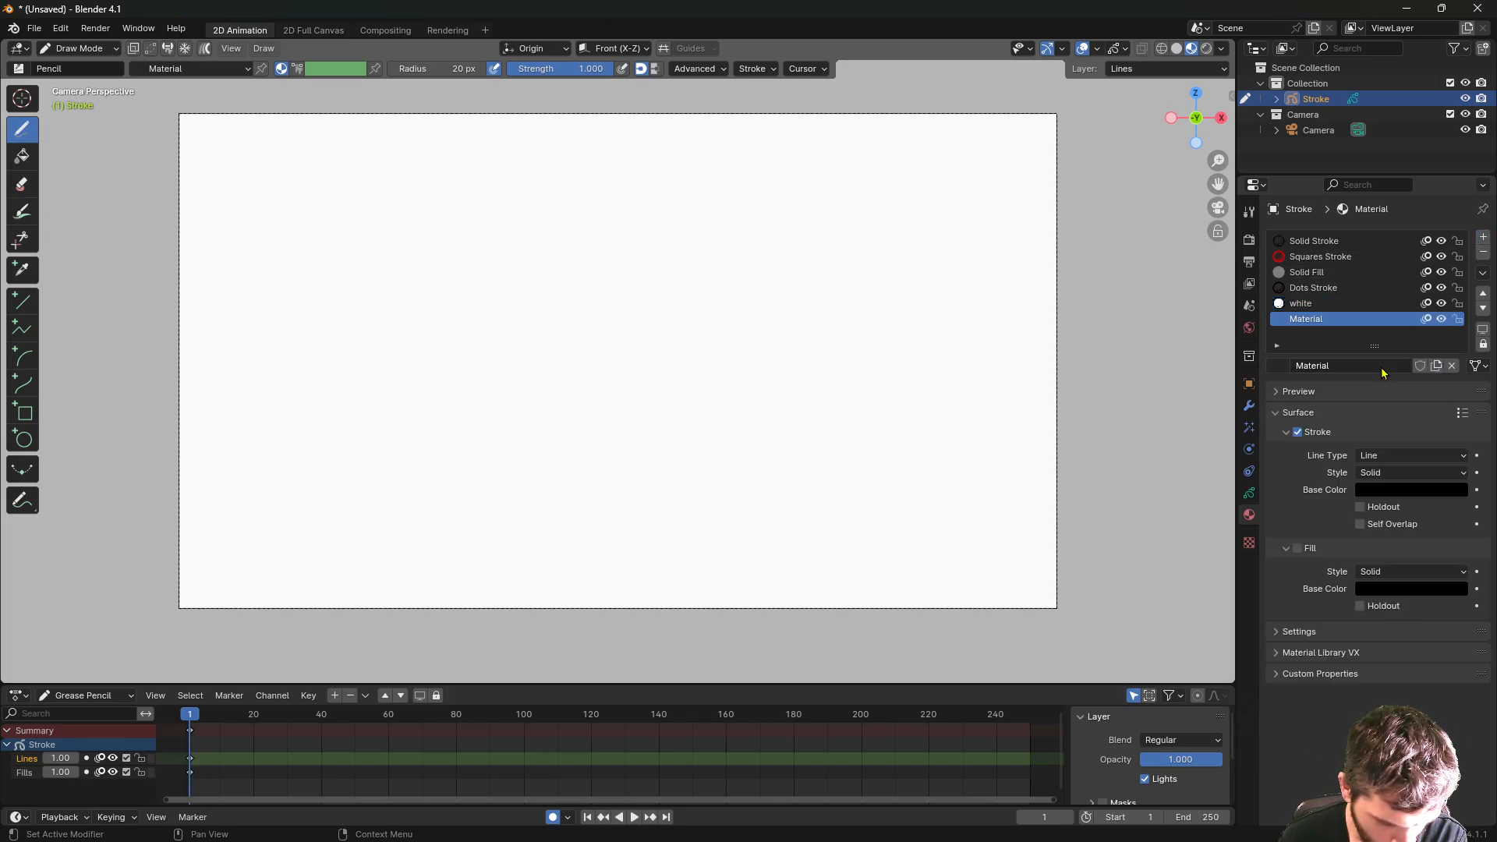
{"action": "double_click", "coordinate": [1326, 322]}
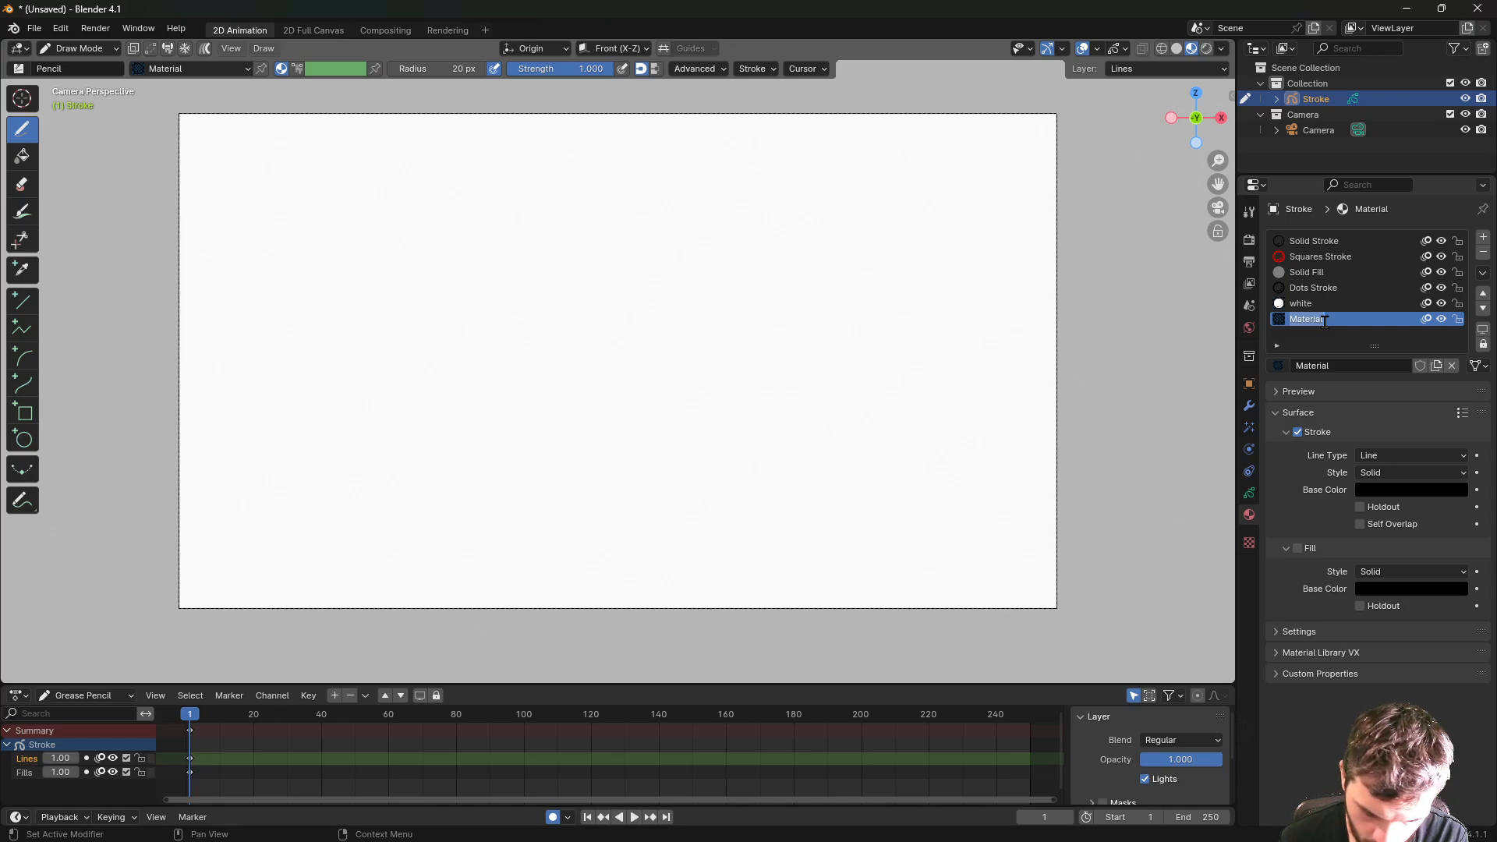
{"action": "type", "text": "b"}
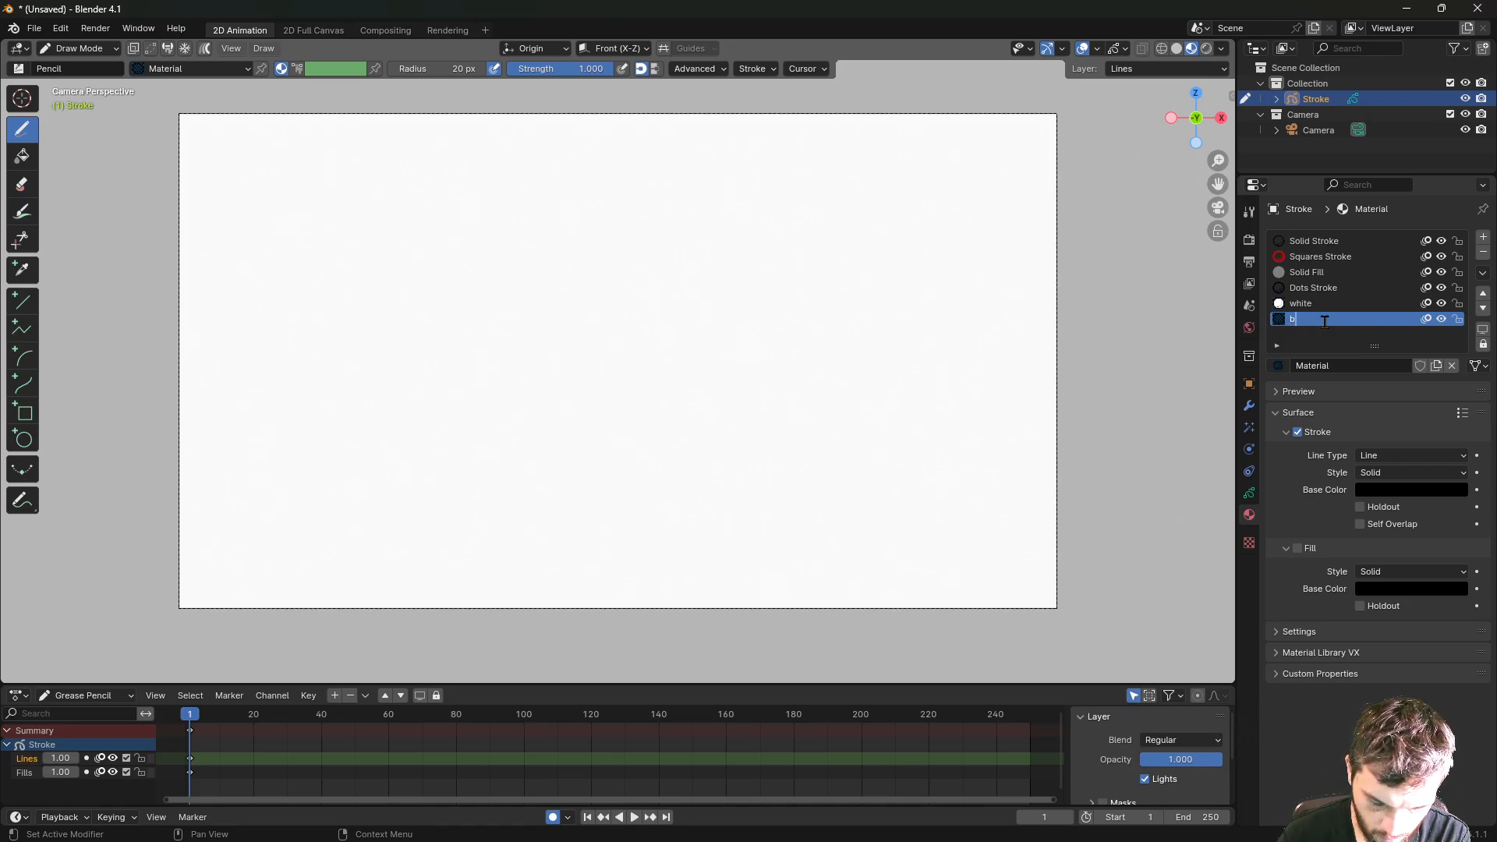
{"action": "type", "text": "lack"}
{"action": "key", "text": "Return"}
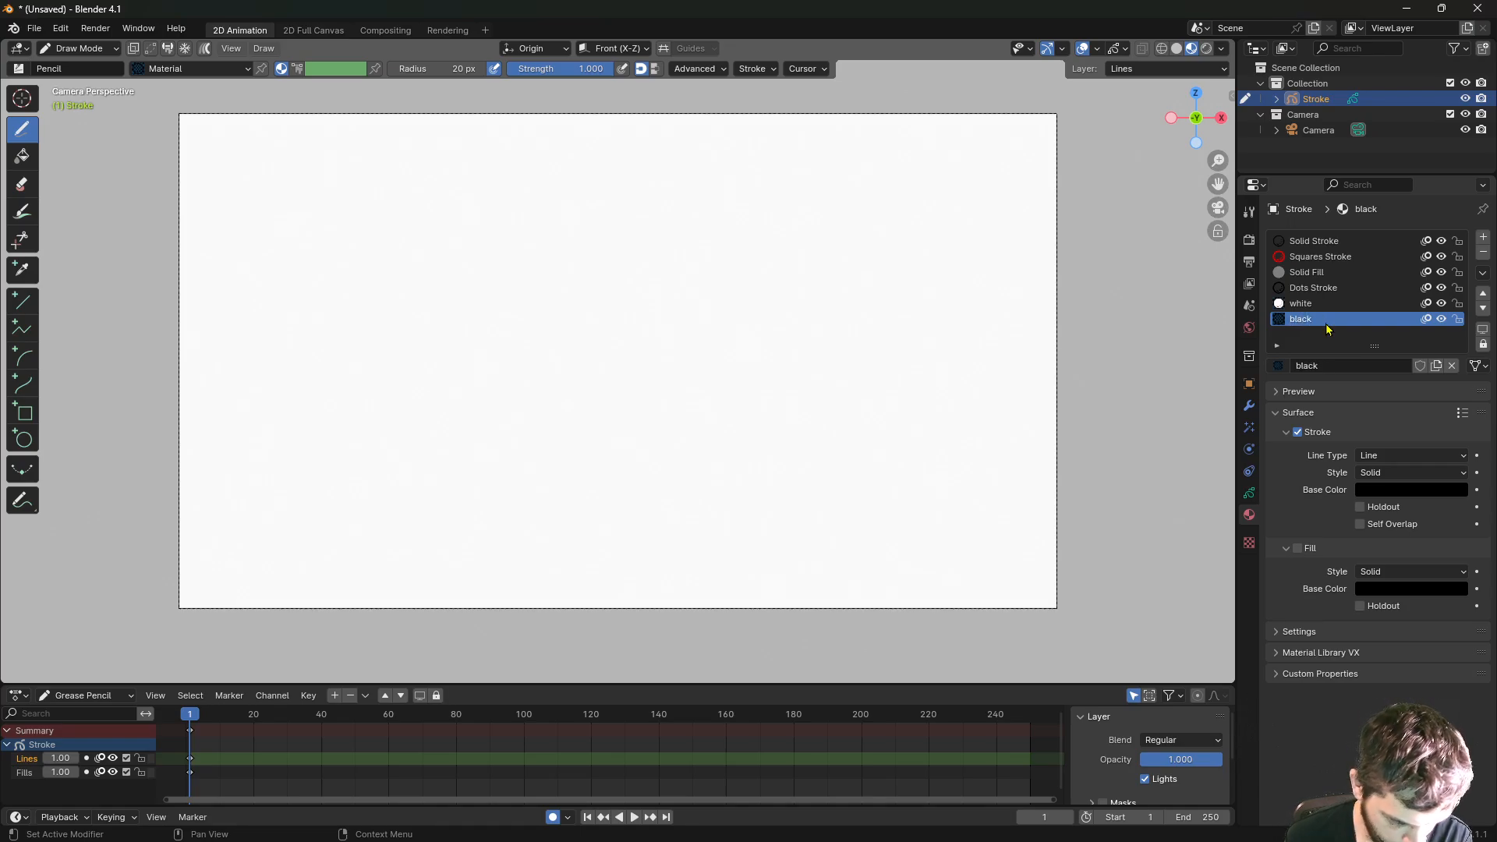
{"action": "left_click", "coordinate": [1299, 548]}
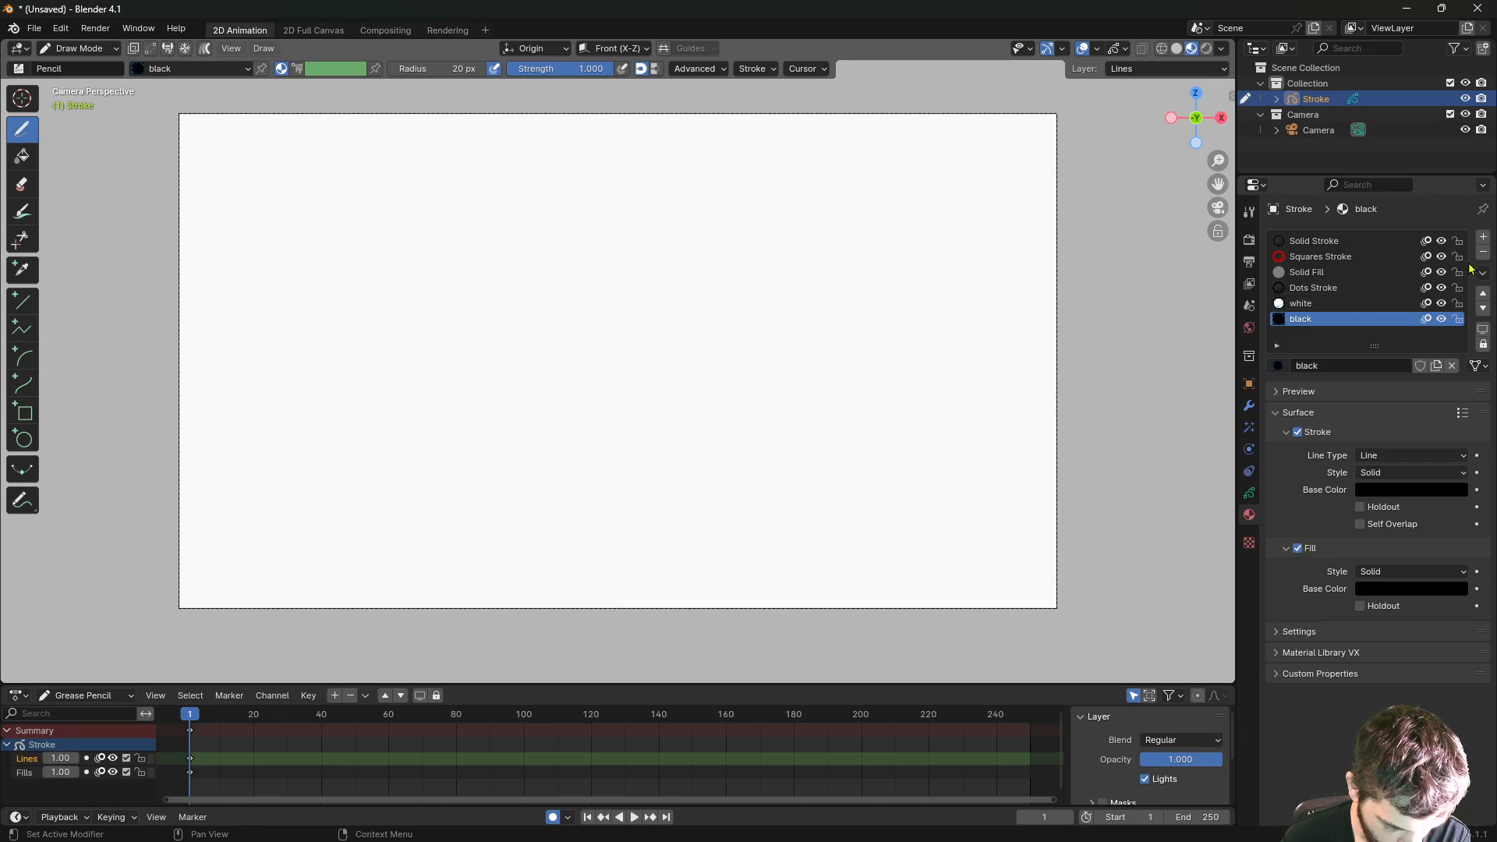
- Add a third material named 'skin1'
{"action": "left_click", "coordinate": [1484, 240]}
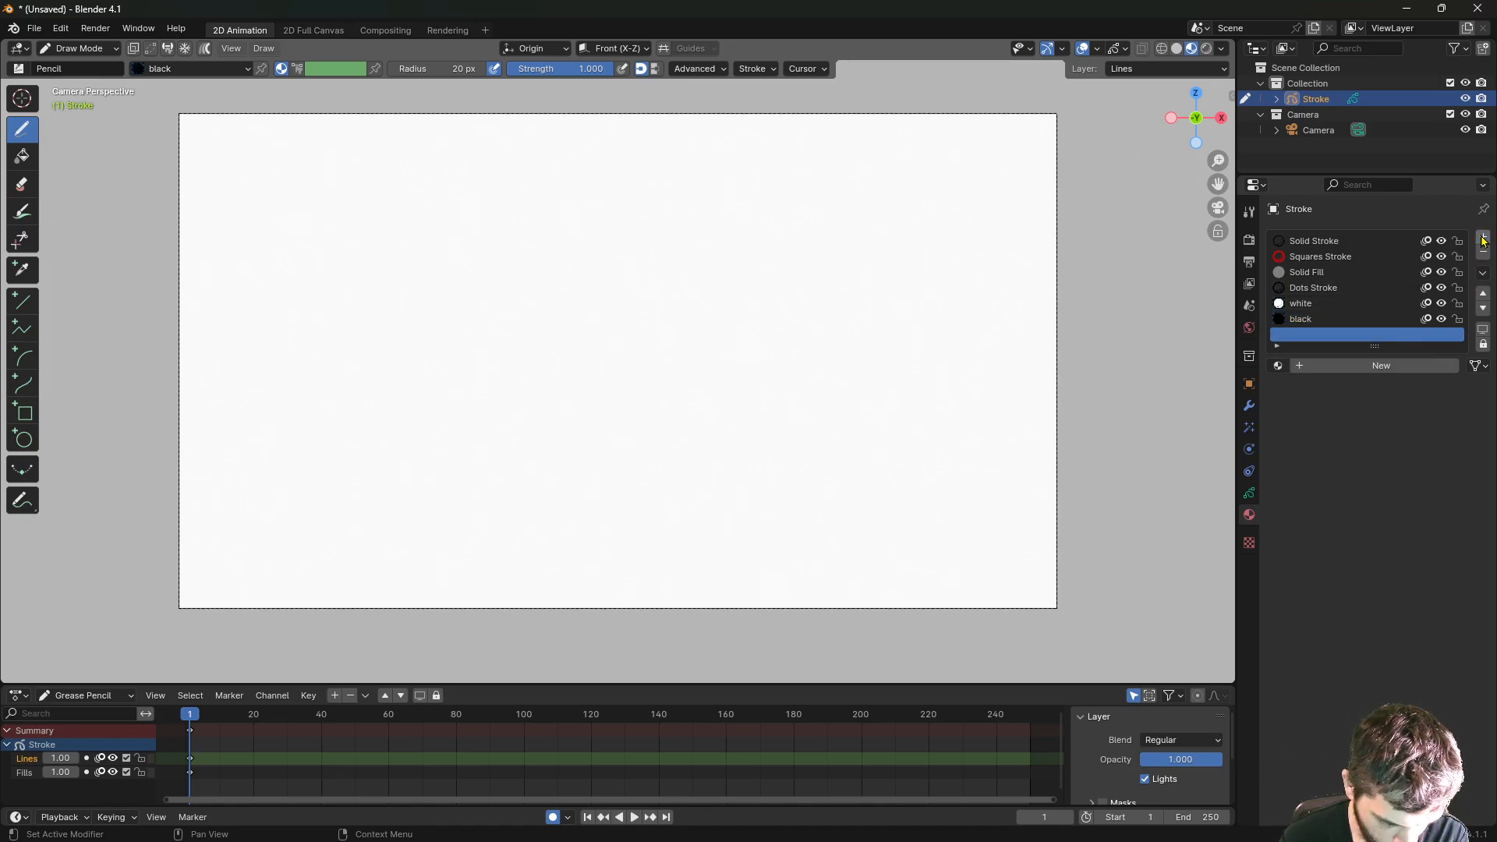
{"action": "left_click", "coordinate": [1347, 366]}
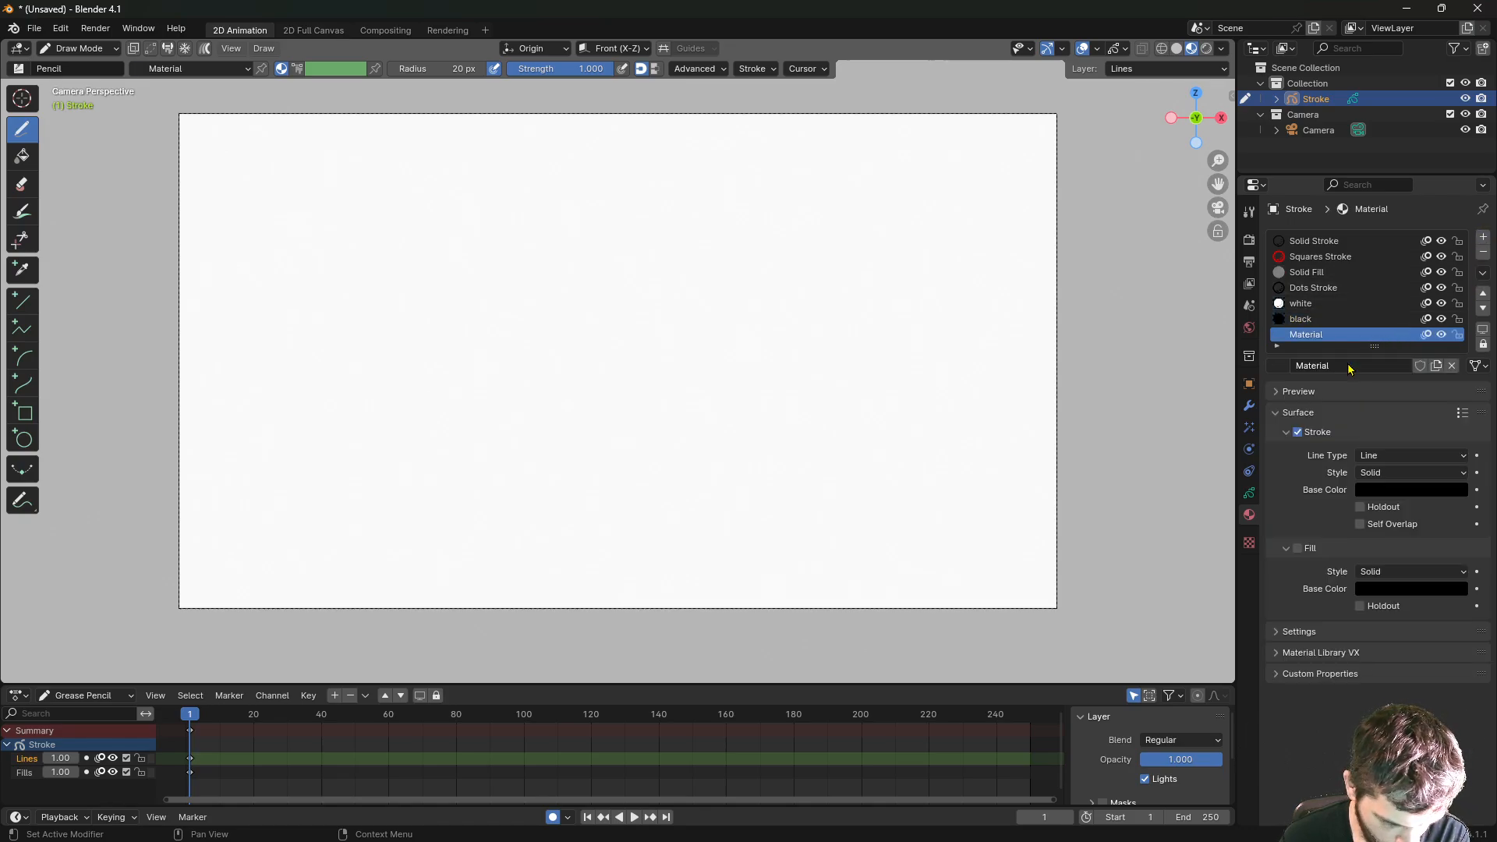
{"action": "double_click", "coordinate": [1317, 336]}
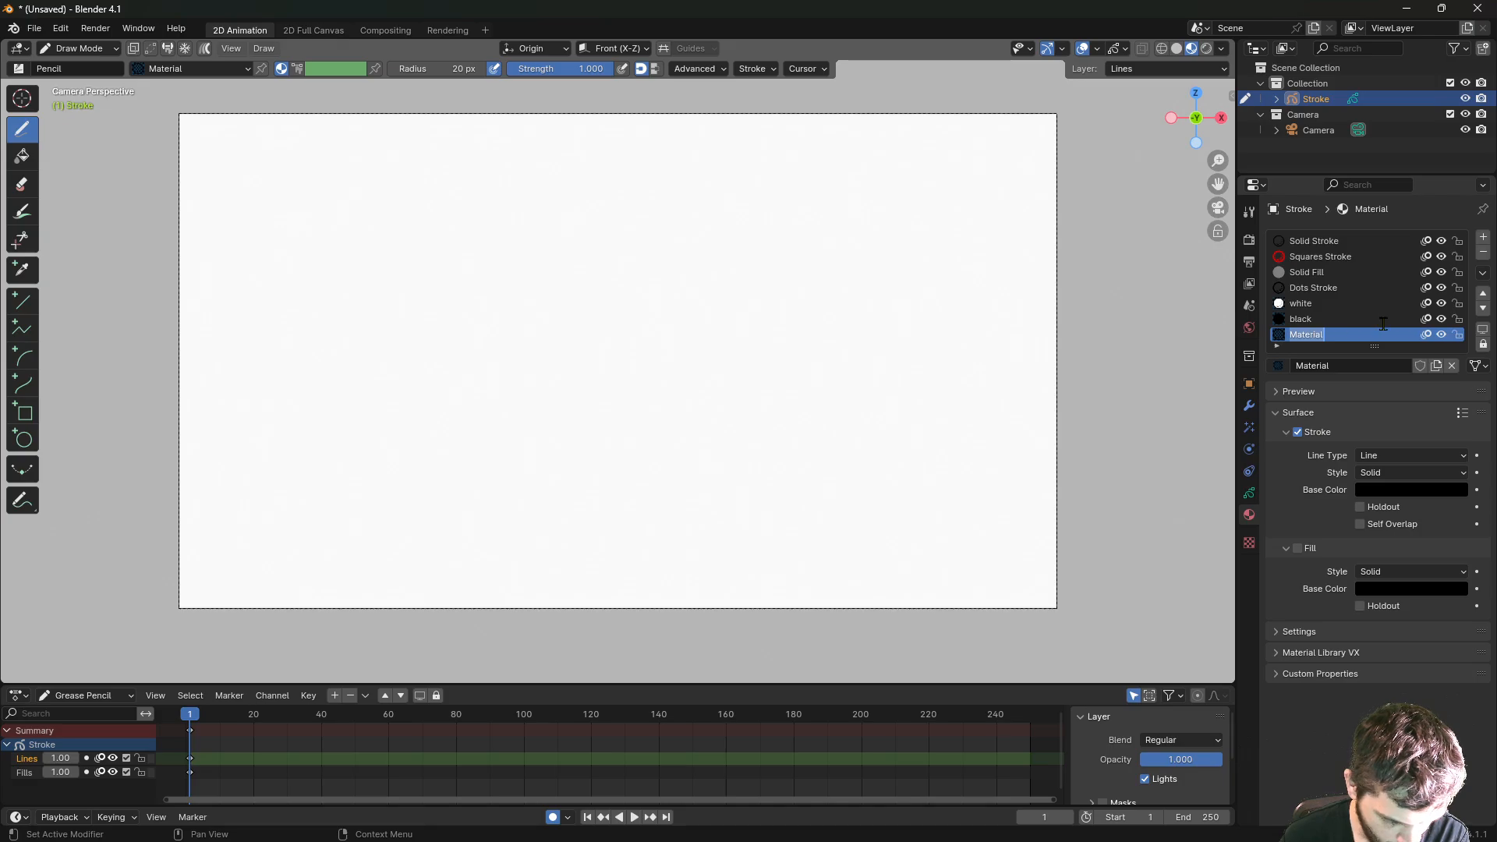
{"action": "type", "text": "skin"}
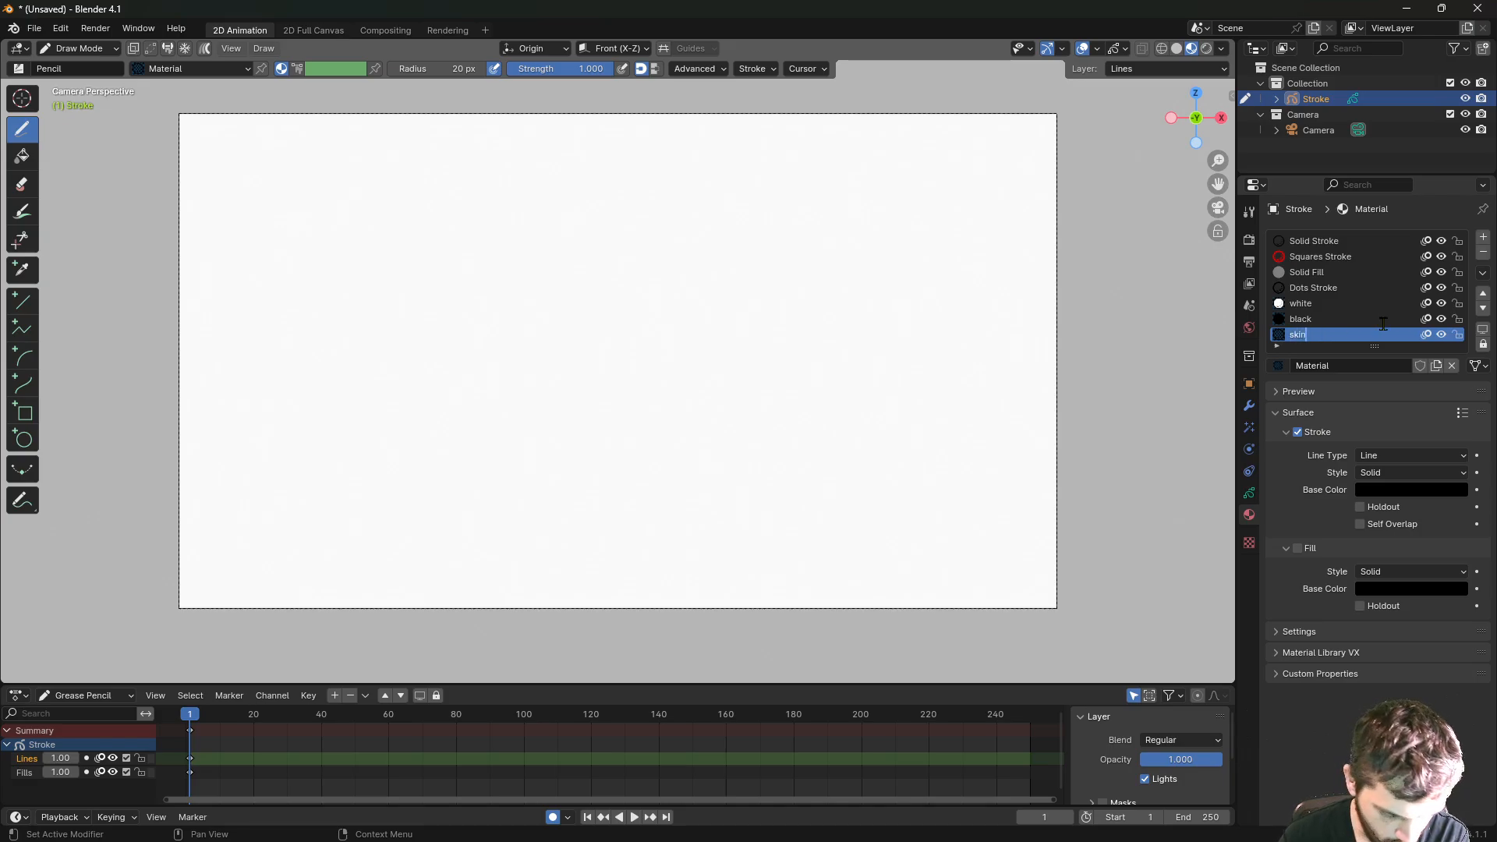
{"action": "type", "text": "1"}
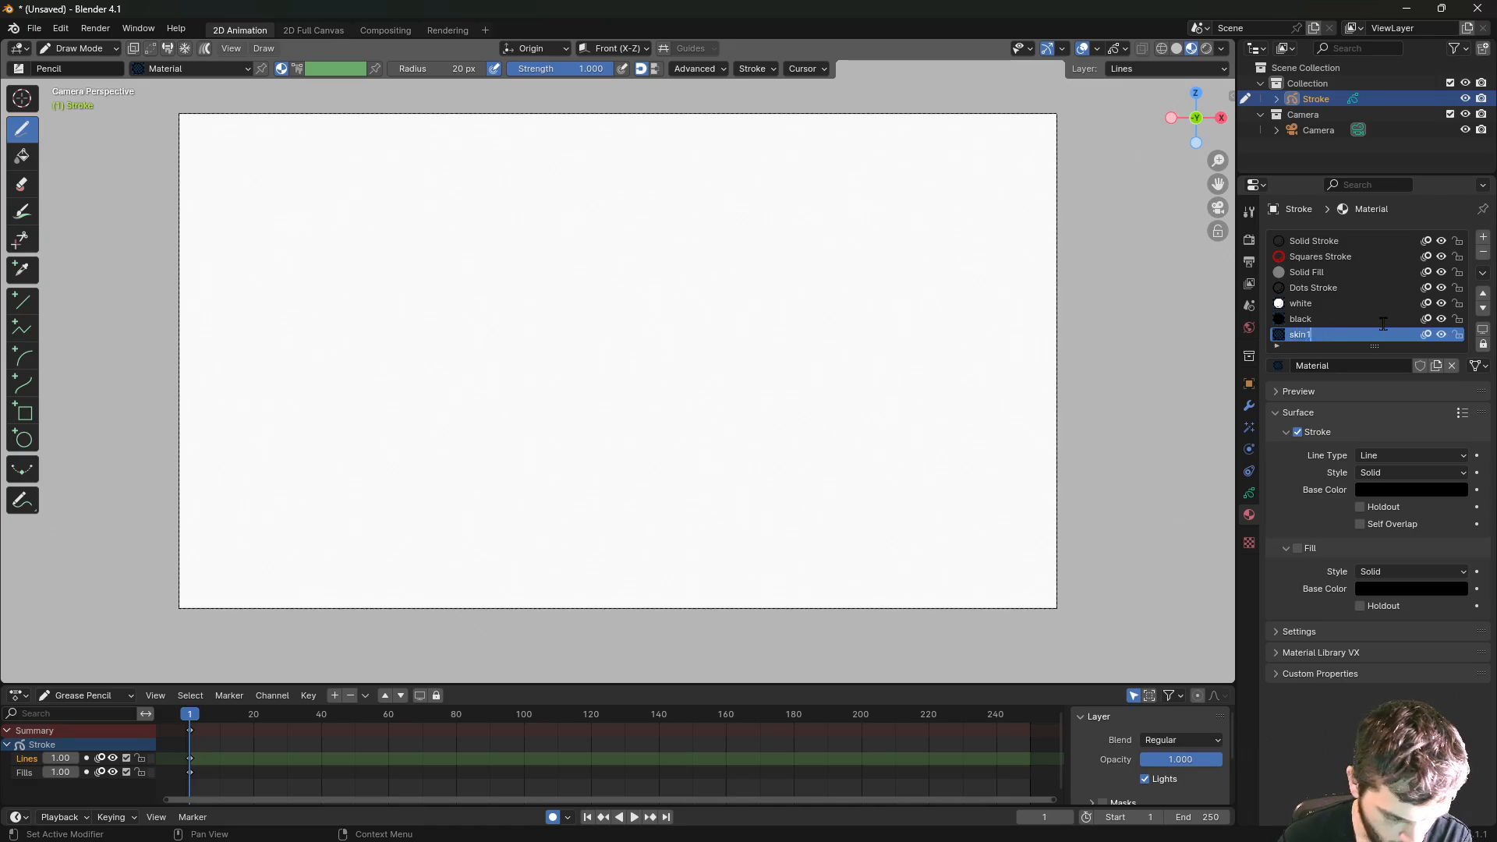
{"action": "key", "text": "Return"}
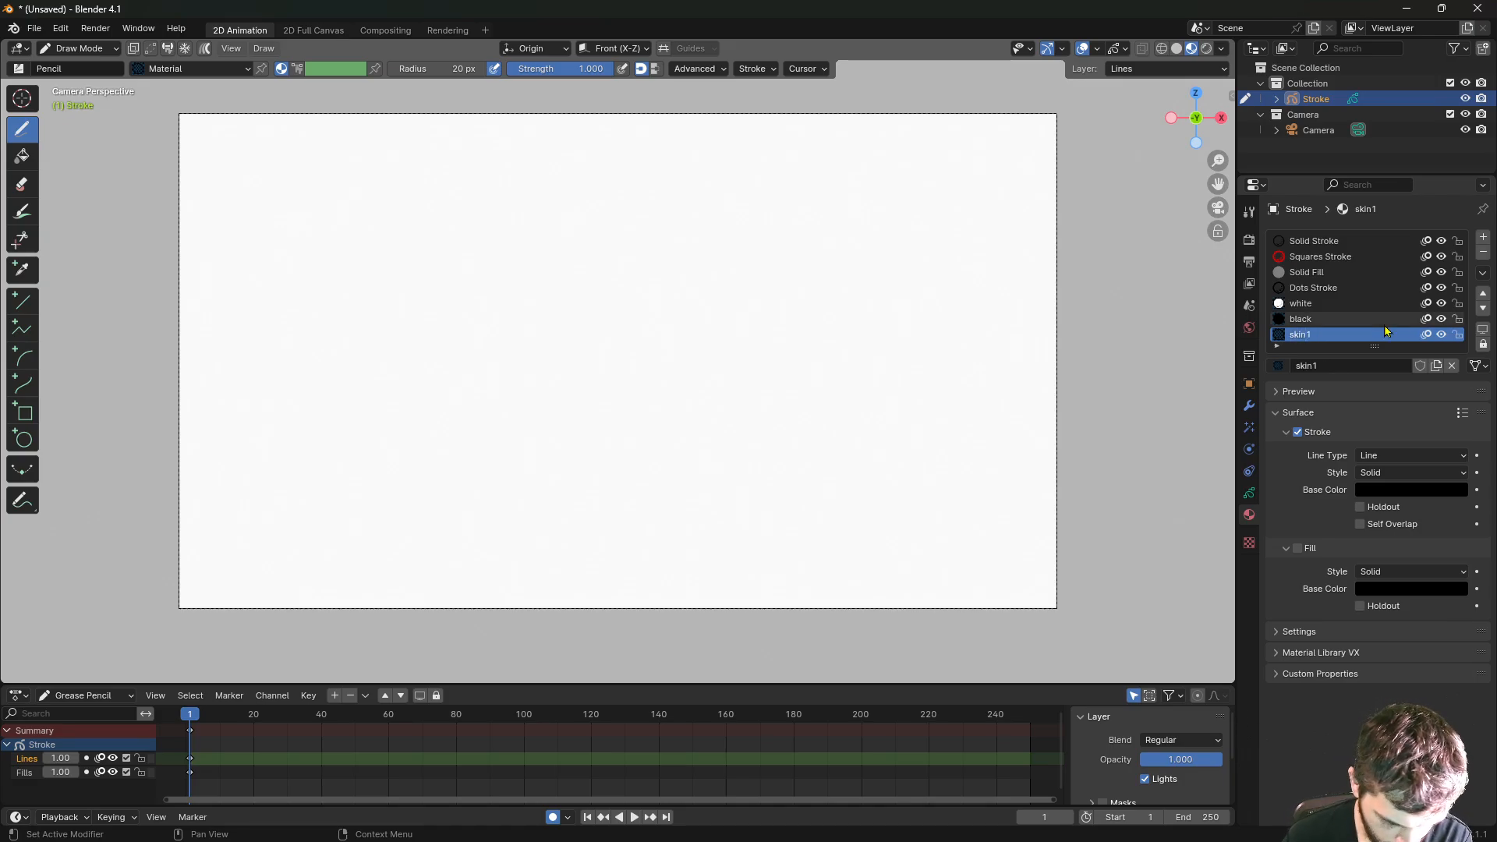
- Enable fill on skin1 and set its fill base colour to pale cyan
{"action": "left_click", "coordinate": [1298, 548]}
{"action": "left_click", "coordinate": [1374, 589]}
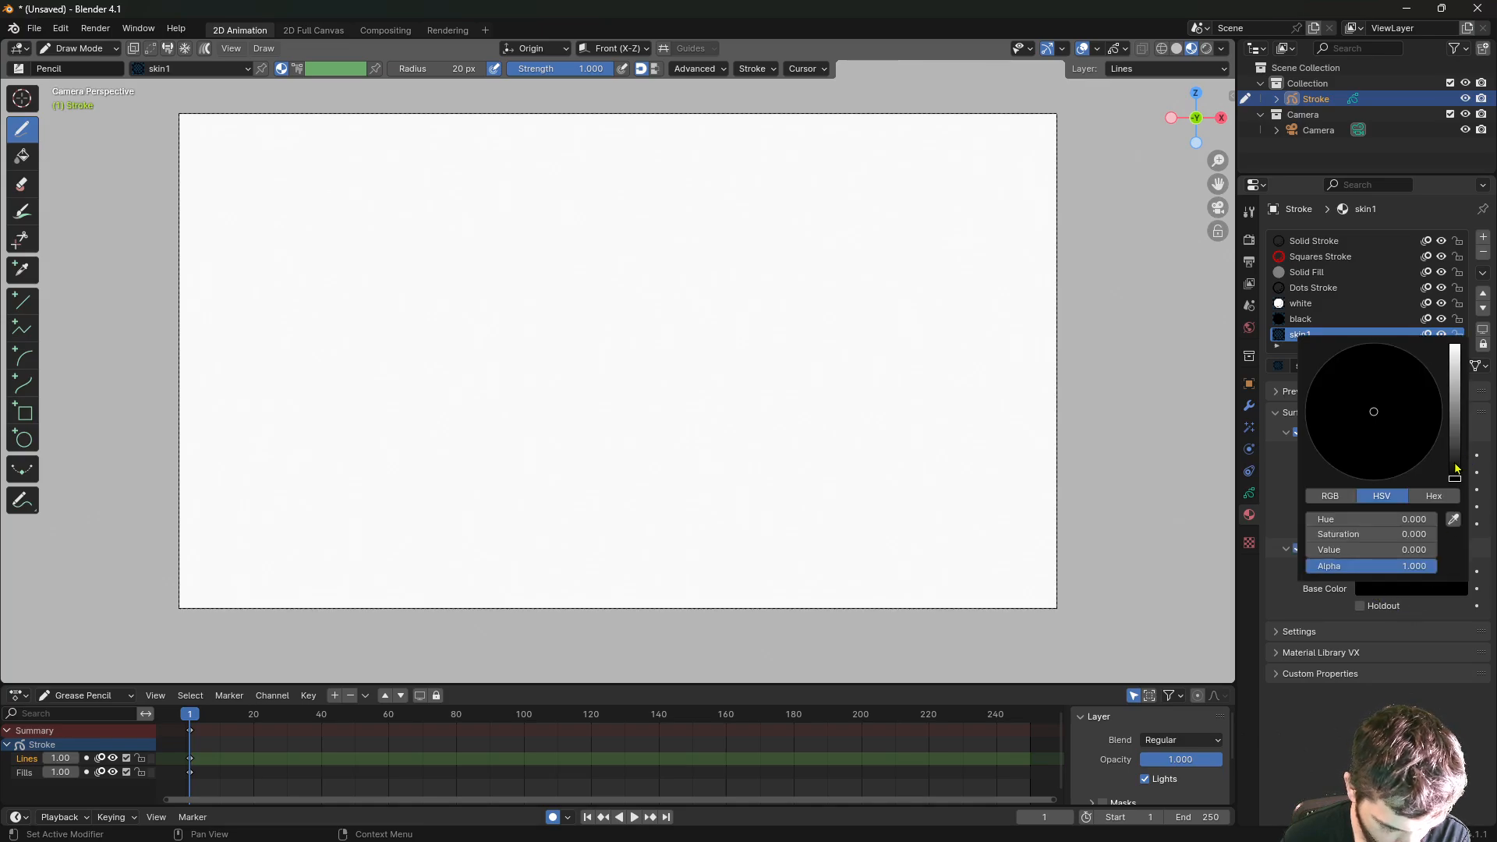
{"action": "left_click_drag", "start_coordinate": [1455, 472], "coordinate": [1462, 385]}
{"action": "left_click_drag", "start_coordinate": [1382, 413], "coordinate": [1376, 400]}
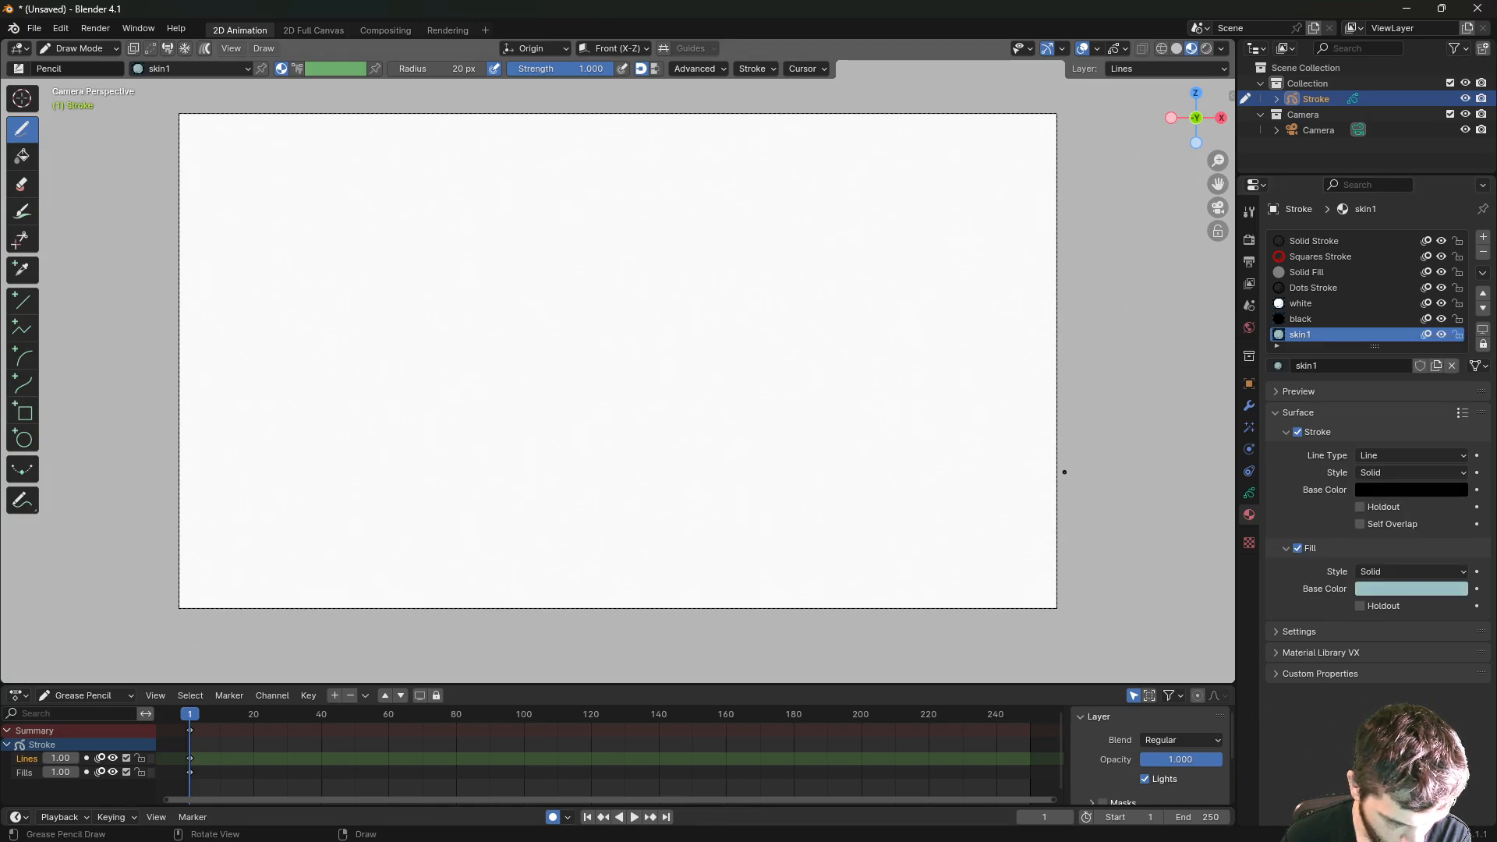
{"action": "left_click", "coordinate": [1250, 495]}
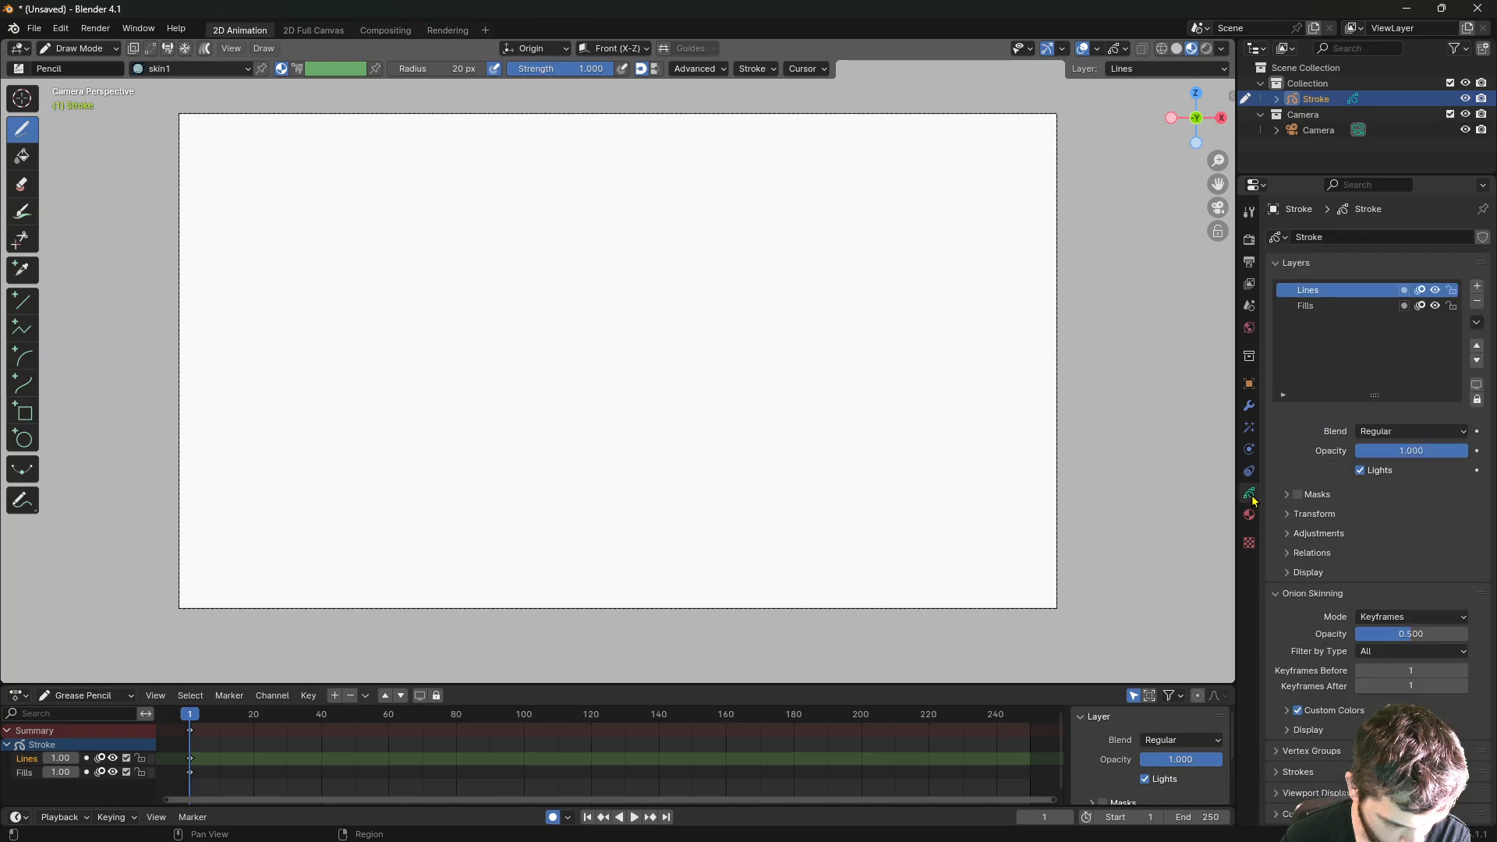
- Add a new grease pencil layer named 'head'
{"action": "left_click", "coordinate": [1475, 287]}
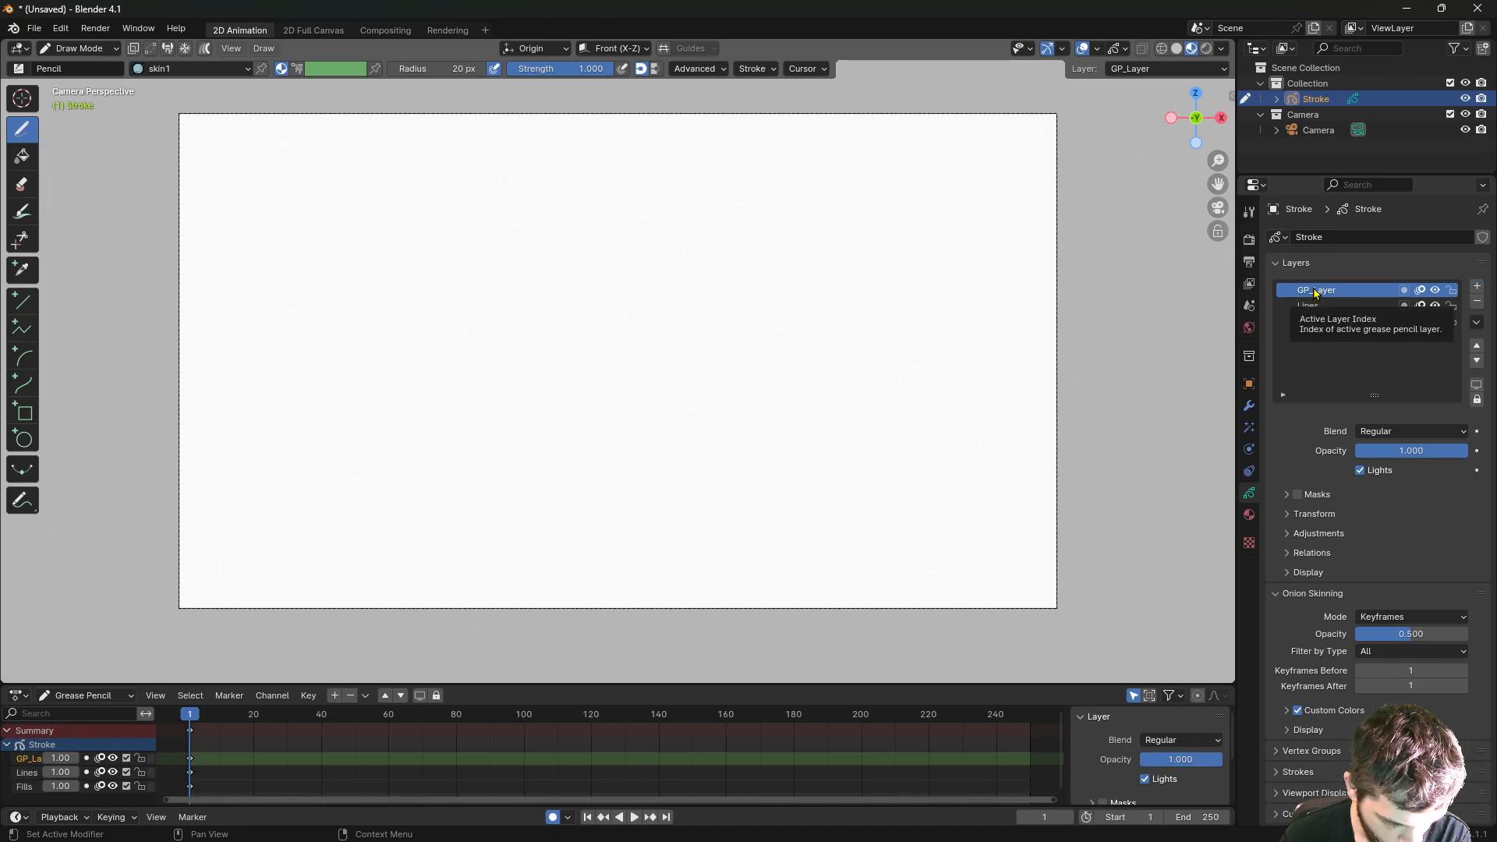
{"action": "double_click", "coordinate": [1312, 290]}
{"action": "type", "text": "head"}
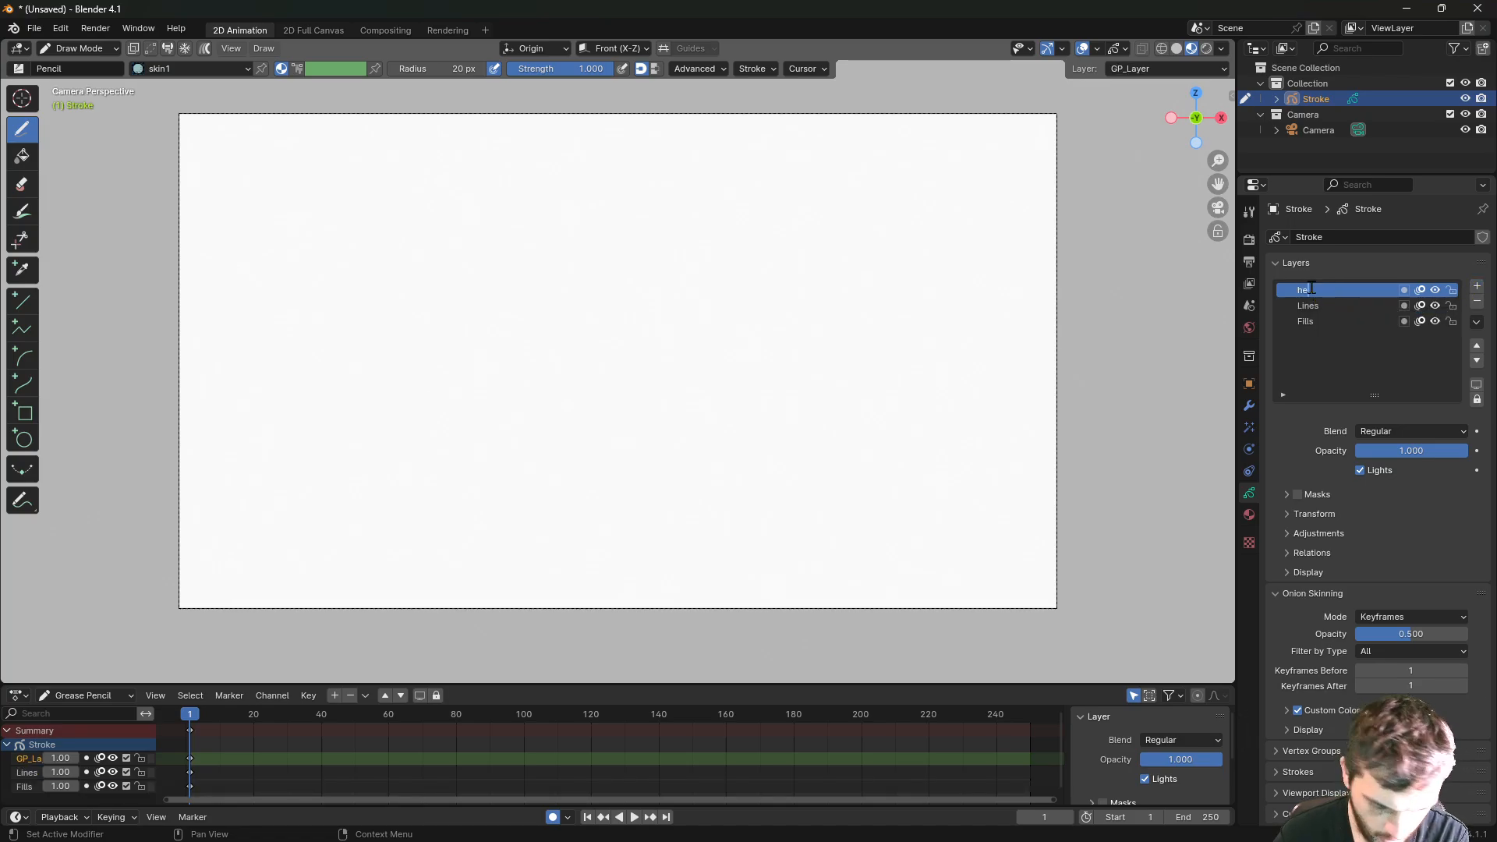
{"action": "key", "text": "Return"}
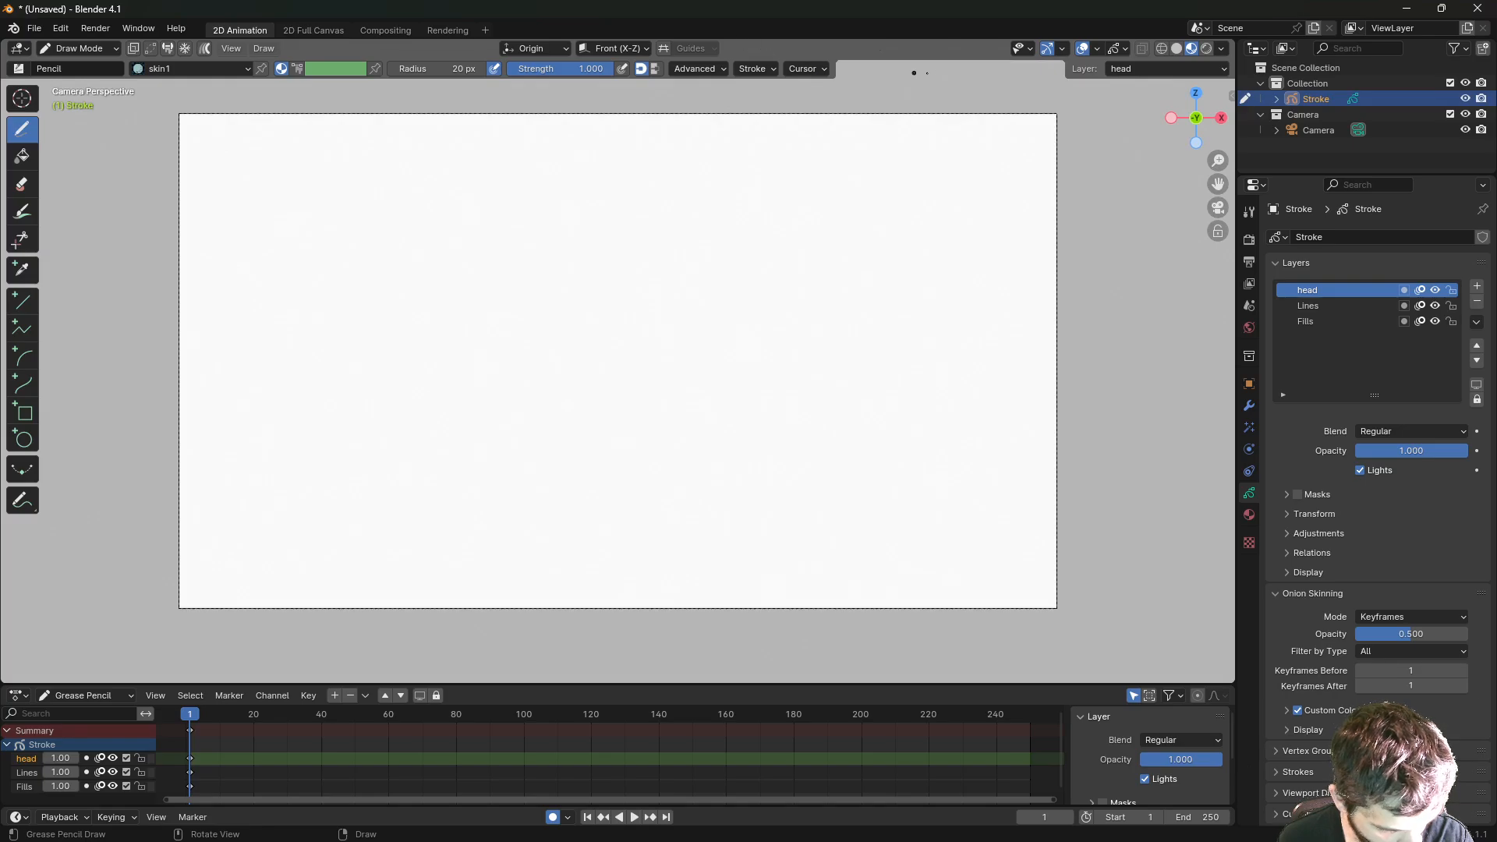
- Inspect the viewport overlay, gizmo and shading options, then the stroke post-processing settings
{"action": "left_click", "coordinate": [1126, 48]}
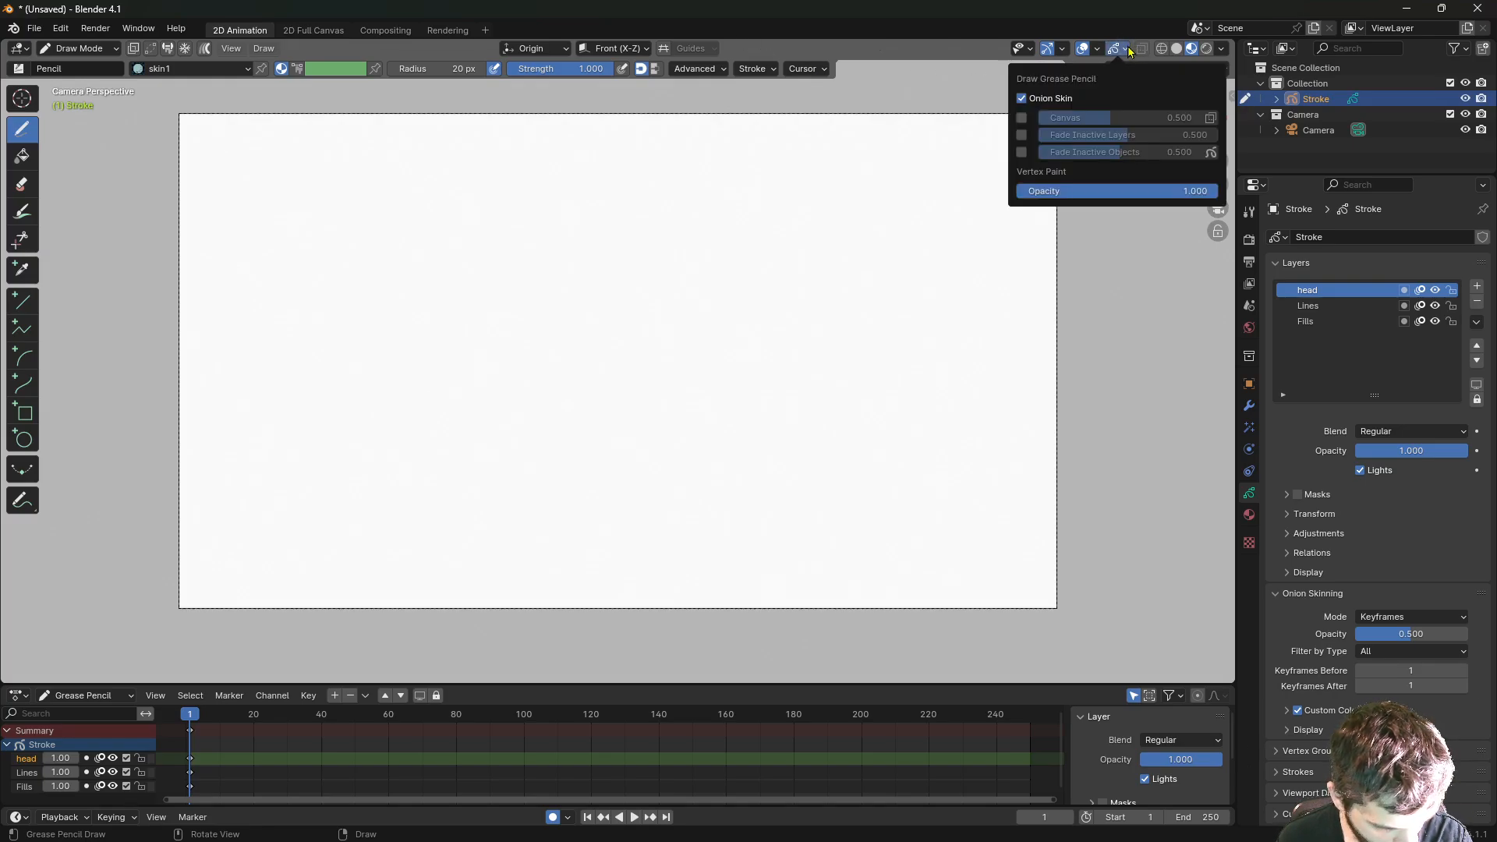
{"action": "left_click", "coordinate": [1099, 49]}
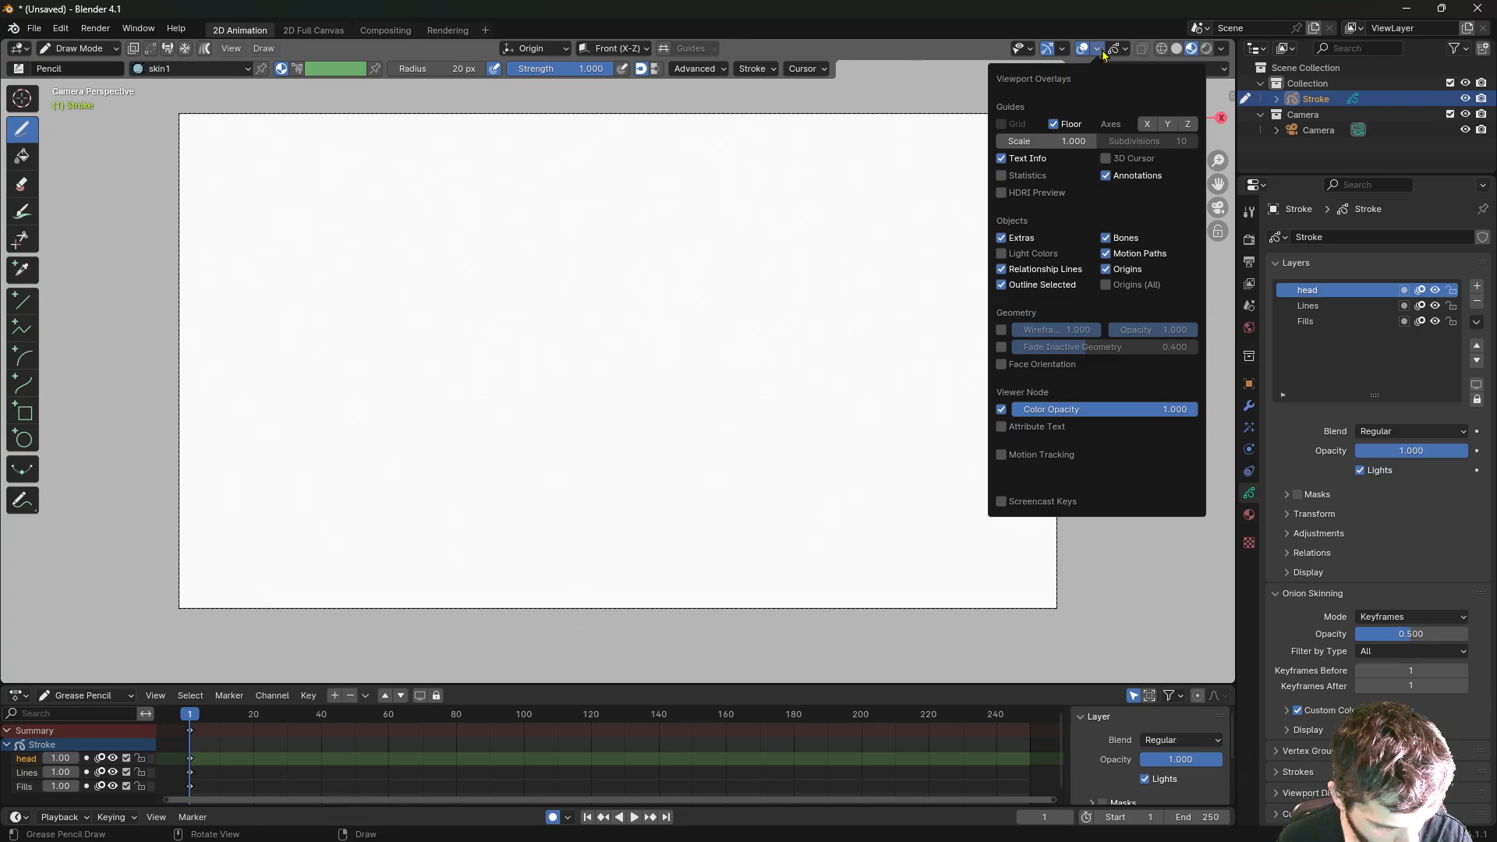
{"action": "left_click", "coordinate": [1102, 50]}
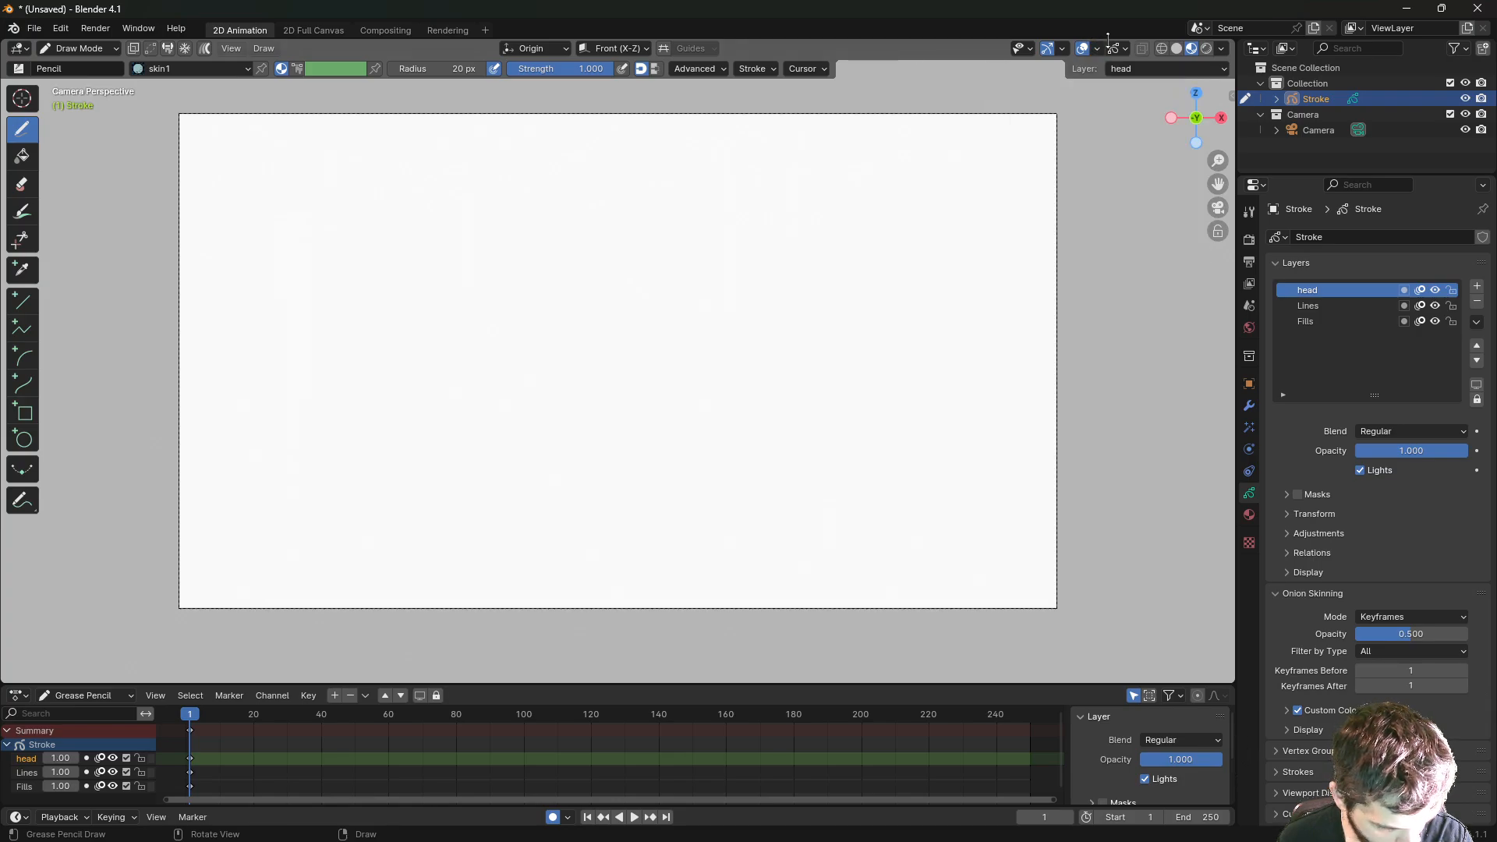
{"action": "left_click", "coordinate": [1064, 49]}
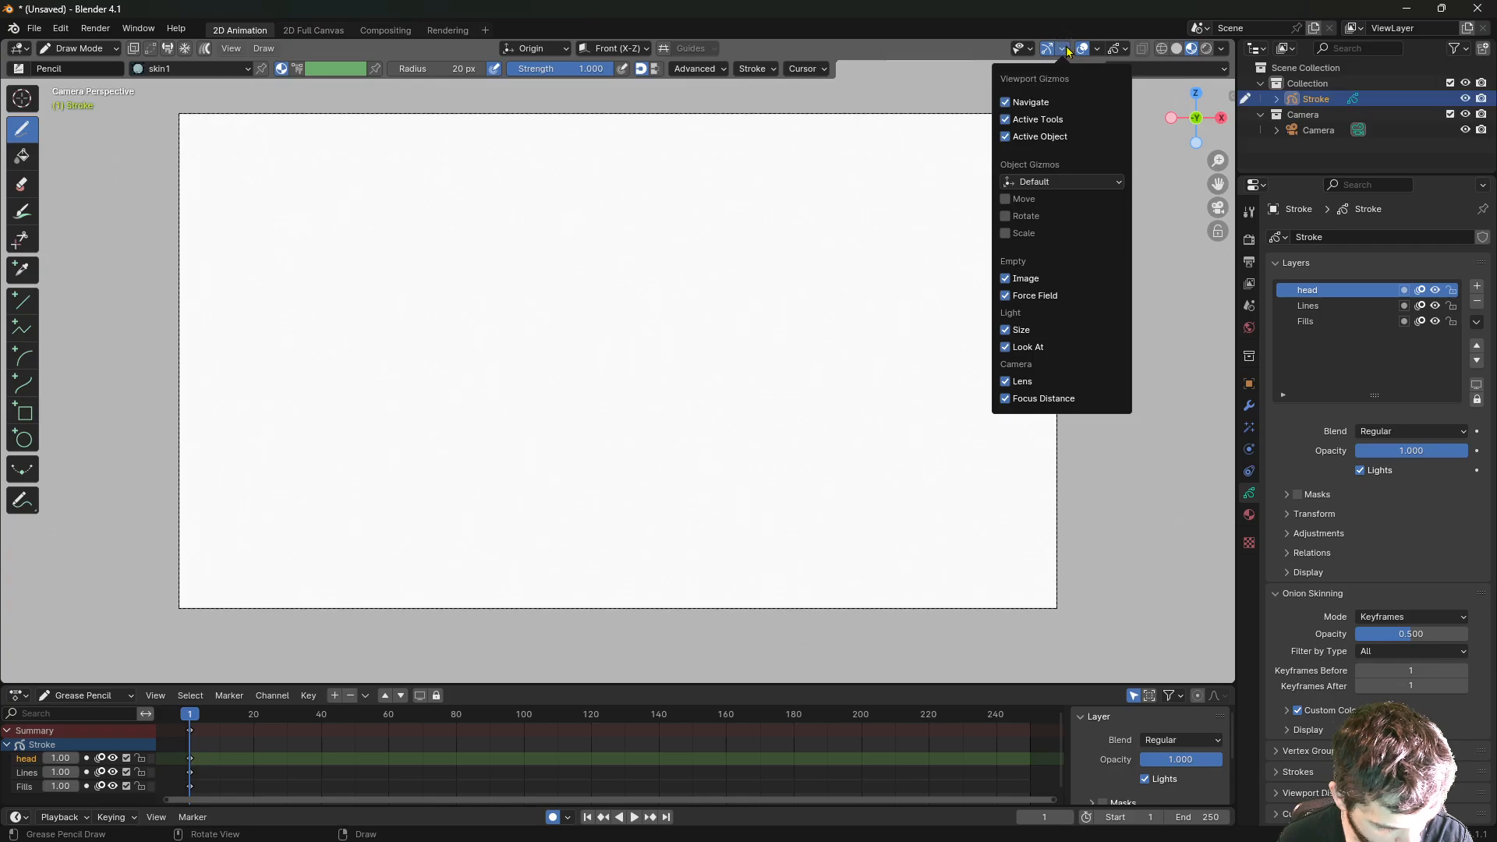
{"action": "left_click", "coordinate": [1069, 52]}
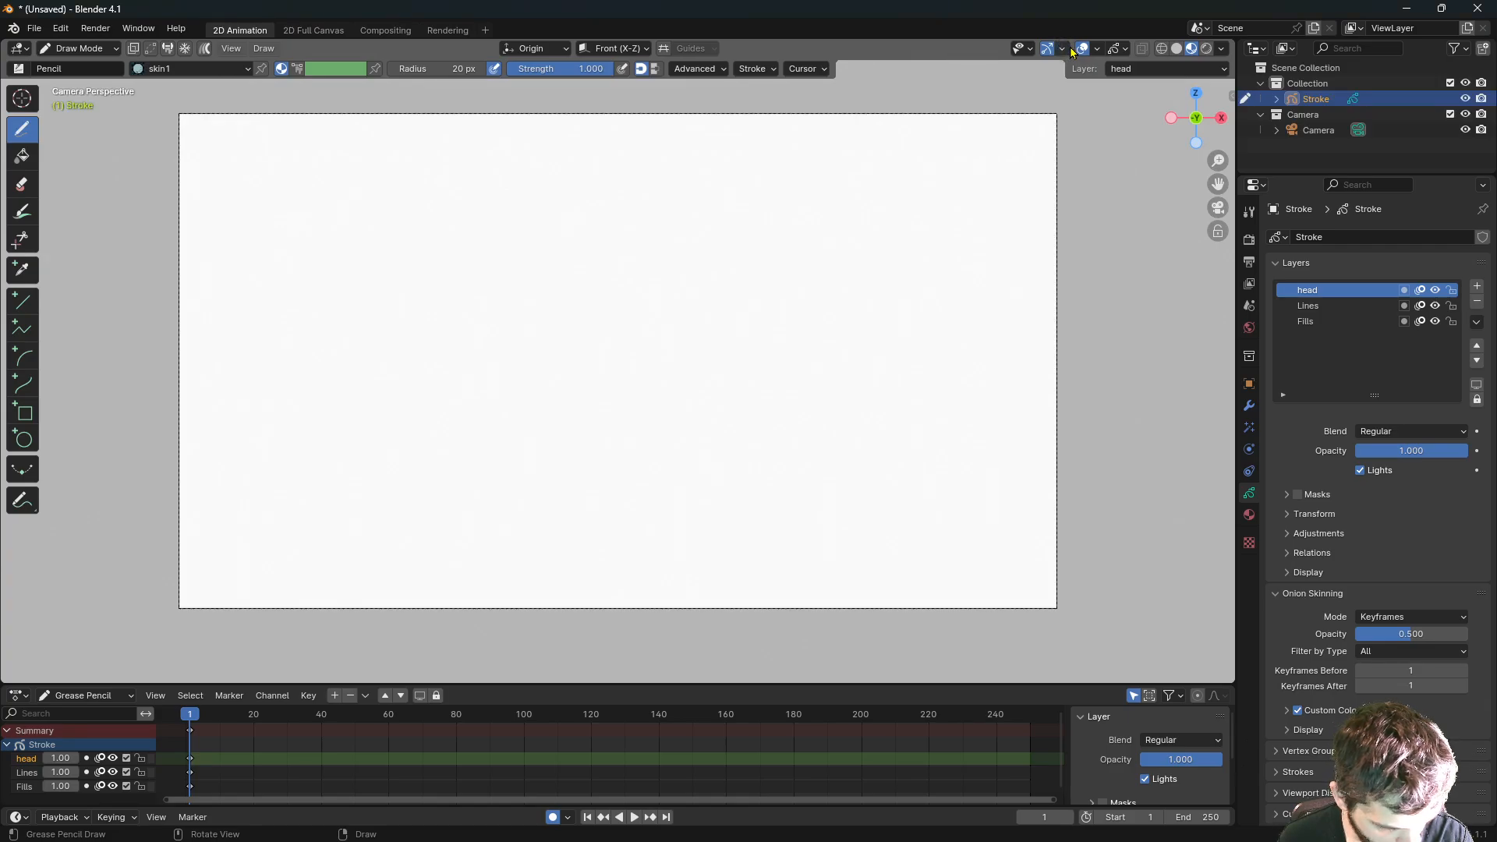
{"action": "left_click", "coordinate": [1062, 49]}
{"action": "left_click", "coordinate": [1062, 49]}
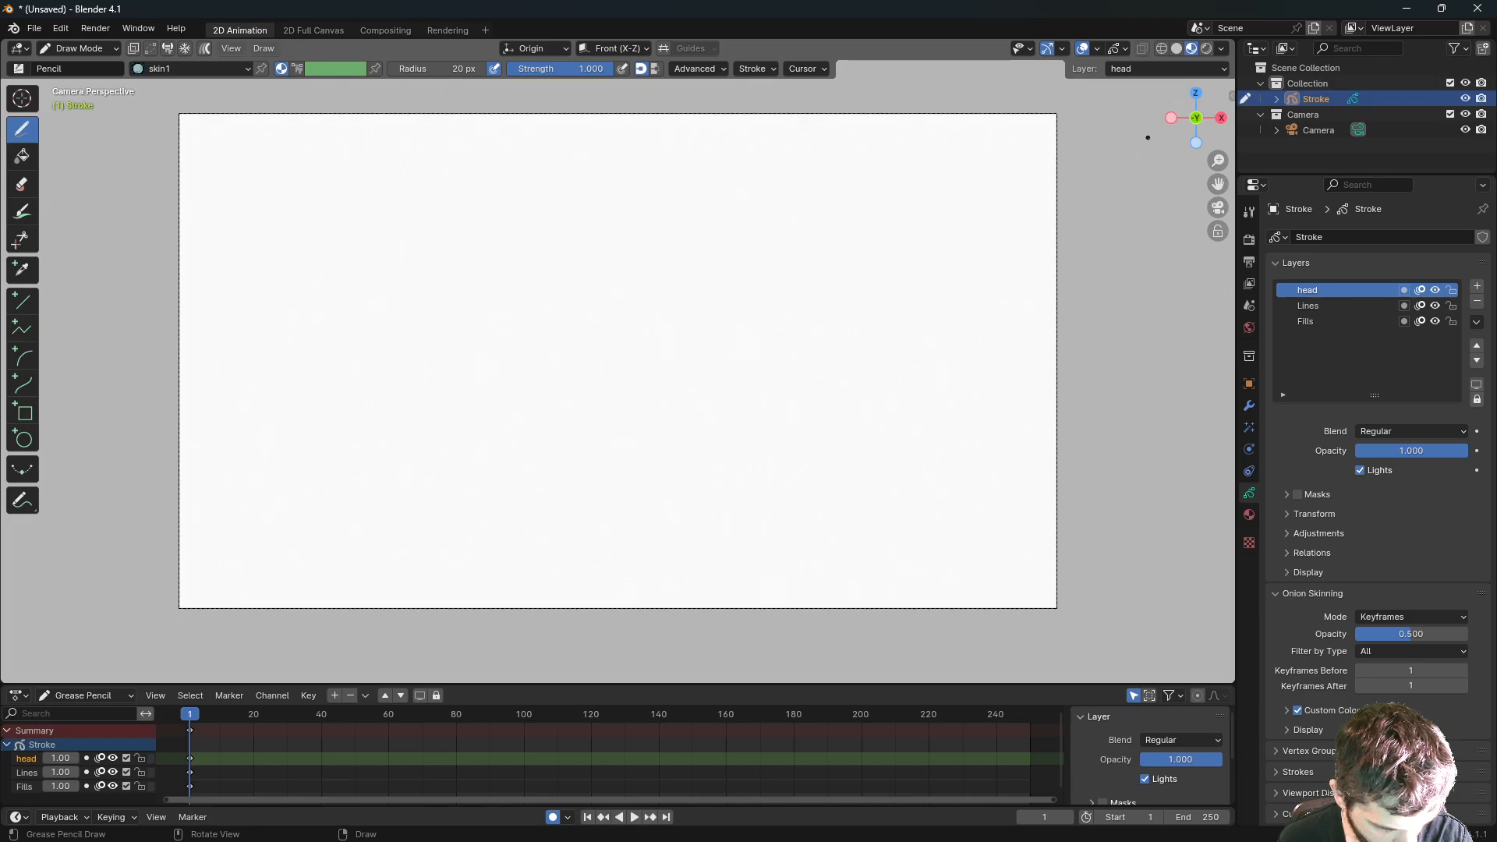
{"action": "left_click", "coordinate": [1223, 52]}
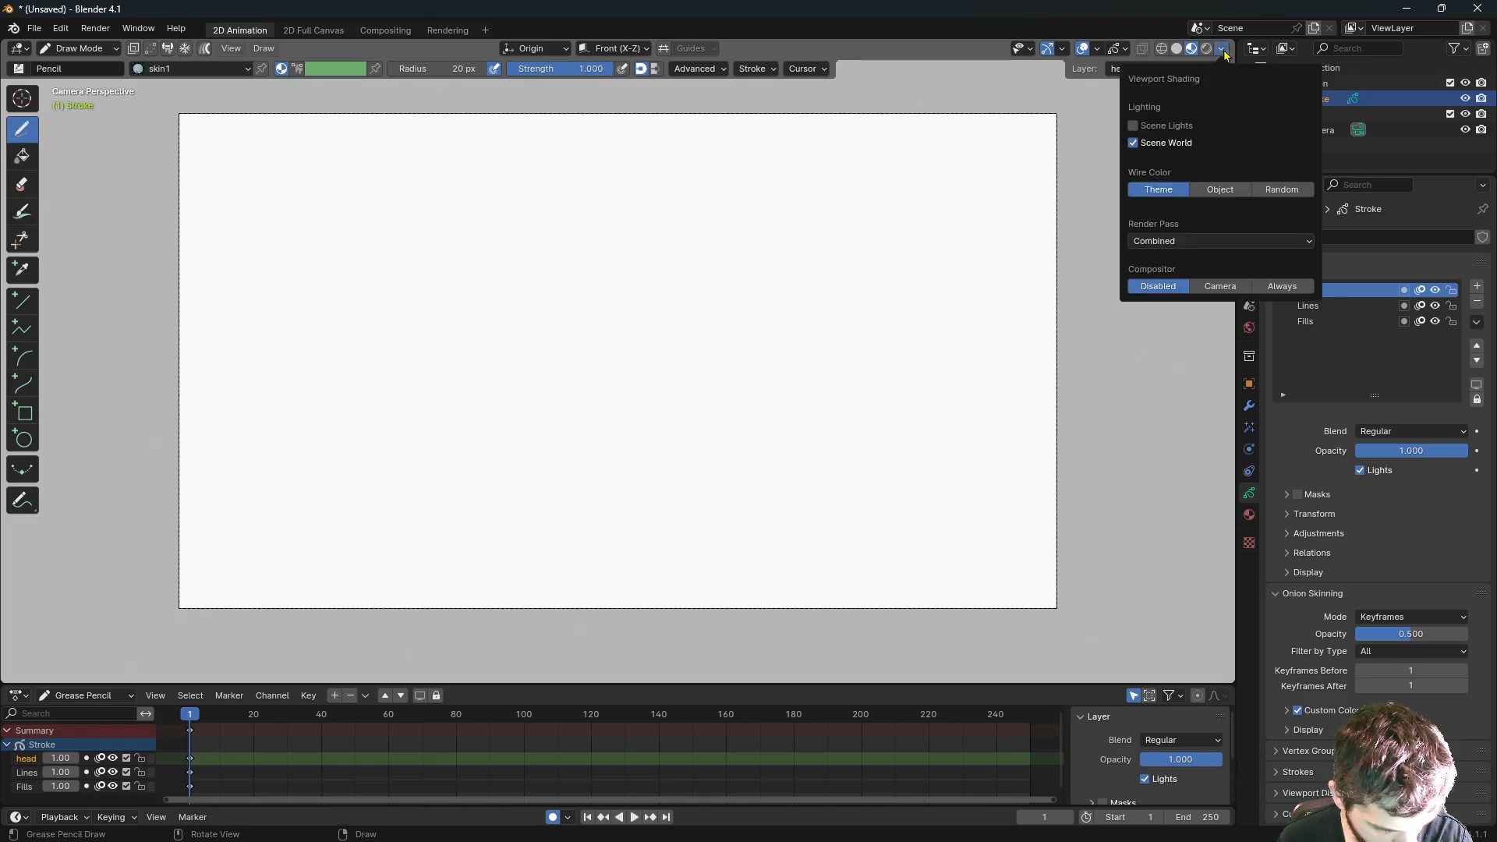
{"action": "left_click", "coordinate": [1223, 52]}
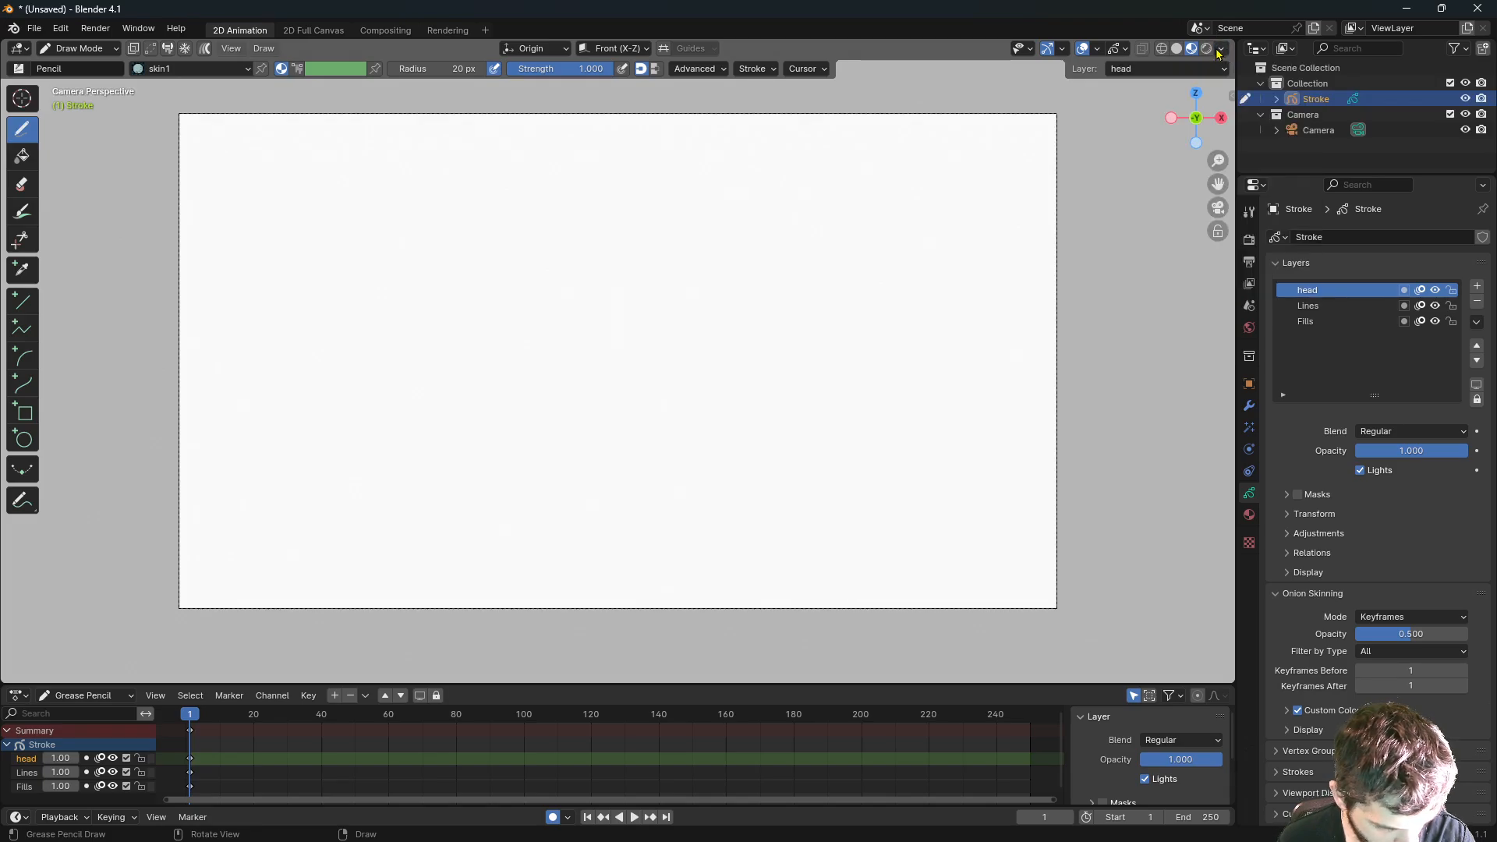
{"action": "left_click", "coordinate": [769, 69]}
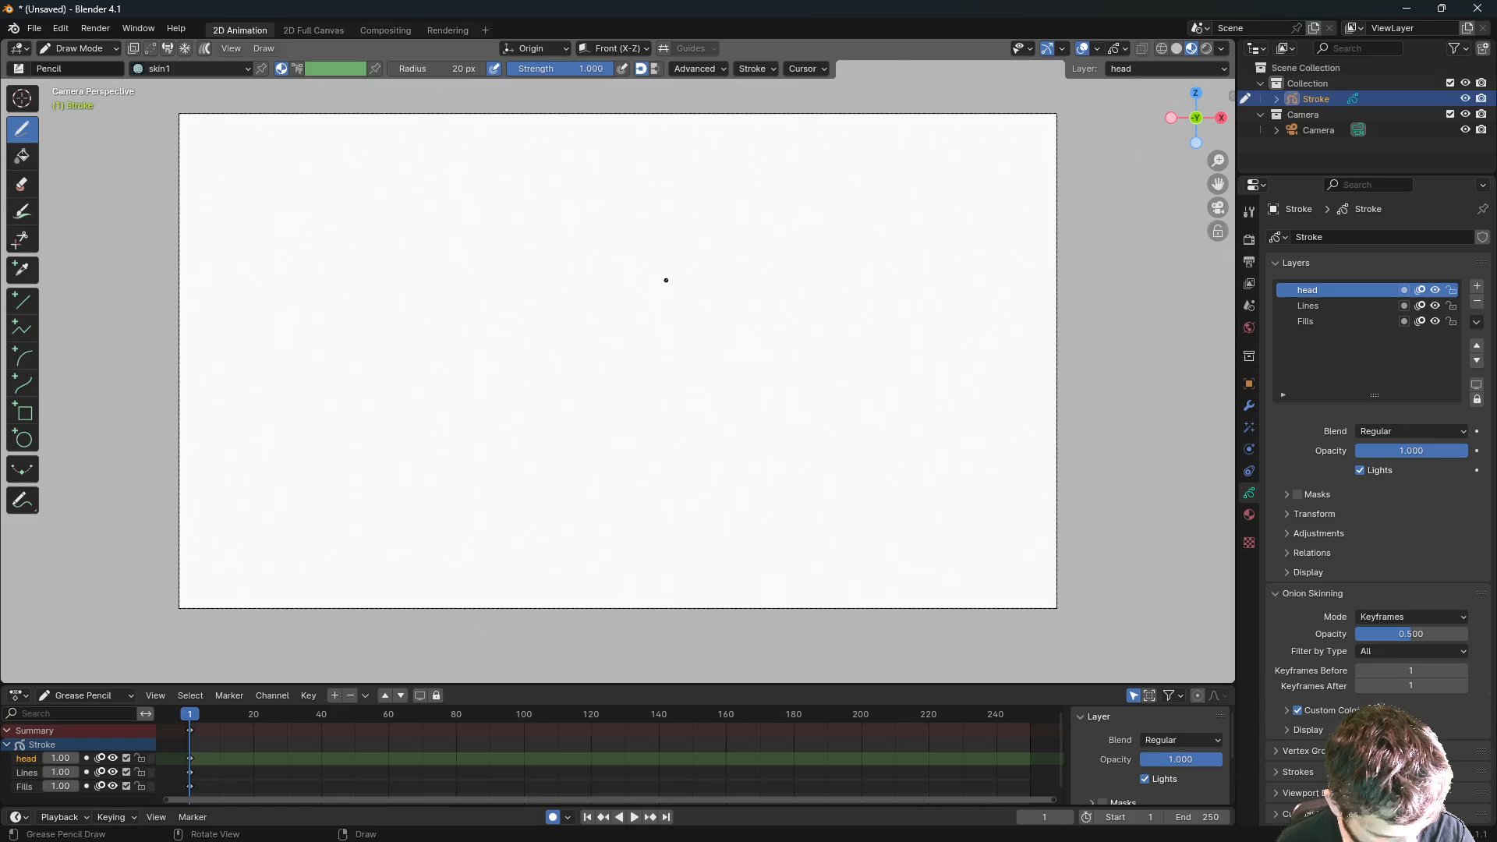
- Draw a rounded skin1-filled head with a black outline, redrawing until it looks right
{"action": "mouse_move", "coordinate": [664, 267]}
{"action": "left_mouse_down"}
{"action": "mouse_move", "coordinate": [669, 320]}
{"action": "mouse_move", "coordinate": [719, 308]}
{"action": "mouse_move", "coordinate": [713, 205]}
{"action": "mouse_move", "coordinate": [681, 195]}
{"action": "mouse_move", "coordinate": [664, 256]}
{"action": "left_mouse_up"}
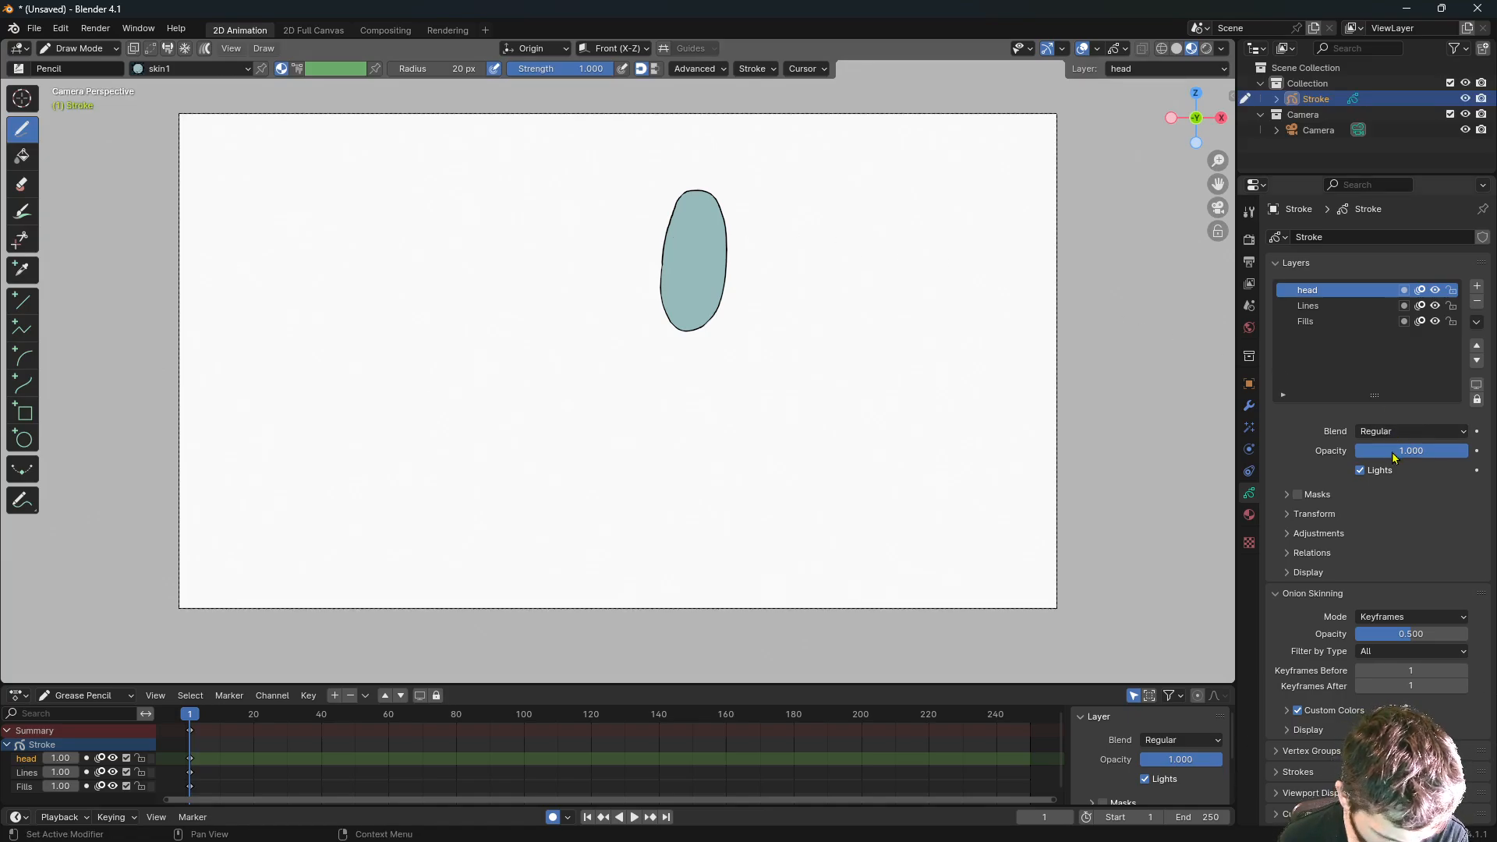
{"action": "key", "text": "ctrl+z"}
{"action": "left_click", "coordinate": [1249, 515]}
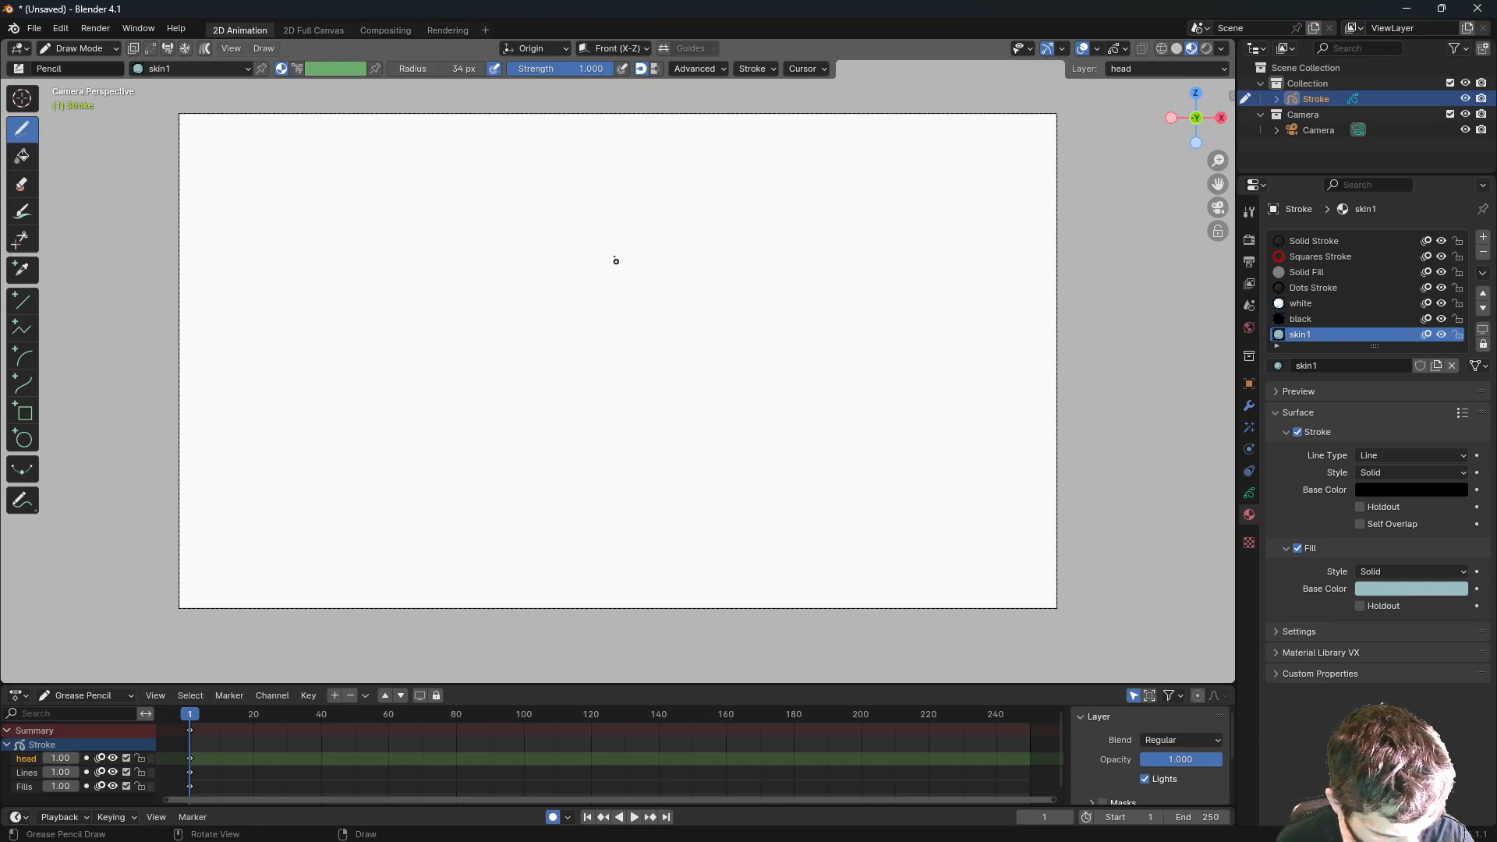
{"action": "mouse_move", "coordinate": [589, 250]}
{"action": "left_mouse_down"}
{"action": "mouse_move", "coordinate": [578, 301]}
{"action": "mouse_move", "coordinate": [624, 321]}
{"action": "mouse_move", "coordinate": [662, 234]}
{"action": "mouse_move", "coordinate": [610, 190]}
{"action": "mouse_move", "coordinate": [593, 222]}
{"action": "mouse_move", "coordinate": [585, 251]}
{"action": "mouse_move", "coordinate": [615, 337]}
{"action": "mouse_move", "coordinate": [635, 201]}
{"action": "mouse_move", "coordinate": [581, 232]}
{"action": "mouse_move", "coordinate": [578, 256]}
{"action": "left_mouse_up"}
{"action": "key", "text": "ctrl+z"}
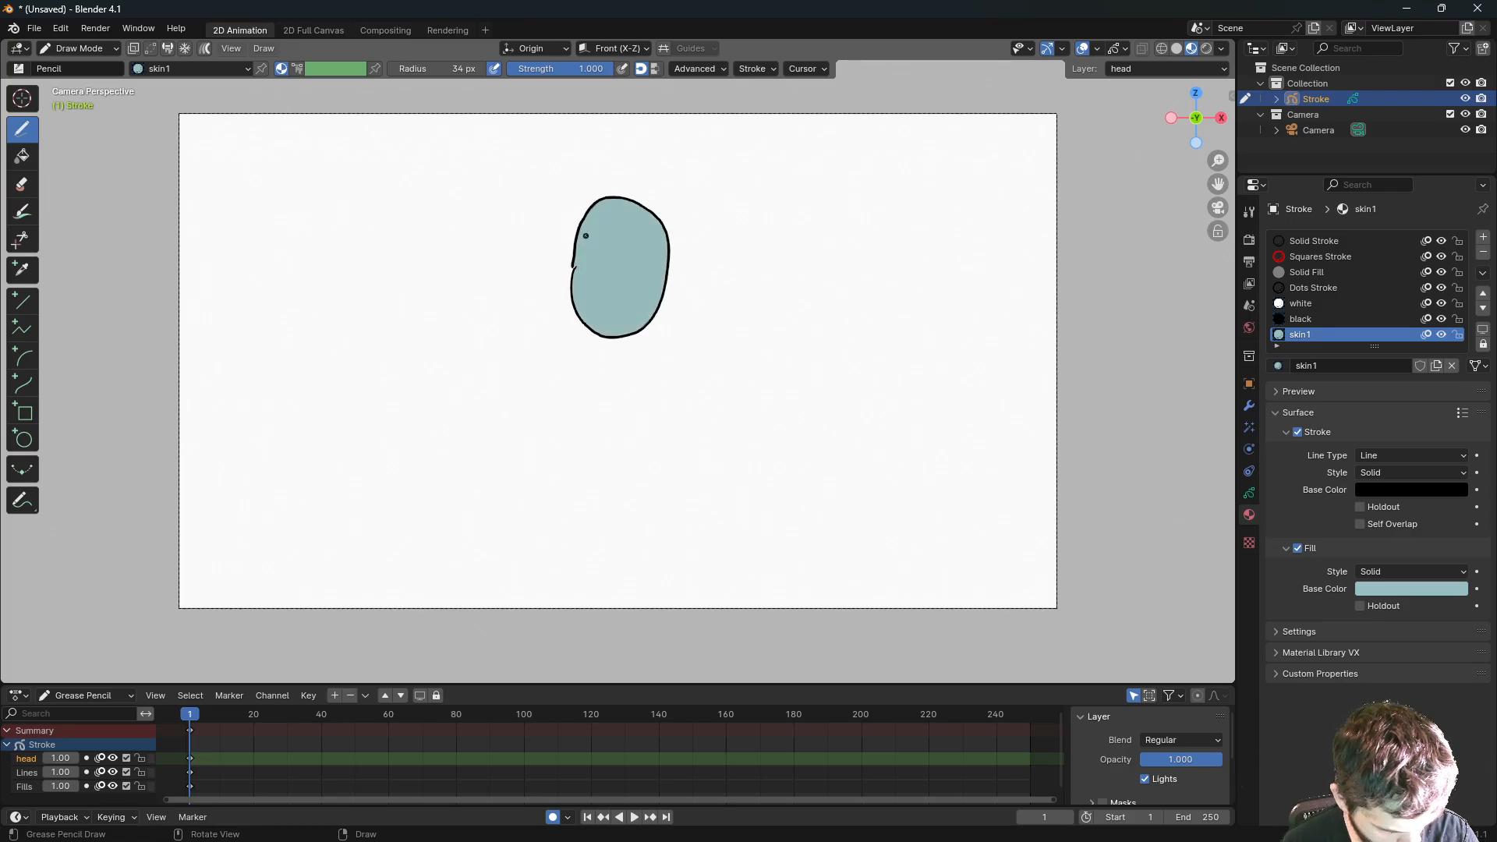
{"action": "key", "text": "ctrl+z"}
{"action": "mouse_move", "coordinate": [608, 340]}
{"action": "left_mouse_down"}
{"action": "mouse_move", "coordinate": [679, 318]}
{"action": "mouse_move", "coordinate": [594, 240]}
{"action": "mouse_move", "coordinate": [608, 347]}
{"action": "left_mouse_up"}
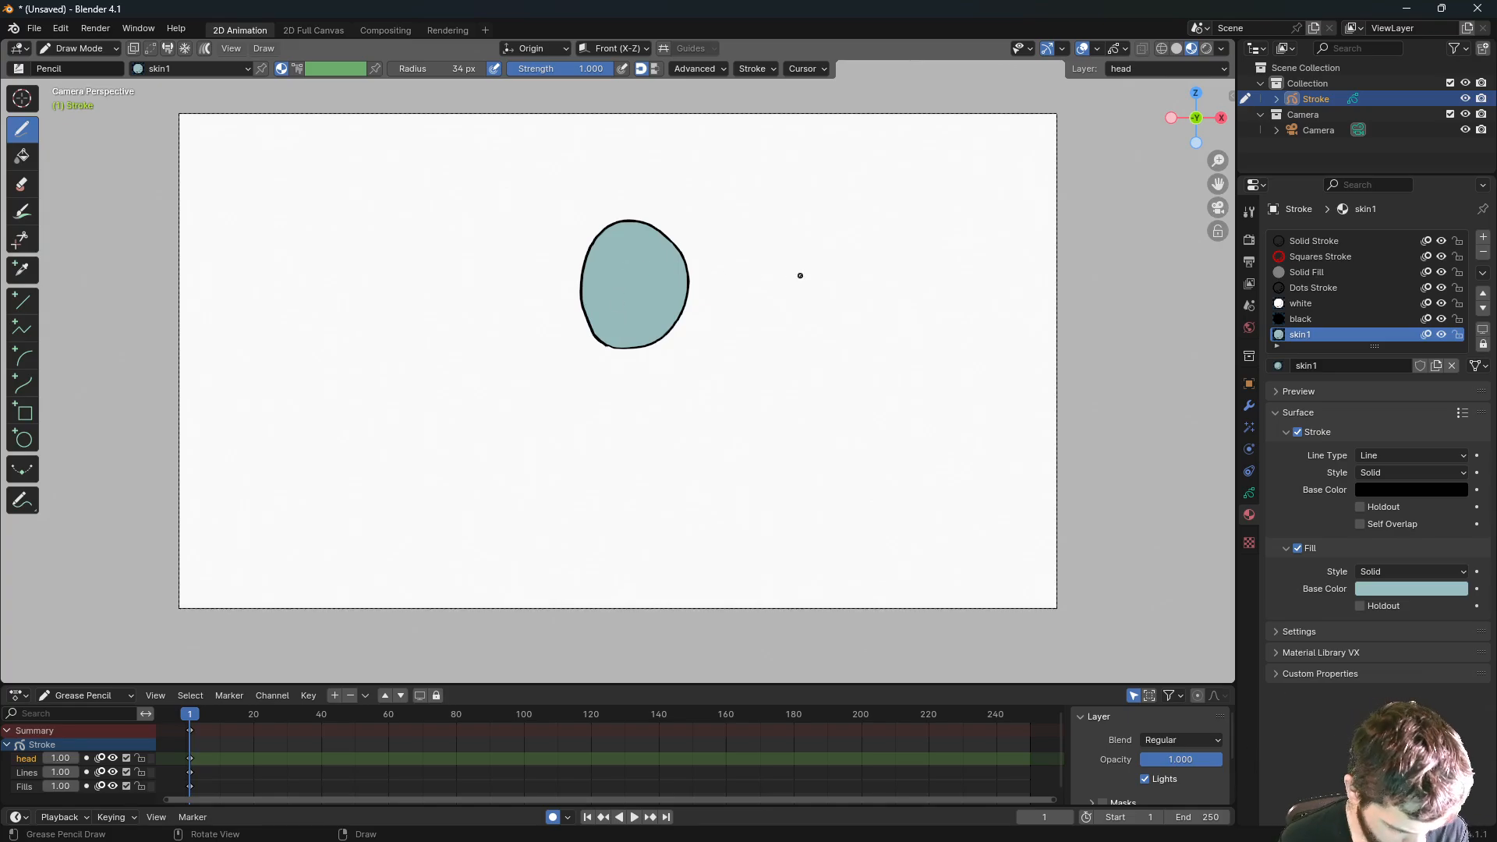
{"action": "left_click", "coordinate": [1249, 493]}
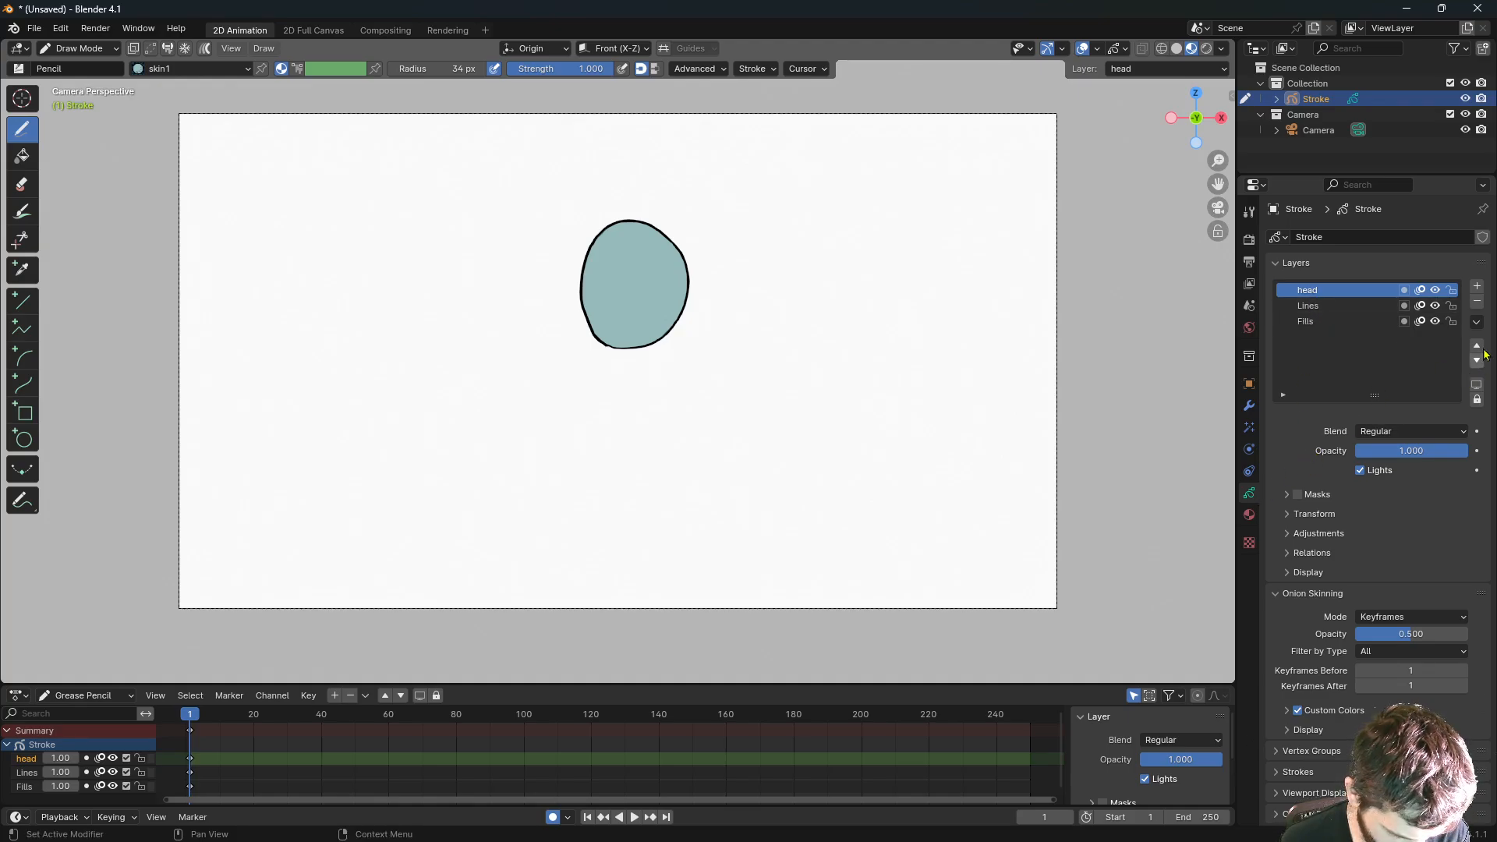
- Add a layer named 'nose' and draw a nose jutting left from the head
{"action": "left_click", "coordinate": [1477, 286]}
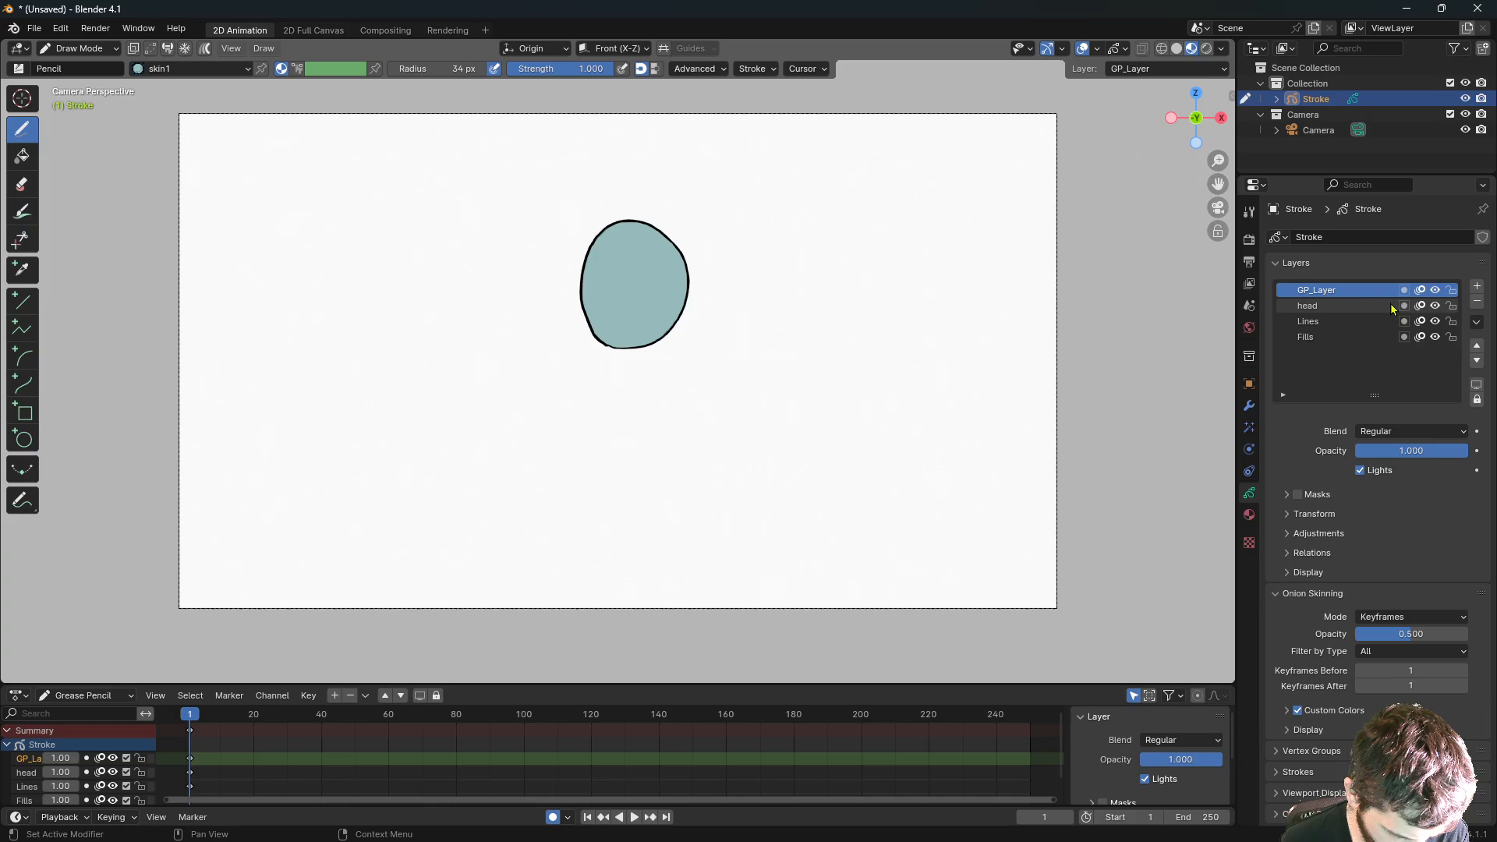
{"action": "double_click", "coordinate": [1321, 291]}
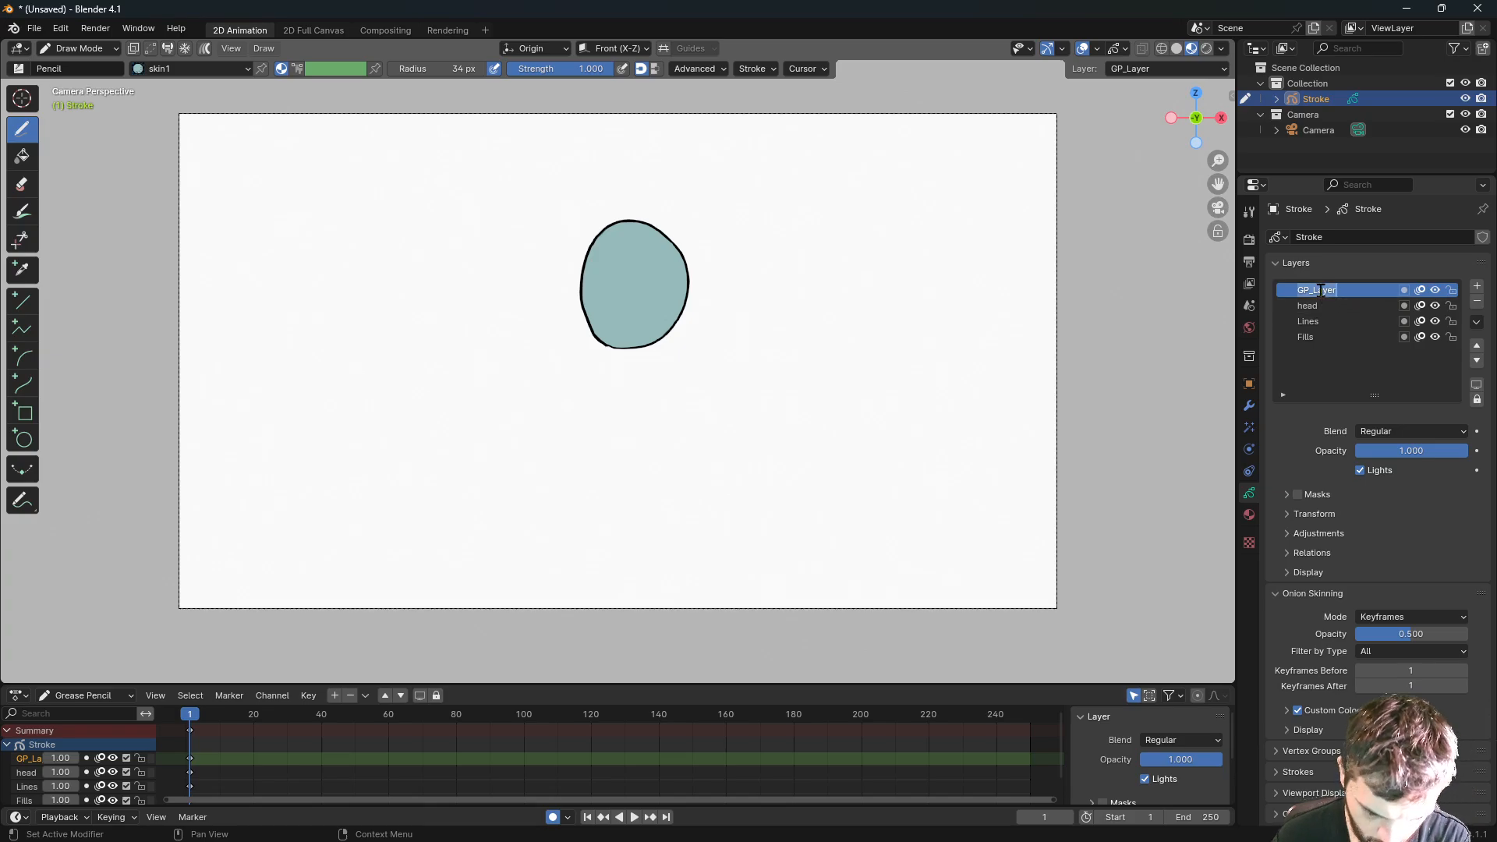
{"action": "type", "text": "nose"}
{"action": "key", "text": "Return"}
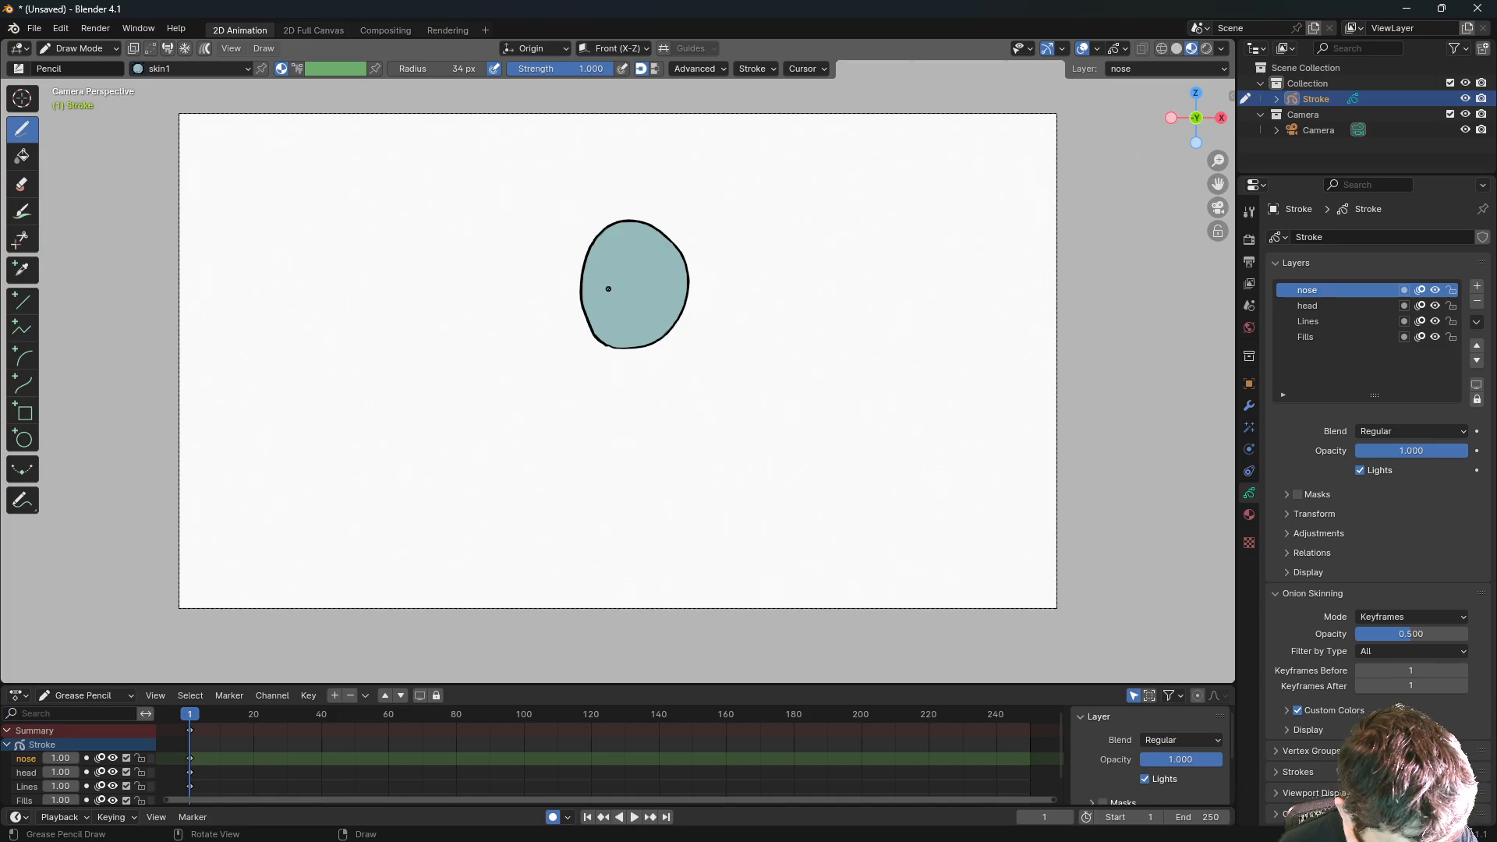
{"action": "mouse_move", "coordinate": [607, 282]}
{"action": "left_mouse_down"}
{"action": "mouse_move", "coordinate": [556, 308]}
{"action": "mouse_move", "coordinate": [567, 321]}
{"action": "mouse_move", "coordinate": [621, 306]}
{"action": "left_mouse_up"}
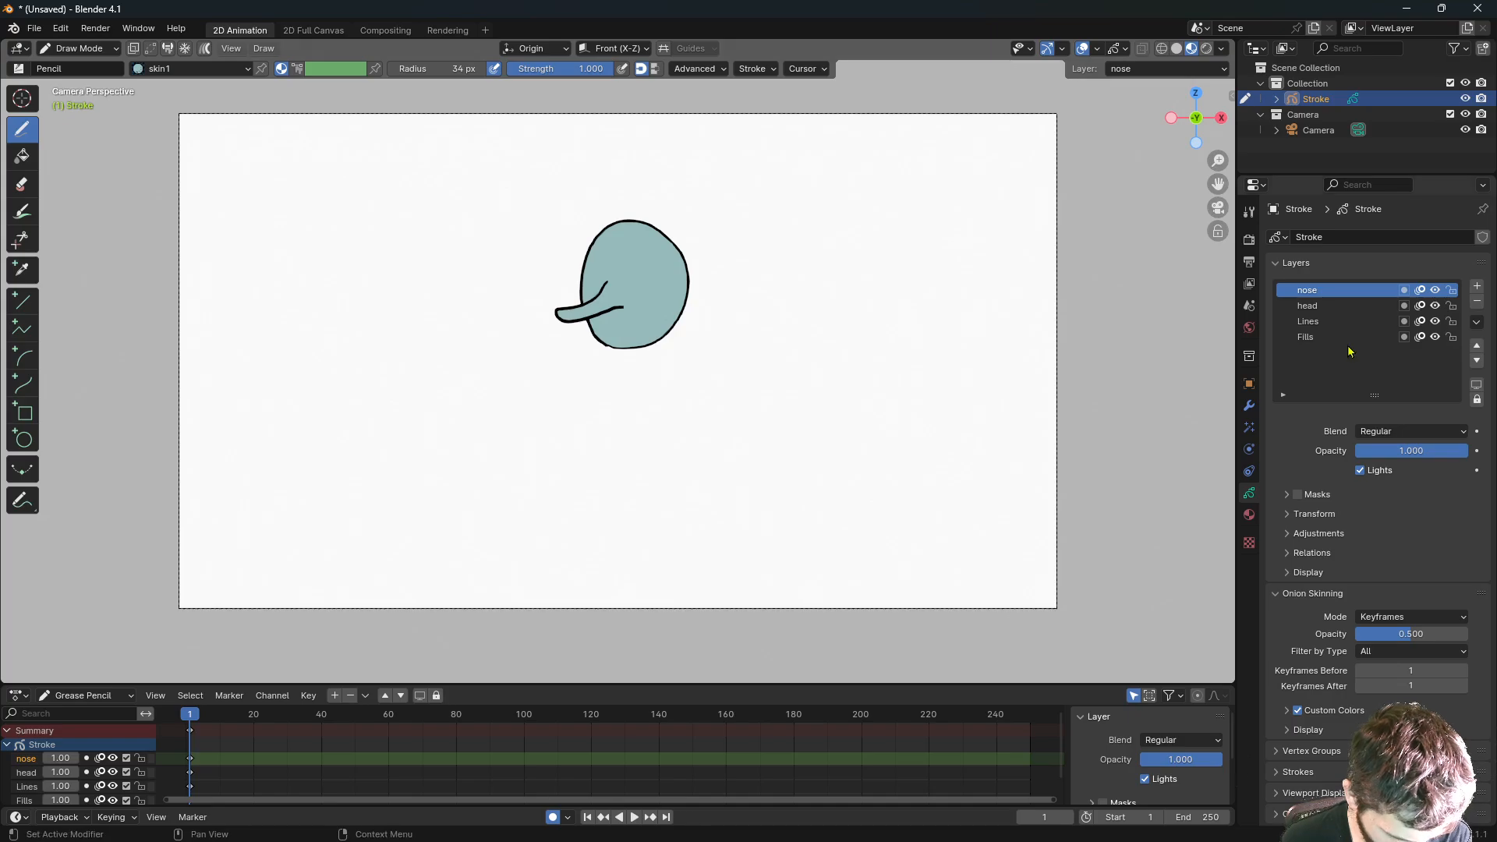
- Add another blank layer and make 'black' the active material
{"action": "left_click", "coordinate": [1478, 288]}
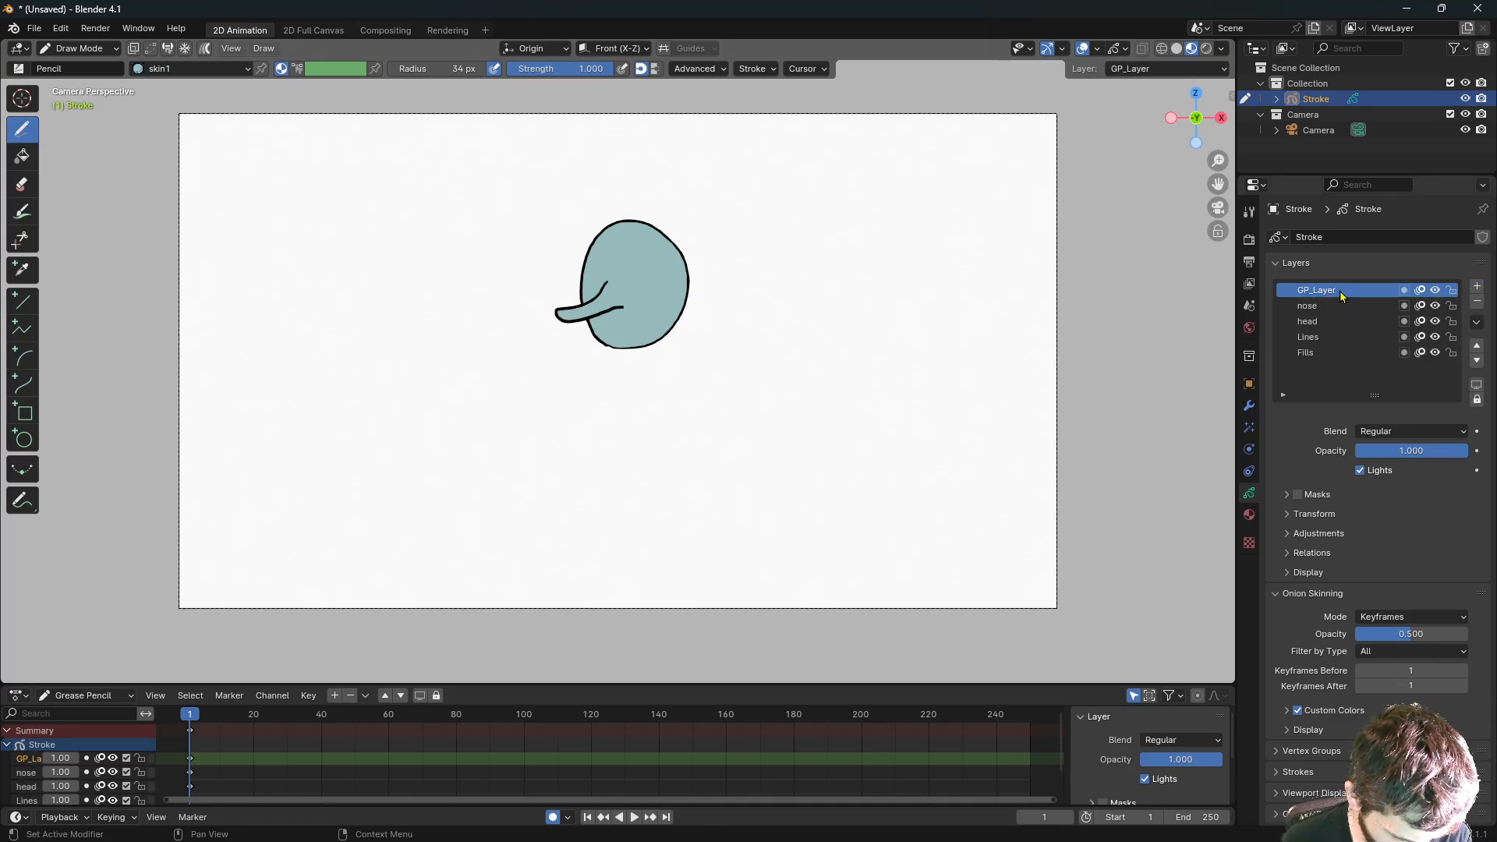
{"action": "left_click", "coordinate": [1249, 515]}
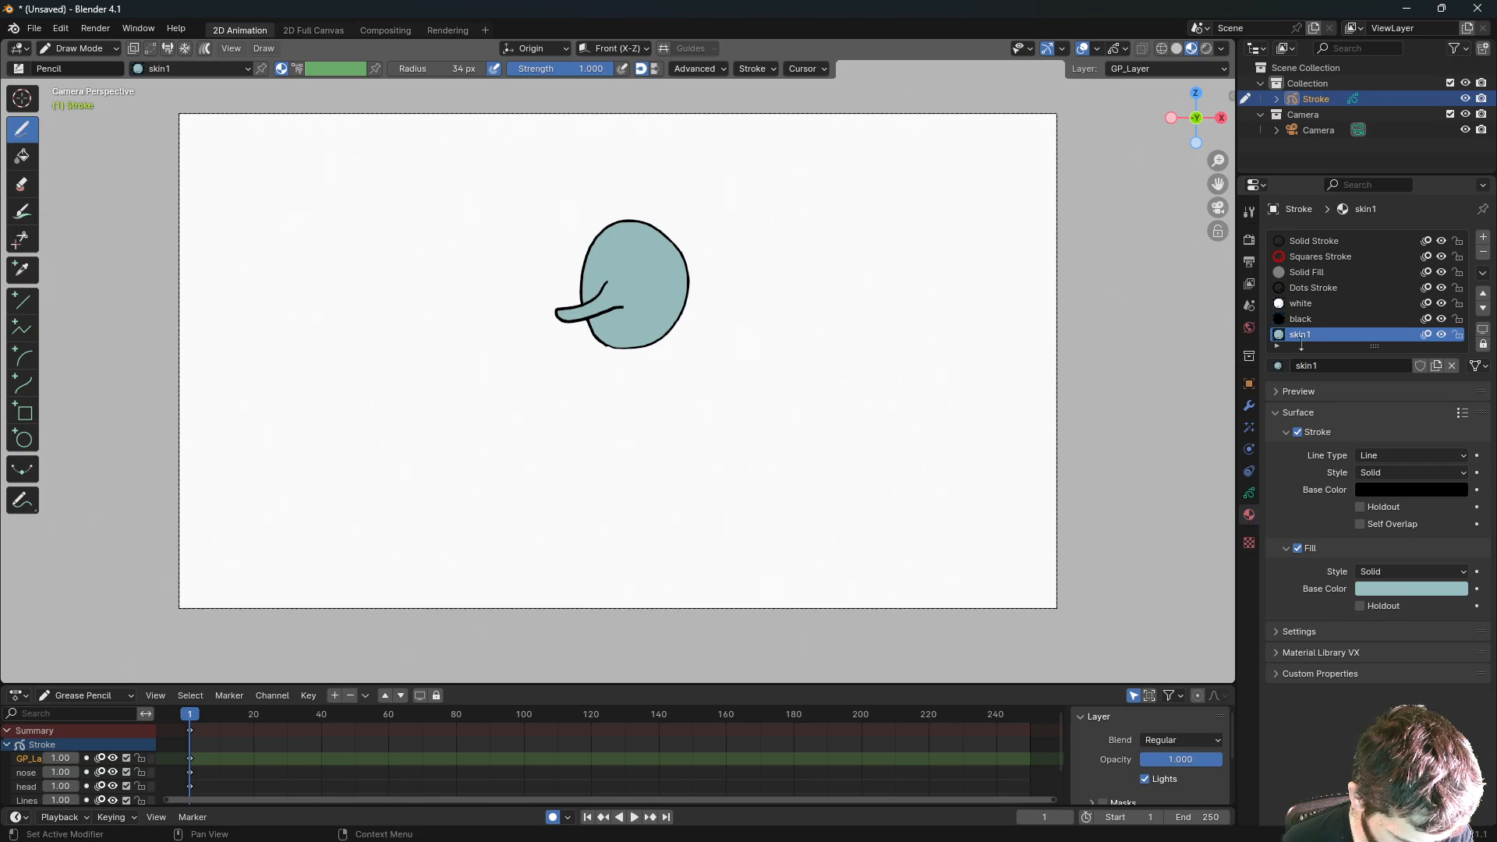
{"action": "left_click", "coordinate": [1309, 323]}
- Rename the blank layer to 'mouth' and draw a short black mouth line below the nose
{"action": "left_click", "coordinate": [1249, 493]}
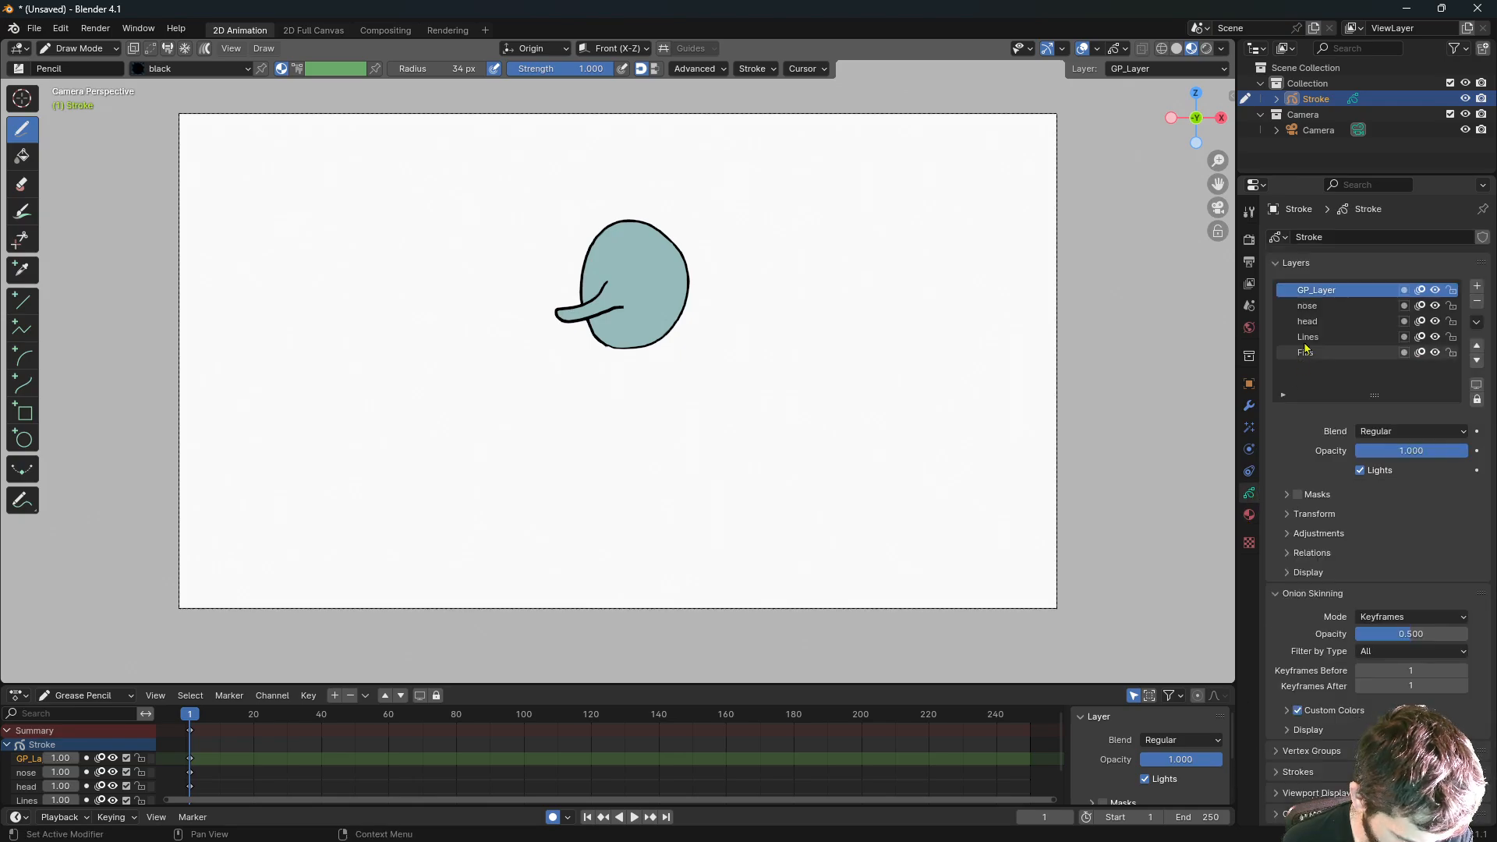
{"action": "double_click", "coordinate": [1320, 291]}
{"action": "type", "text": "mouth"}
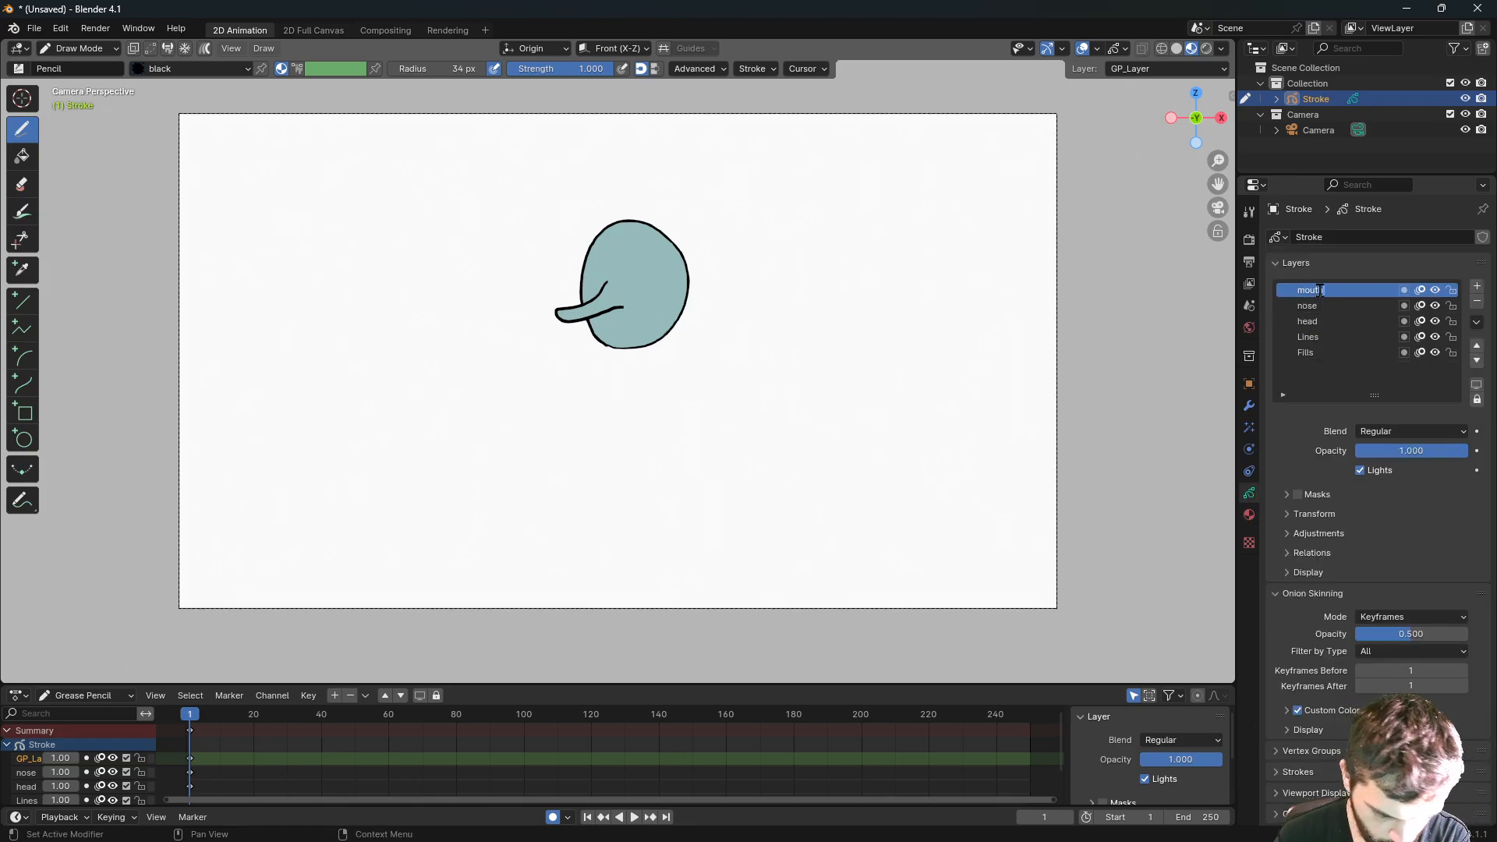
{"action": "key", "text": "Return"}
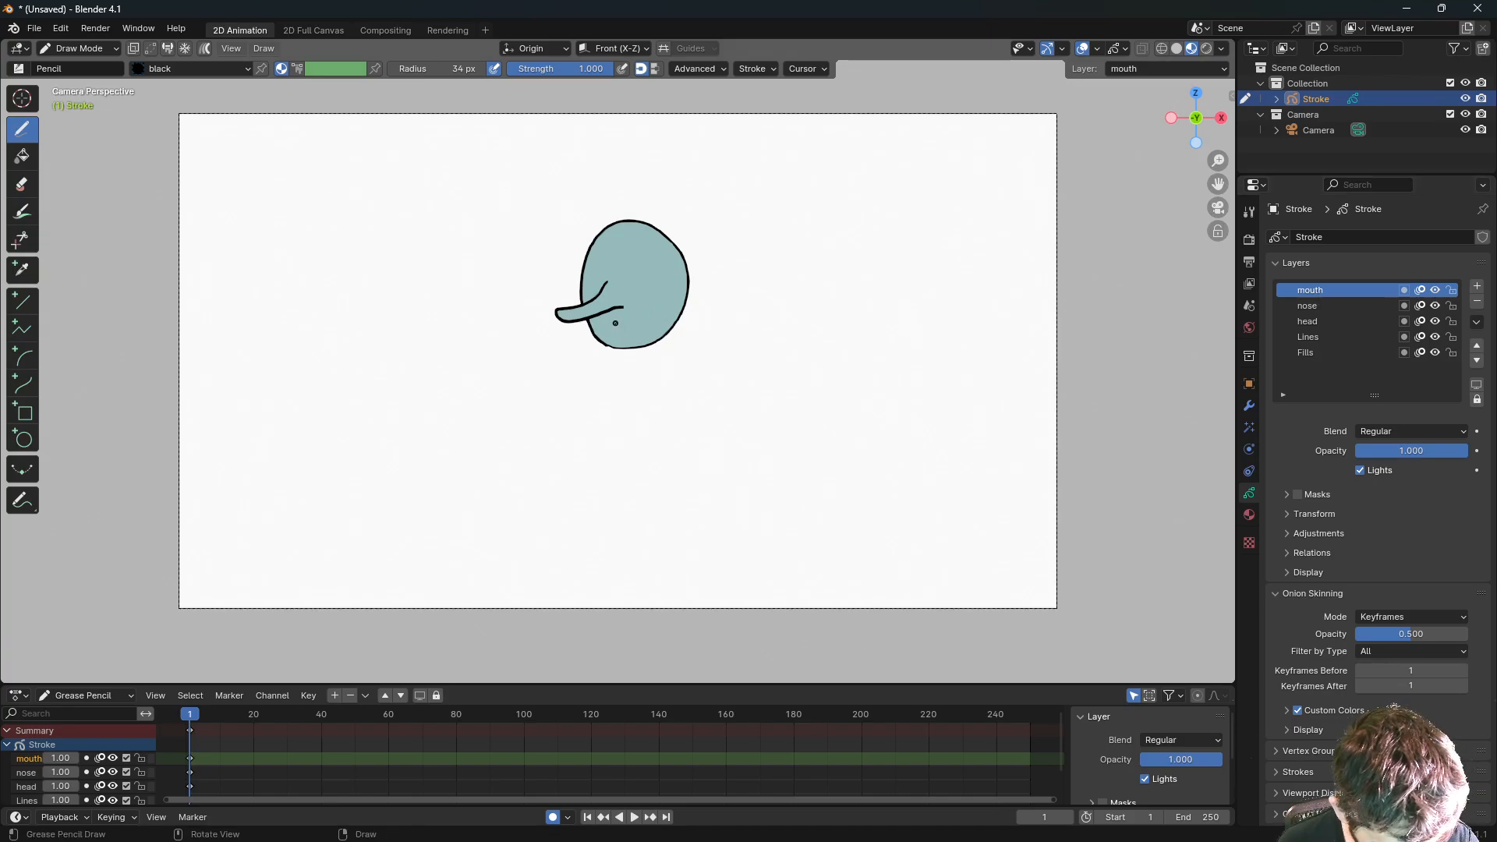
{"action": "left_click_drag", "start_coordinate": [613, 329], "coordinate": [646, 323]}
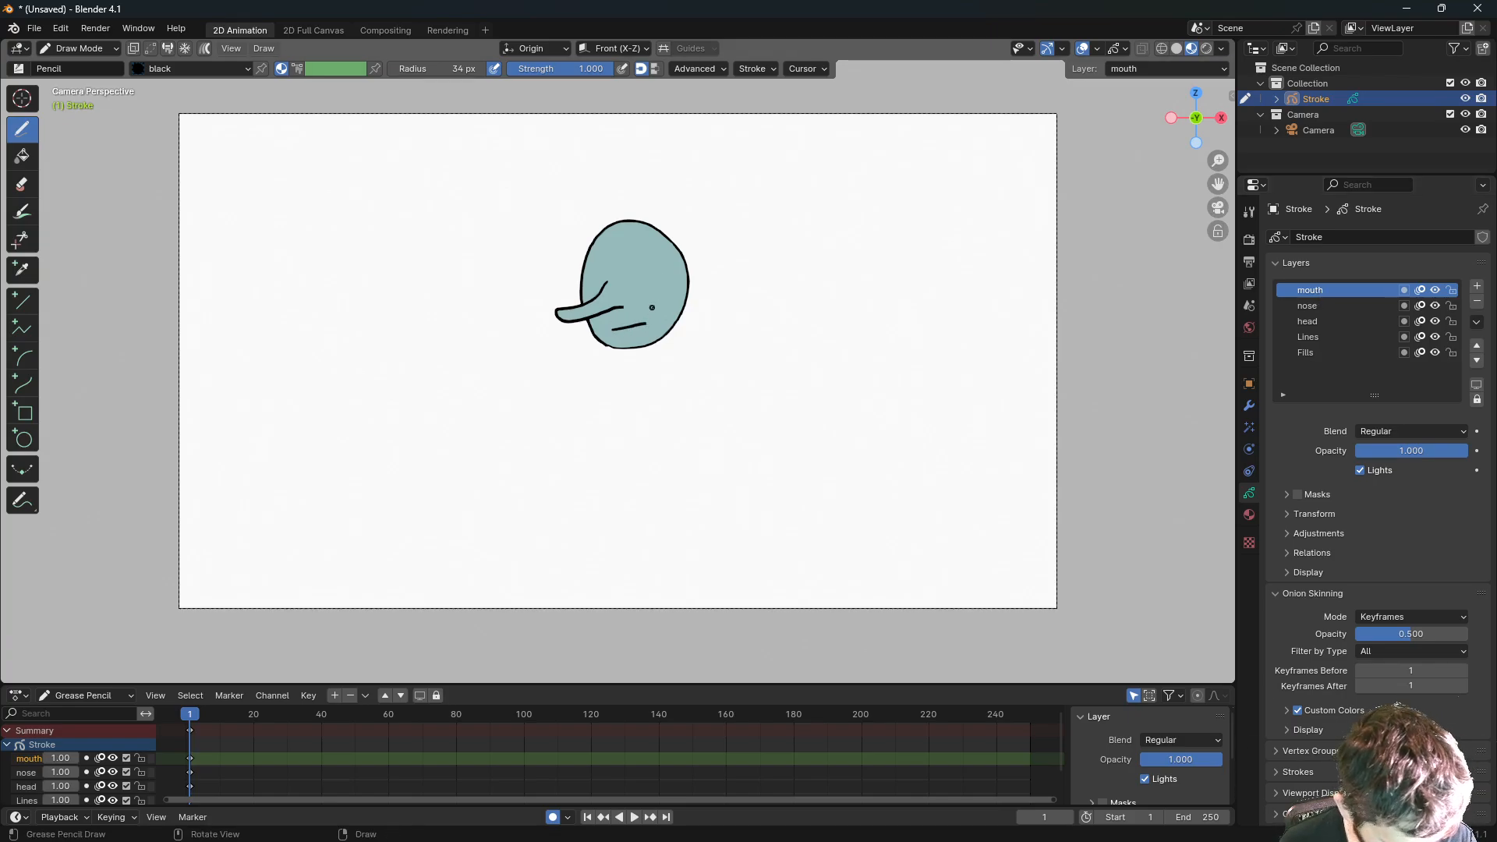
- Add a new top layer named 'eyes' above mouth and dab a test mark on the head
{"action": "left_click", "coordinate": [1478, 290]}
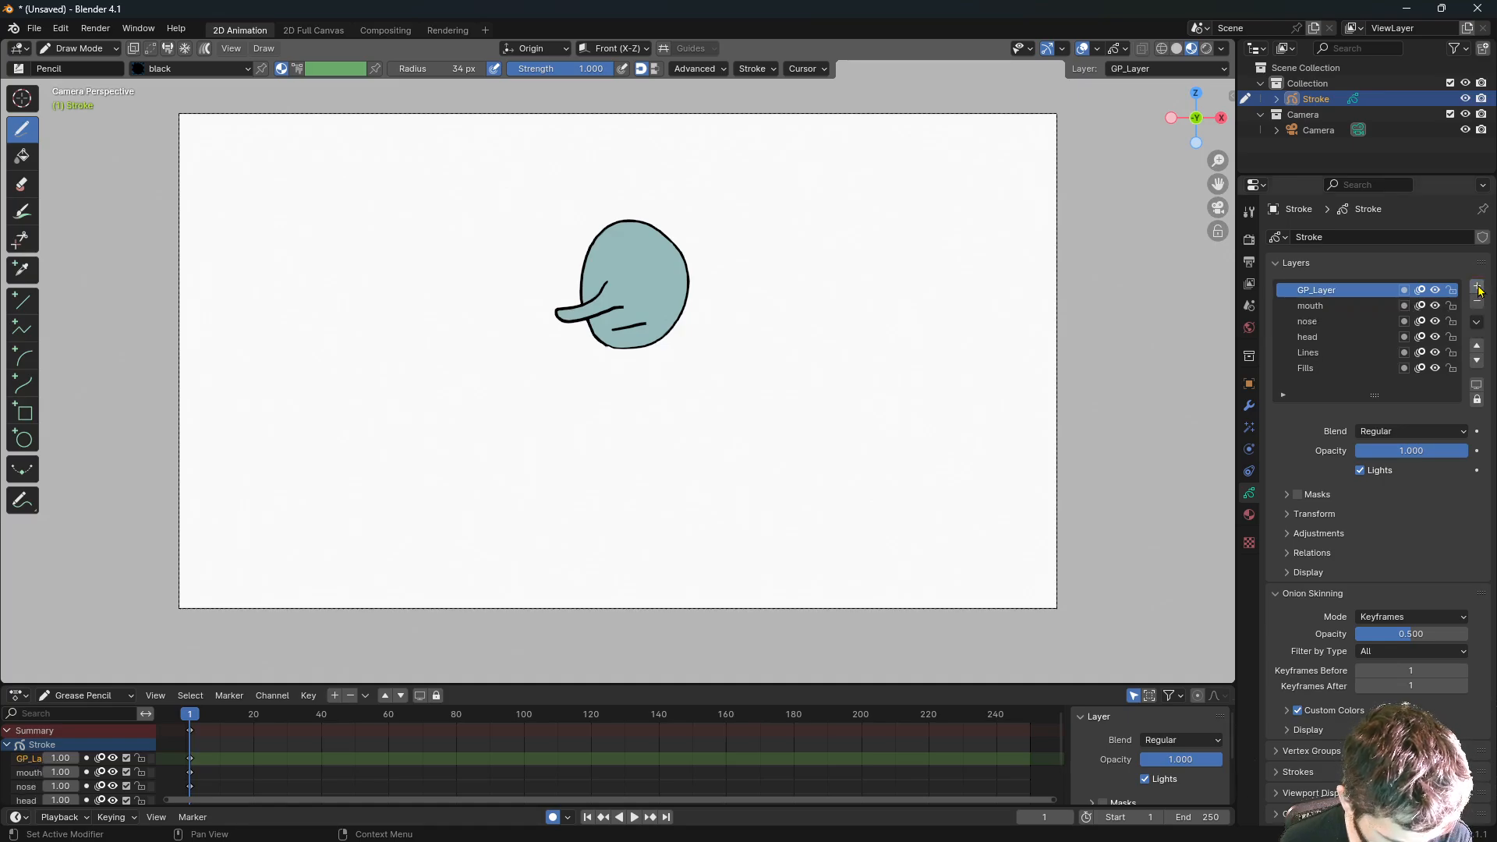
{"action": "double_click", "coordinate": [1320, 290]}
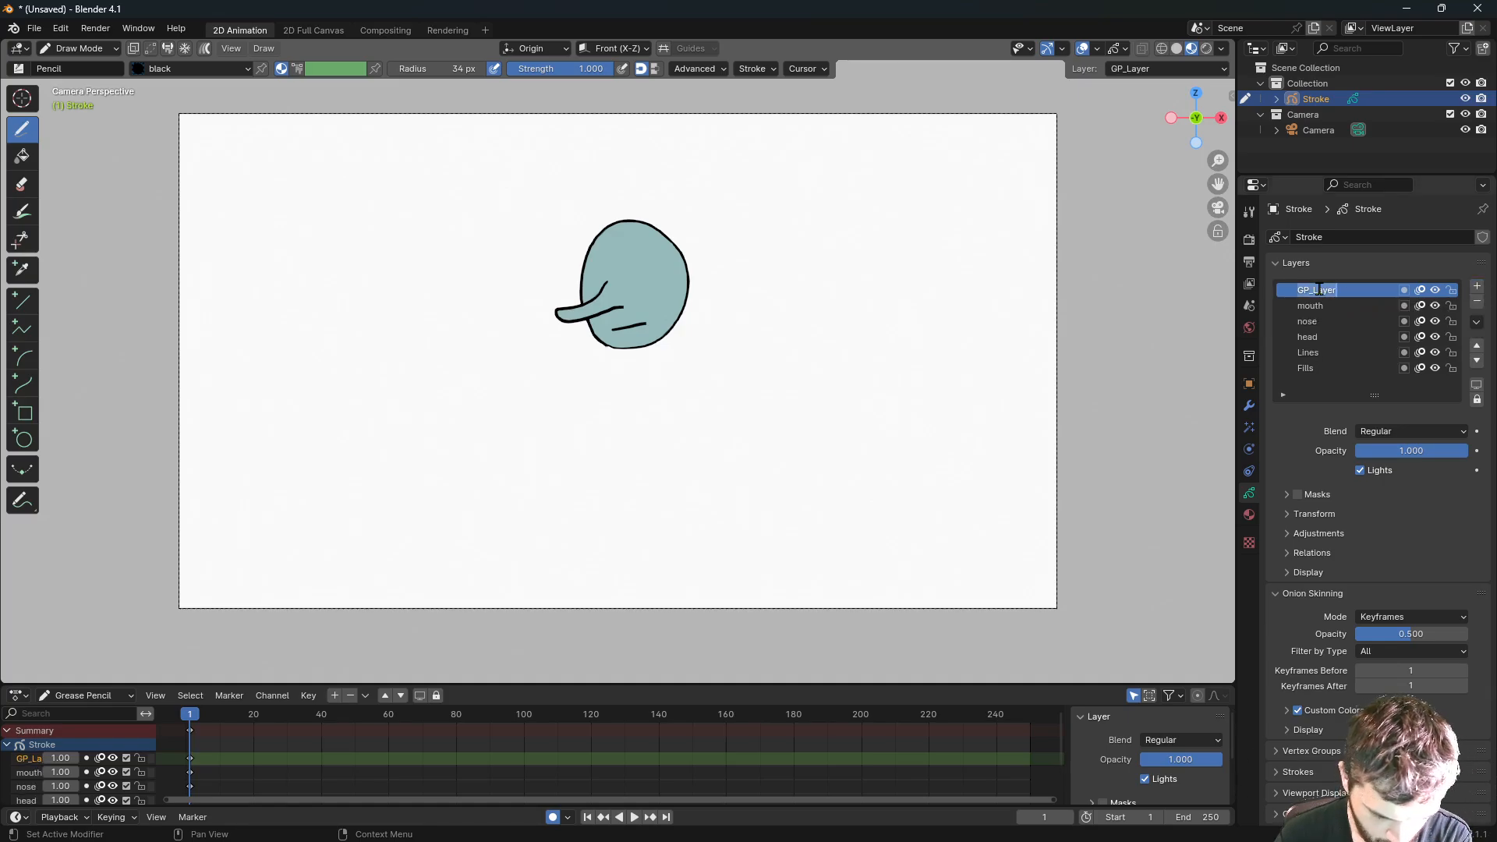
{"action": "type", "text": "eye"}
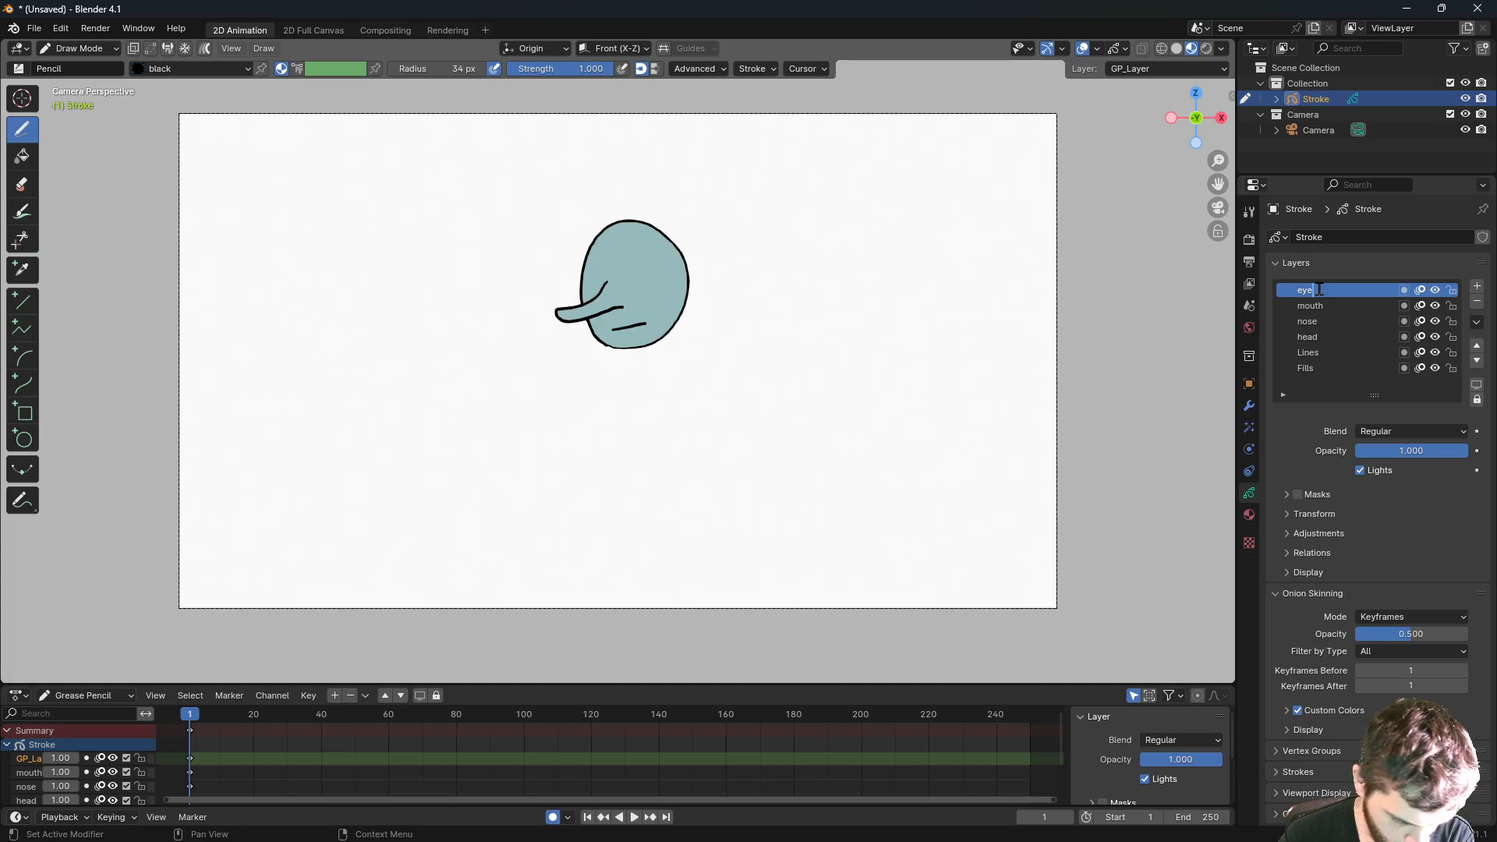
{"action": "type", "text": "s"}
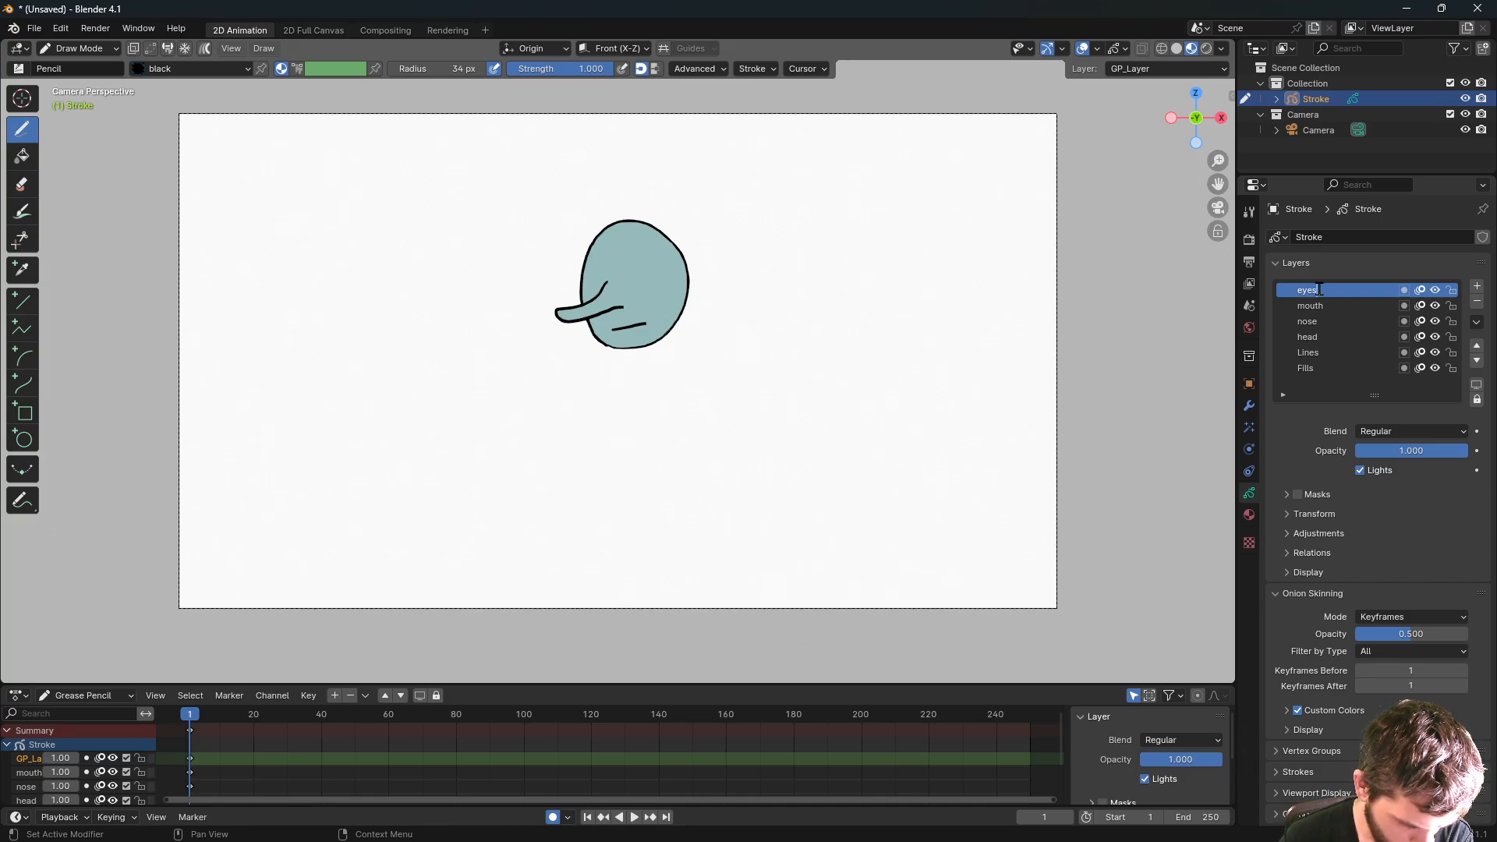
{"action": "key", "text": "Return"}
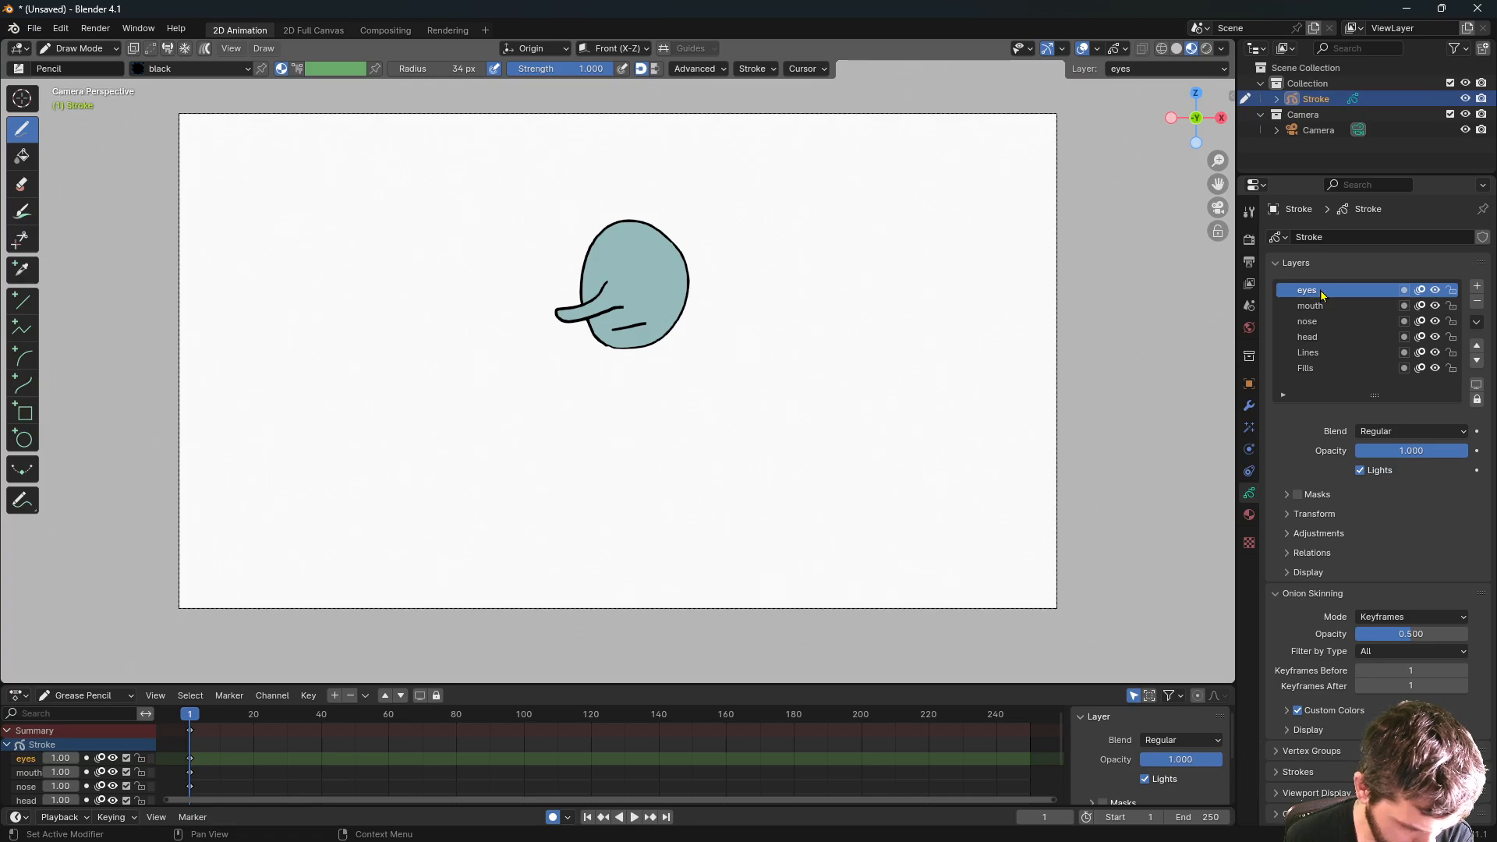
{"action": "left_click", "coordinate": [602, 269]}
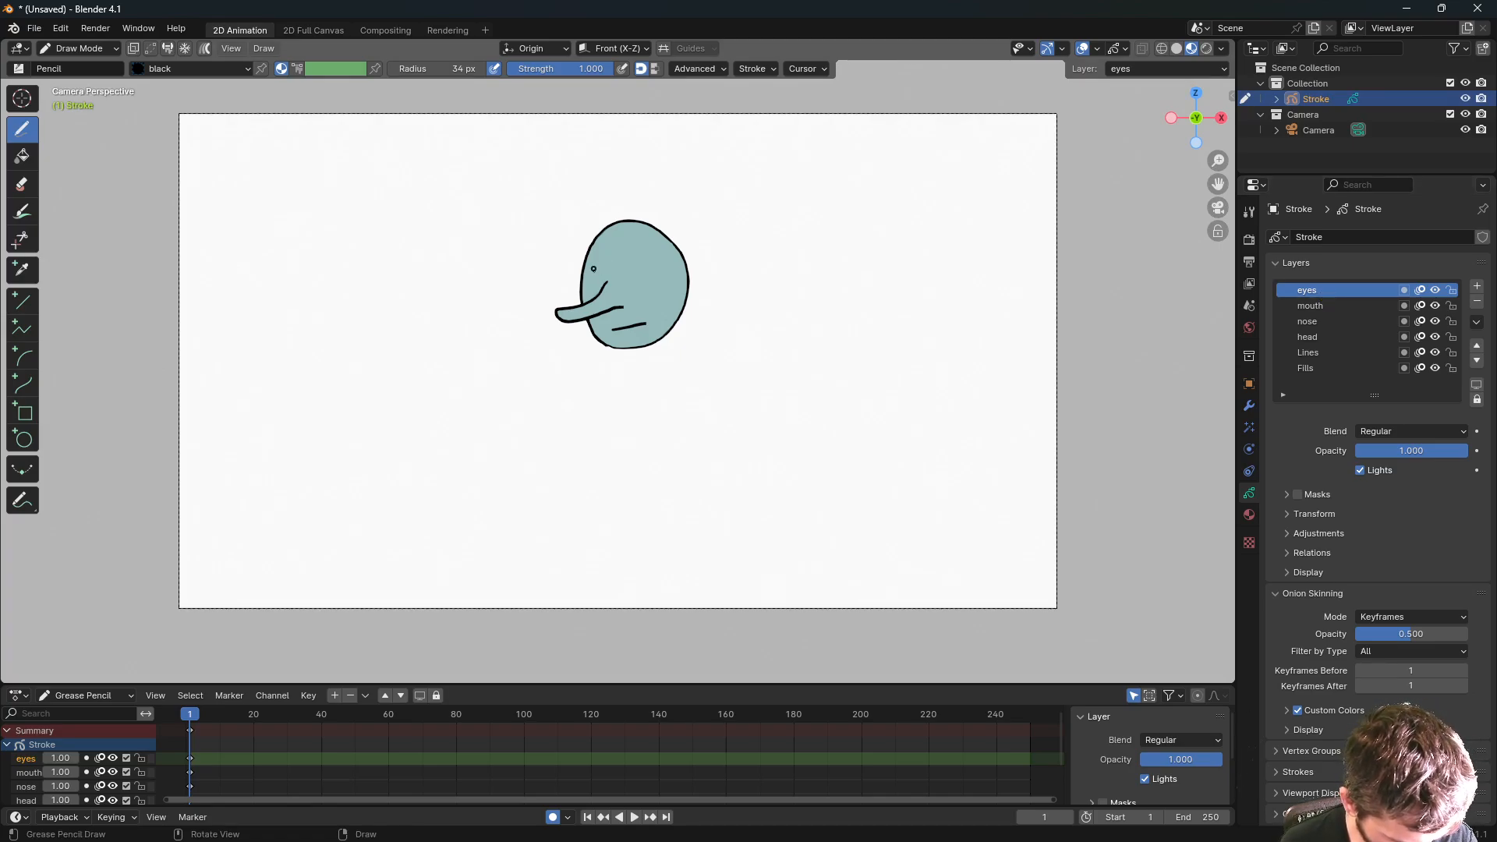
- Make 'white' the active drawing material
{"action": "left_click", "coordinate": [1250, 514]}
{"action": "left_click", "coordinate": [1309, 304]}
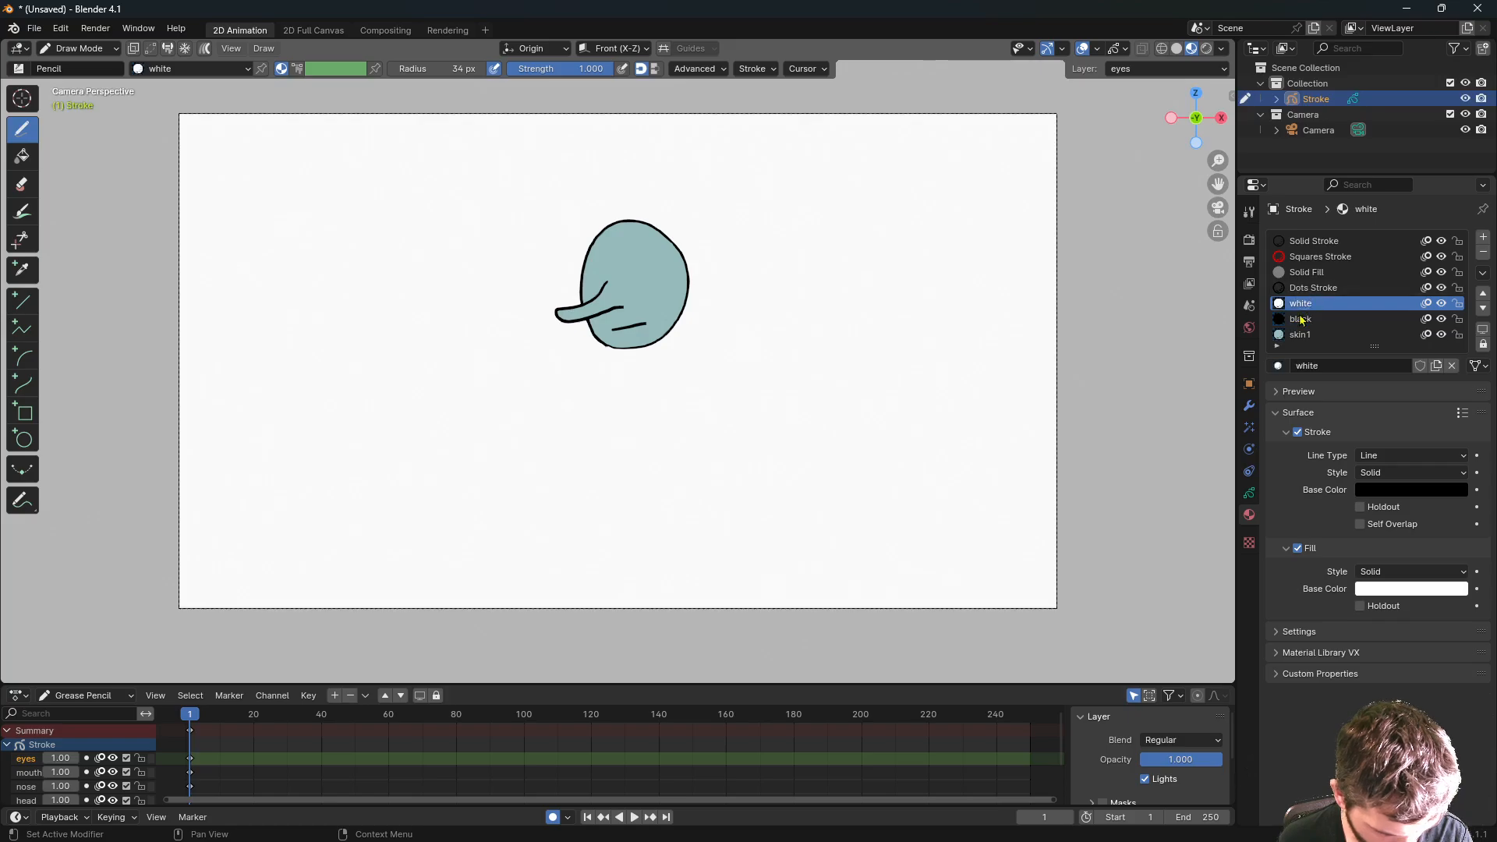
{"action": "left_click", "coordinate": [1250, 493]}
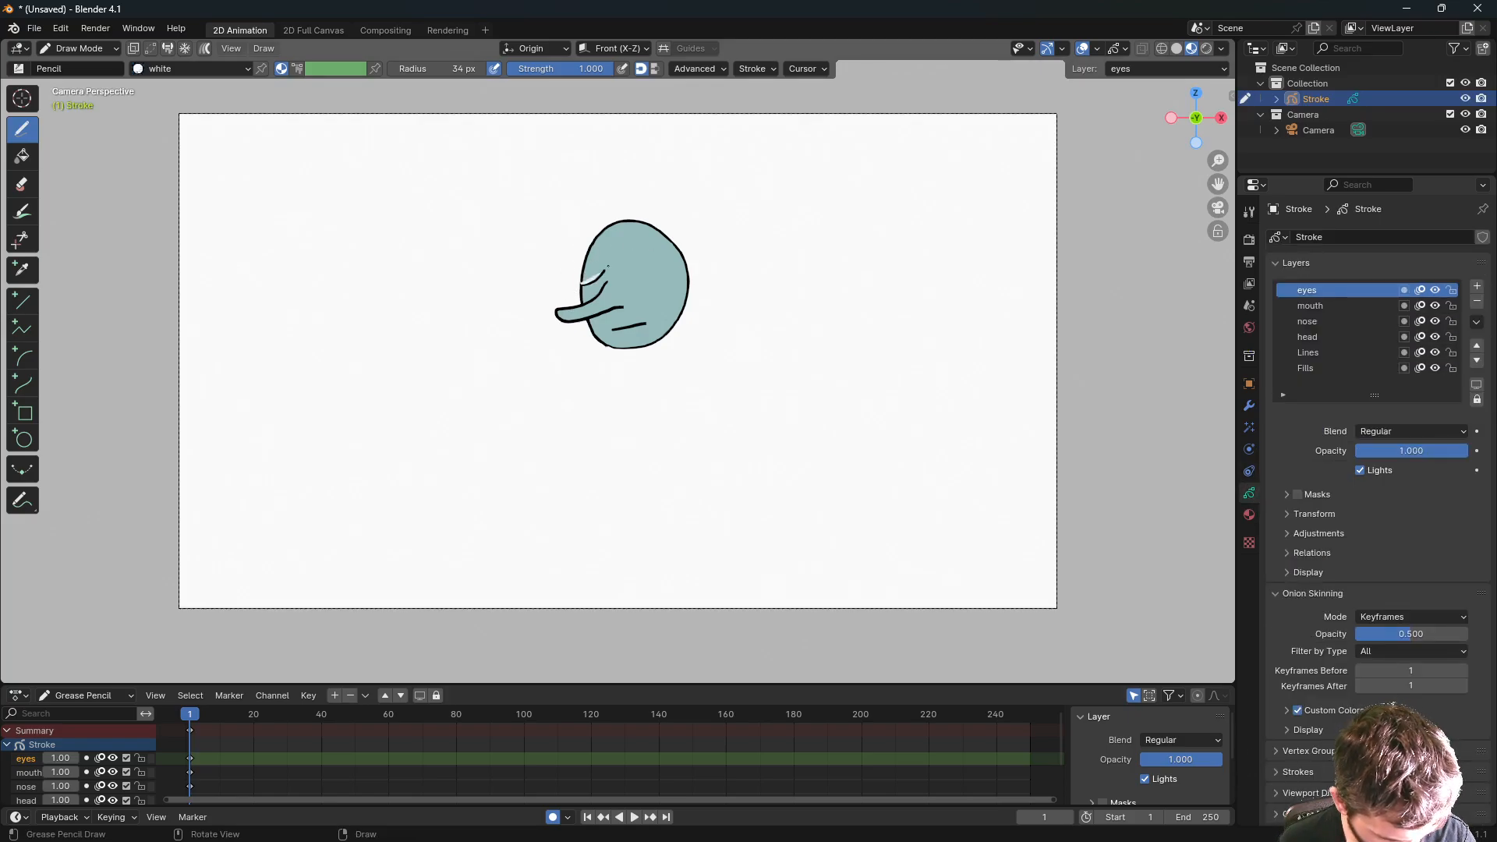
- Try drawing white eye circles, undoing every attempt so only nose and mouth remain
{"action": "mouse_move", "coordinate": [608, 266]}
{"action": "left_mouse_down"}
{"action": "mouse_move", "coordinate": [579, 240]}
{"action": "mouse_move", "coordinate": [594, 235]}
{"action": "left_mouse_up"}
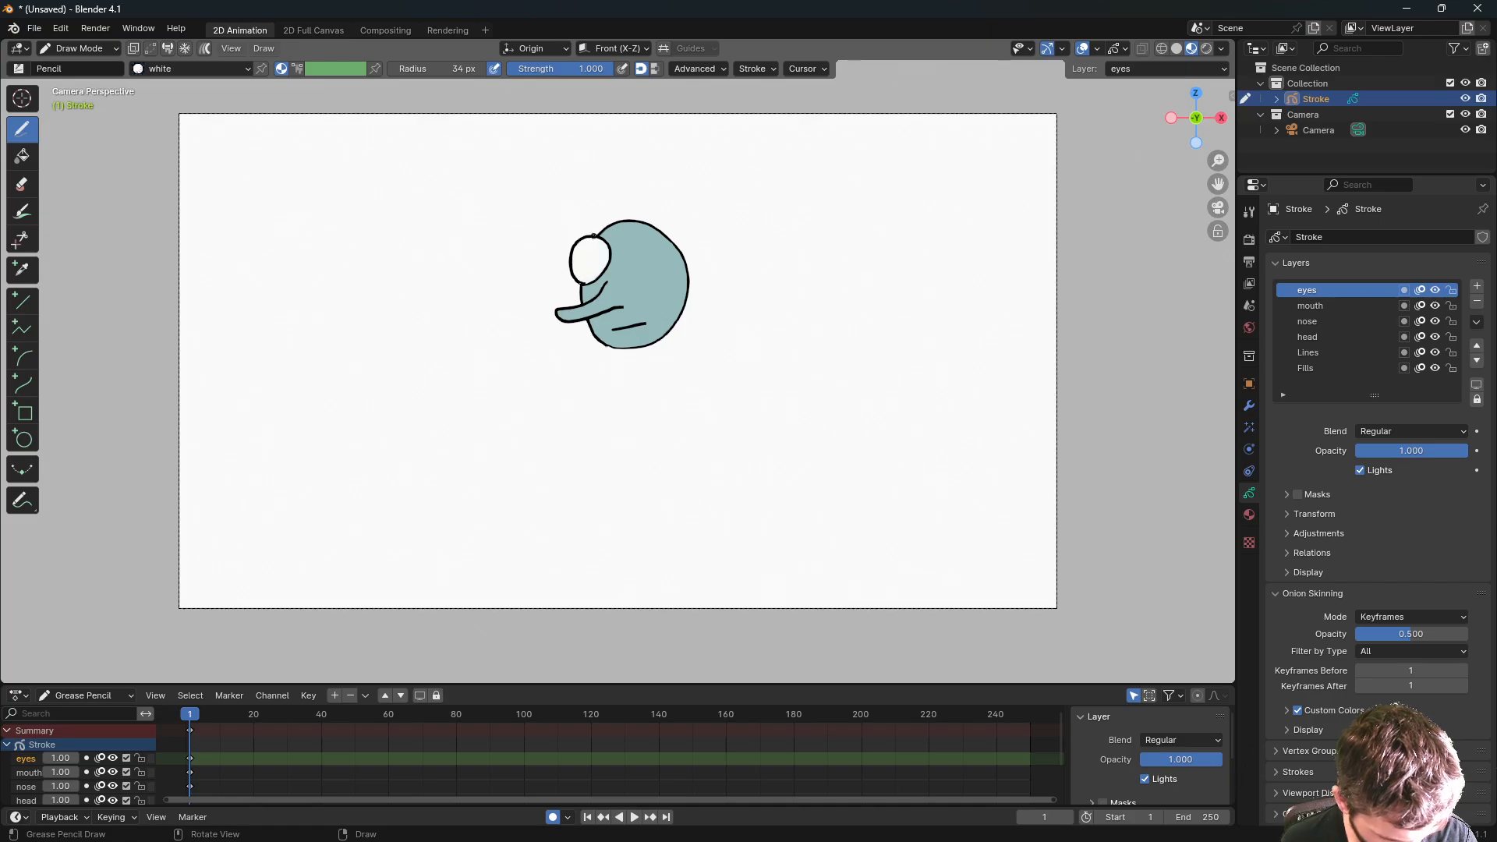
{"action": "key", "text": "ctrl+z"}
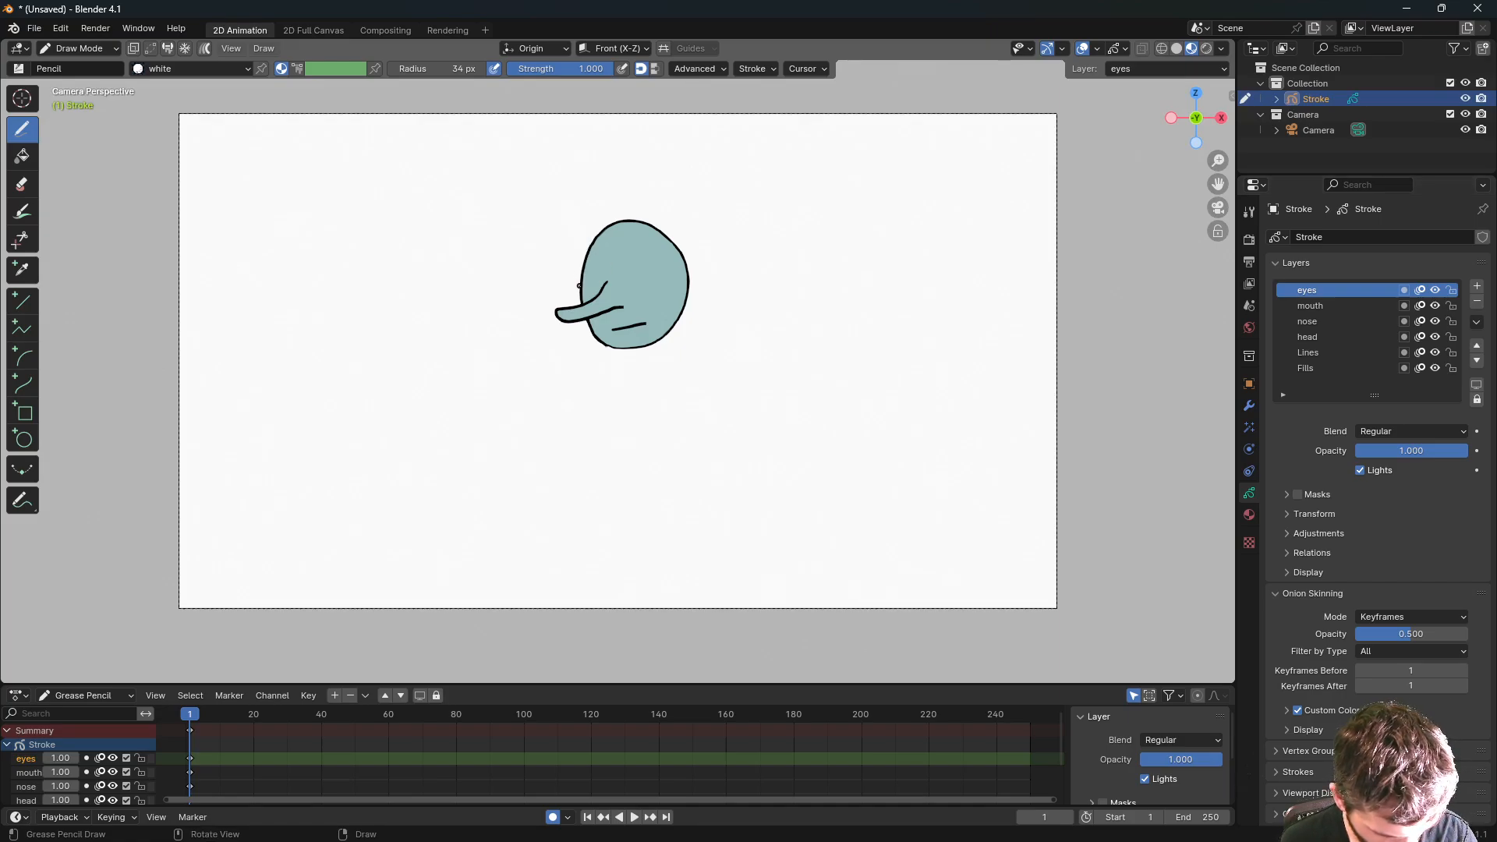
{"action": "left_click_drag", "start_coordinate": [606, 266], "coordinate": [573, 263]}
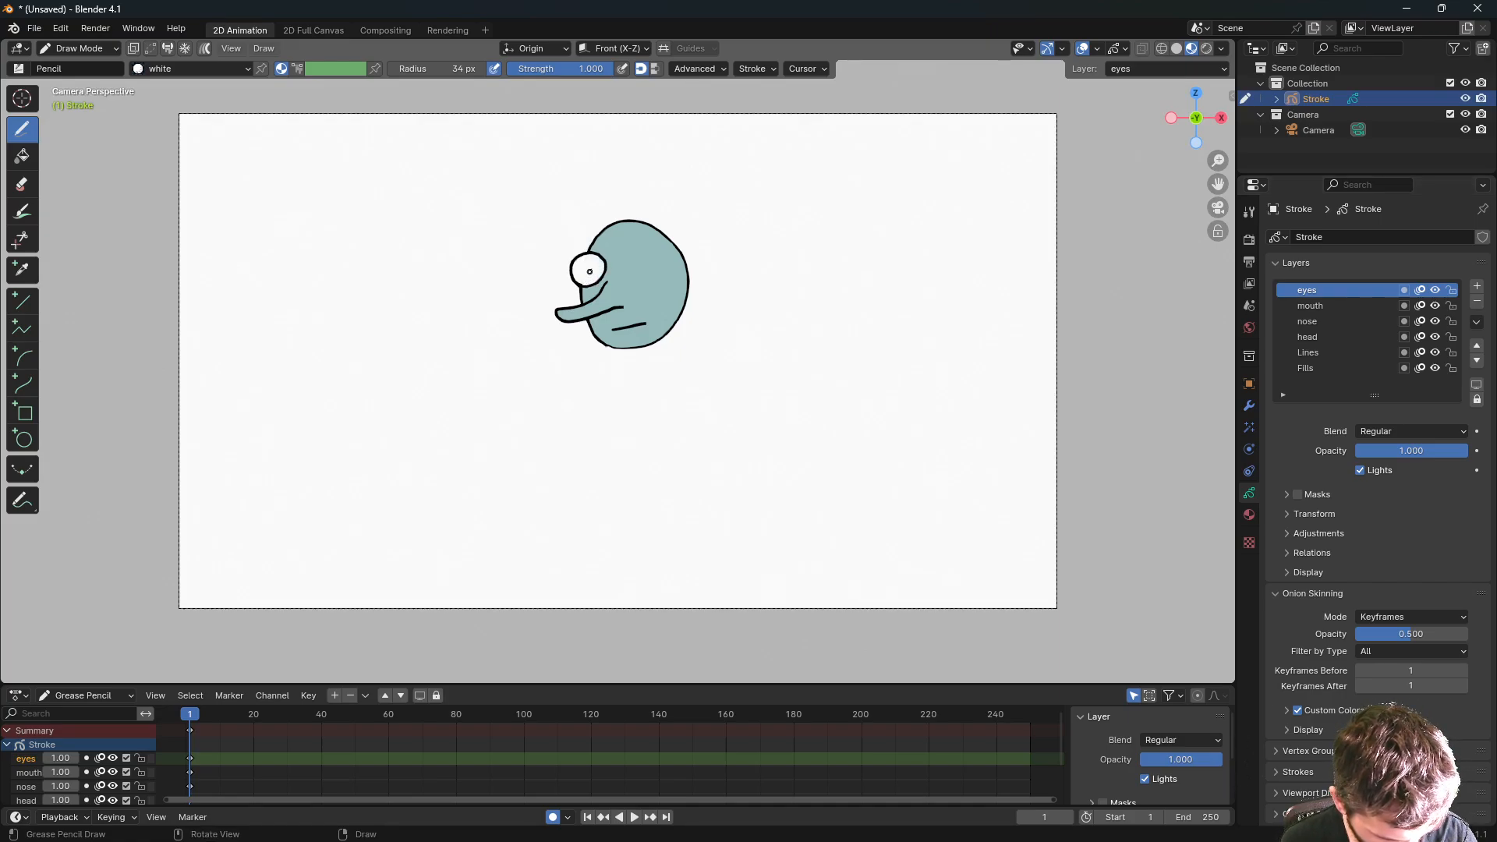
{"action": "key", "text": "ctrl+z"}
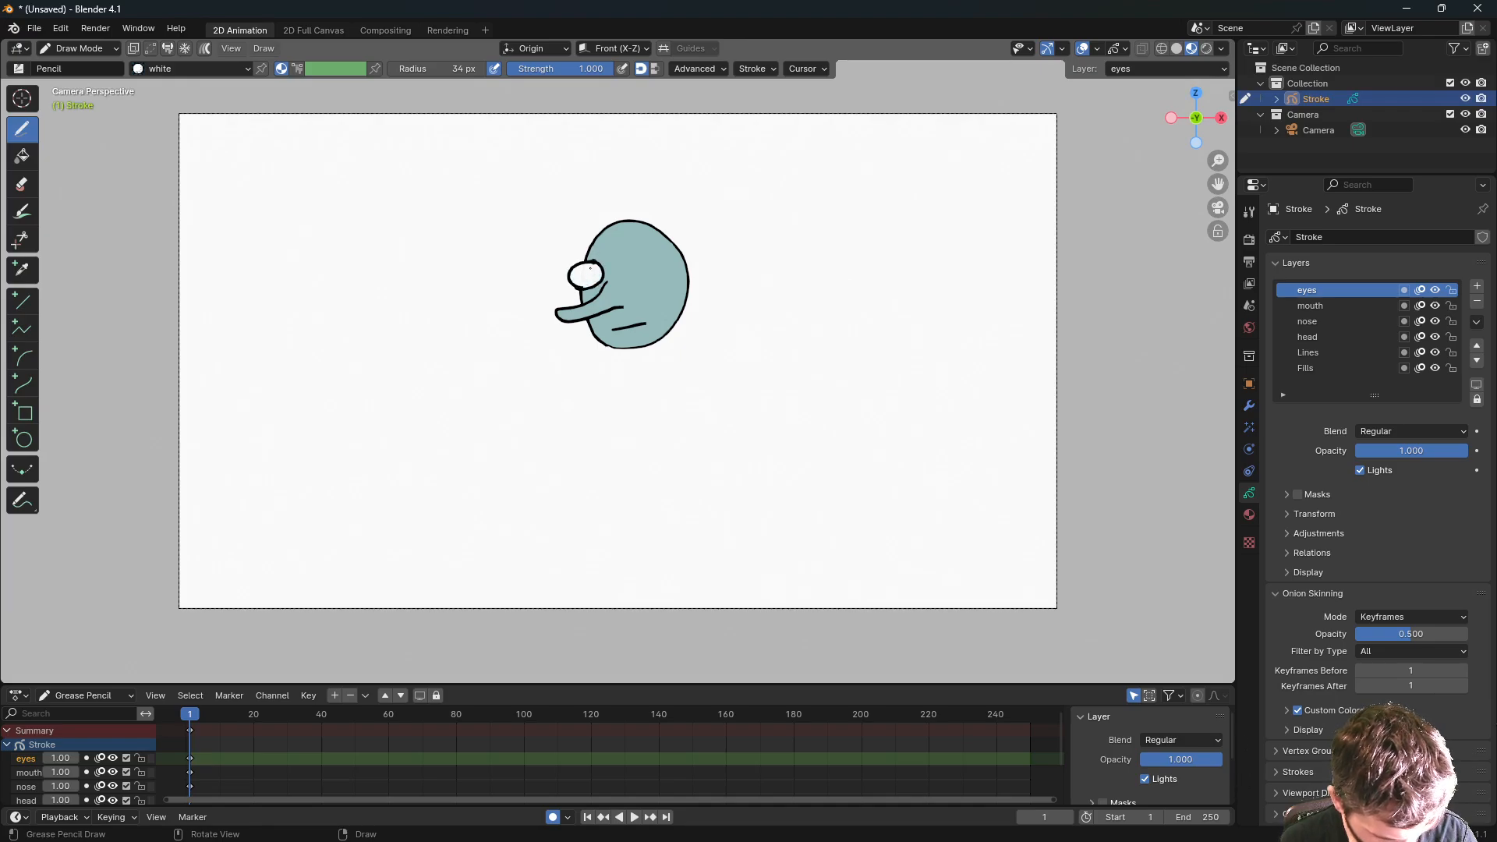
{"action": "key", "text": "ctrl+z"}
{"action": "left_click_drag", "start_coordinate": [595, 263], "coordinate": [571, 273]}
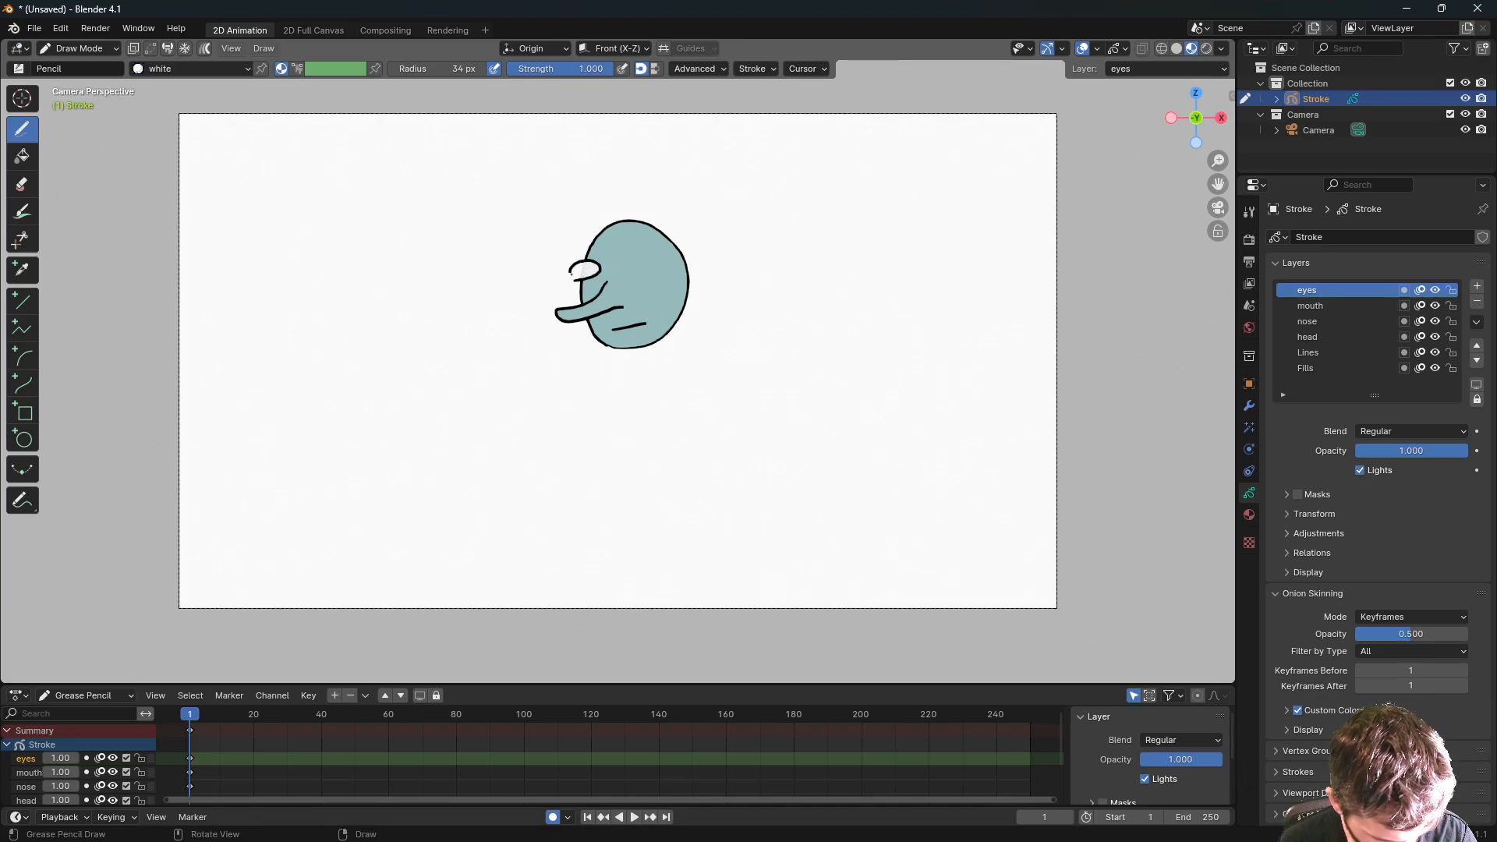
{"action": "key", "text": "ctrl+z"}
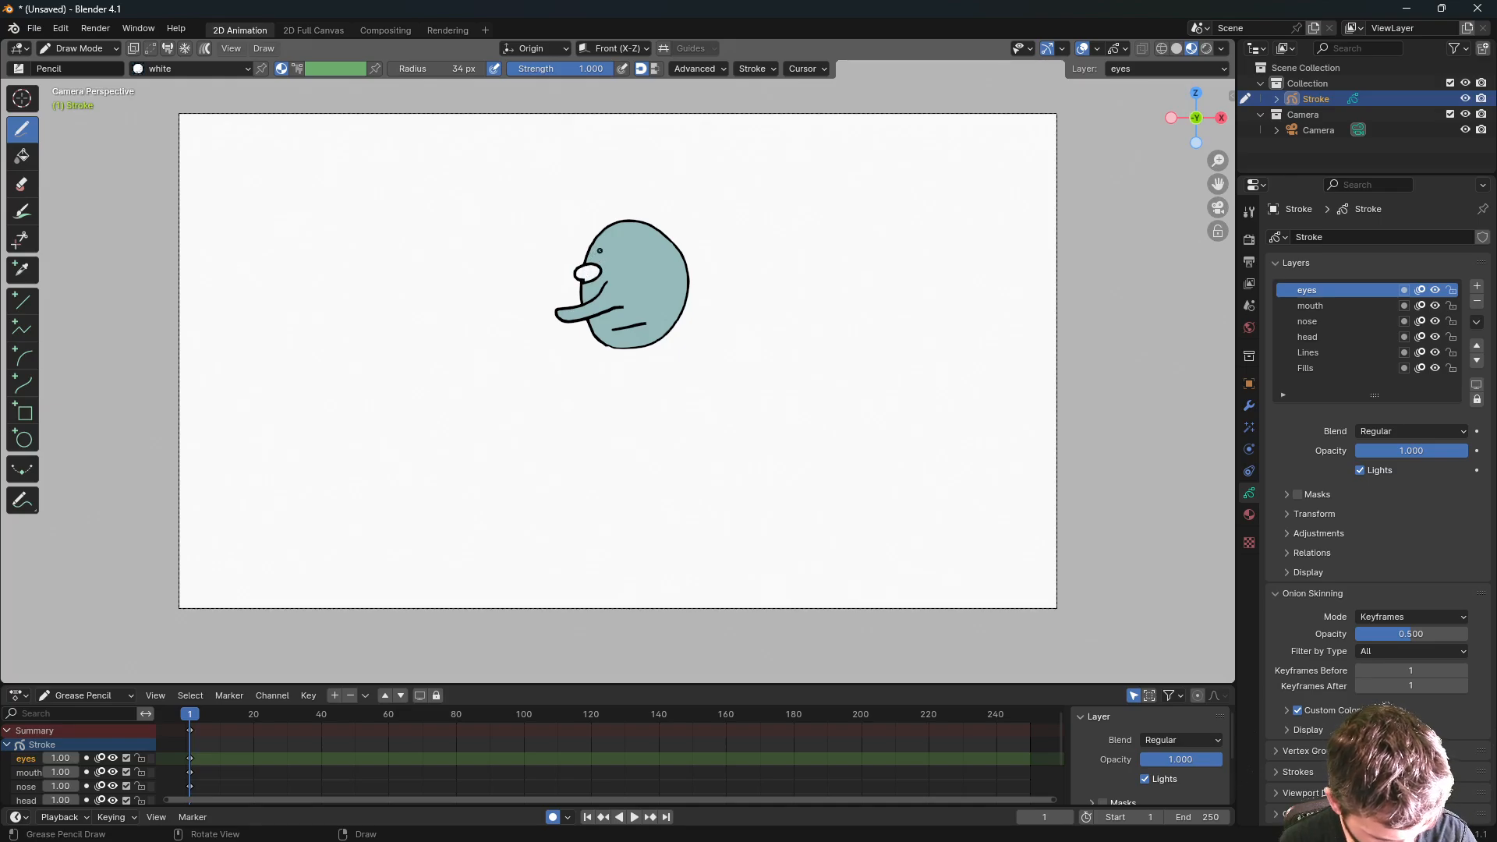
{"action": "key", "text": "ctrl+z"}
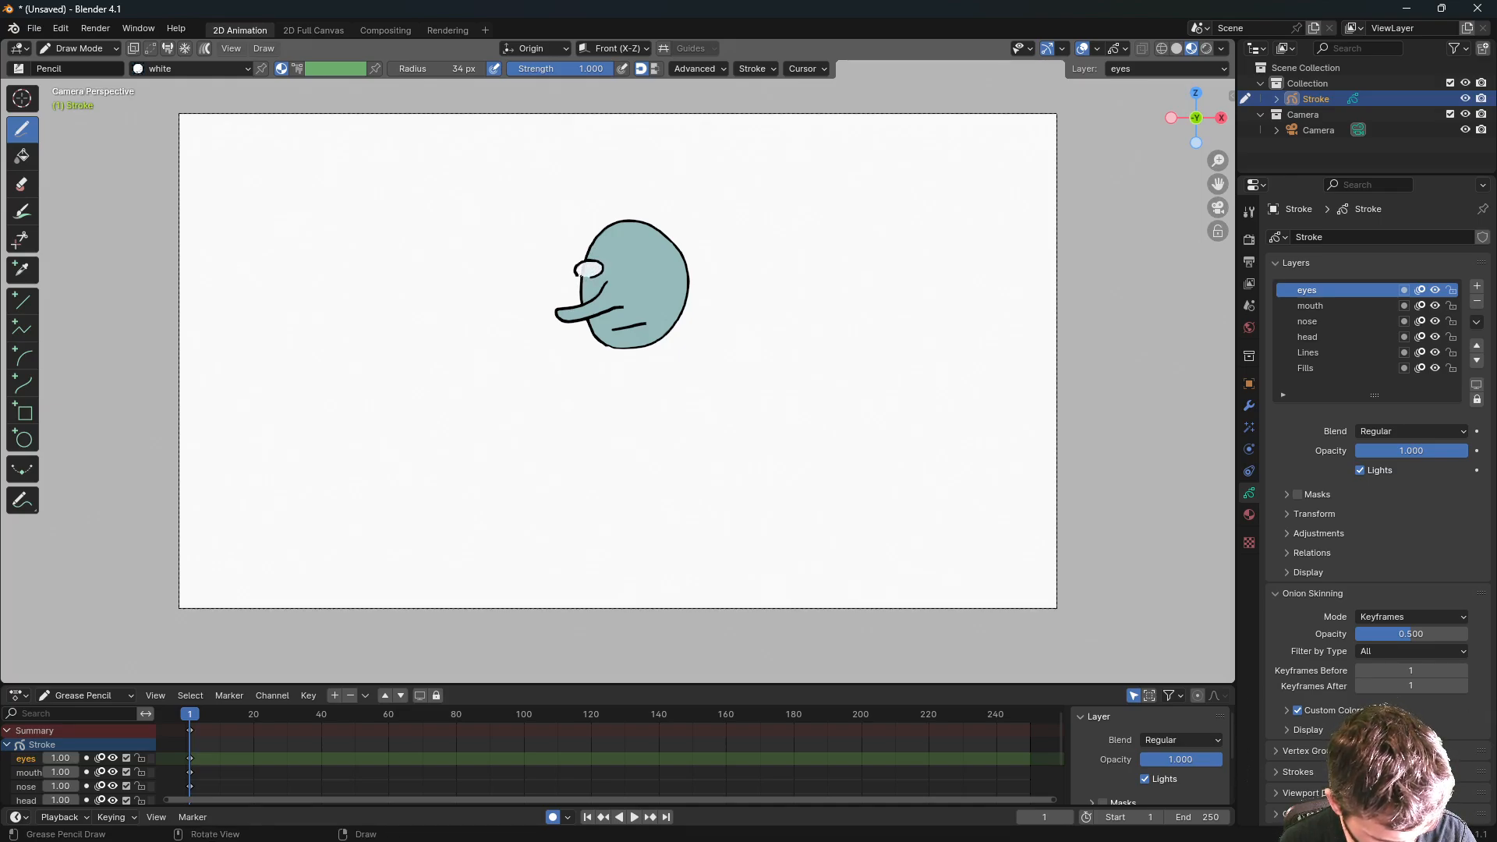
{"action": "key", "text": "ctrl+z"}
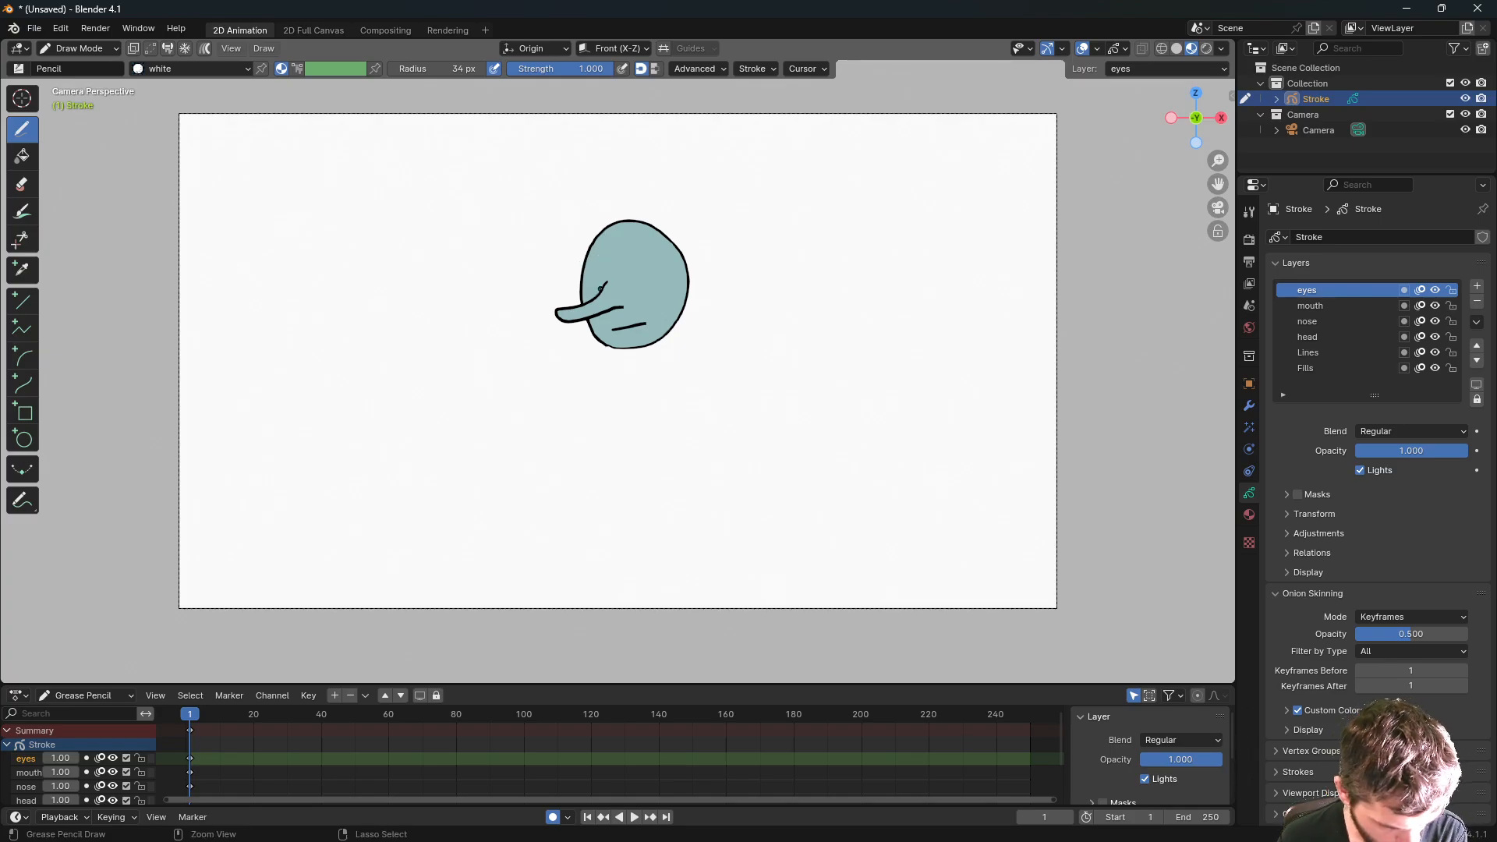
- Back in camera view, draw two white-filled, black-outlined eyes above the nose
{"action": "scroll", "coordinate": [601, 287], "scroll_direction": "up", "scroll_amount": 5}
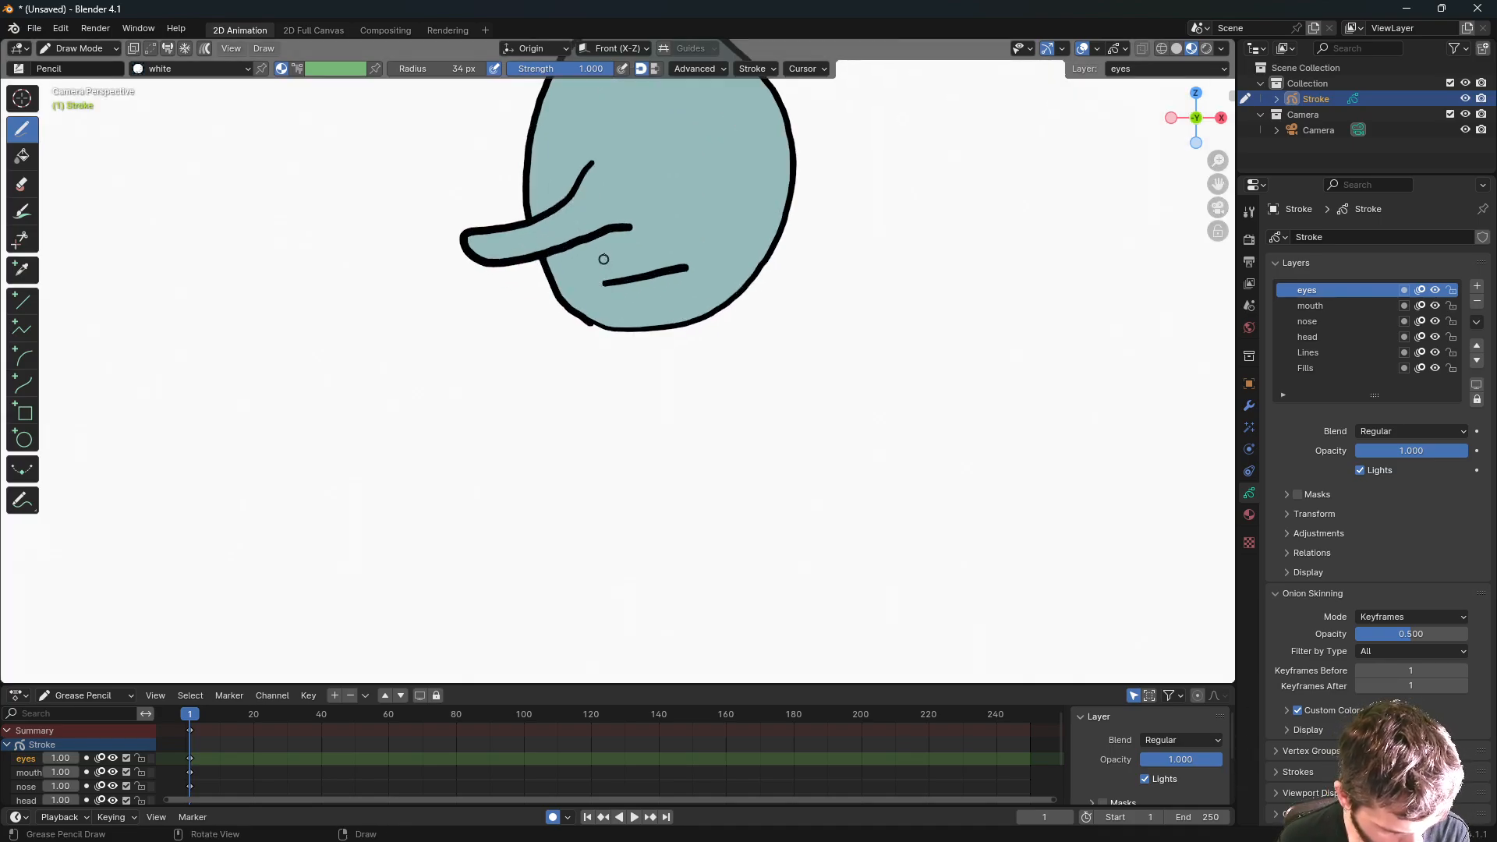
{"action": "middle_click_drag", "start_coordinate": [604, 259], "coordinate": [617, 313]}
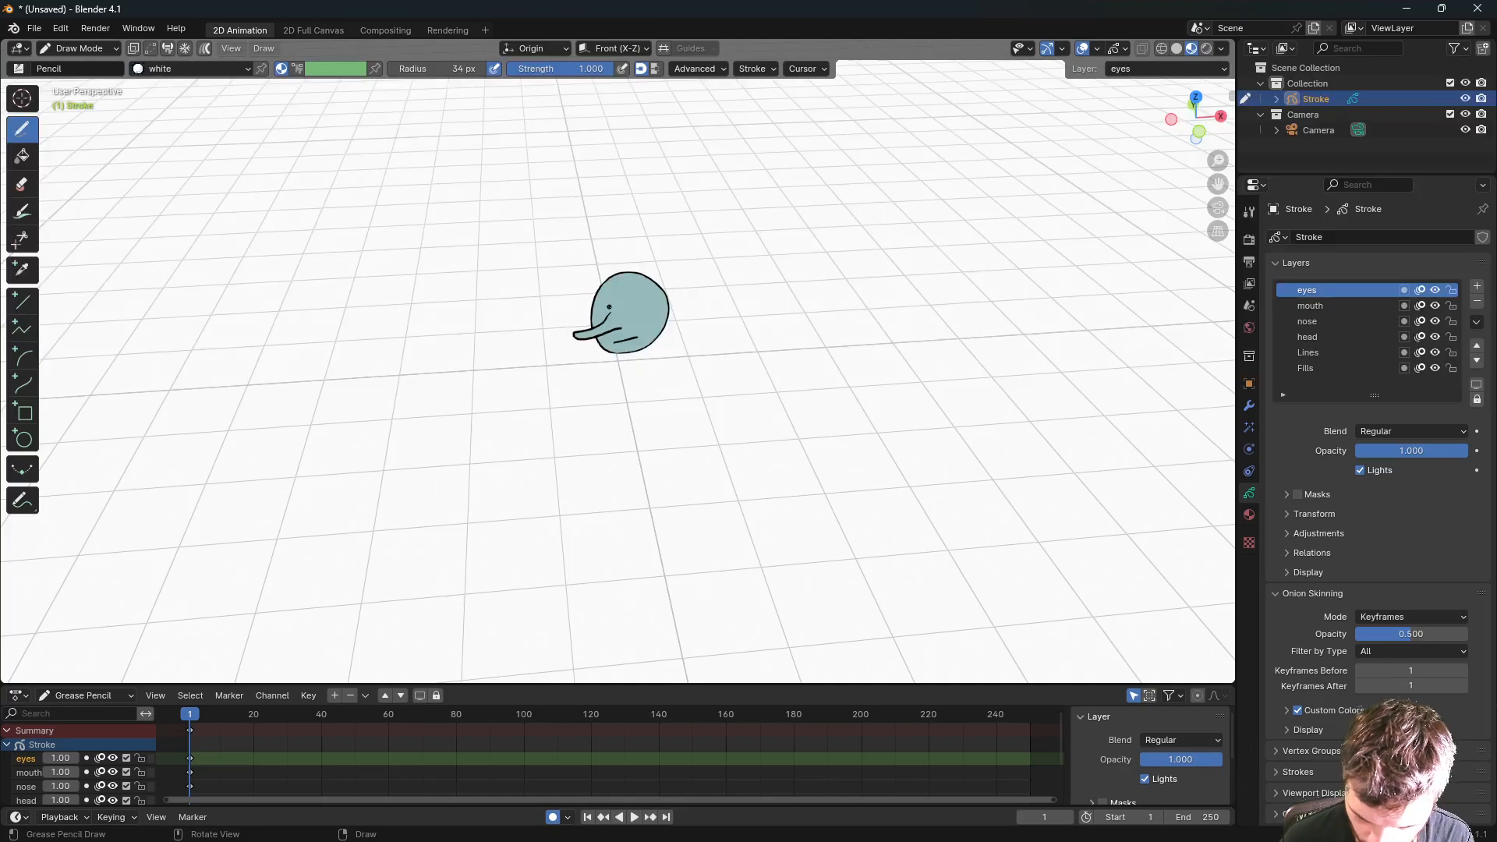
{"action": "key", "text": "KP_0"}
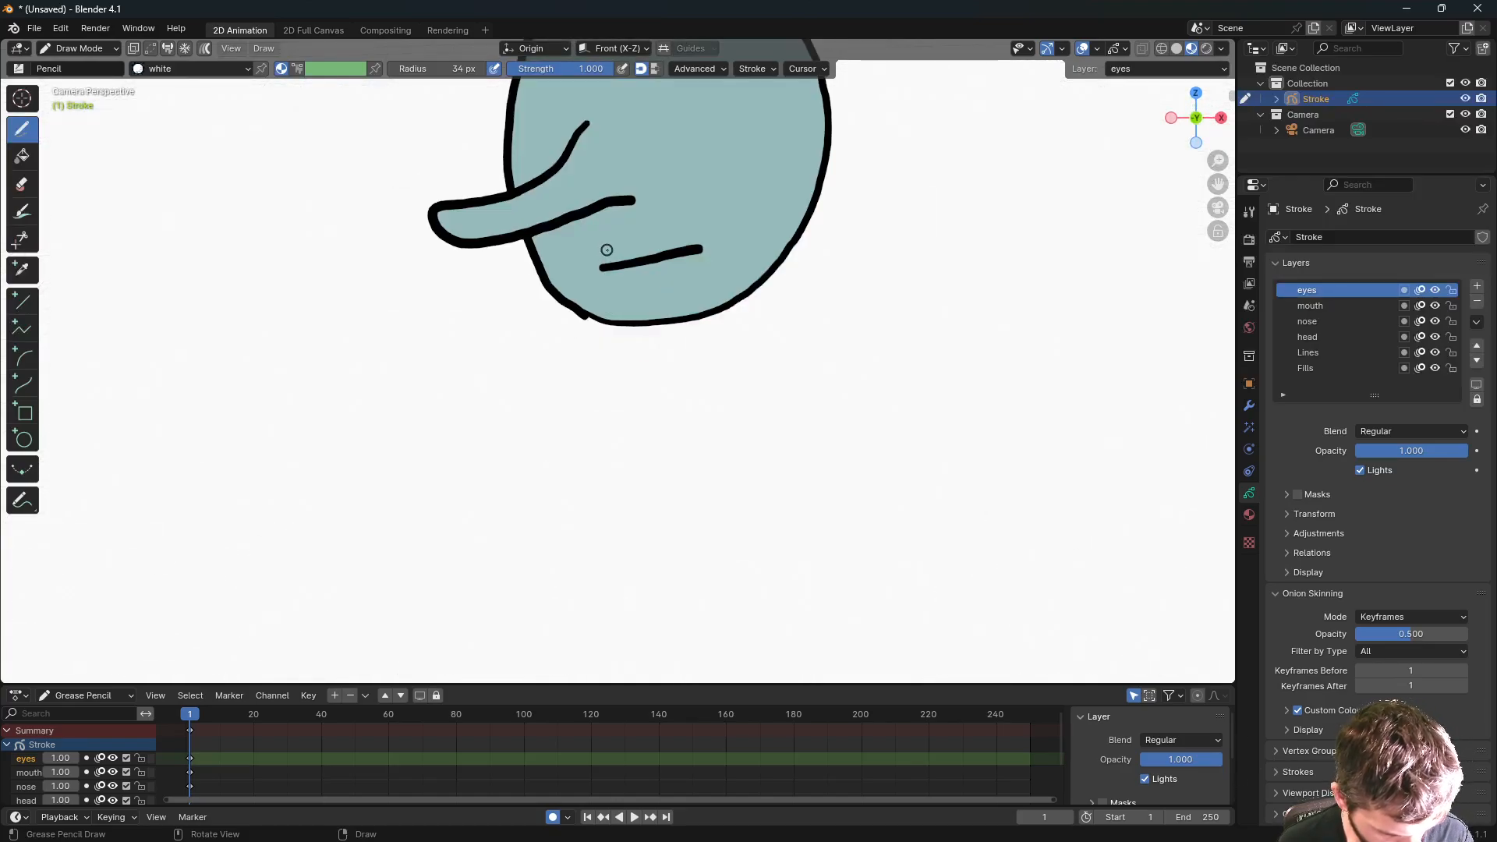
{"action": "mouse_move", "coordinate": [631, 237]}
{"action": "middle_mouse_down", "text": "shift"}
{"action": "mouse_move", "coordinate": [672, 317]}
{"action": "mouse_move", "coordinate": [662, 457]}
{"action": "mouse_move", "coordinate": [617, 468]}
{"action": "middle_mouse_up", "text": "shift"}
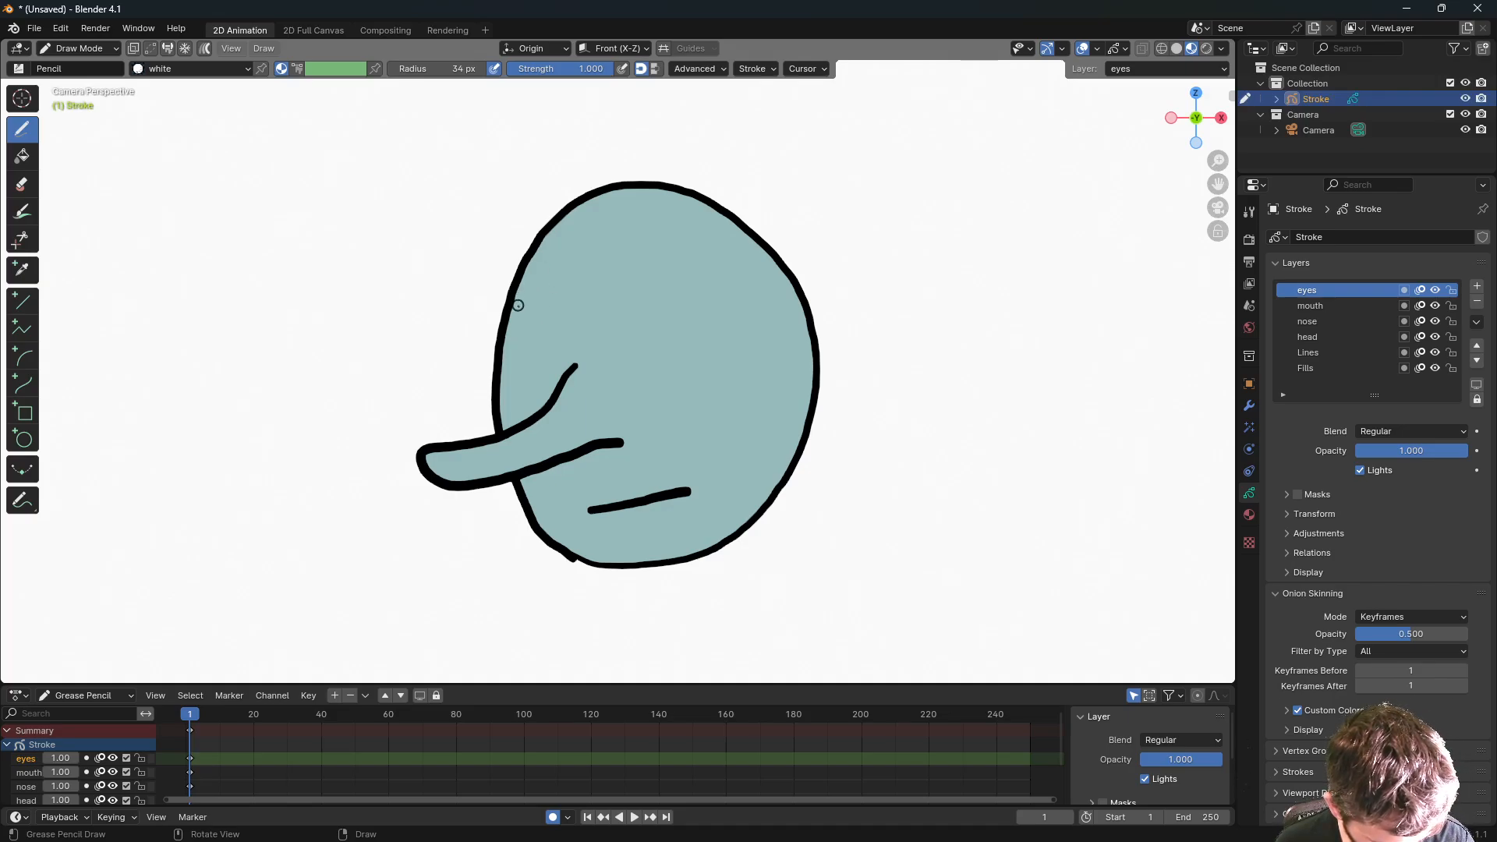
{"action": "mouse_move", "coordinate": [499, 310]}
{"action": "left_mouse_down"}
{"action": "mouse_move", "coordinate": [531, 305]}
{"action": "mouse_move", "coordinate": [503, 349]}
{"action": "mouse_move", "coordinate": [535, 326]}
{"action": "mouse_move", "coordinate": [531, 306]}
{"action": "left_mouse_up"}
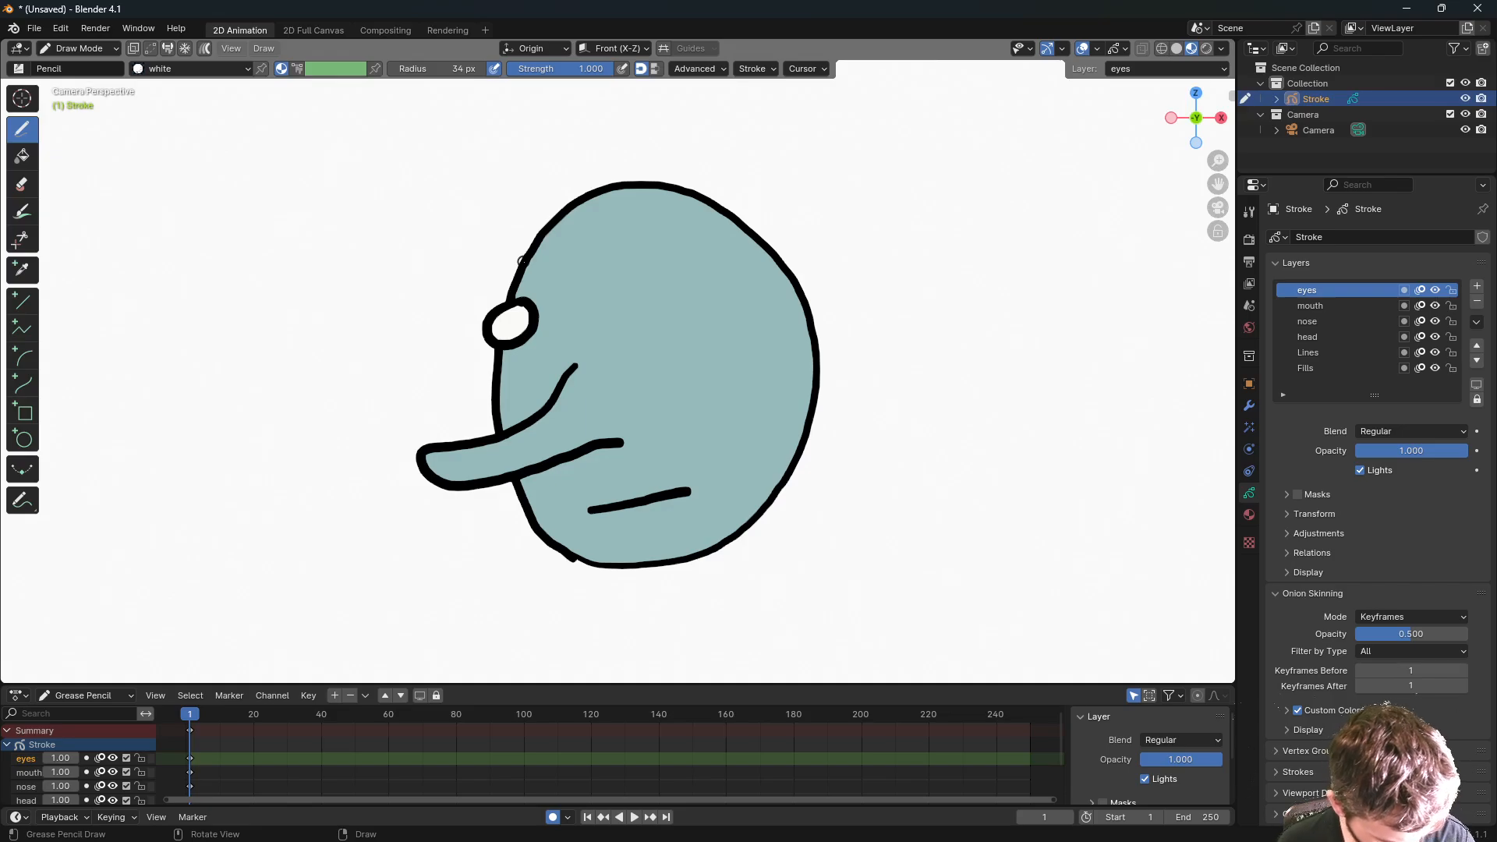
{"action": "key", "text": "ctrl+z"}
{"action": "mouse_move", "coordinate": [530, 304]}
{"action": "left_mouse_down"}
{"action": "mouse_move", "coordinate": [486, 329]}
{"action": "mouse_move", "coordinate": [535, 352]}
{"action": "mouse_move", "coordinate": [549, 320]}
{"action": "mouse_move", "coordinate": [524, 304]}
{"action": "left_mouse_up"}
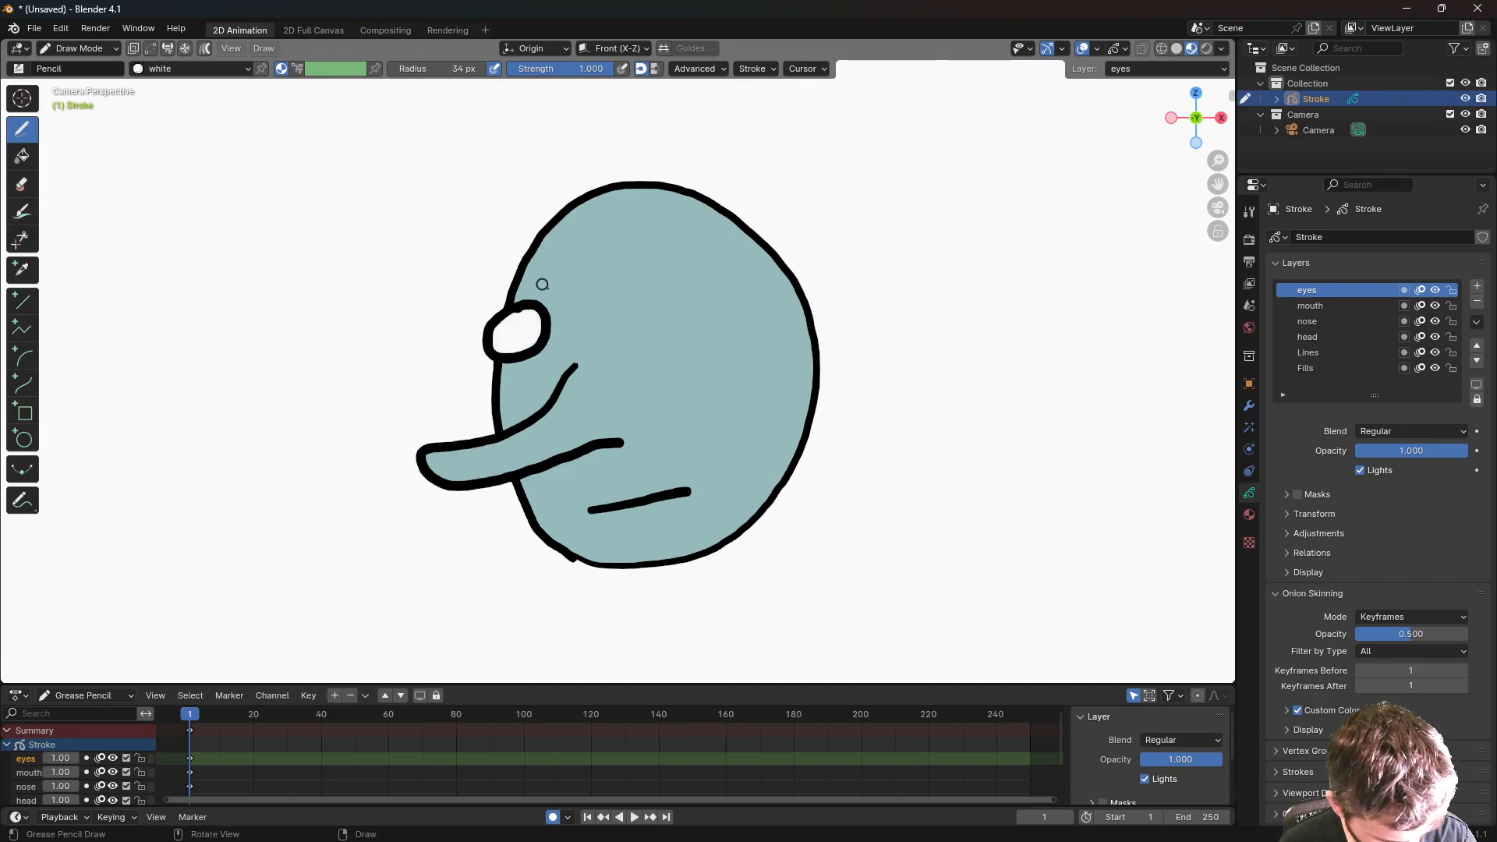
{"action": "mouse_move", "coordinate": [654, 283]}
{"action": "left_mouse_down"}
{"action": "mouse_move", "coordinate": [630, 331]}
{"action": "mouse_move", "coordinate": [694, 322]}
{"action": "mouse_move", "coordinate": [651, 284]}
{"action": "left_mouse_up"}
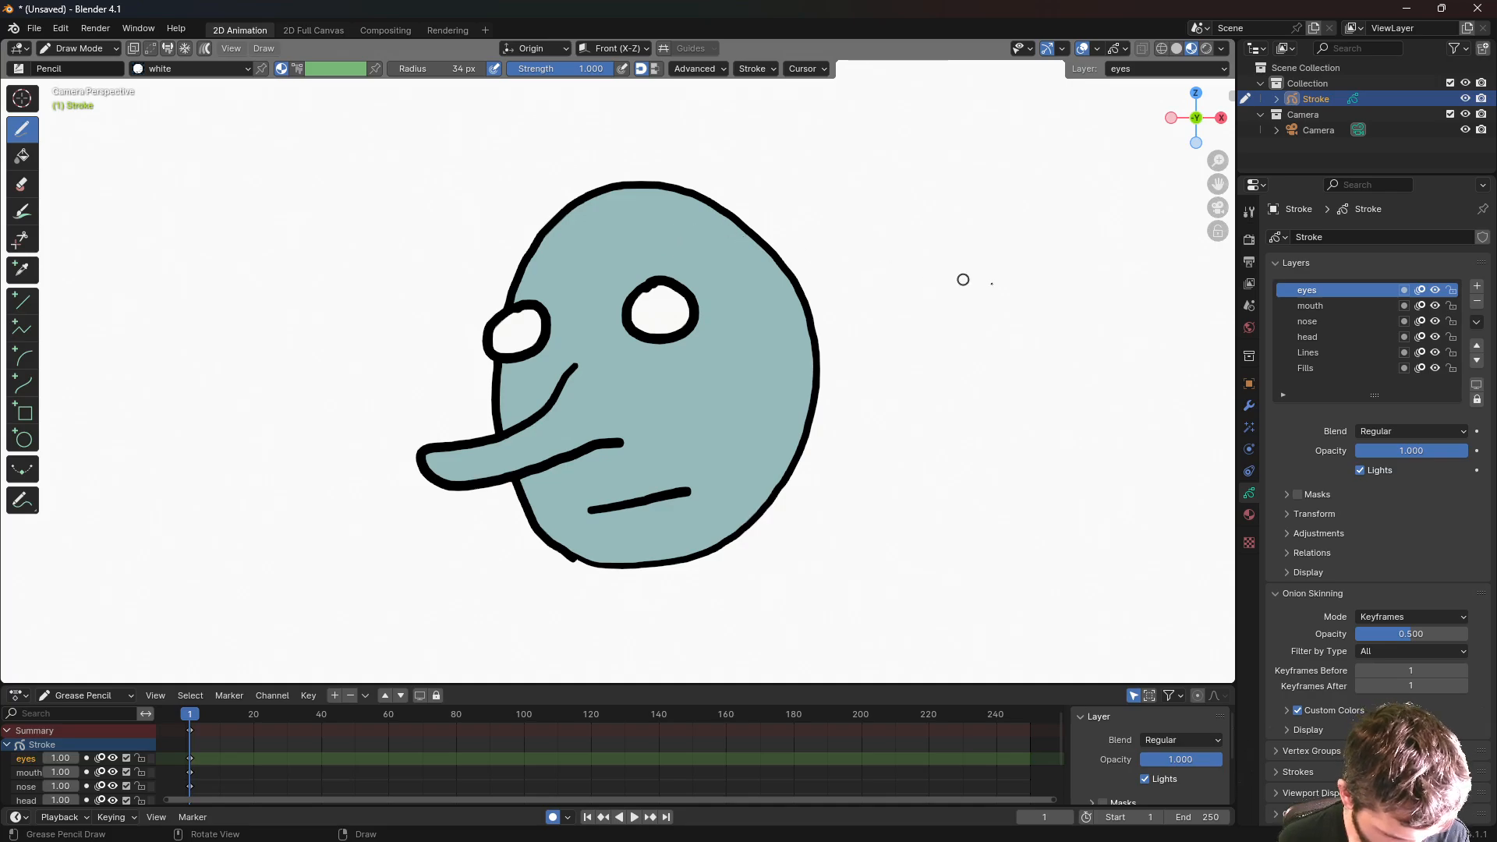
- Switch the drawing material to black and add a new layer named 'pupils'
{"action": "left_click", "coordinate": [1250, 515]}
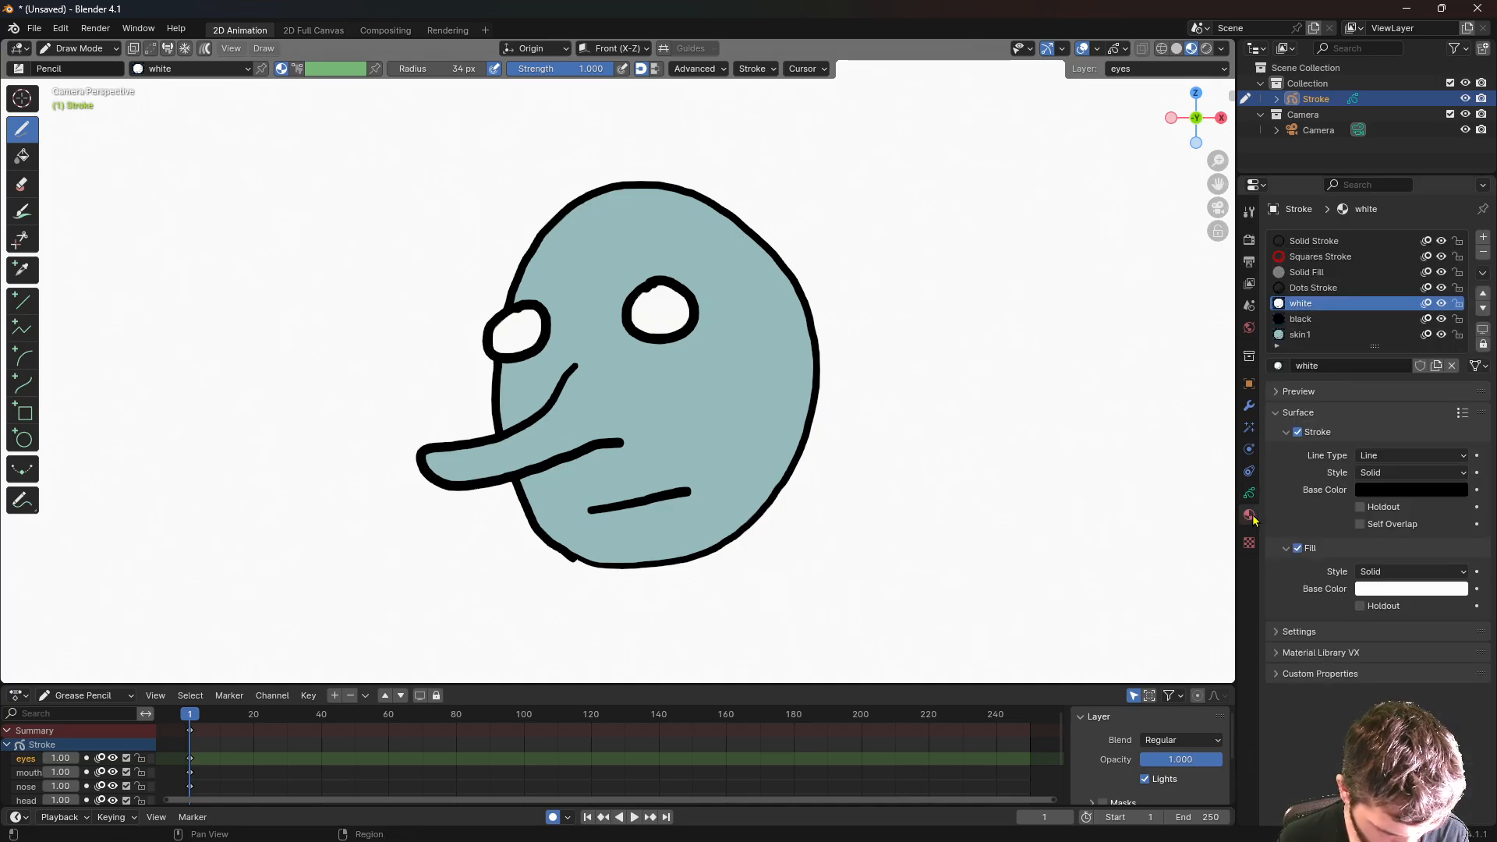
{"action": "left_click", "coordinate": [1302, 320]}
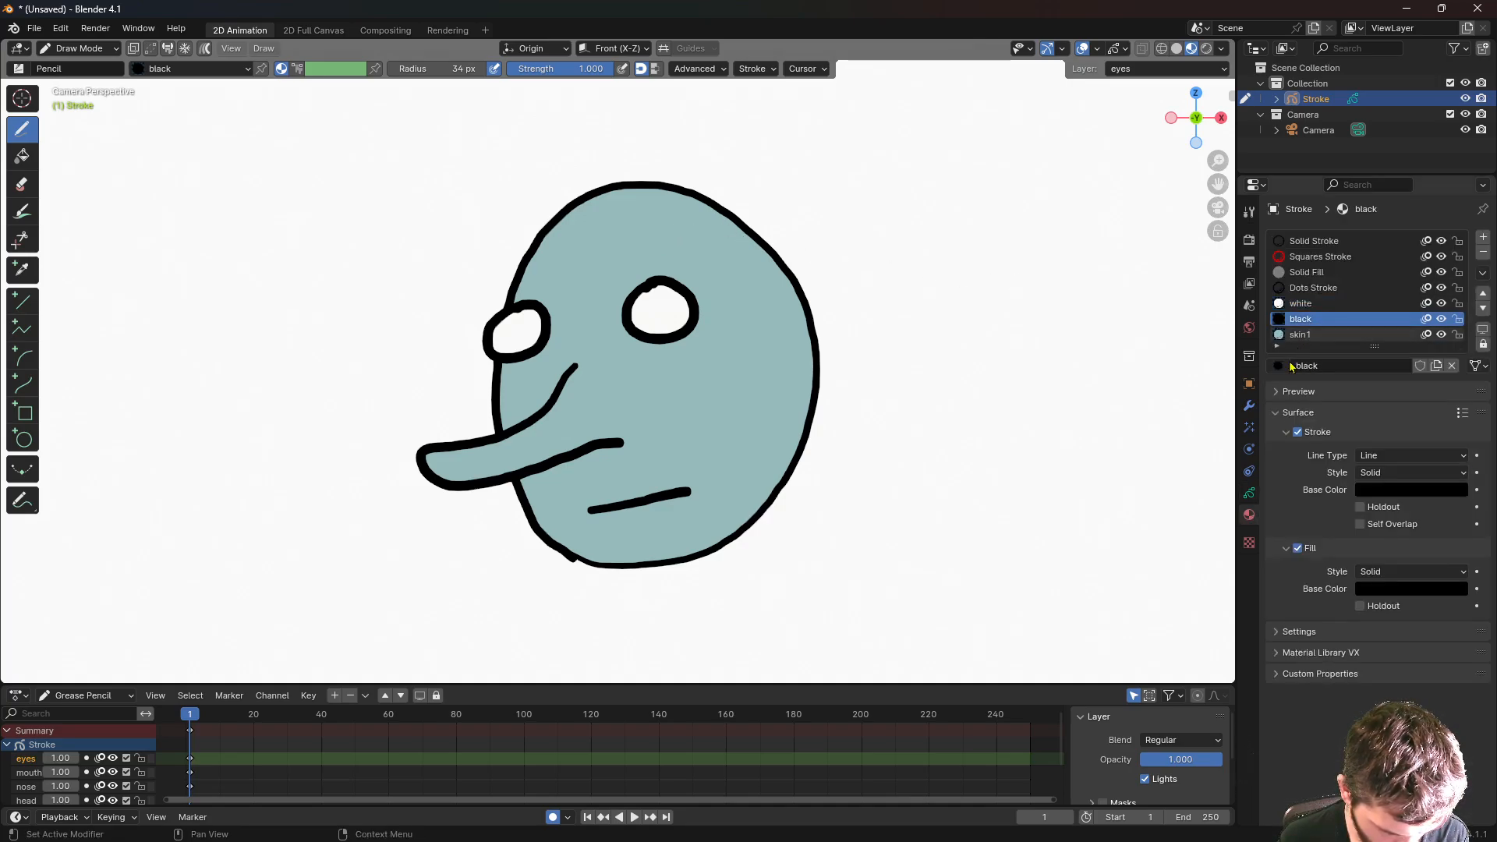
{"action": "left_click", "coordinate": [1249, 492]}
{"action": "left_click", "coordinate": [1477, 286]}
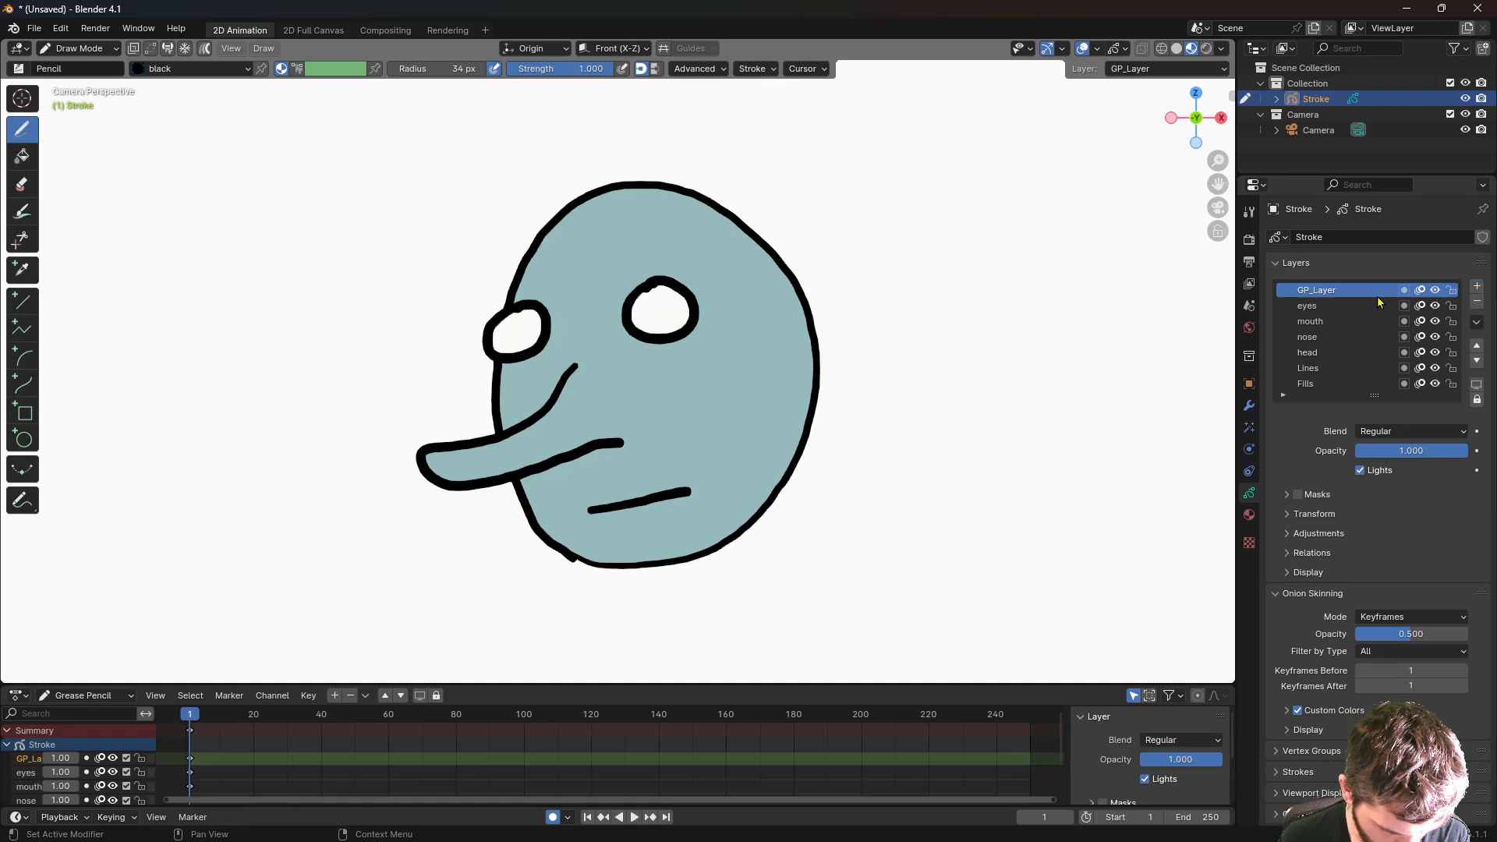
{"action": "double_click", "coordinate": [1324, 293]}
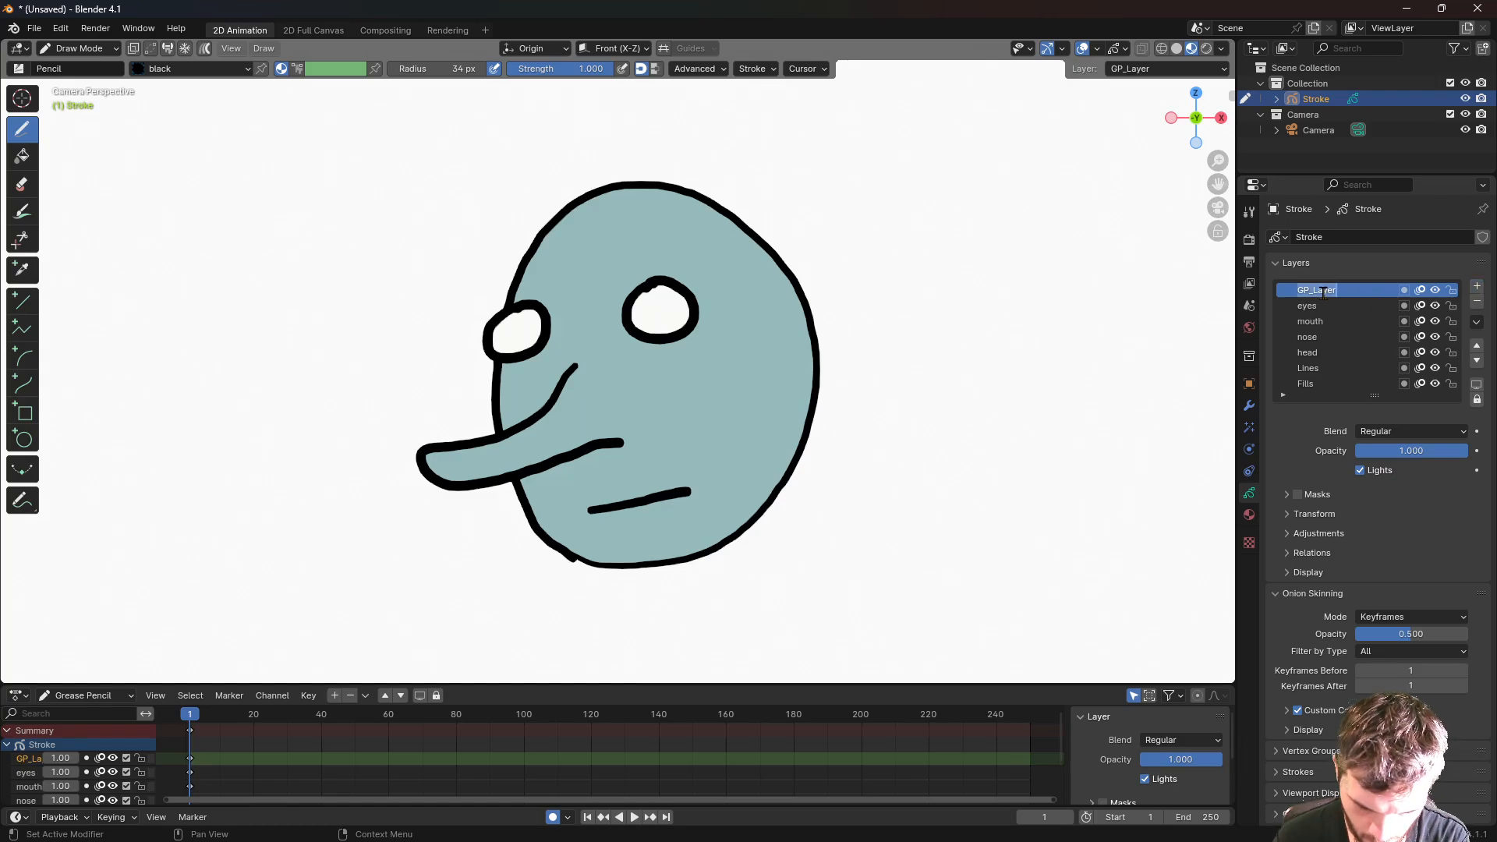
{"action": "type", "text": "pupils"}
{"action": "key", "text": "Return"}
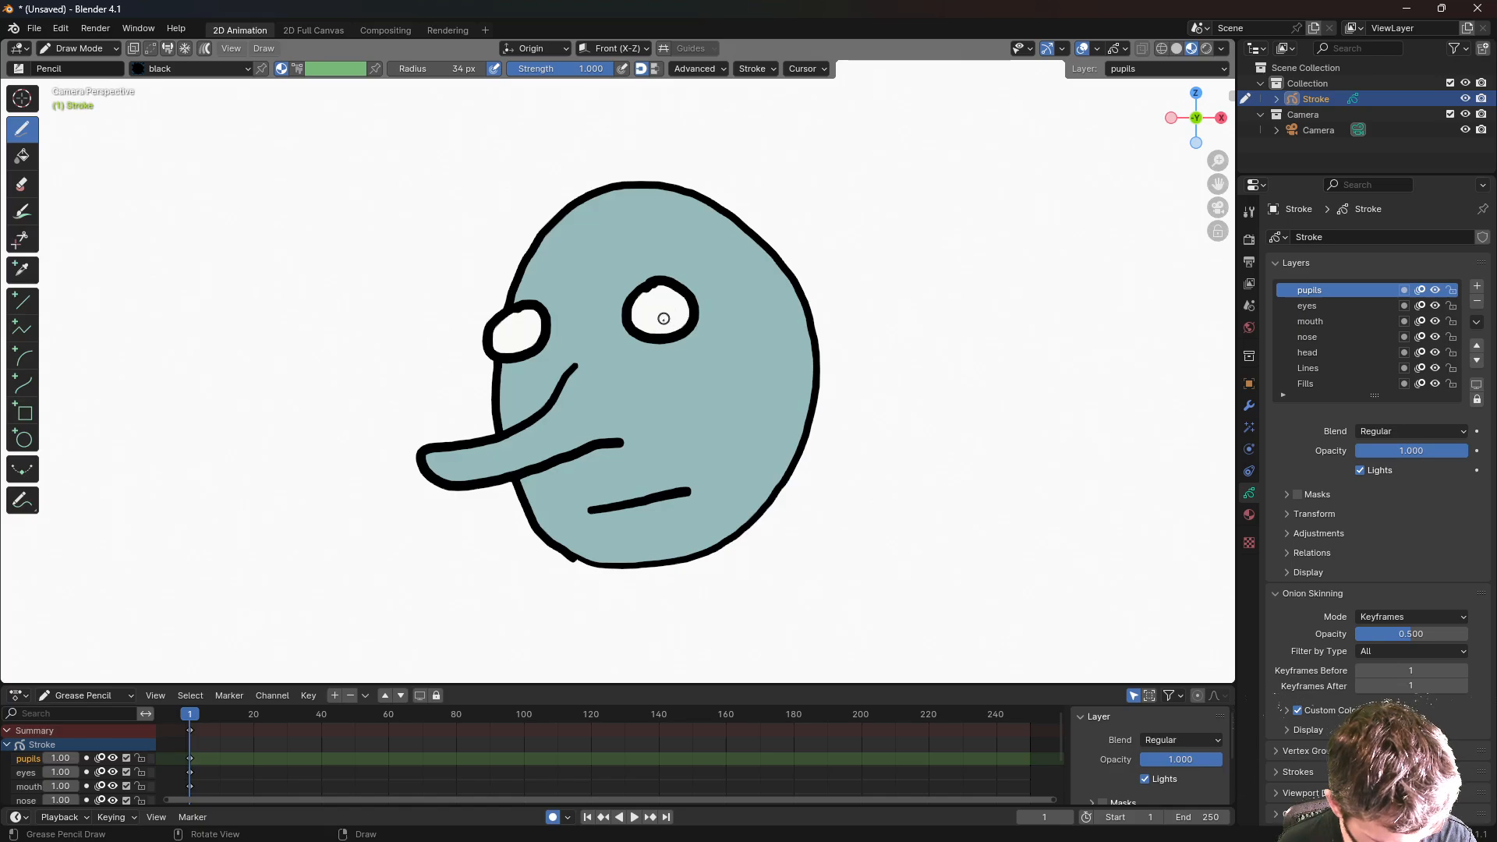
- Draw a black pupil in each eye, redrawing the left one smaller and lower
{"action": "left_click_drag", "start_coordinate": [658, 322], "coordinate": [661, 324]}
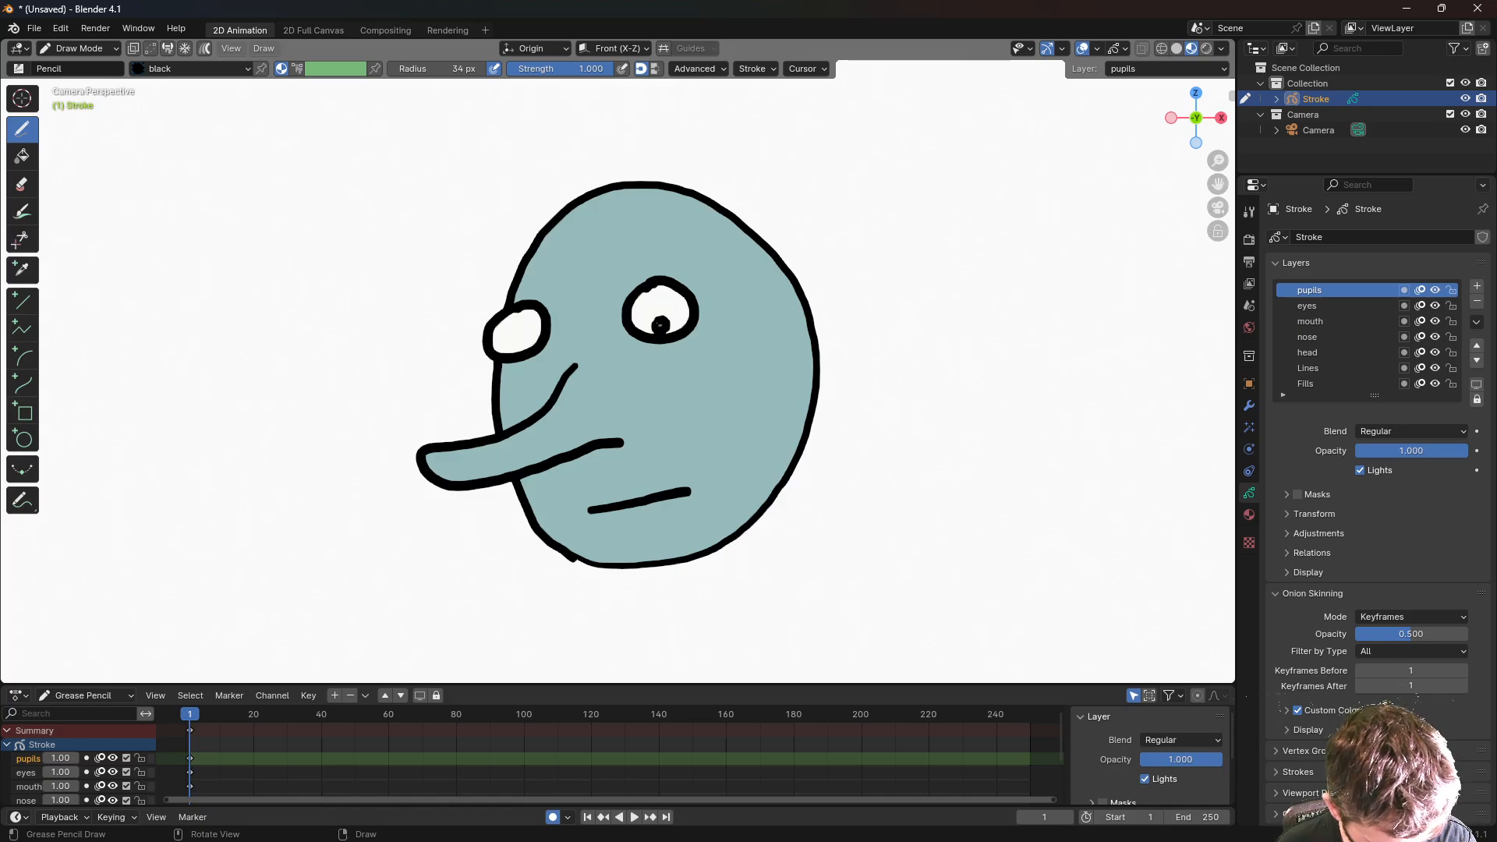
{"action": "left_click_drag", "start_coordinate": [510, 336], "coordinate": [514, 341]}
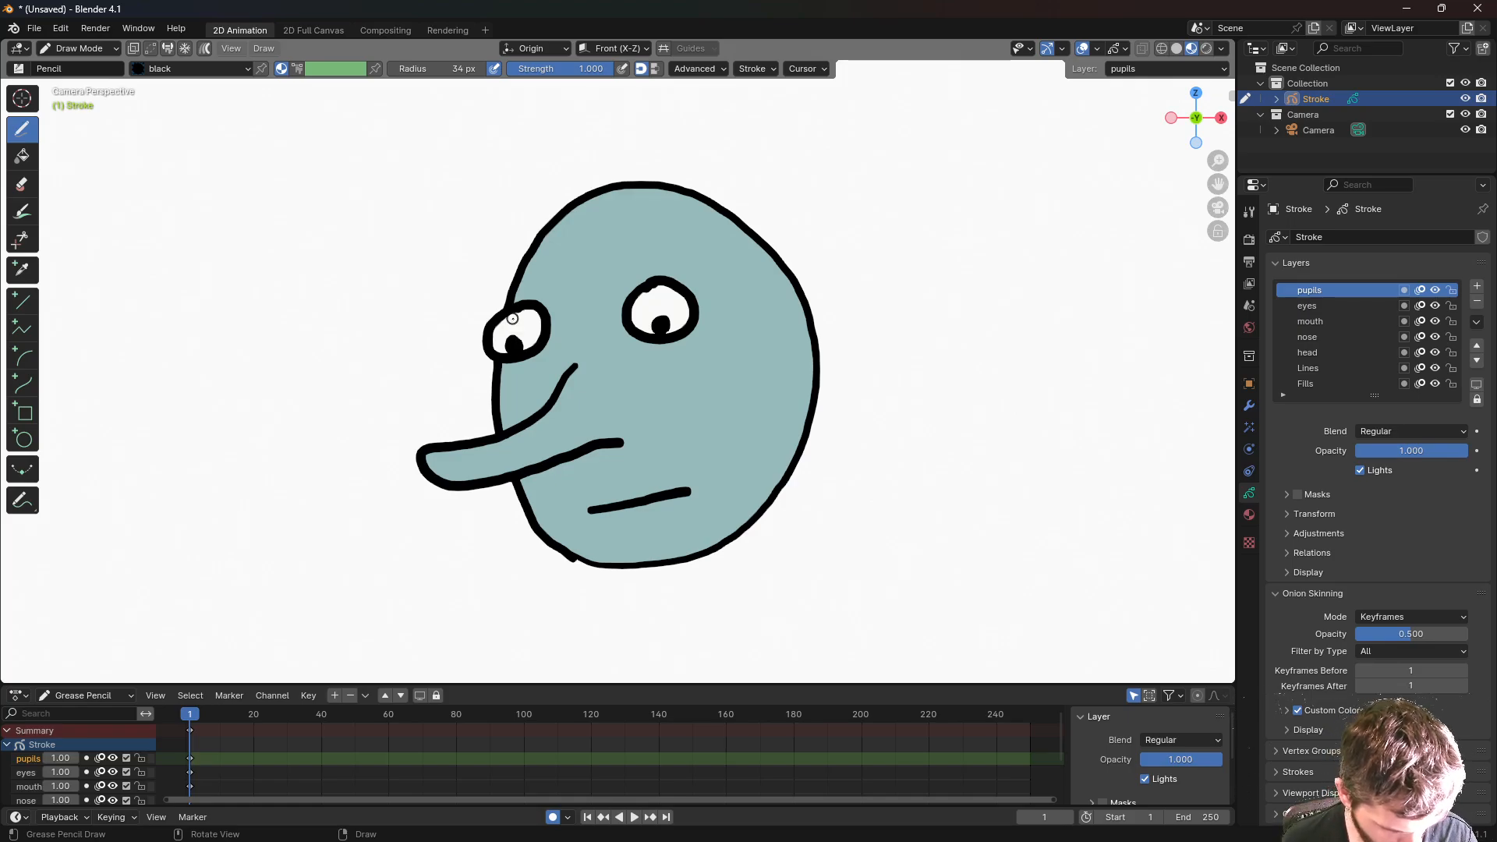
{"action": "key", "text": "ctrl+z"}
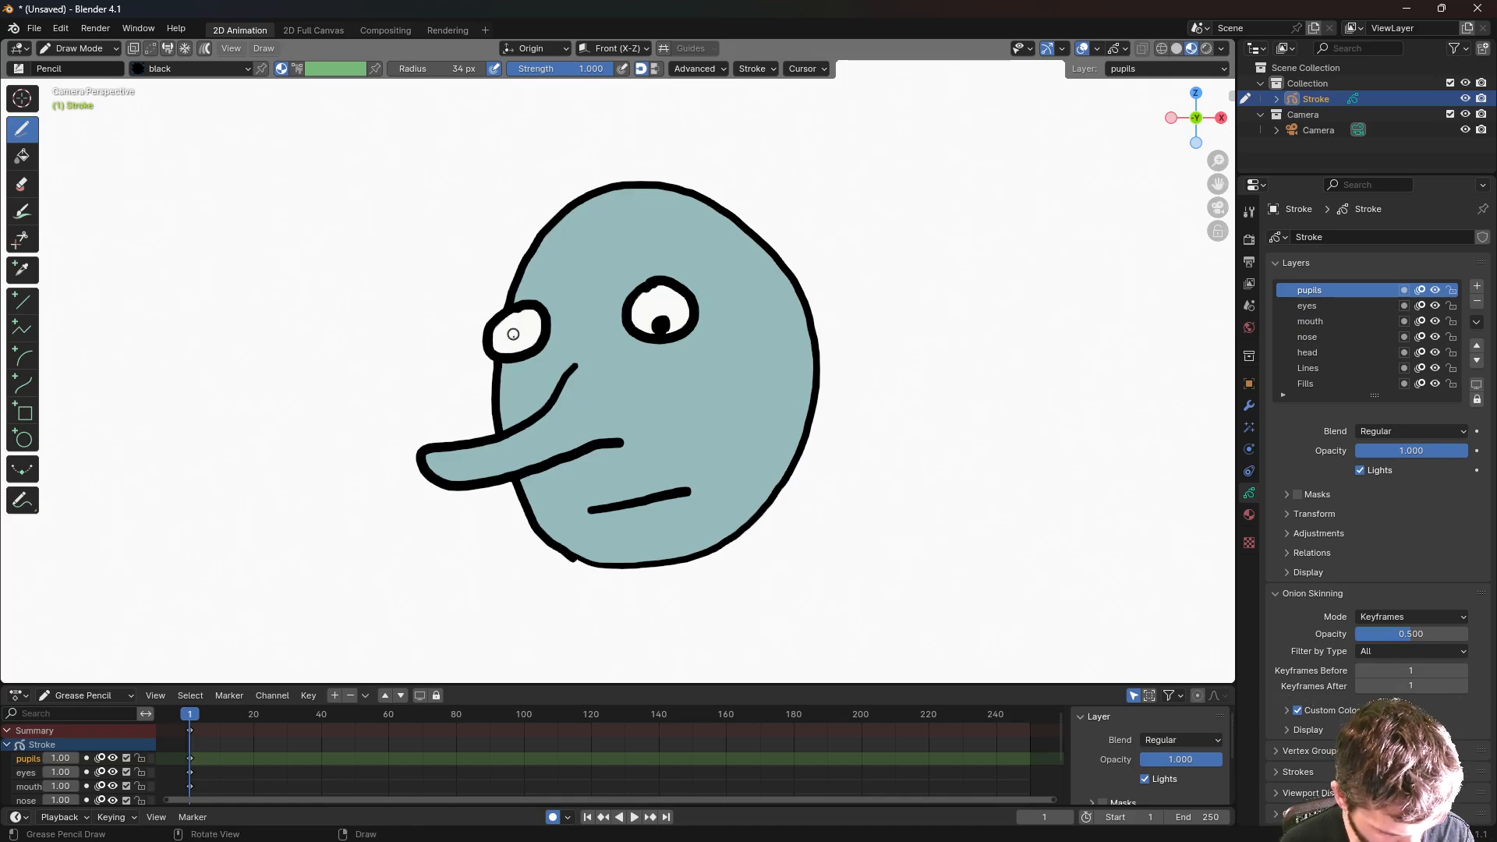
{"action": "left_click_drag", "start_coordinate": [515, 340], "coordinate": [516, 346]}
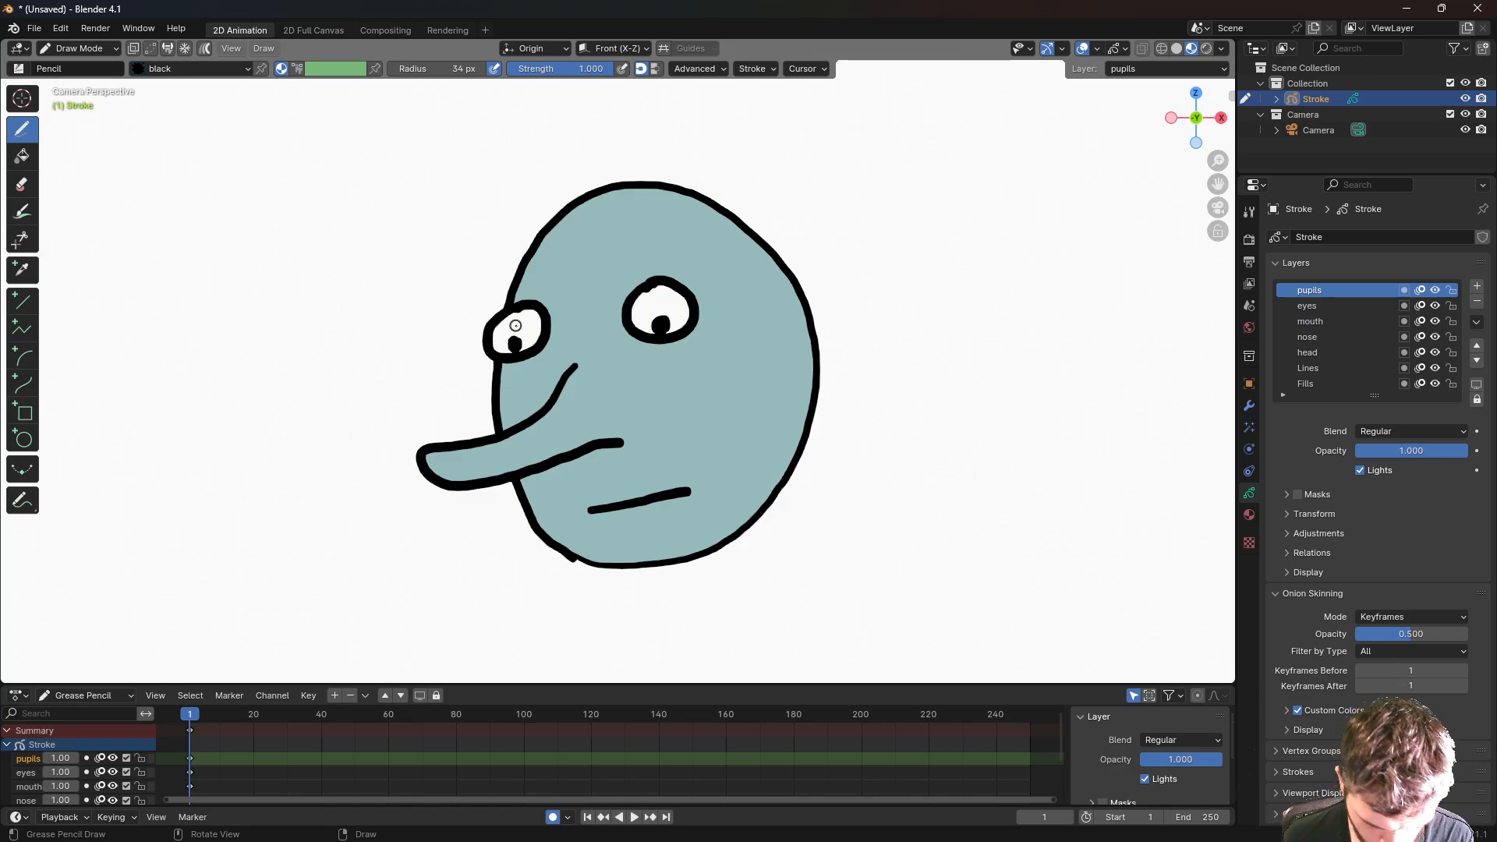
- Add a new Grease Pencil layer named 'eyebrows'
{"action": "left_click", "coordinate": [1477, 287]}
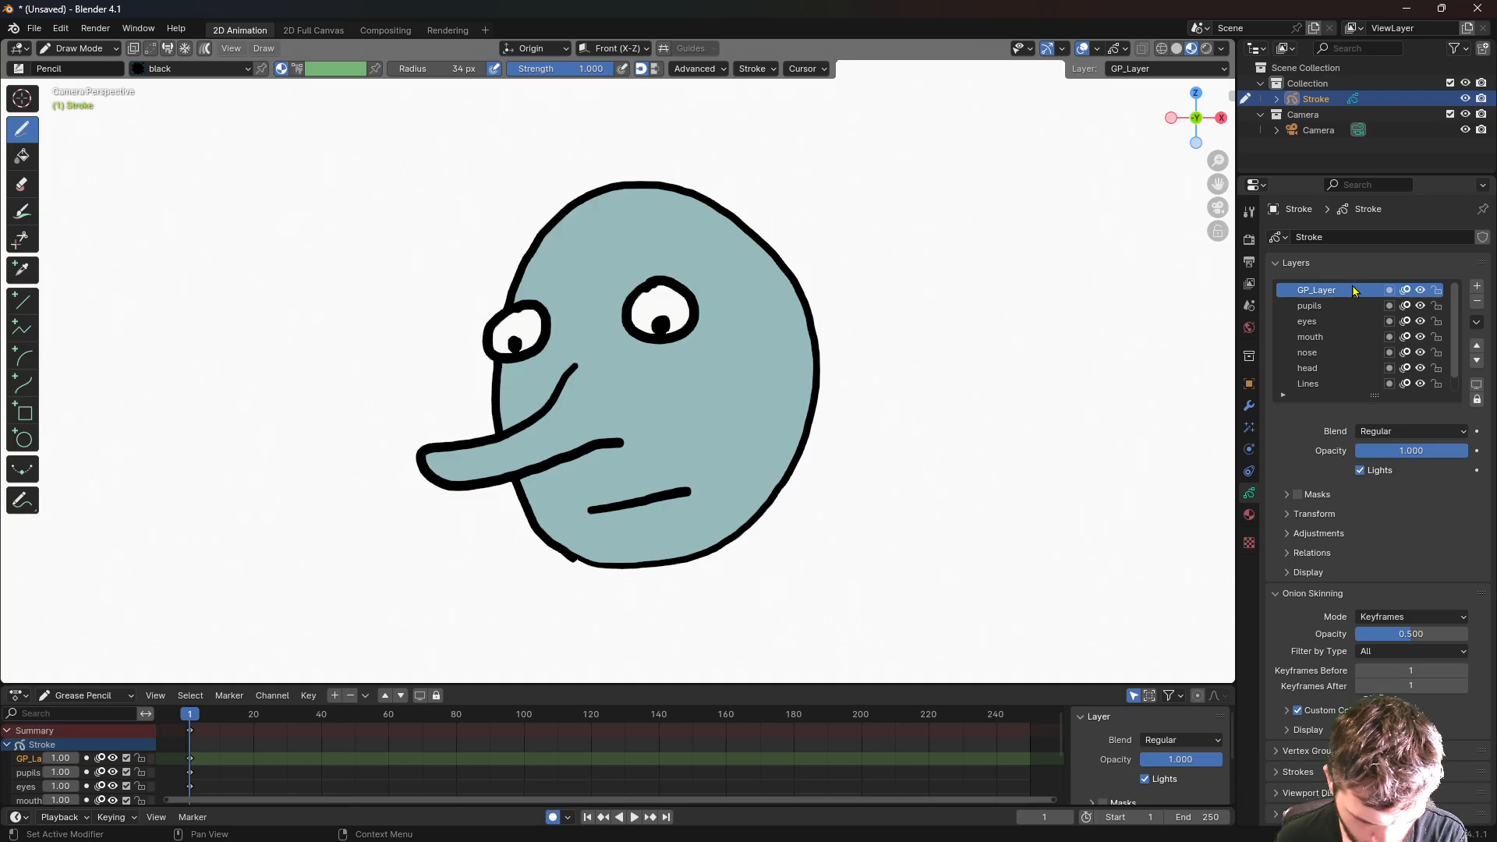
{"action": "double_click", "coordinate": [1325, 291]}
{"action": "type", "text": "ey"}
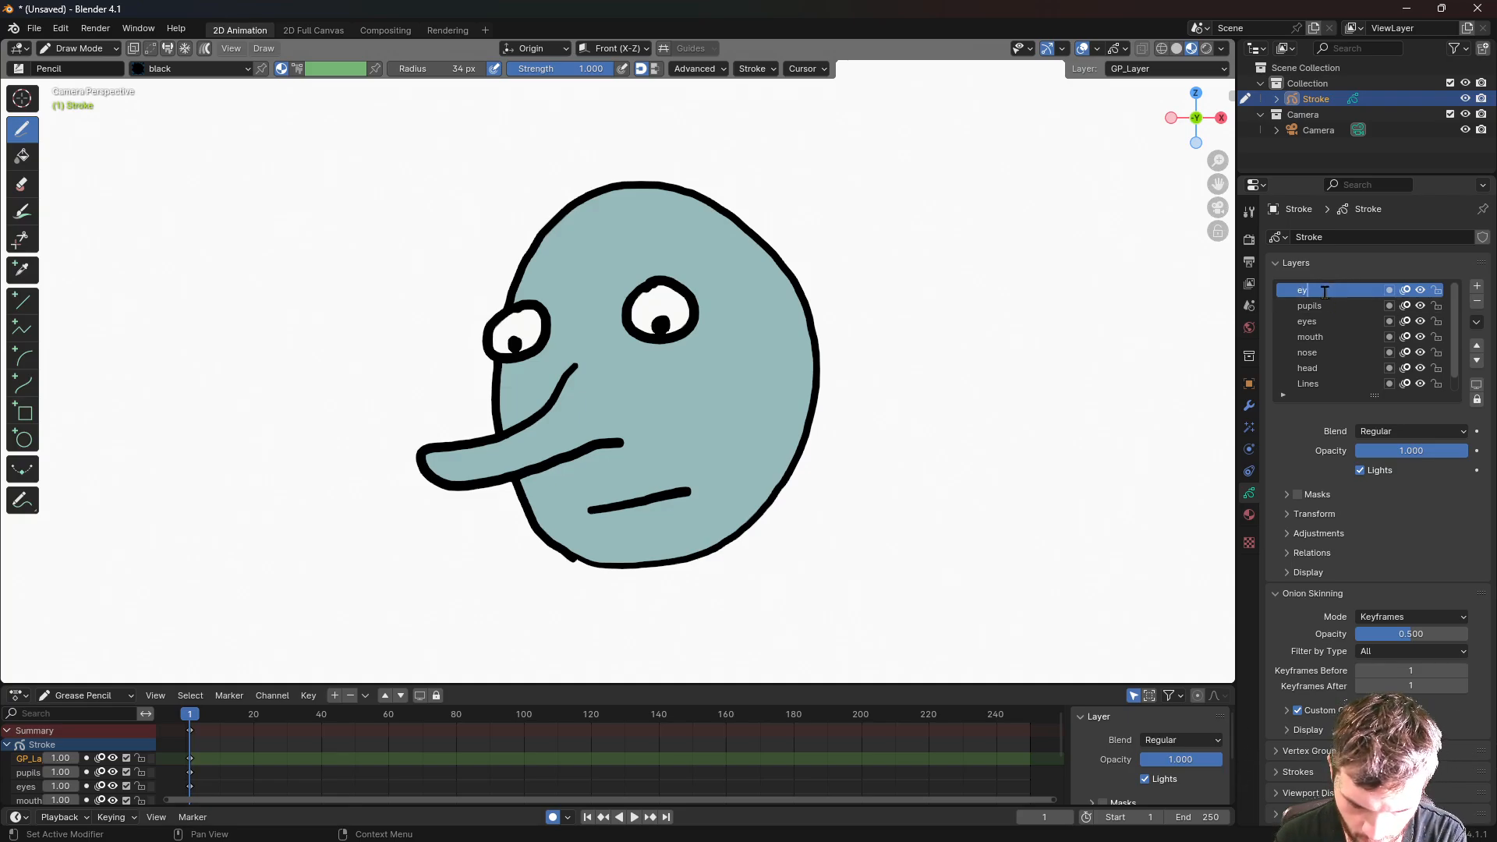
{"action": "type", "text": "ebrows"}
{"action": "key", "text": "Return"}
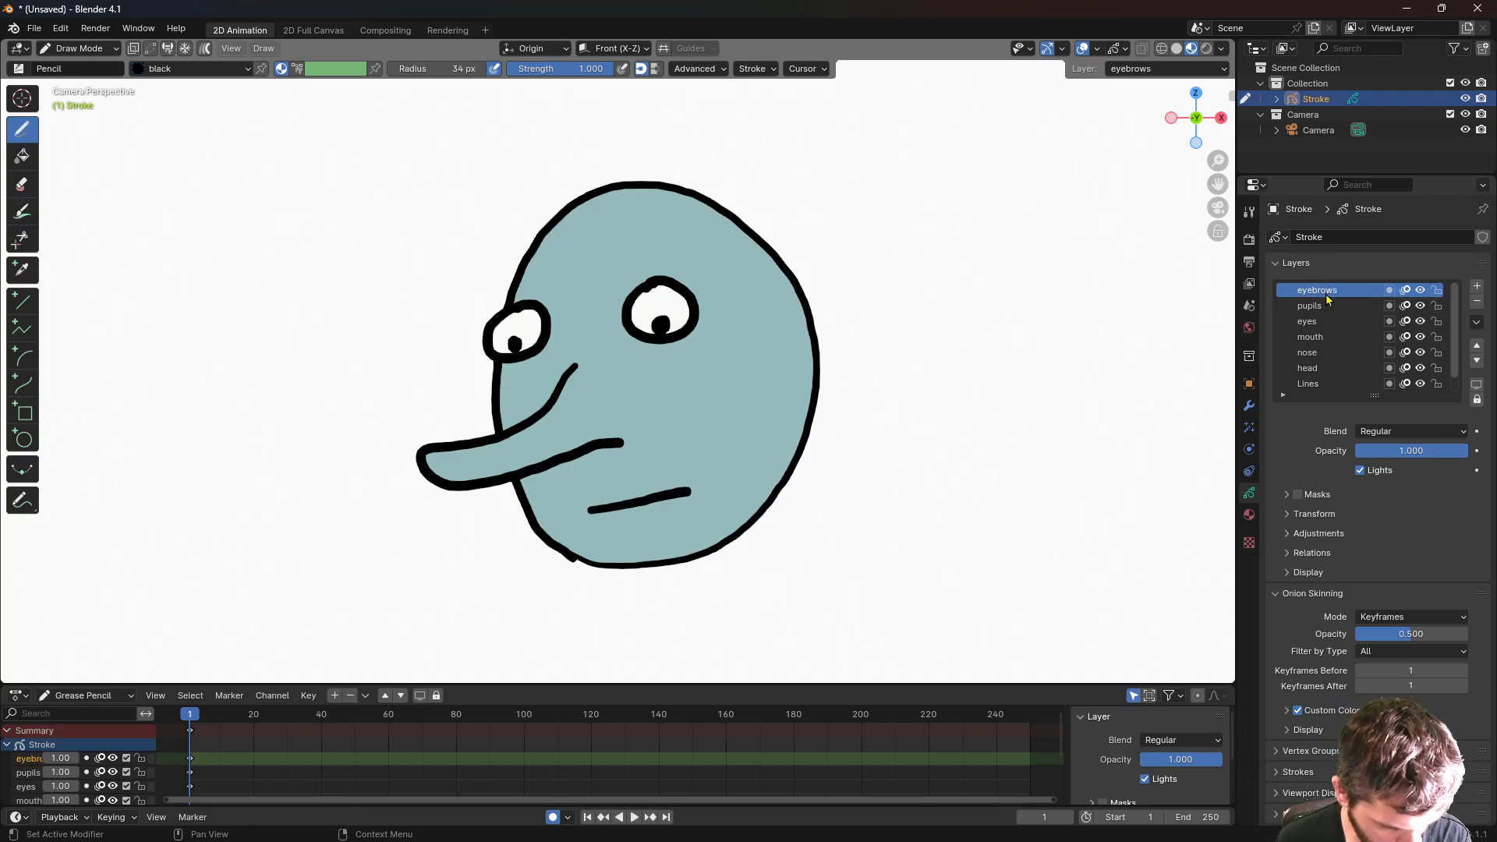
- Draw black eyebrow strokes above both eyes, then add another layer to be named
{"action": "left_click_drag", "start_coordinate": [533, 269], "coordinate": [477, 301]}
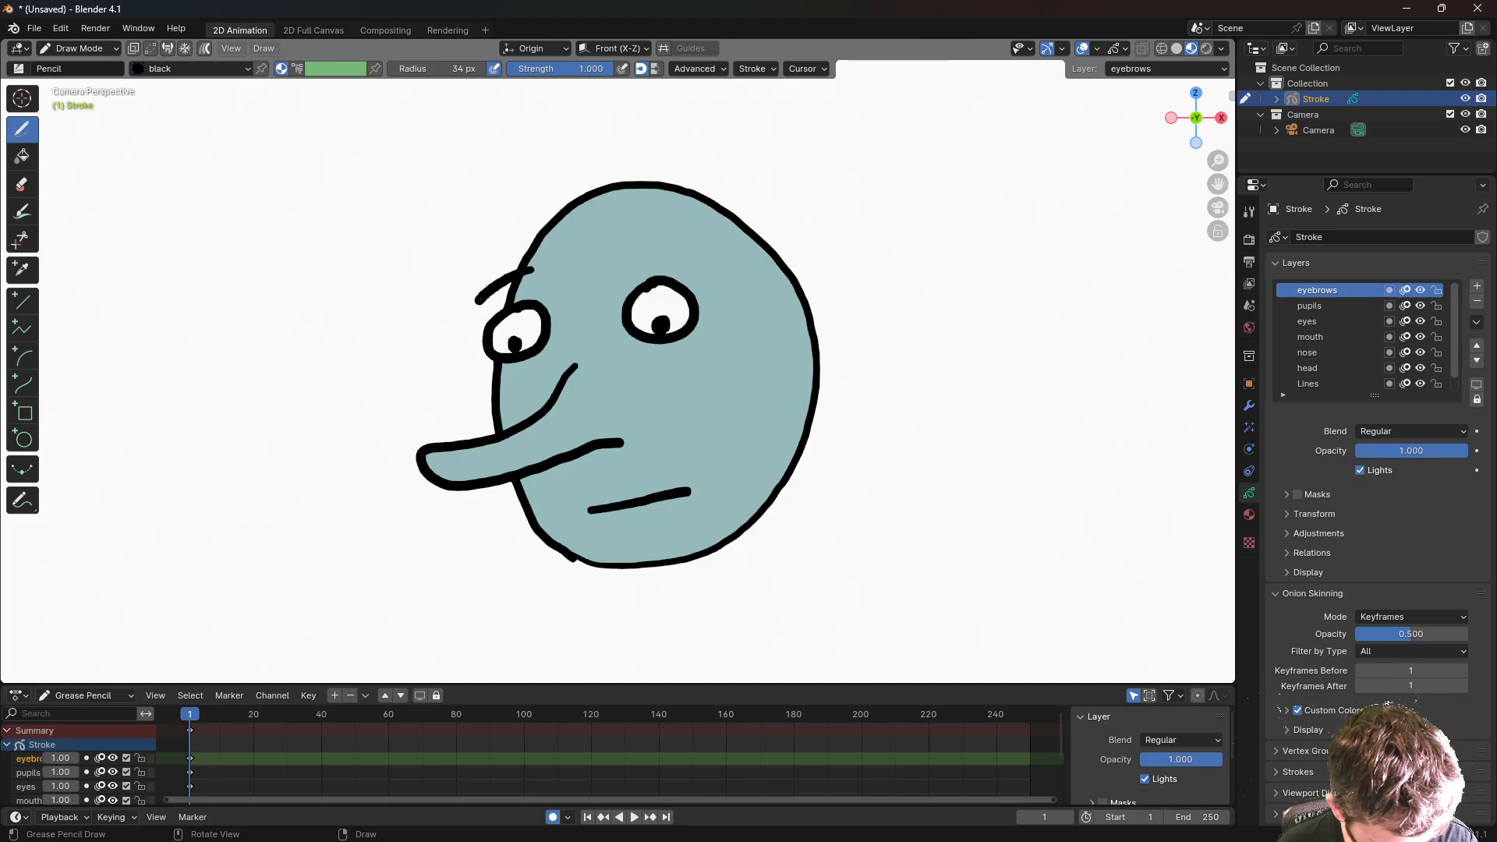
{"action": "left_click_drag", "start_coordinate": [706, 260], "coordinate": [653, 251]}
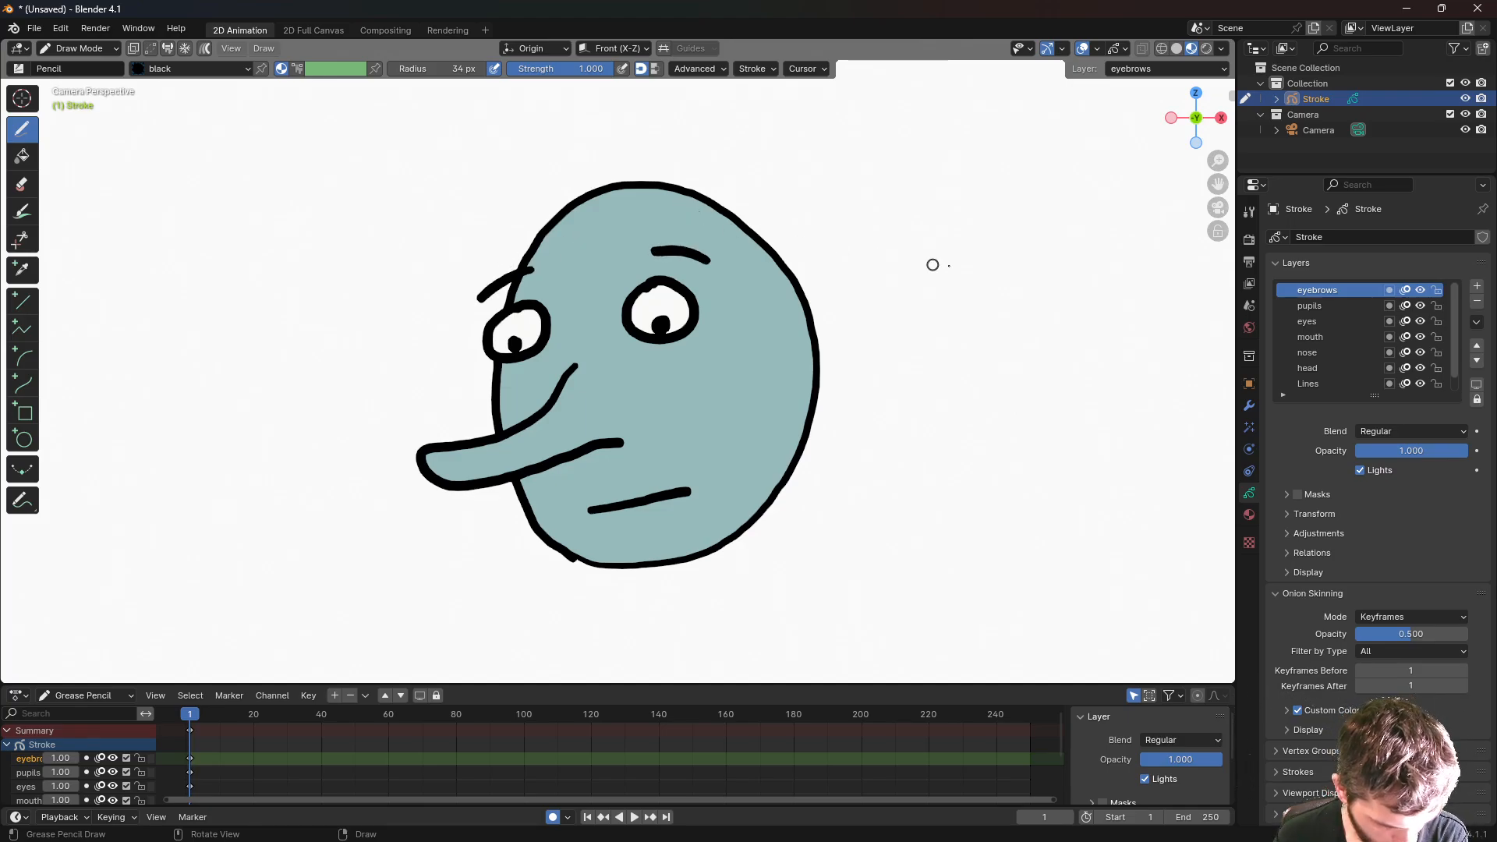
{"action": "left_click", "coordinate": [1477, 287]}
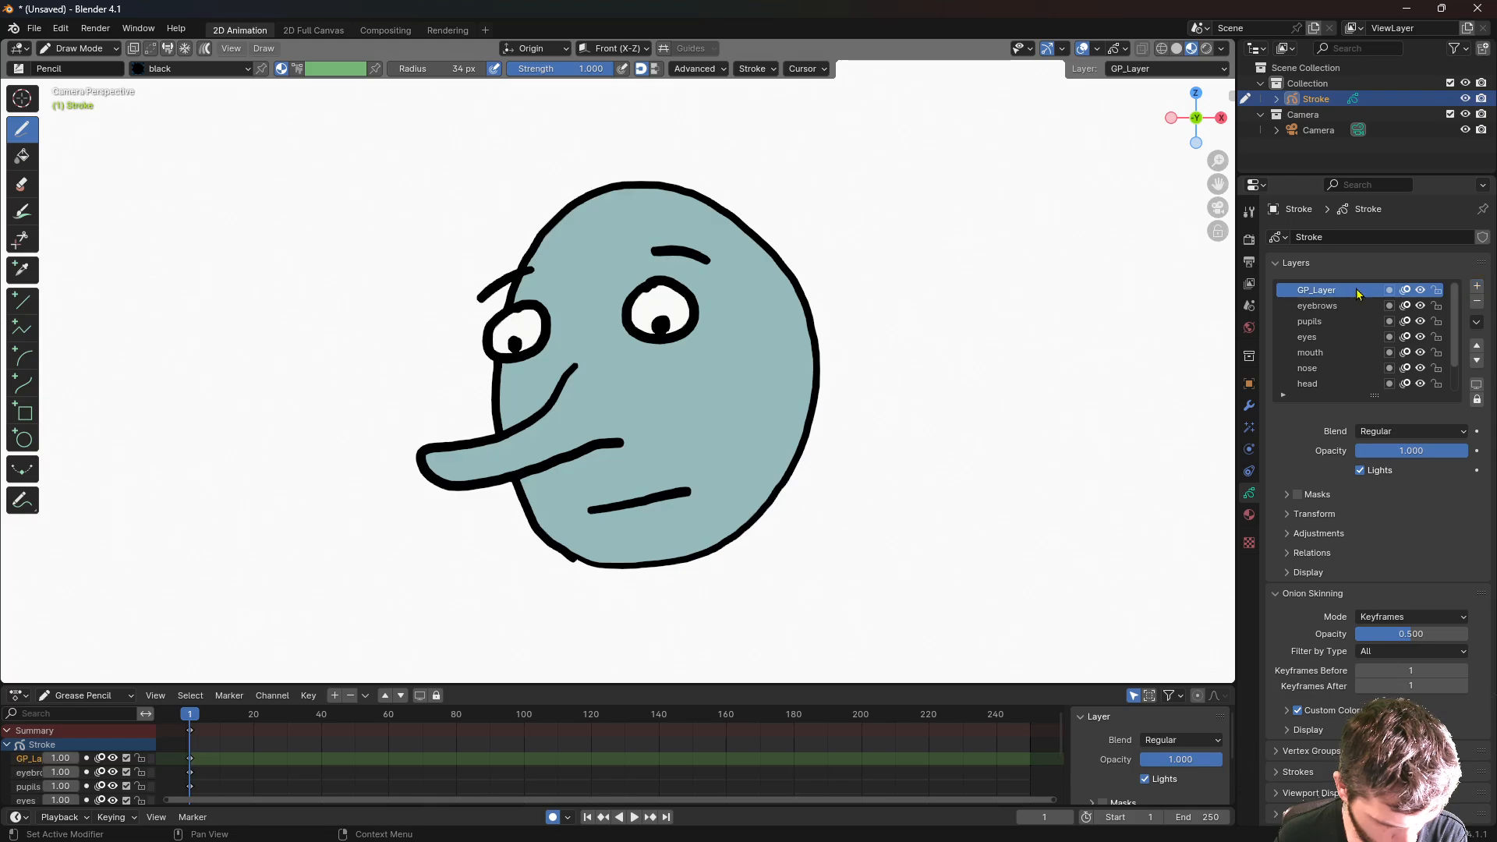
{"action": "double_click", "coordinate": [1318, 290]}
- Name the layer 'hair' and scribble a black zigzag of hair with a tuft on the left
{"action": "type", "text": "hair"}
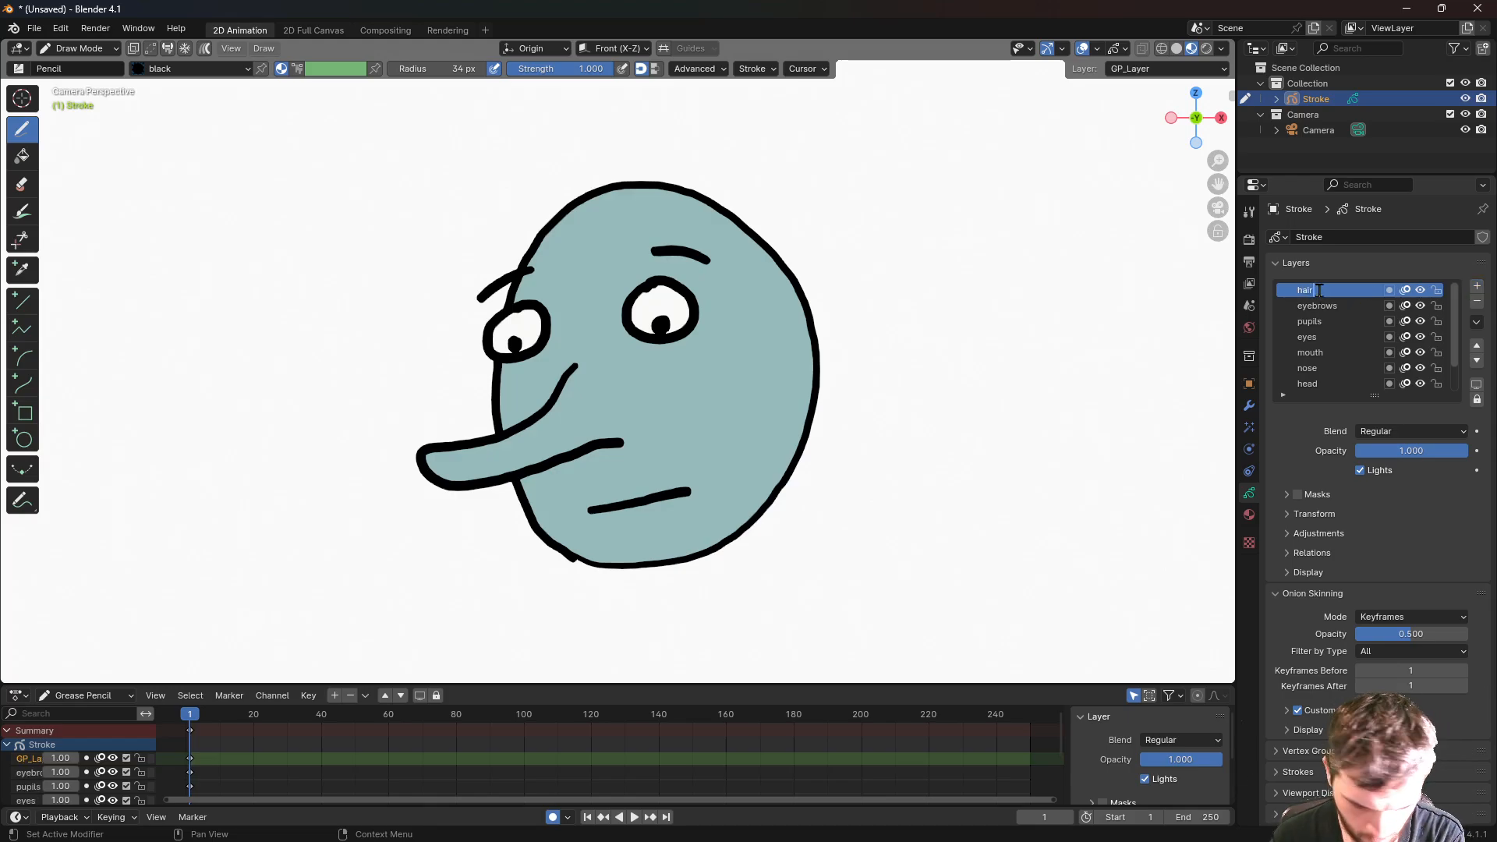
{"action": "key", "text": "Return"}
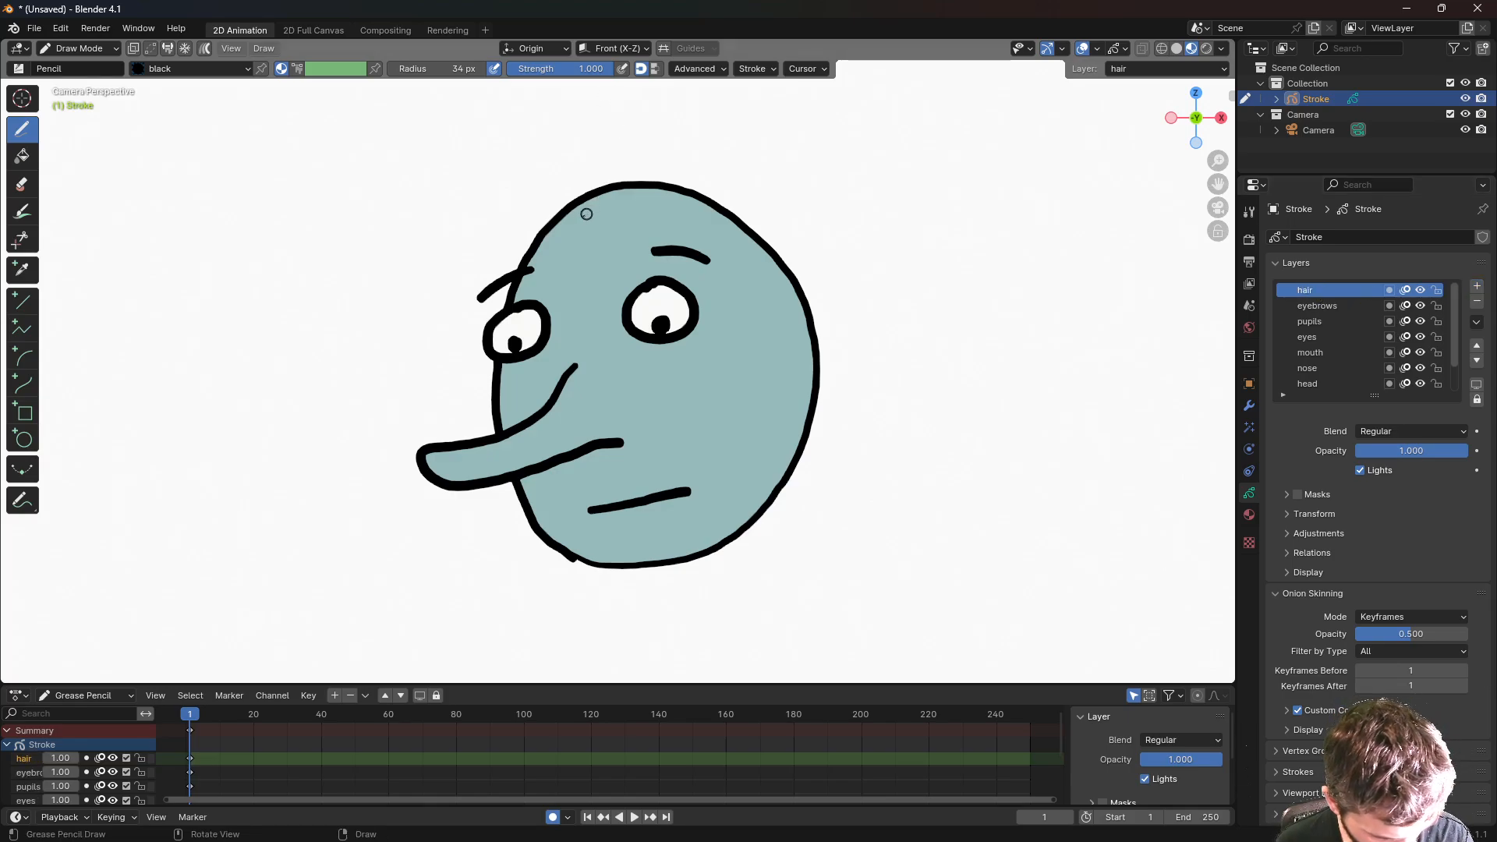
{"action": "mouse_move", "coordinate": [564, 237]}
{"action": "left_mouse_down"}
{"action": "mouse_move", "coordinate": [531, 189]}
{"action": "mouse_move", "coordinate": [556, 168]}
{"action": "mouse_move", "coordinate": [570, 226]}
{"action": "left_mouse_up"}
{"action": "mouse_move", "coordinate": [593, 137]}
{"action": "left_mouse_down"}
{"action": "mouse_move", "coordinate": [641, 133]}
{"action": "mouse_move", "coordinate": [685, 162]}
{"action": "mouse_move", "coordinate": [727, 145]}
{"action": "mouse_move", "coordinate": [850, 316]}
{"action": "mouse_move", "coordinate": [877, 445]}
{"action": "mouse_move", "coordinate": [811, 491]}
{"action": "mouse_move", "coordinate": [795, 477]}
{"action": "mouse_move", "coordinate": [752, 394]}
{"action": "mouse_move", "coordinate": [776, 354]}
{"action": "mouse_move", "coordinate": [745, 316]}
{"action": "mouse_move", "coordinate": [731, 326]}
{"action": "mouse_move", "coordinate": [729, 248]}
{"action": "mouse_move", "coordinate": [686, 225]}
{"action": "mouse_move", "coordinate": [573, 238]}
{"action": "mouse_move", "coordinate": [633, 273]}
{"action": "mouse_move", "coordinate": [606, 227]}
{"action": "mouse_move", "coordinate": [603, 270]}
{"action": "mouse_move", "coordinate": [585, 283]}
{"action": "mouse_move", "coordinate": [554, 258]}
{"action": "mouse_move", "coordinate": [561, 232]}
{"action": "left_mouse_up"}
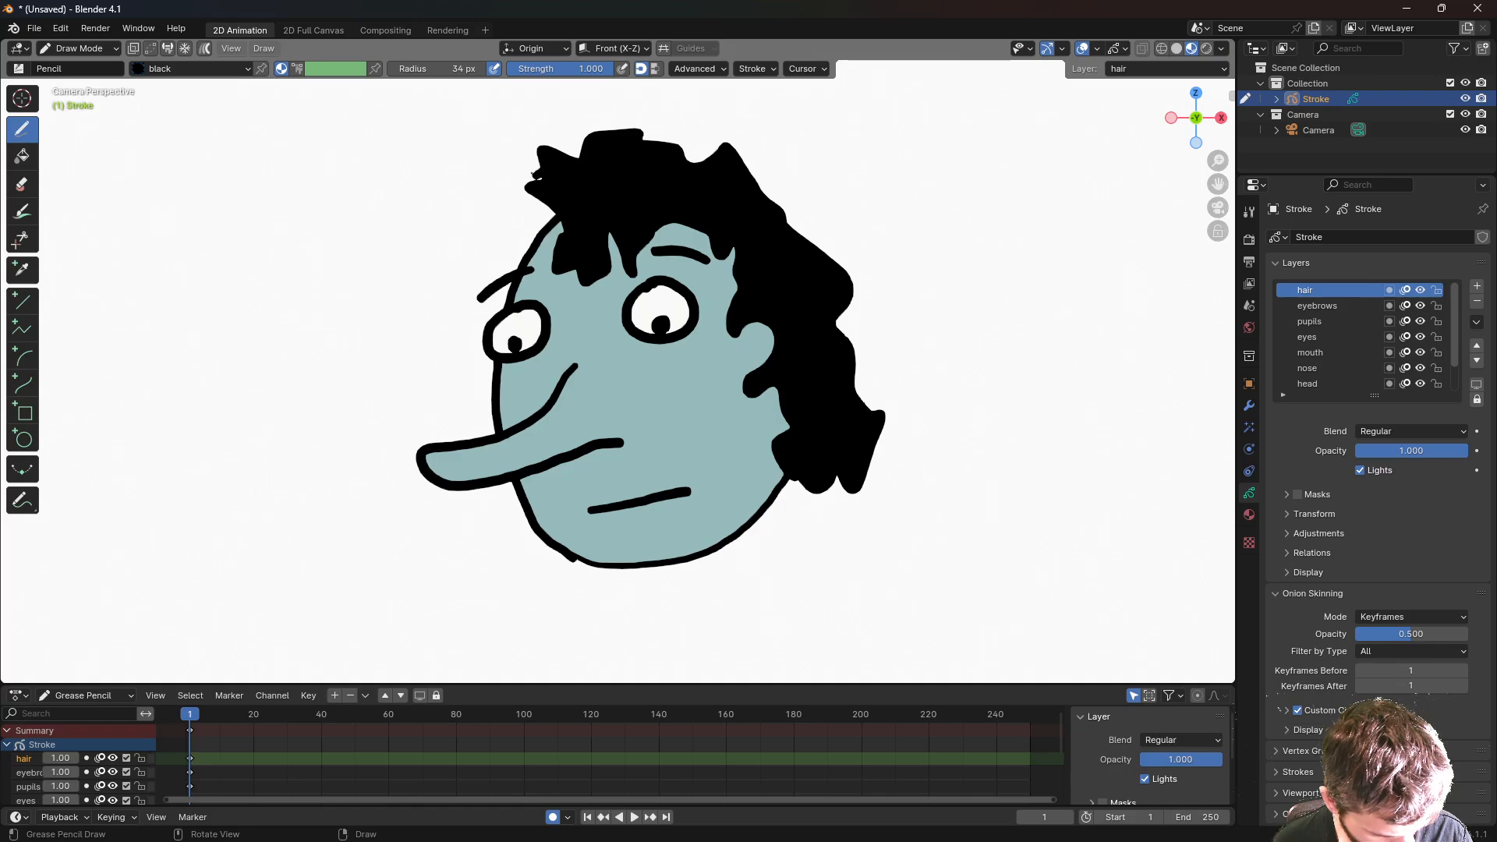
{"action": "mouse_move", "coordinate": [535, 174]}
{"action": "left_mouse_down"}
{"action": "mouse_move", "coordinate": [500, 154]}
{"action": "mouse_move", "coordinate": [499, 210]}
{"action": "mouse_move", "coordinate": [536, 258]}
{"action": "mouse_move", "coordinate": [552, 212]}
{"action": "left_mouse_up"}
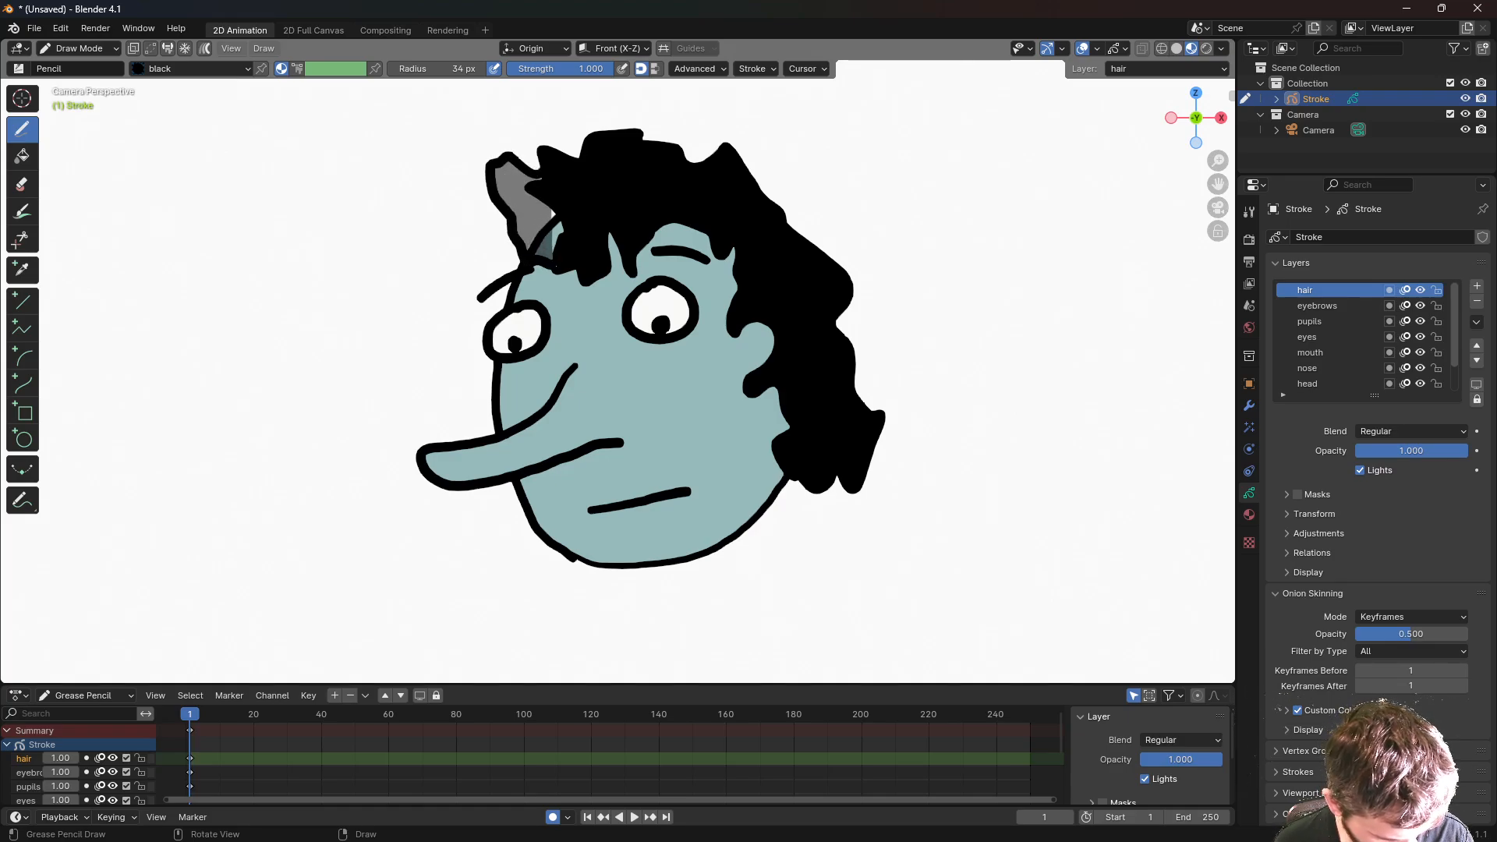
{"action": "left_click_drag", "start_coordinate": [556, 266], "coordinate": [584, 242]}
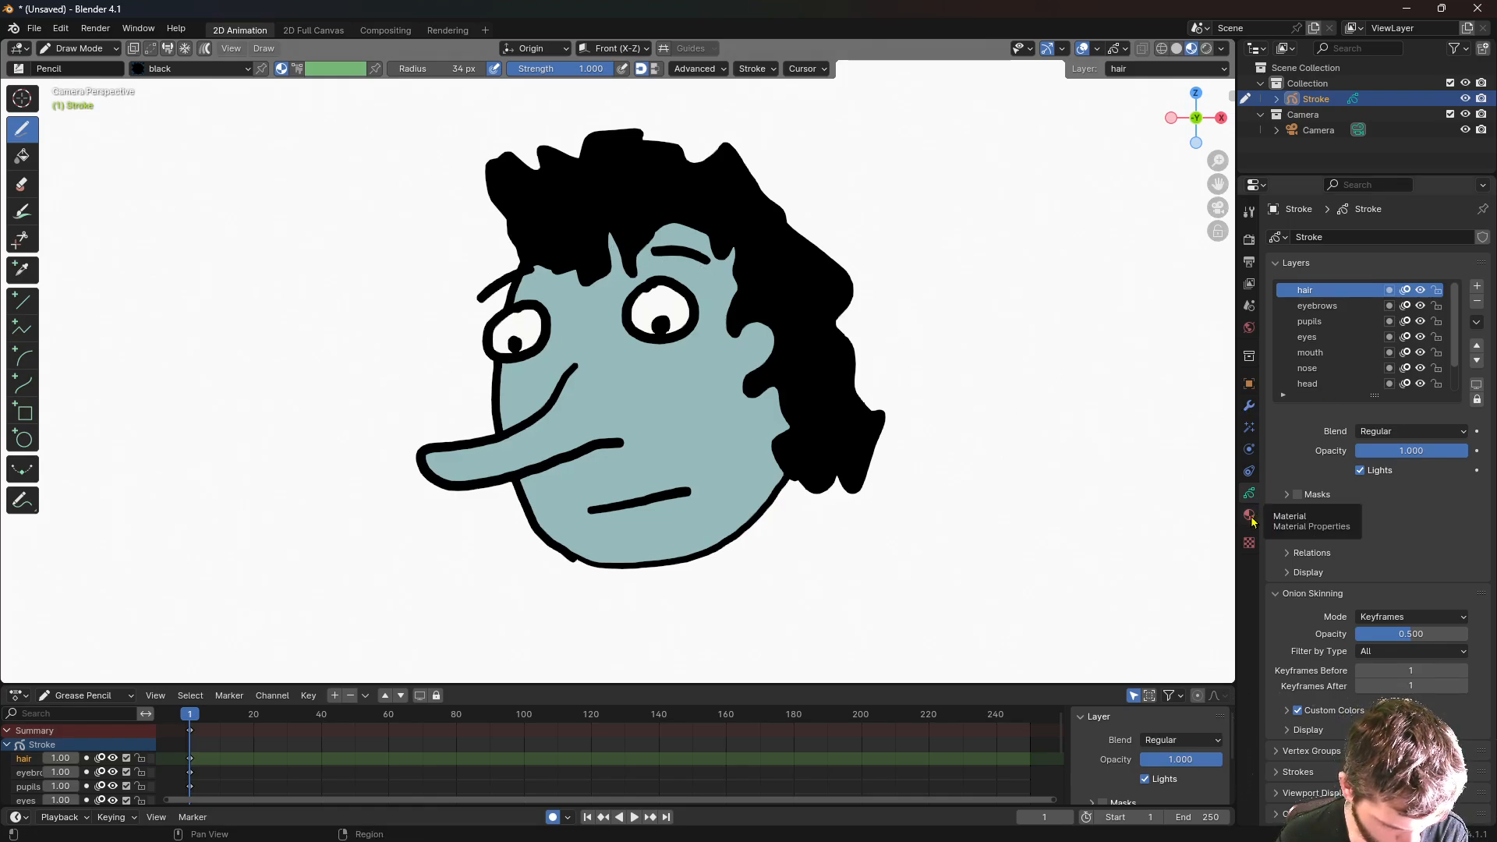
- Add a layer named 'eye lids' above the eyes layer
{"action": "left_click", "coordinate": [1316, 338]}
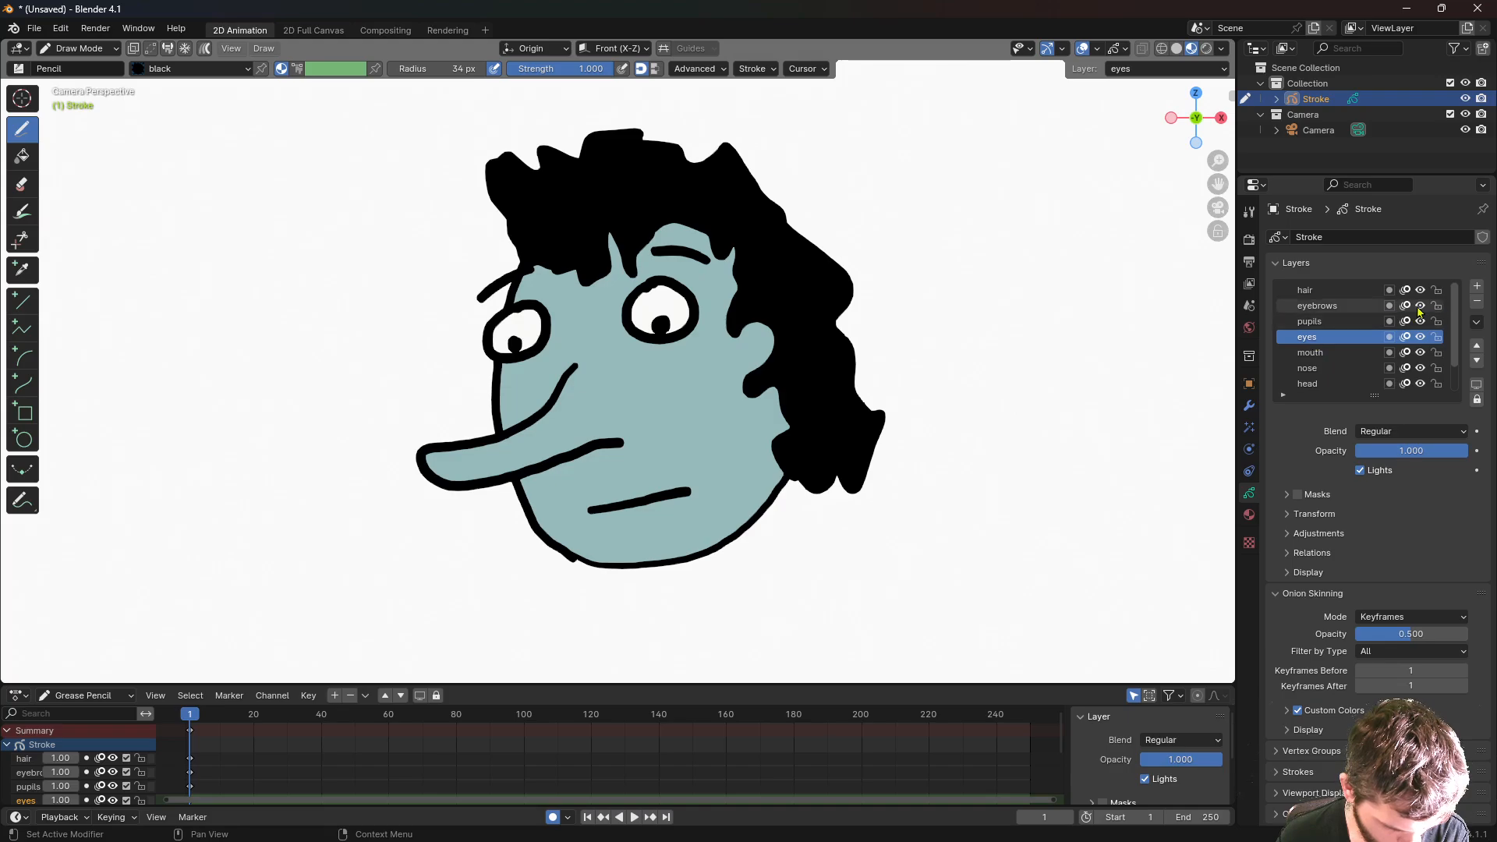
{"action": "left_click", "coordinate": [1479, 288]}
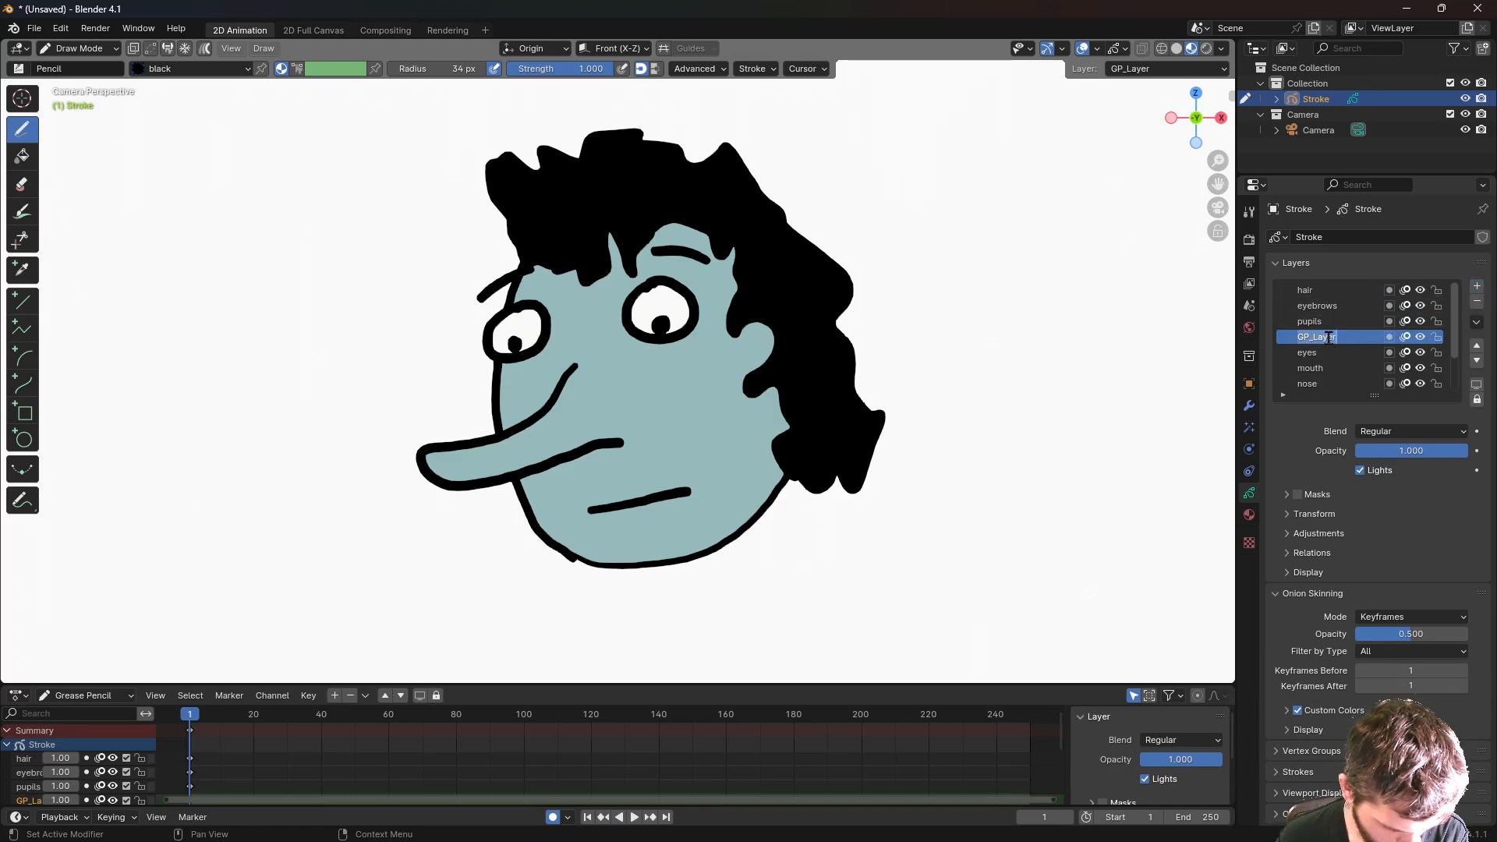
{"action": "type", "text": "eye lids"}
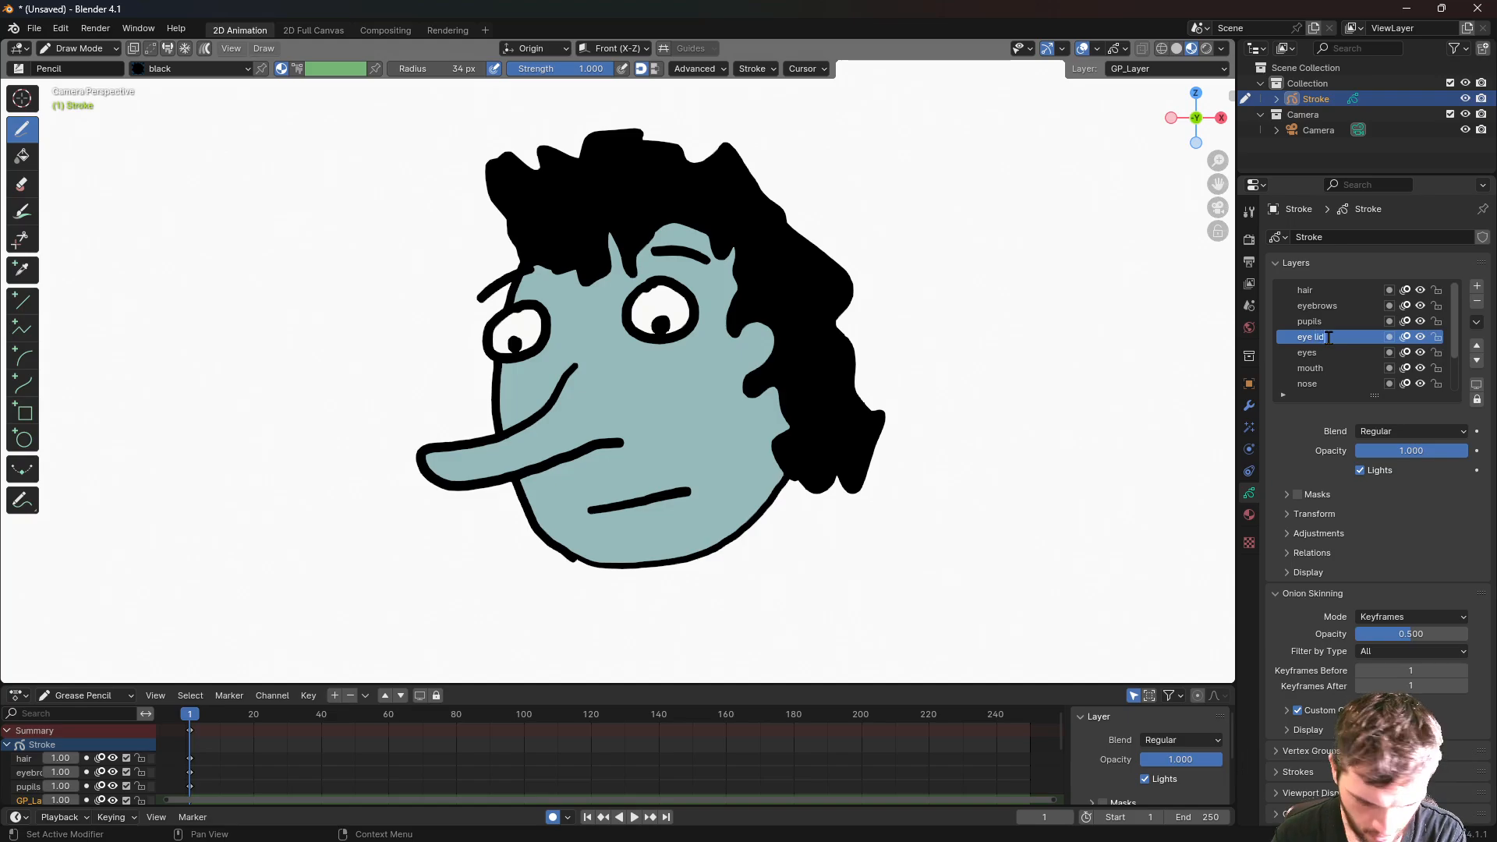
{"action": "key", "text": "Return"}
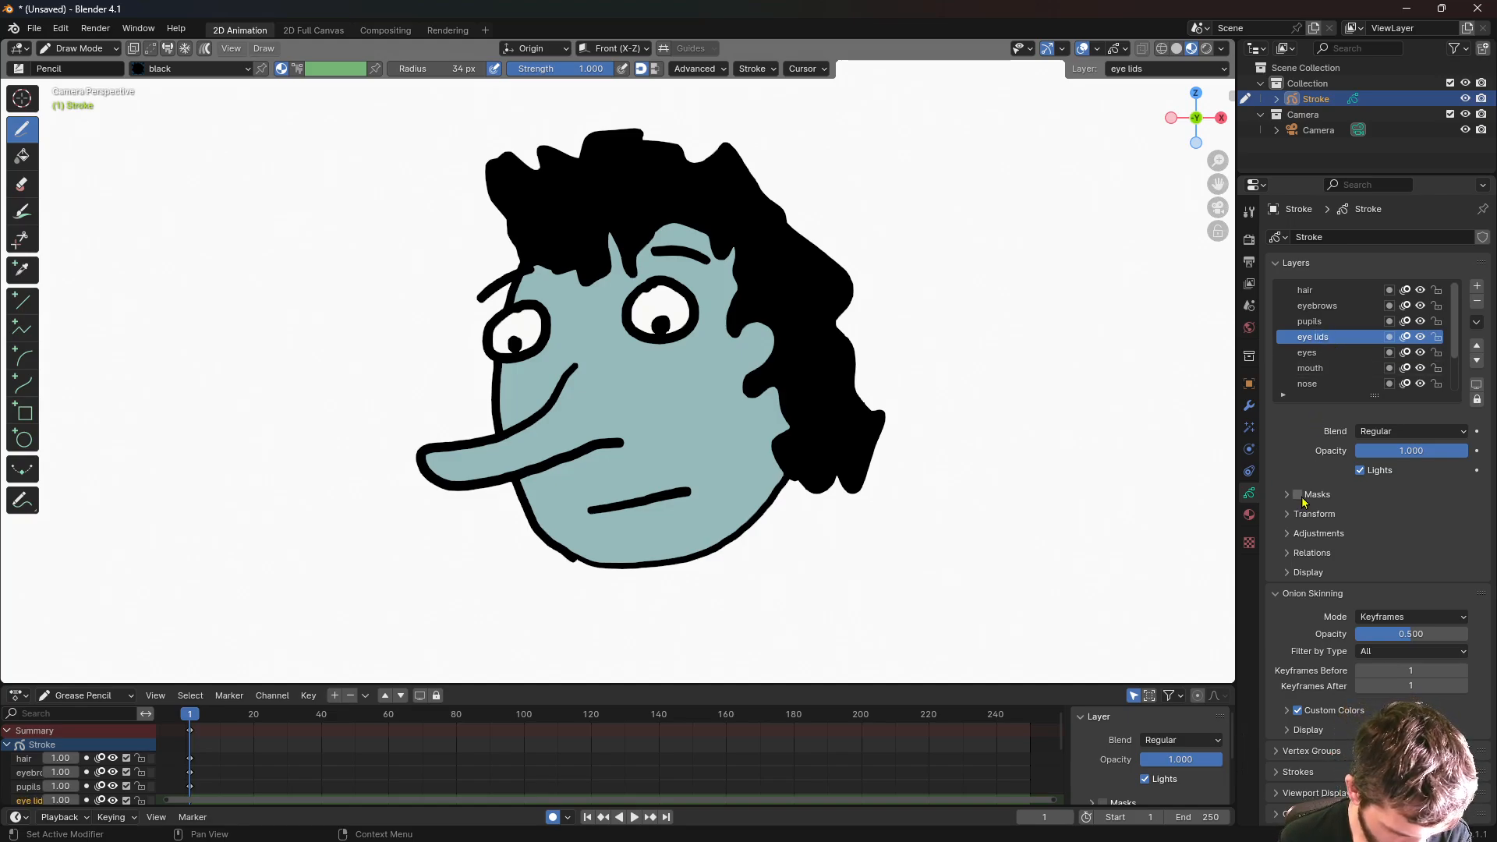
- Switch the drawing material to skin1 and draw upper eyelids over both eyes
{"action": "left_click", "coordinate": [1249, 514]}
{"action": "left_click", "coordinate": [1299, 335]}
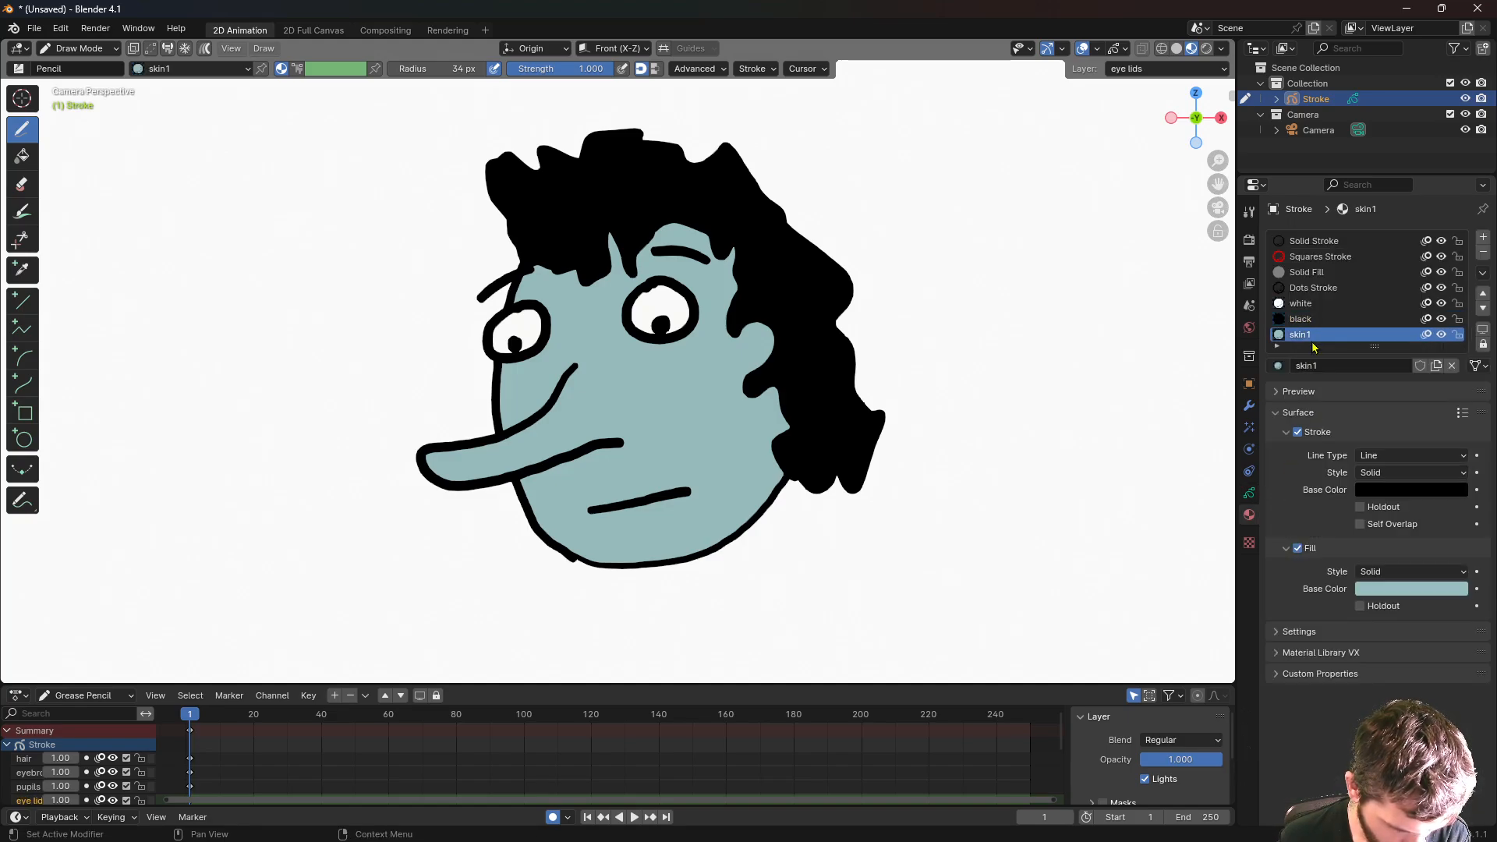
{"action": "scroll", "coordinate": [699, 330], "scroll_direction": "up", "scroll_amount": 4}
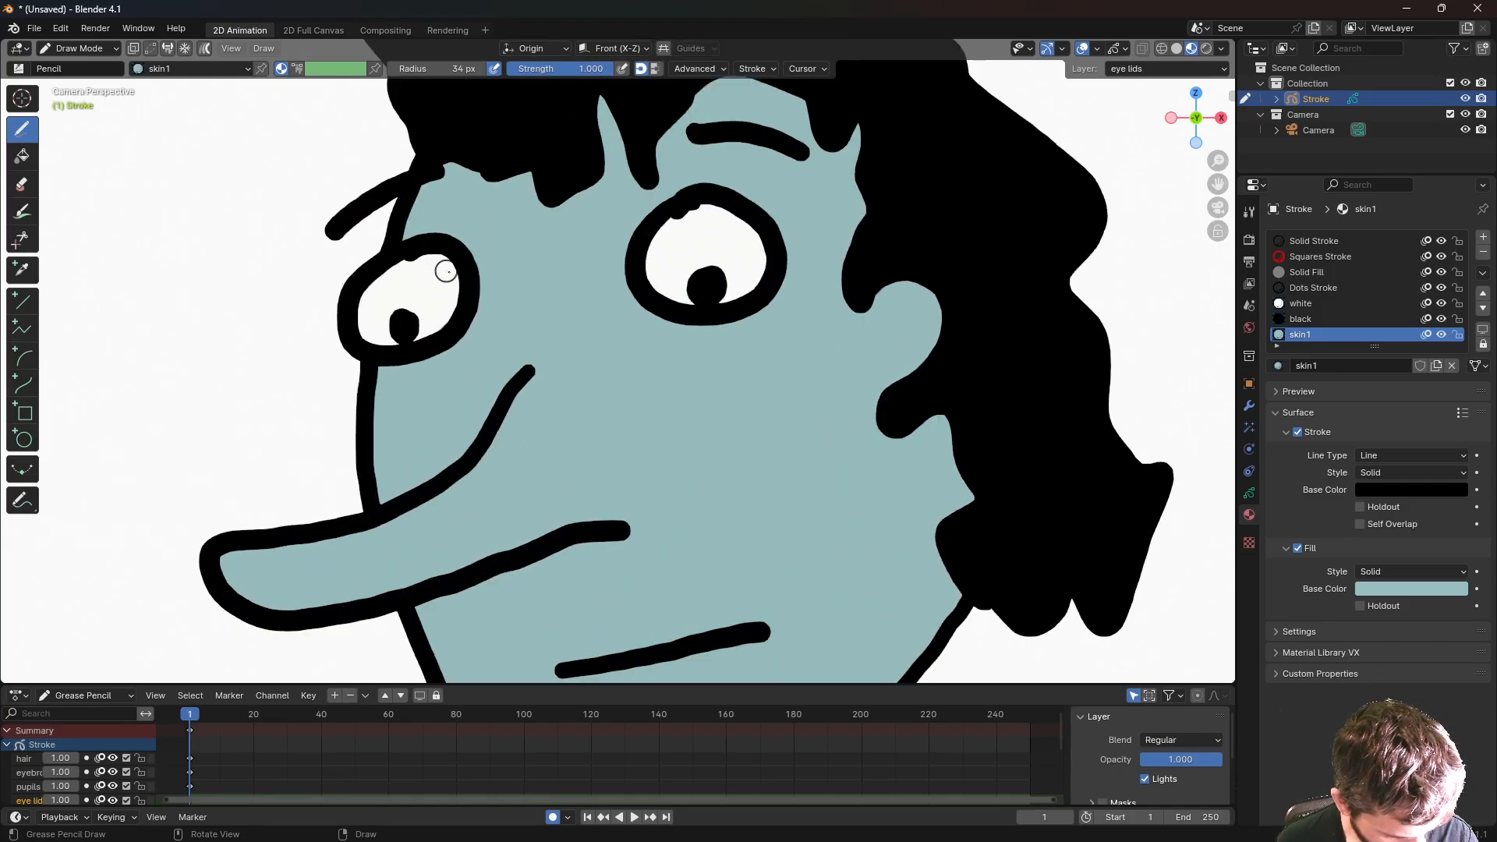
{"action": "mouse_move", "coordinate": [474, 260]}
{"action": "left_mouse_down"}
{"action": "mouse_move", "coordinate": [345, 278]}
{"action": "mouse_move", "coordinate": [386, 229]}
{"action": "mouse_move", "coordinate": [451, 225]}
{"action": "mouse_move", "coordinate": [482, 258]}
{"action": "mouse_move", "coordinate": [484, 238]}
{"action": "left_mouse_up"}
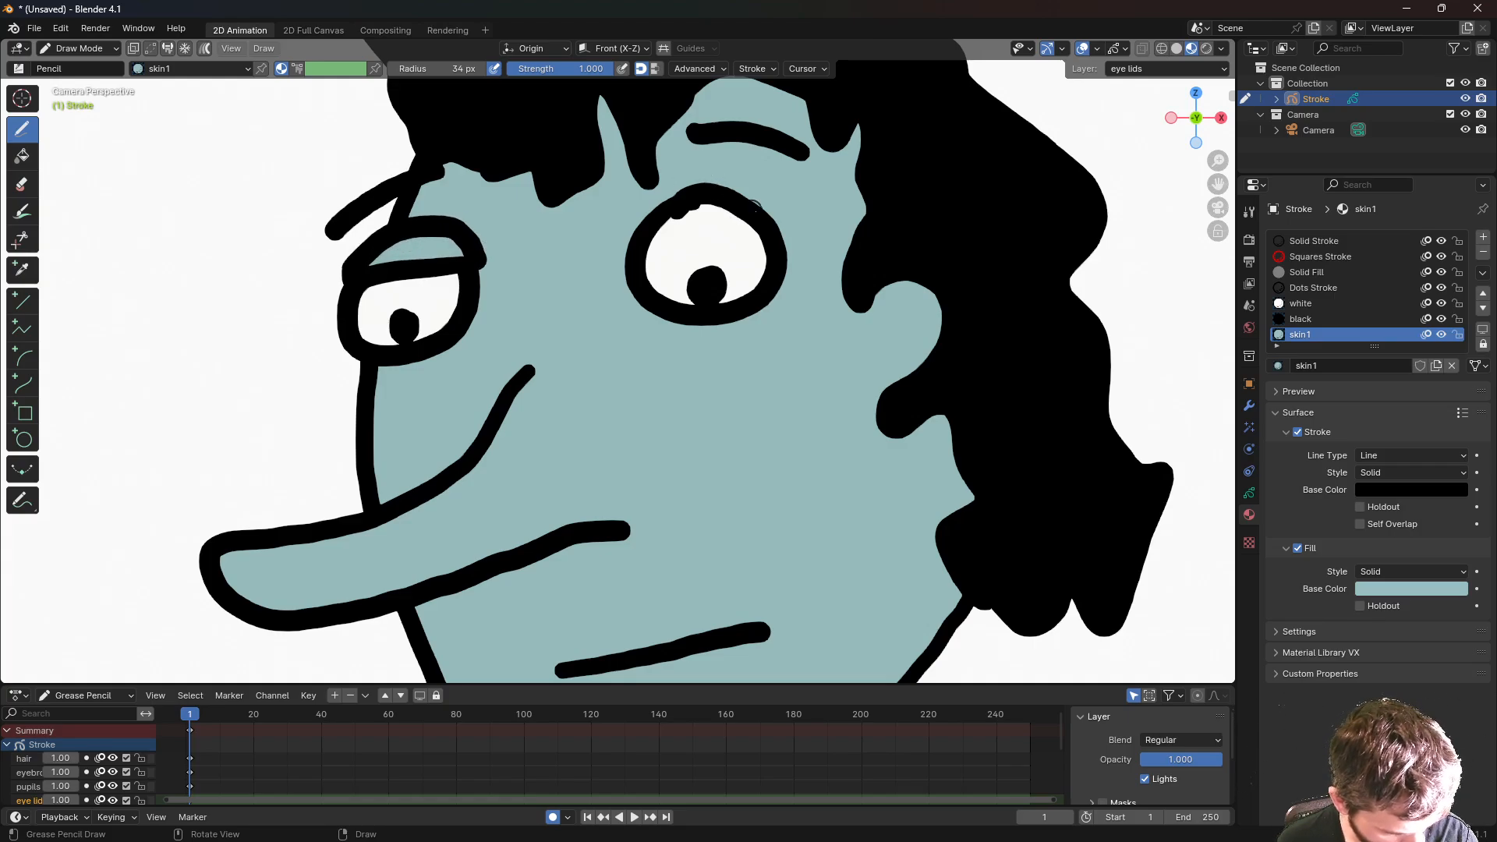
{"action": "mouse_move", "coordinate": [771, 209]}
{"action": "left_mouse_down"}
{"action": "mouse_move", "coordinate": [630, 225]}
{"action": "mouse_move", "coordinate": [725, 166]}
{"action": "mouse_move", "coordinate": [780, 201]}
{"action": "left_mouse_up"}
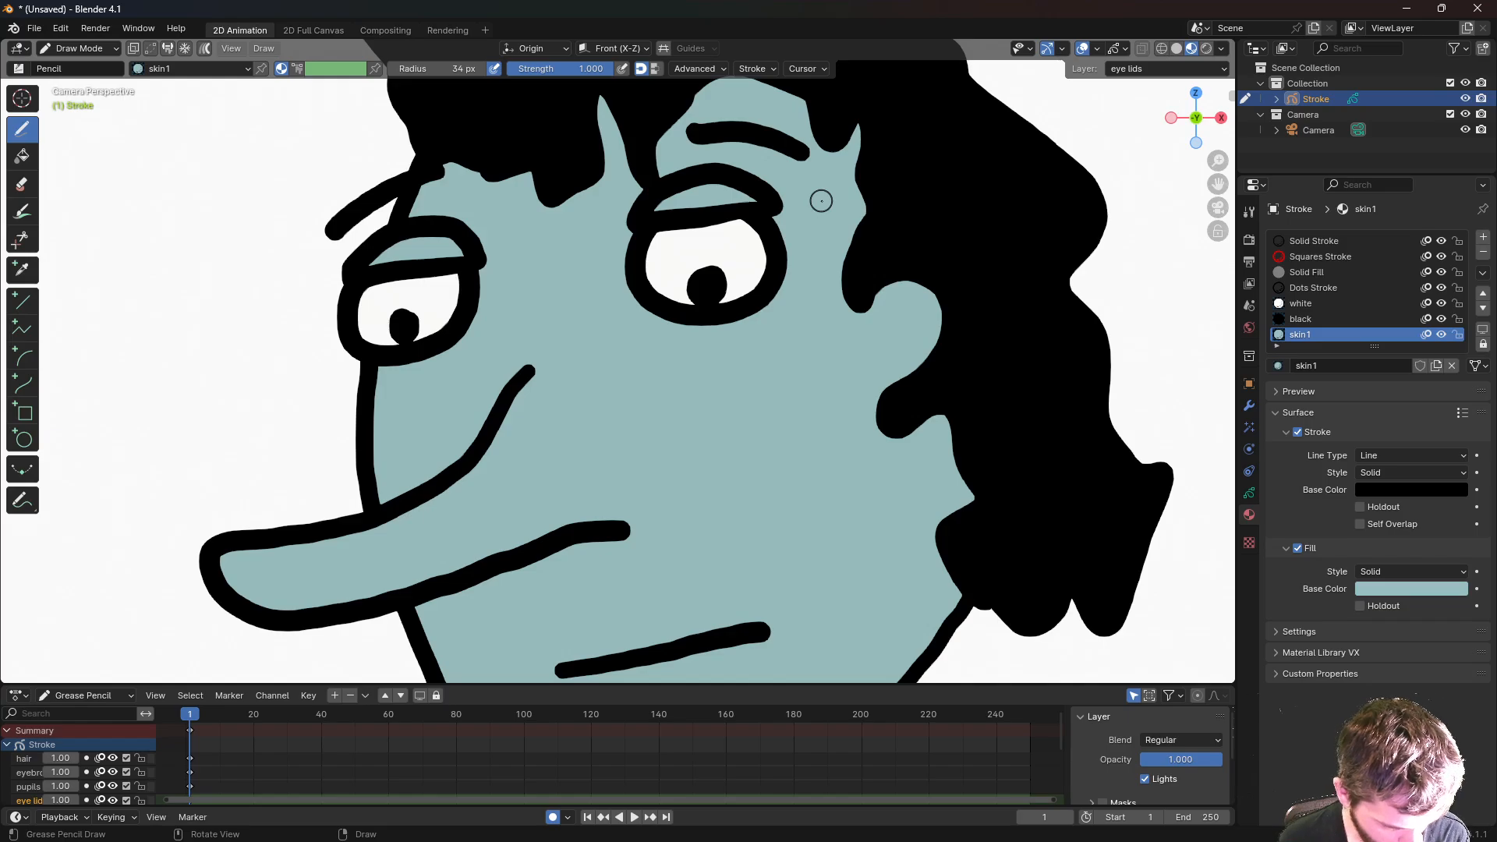
- Draw a lower eyelid stroke under each eye
{"action": "left_click", "coordinate": [1249, 493]}
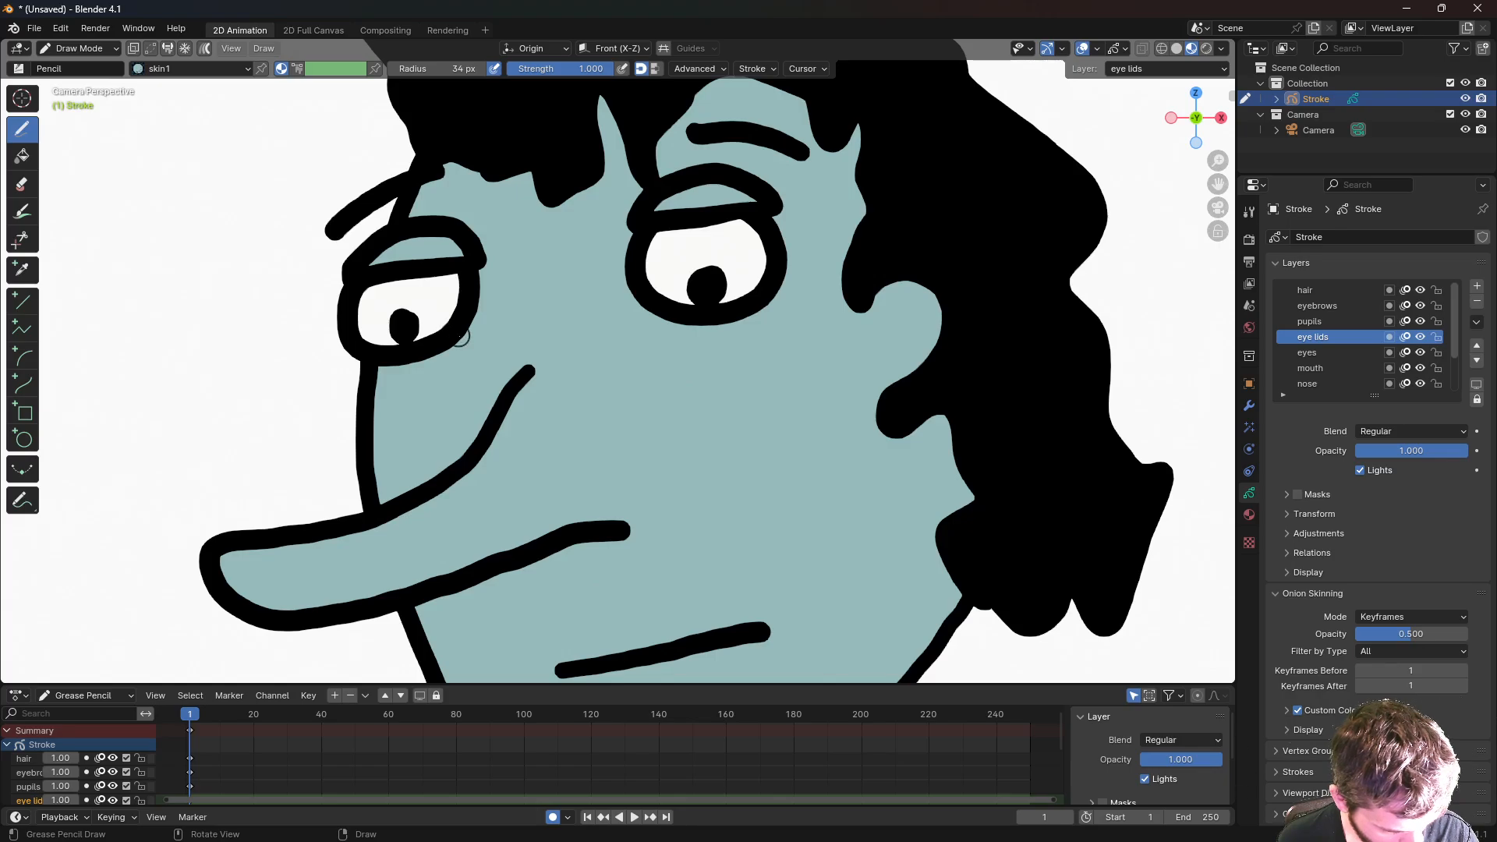
{"action": "mouse_move", "coordinate": [461, 335]}
{"action": "left_mouse_down"}
{"action": "mouse_move", "coordinate": [361, 332]}
{"action": "mouse_move", "coordinate": [406, 364]}
{"action": "mouse_move", "coordinate": [458, 355]}
{"action": "mouse_move", "coordinate": [471, 334]}
{"action": "left_mouse_up"}
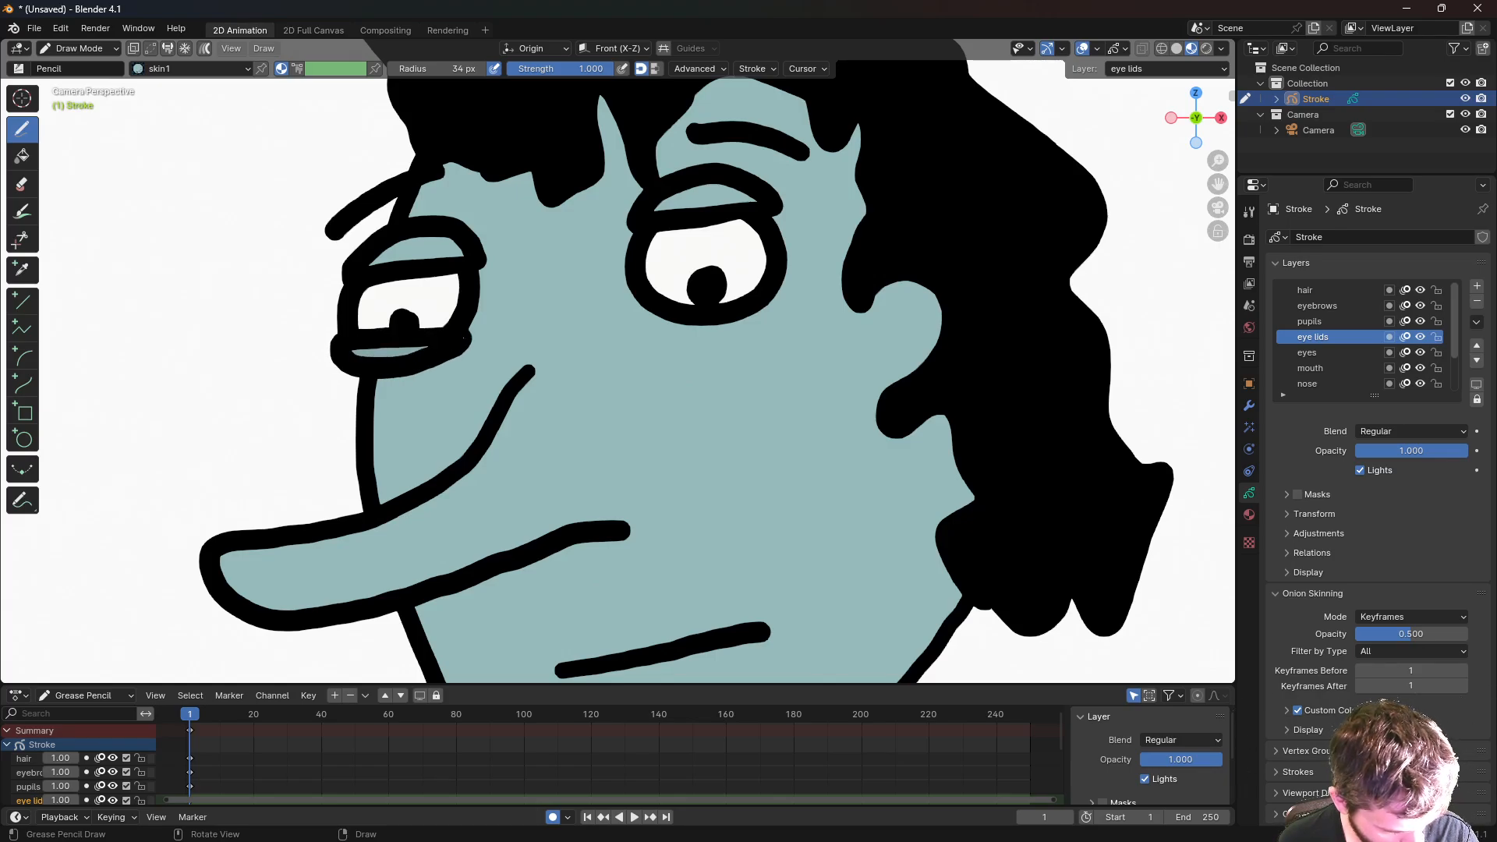
{"action": "mouse_move", "coordinate": [768, 304]}
{"action": "left_mouse_down"}
{"action": "mouse_move", "coordinate": [655, 316]}
{"action": "mouse_move", "coordinate": [685, 331]}
{"action": "mouse_move", "coordinate": [758, 320]}
{"action": "mouse_move", "coordinate": [780, 291]}
{"action": "left_mouse_up"}
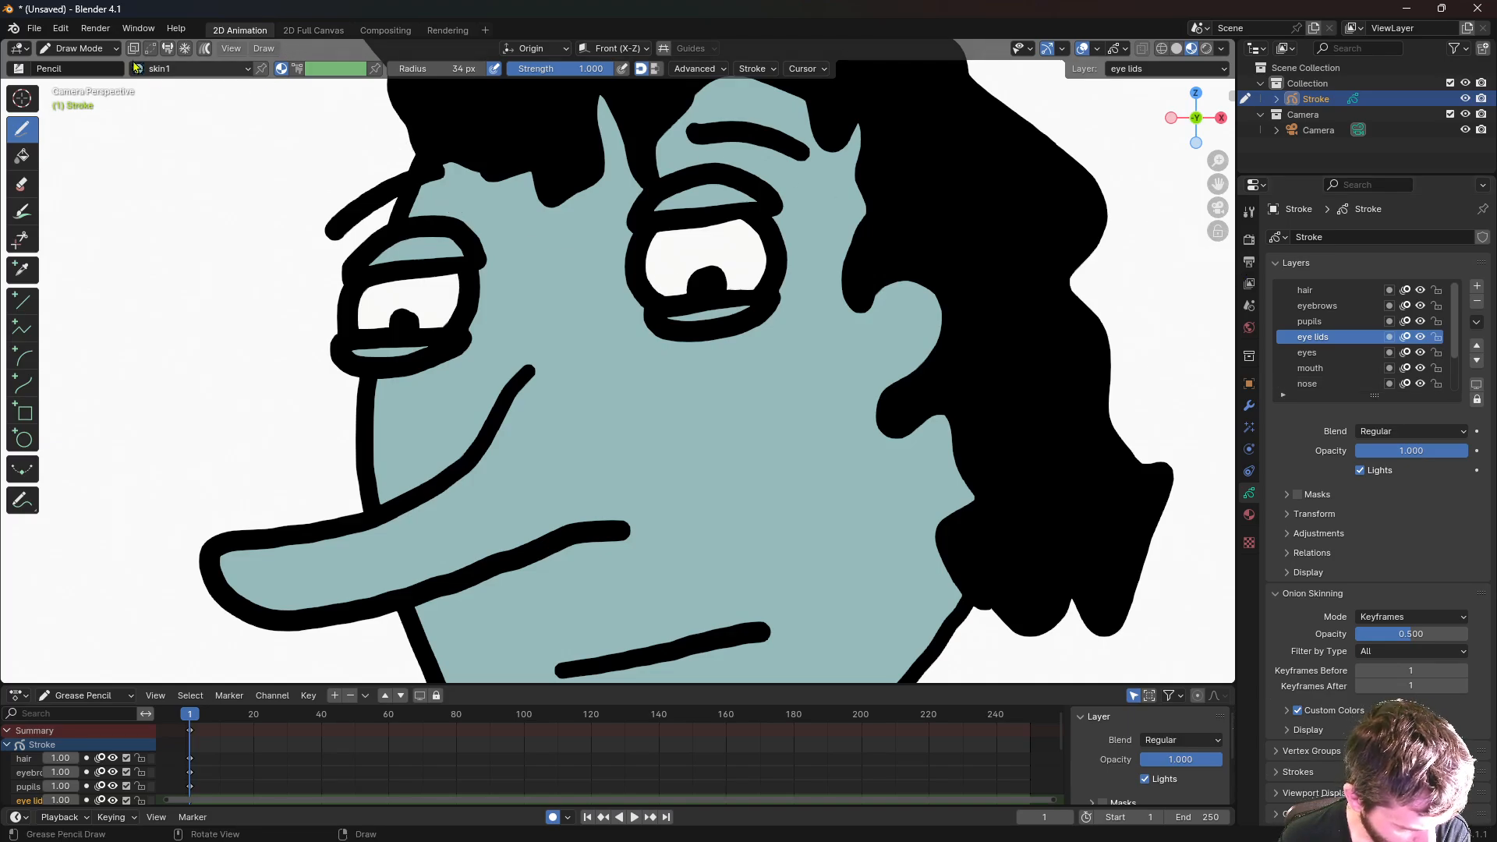
{"action": "left_click", "coordinate": [95, 51]}
- Return to Object Mode and add a single-bone armature
{"action": "left_click", "coordinate": [86, 66]}
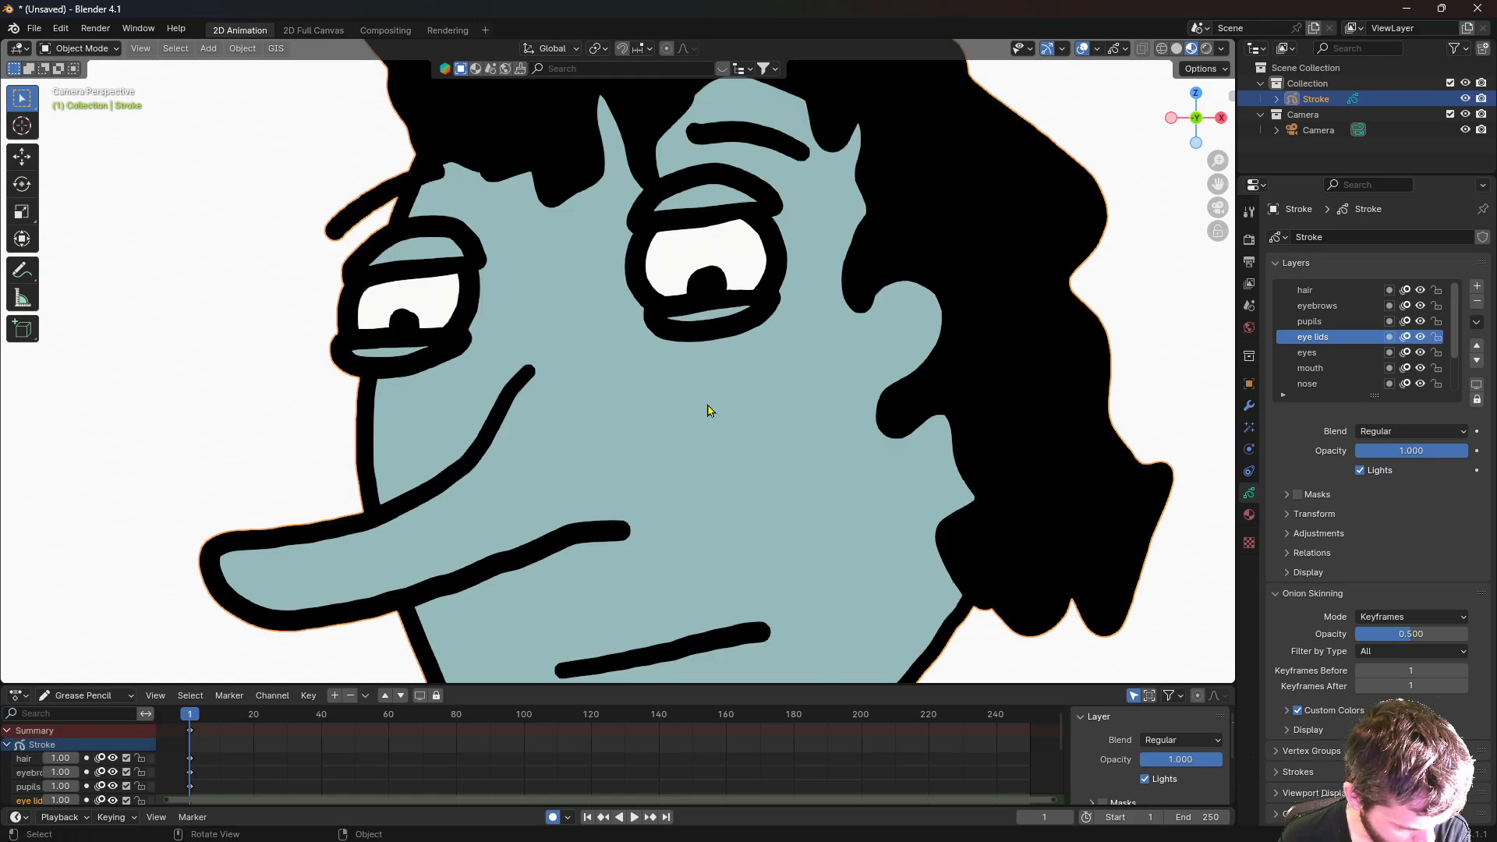
{"action": "scroll", "coordinate": [708, 418], "scroll_direction": "down", "scroll_amount": 3}
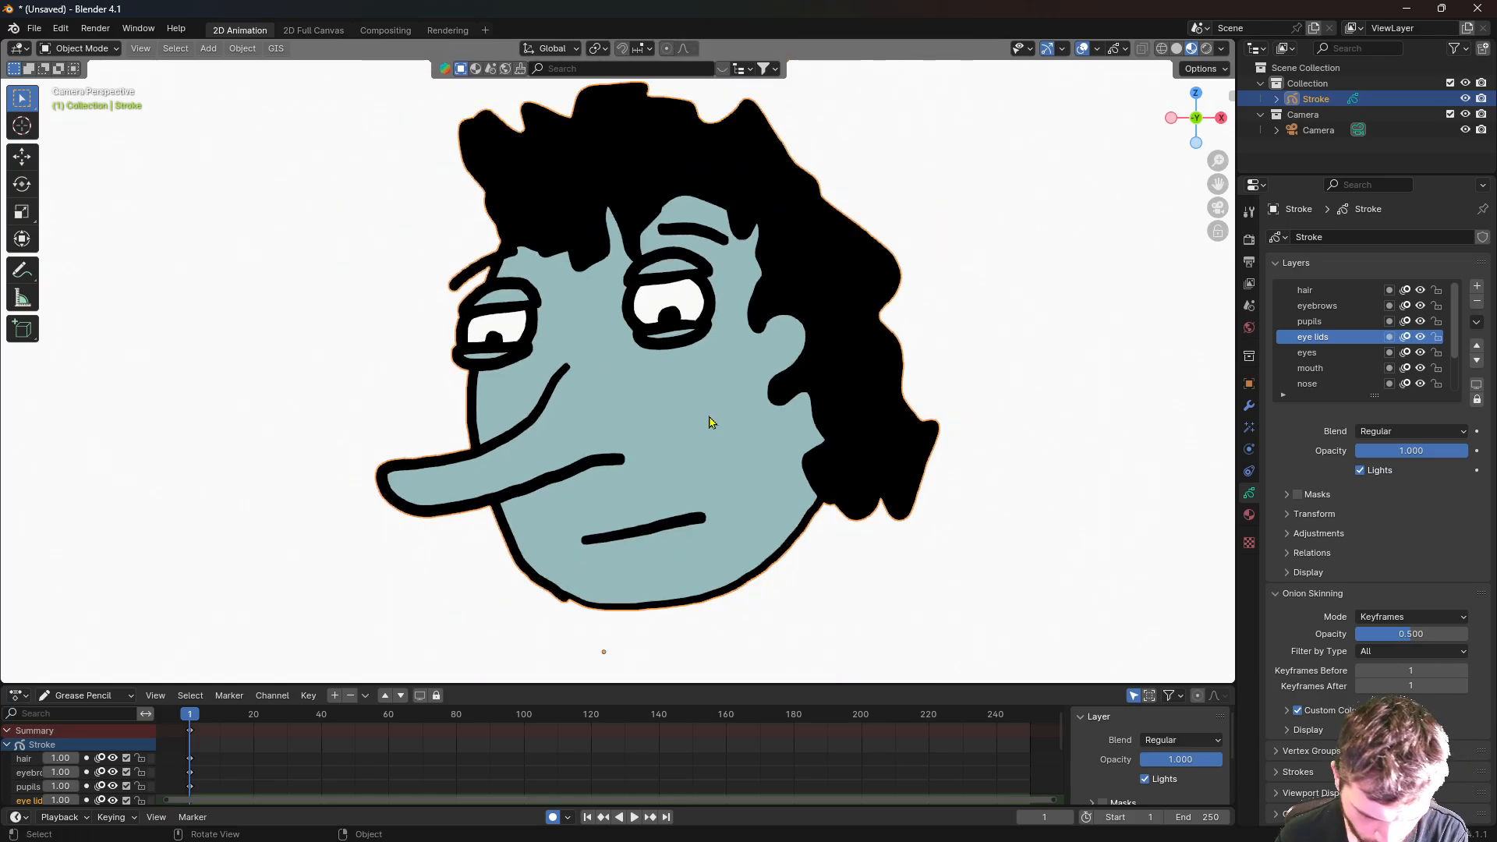
{"action": "key", "text": "shift+a"}
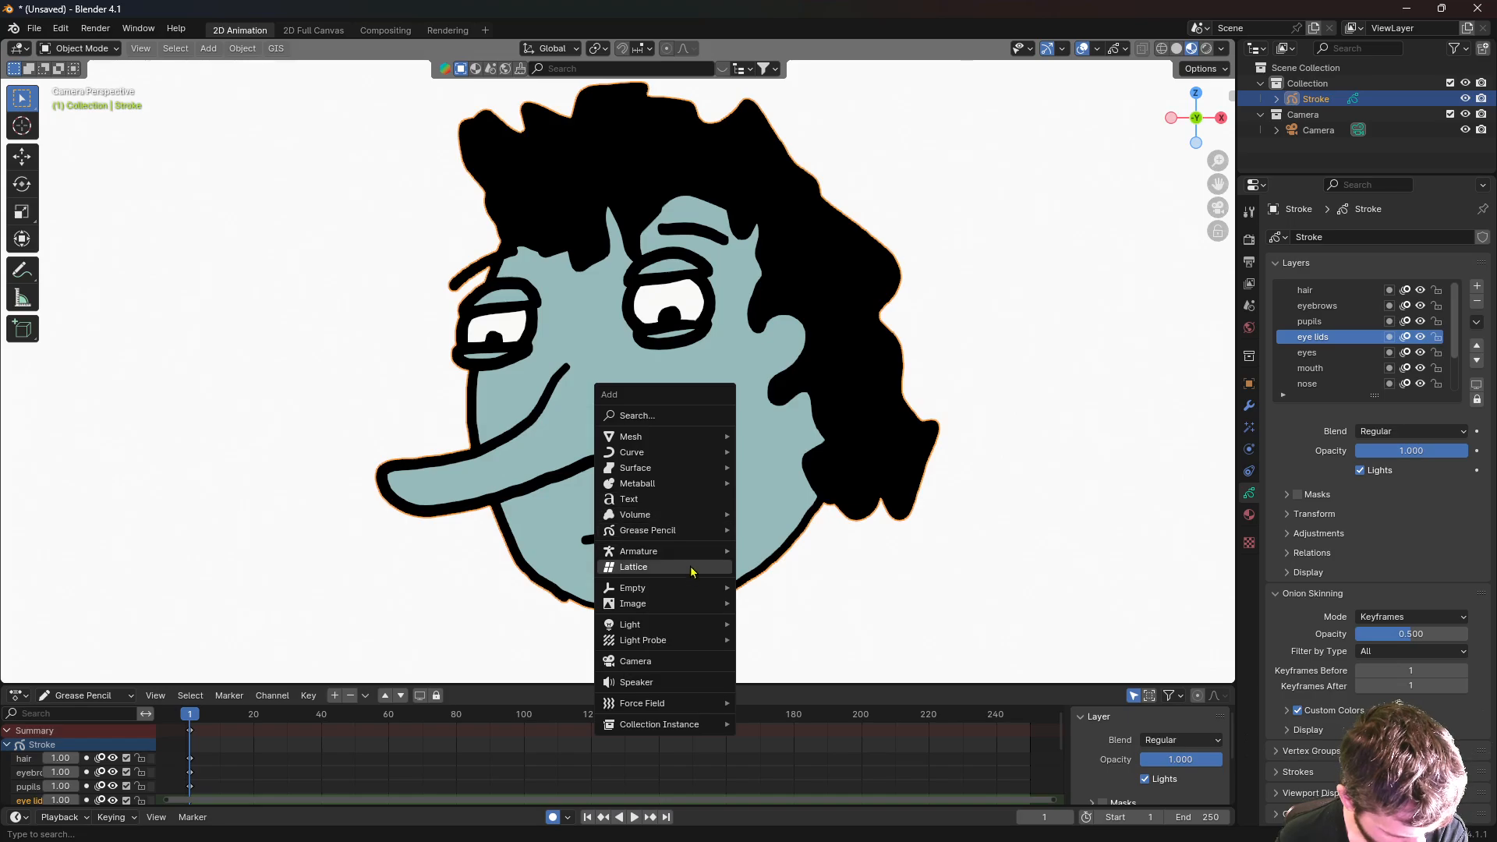
{"action": "mouse_move", "coordinate": [686, 551]}
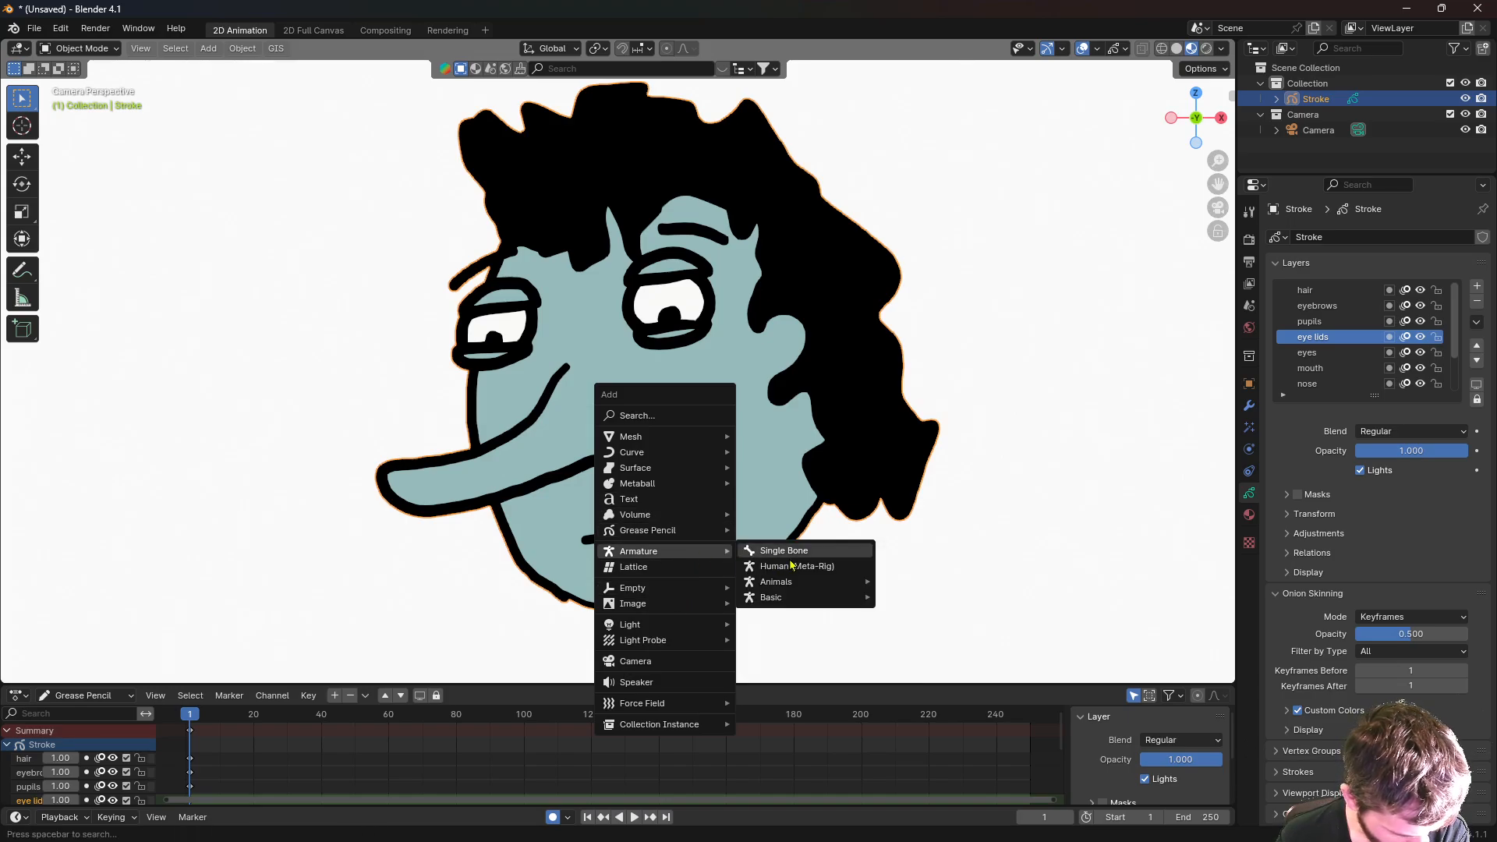
{"action": "left_click", "coordinate": [784, 551]}
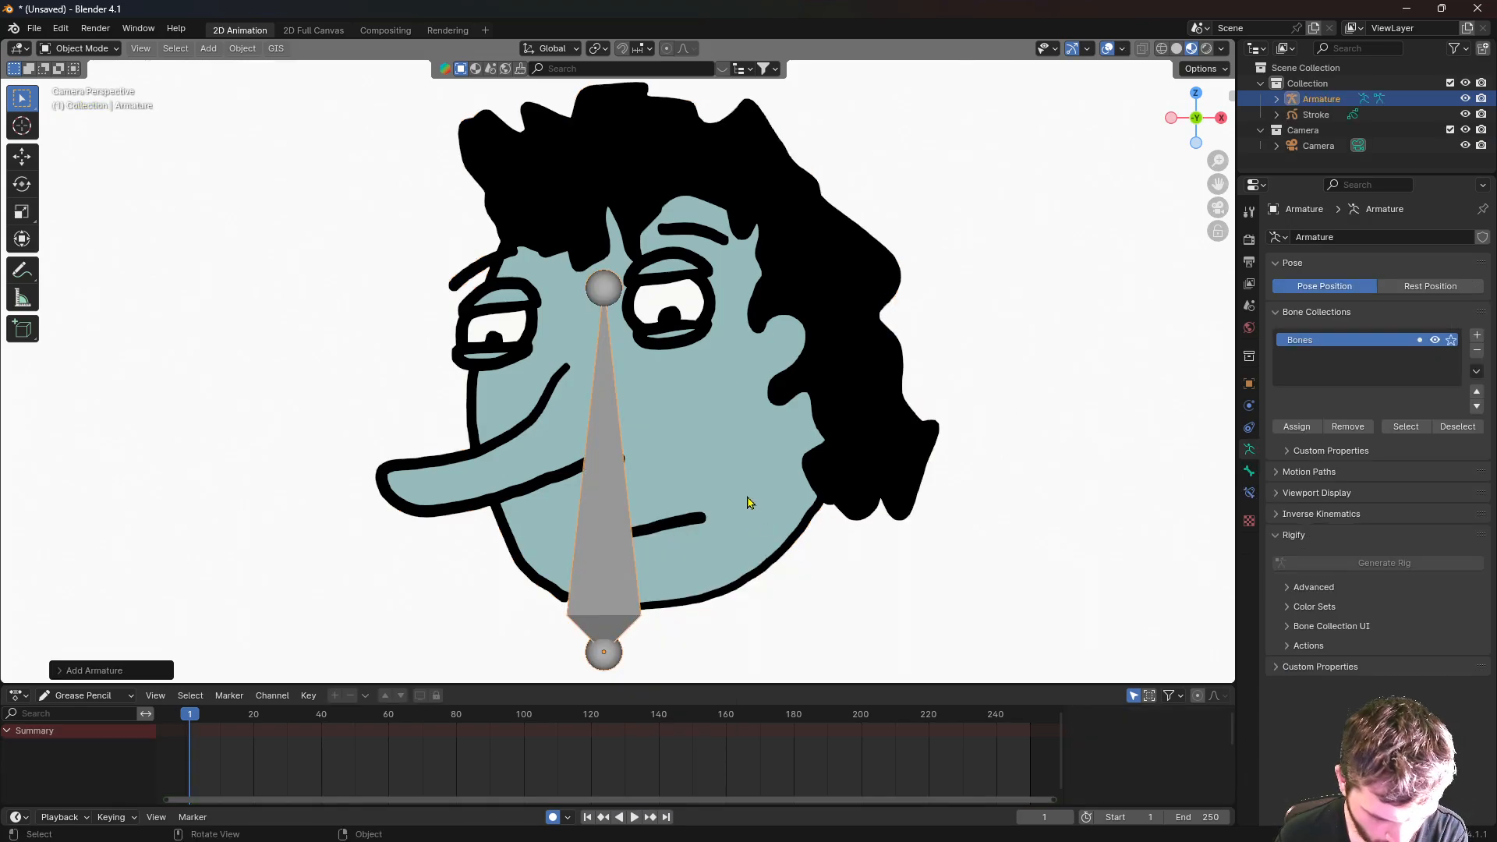
- In Edit Mode, select the bone and scale it down small
{"action": "key", "text": "Tab"}
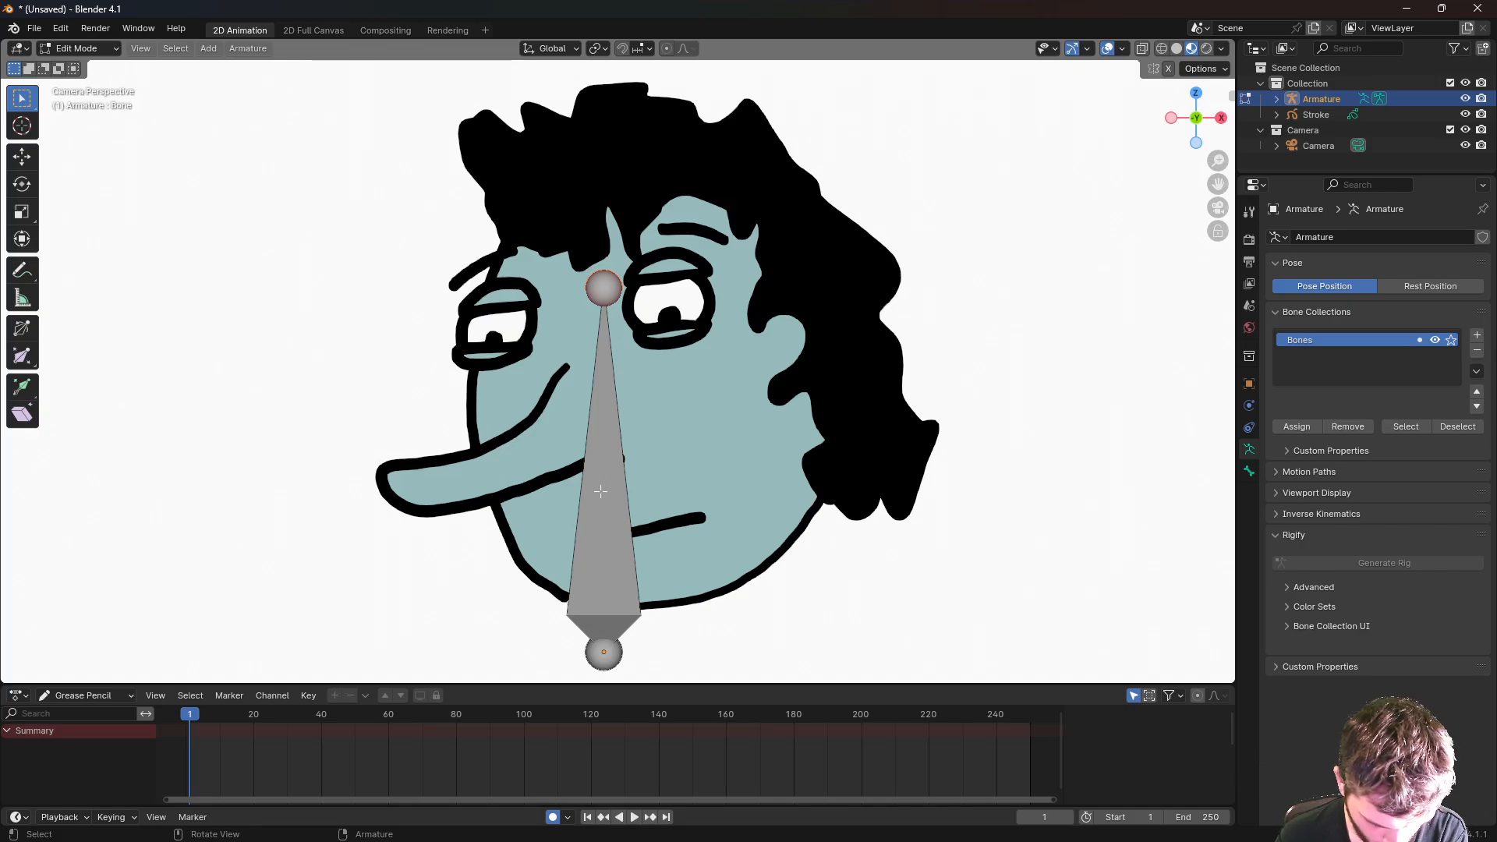
{"action": "left_click", "coordinate": [605, 492]}
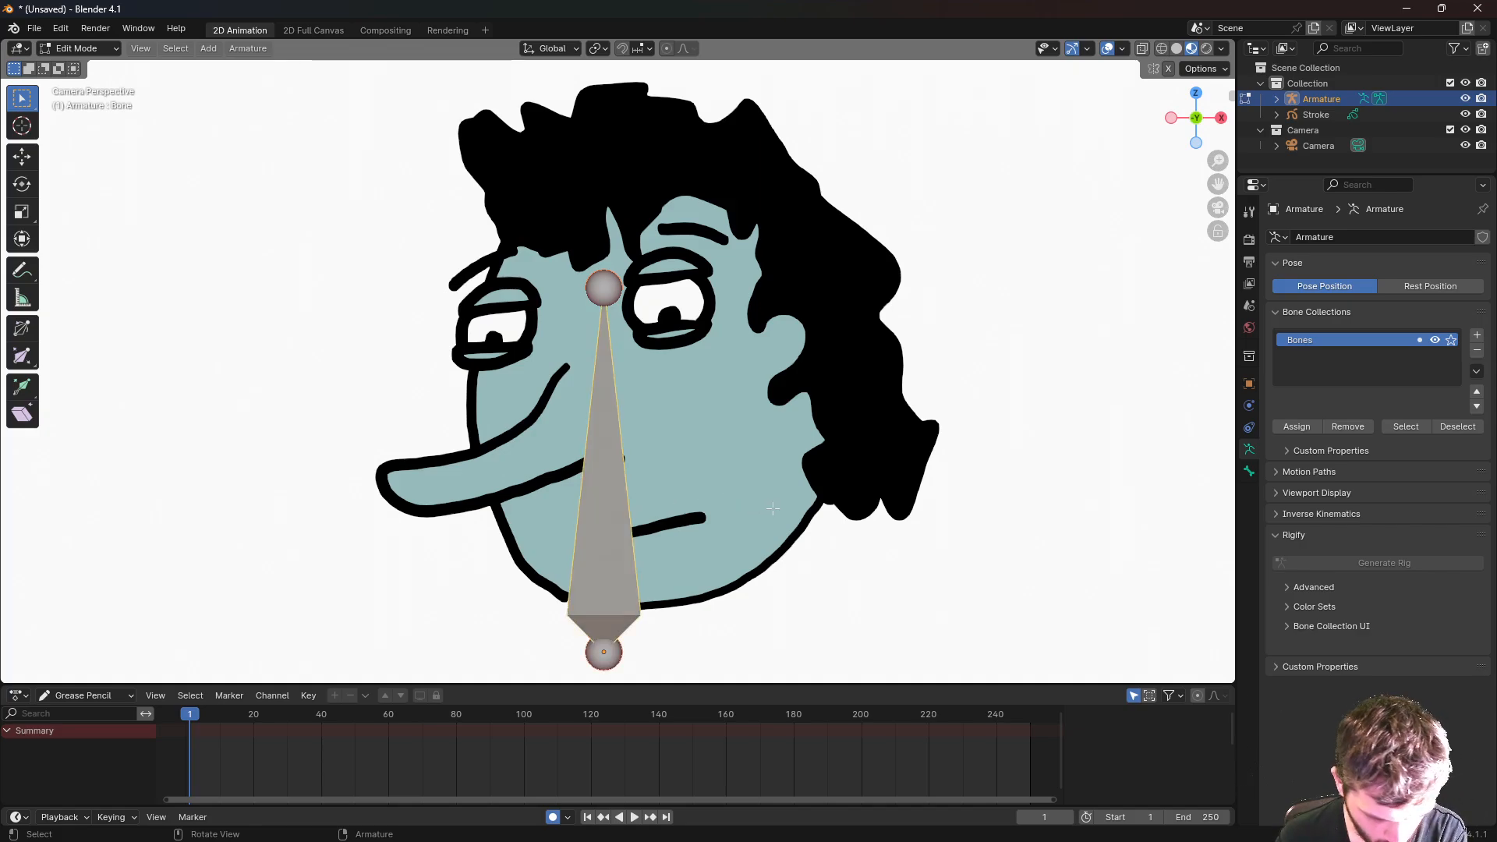
{"action": "key", "text": "s"}
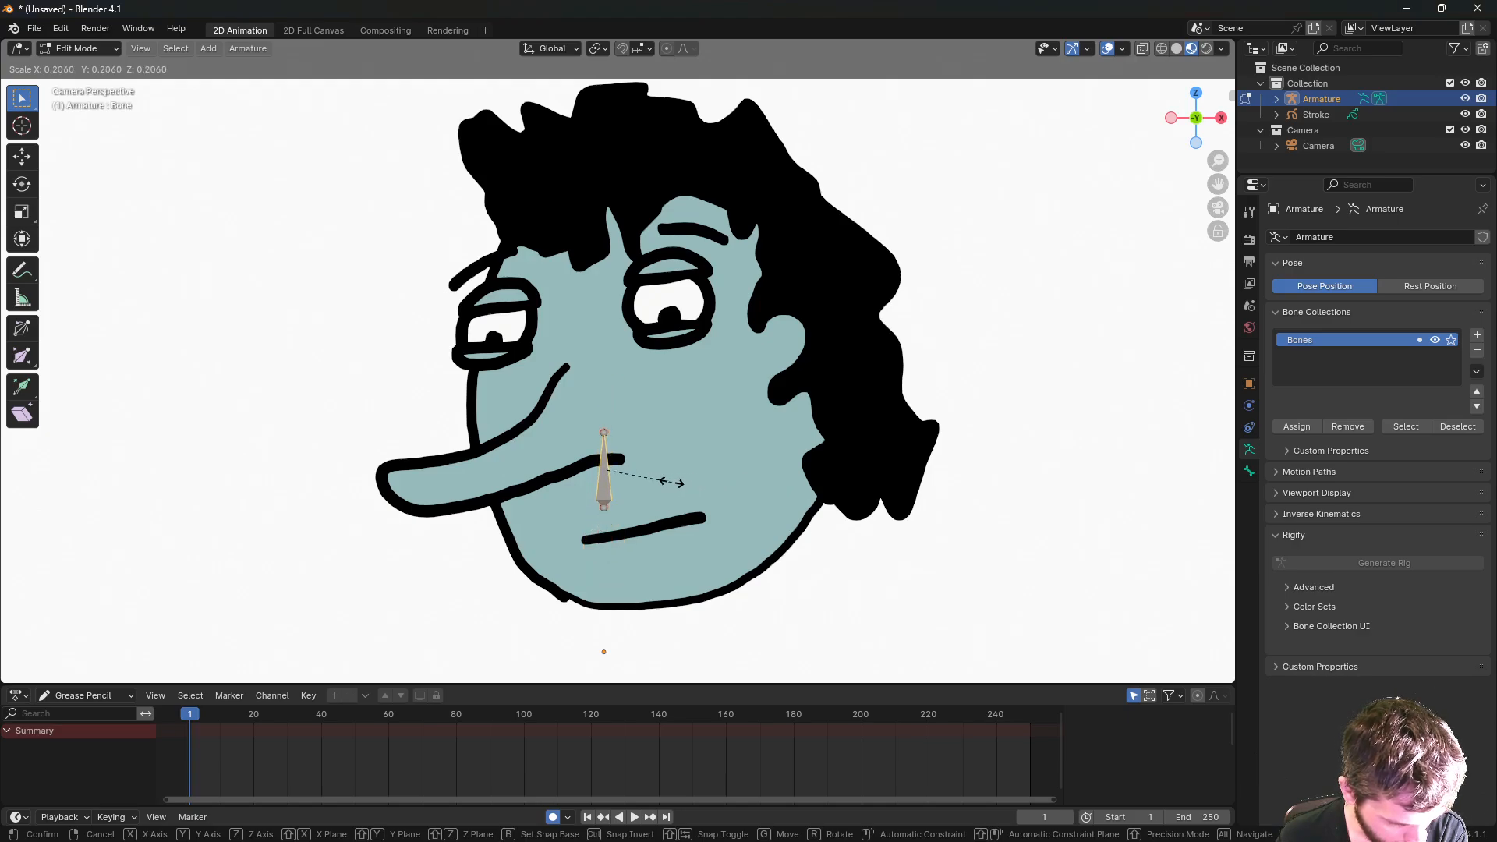
{"action": "left_click", "coordinate": [670, 483]}
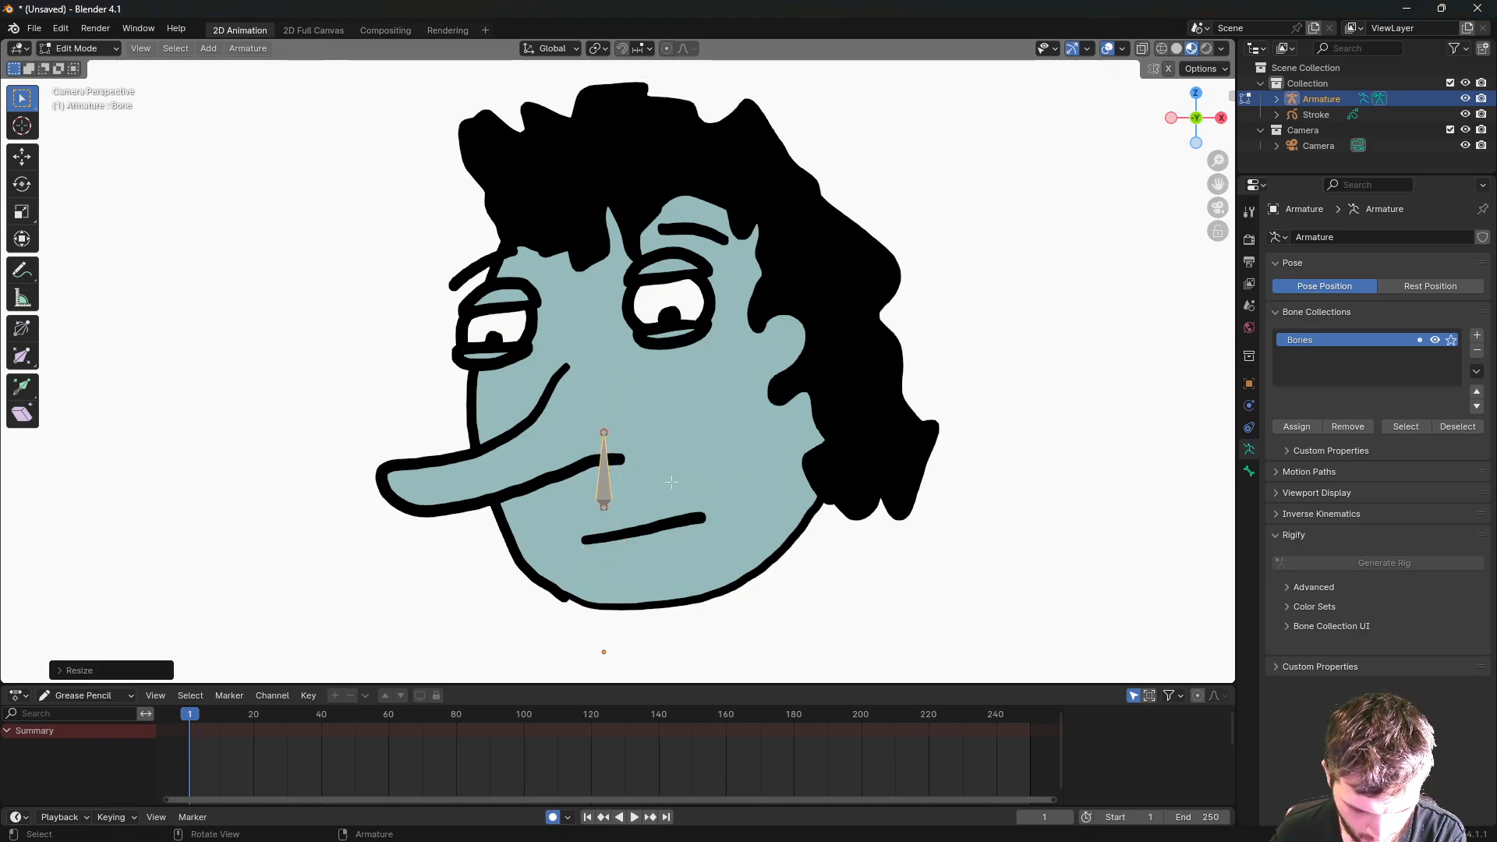
- Move the bone along X onto the right cheek and select its top joint
{"action": "key", "text": "g"}
{"action": "key", "text": "y"}
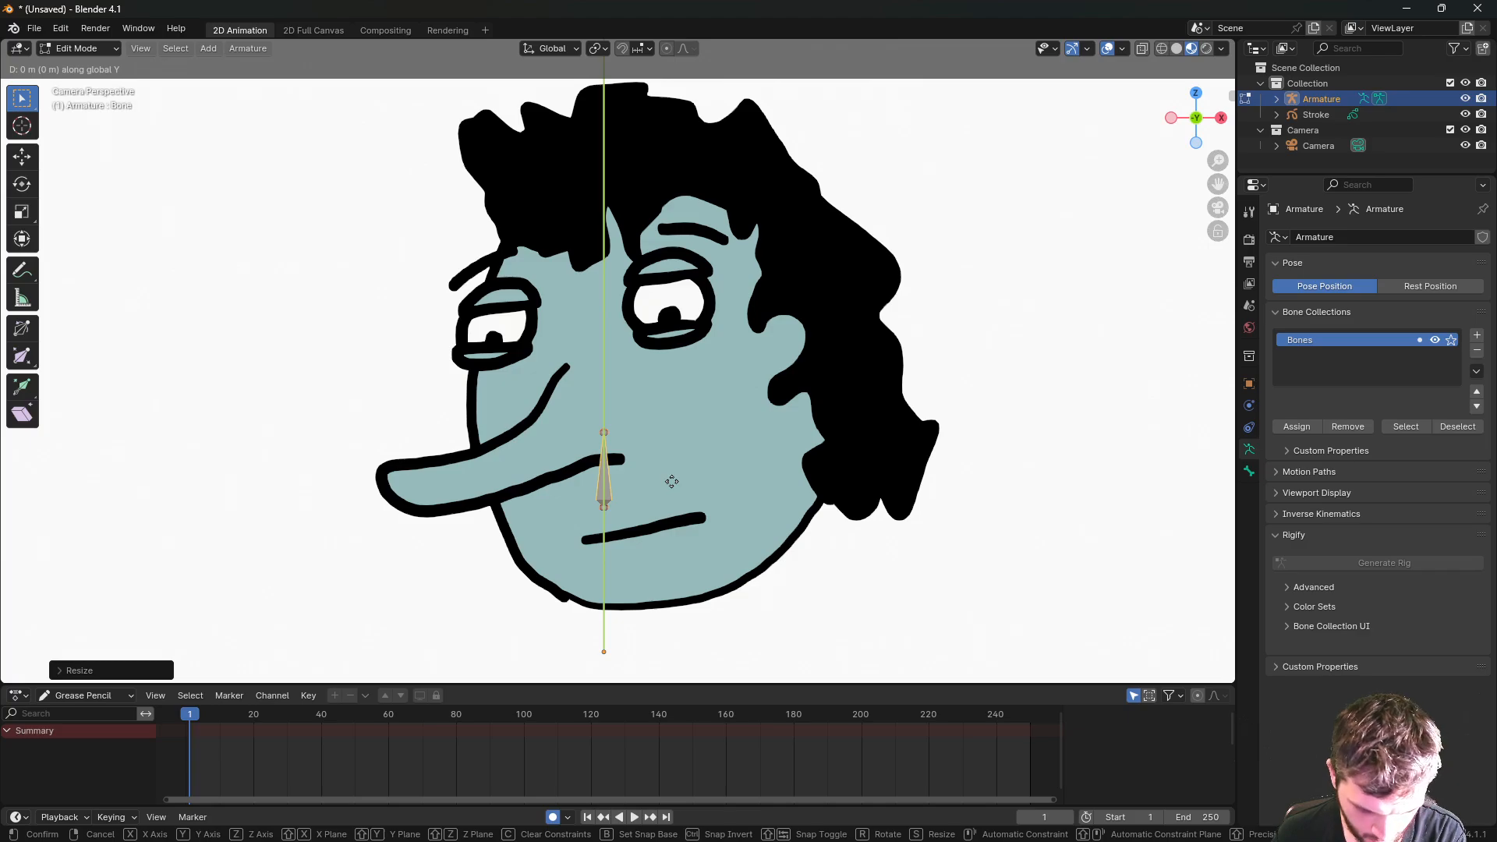
{"action": "key", "text": "x"}
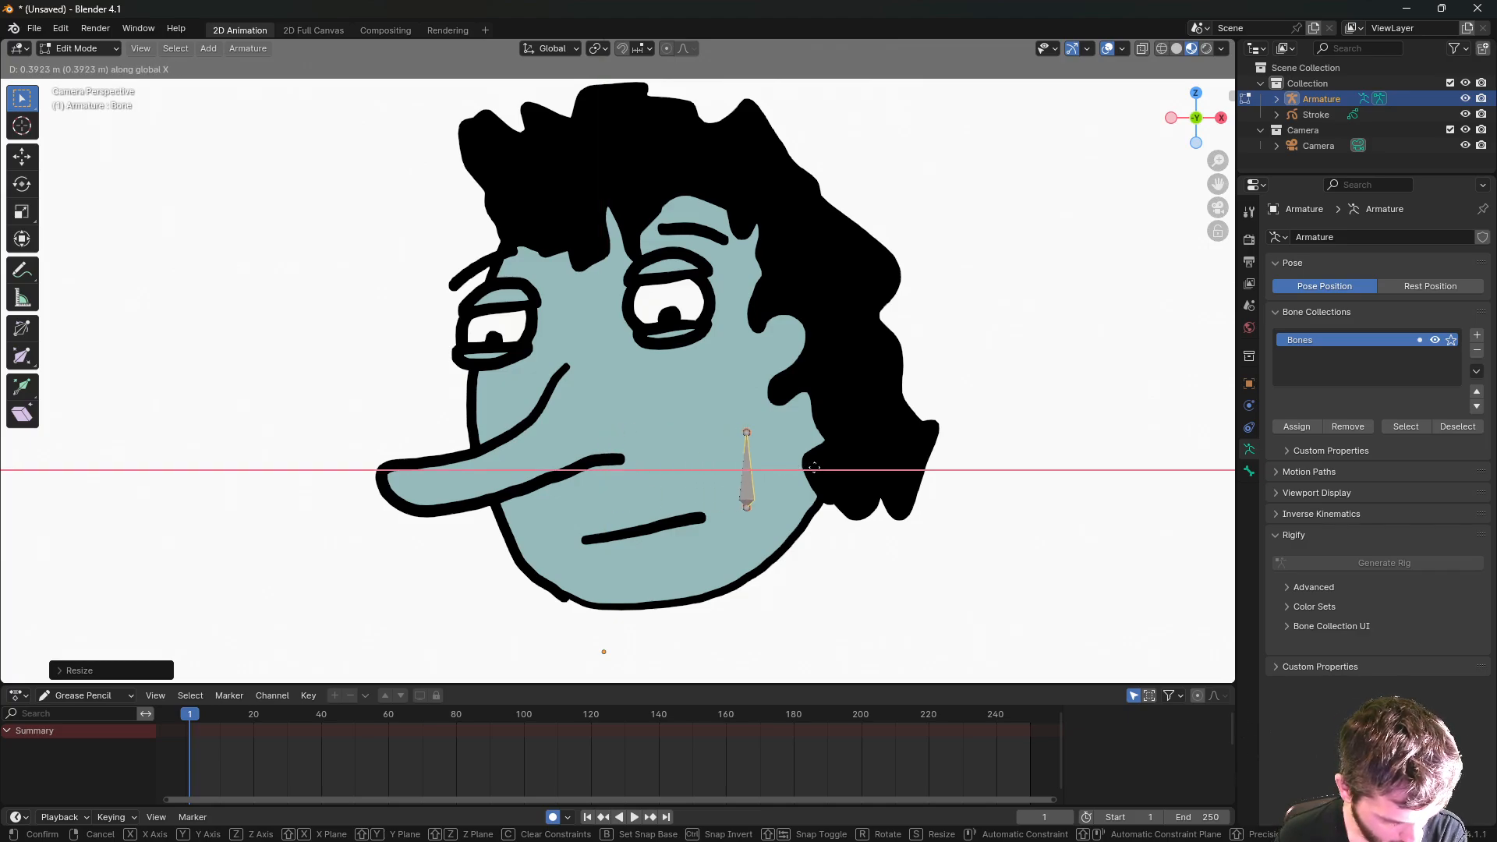
{"action": "left_click", "coordinate": [851, 467]}
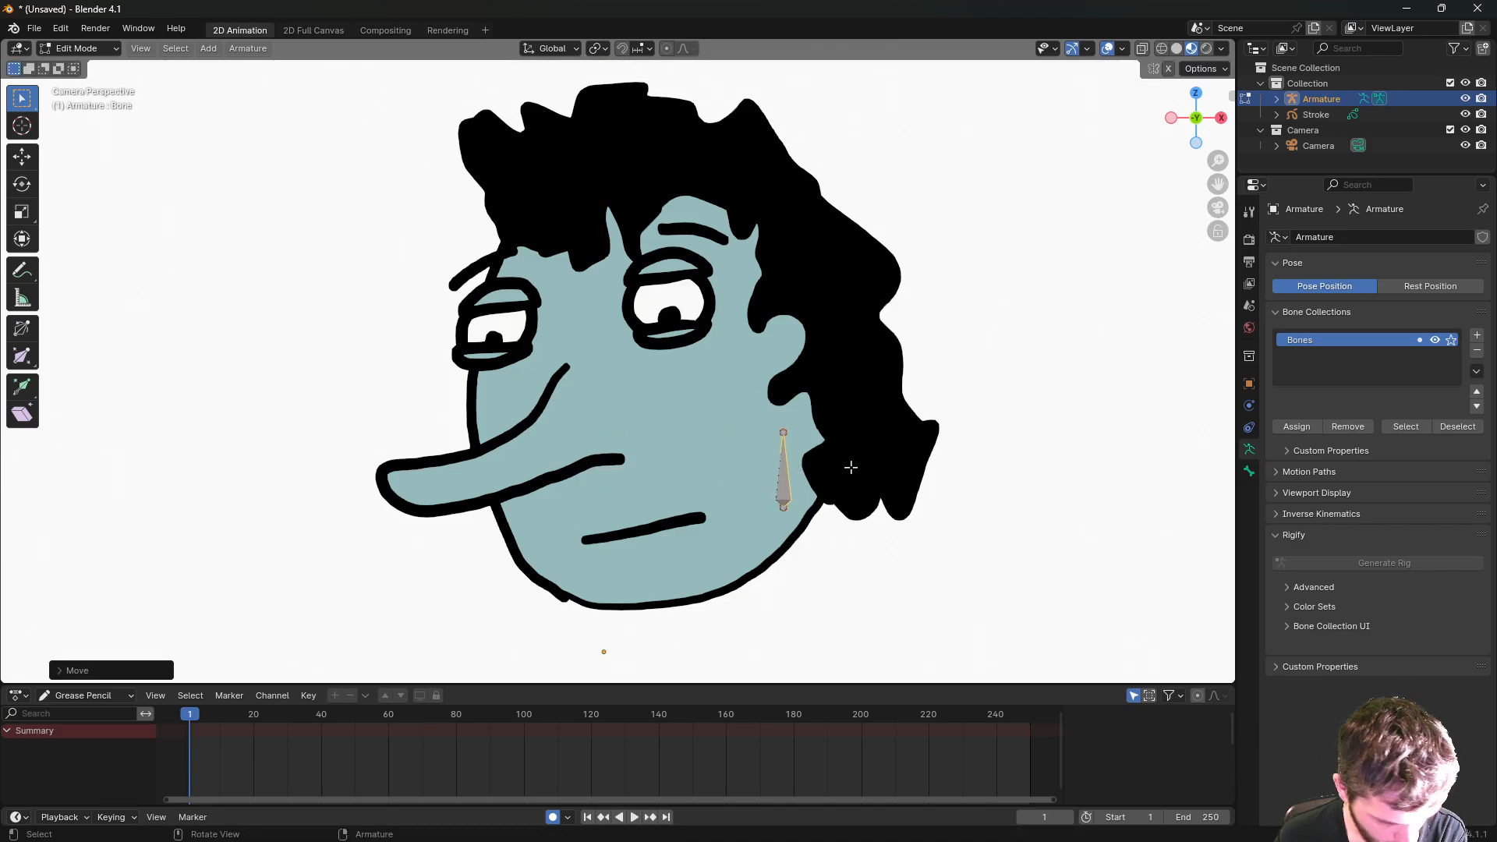
{"action": "left_click", "coordinate": [781, 427]}
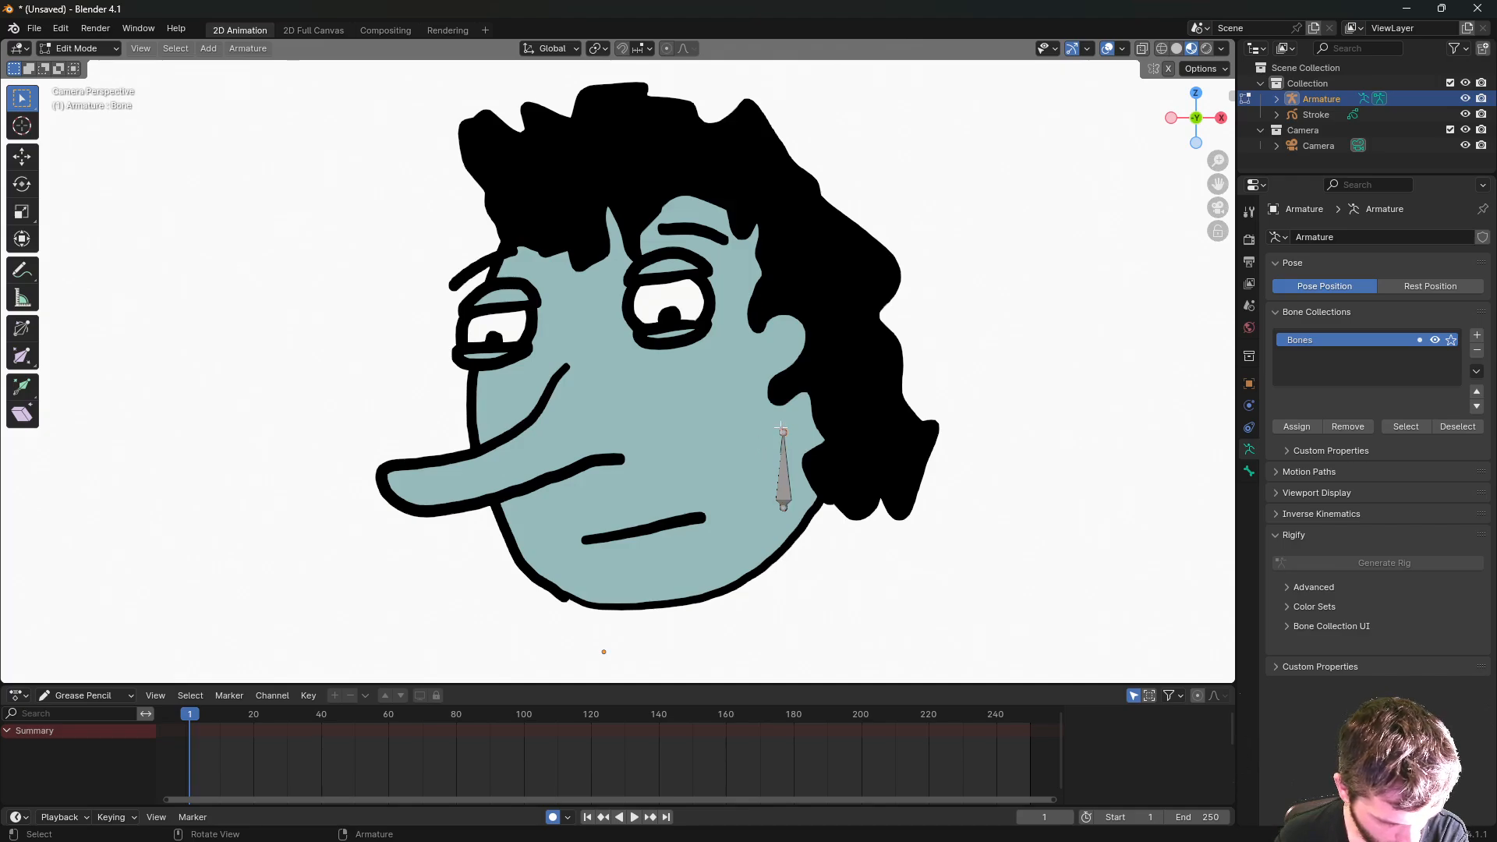
{"action": "left_click", "coordinate": [784, 506]}
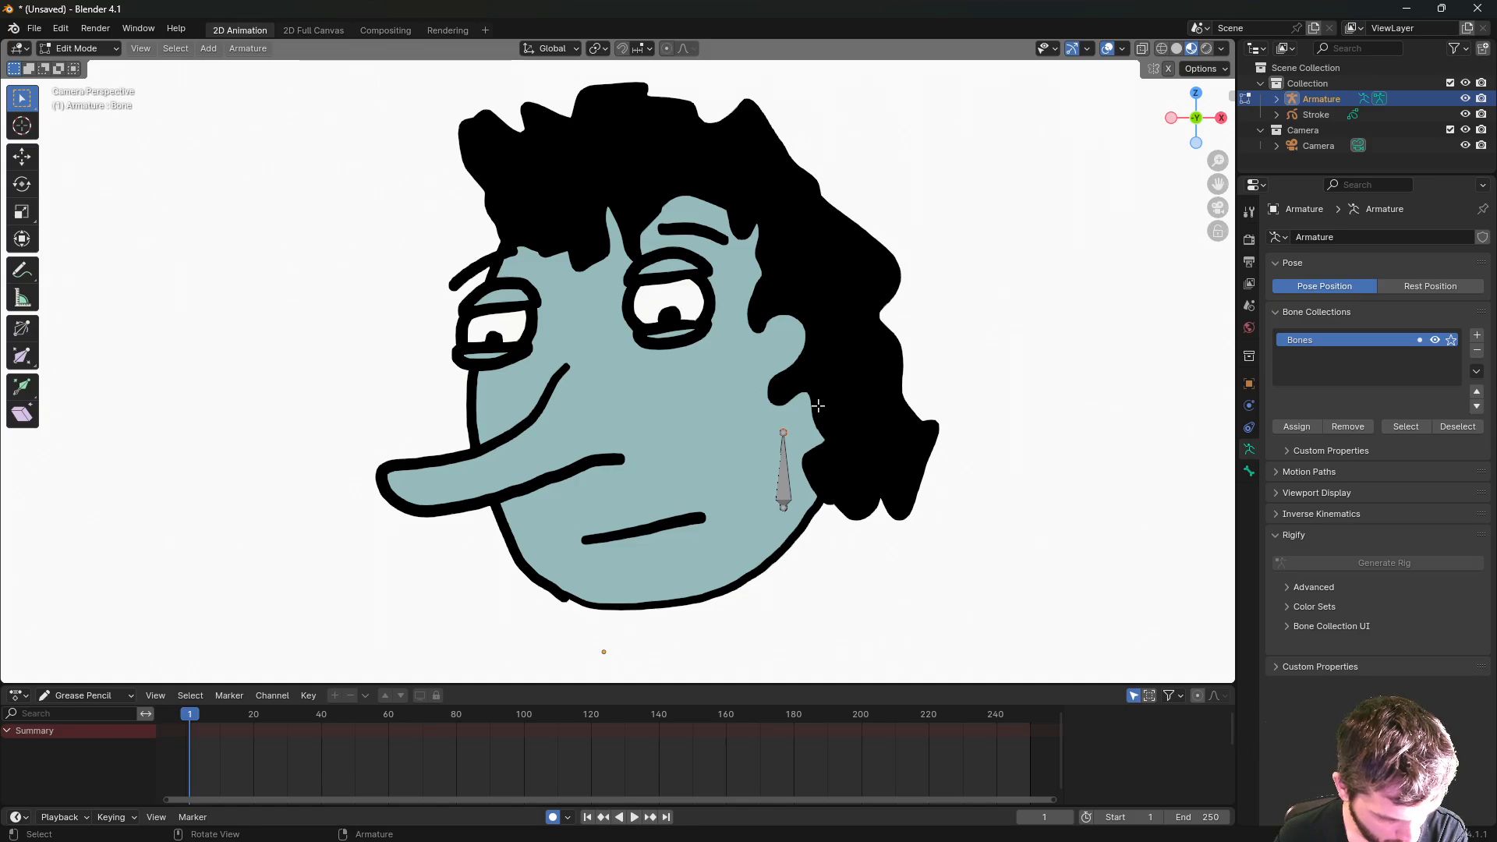
- Extrude a second bone straight up along Z from the cheek bone's tip
{"action": "key", "text": "e"}
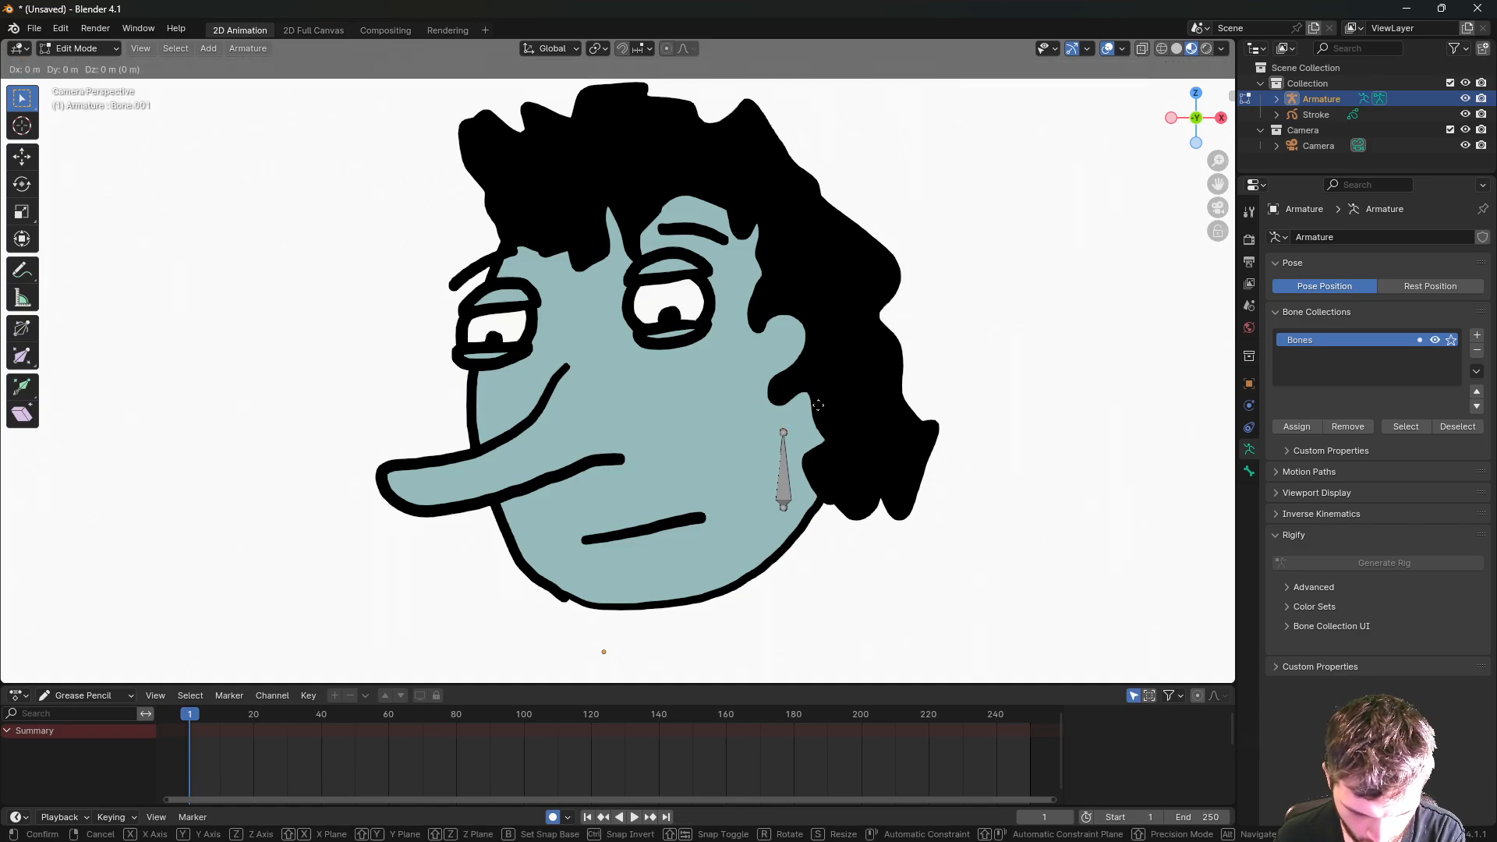
{"action": "key", "text": "z"}
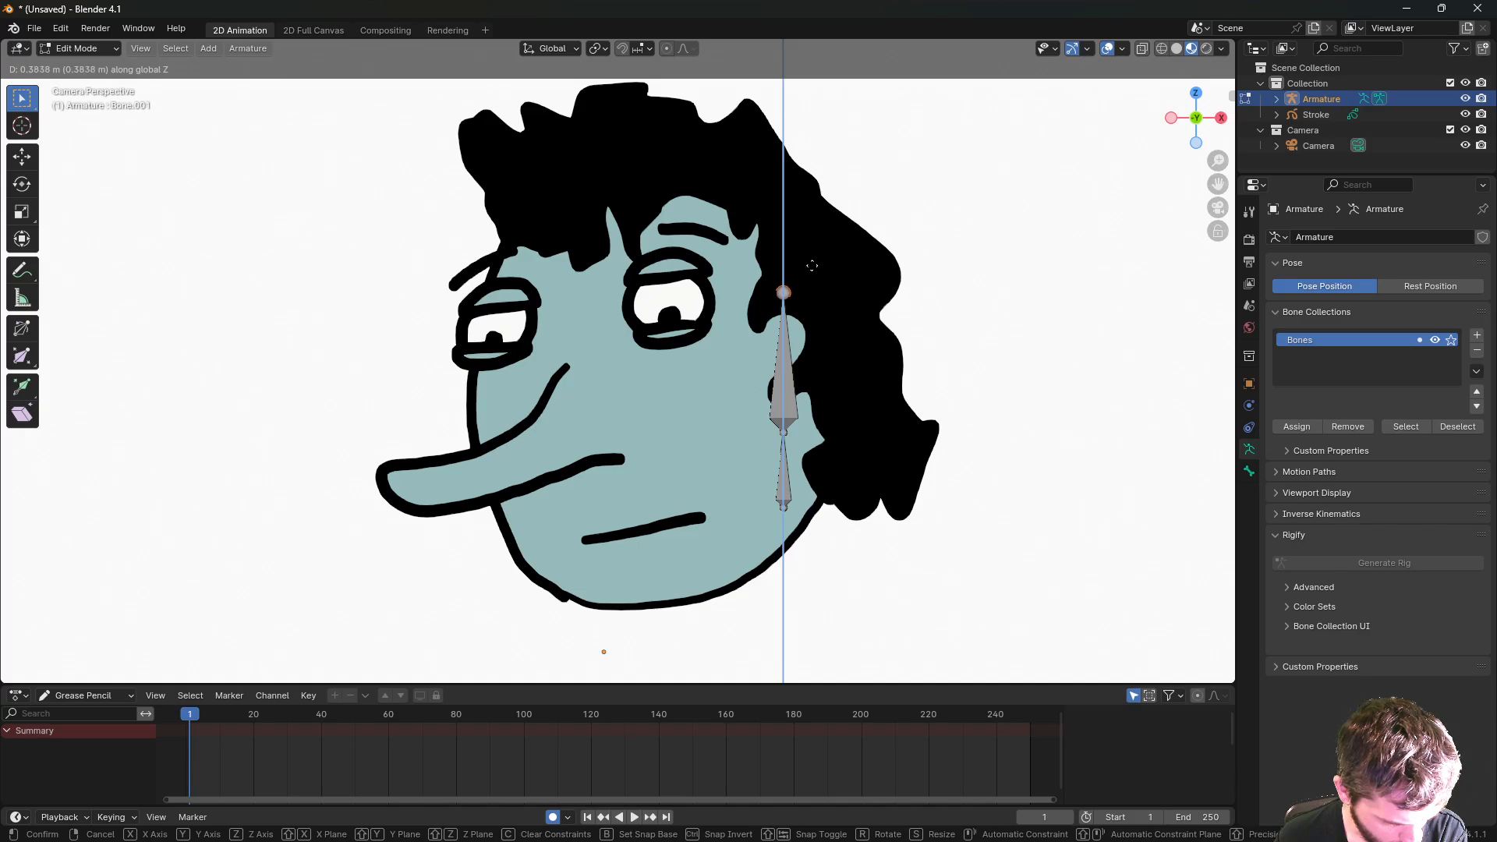
{"action": "left_click", "coordinate": [811, 265]}
{"action": "left_click", "coordinate": [785, 343]}
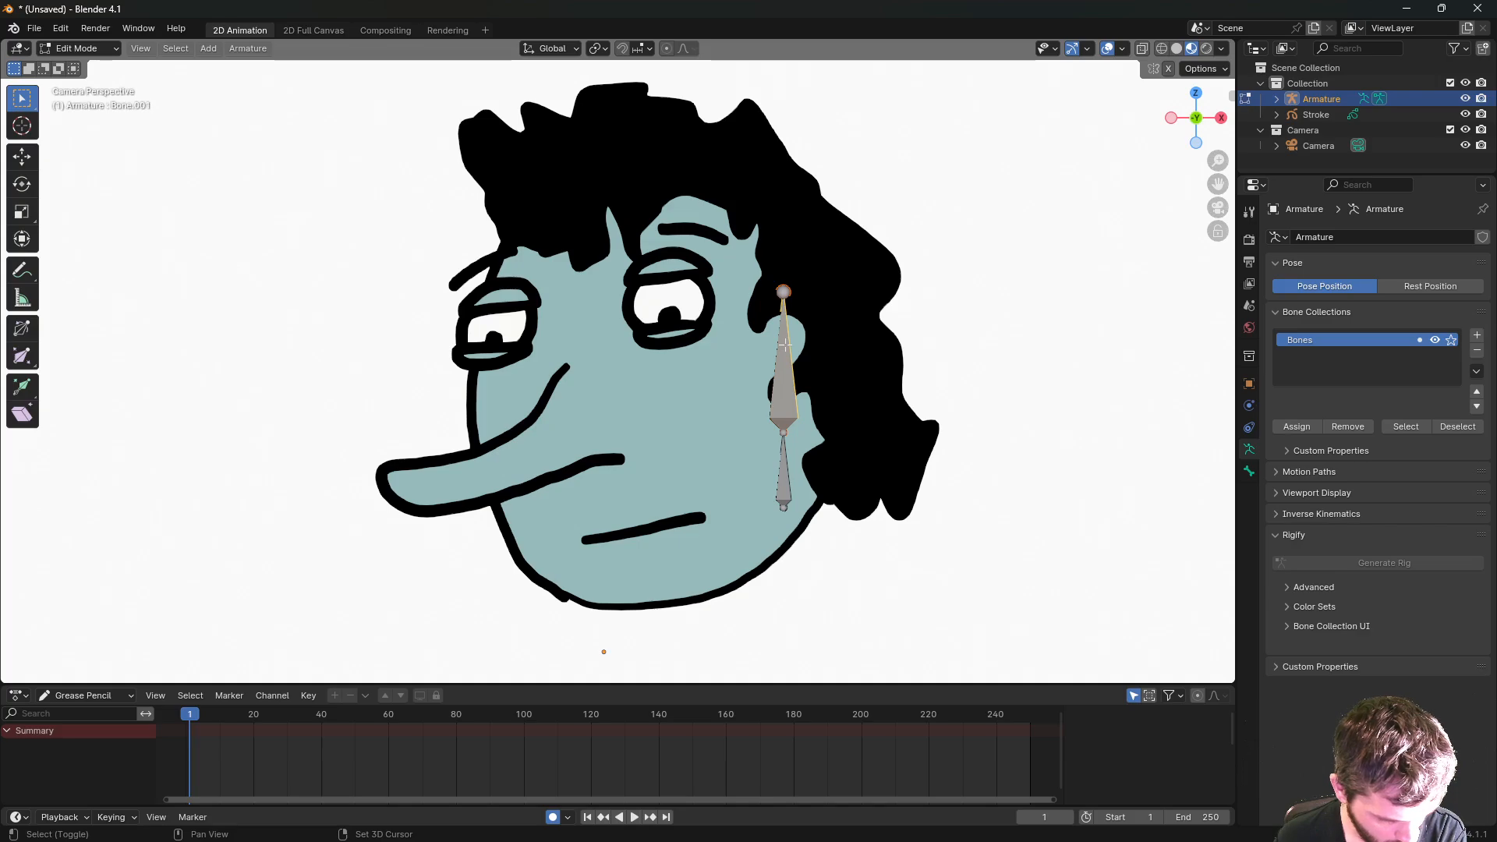
- Duplicate that bone over the nose and move its end joint down onto the nose tip
{"action": "key", "text": "shift+d"}
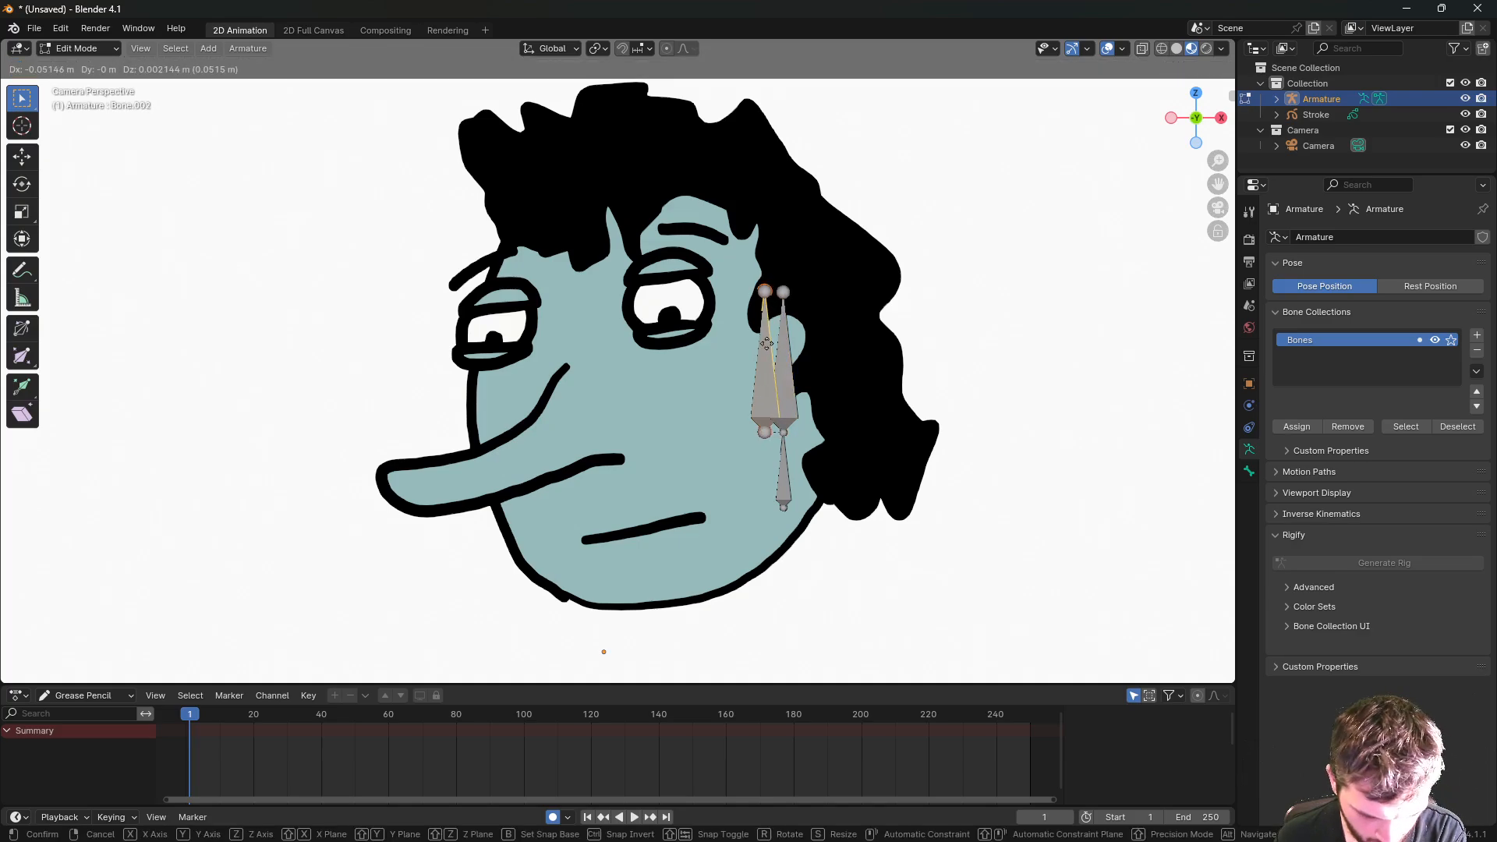
{"action": "key", "text": "x"}
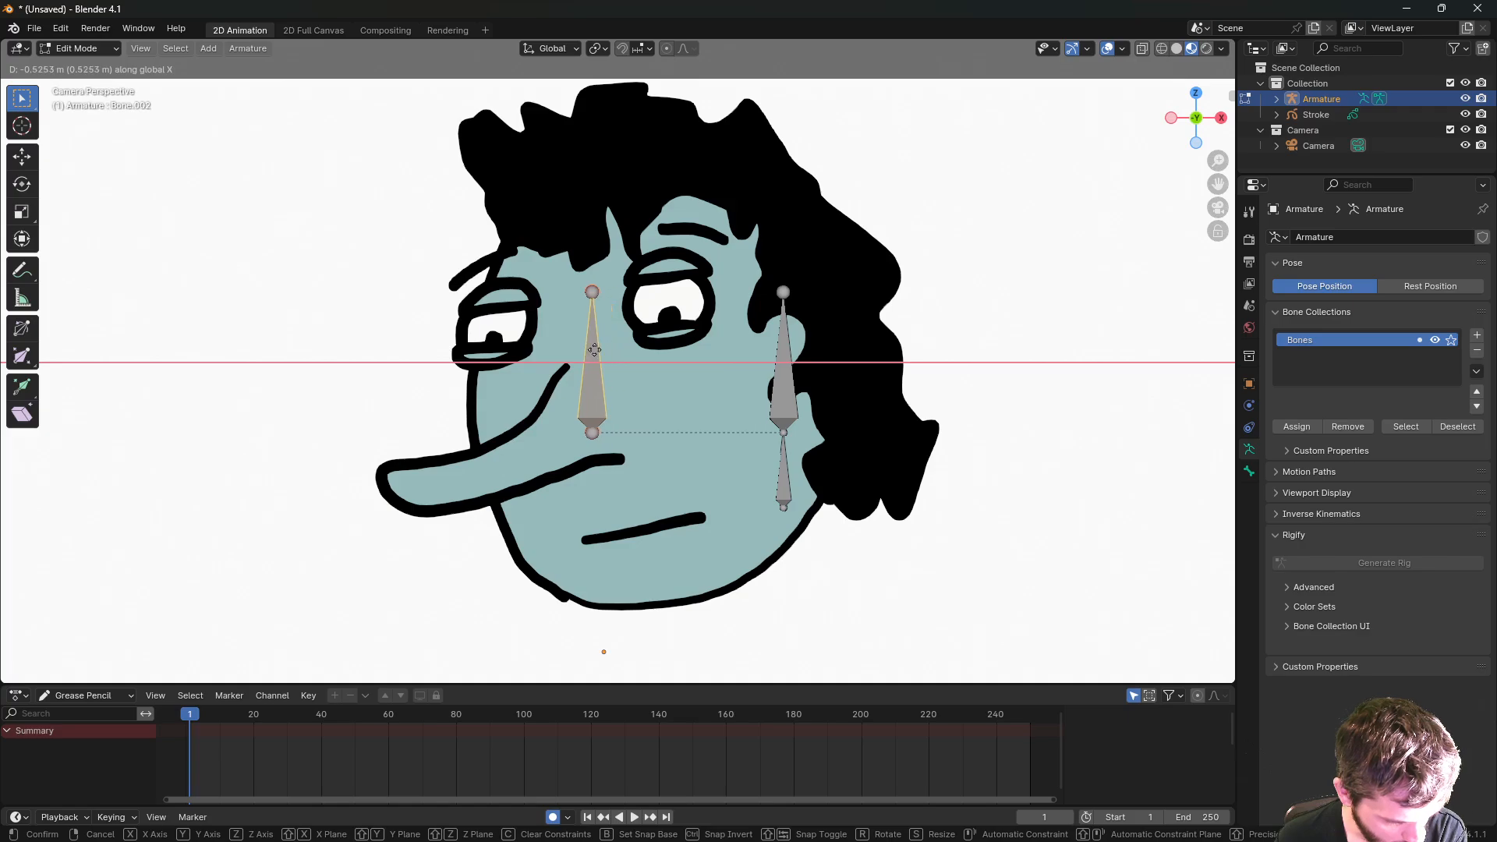
{"action": "left_click", "coordinate": [593, 349]}
{"action": "left_click", "coordinate": [590, 293]}
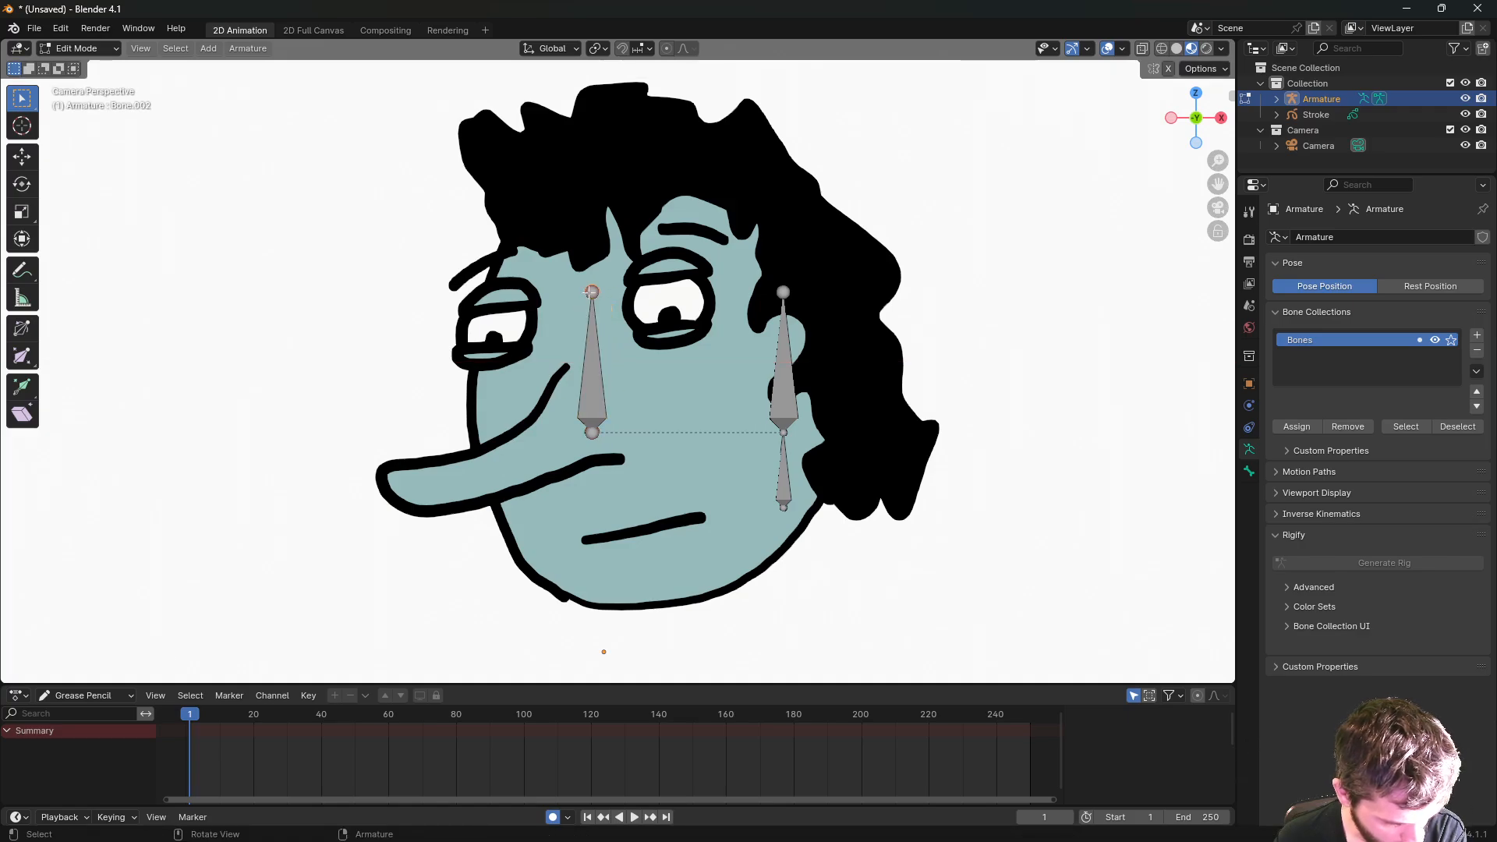
{"action": "key", "text": "g"}
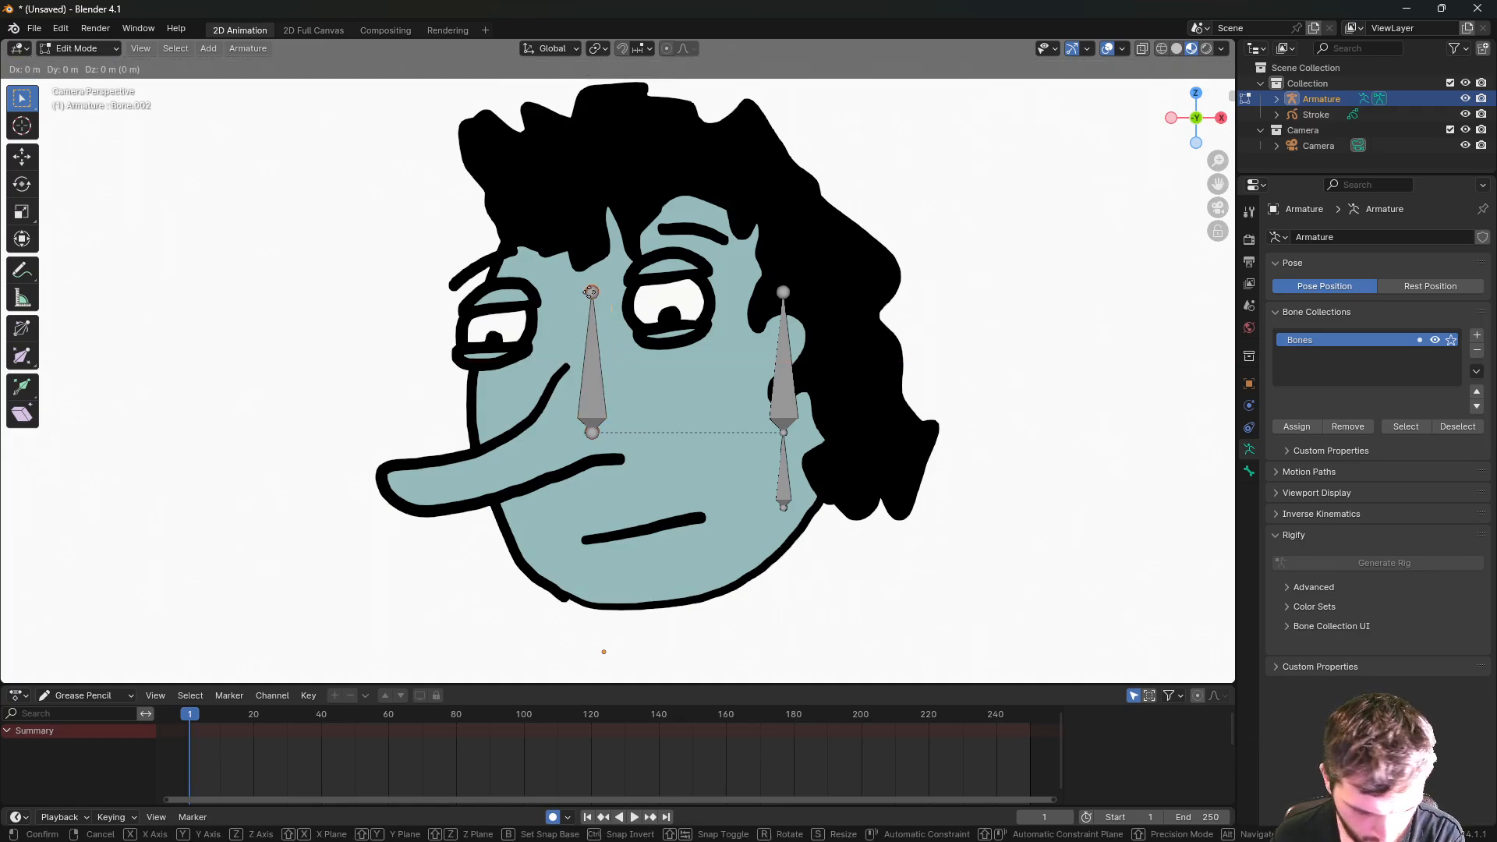
{"action": "key", "text": "y"}
{"action": "key", "text": "x"}
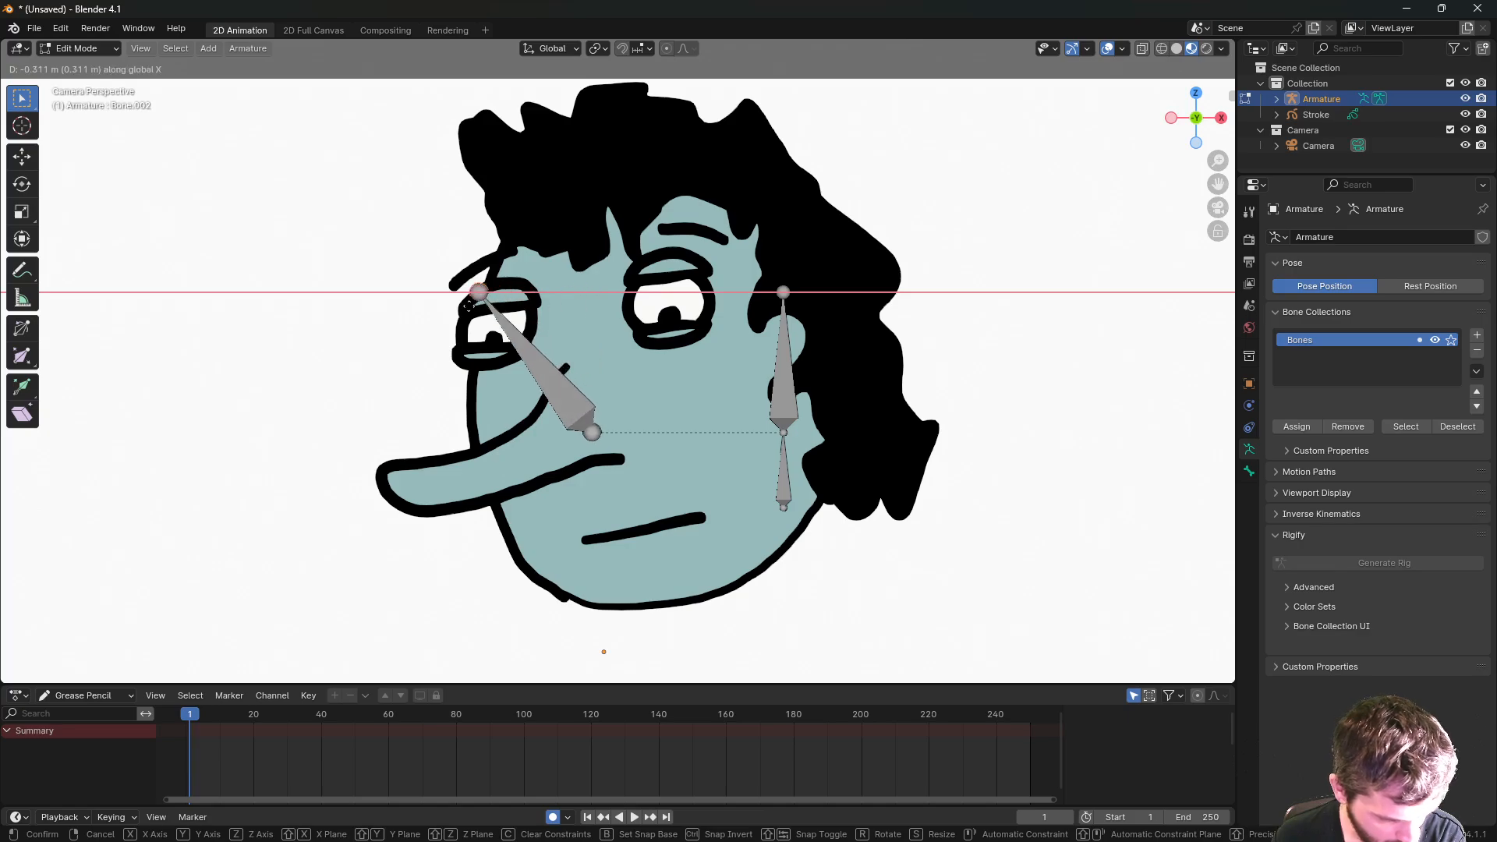
{"action": "left_click", "coordinate": [426, 314]}
{"action": "key", "text": "g"}
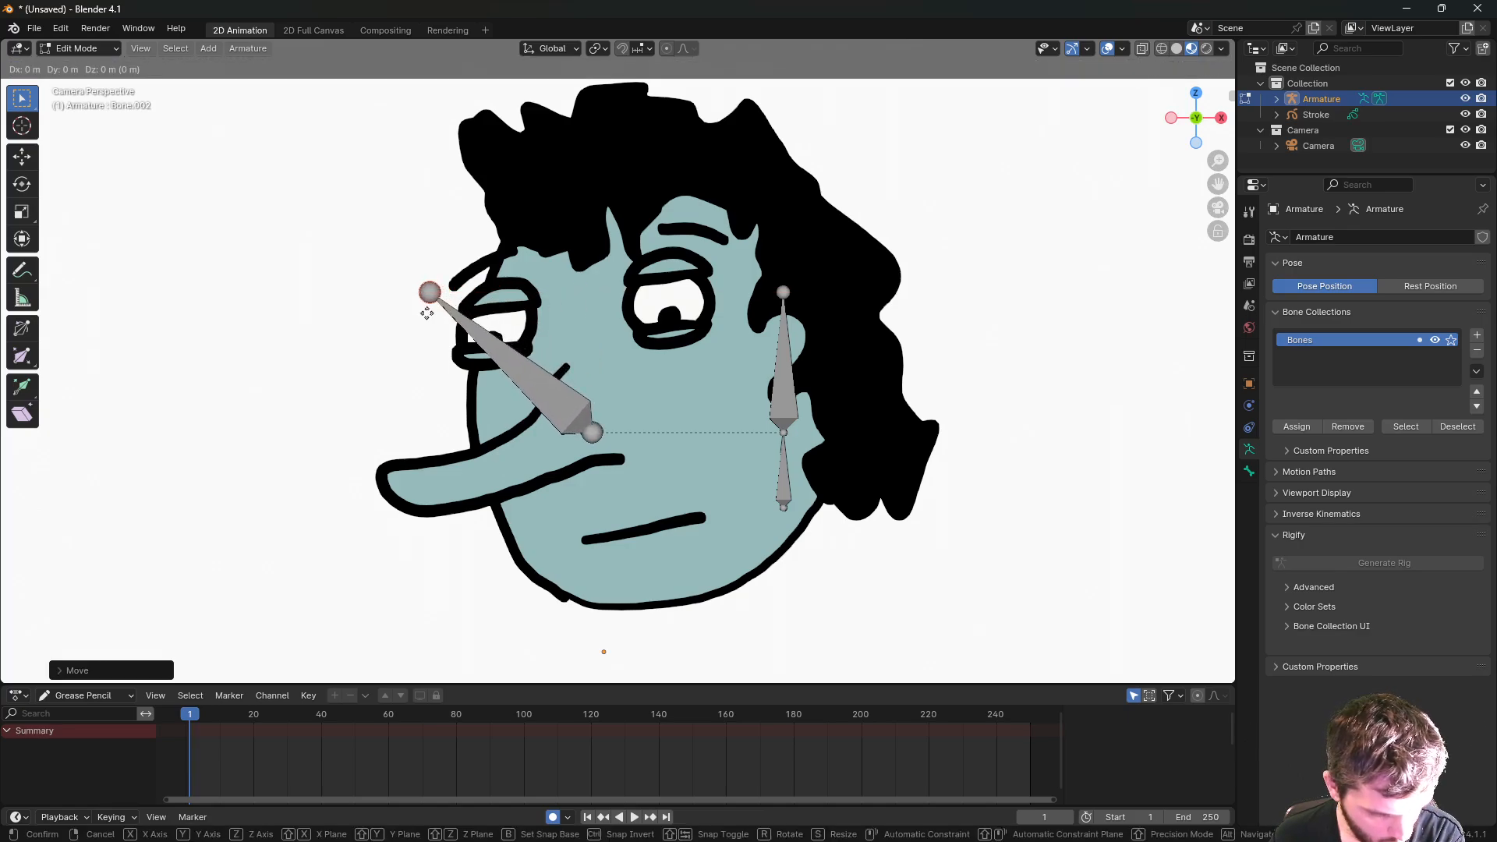
{"action": "key", "text": "z"}
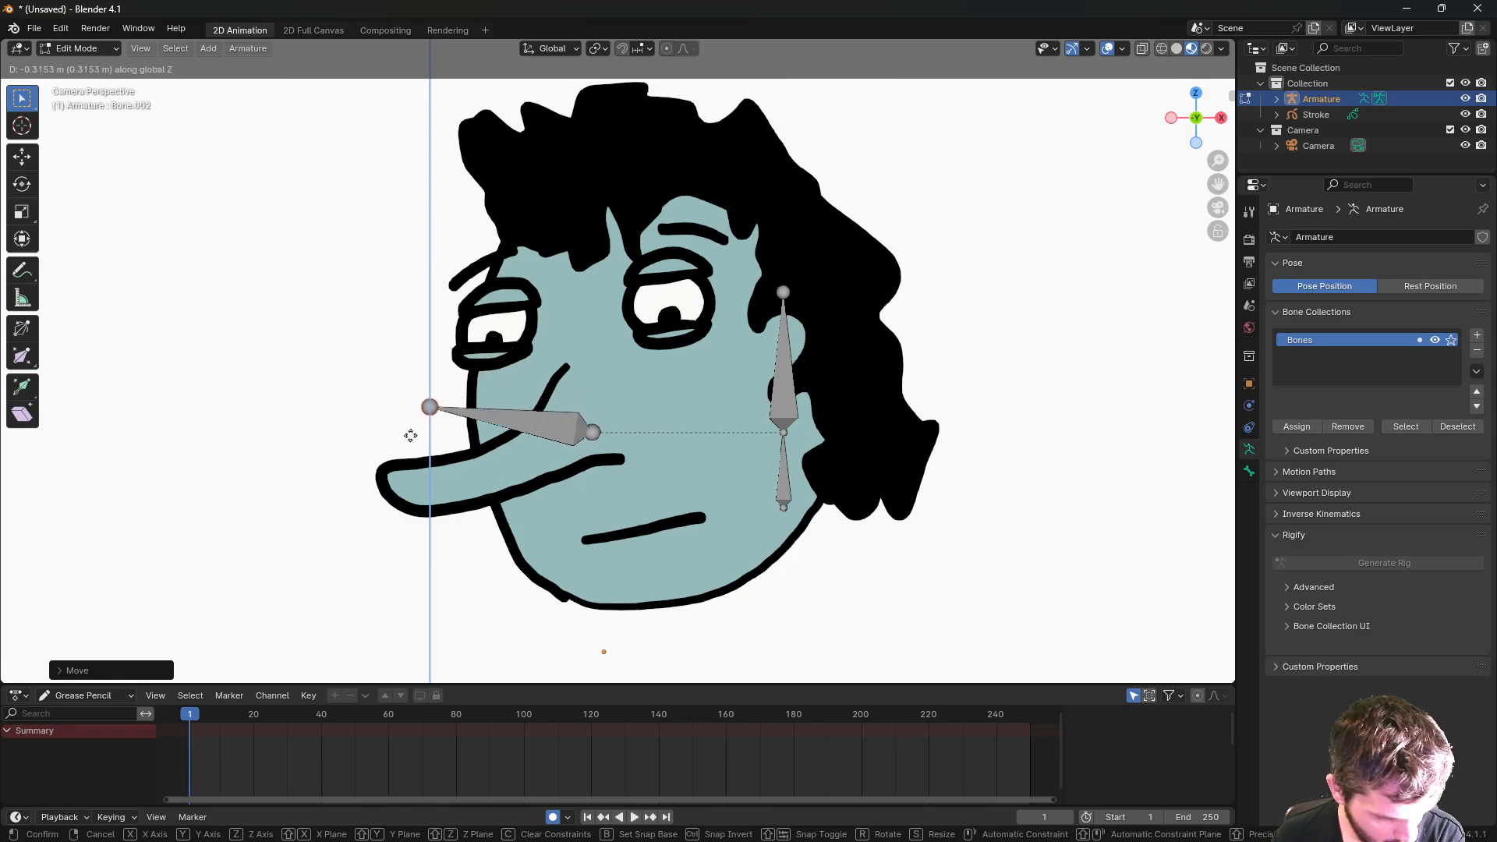
{"action": "left_click", "coordinate": [407, 500]}
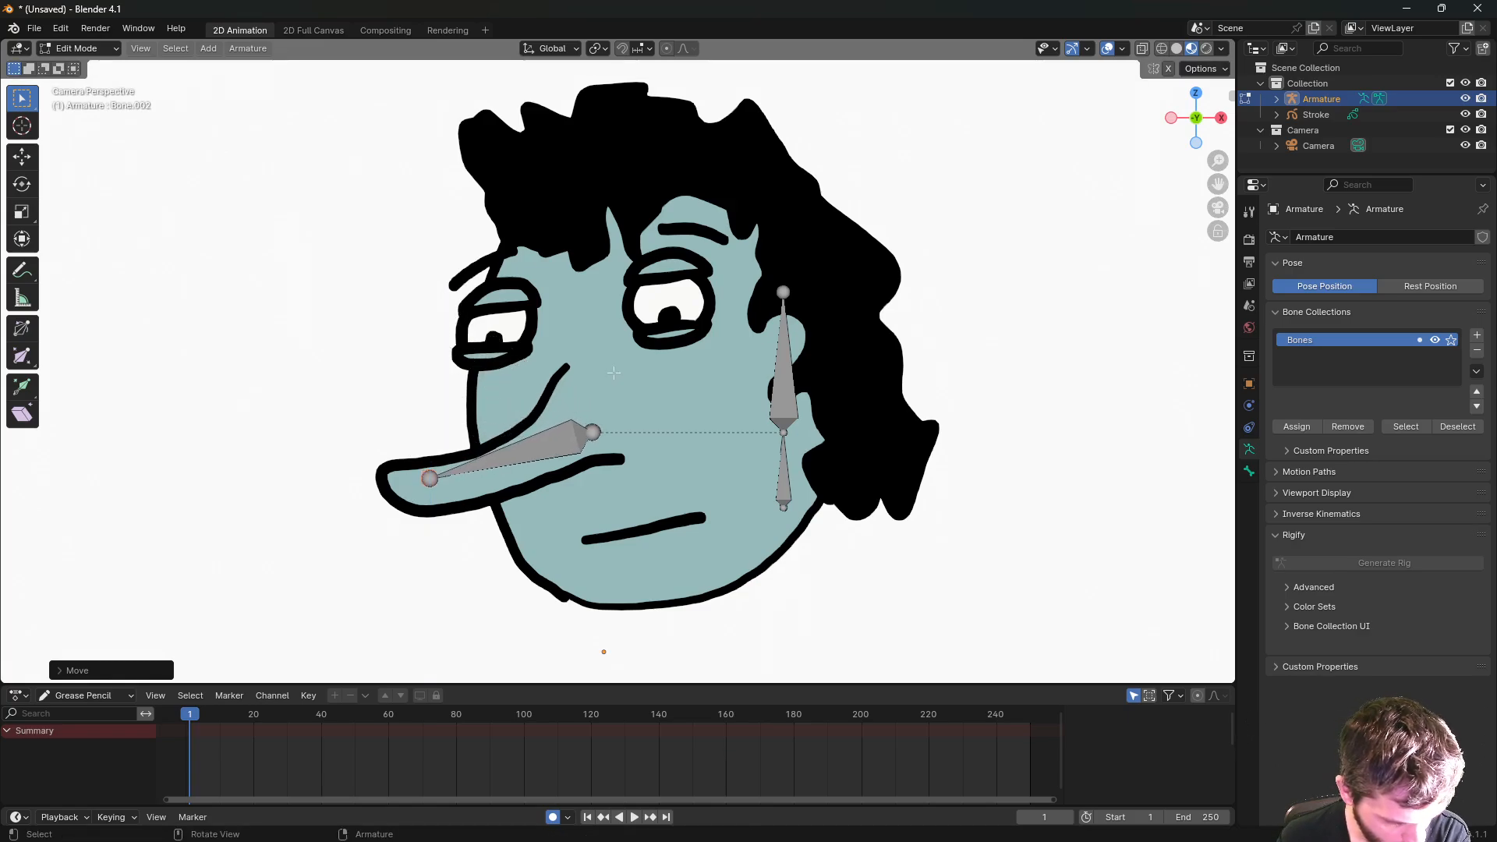
{"action": "left_click", "coordinate": [515, 453]}
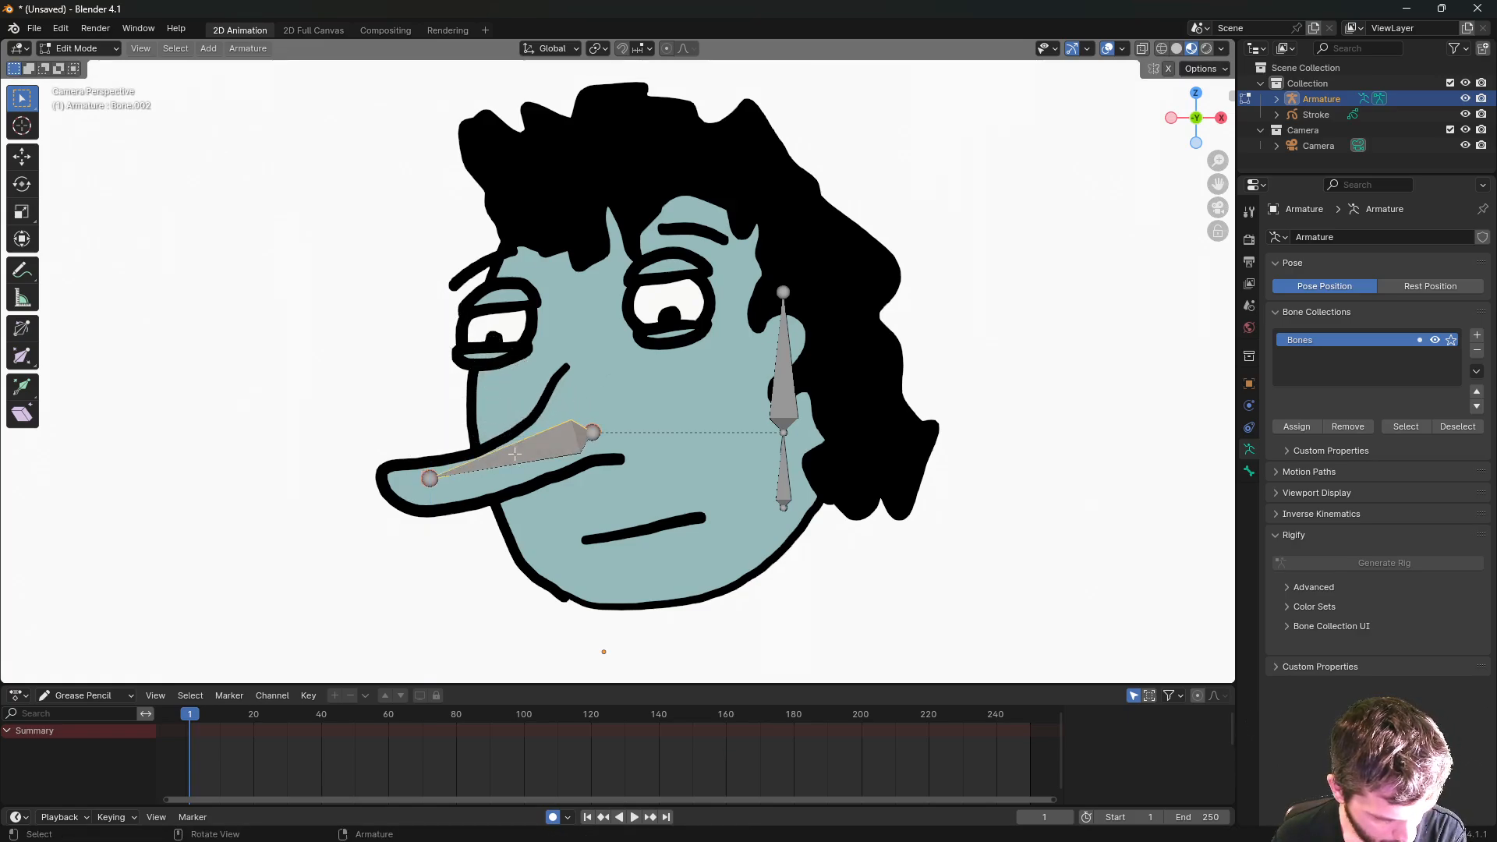
- Duplicate the upper cheek bone onto the forehead between the brows and shrink it
{"action": "left_click", "coordinate": [788, 386]}
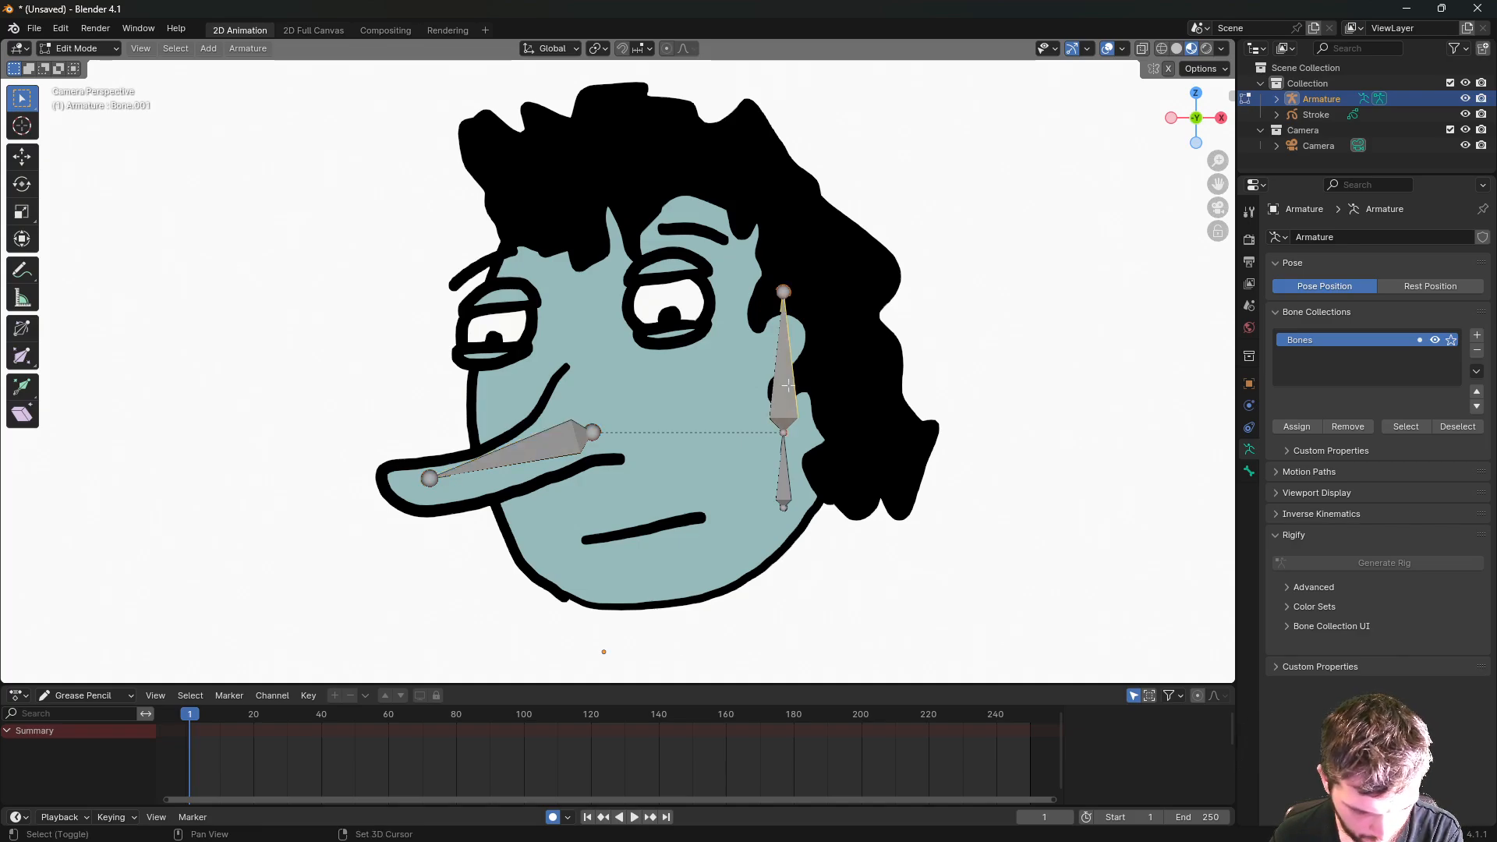
{"action": "key", "text": "shift+d"}
{"action": "key", "text": "x"}
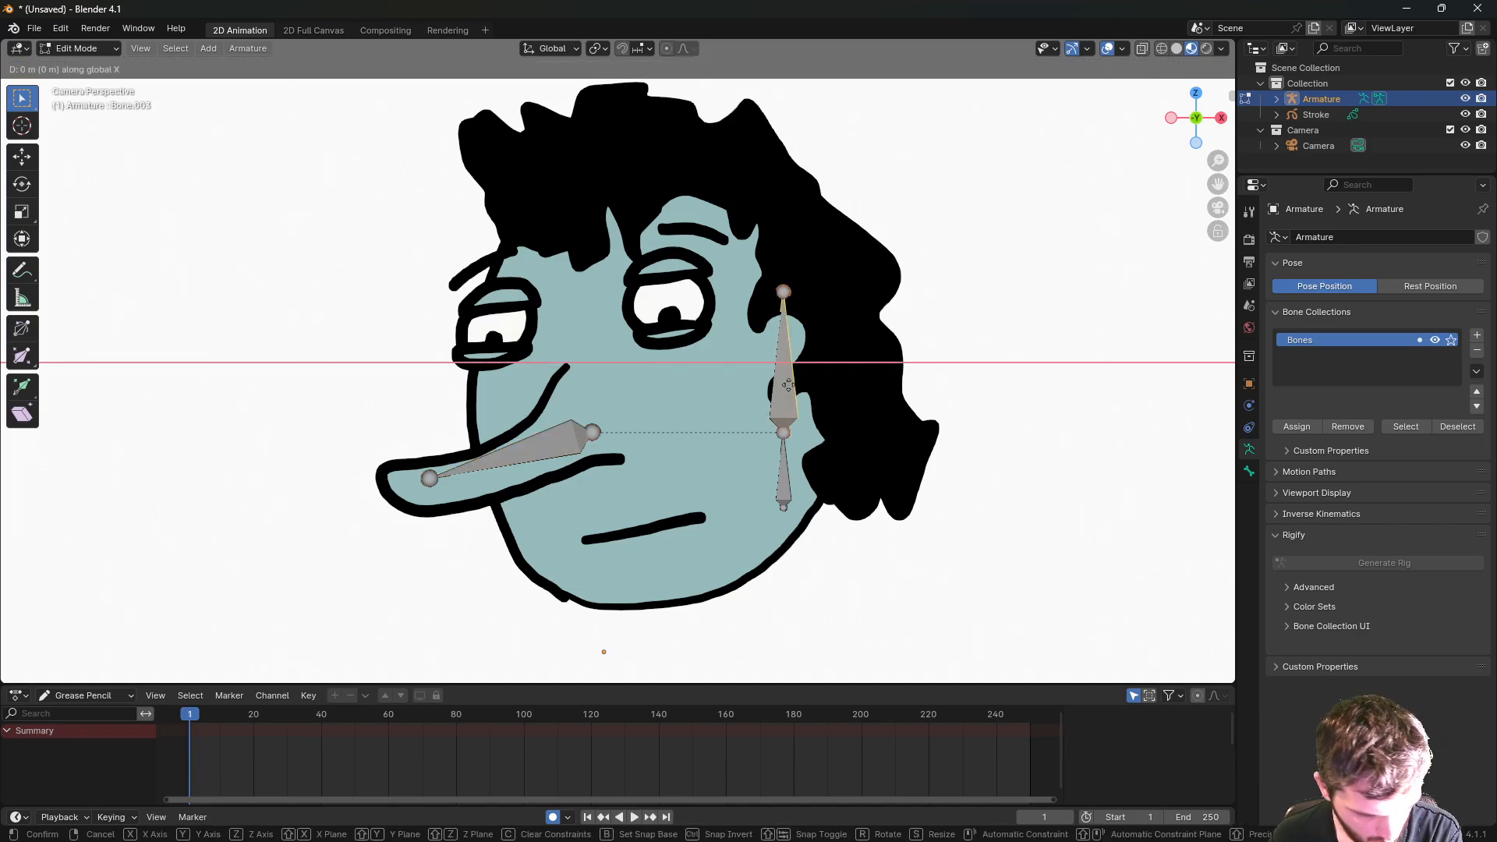
{"action": "left_click", "coordinate": [598, 389]}
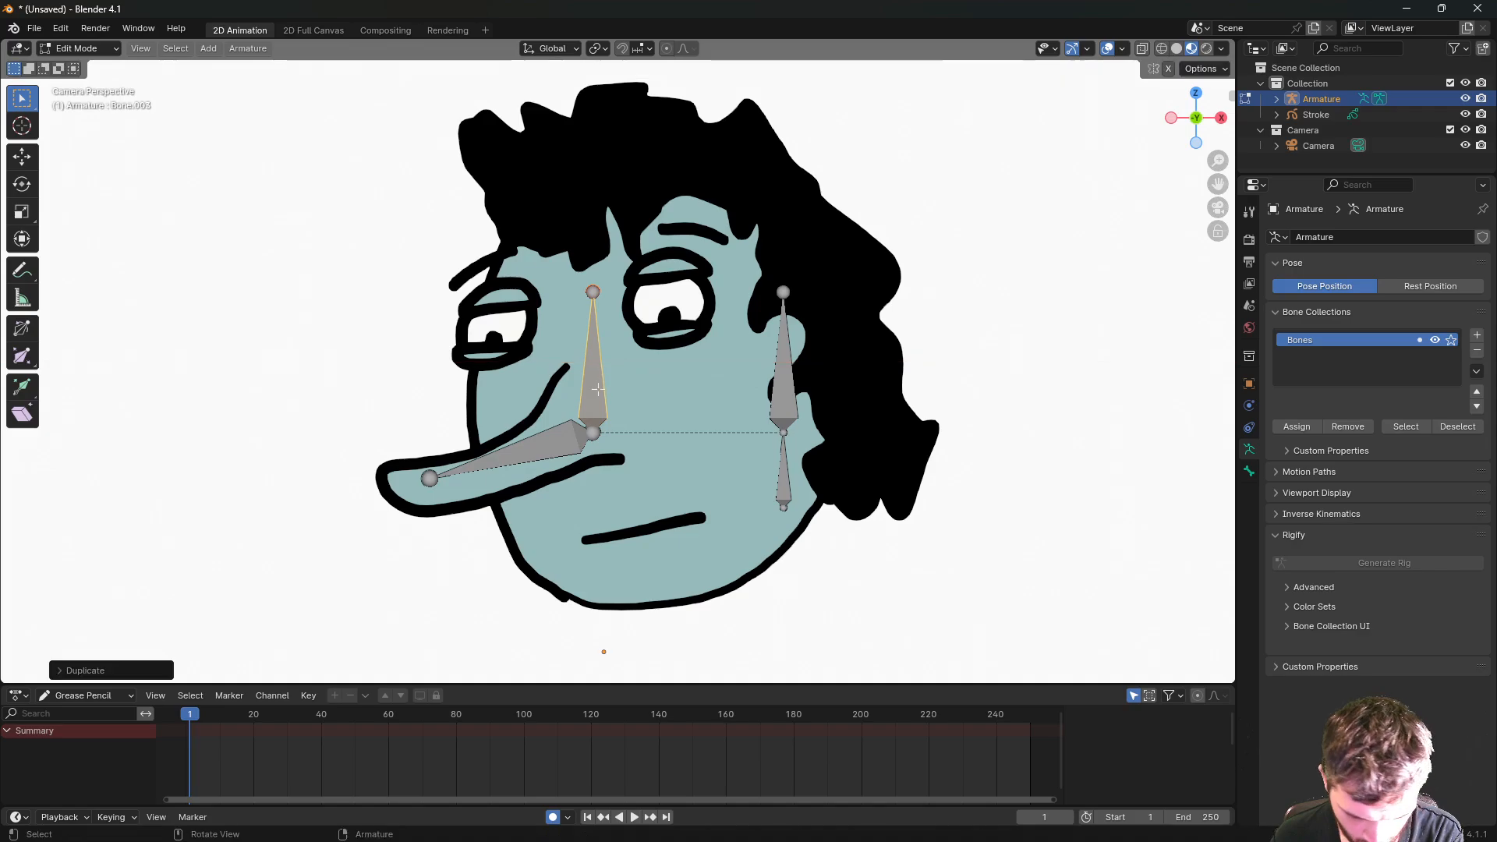
{"action": "key", "text": "g"}
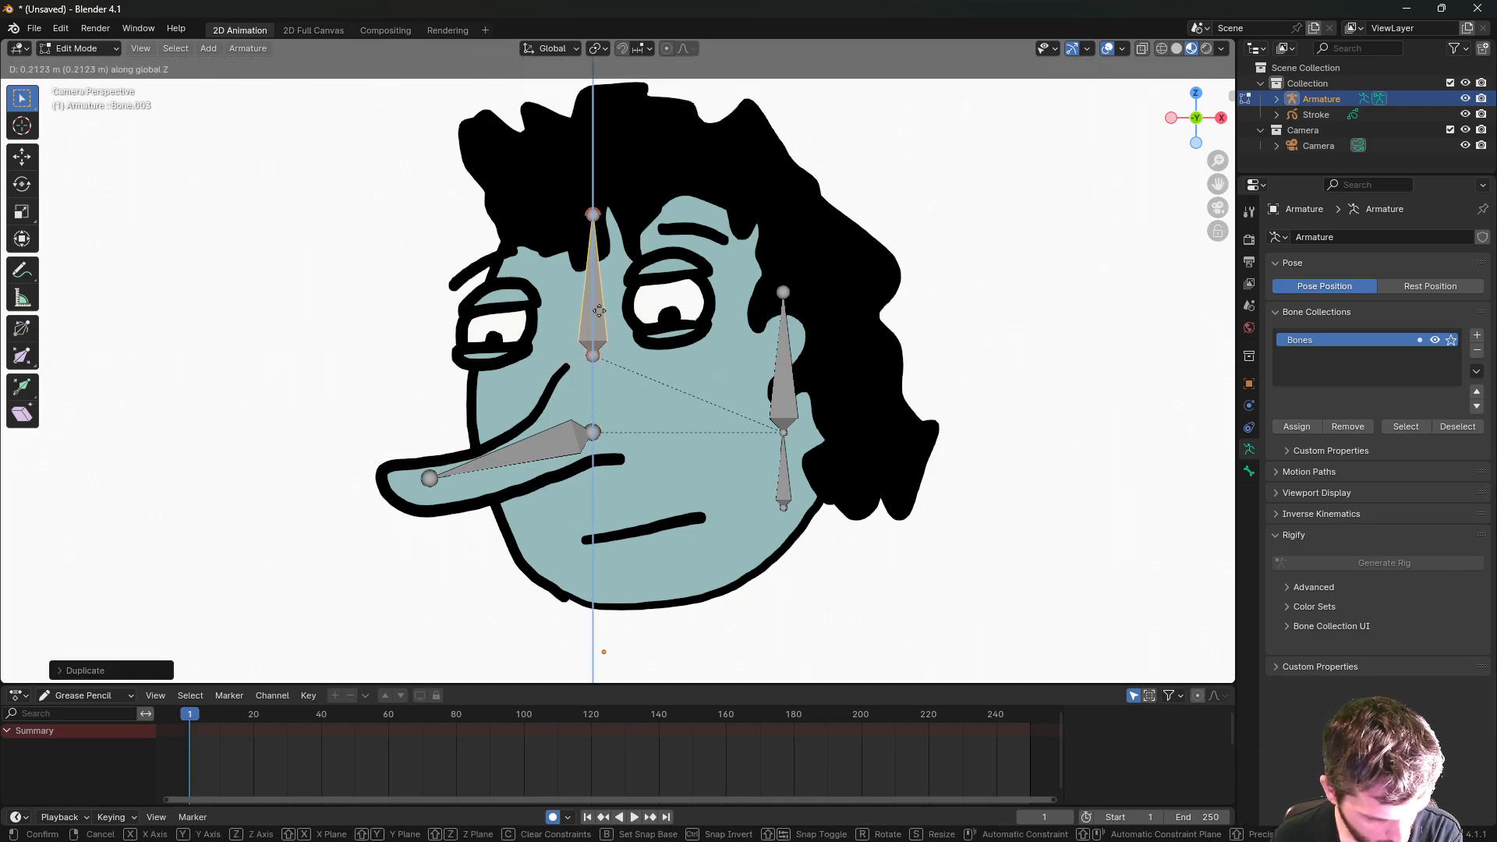
{"action": "left_click", "coordinate": [598, 299]}
{"action": "key", "text": "s"}
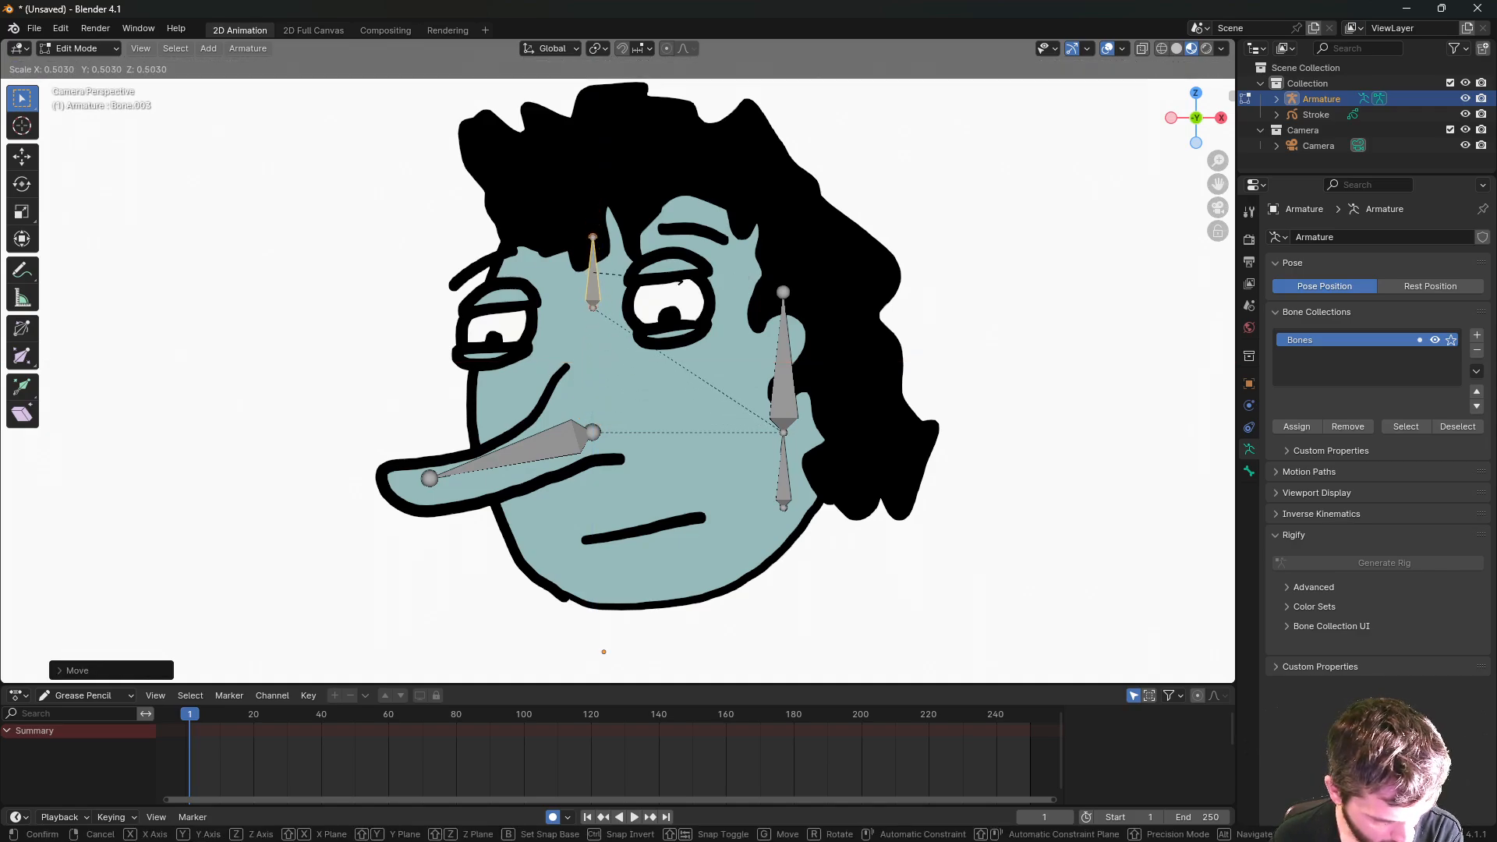
{"action": "left_click", "coordinate": [662, 280]}
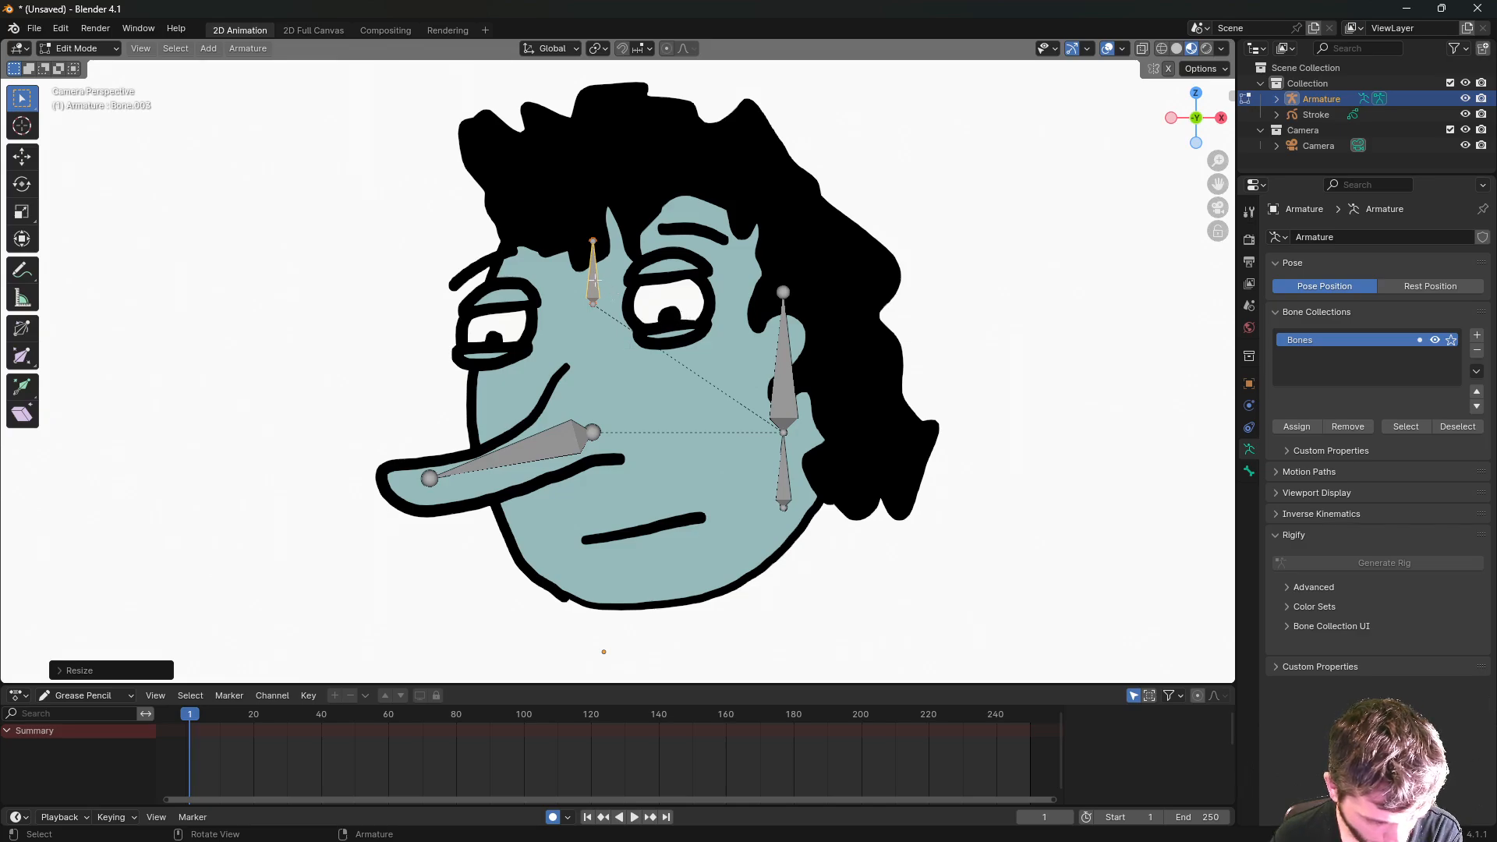
- Copy the forehead bone along X onto each eyebrow, raising the right one slightly
{"action": "key", "text": "shift+d"}
{"action": "key", "text": "x"}
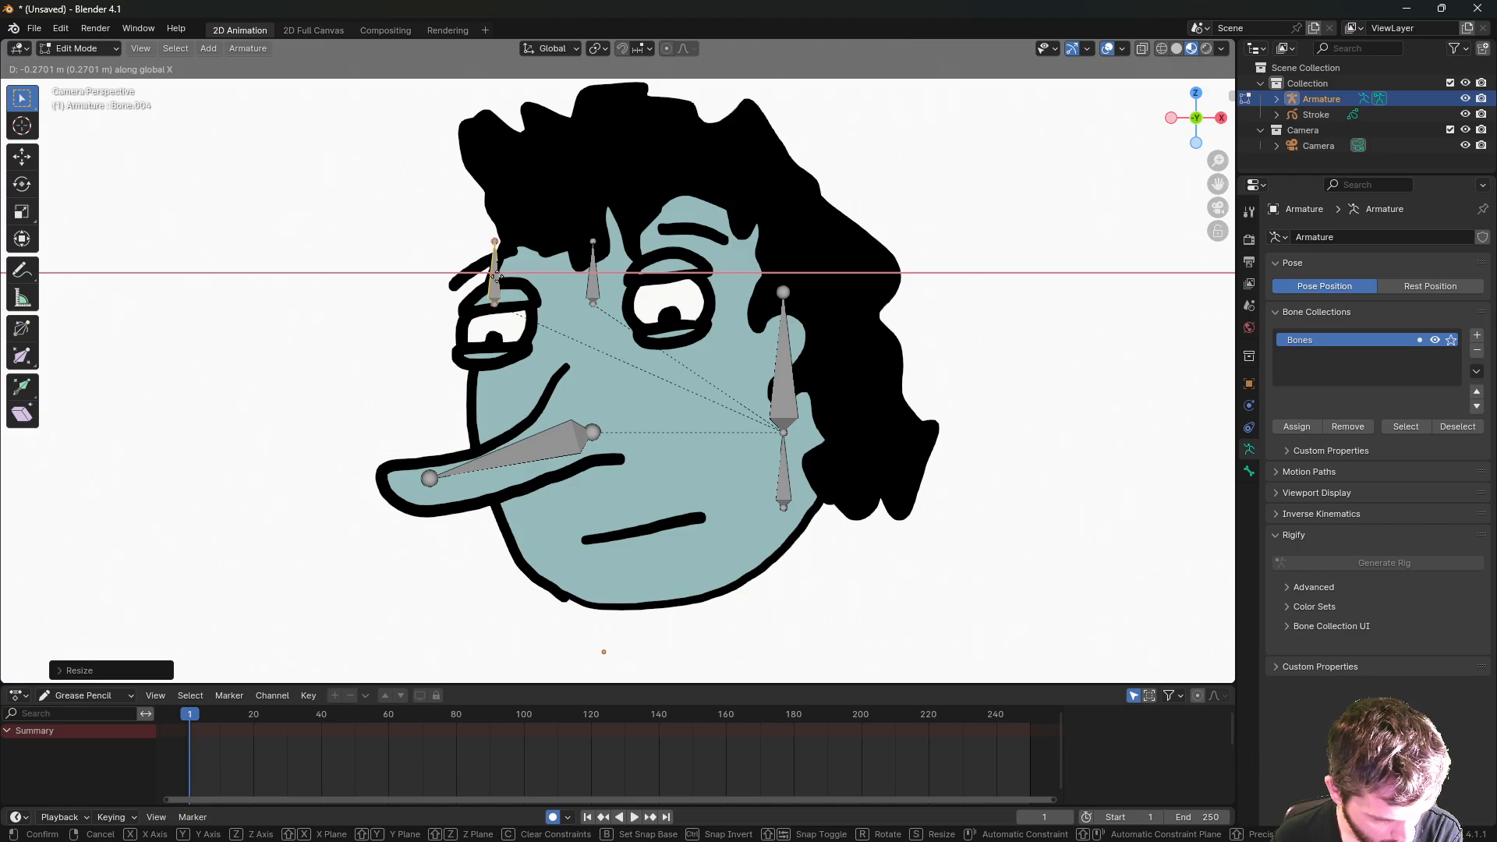
{"action": "left_click", "coordinate": [497, 277]}
{"action": "key", "text": "shift+d"}
{"action": "key", "text": "x"}
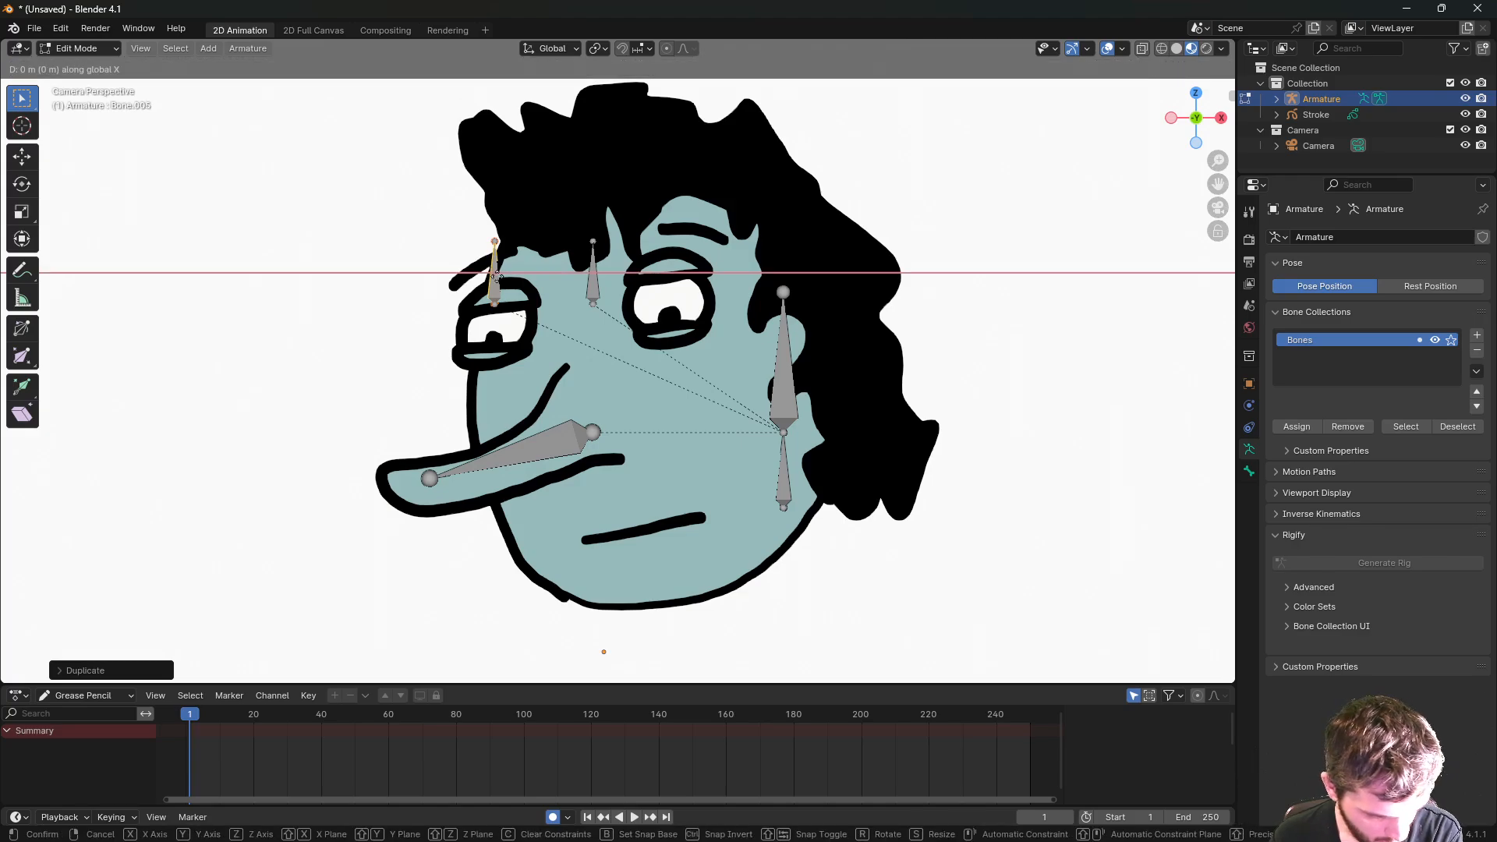
{"action": "left_click", "coordinate": [672, 255]}
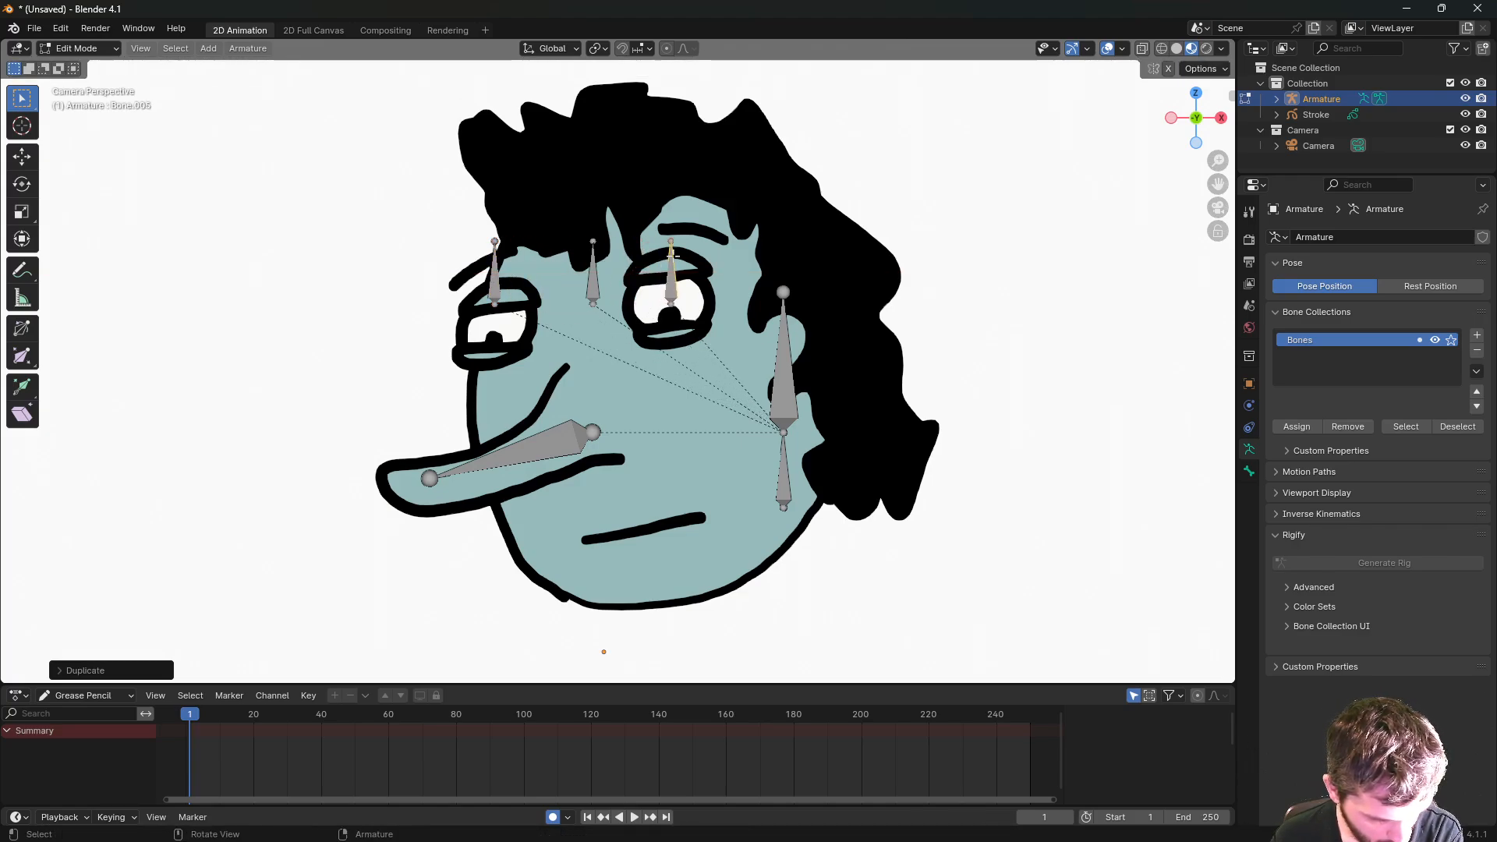
{"action": "key", "text": "g"}
{"action": "key", "text": "z"}
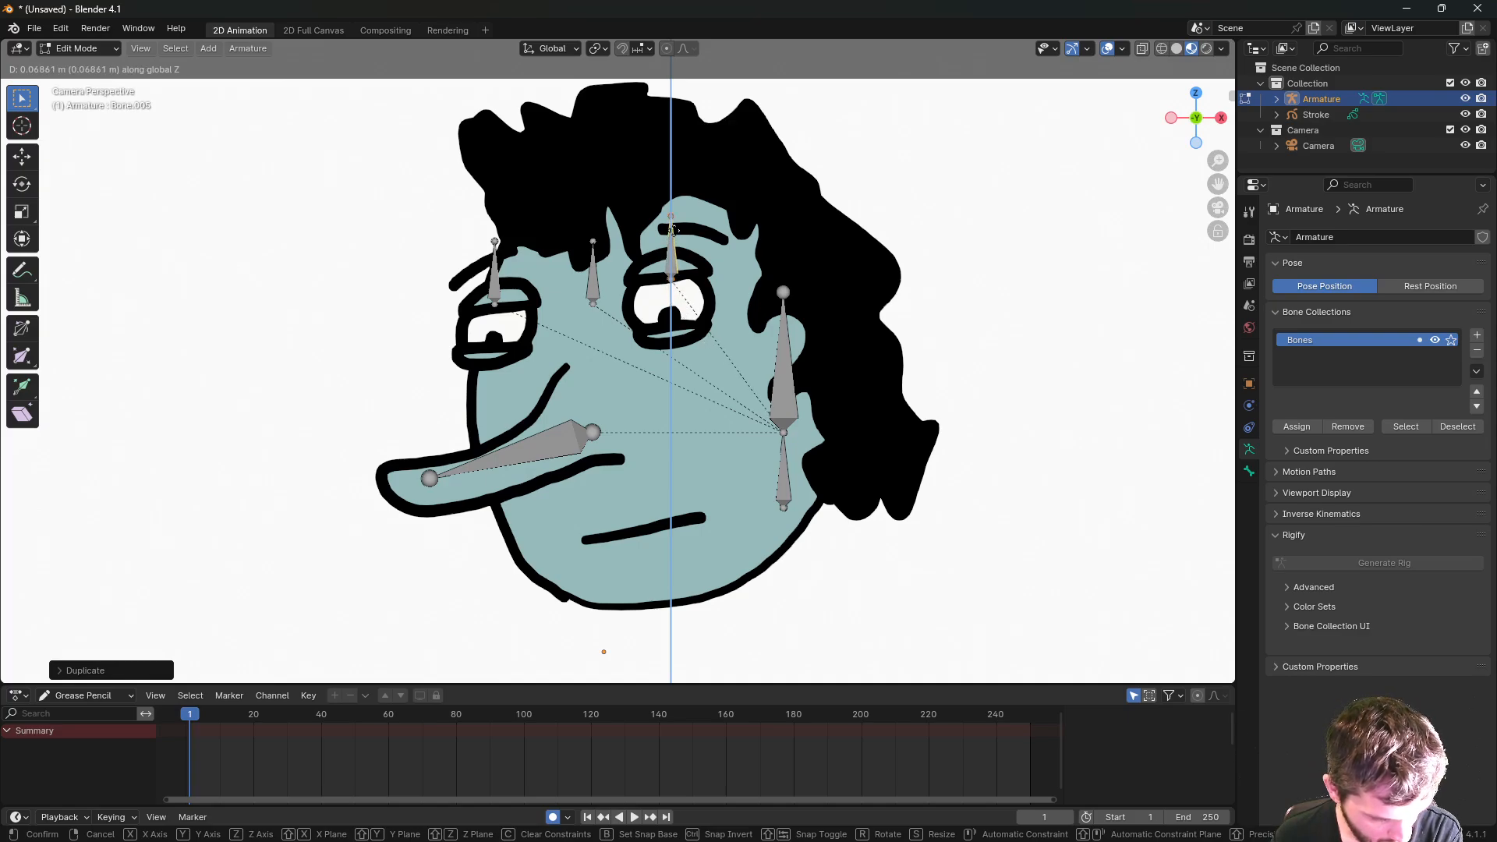
{"action": "left_click", "coordinate": [672, 231]}
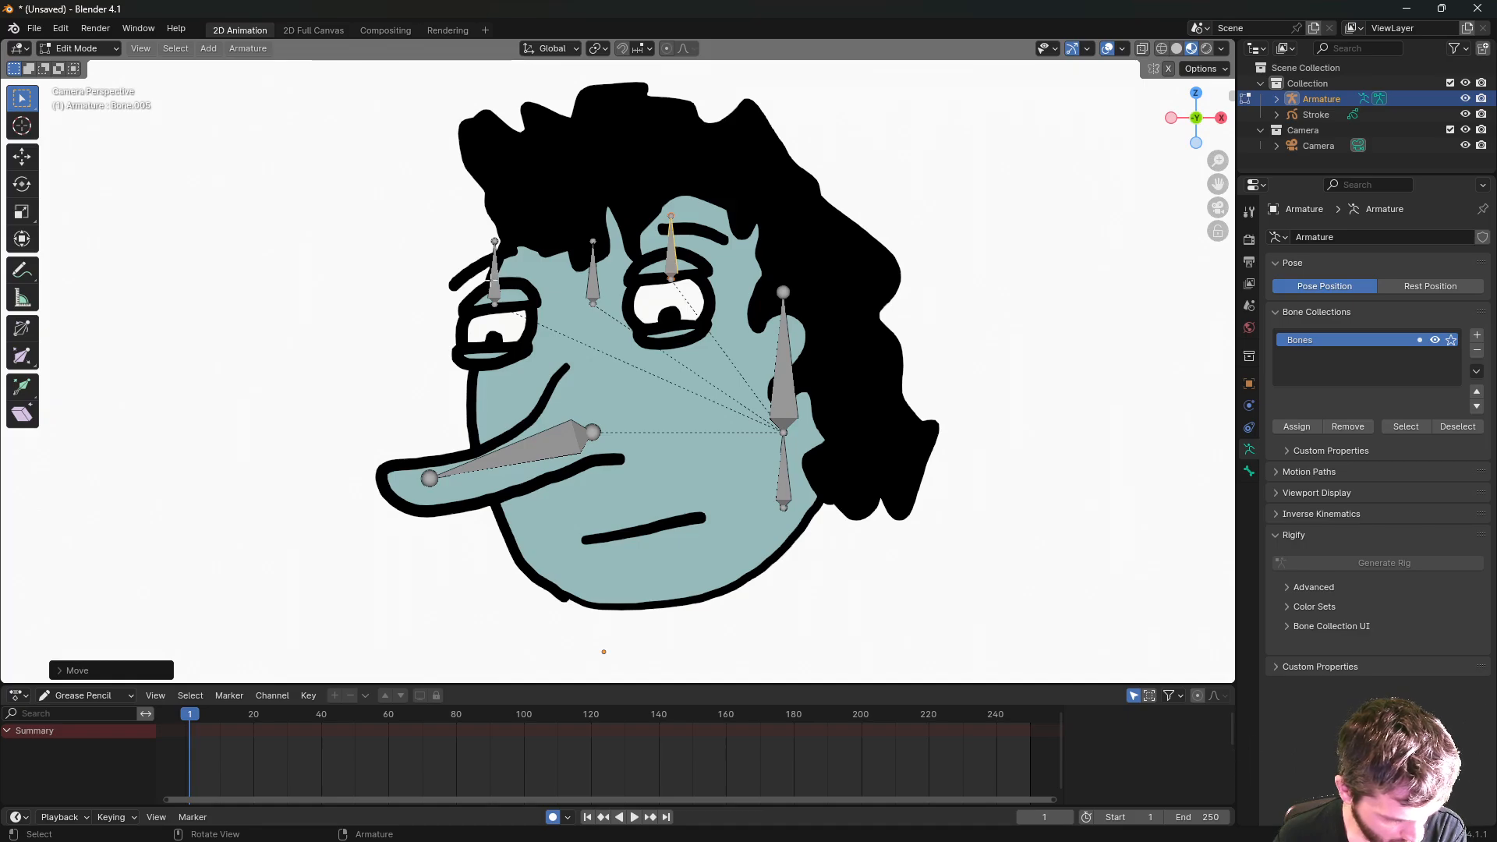
{"action": "left_click", "coordinate": [492, 273]}
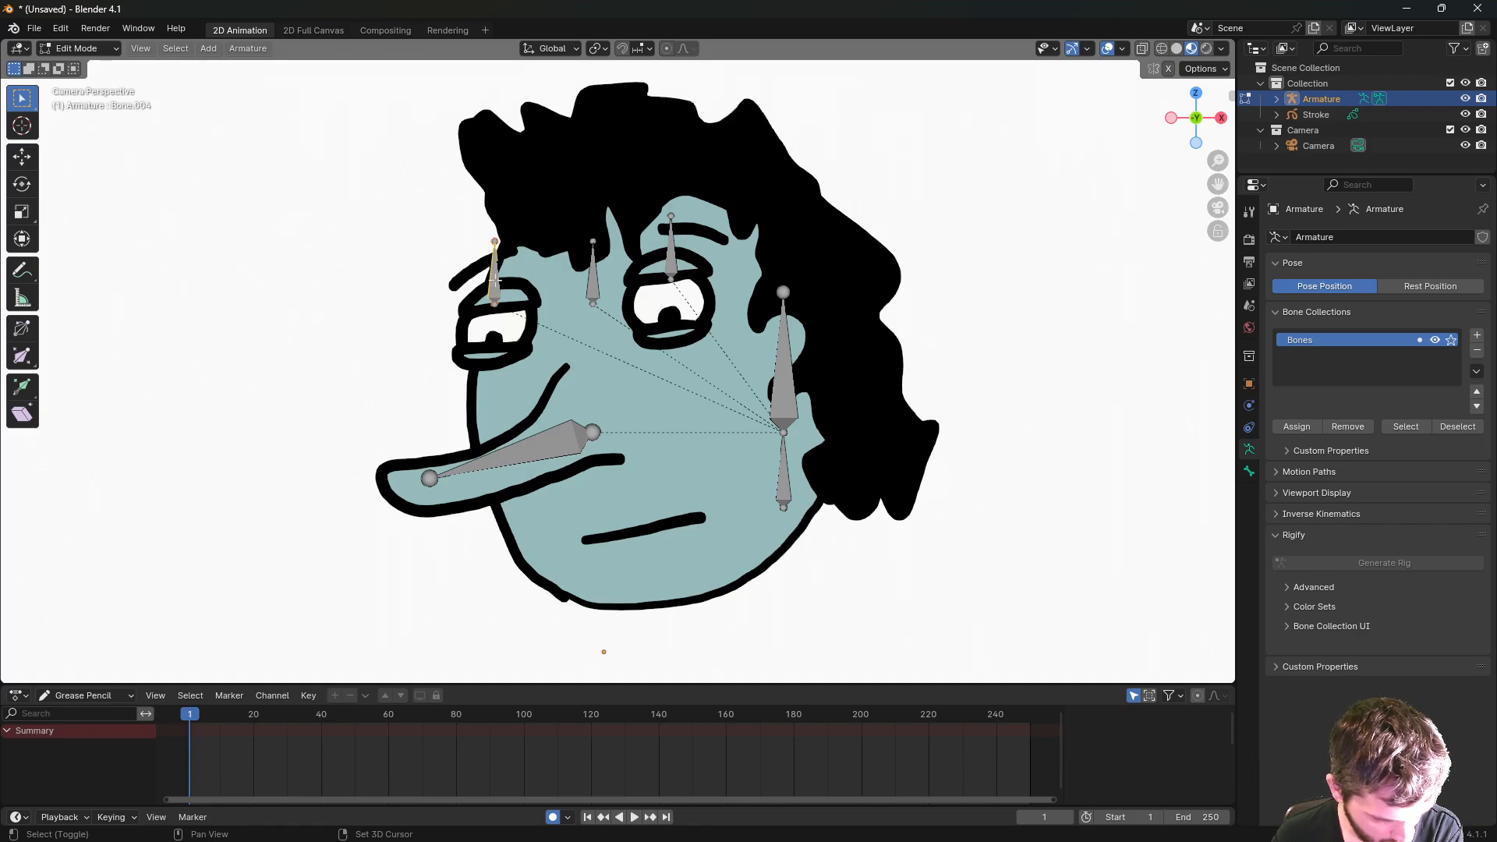
- Duplicate both eyebrow bones straight down along Z to sit over the eyes
{"action": "left_click", "coordinate": [674, 259]}
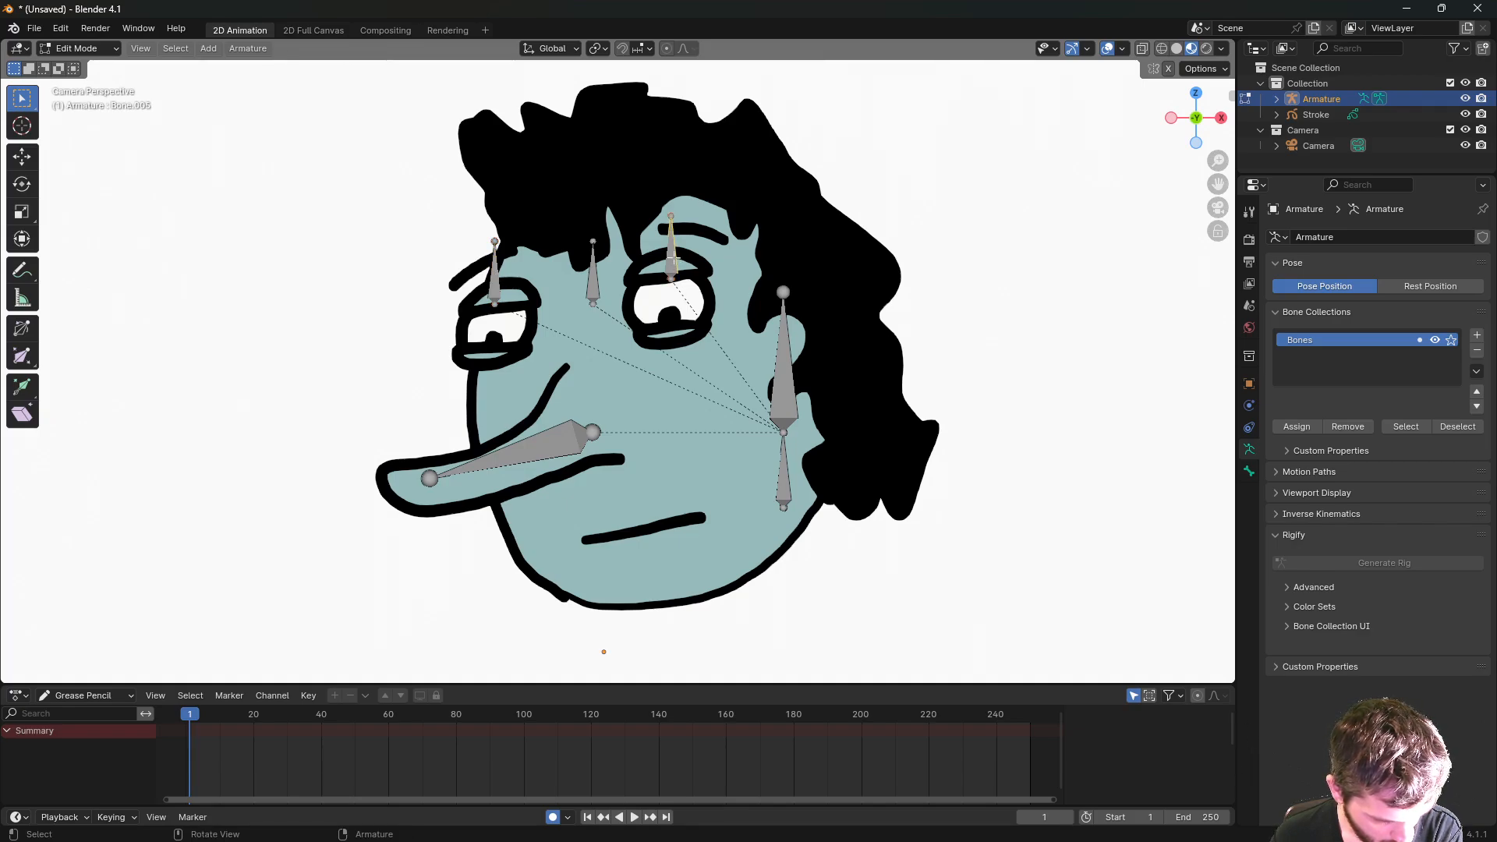
{"action": "left_click", "coordinate": [494, 278]}
{"action": "left_click", "coordinate": [670, 262]}
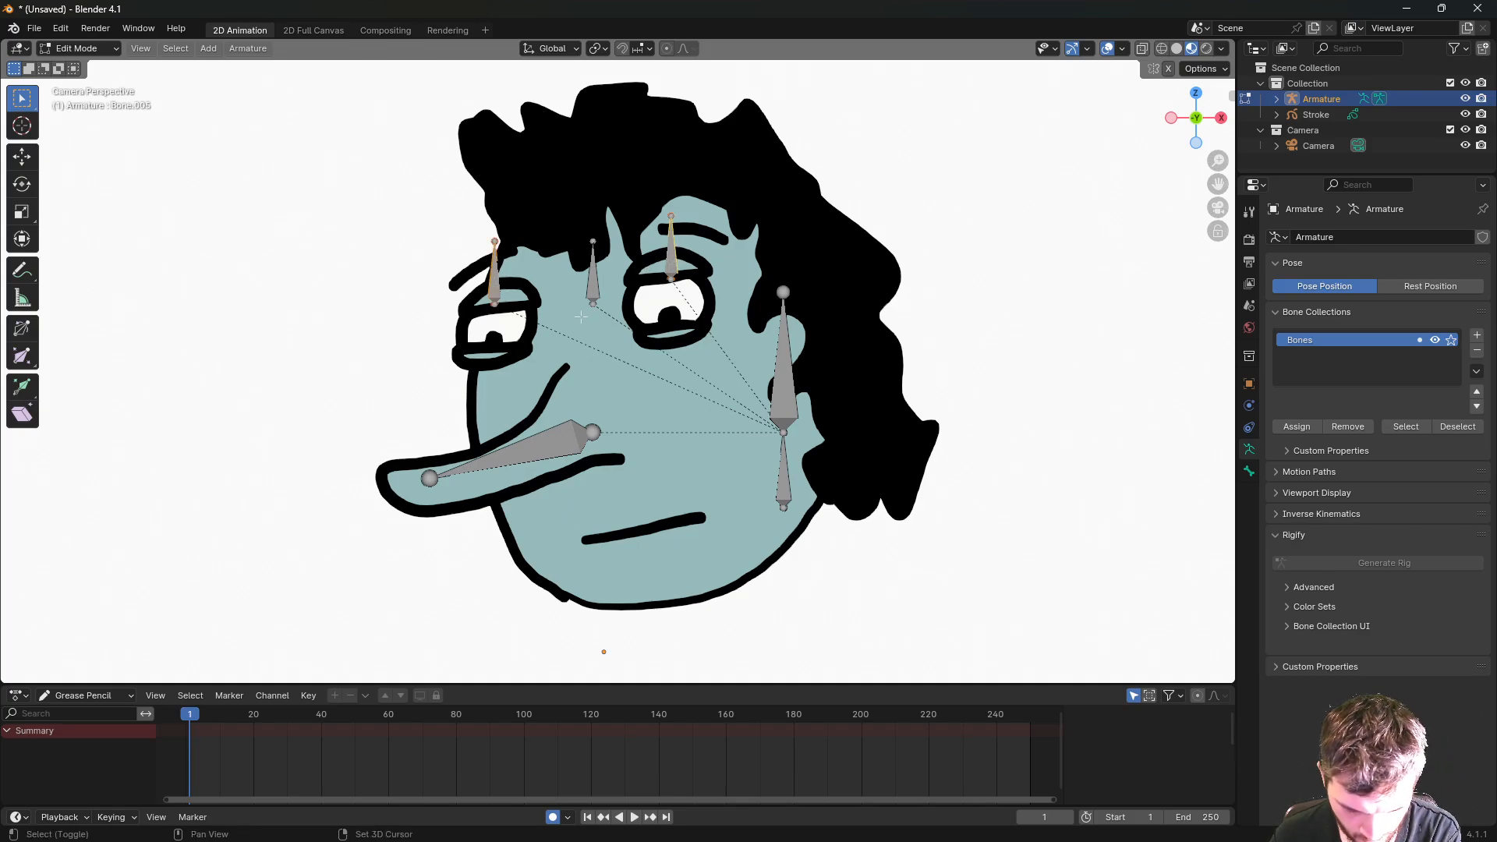
{"action": "key", "text": "shift+d"}
{"action": "key", "text": "z"}
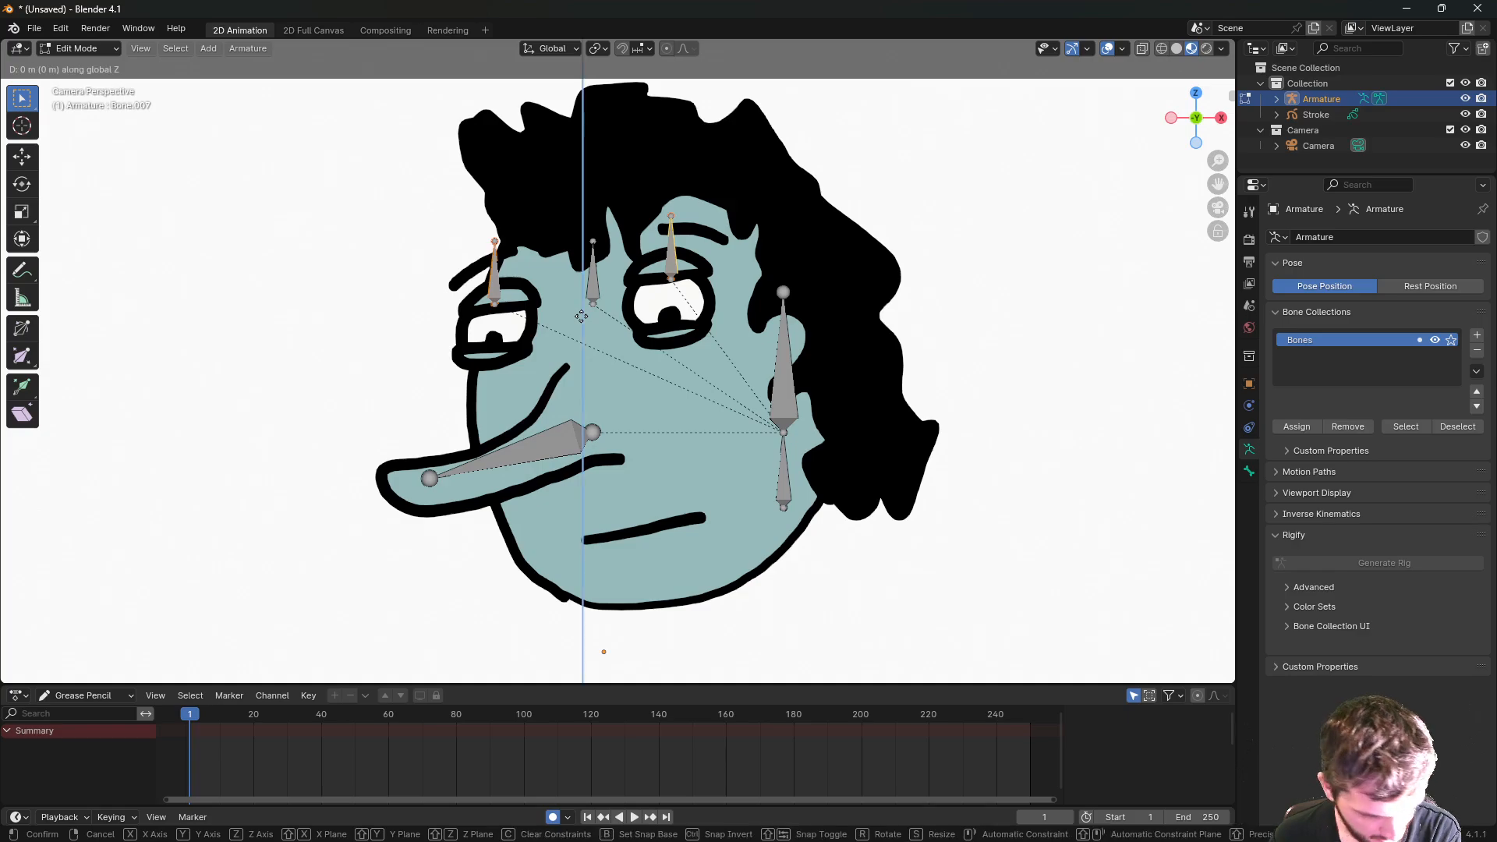
{"action": "left_click", "coordinate": [572, 401]}
- Select all four brow and eye bones, cancelling a trial scale
{"action": "left_click", "coordinate": [495, 291], "text": "shift"}
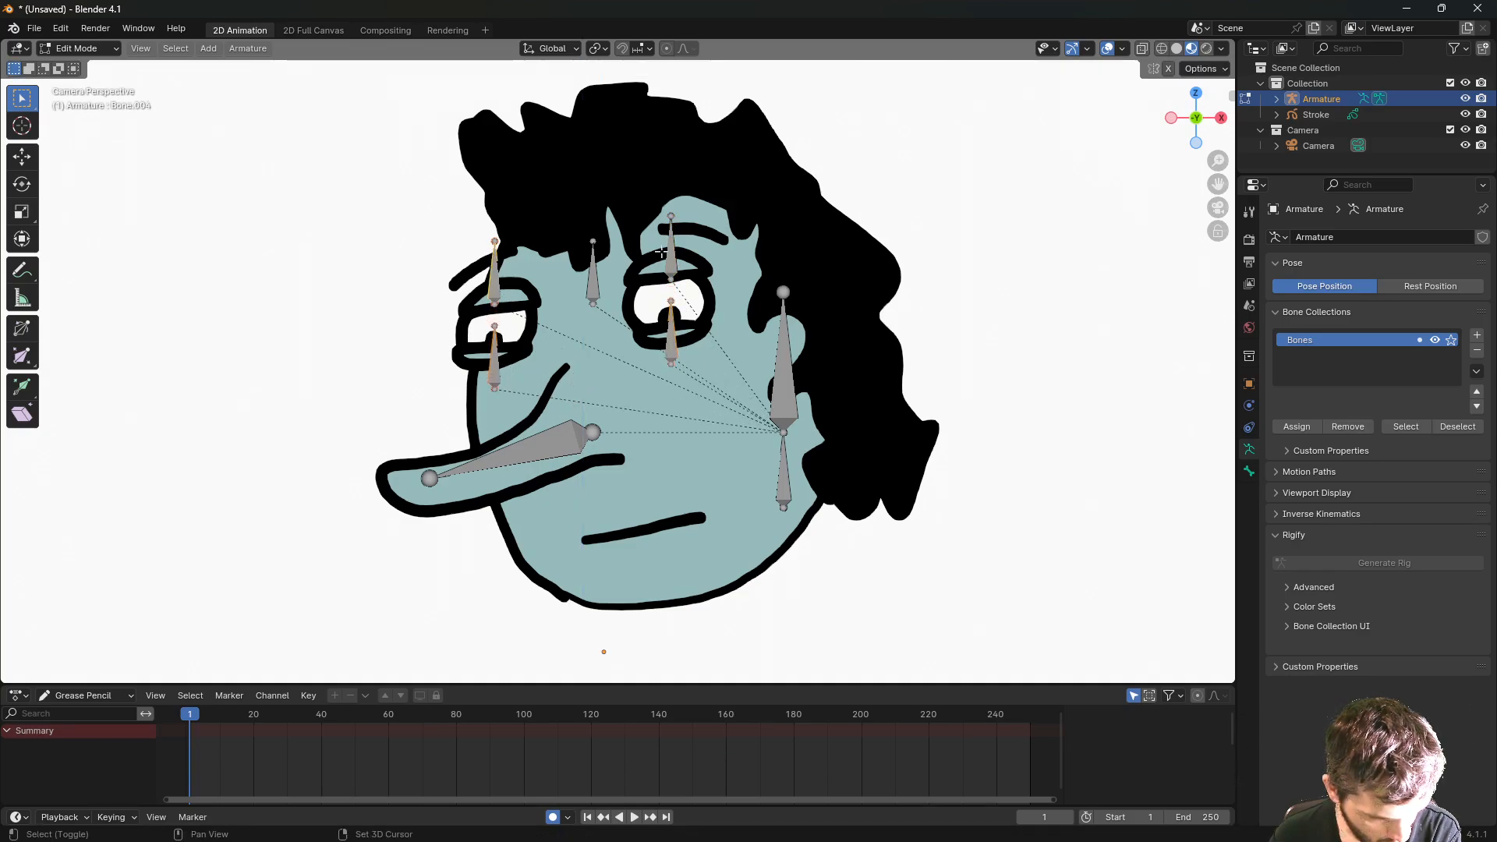
{"action": "left_click", "coordinate": [668, 253], "text": "shift"}
{"action": "key", "text": "s"}
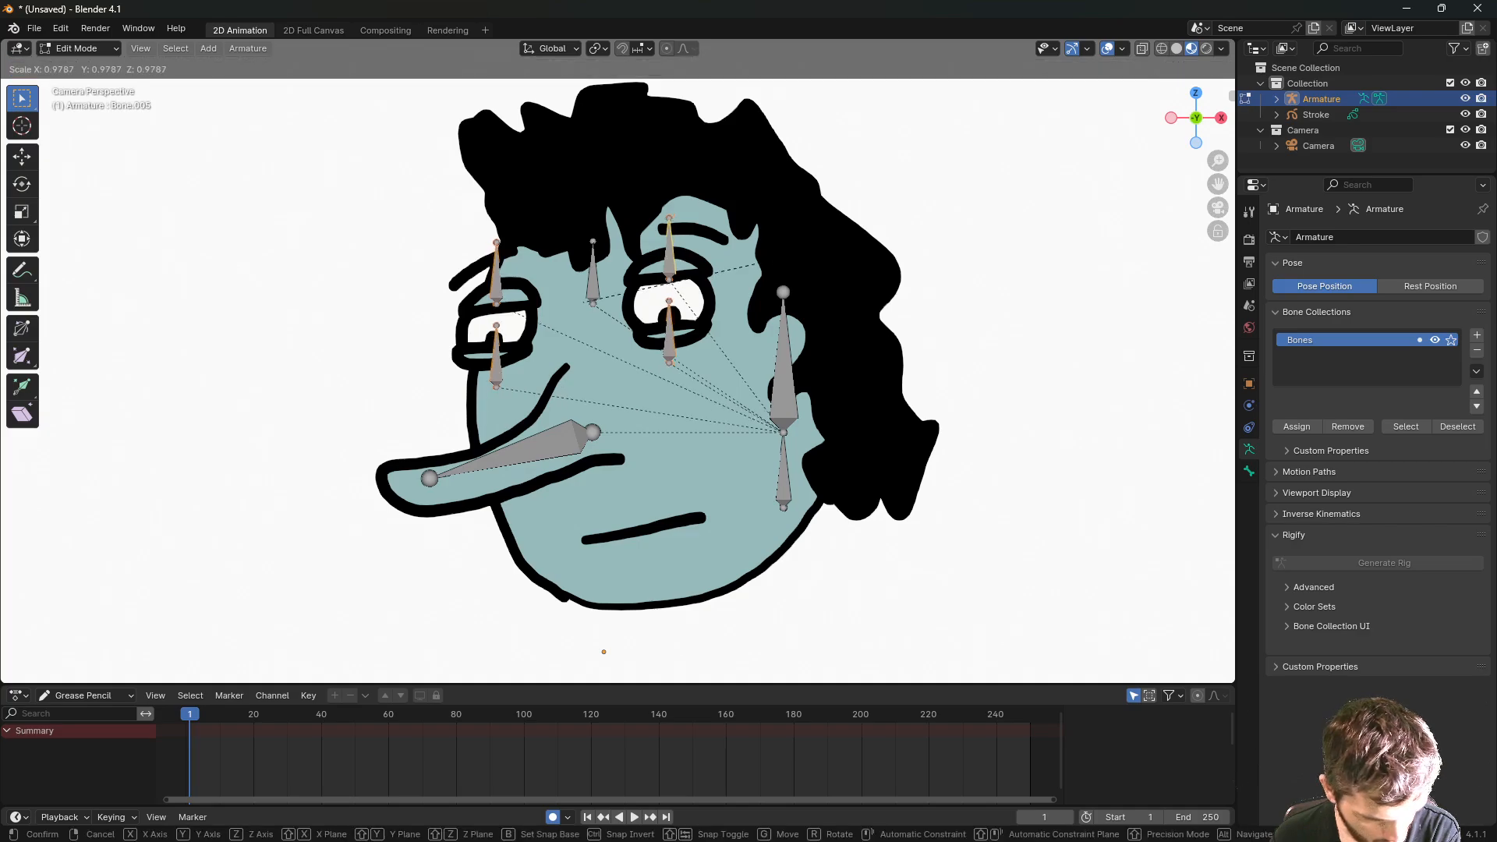
{"action": "right_click", "coordinate": [748, 260]}
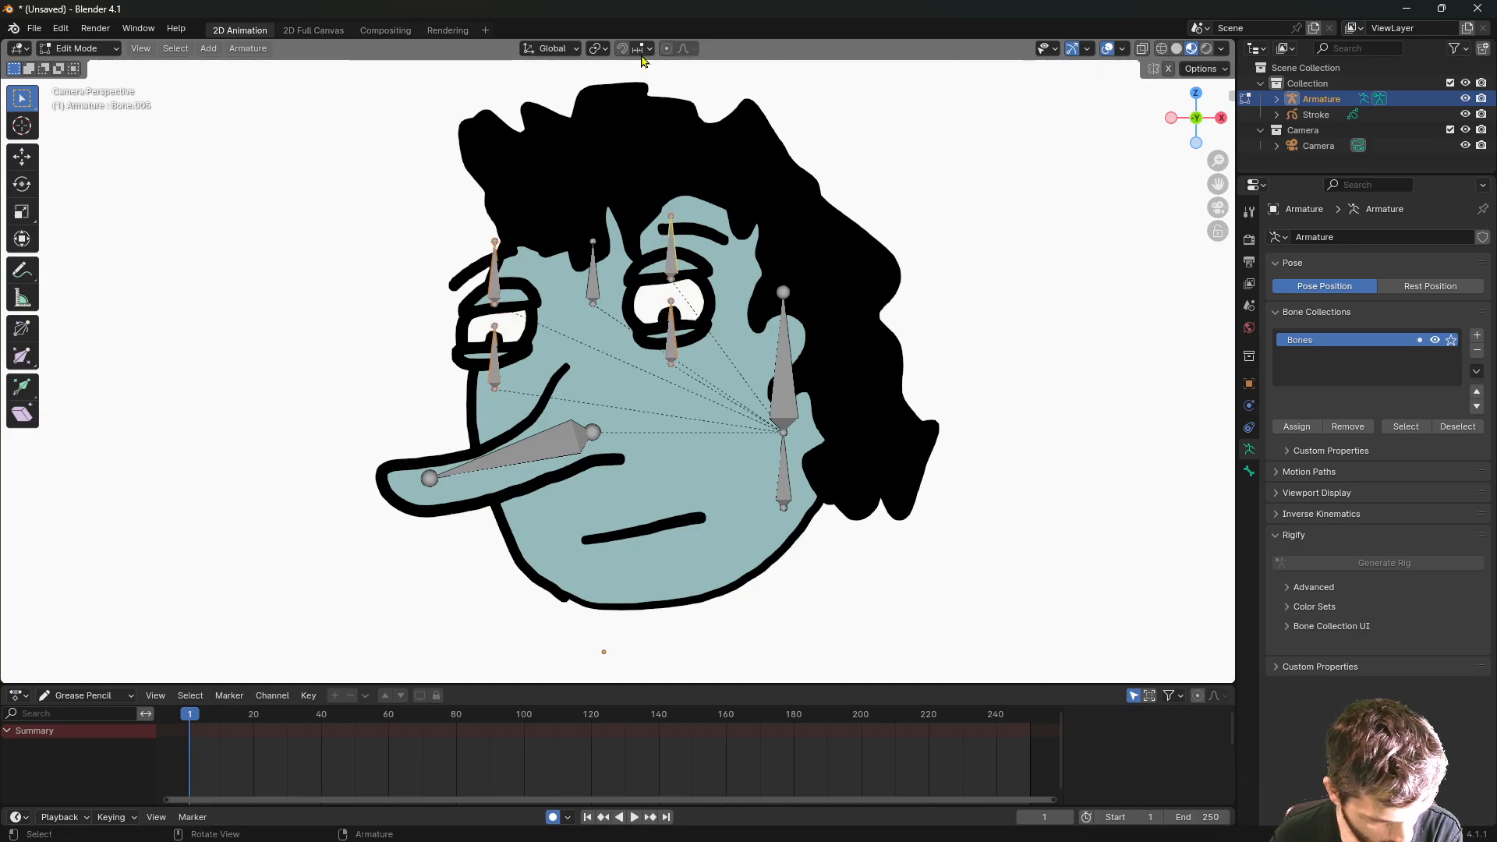
{"action": "left_click", "coordinate": [685, 50]}
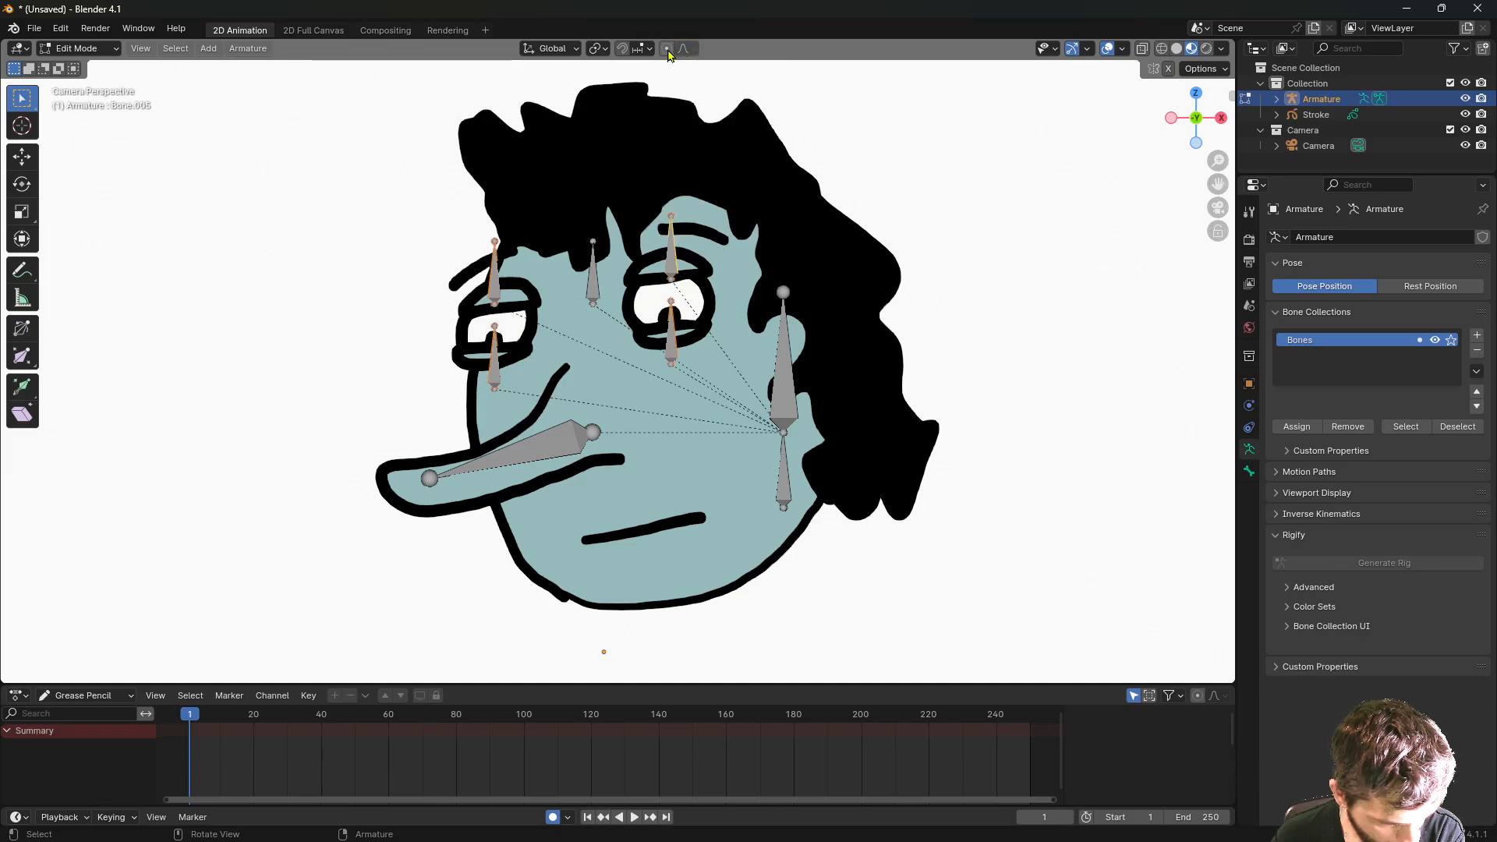
- Set the pivot to Individual Origins and shrink the four brow and eye bones to about 0.435
{"action": "left_click", "coordinate": [608, 52]}
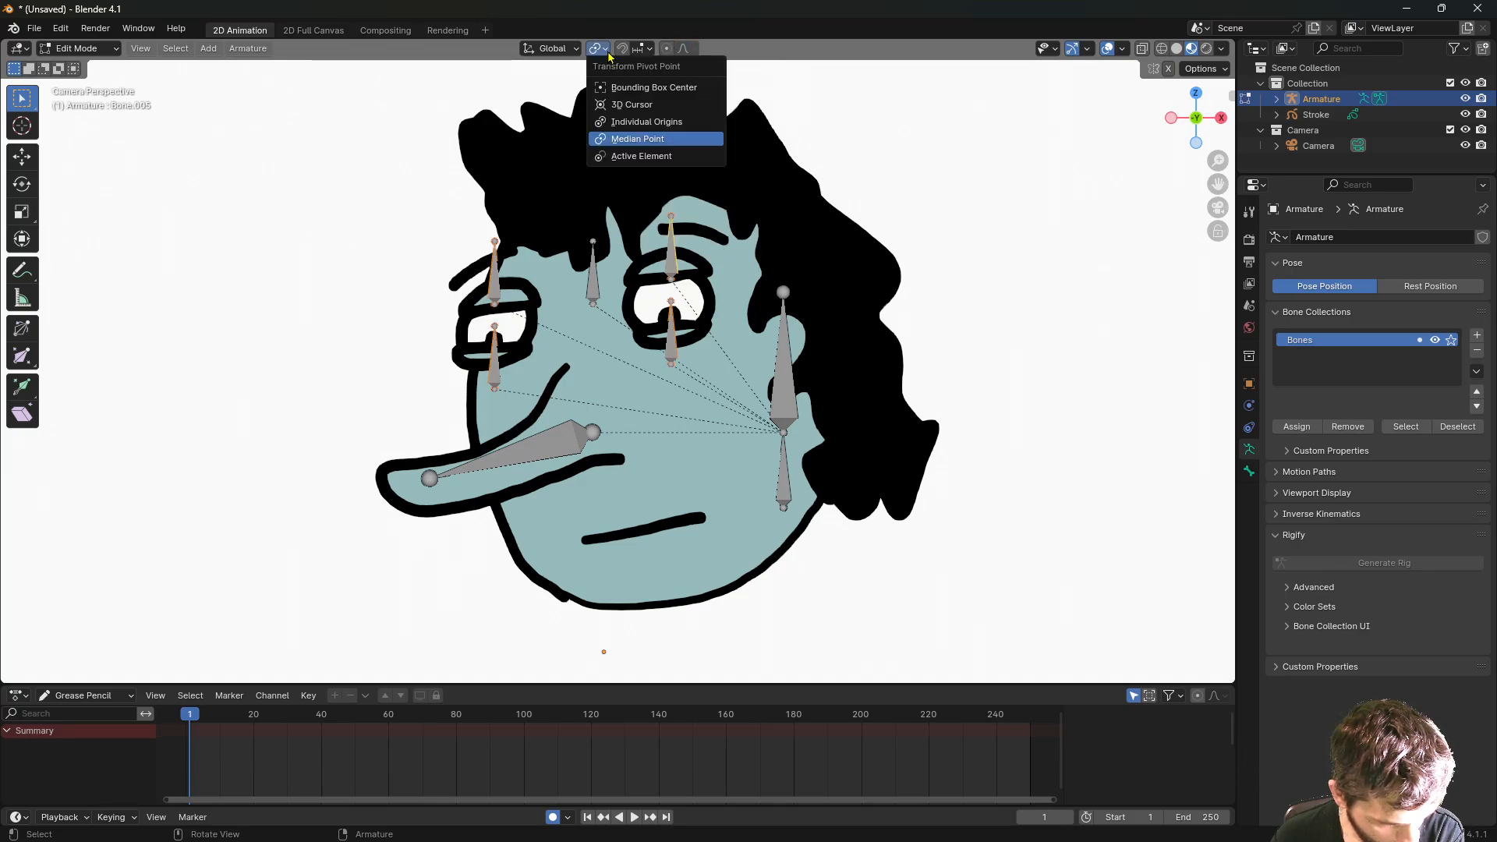
{"action": "left_click", "coordinate": [646, 122]}
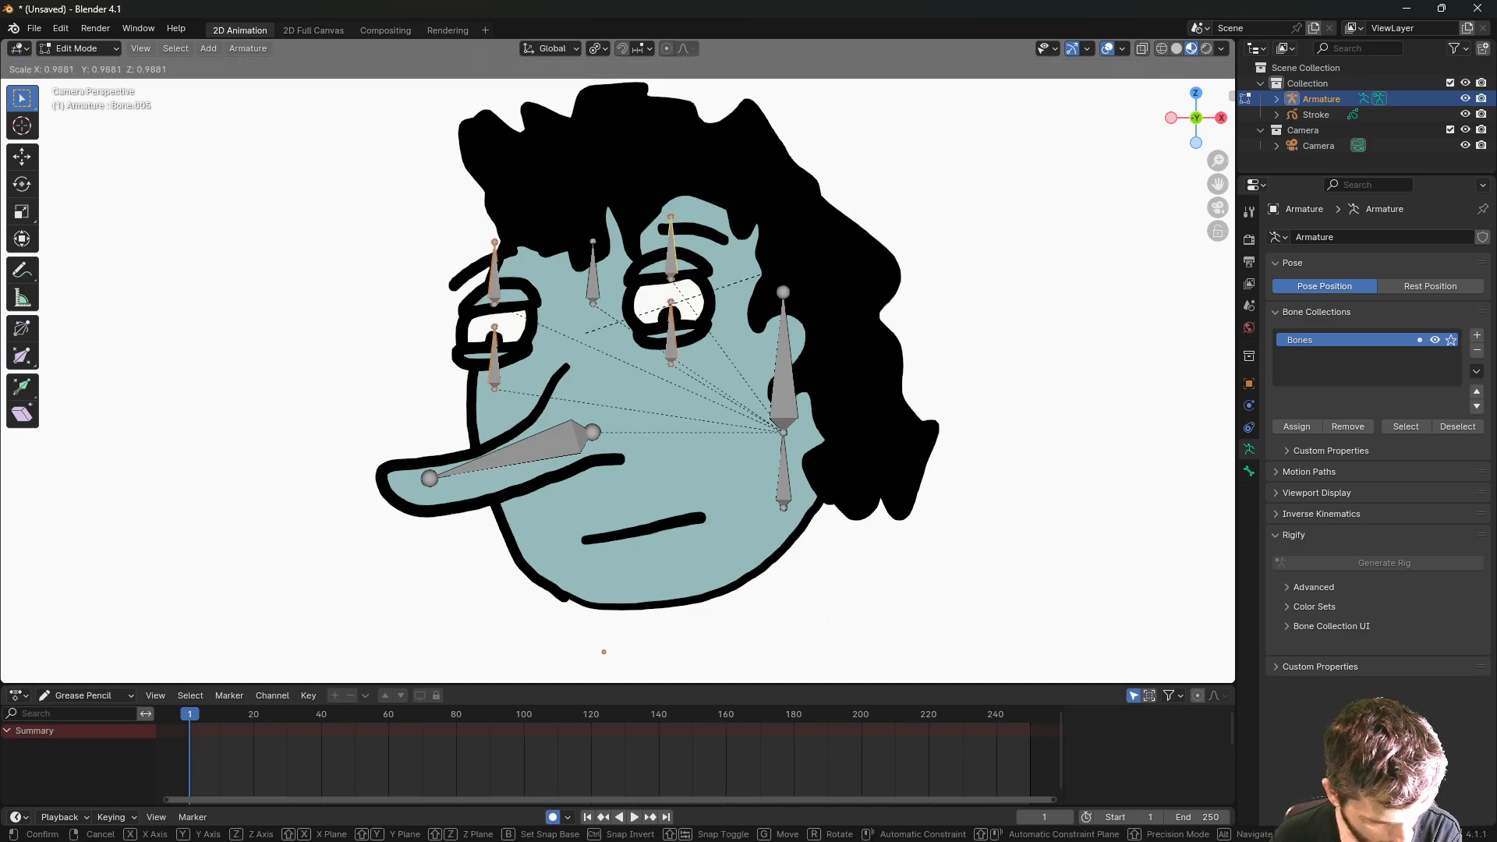
{"action": "key", "text": "s"}
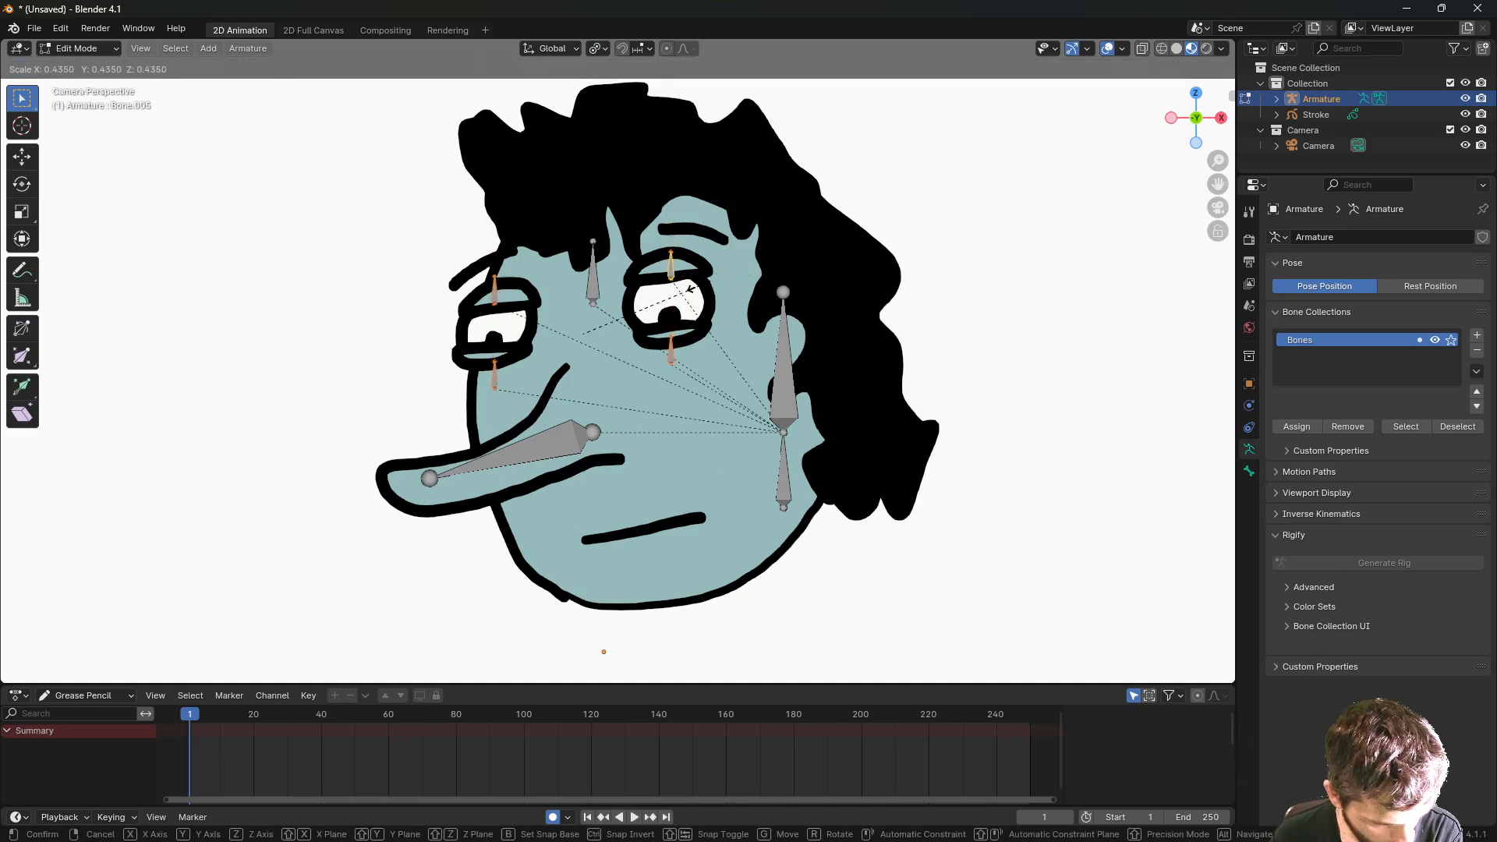
{"action": "left_click", "coordinate": [687, 295]}
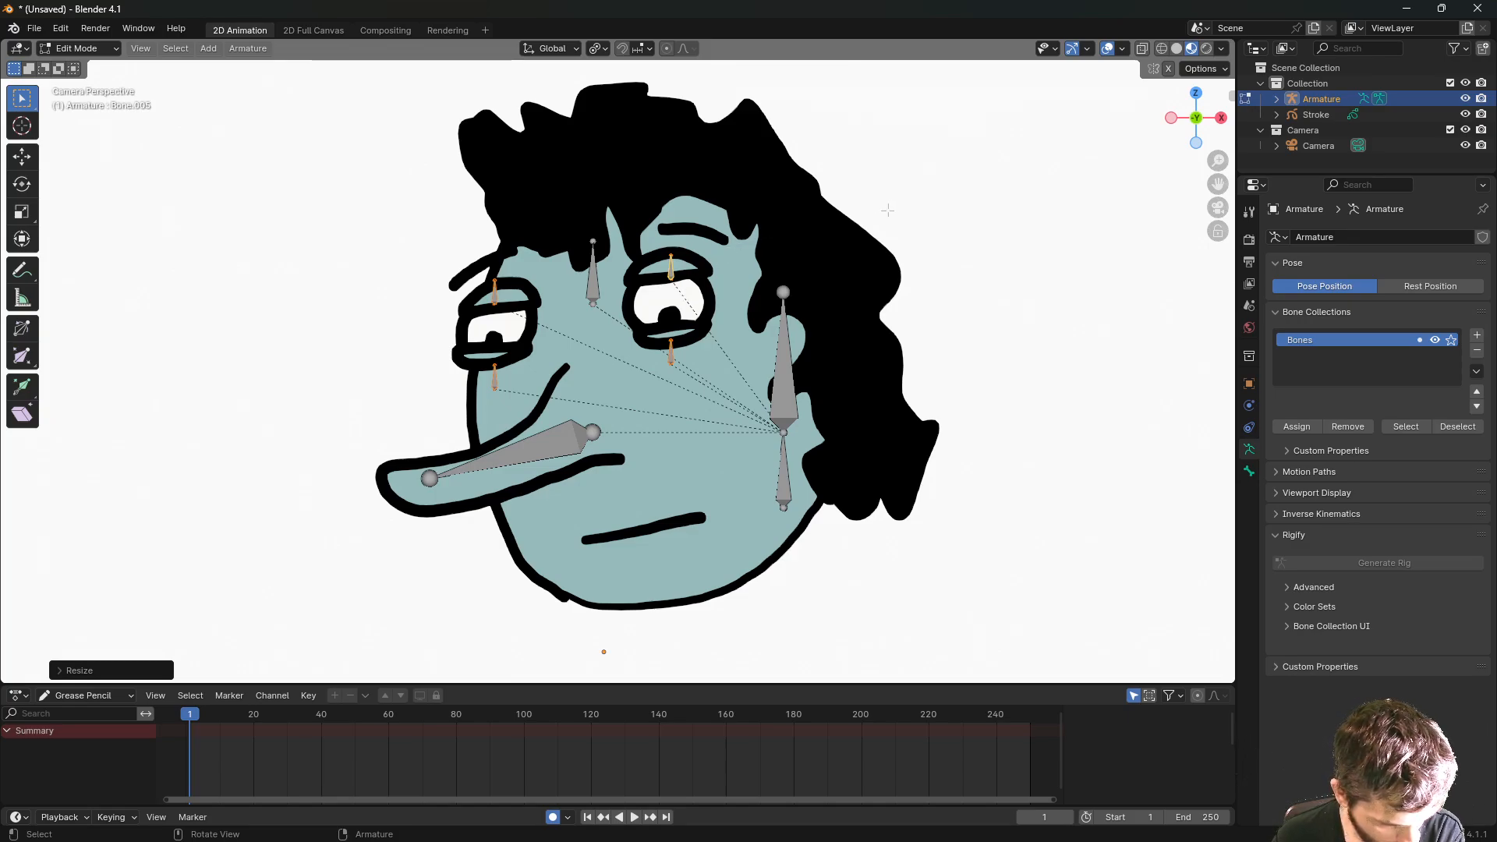
{"action": "left_click", "coordinate": [914, 194]}
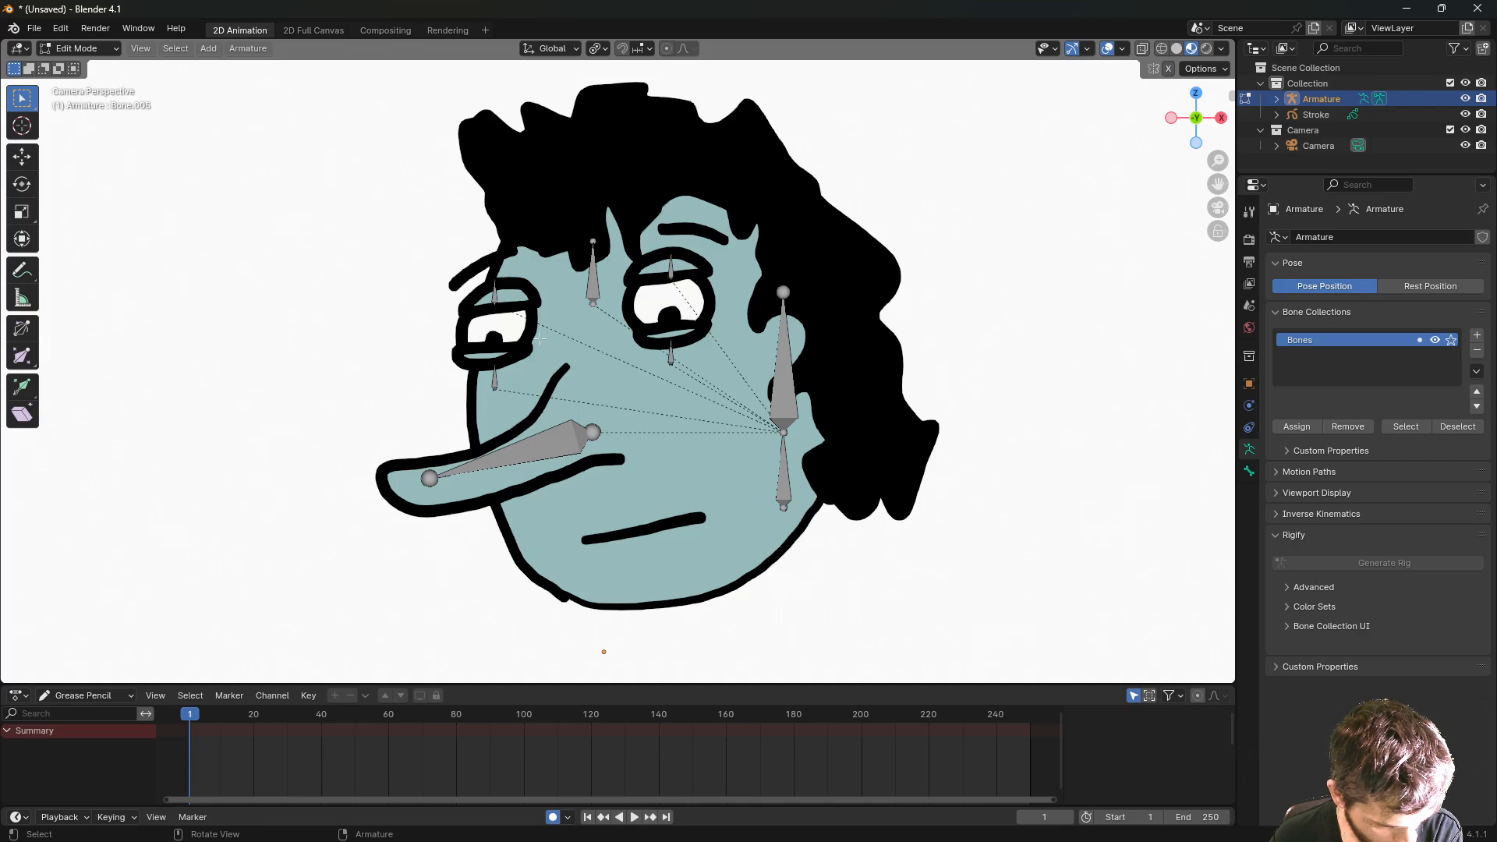
{"action": "left_click", "coordinate": [590, 291]}
- Copy the forehead bone straight down along Z to the mouth
{"action": "key", "text": "g"}
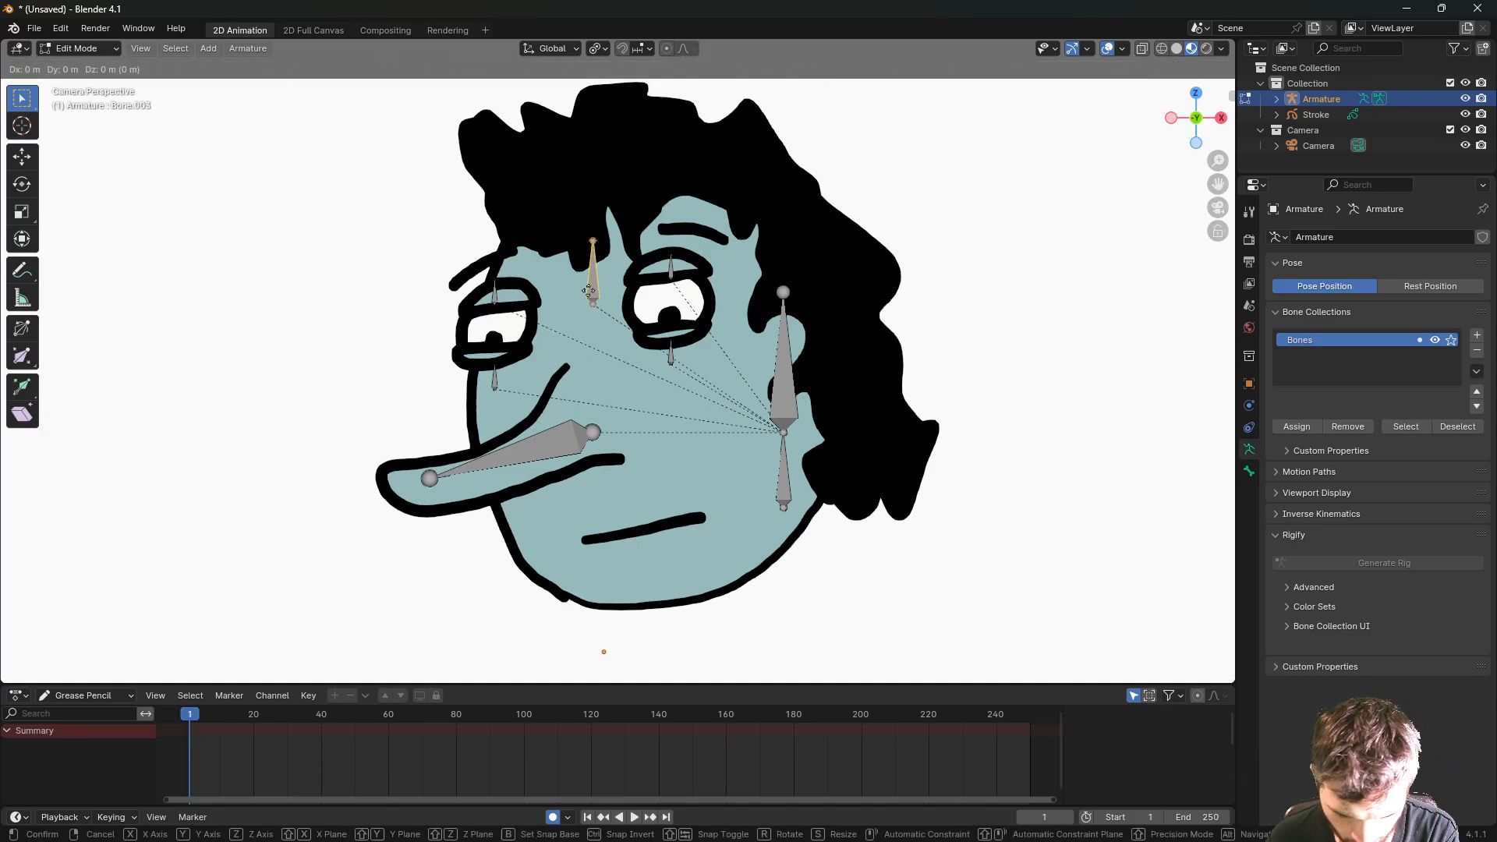
{"action": "key", "text": "z"}
{"action": "key", "text": "Escape"}
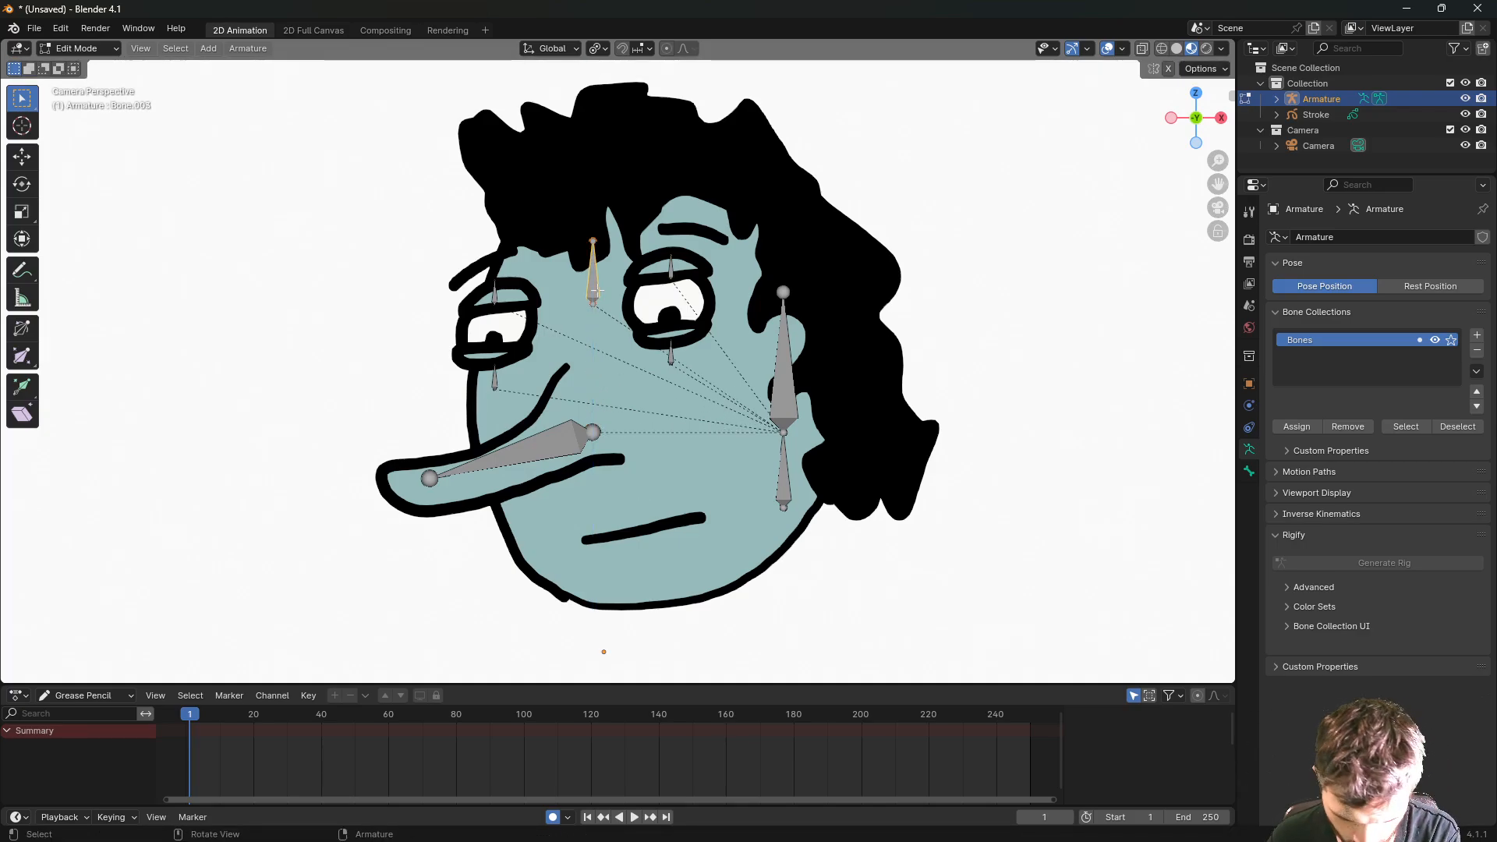
{"action": "key", "text": "g"}
{"action": "key", "text": "z"}
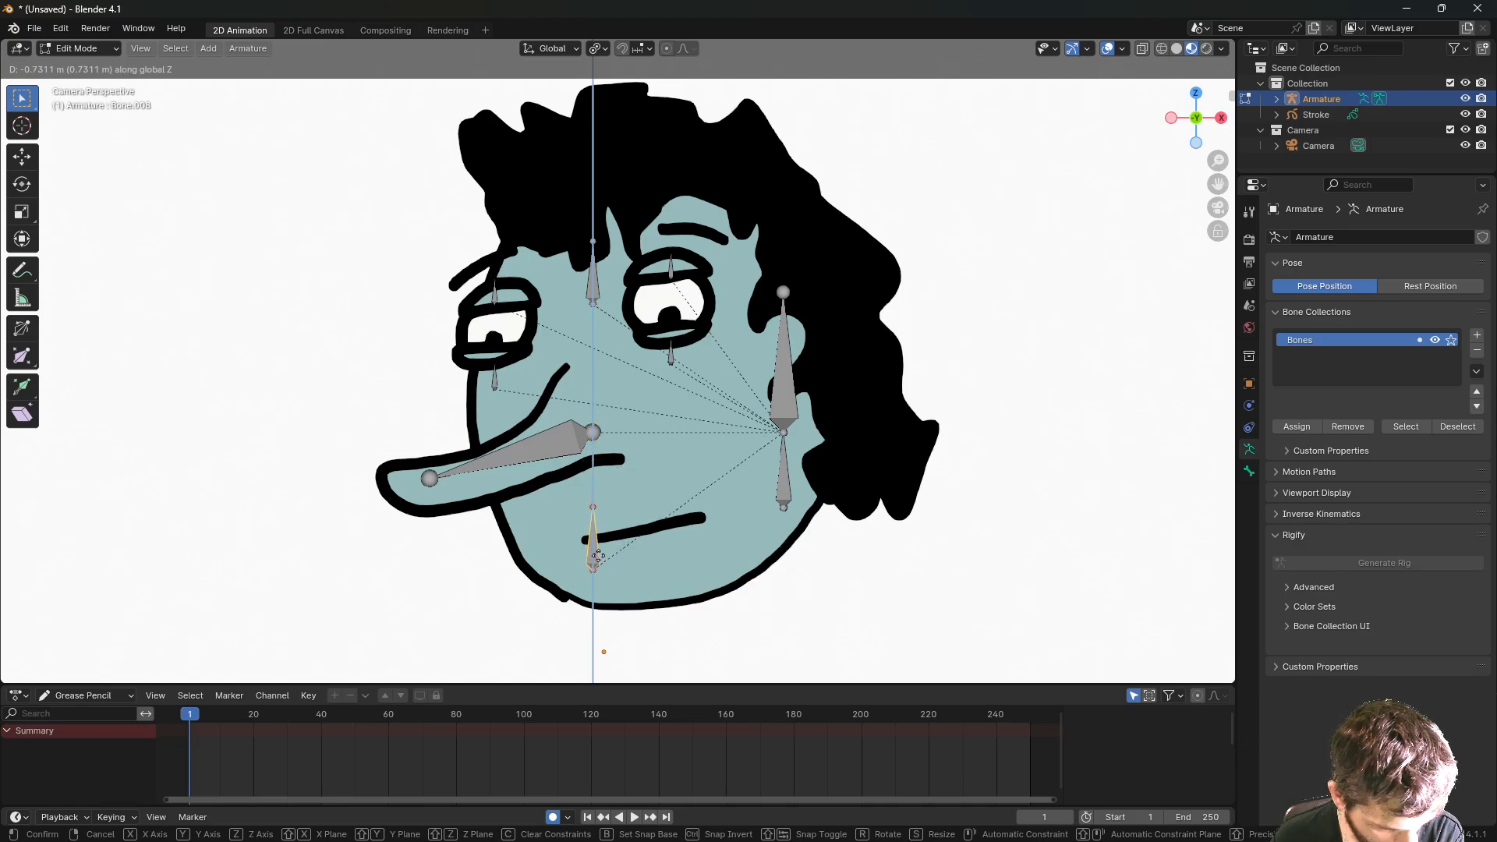
{"action": "left_click", "coordinate": [598, 556]}
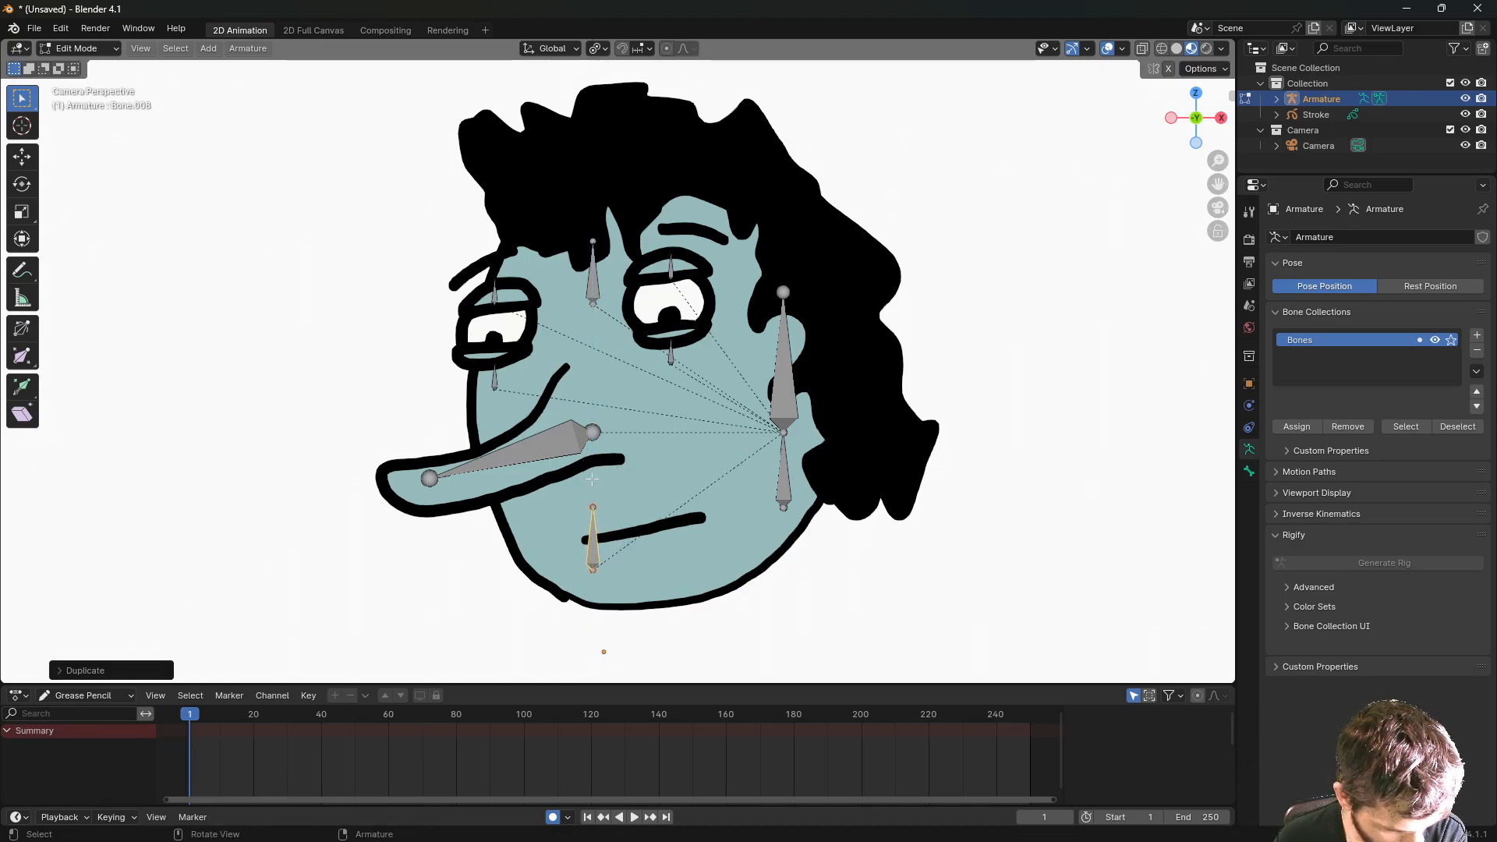
- Duplicate the long right cheek bone
{"action": "left_click", "coordinate": [777, 379]}
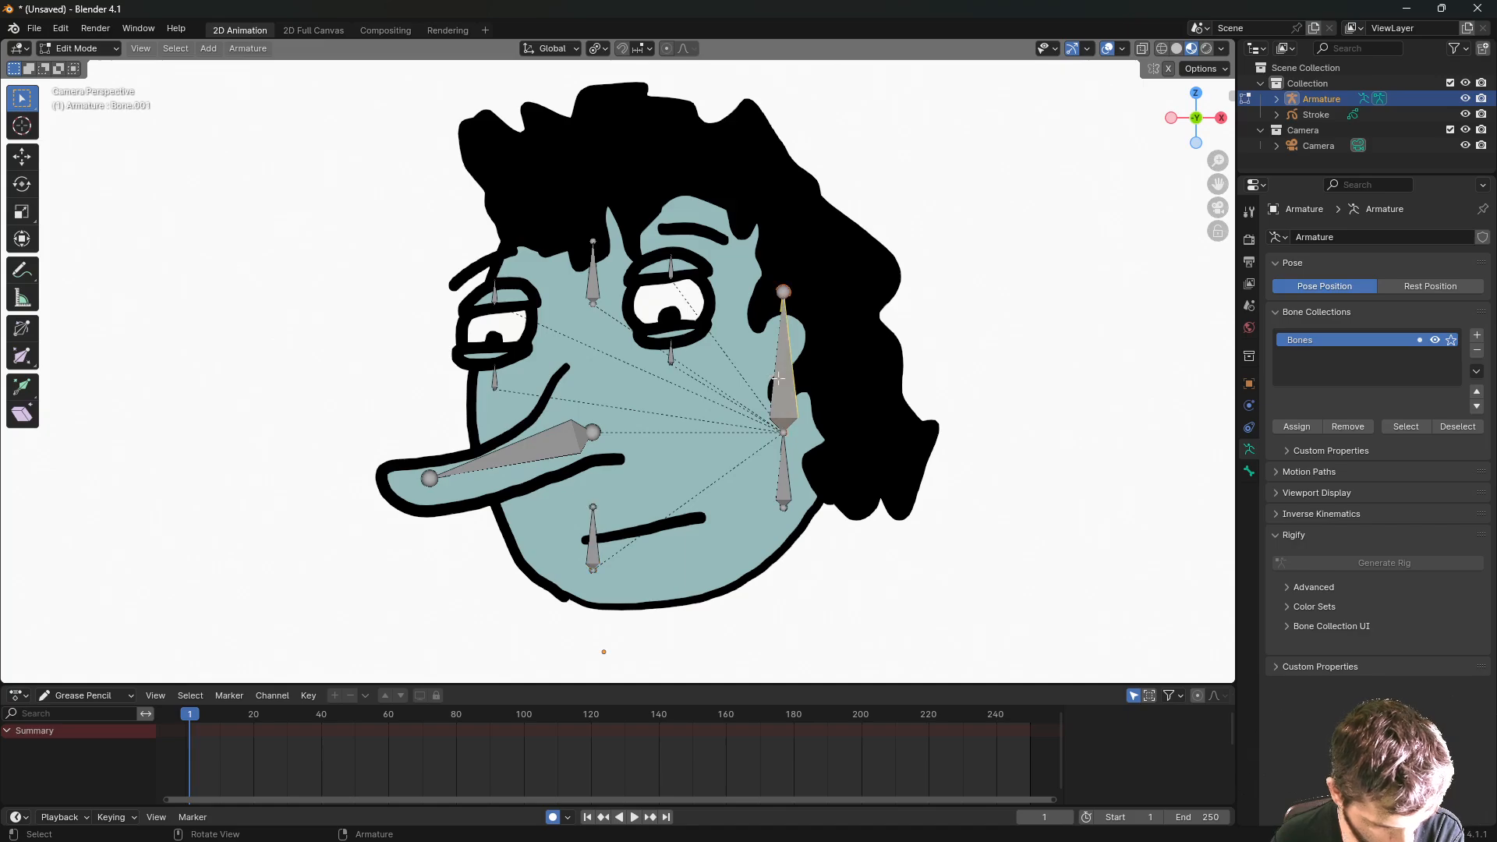
{"action": "key", "text": "shift+d"}
{"action": "key", "text": "z"}
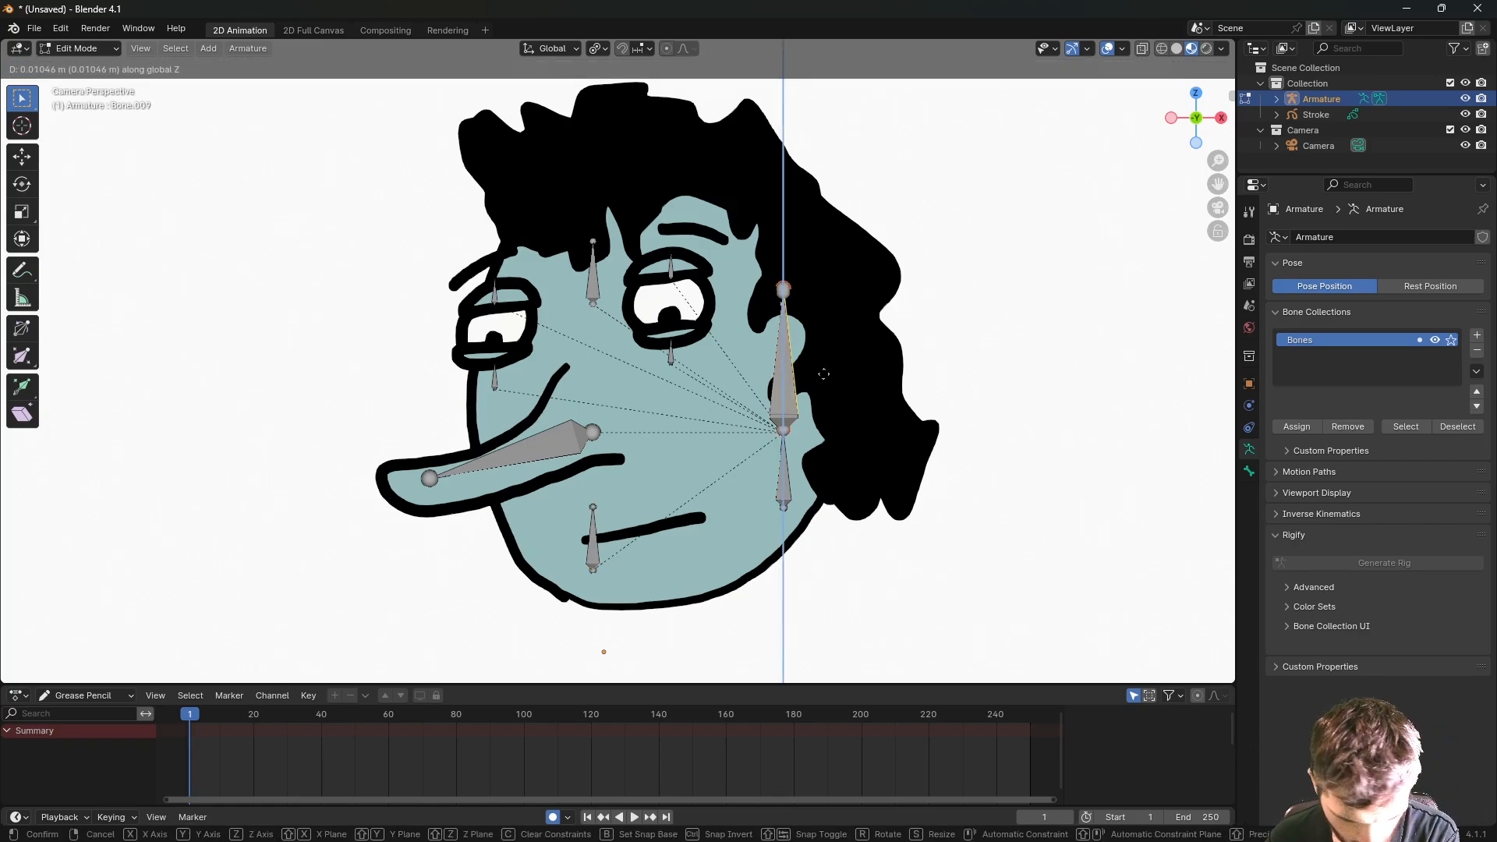
{"action": "left_click", "coordinate": [869, 373]}
- Move the copied cheek bone right along X and select its top joint
{"action": "key", "text": "g"}
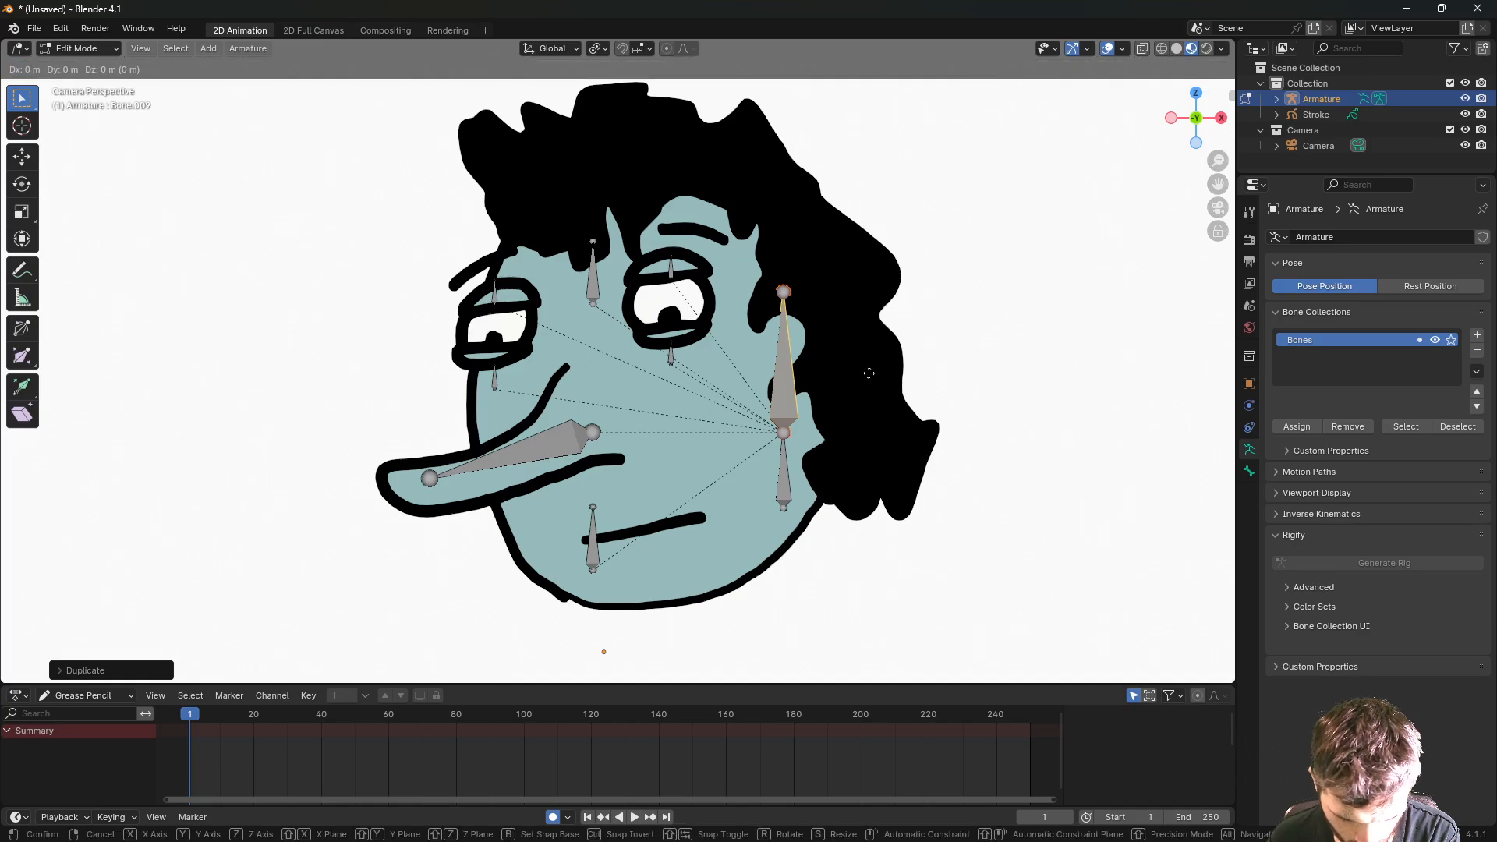
{"action": "key", "text": "x"}
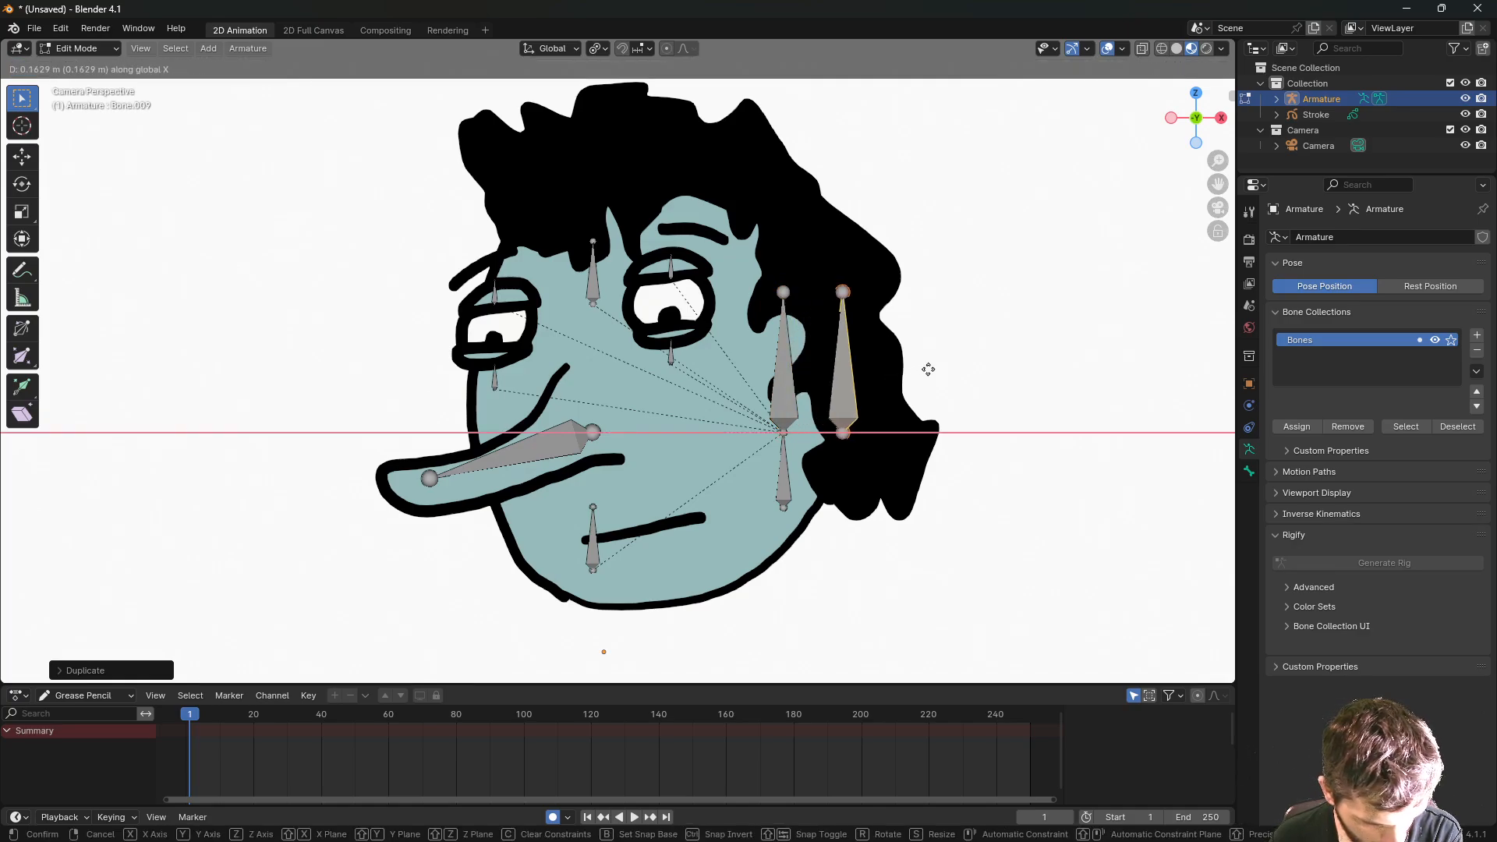
{"action": "left_click", "coordinate": [928, 369]}
{"action": "left_click", "coordinate": [843, 292]}
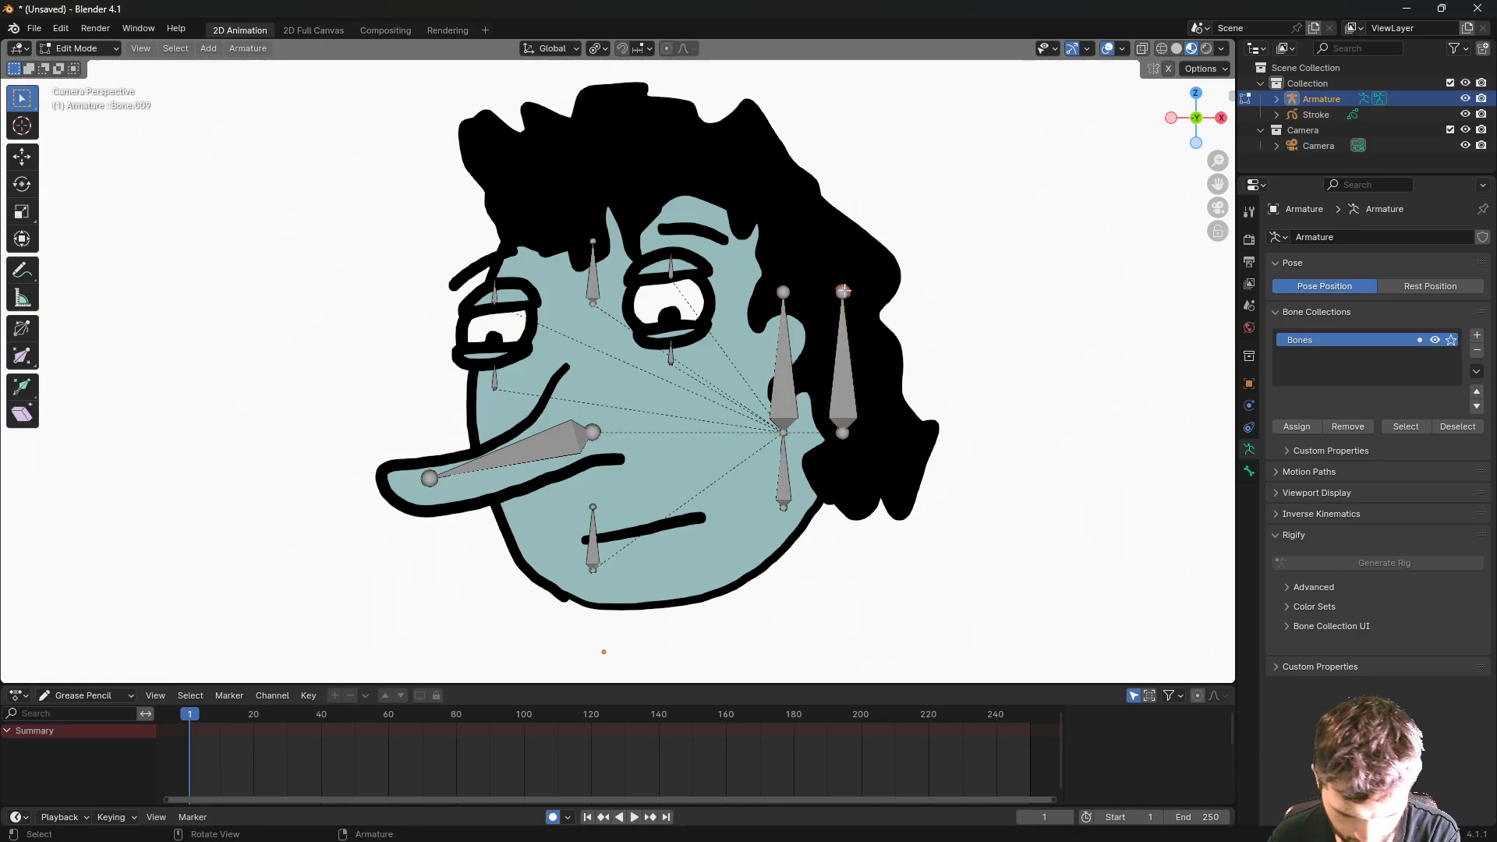
- Extrude three bones arcing up the hair, across the head top and down to the front
{"action": "key", "text": "e"}
{"action": "key", "text": "x"}
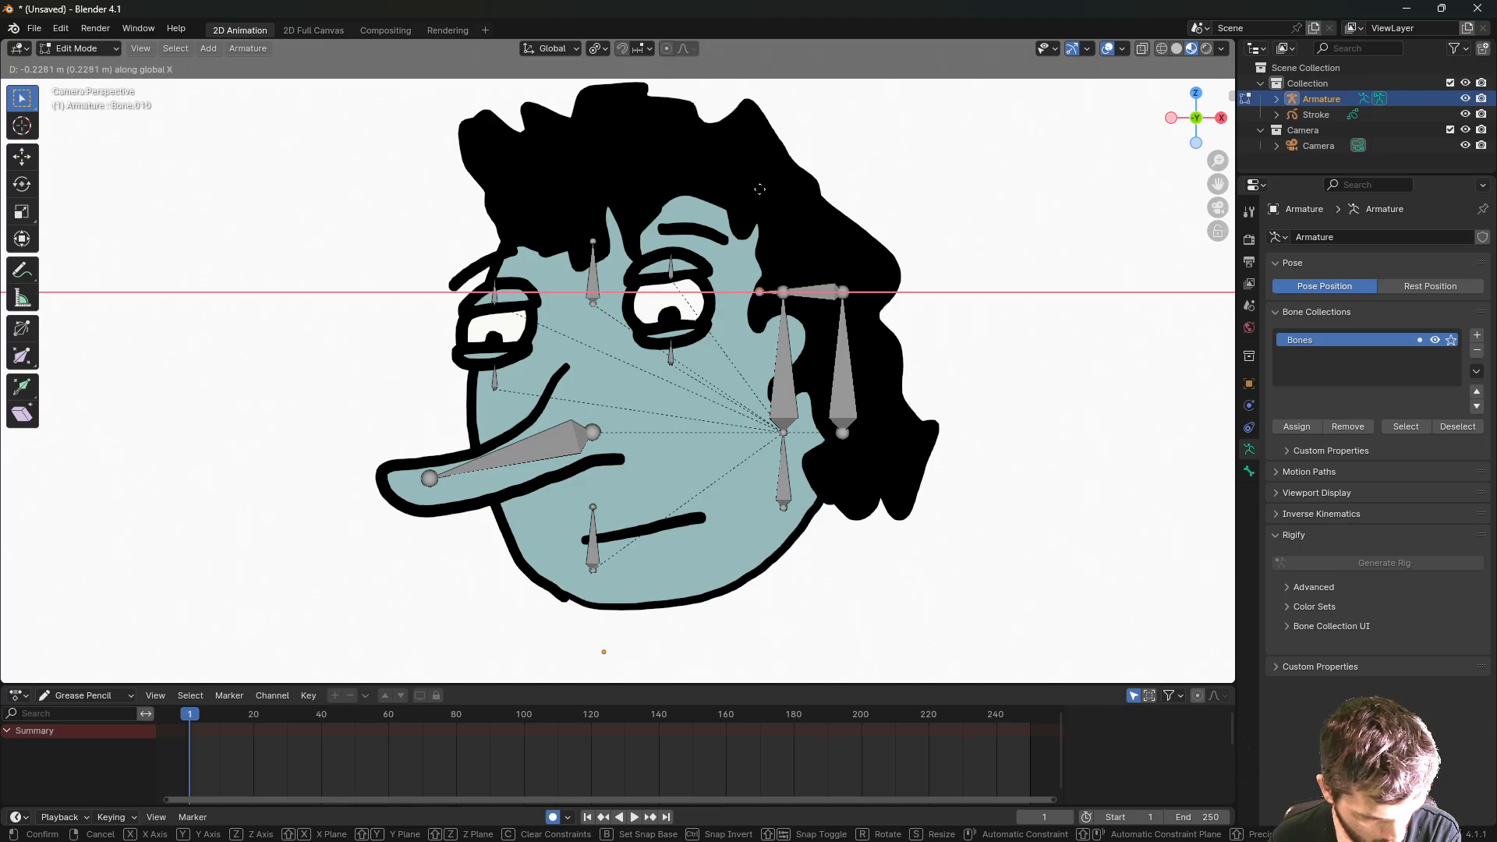
{"action": "left_click", "coordinate": [759, 189]}
{"action": "key", "text": "g"}
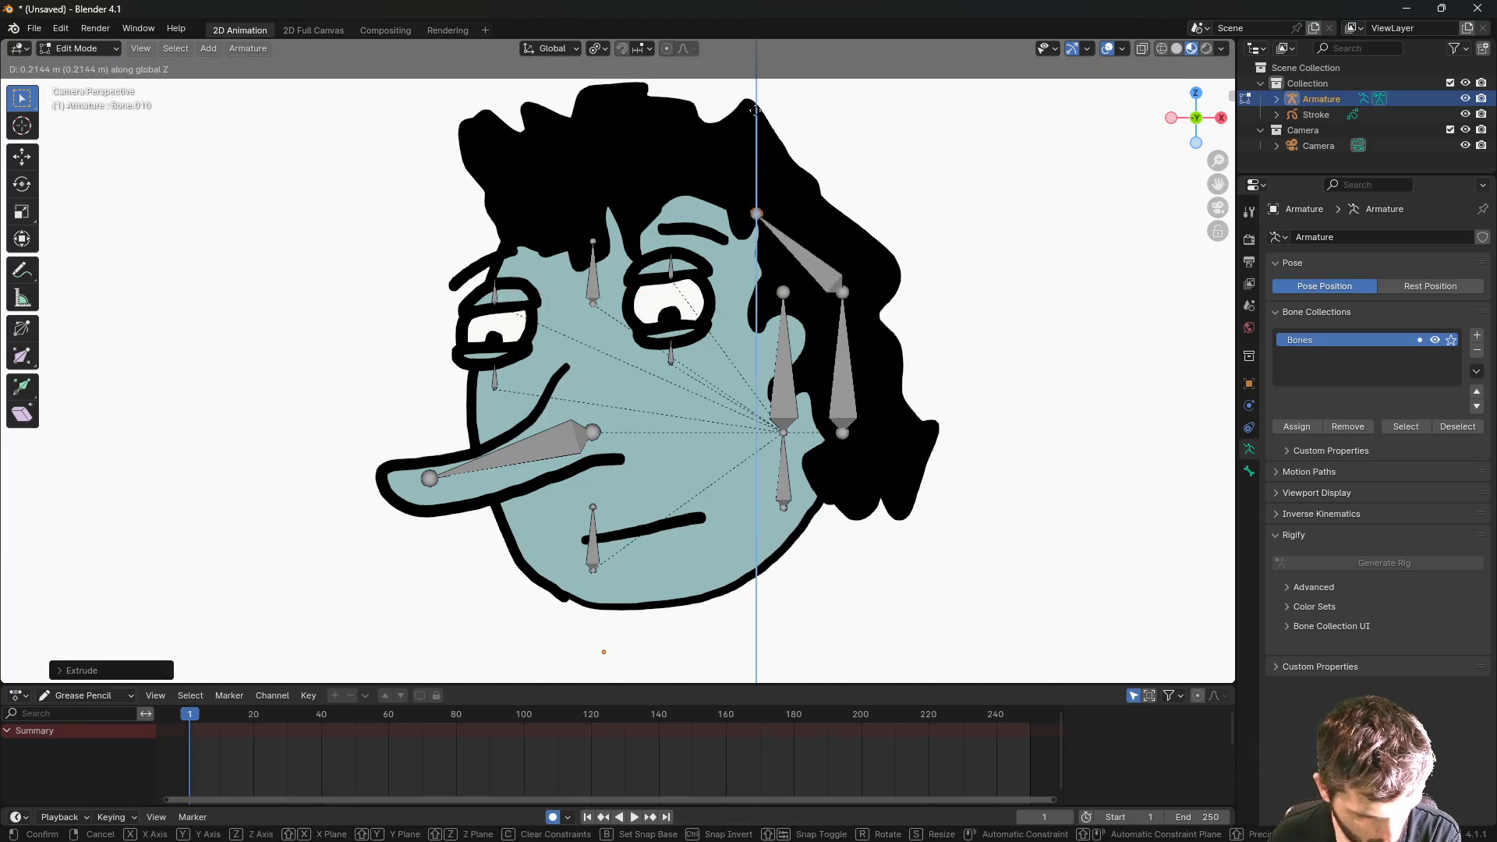
{"action": "left_click", "coordinate": [762, 89]}
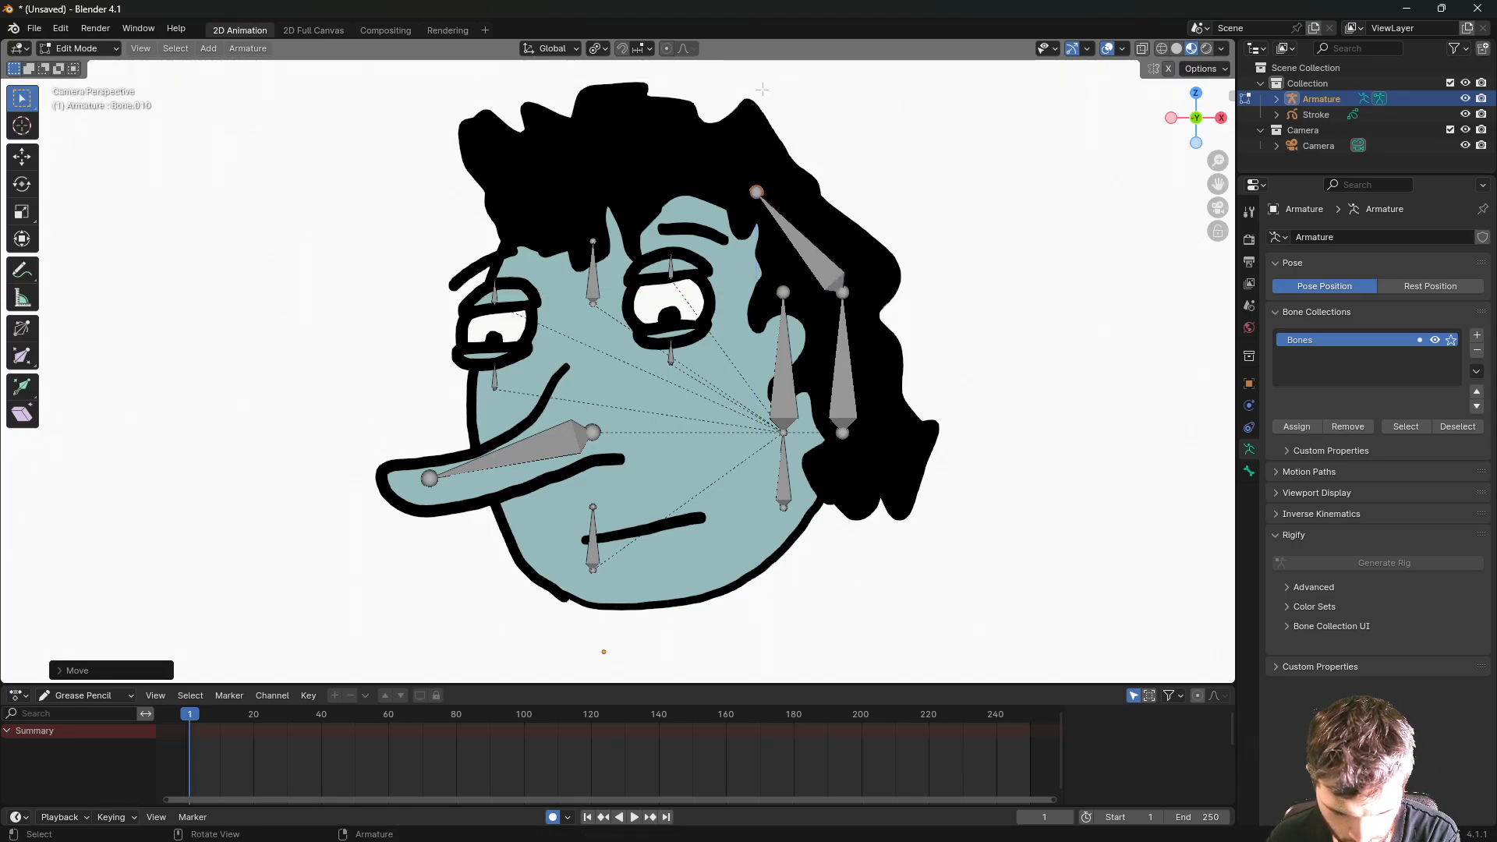
{"action": "key", "text": "e"}
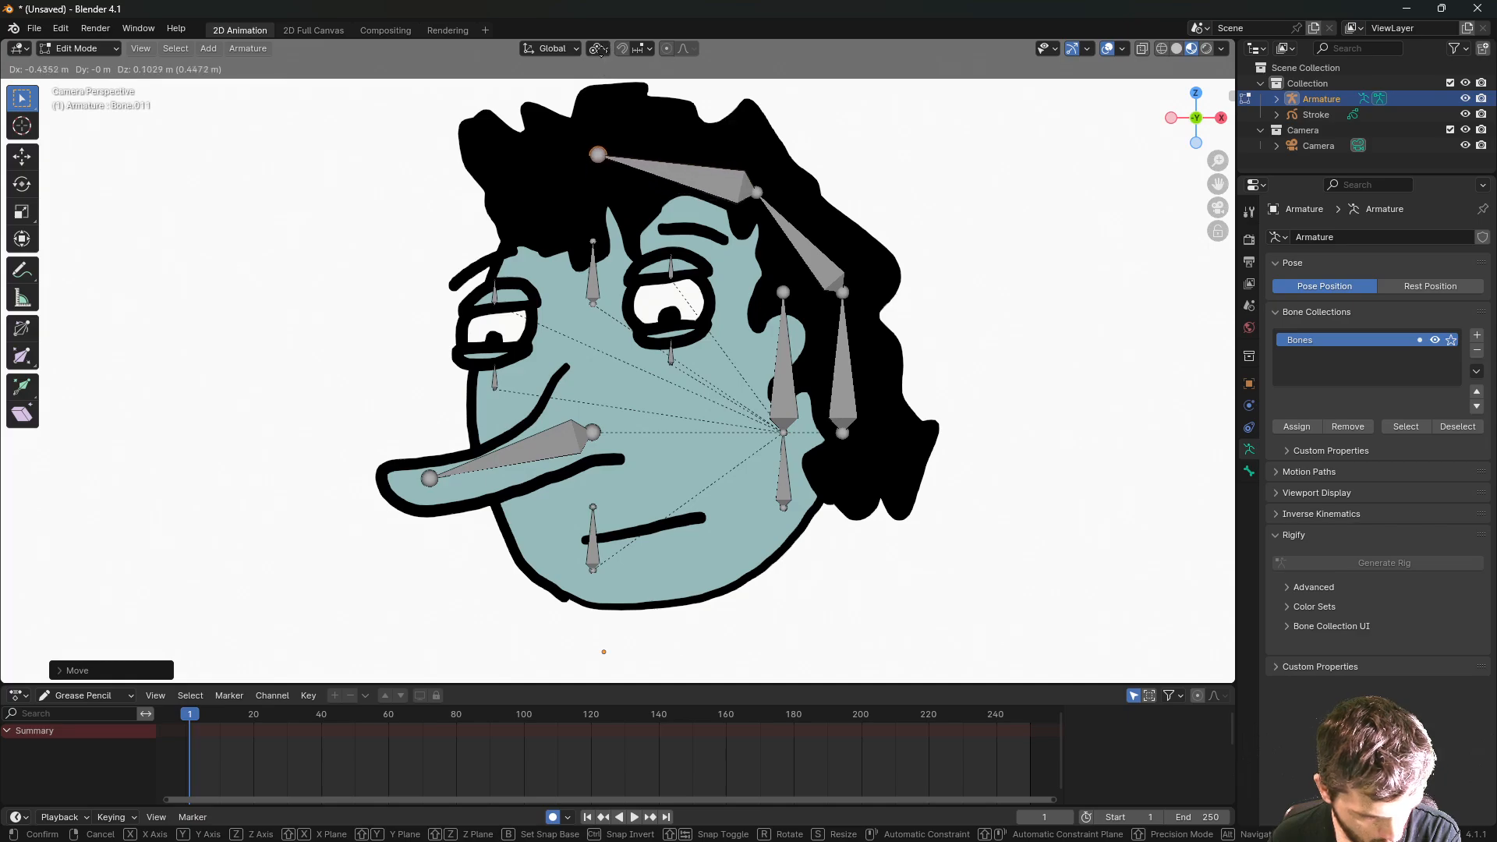
{"action": "left_click", "coordinate": [578, 50]}
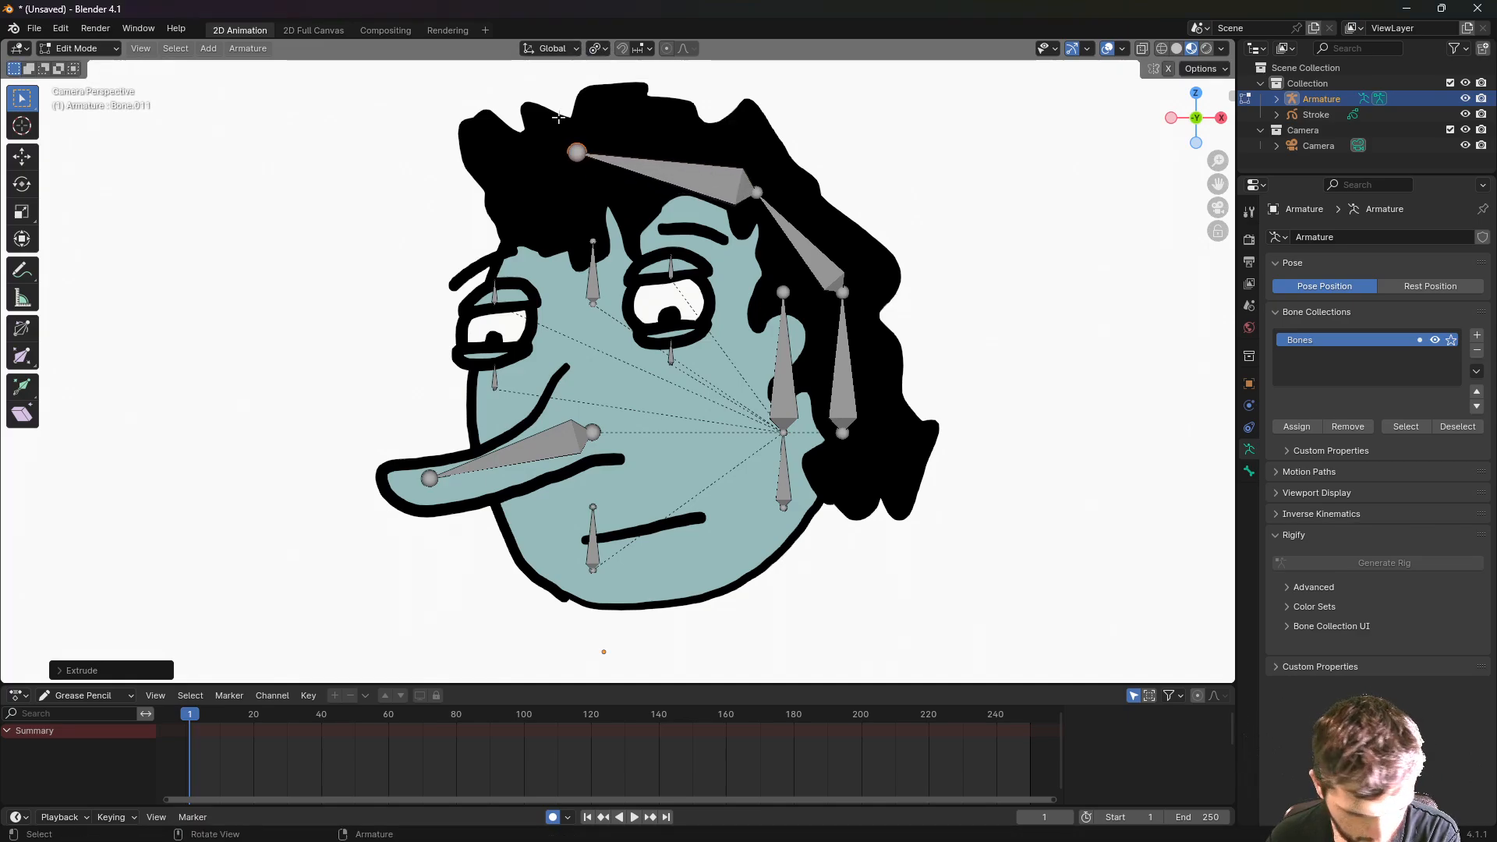
{"action": "key", "text": "e"}
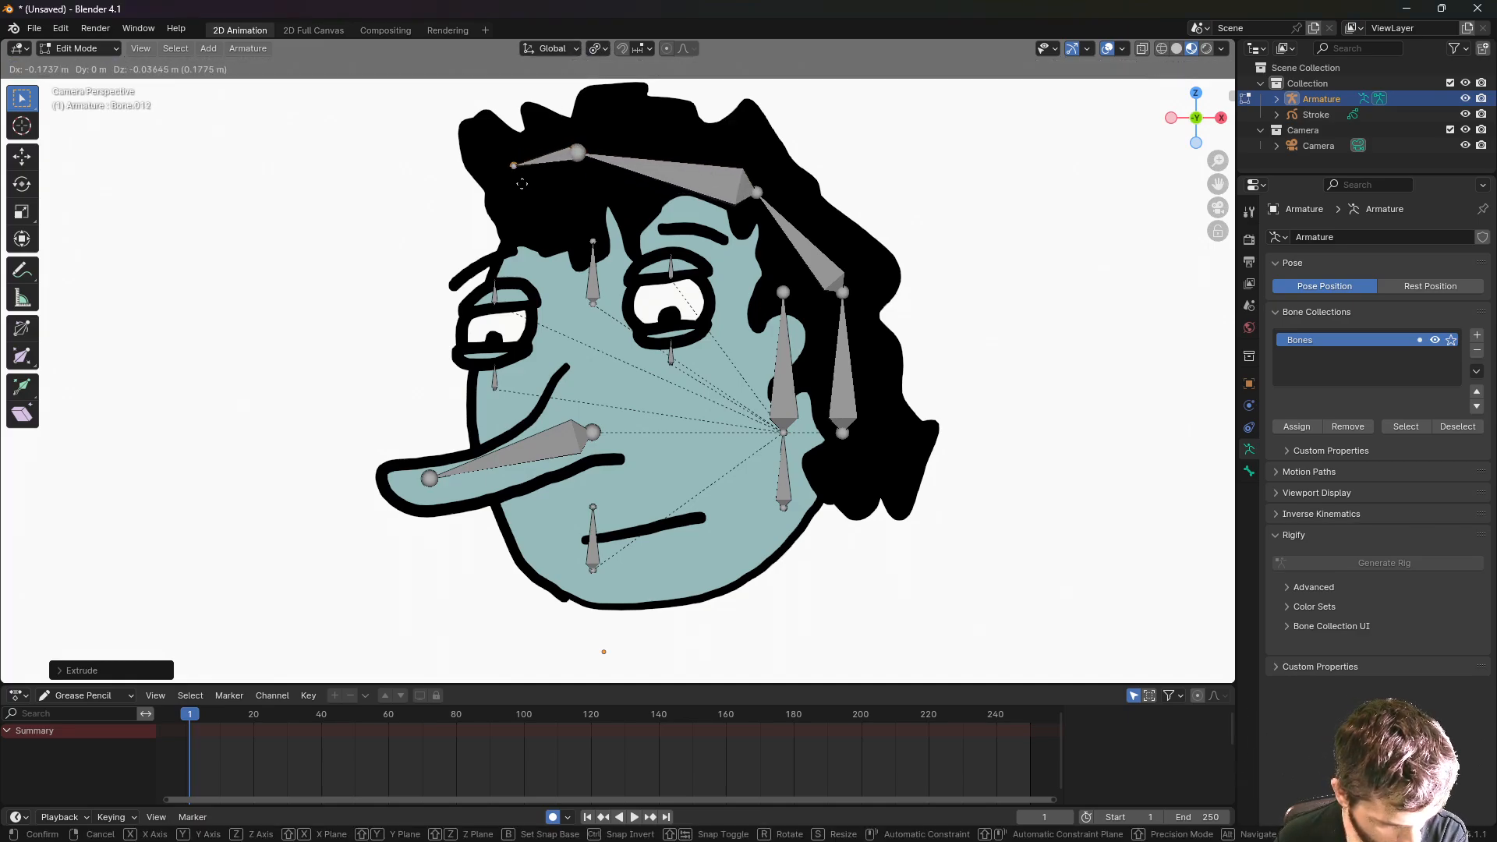
{"action": "left_click", "coordinate": [512, 208]}
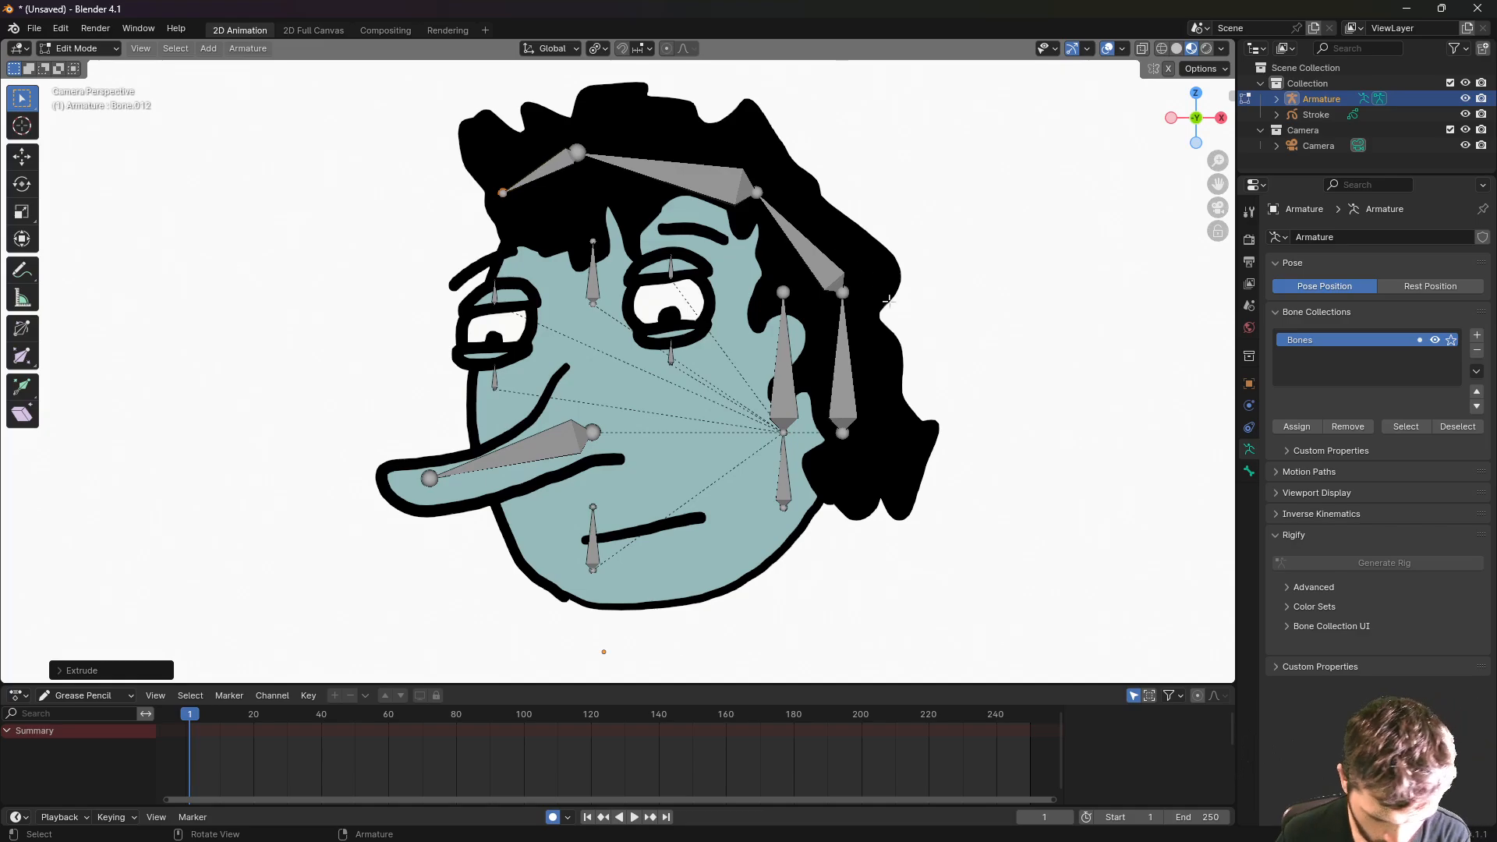
- Name the two right-side hair bones 'hair end' and 'hair mid end' in Bone properties
{"action": "left_click", "coordinate": [843, 382]}
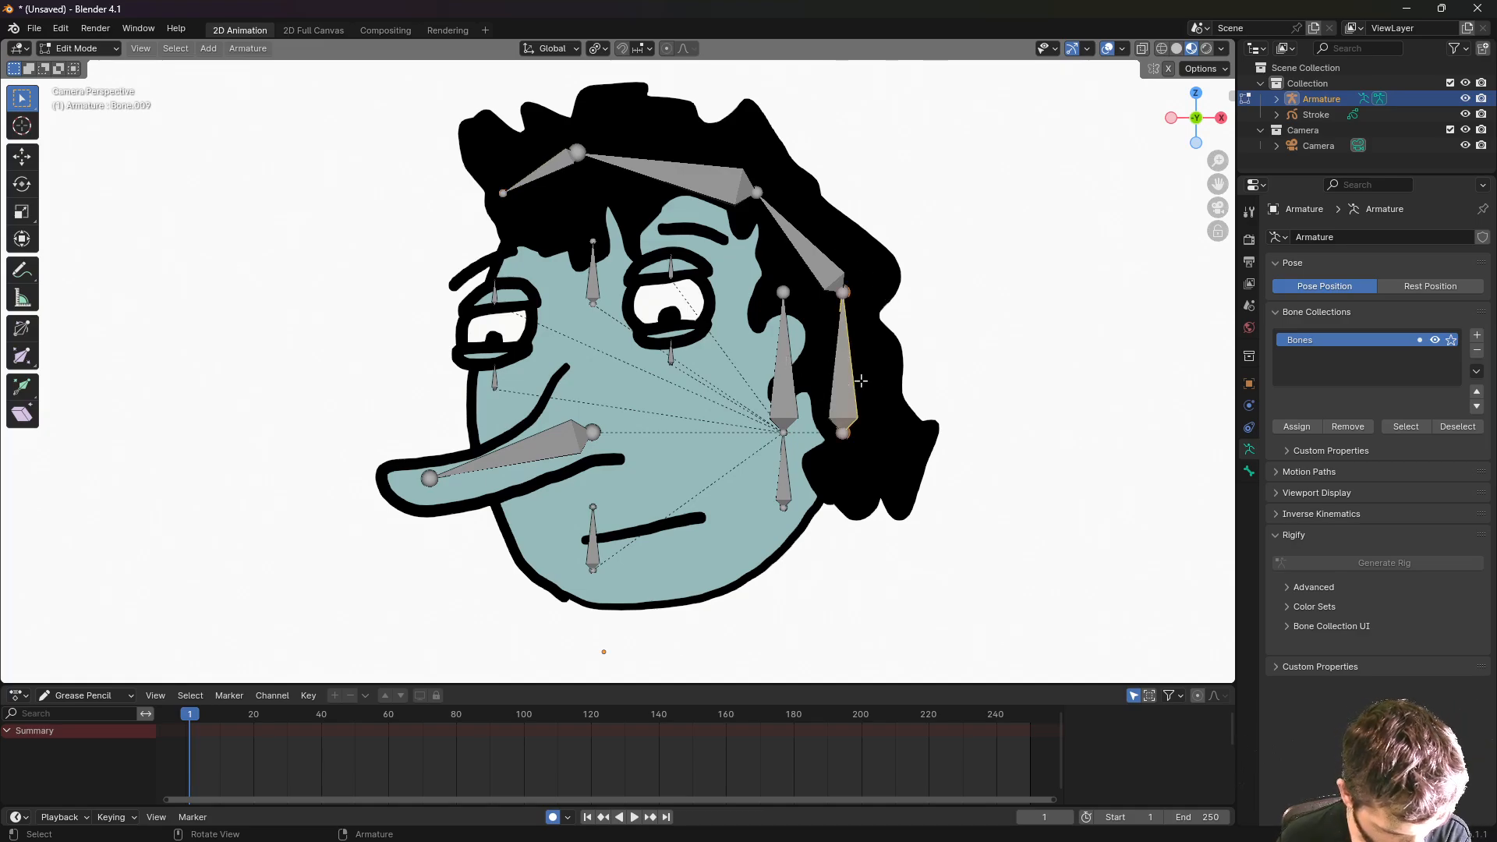
{"action": "left_click", "coordinate": [1249, 471]}
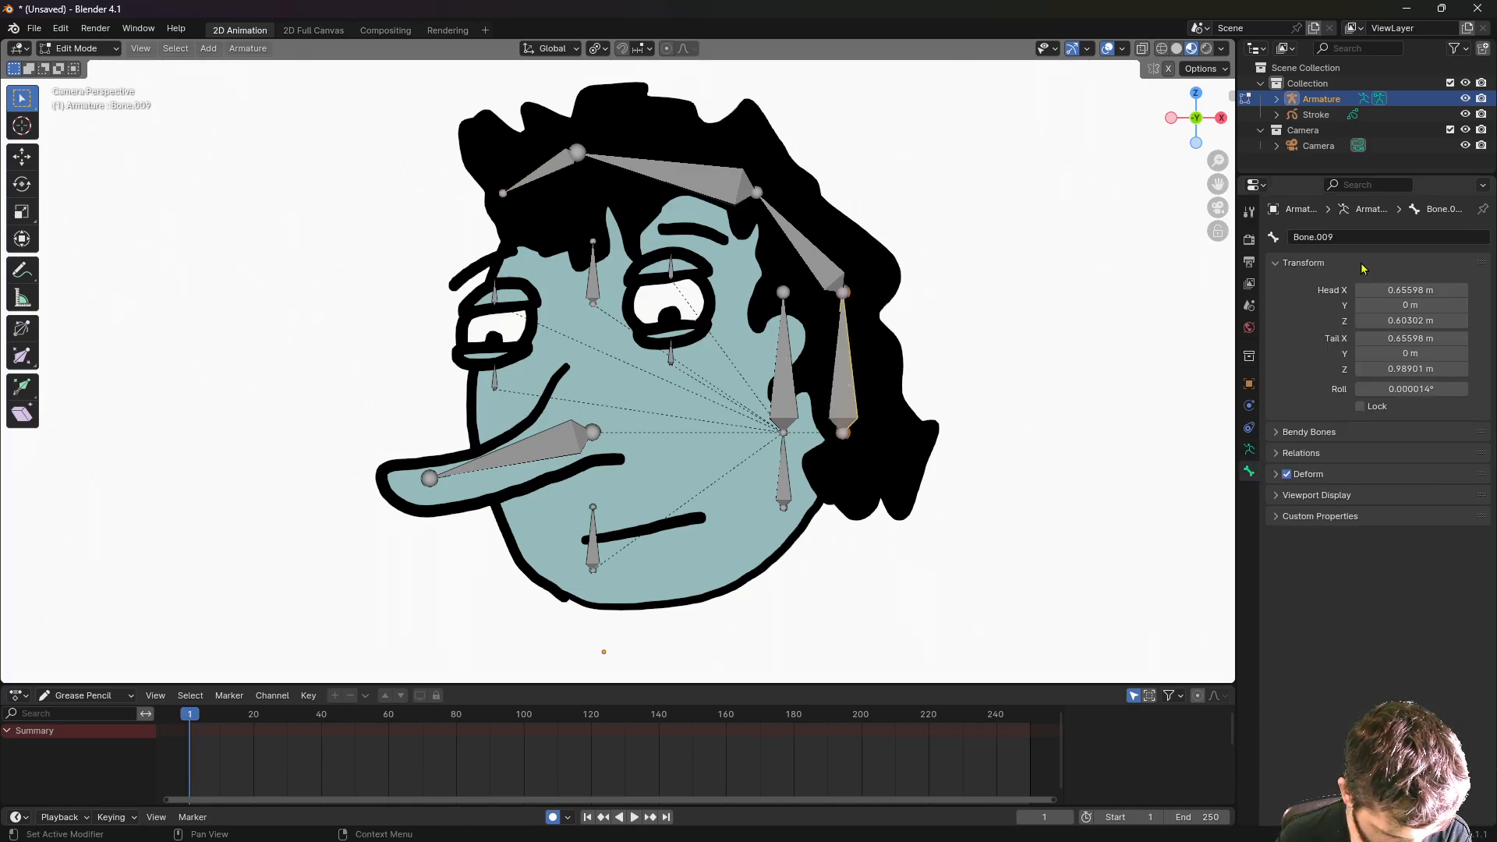
{"action": "left_click", "coordinate": [1353, 237]}
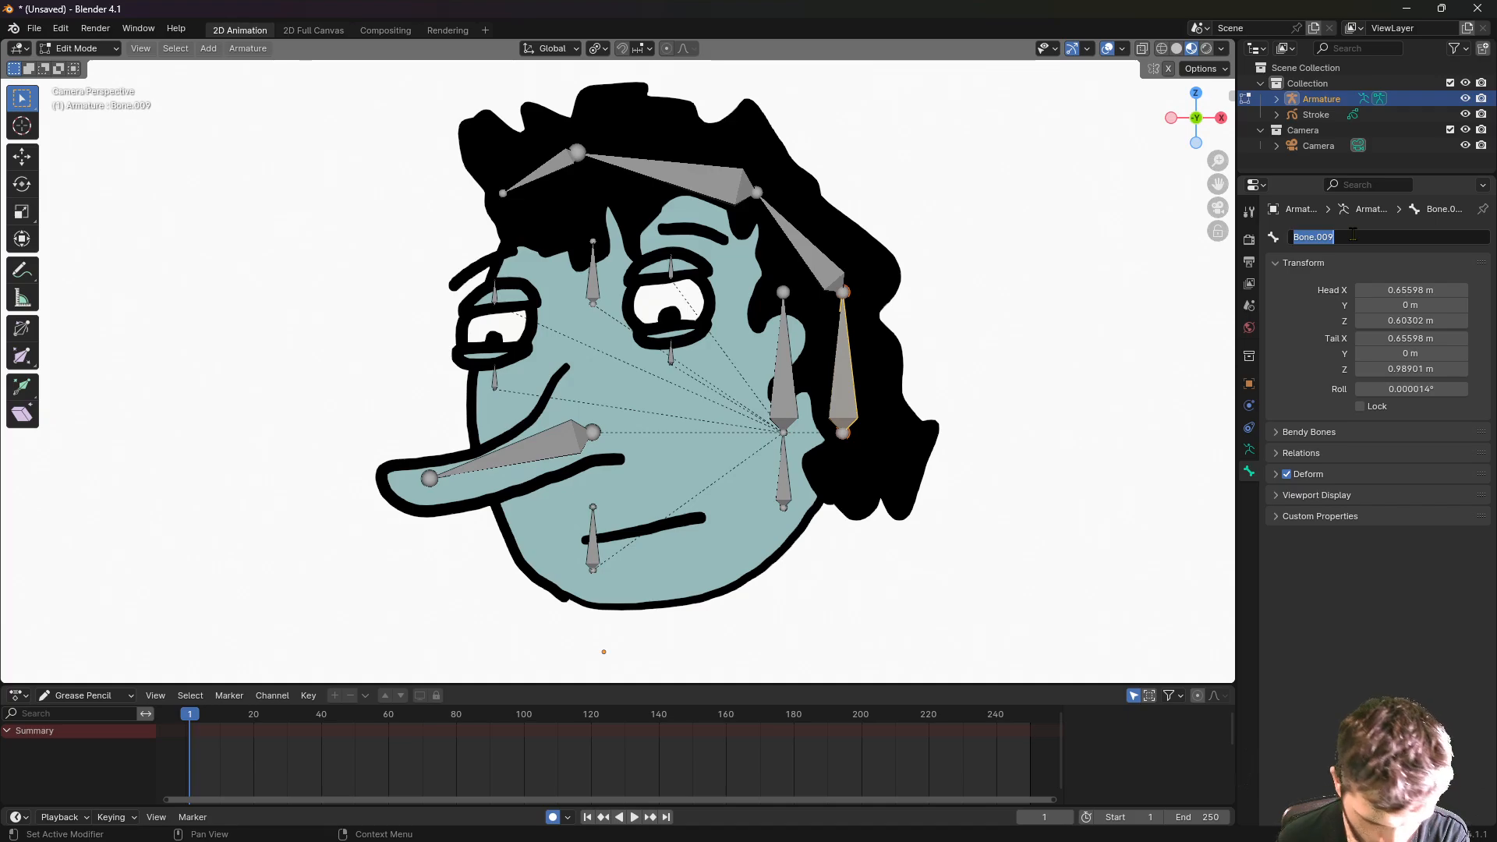
{"action": "type", "text": "hair end"}
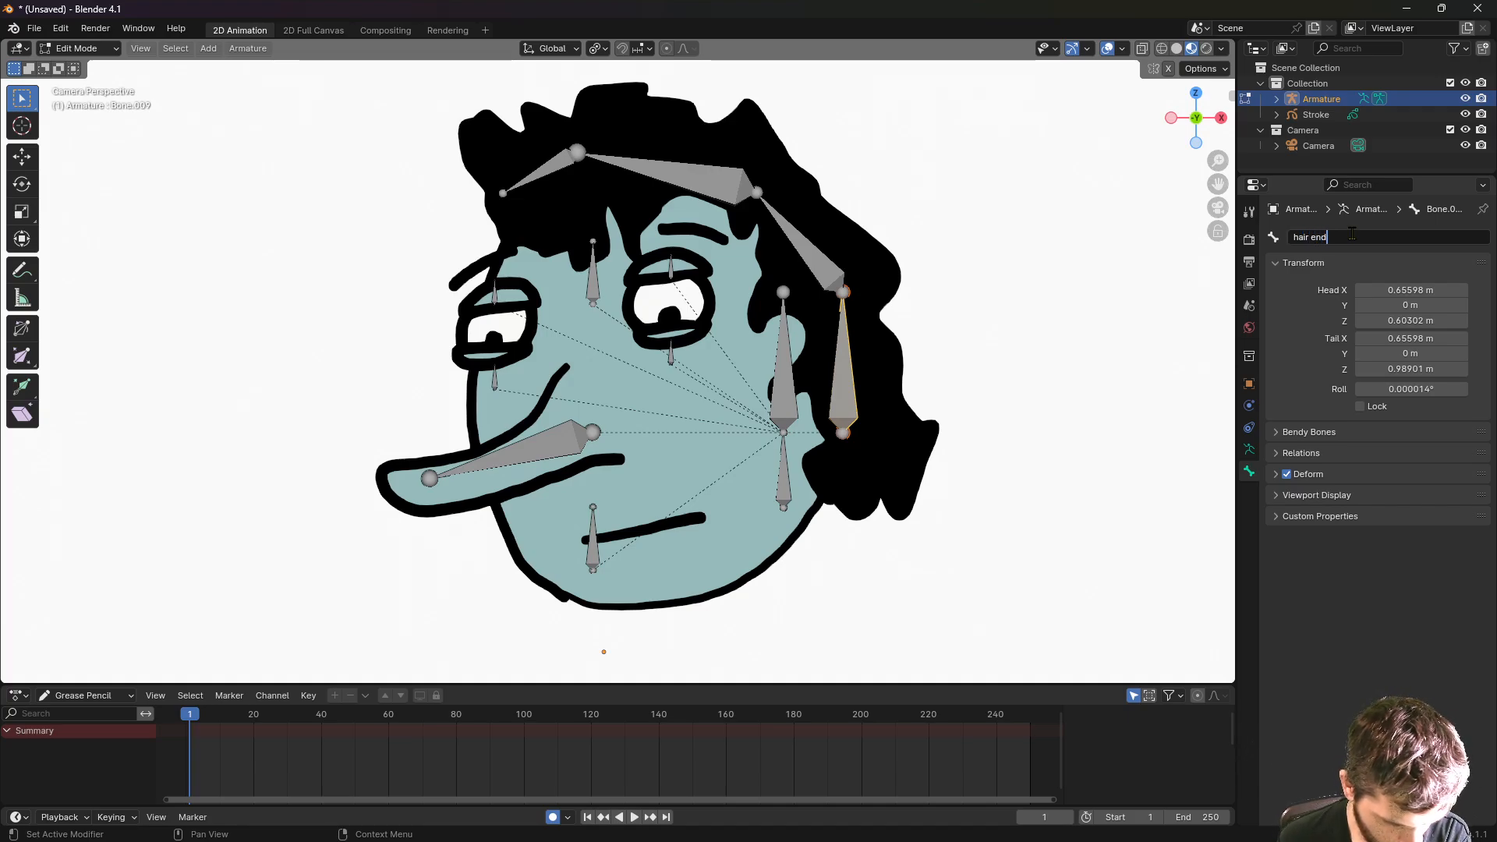
{"action": "key", "text": "Return"}
{"action": "left_click", "coordinate": [819, 259]}
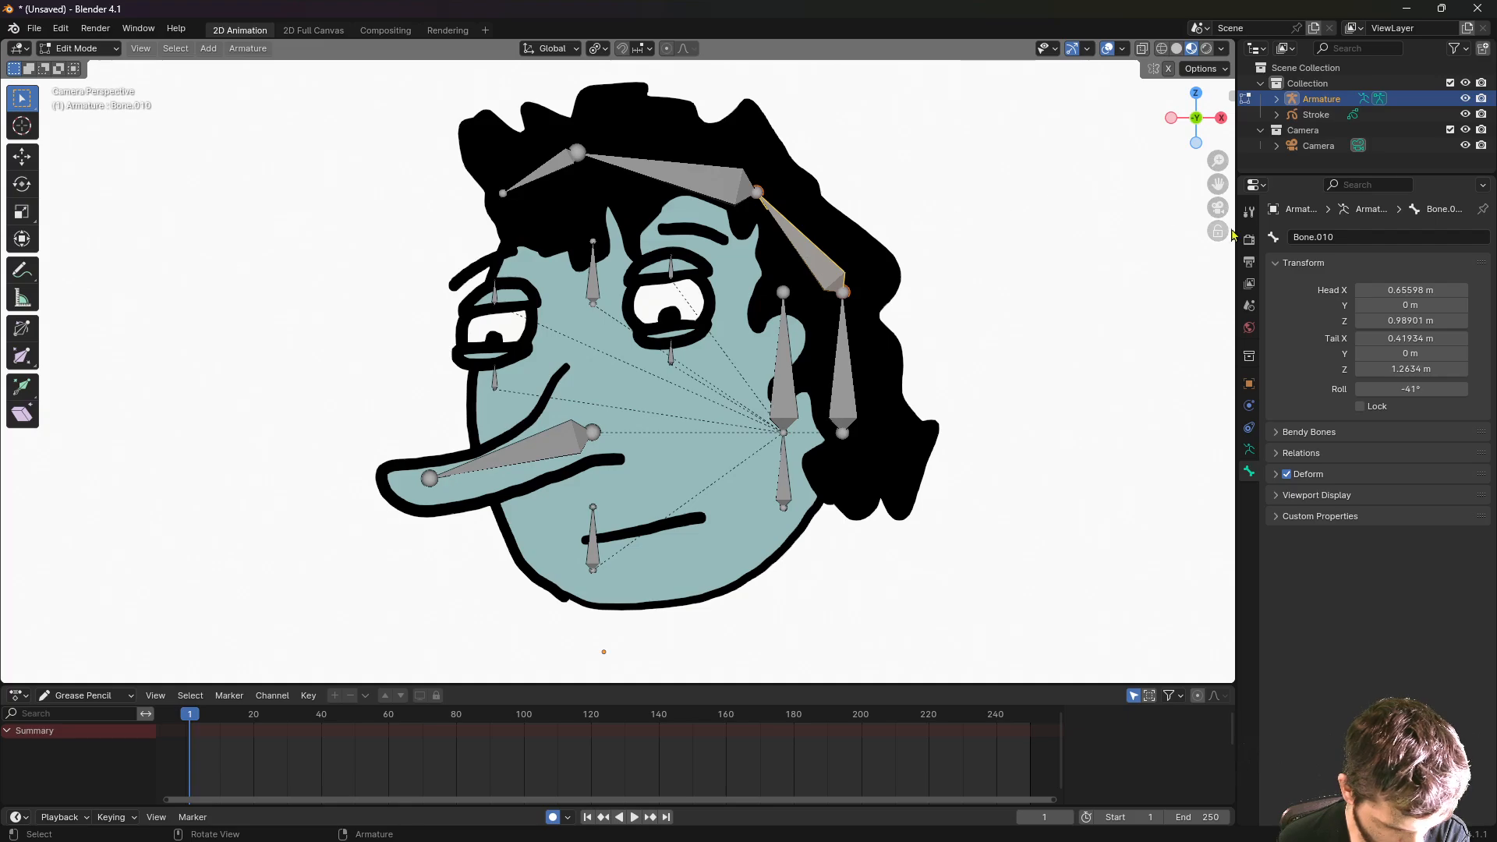
{"action": "left_click", "coordinate": [1347, 234]}
{"action": "type", "text": "ha"}
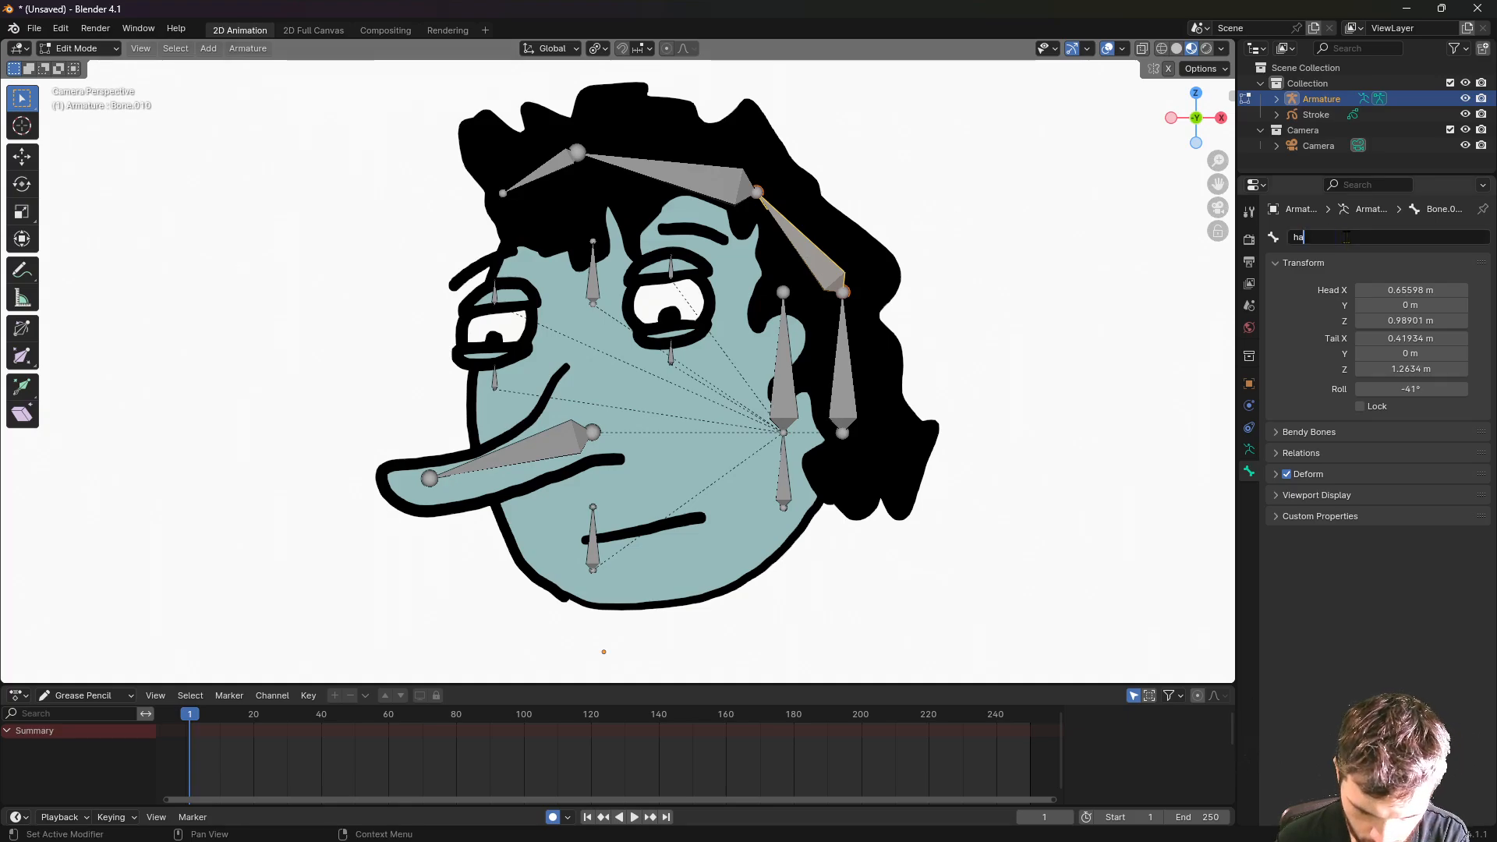
{"action": "type", "text": "ir mid end"}
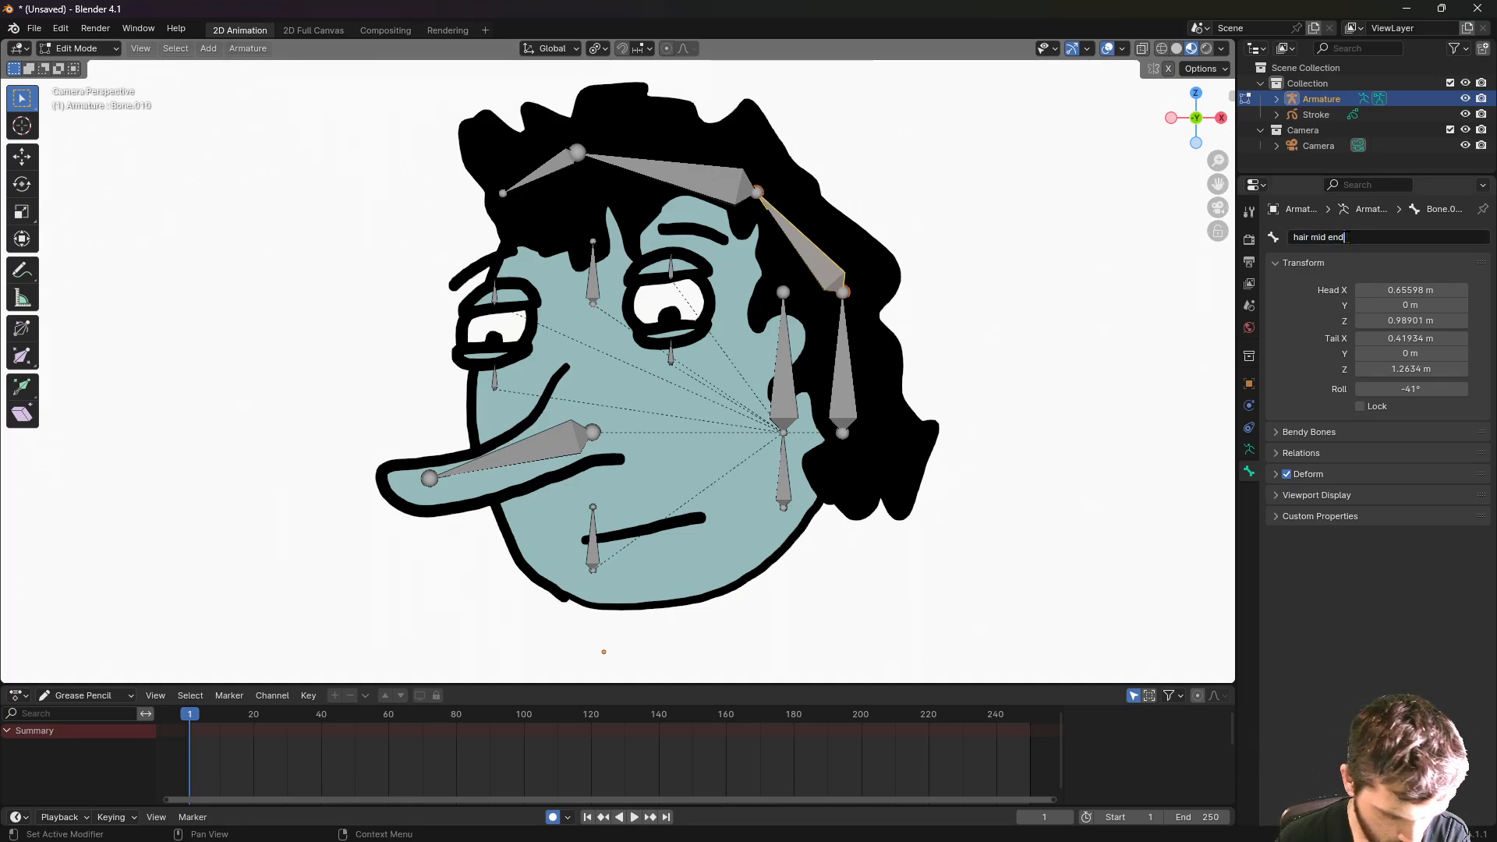
{"action": "key", "text": "Return"}
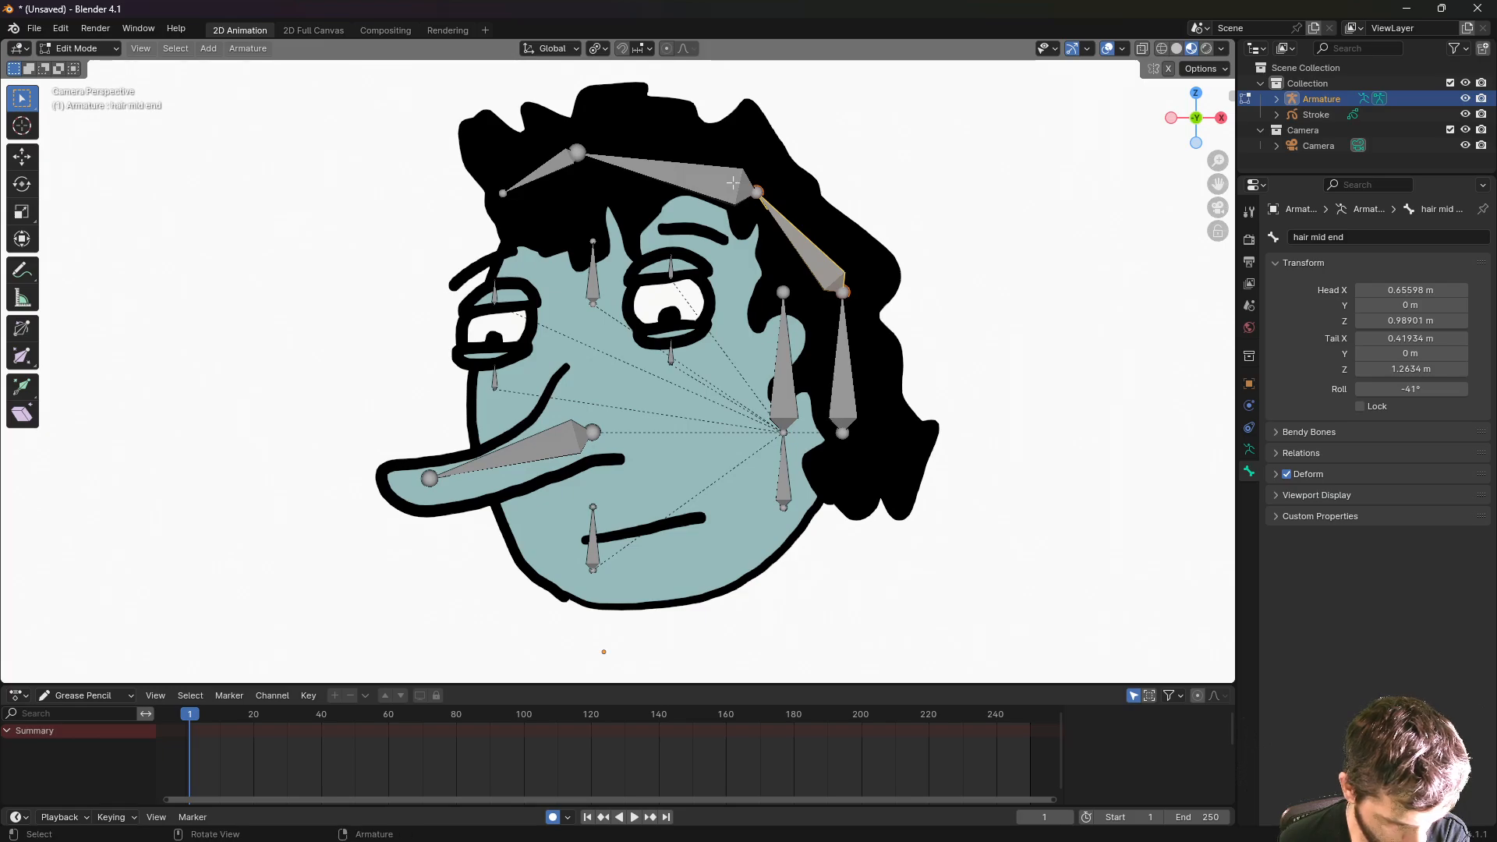
- Name the top hair bone 'hair mid' and the small front one 'hair front'
{"action": "left_click", "coordinate": [735, 187]}
{"action": "left_click", "coordinate": [1344, 231]}
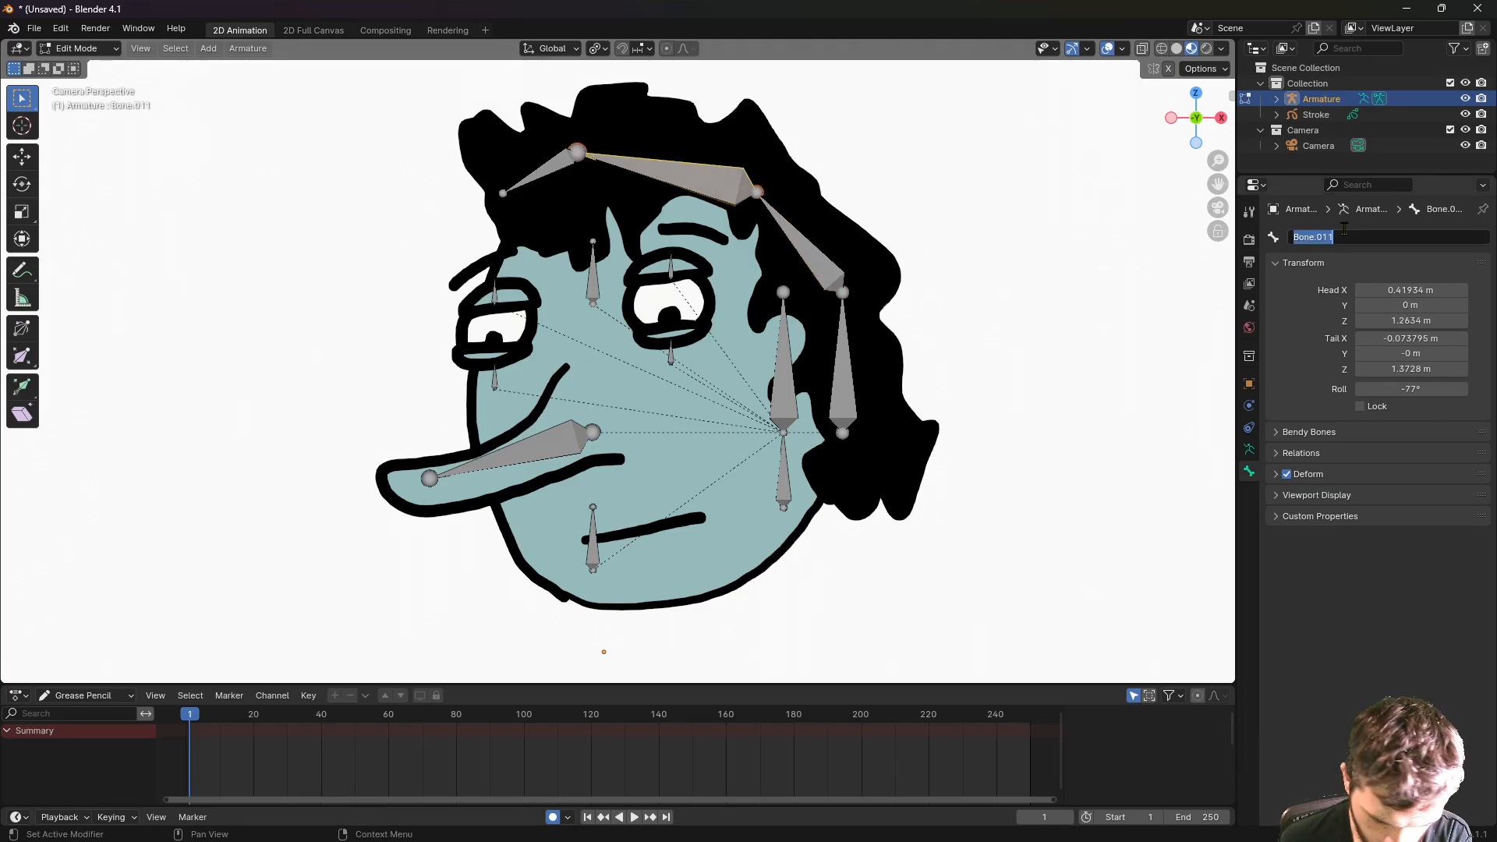
{"action": "type", "text": "hair mid"}
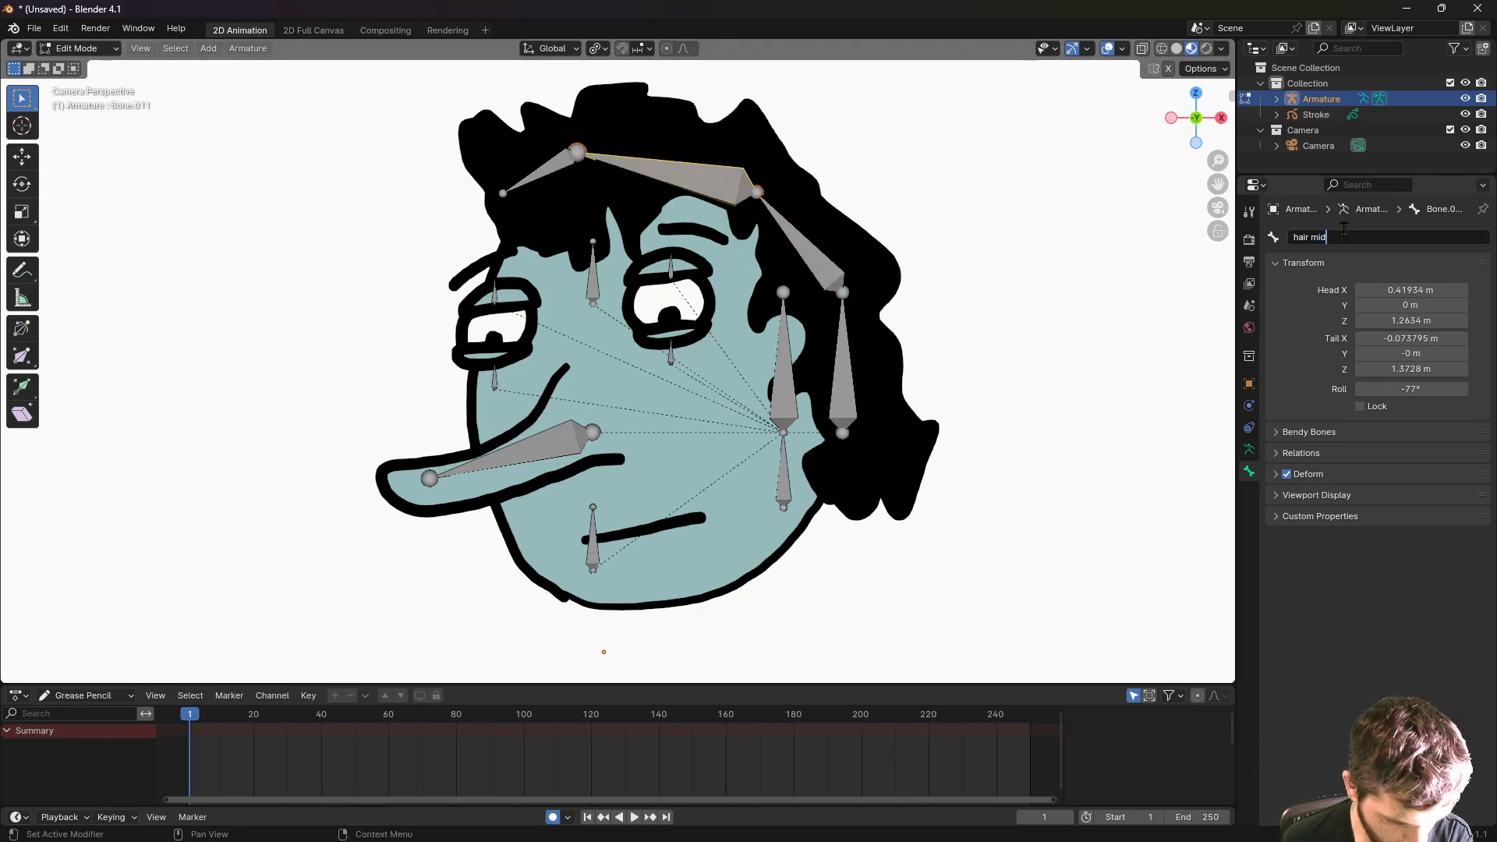
{"action": "key", "text": "Return"}
{"action": "left_click", "coordinate": [545, 165]}
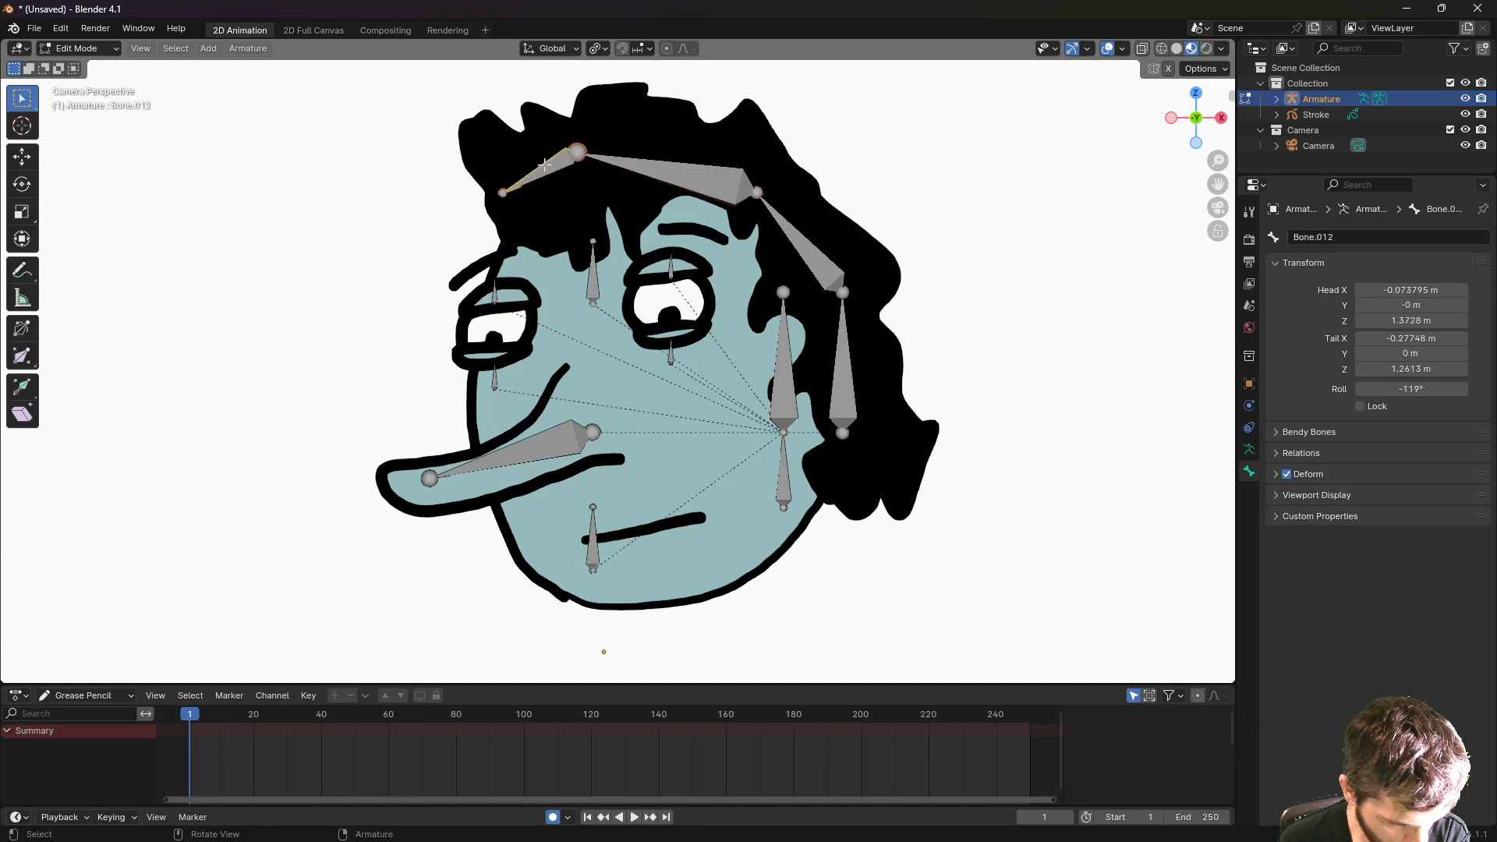
{"action": "left_click", "coordinate": [1323, 237]}
{"action": "type", "text": "hair"}
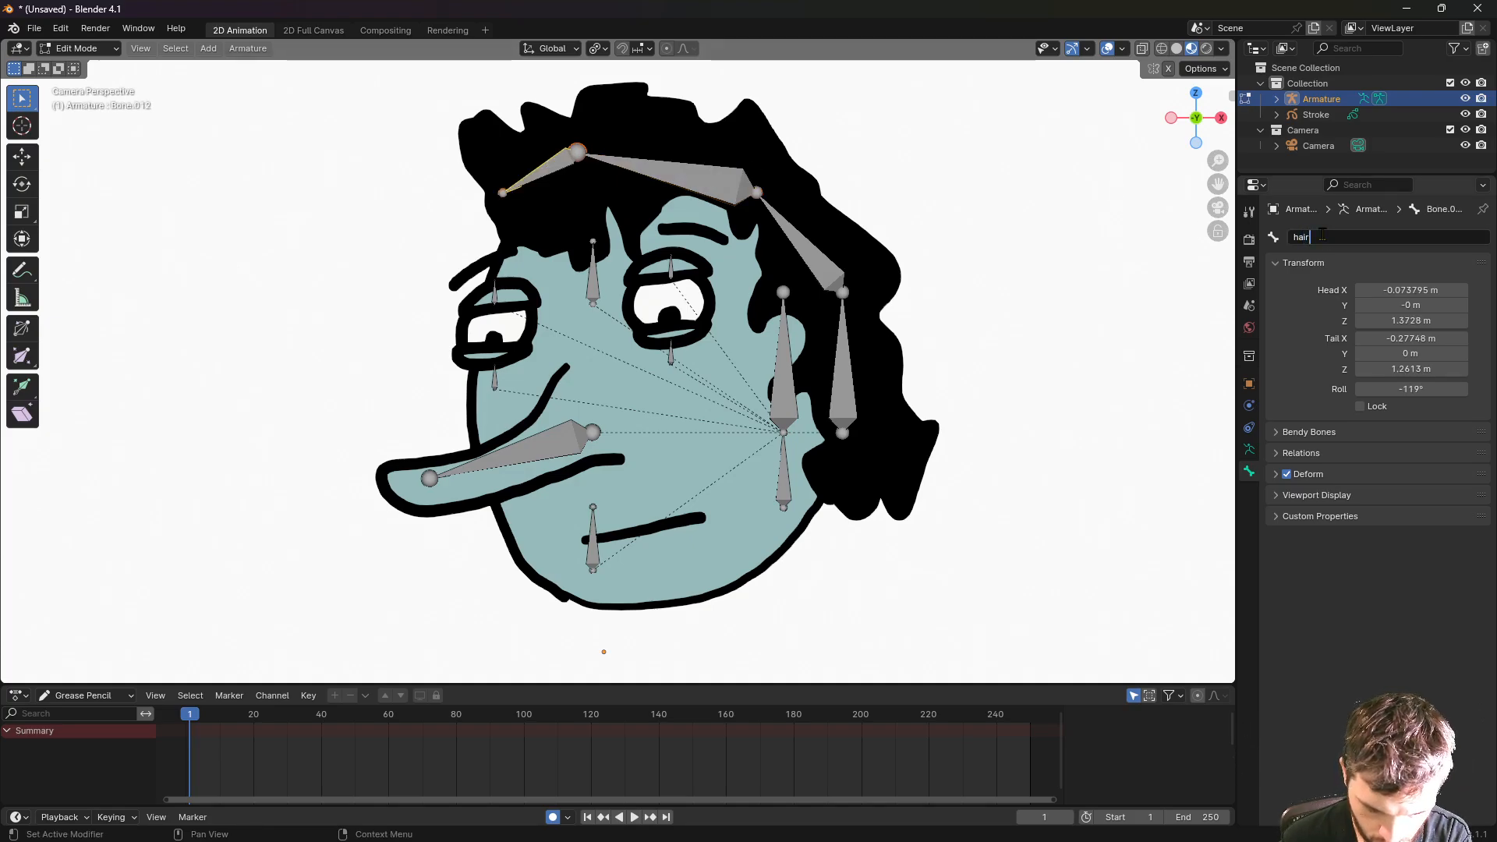
{"action": "type", "text": " front"}
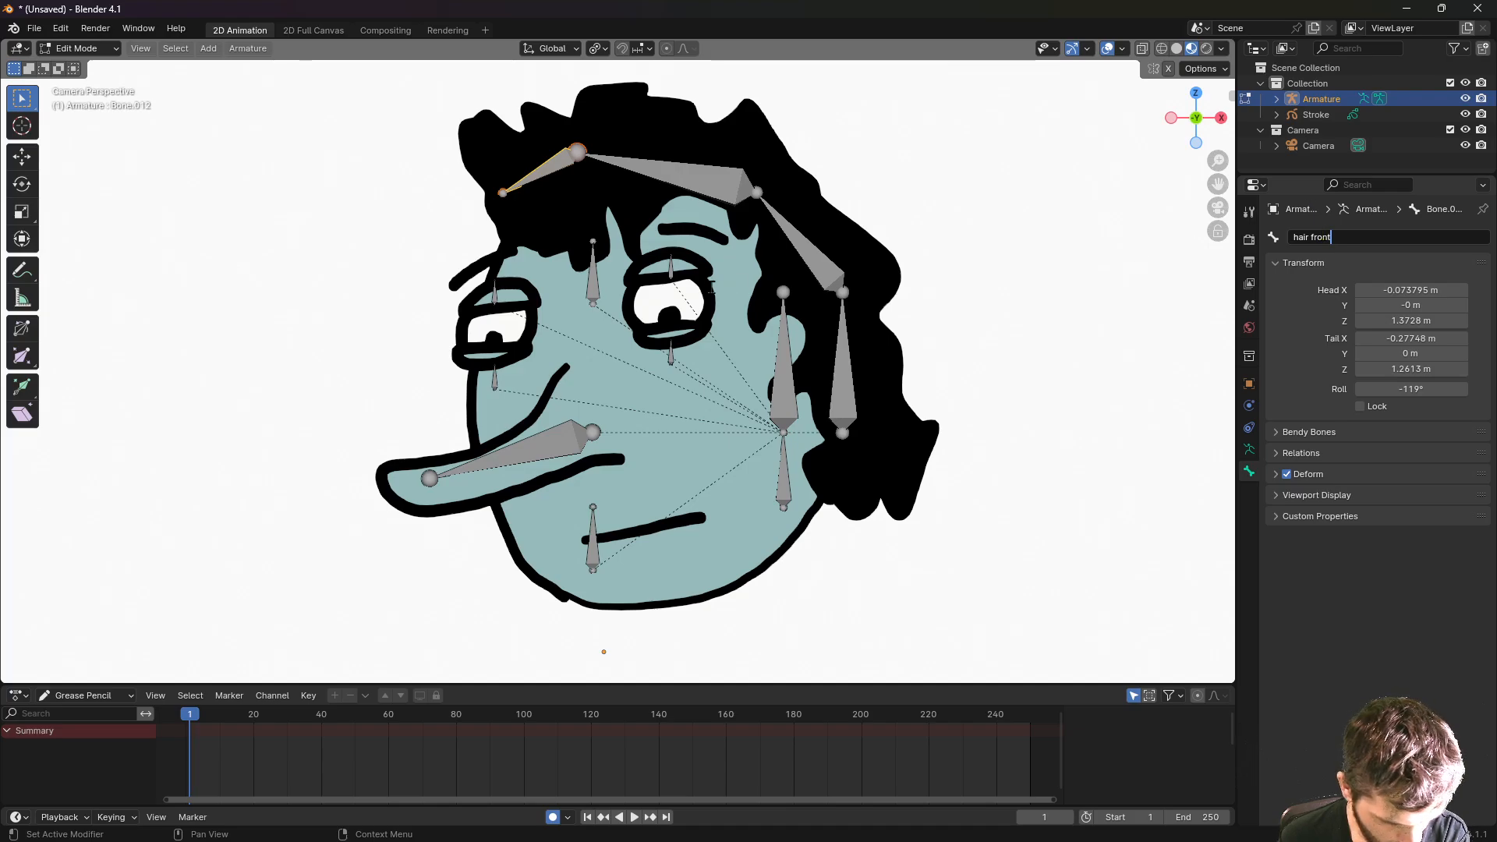
- Name the tall central face bone 'head' and the bone below it 'neck'
{"action": "left_click", "coordinate": [785, 343]}
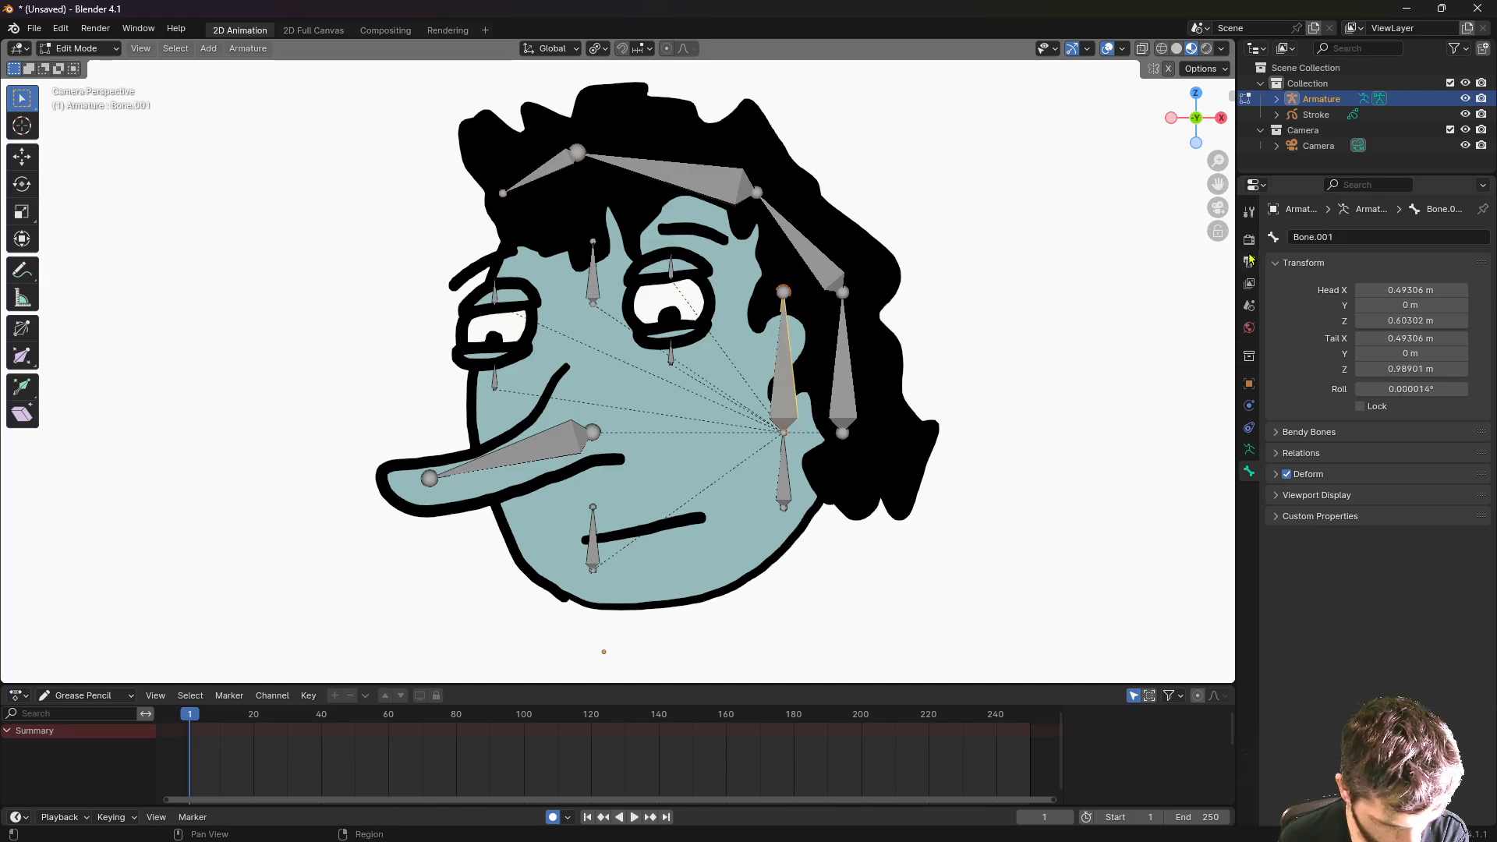
{"action": "left_click", "coordinate": [1321, 236]}
{"action": "type", "text": "he"}
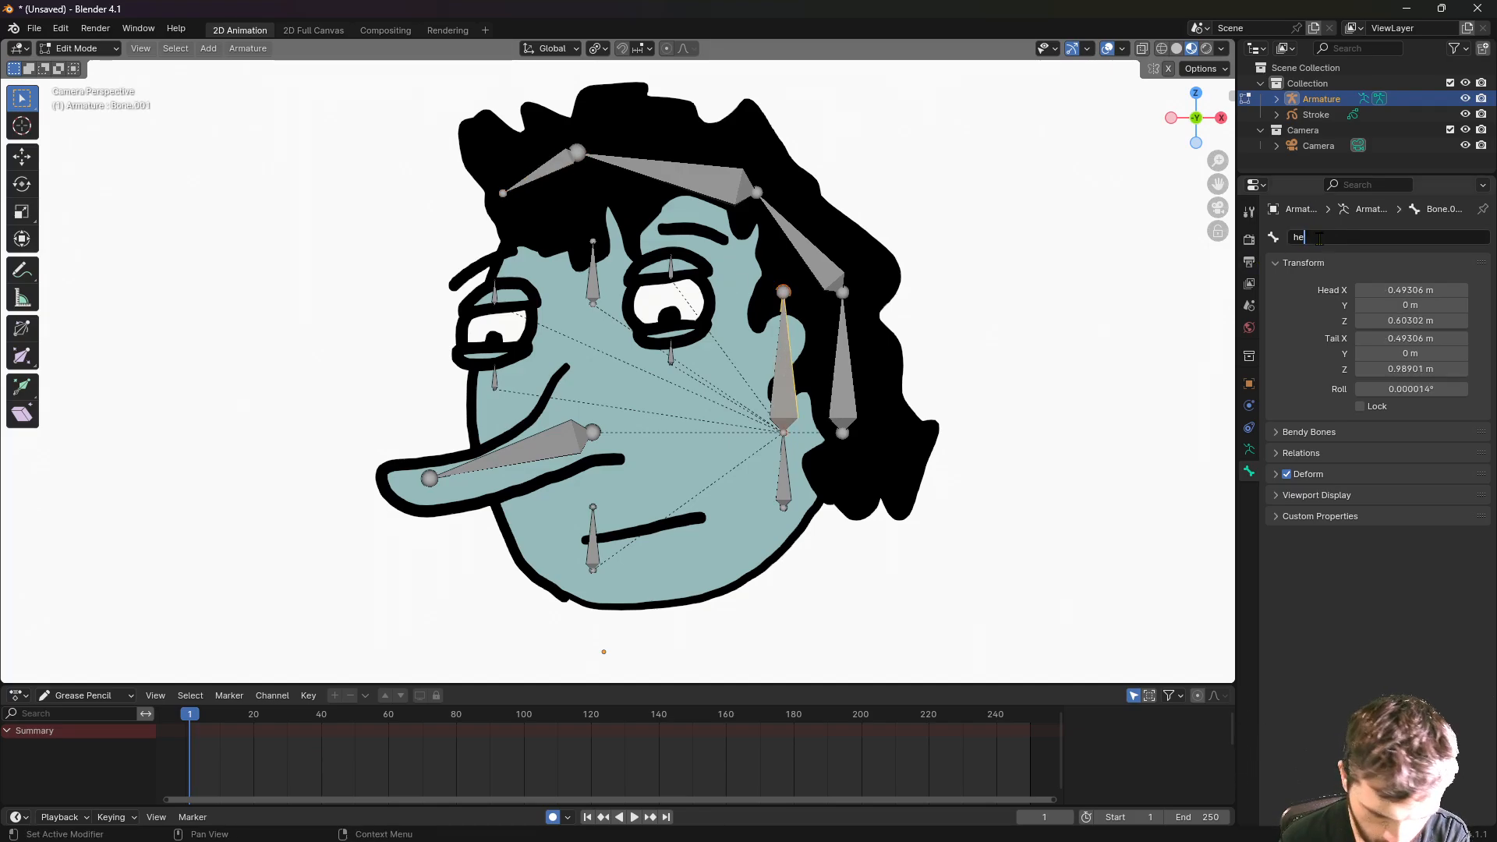
{"action": "type", "text": "ad"}
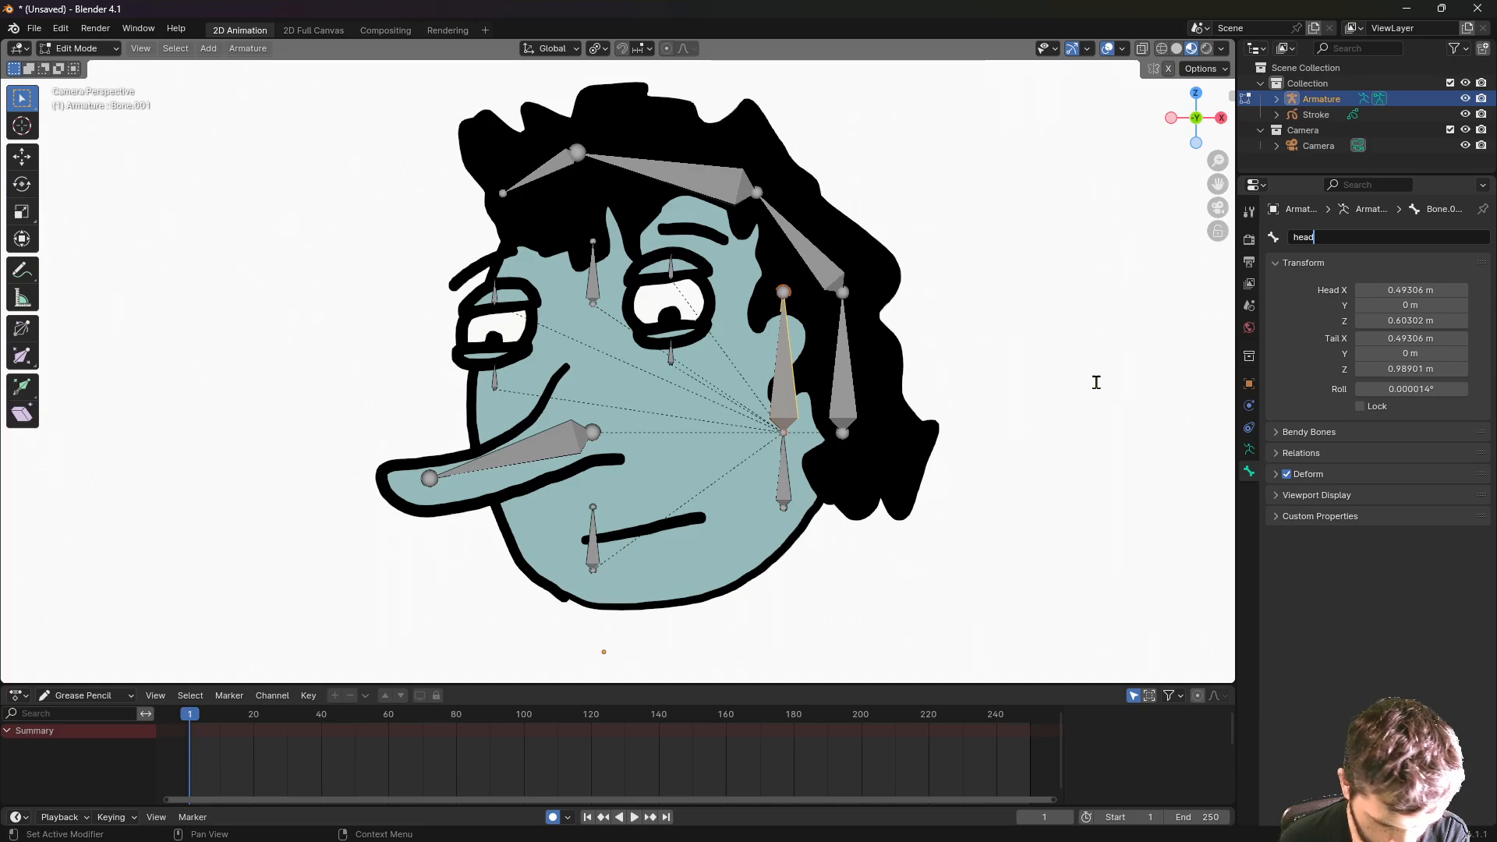
{"action": "key", "text": "Return"}
{"action": "left_click", "coordinate": [786, 474]}
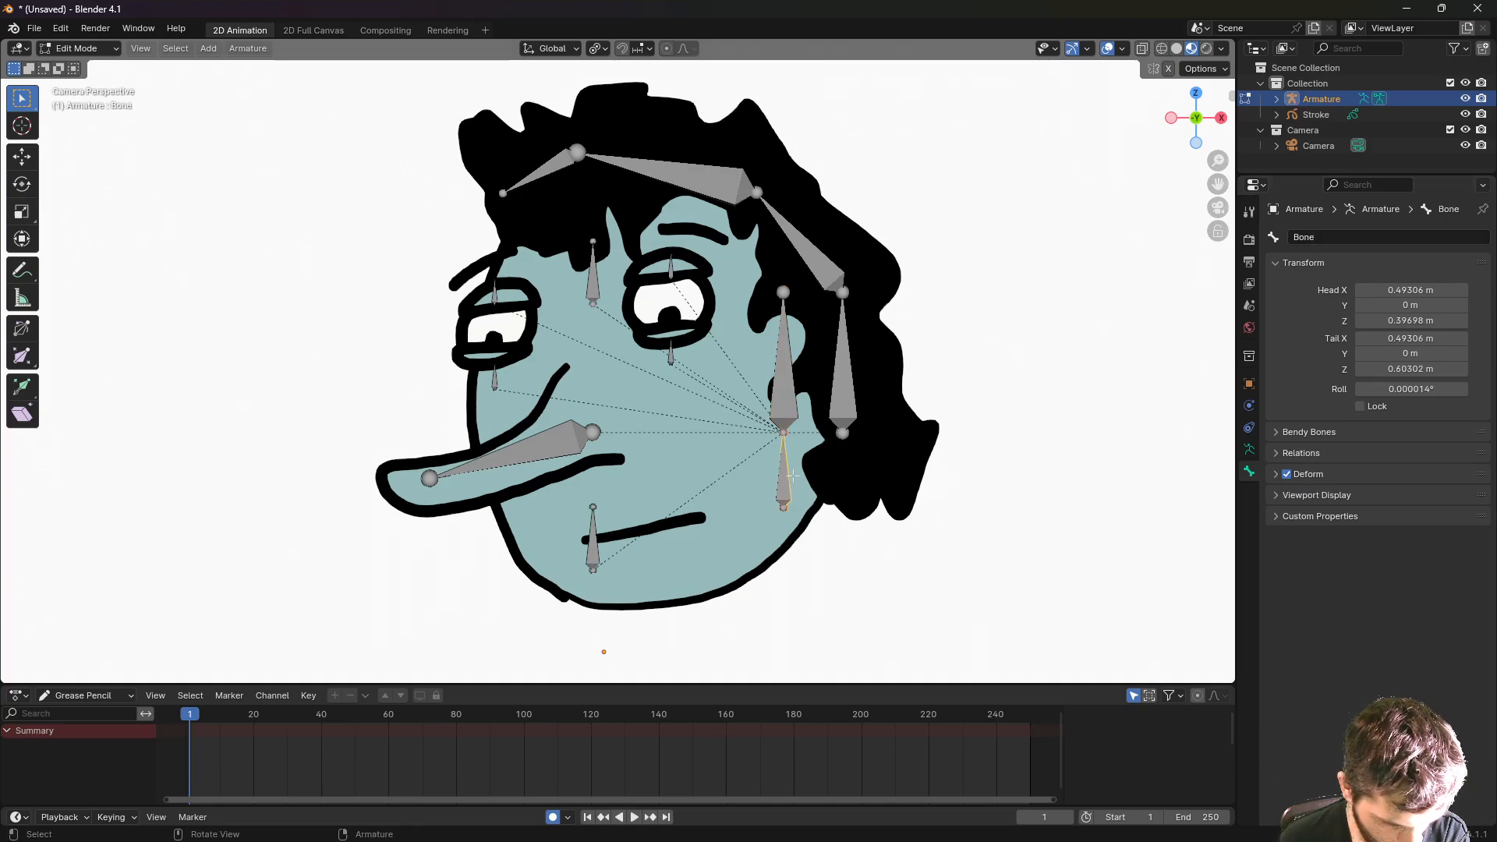
{"action": "left_click", "coordinate": [1320, 236]}
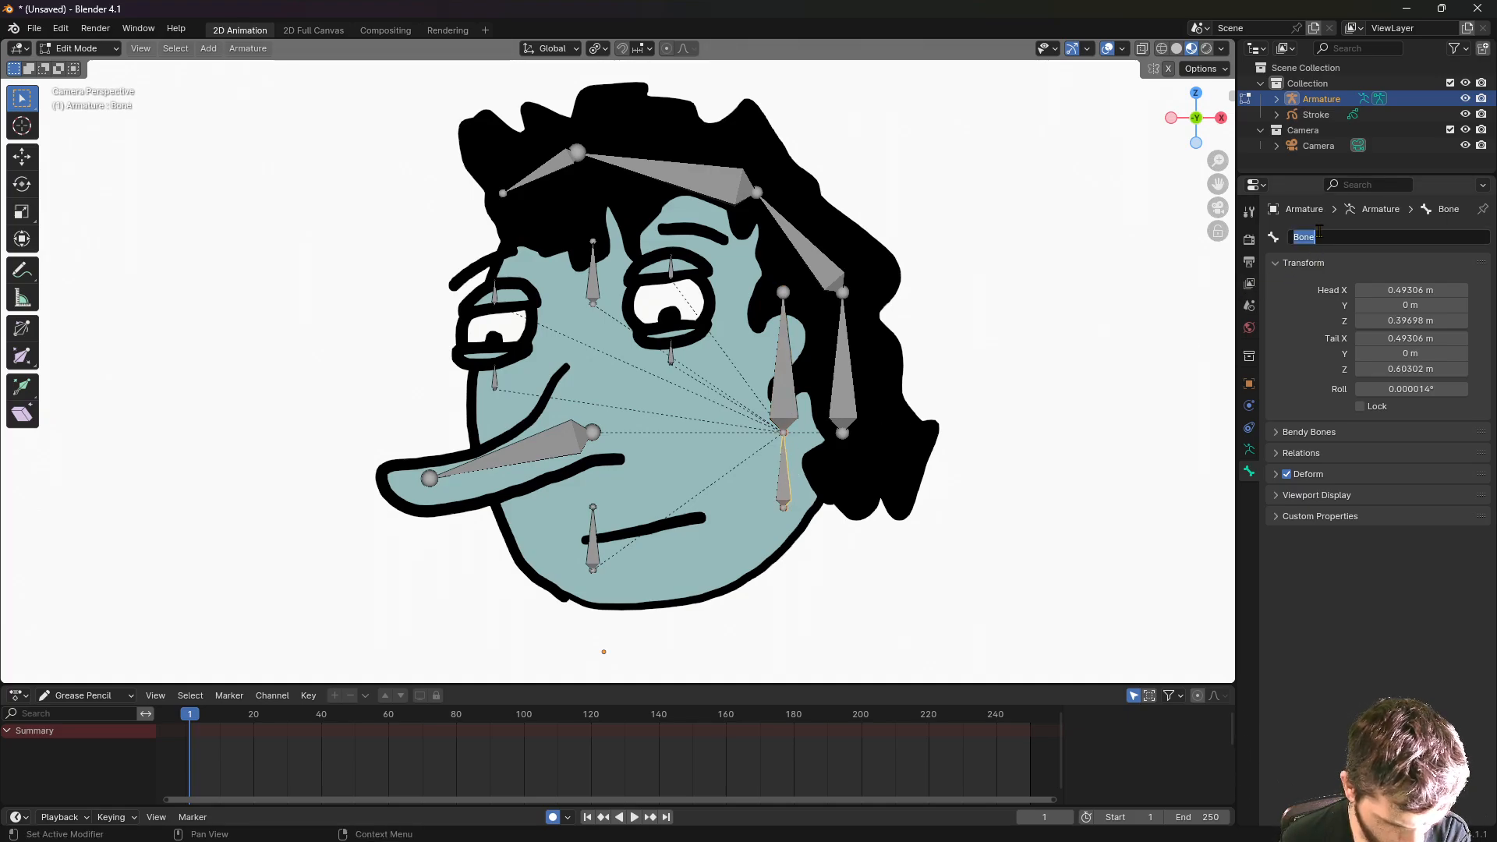
{"action": "type", "text": "neck"}
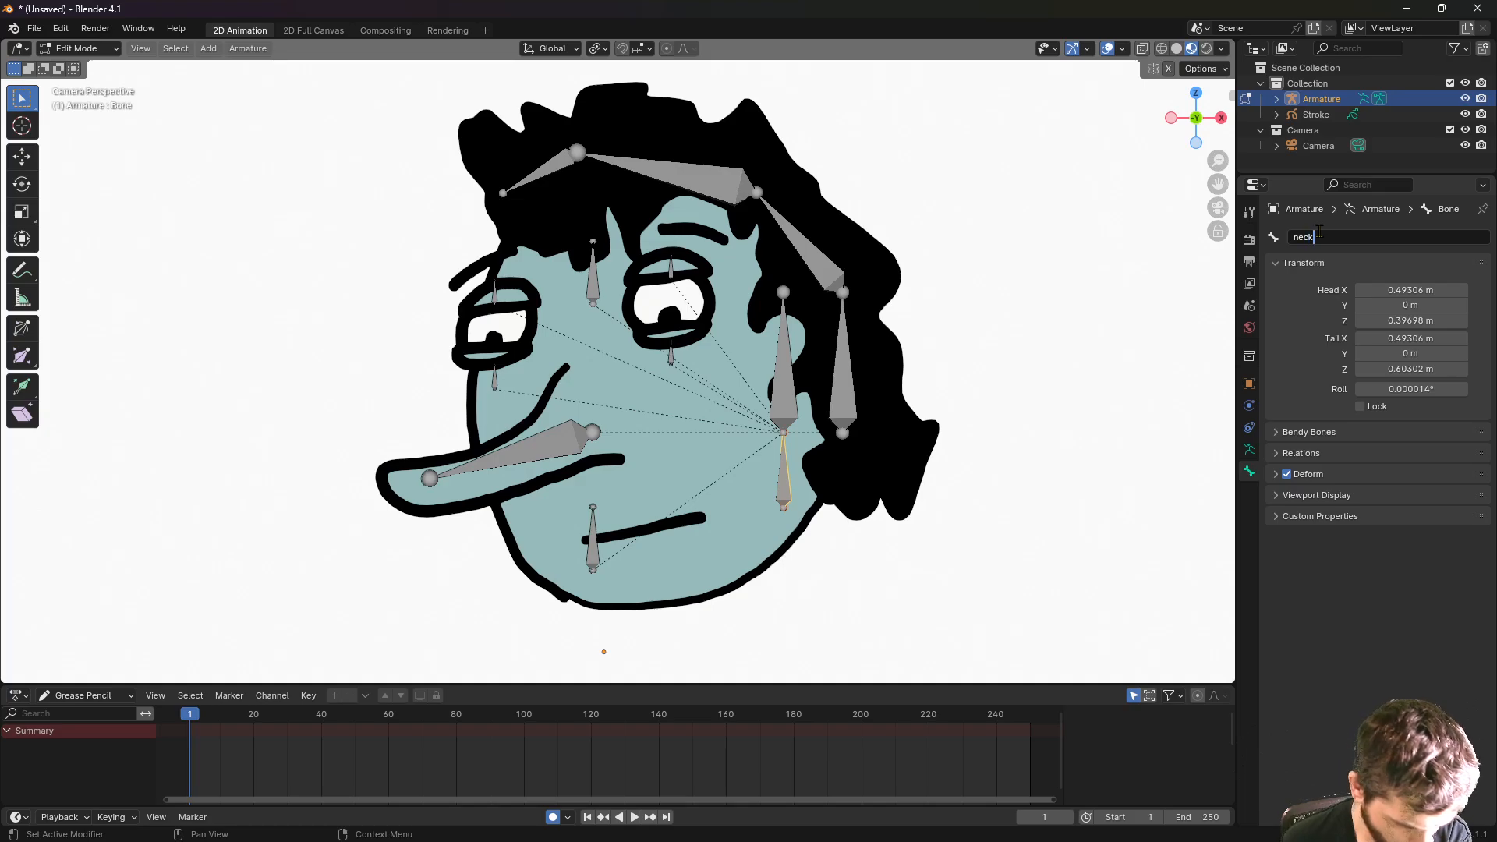
- Name the chin bone 'mouth' and the bone along the nose 'nose'
{"action": "left_click", "coordinate": [591, 540]}
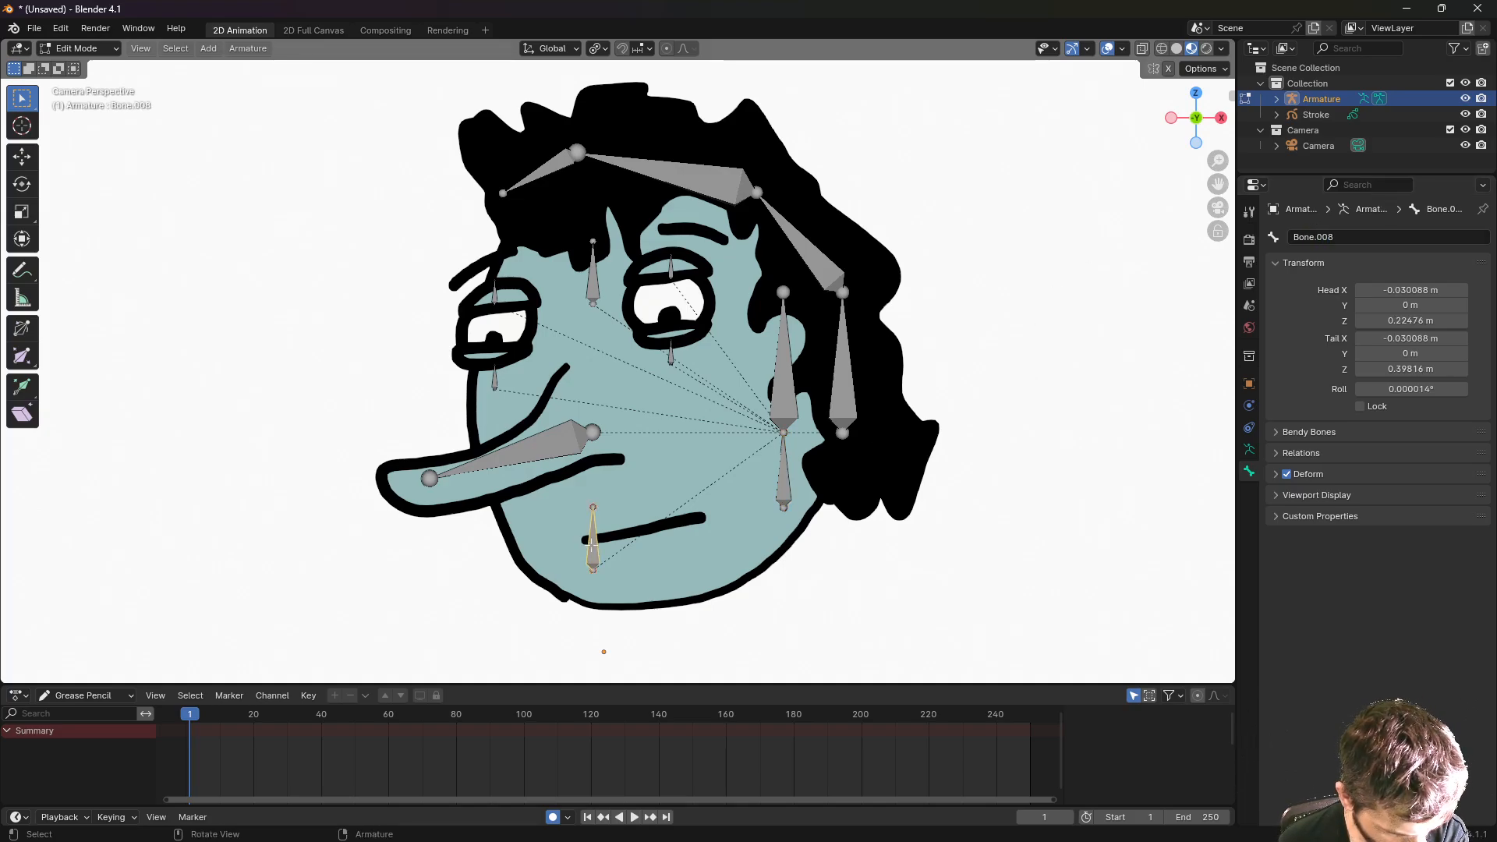
{"action": "double_click", "coordinate": [1330, 237]}
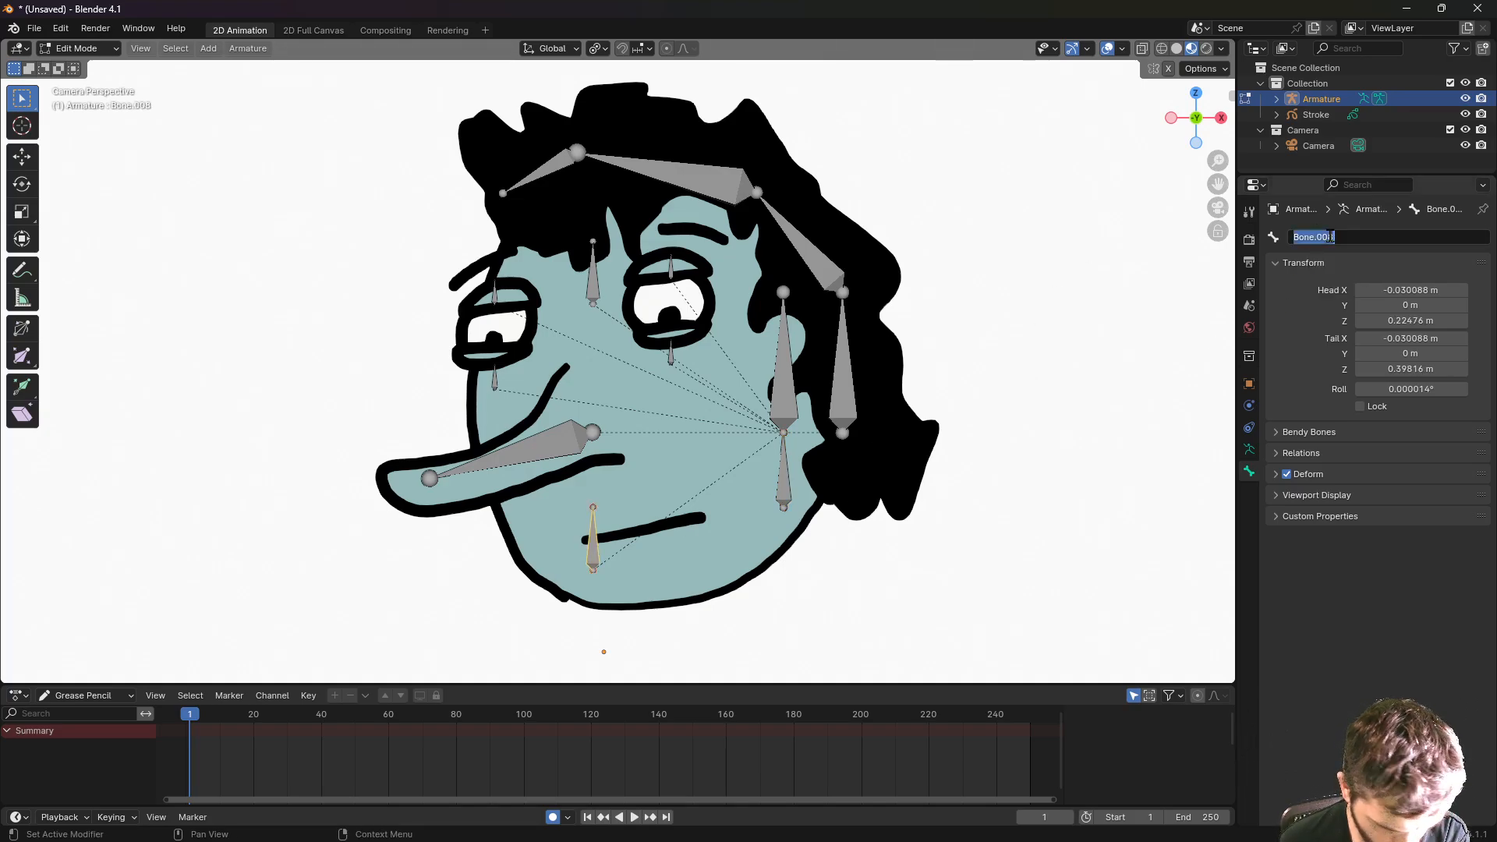
{"action": "type", "text": "mouth"}
{"action": "key", "text": "Return"}
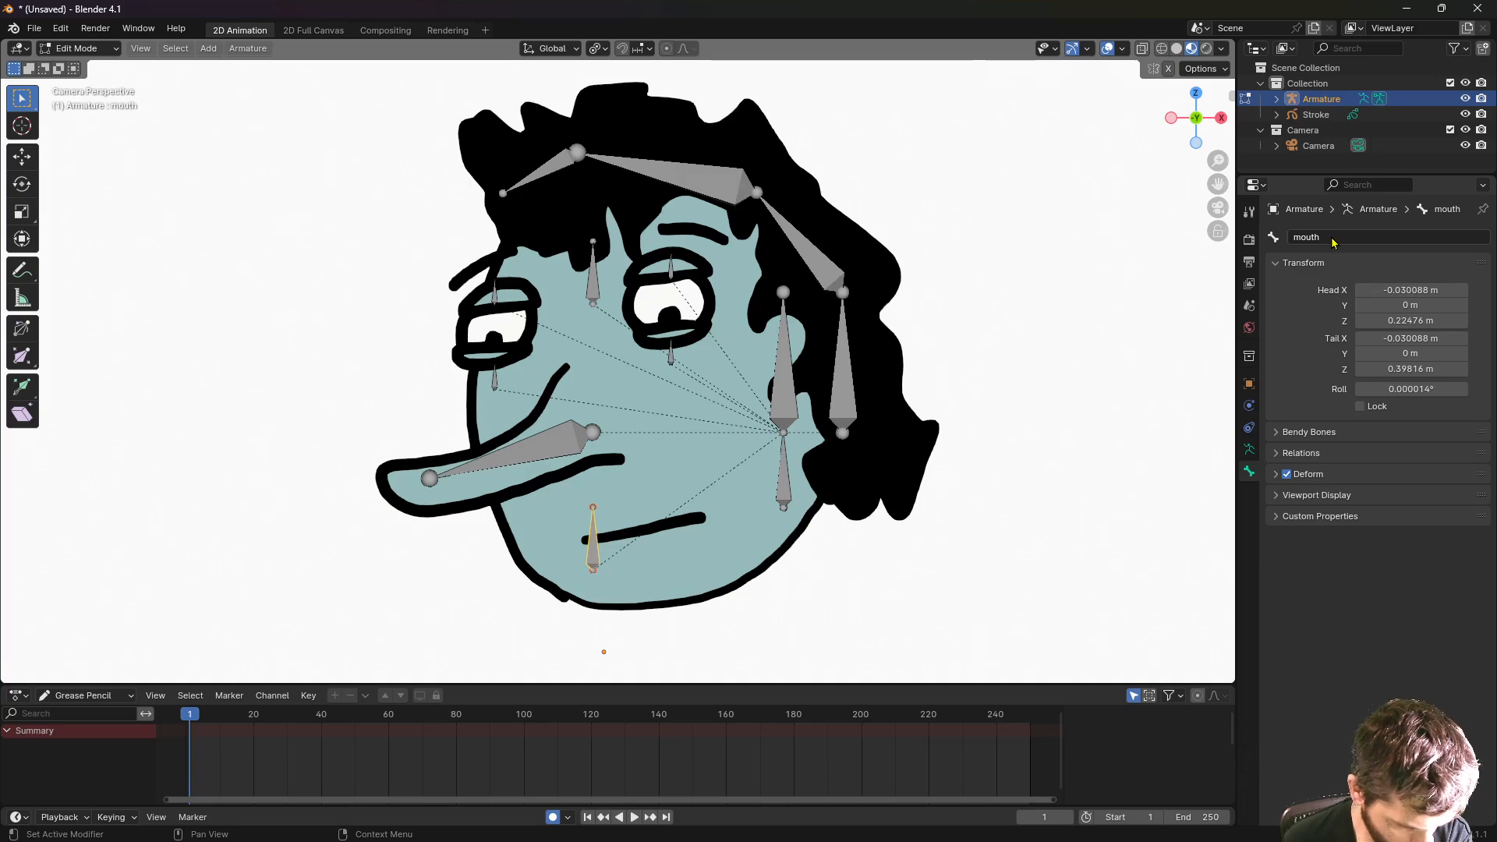
{"action": "left_click", "coordinate": [537, 439]}
{"action": "double_click", "coordinate": [1311, 237]}
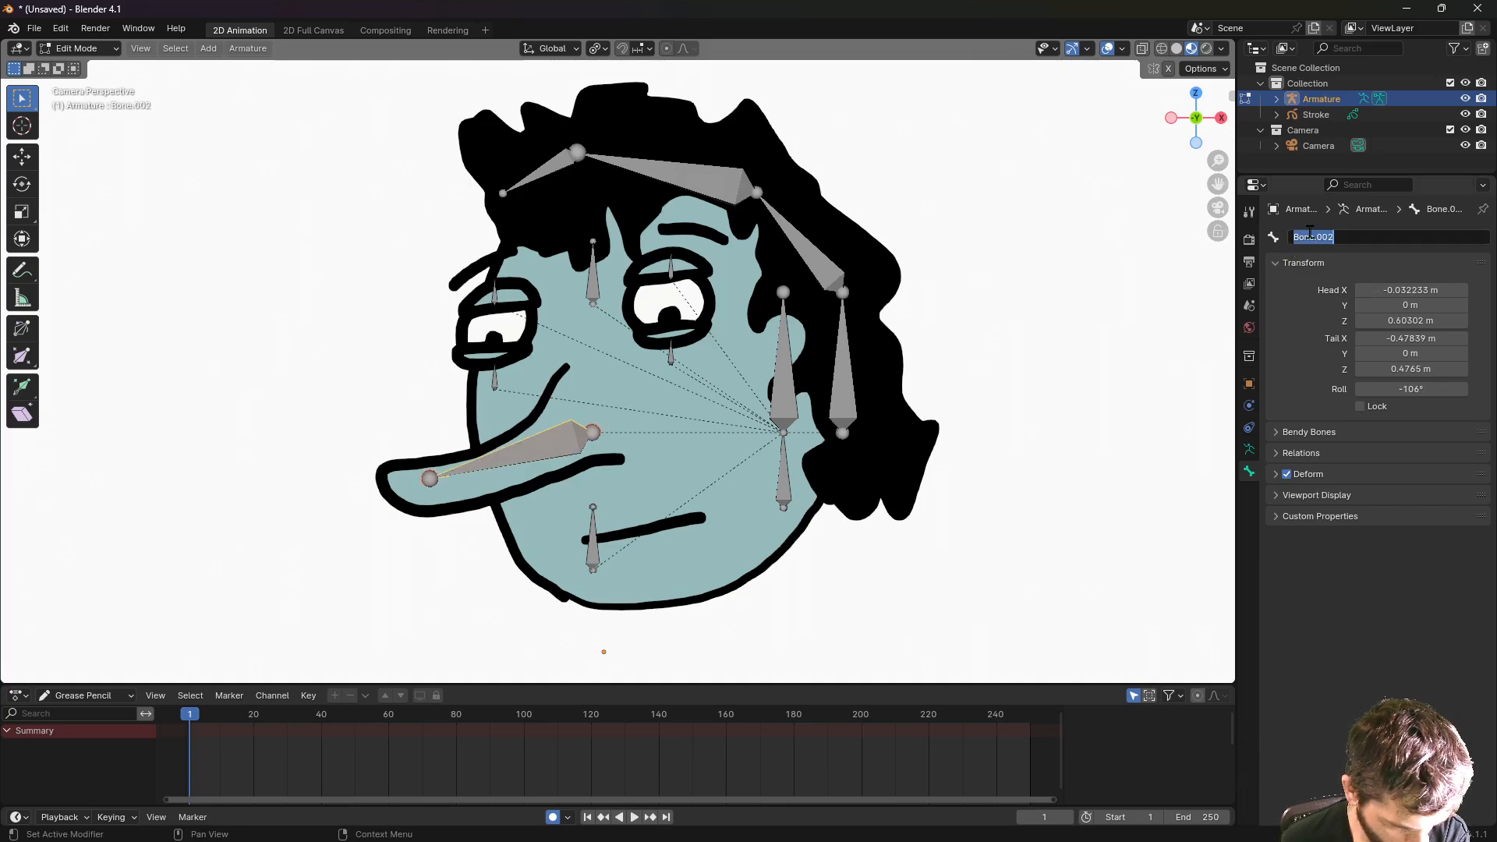
{"action": "type", "text": "n"}
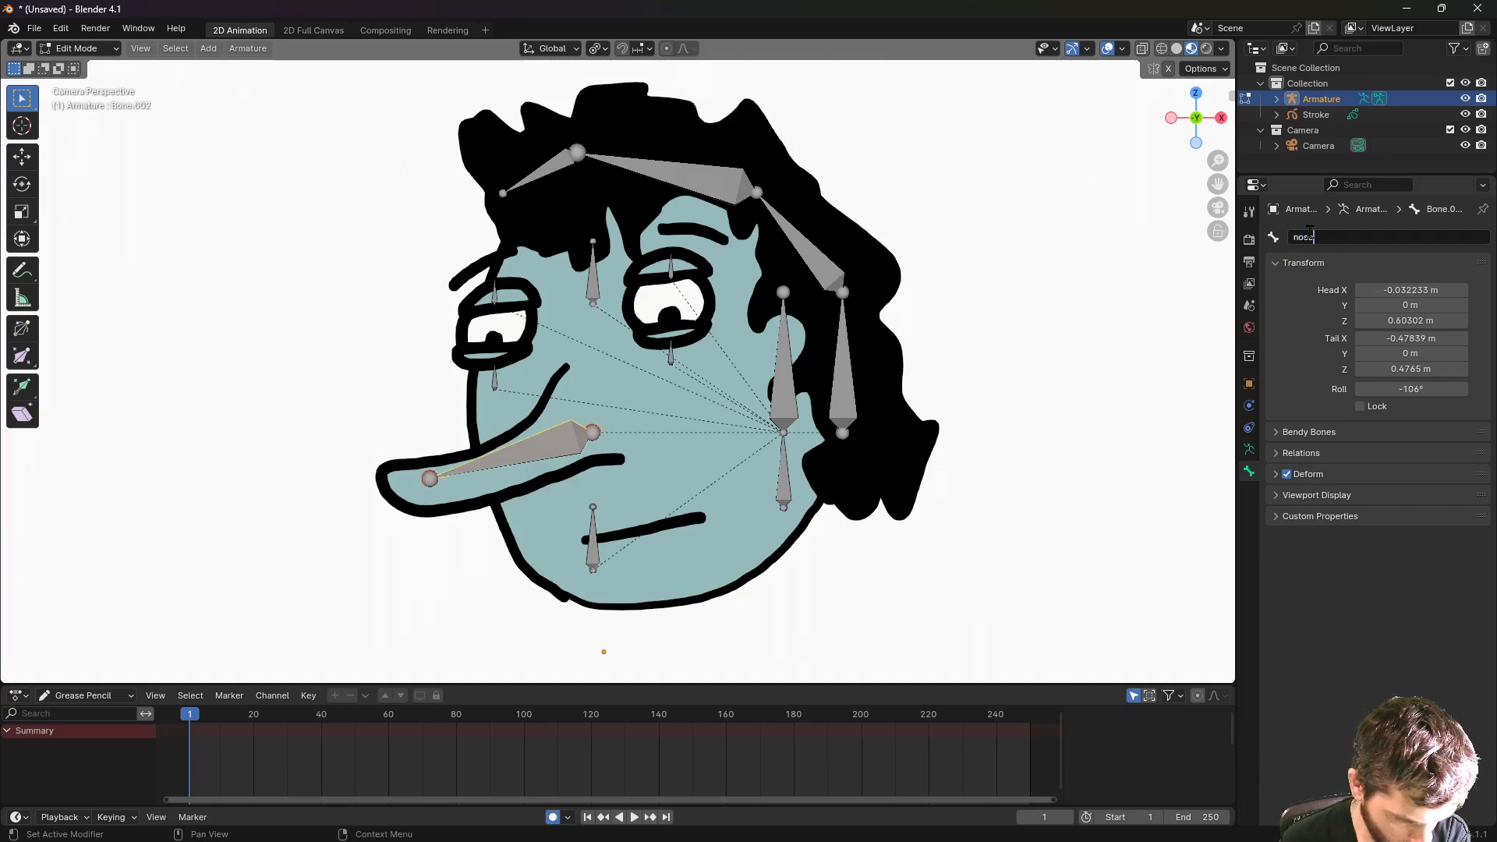
{"action": "type", "text": "ose"}
{"action": "key", "text": "Return"}
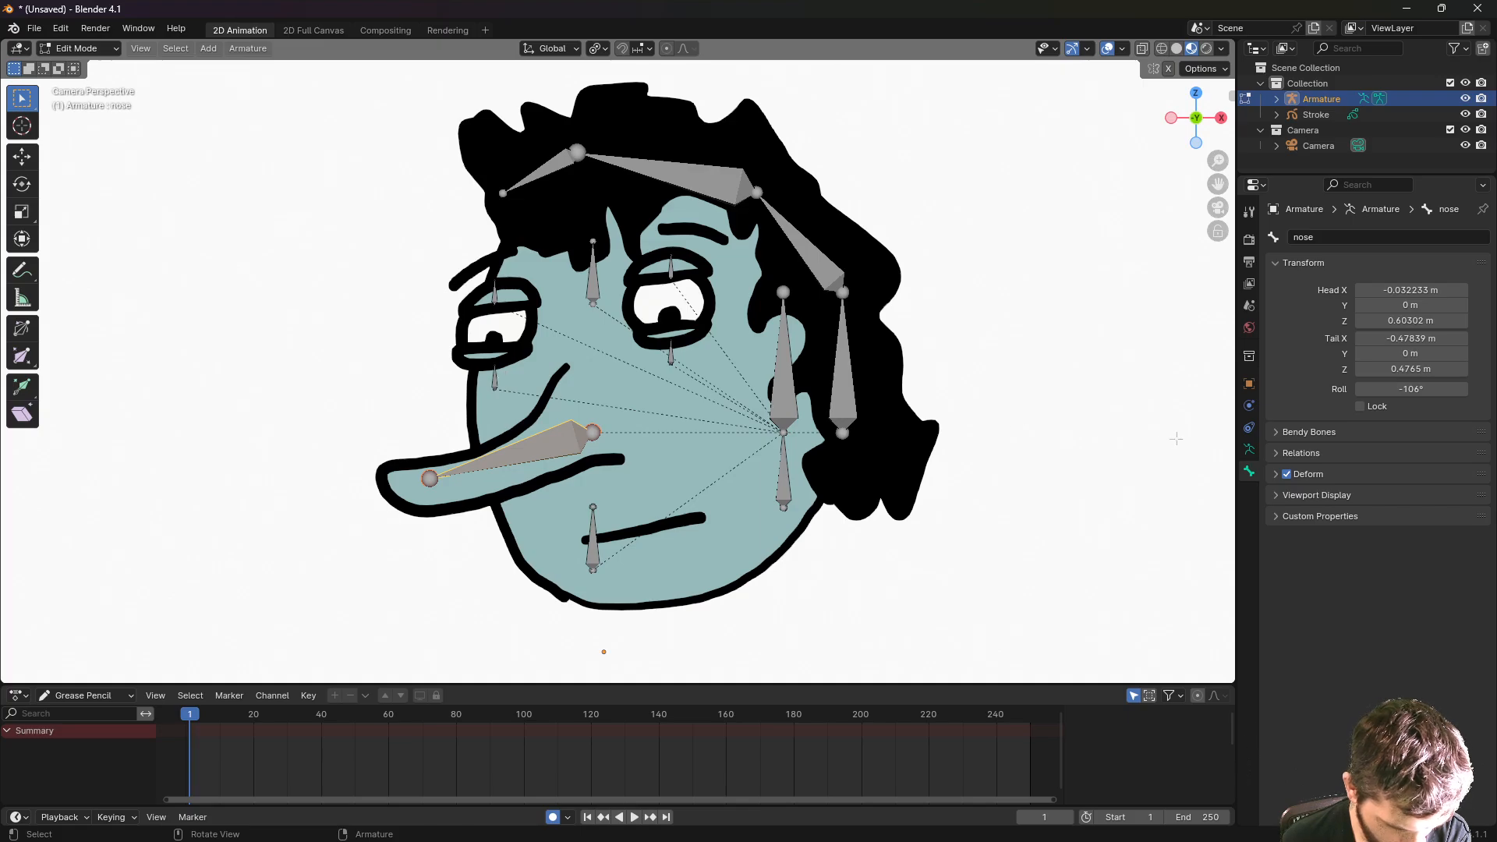
- Raise the nose bone's Bendy Bones segments to 11, then reselect the whole nose bone
{"action": "left_click", "coordinate": [1275, 433]}
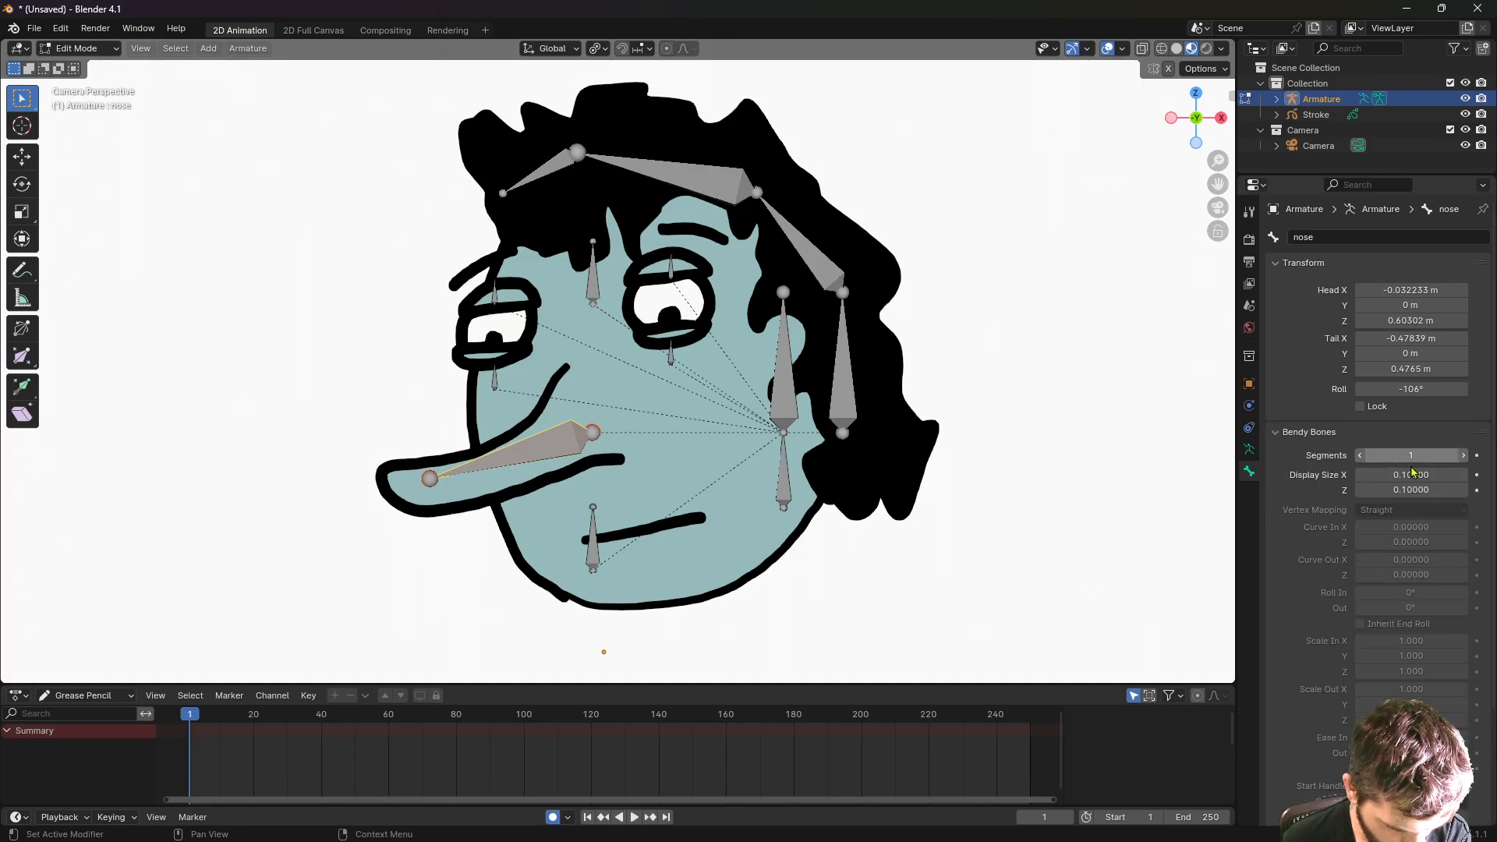
{"action": "left_click", "coordinate": [1463, 457]}
{"action": "left_click", "coordinate": [1464, 457]}
{"action": "left_click", "coordinate": [1464, 457]}
{"action": "left_click", "coordinate": [1463, 457]}
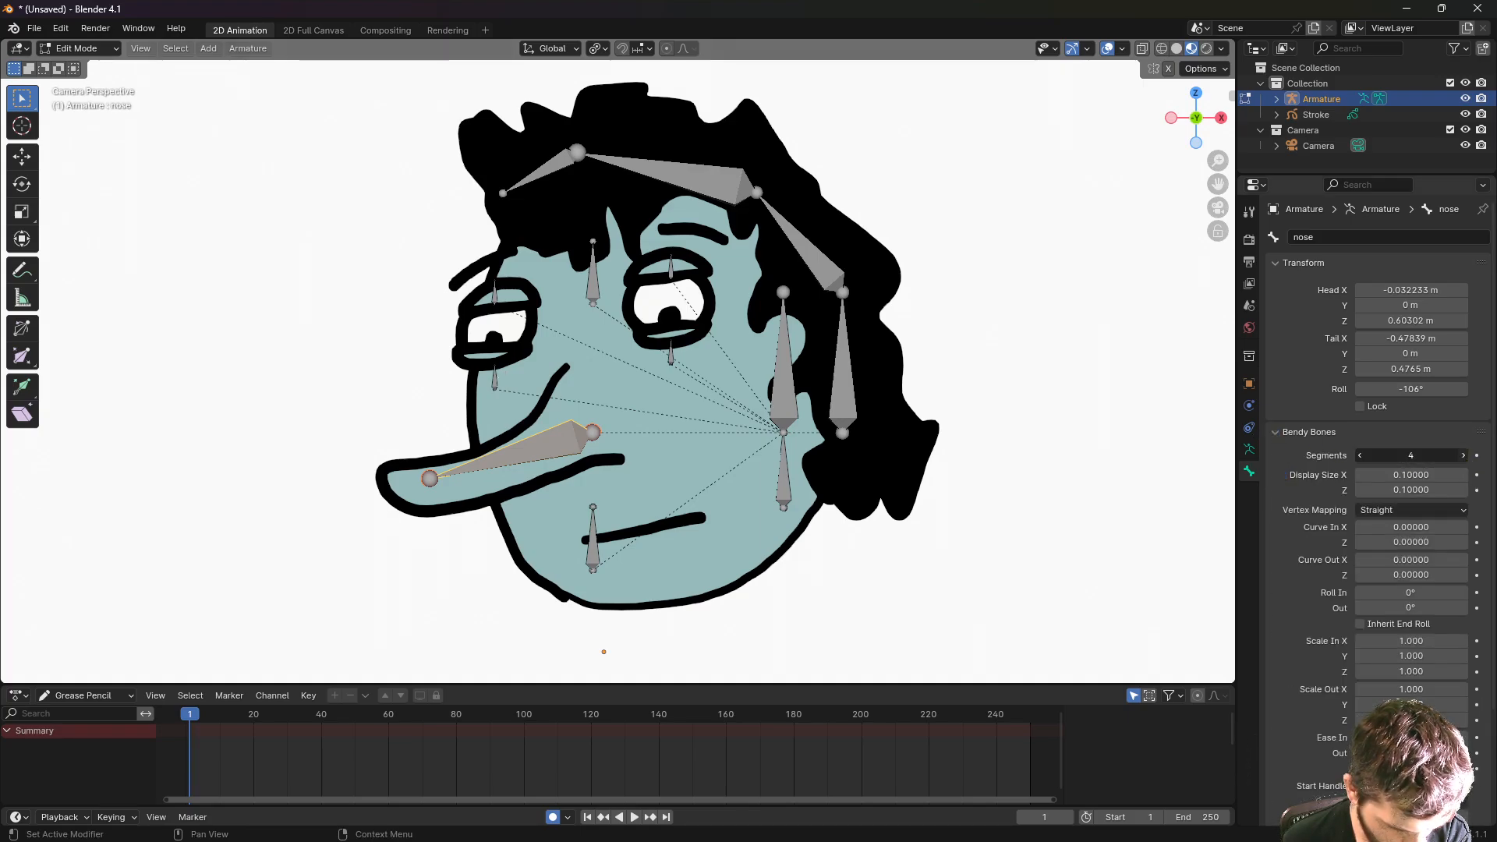
{"action": "left_click", "coordinate": [1463, 457]}
{"action": "left_click", "coordinate": [1464, 457]}
{"action": "left_click", "coordinate": [1464, 455]}
{"action": "left_click", "coordinate": [1463, 456]}
{"action": "left_click", "coordinate": [1463, 456]}
{"action": "left_click", "coordinate": [1464, 456]}
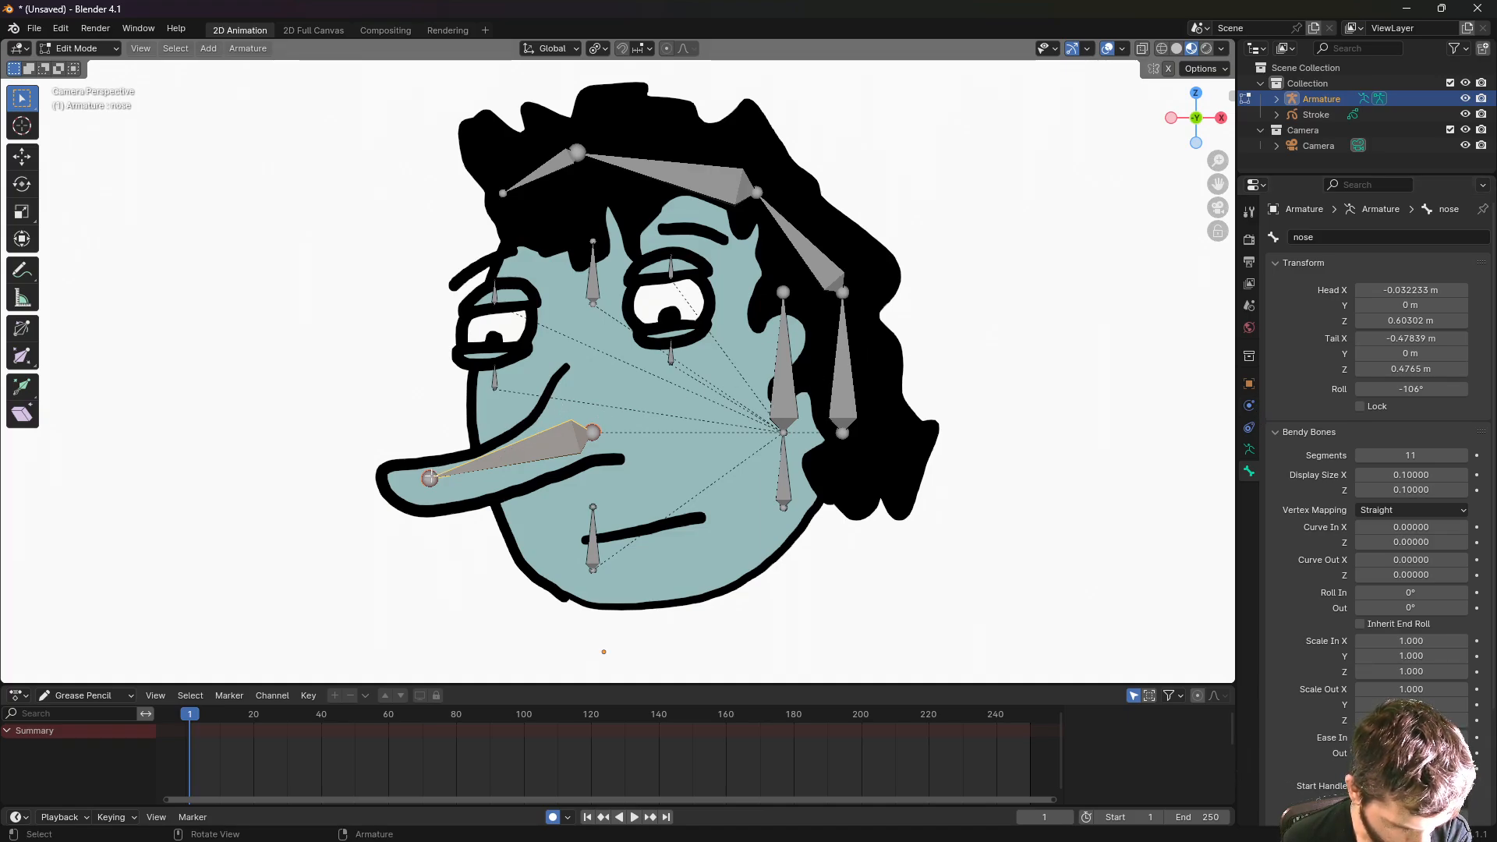
{"action": "key", "text": "alt+a"}
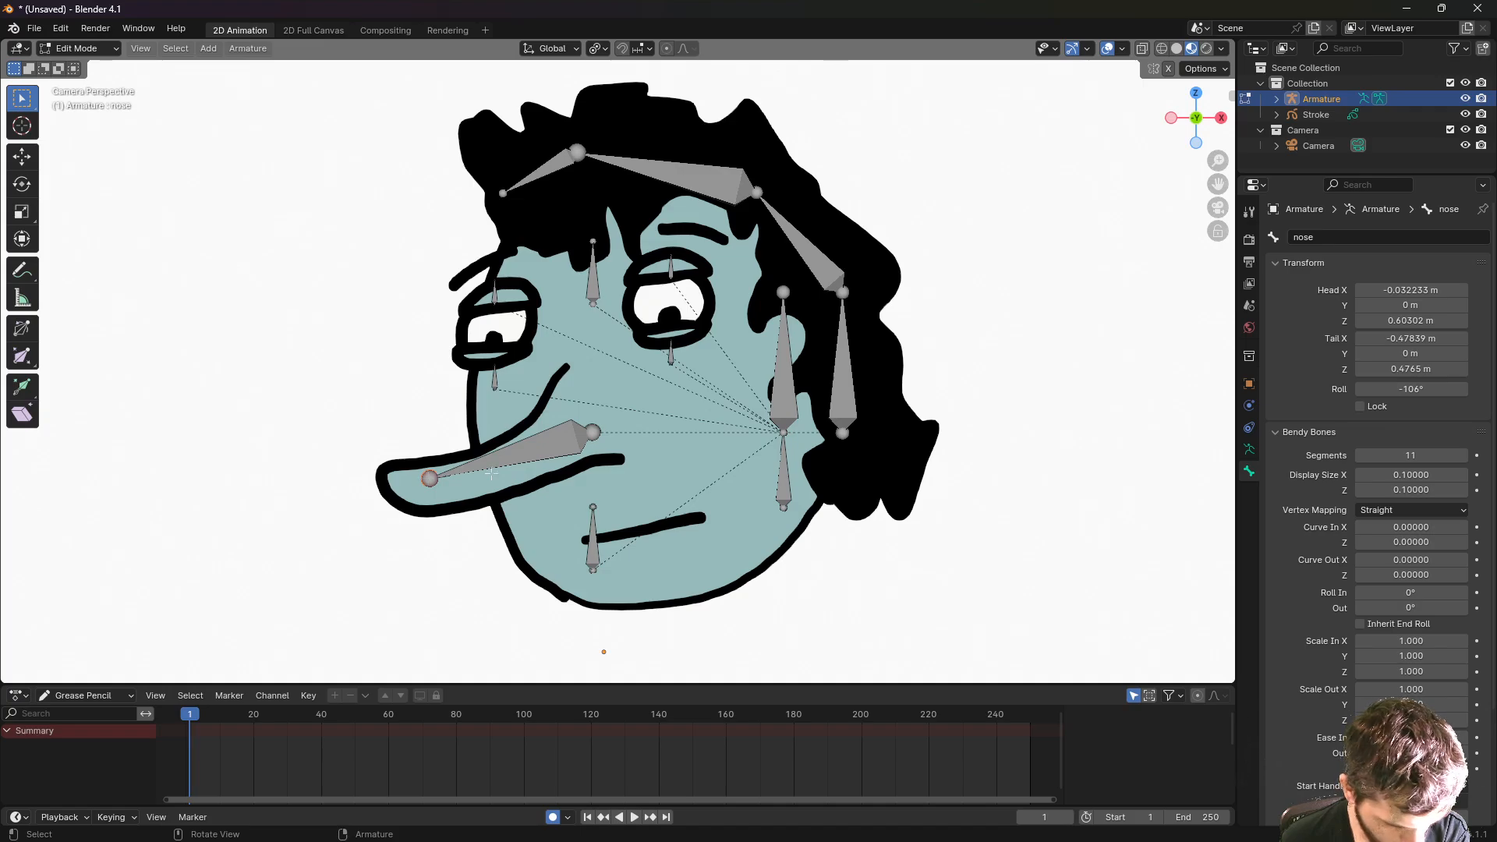
{"action": "left_click", "coordinate": [533, 450]}
- Extrude nose.001 at the nose tip and nose.002 near the root, then reselect the main nose bone
{"action": "left_click", "coordinate": [424, 476]}
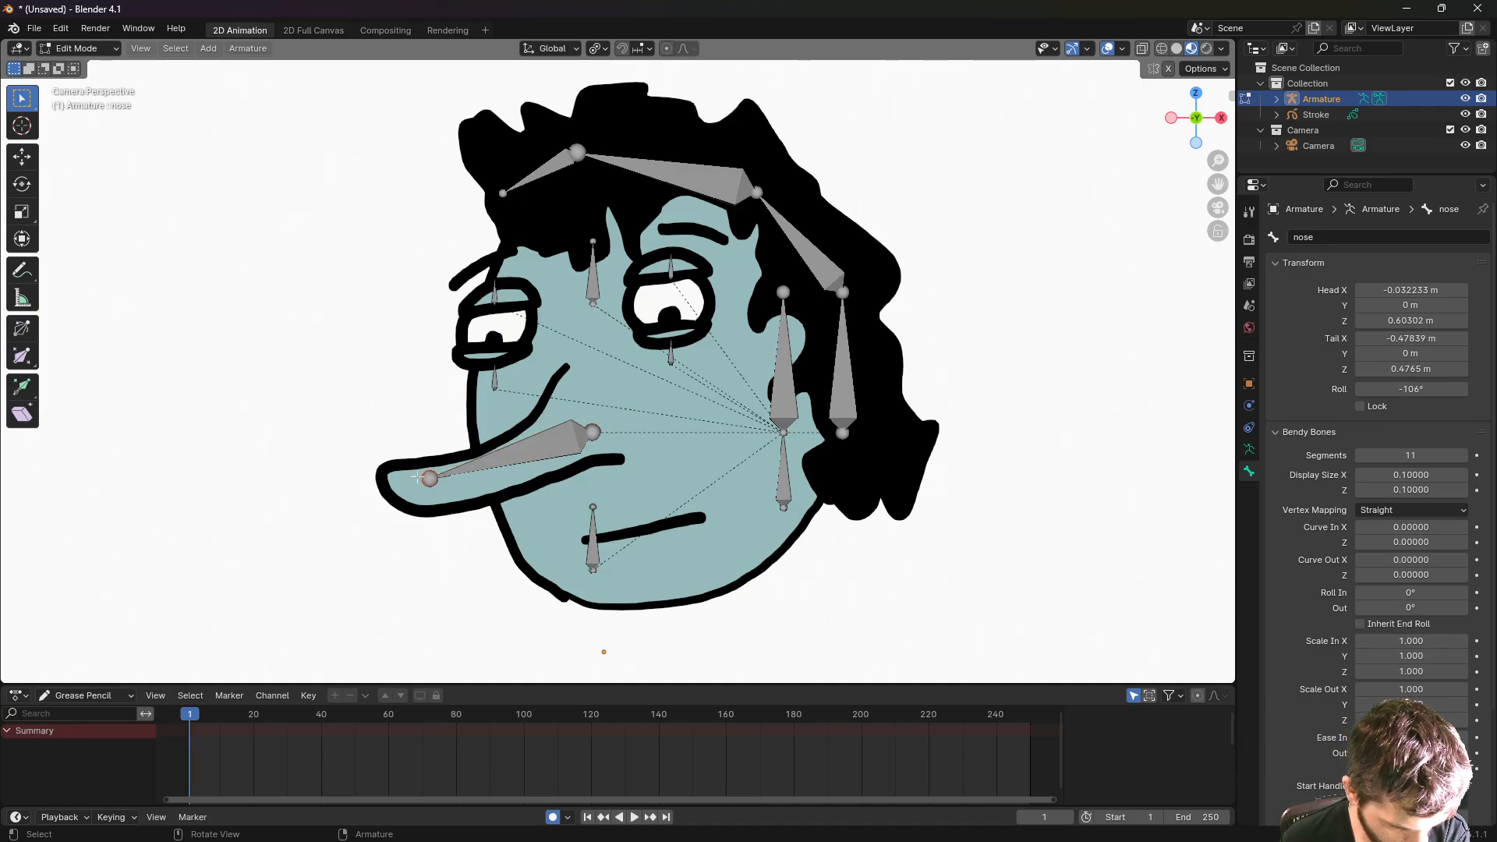
{"action": "key", "text": "e"}
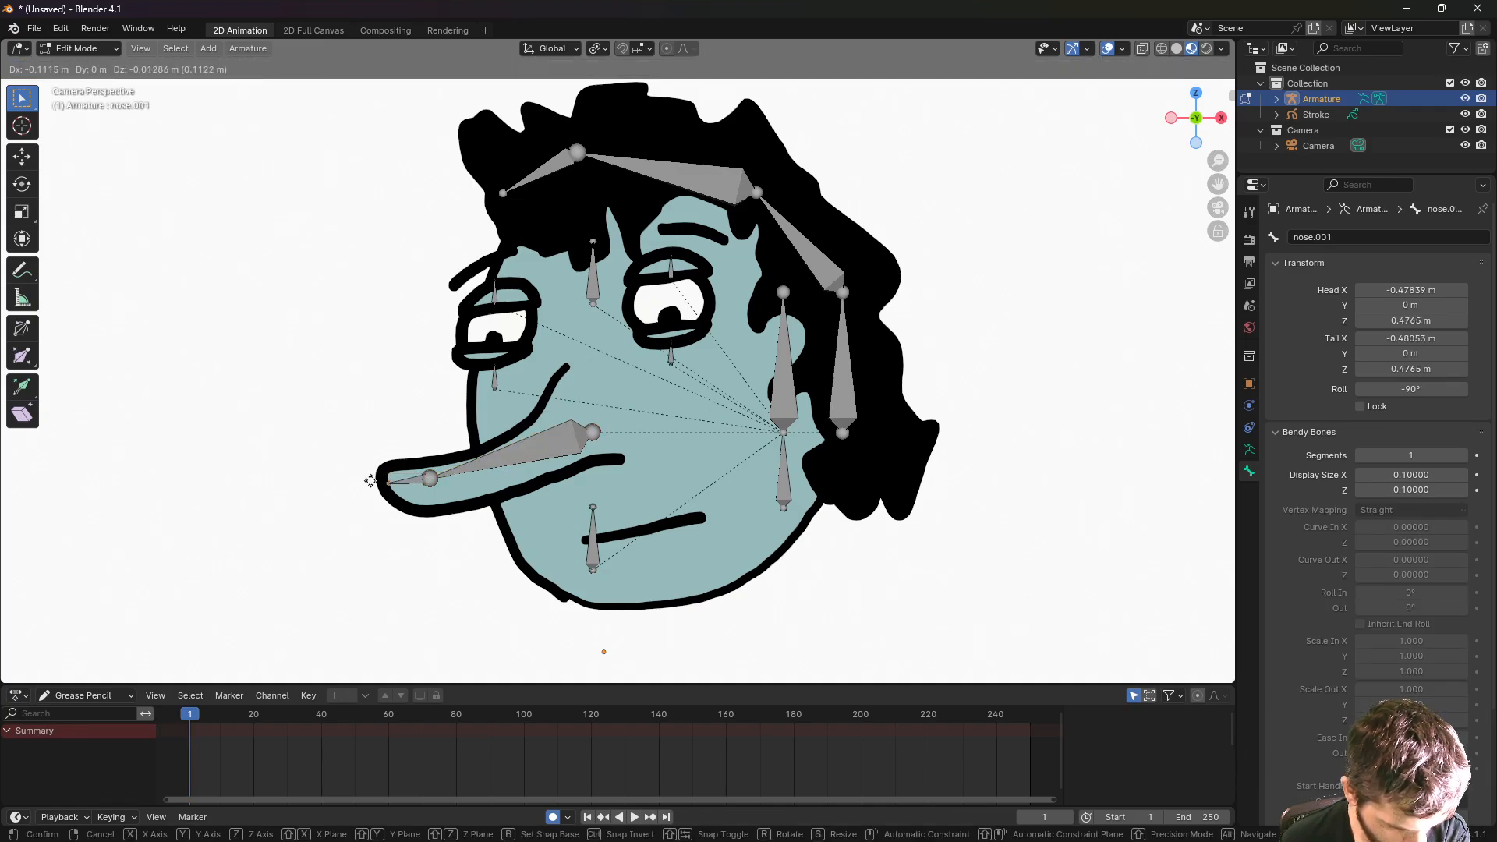
{"action": "left_click", "coordinate": [372, 482]}
{"action": "key", "text": "e"}
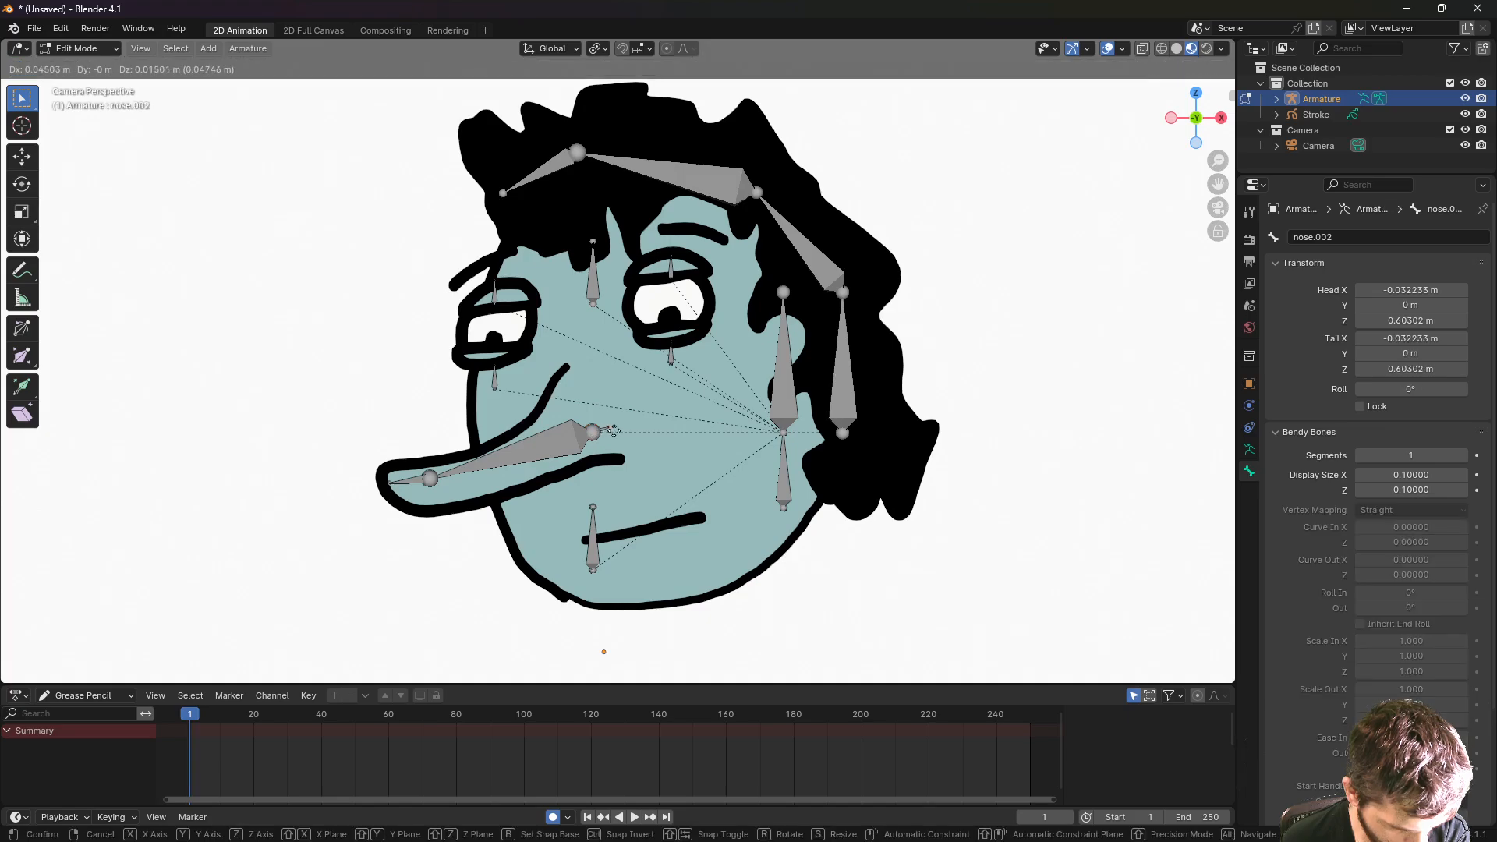
{"action": "left_click", "coordinate": [638, 423]}
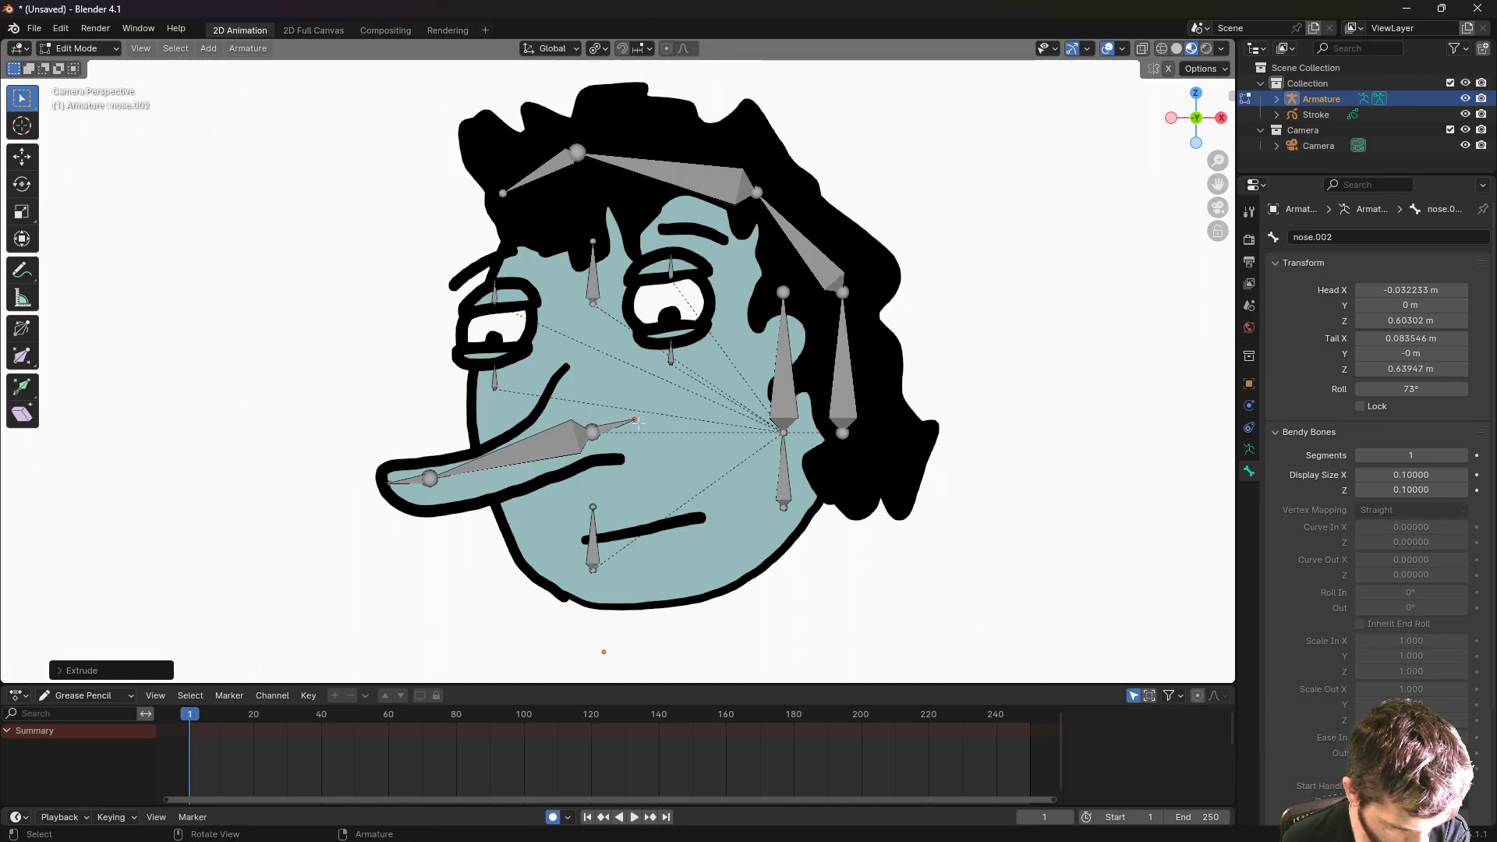
{"action": "left_click", "coordinate": [535, 442]}
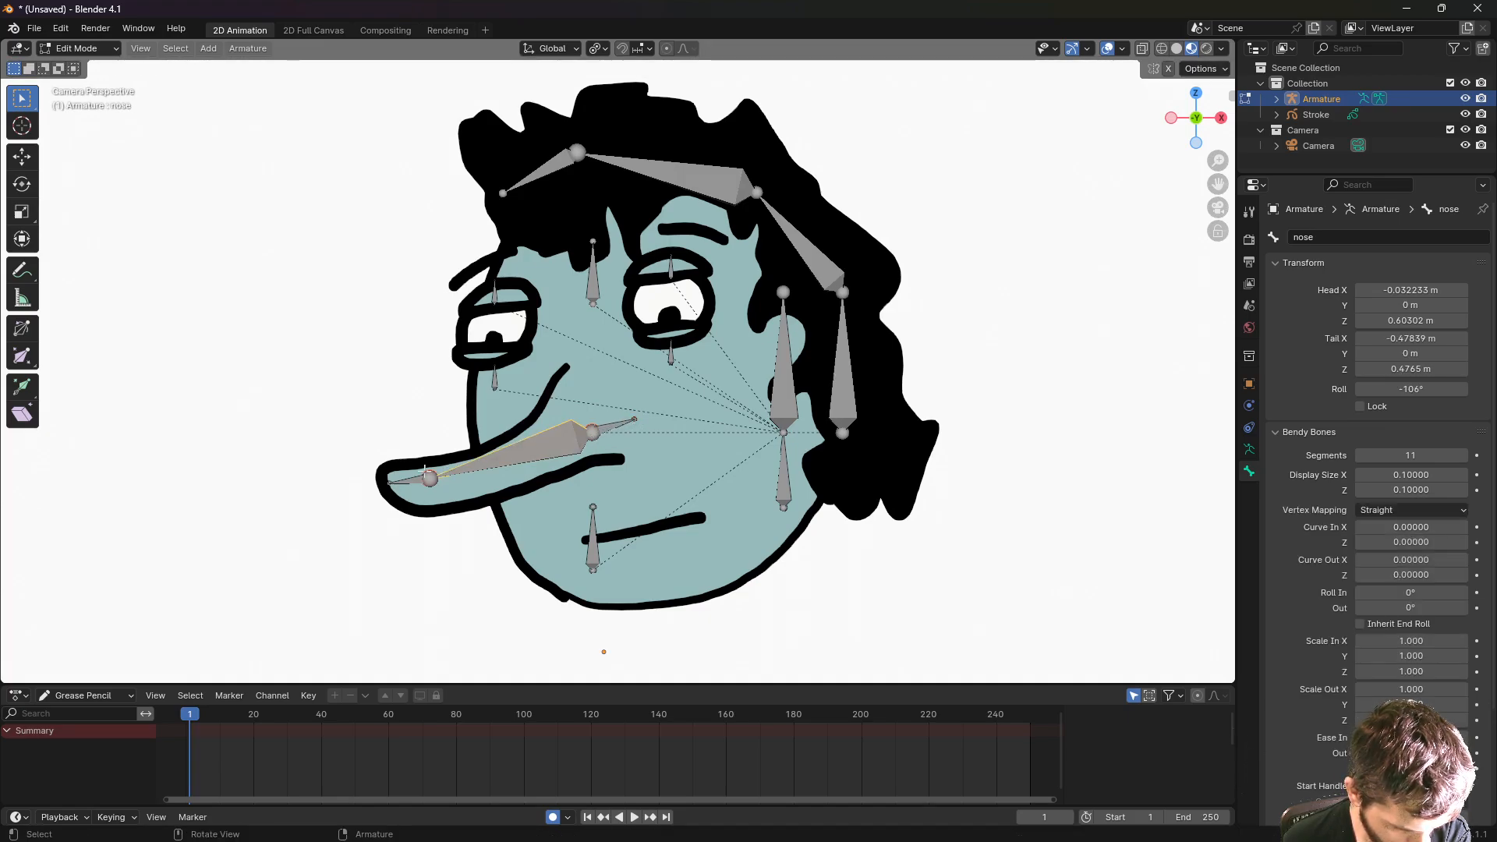
{"action": "left_click", "coordinate": [414, 479]}
{"action": "key", "text": "g"}
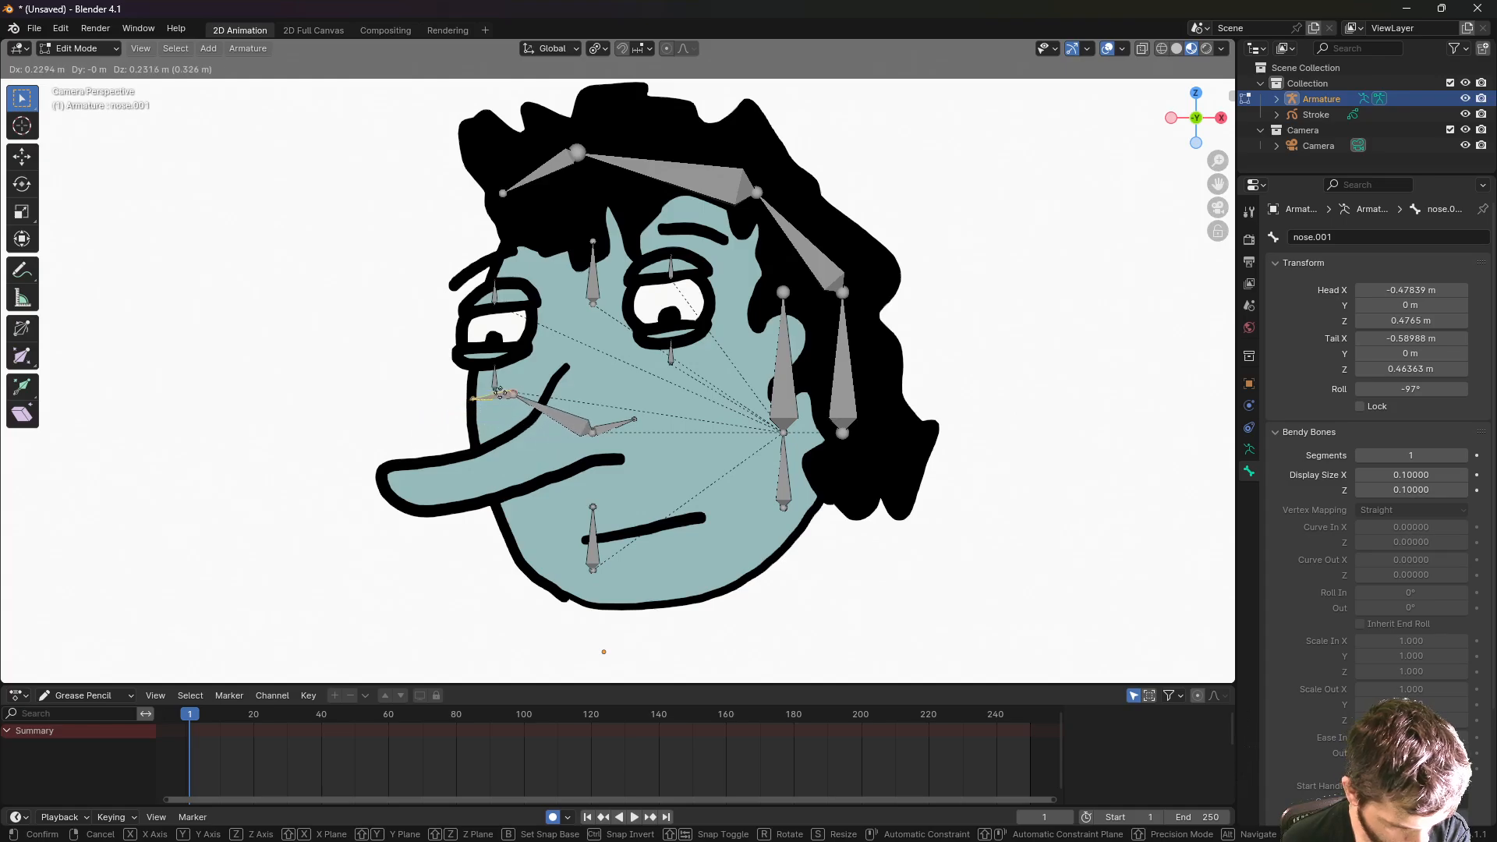
{"action": "right_click", "coordinate": [421, 450]}
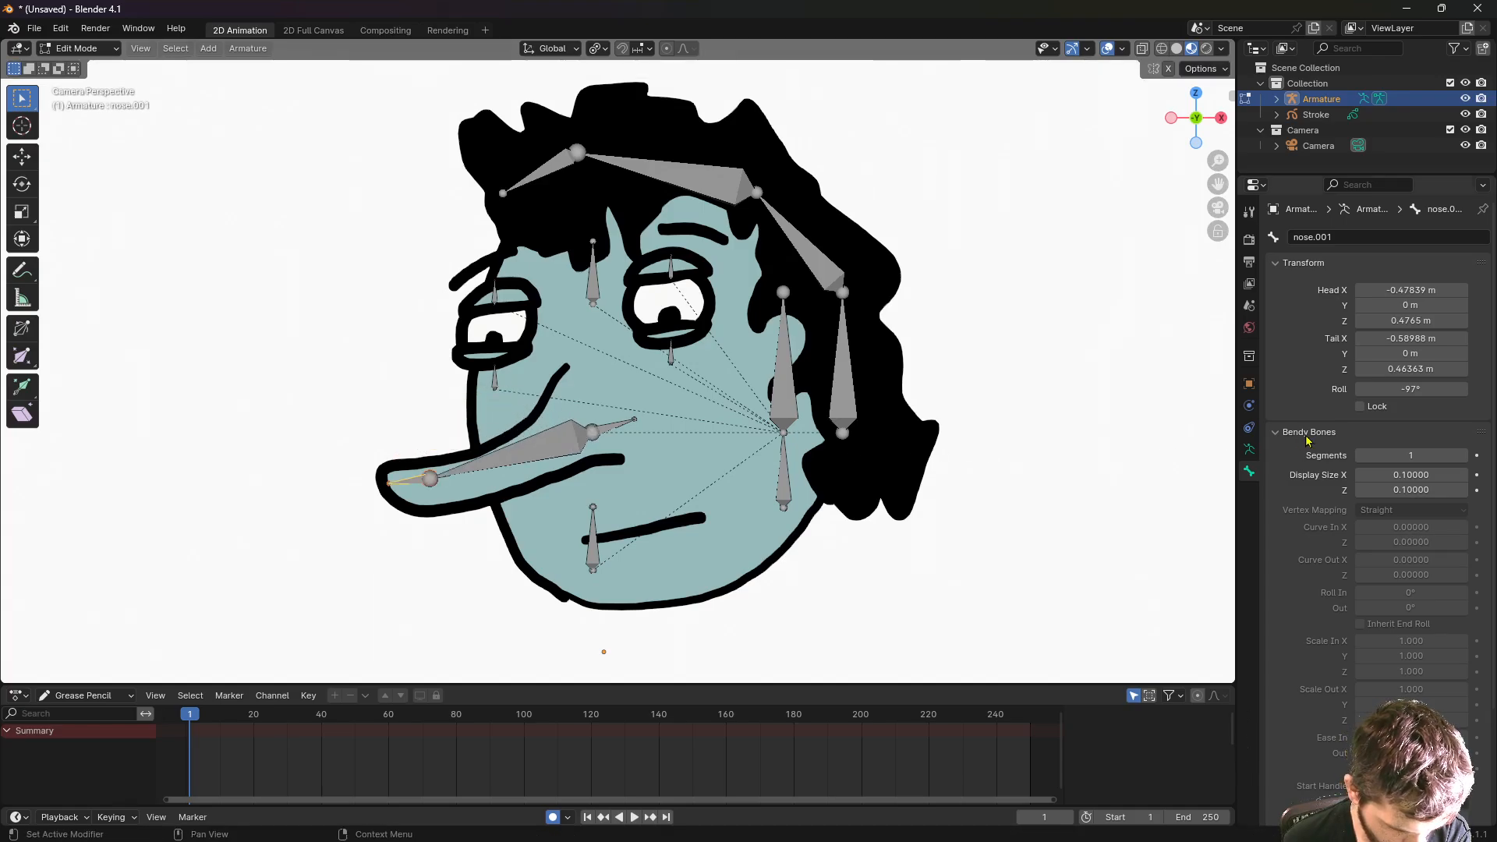
{"action": "left_click", "coordinate": [525, 456]}
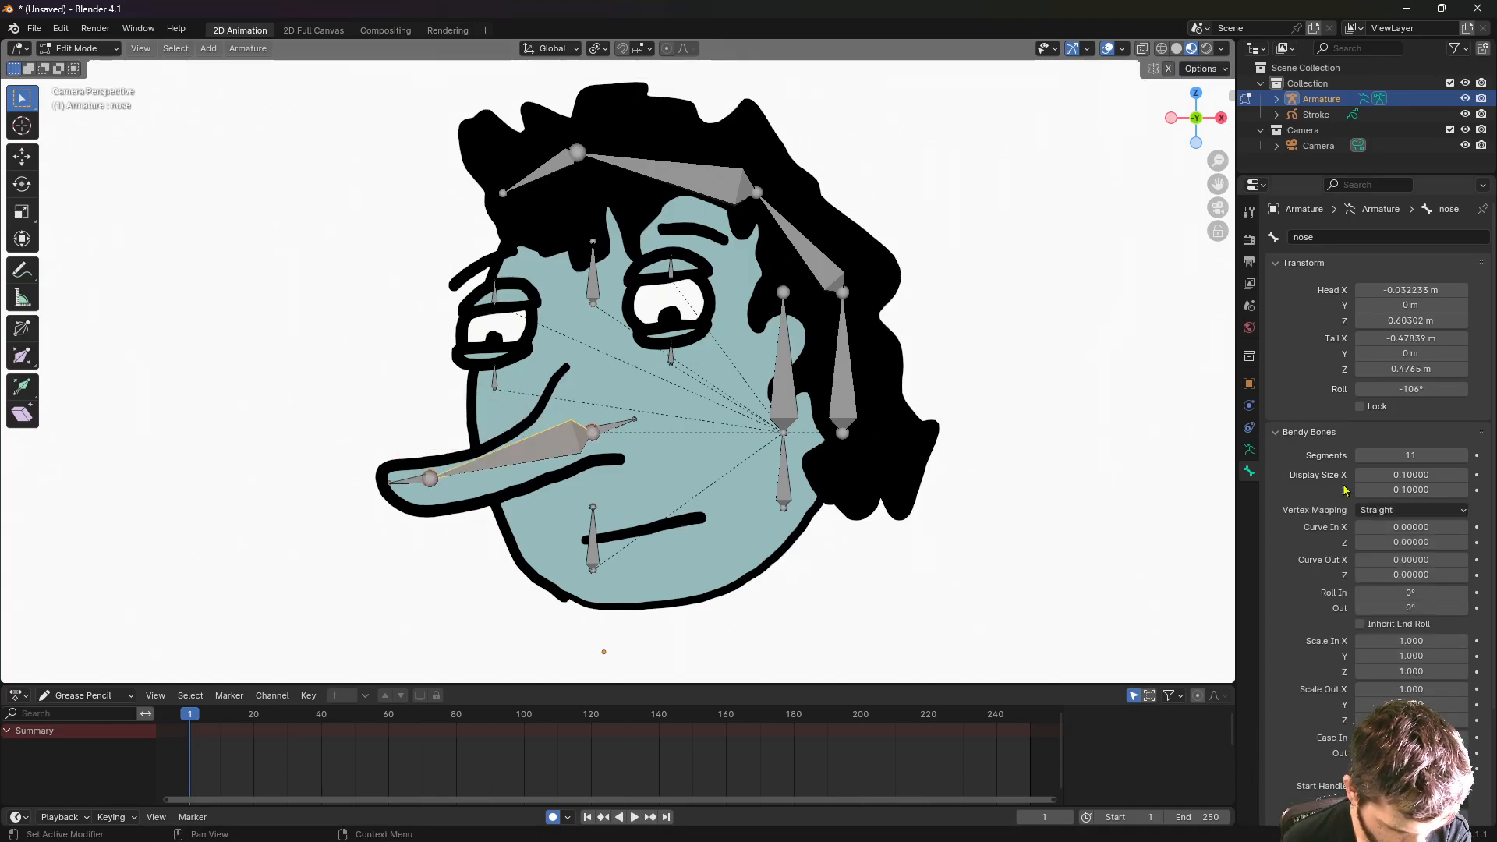
{"action": "left_click", "coordinate": [1249, 450]}
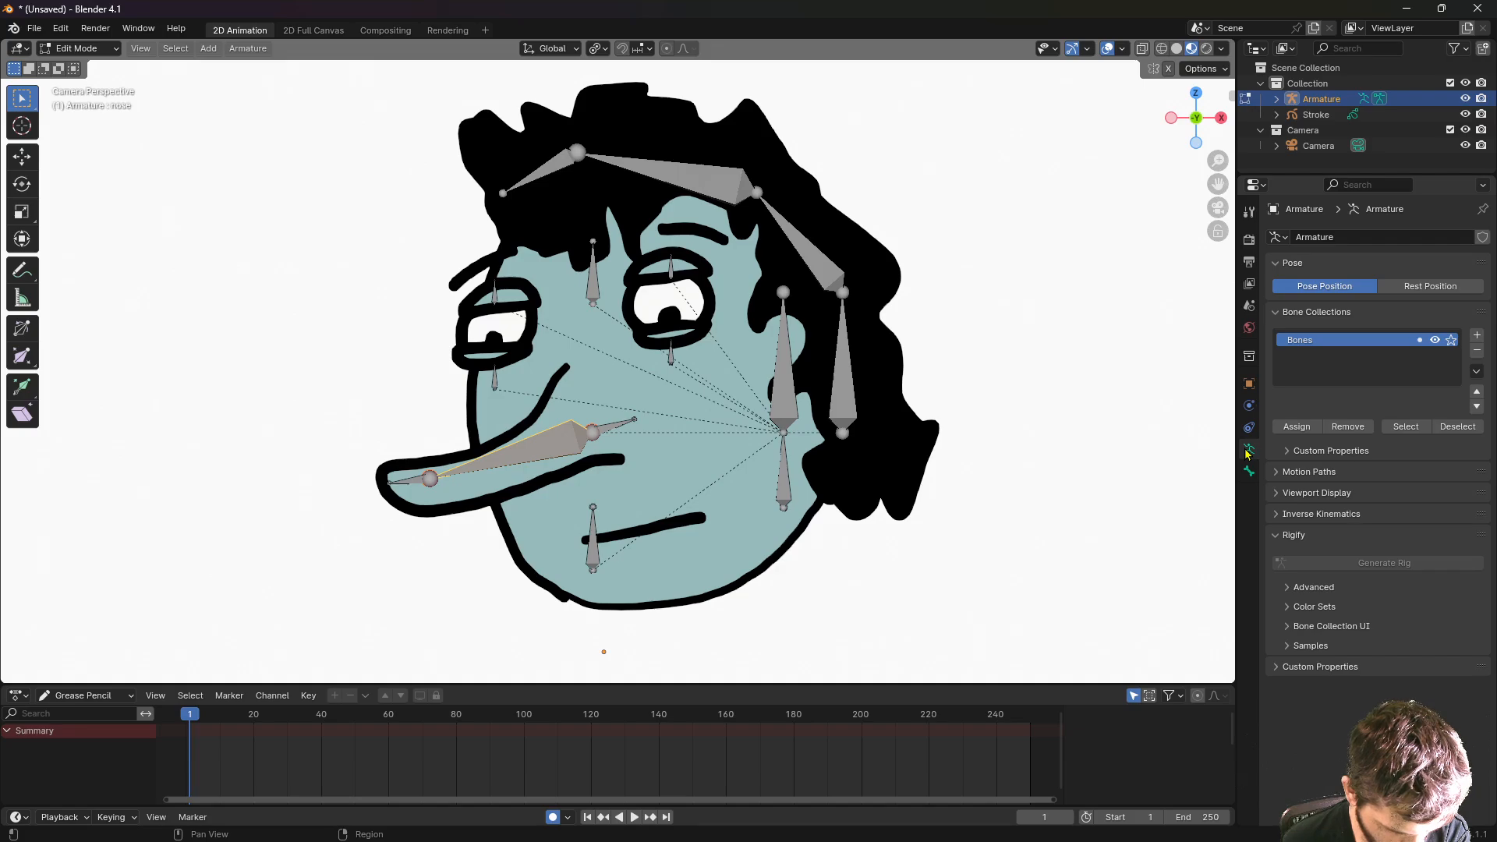
{"action": "left_click", "coordinate": [1249, 471]}
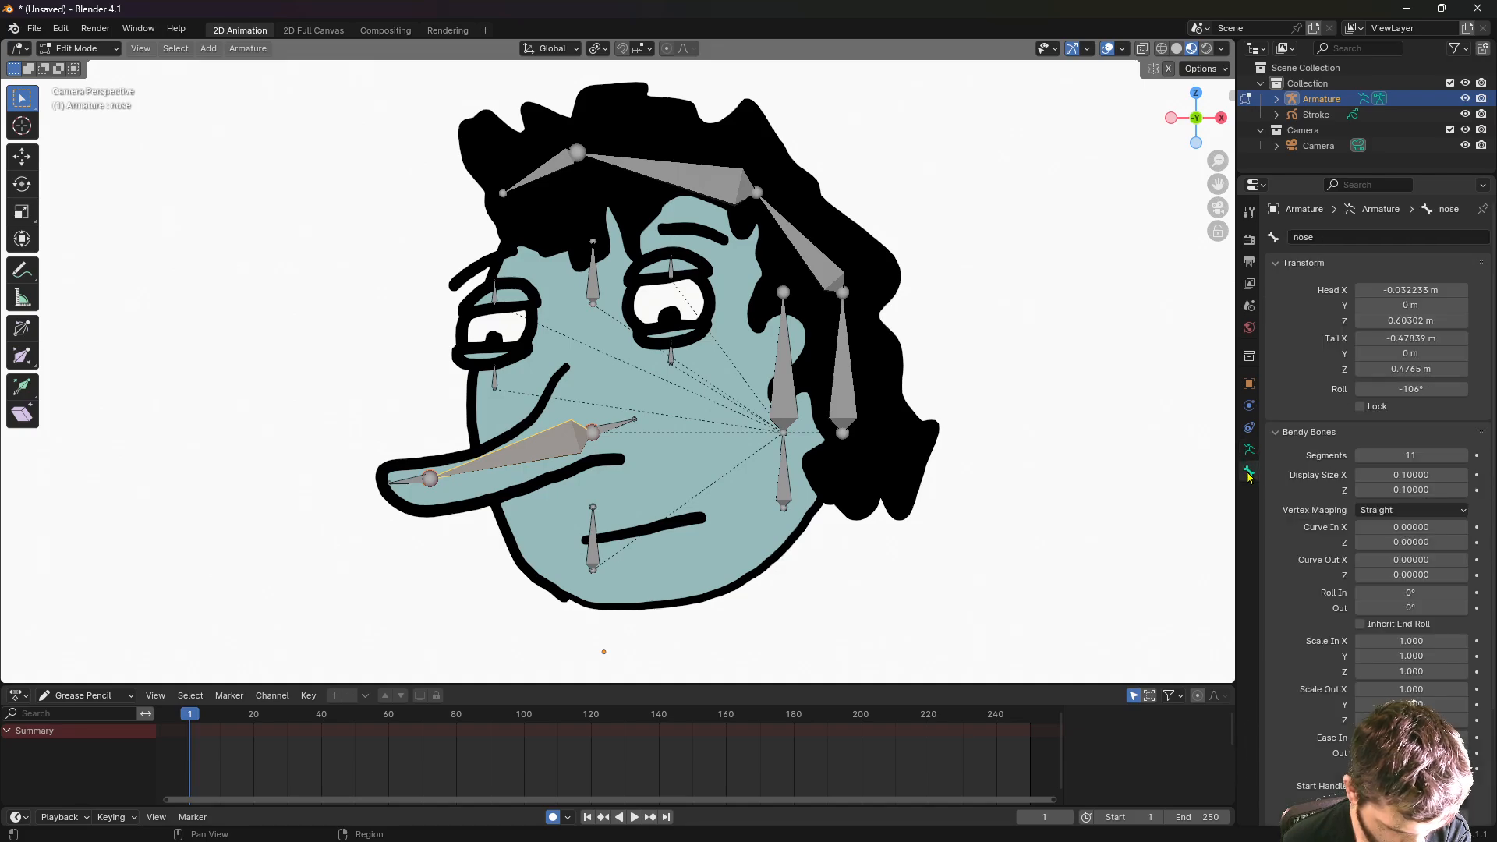
{"action": "scroll", "coordinate": [1309, 608], "scroll_direction": "down", "scroll_amount": 4}
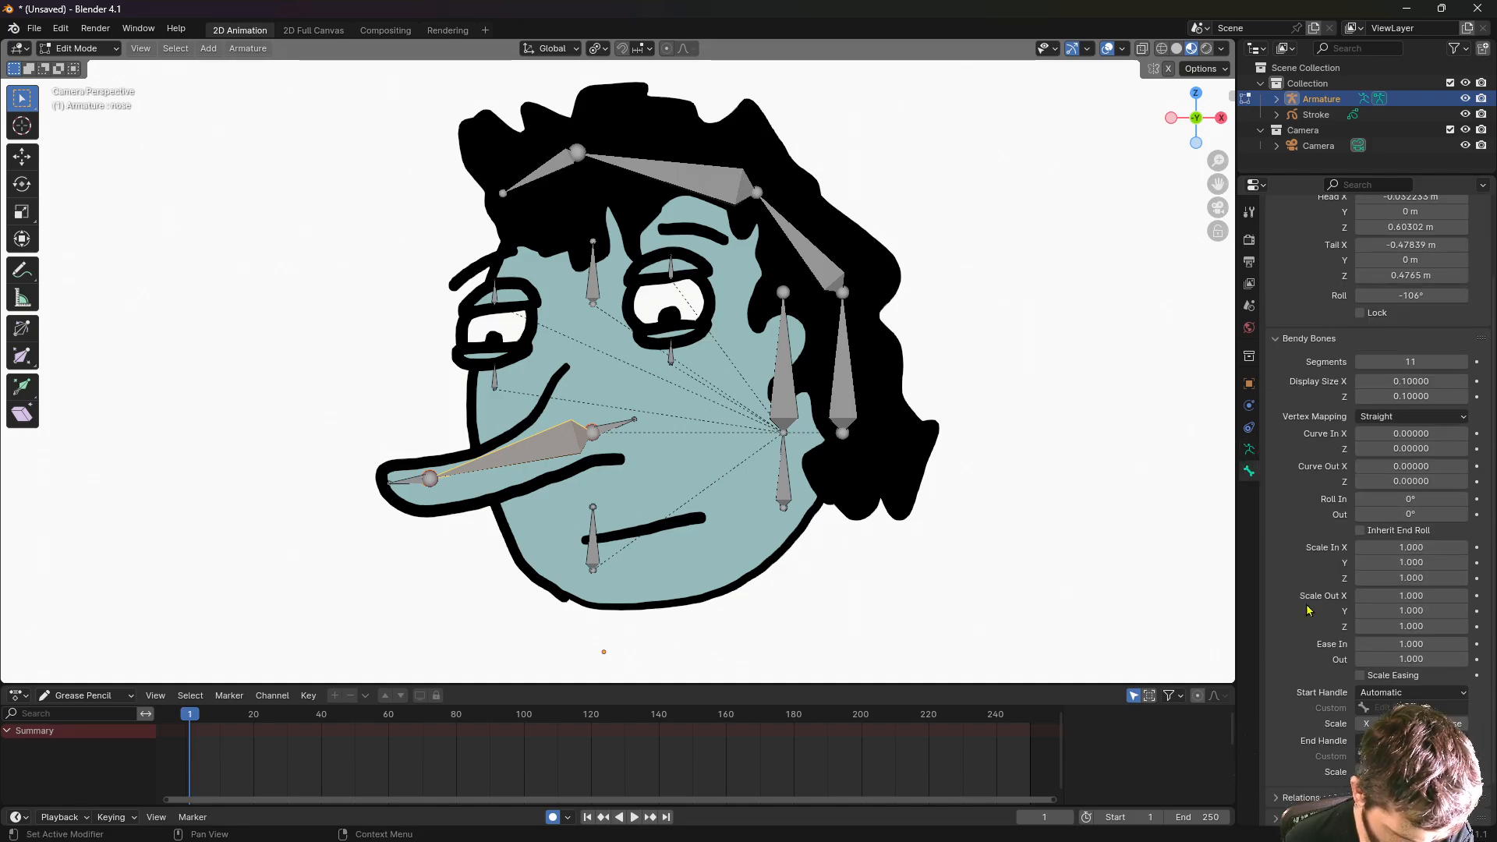
{"action": "scroll", "coordinate": [1308, 616], "scroll_direction": "down", "scroll_amount": 1}
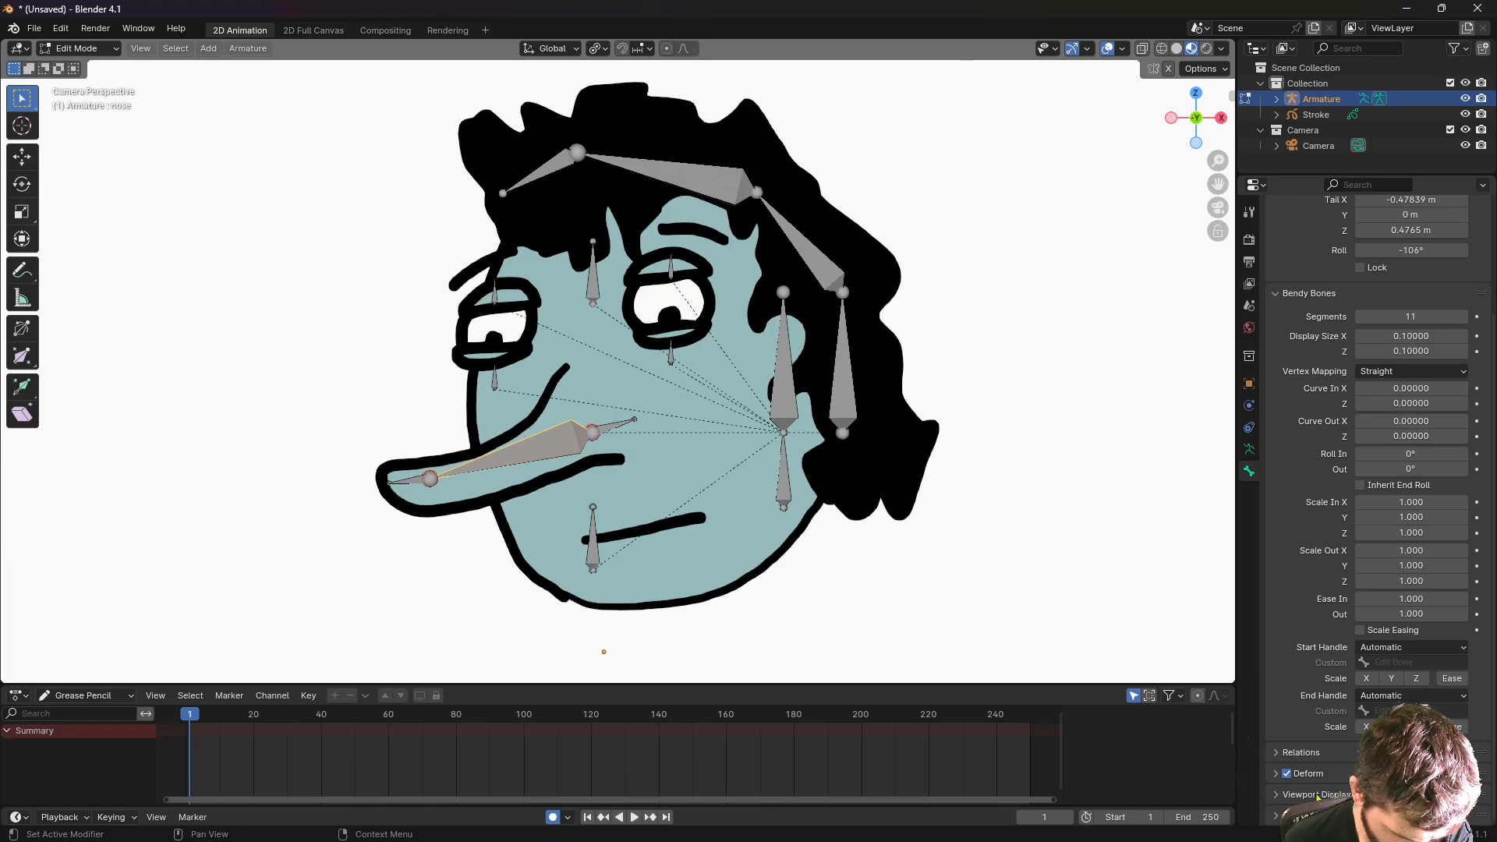
{"action": "left_click", "coordinate": [1276, 796]}
{"action": "scroll", "coordinate": [1277, 796], "scroll_direction": "down", "scroll_amount": 2}
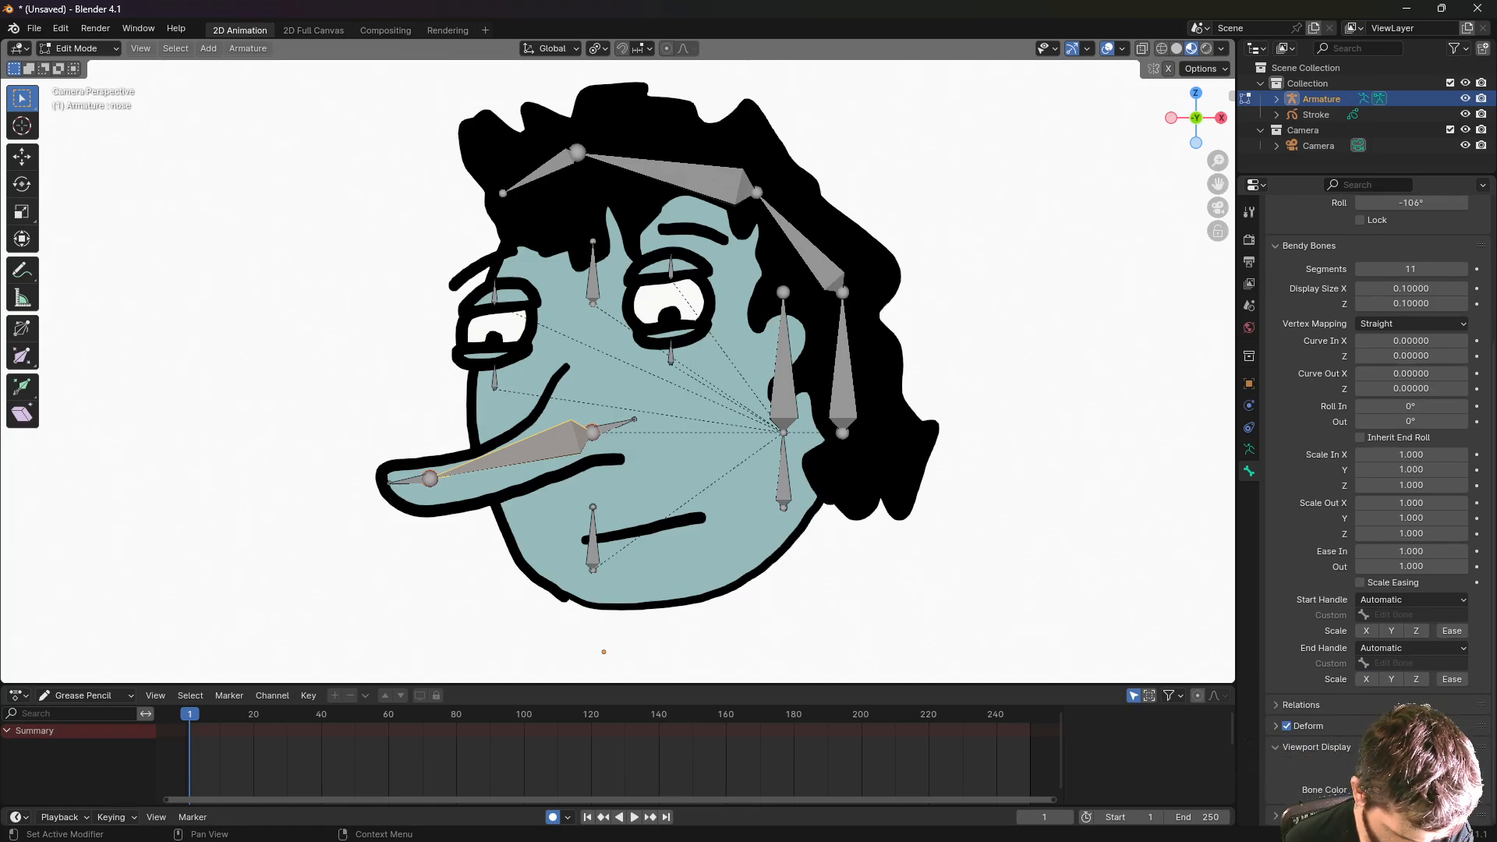
{"action": "left_click", "coordinate": [1396, 790]}
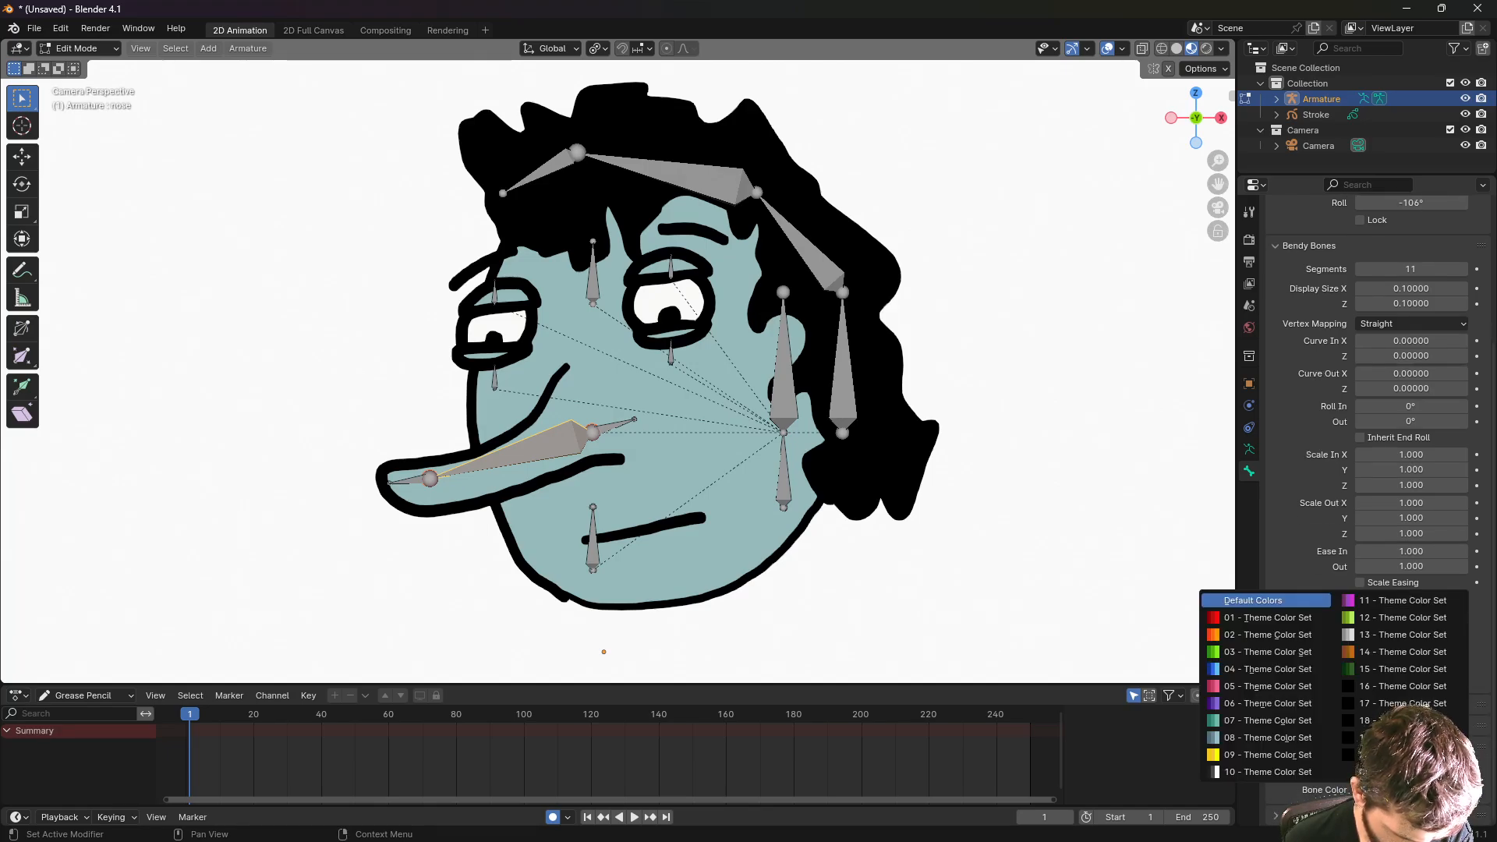
{"action": "left_click", "coordinate": [1270, 636]}
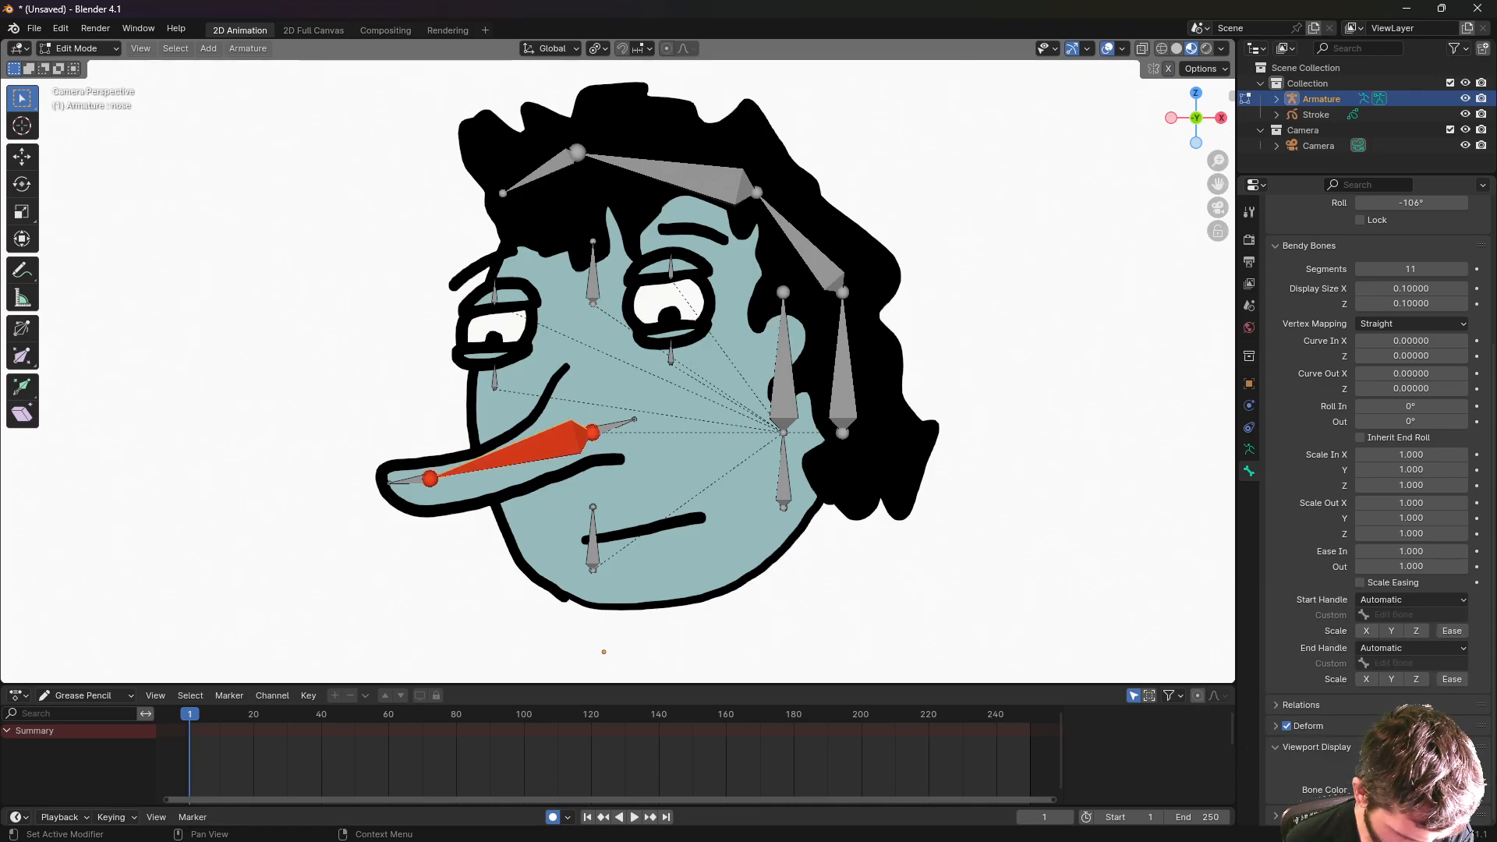
{"action": "left_click", "coordinate": [1396, 789]}
{"action": "left_click", "coordinate": [1297, 635]}
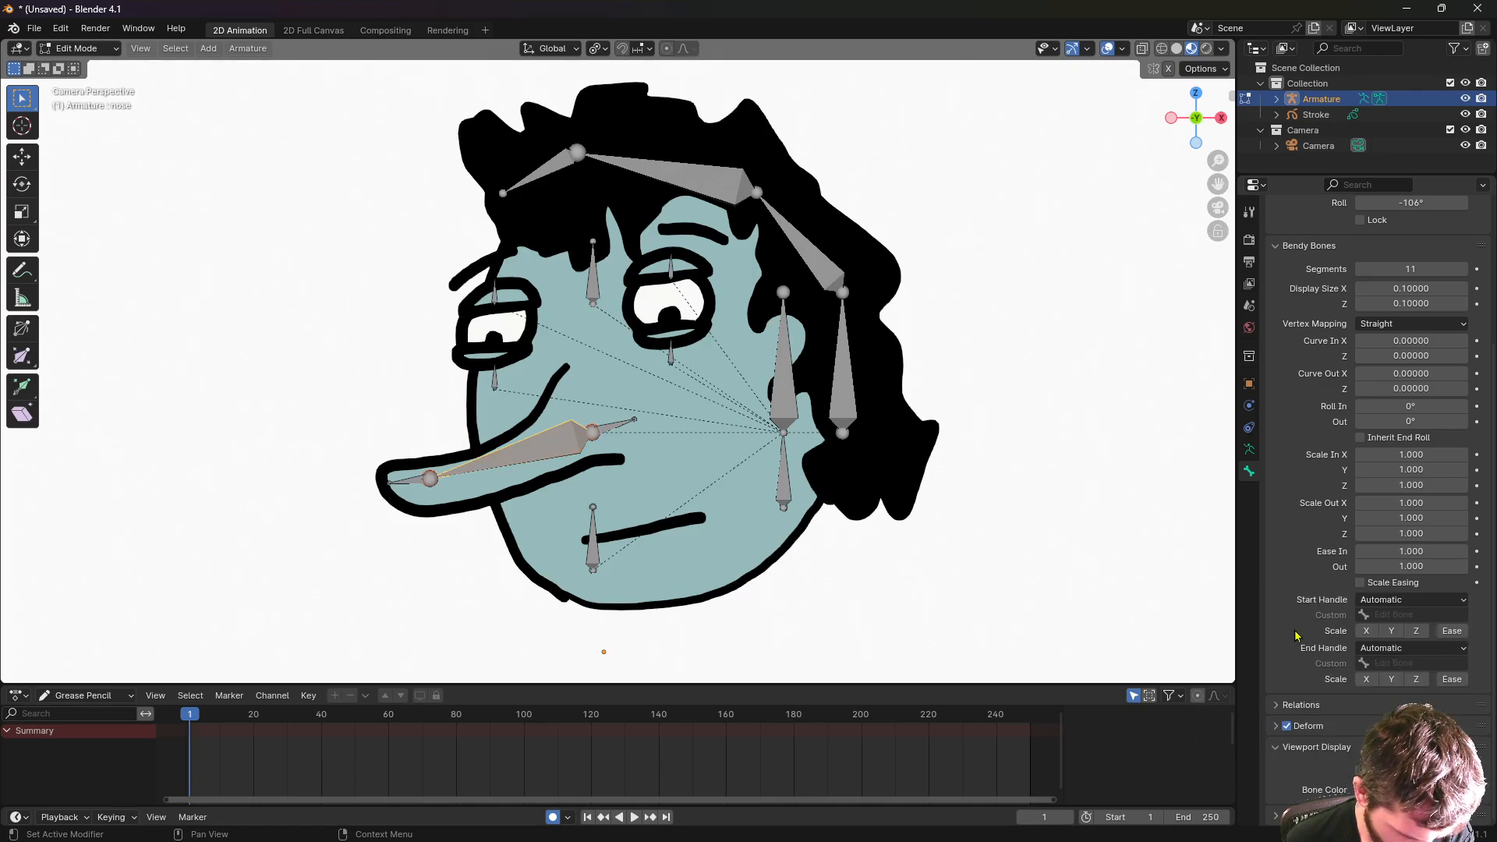
{"action": "left_click", "coordinate": [1278, 747]}
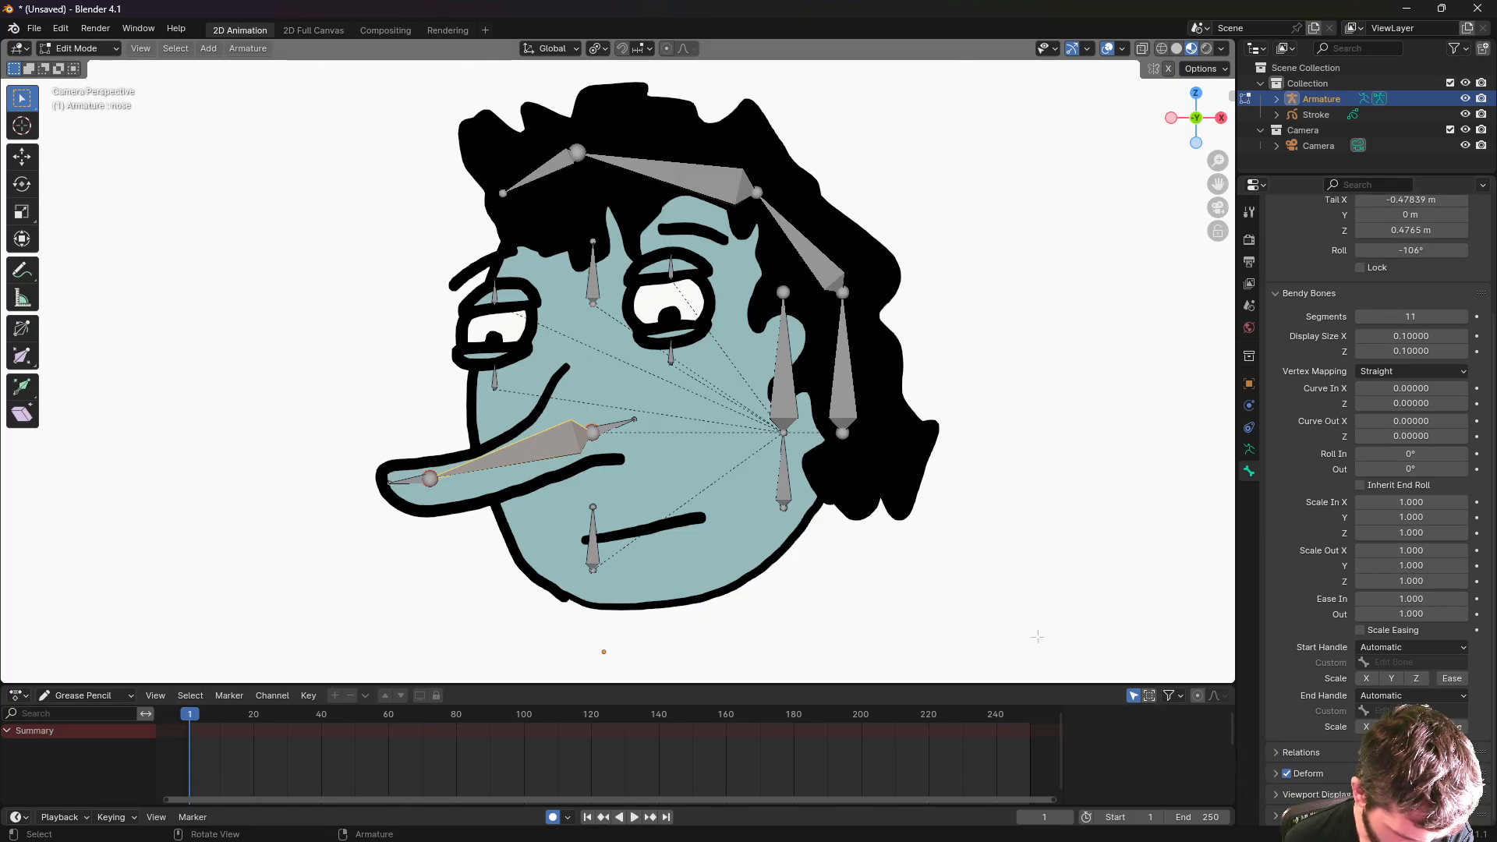
{"action": "scroll", "coordinate": [1325, 468], "scroll_direction": "up", "scroll_amount": 3}
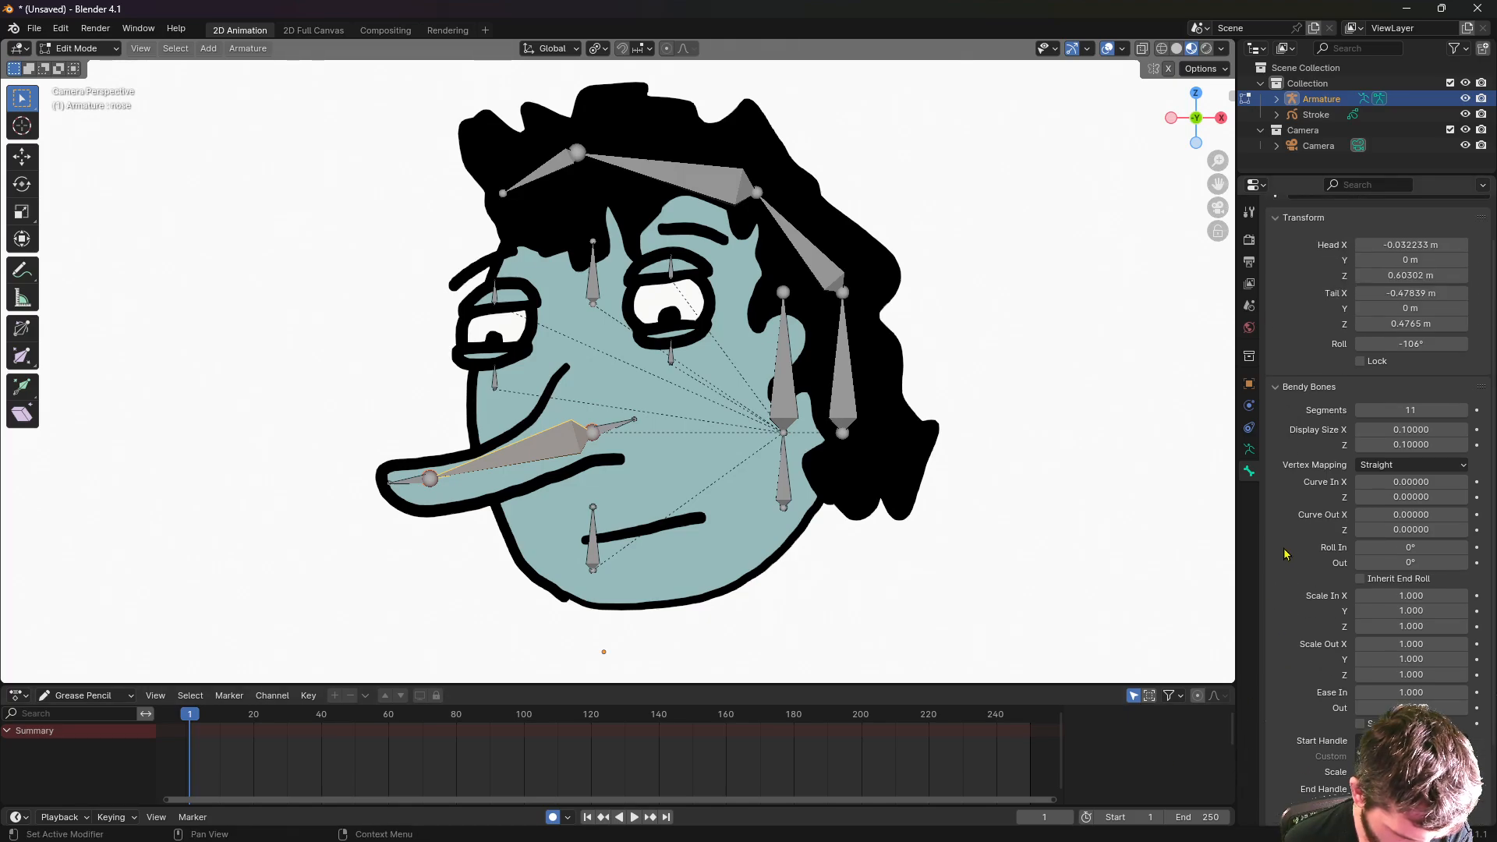
- Turn on In Front in the armature's Viewport Display and set Display As to Stick
{"action": "left_click", "coordinate": [1250, 453]}
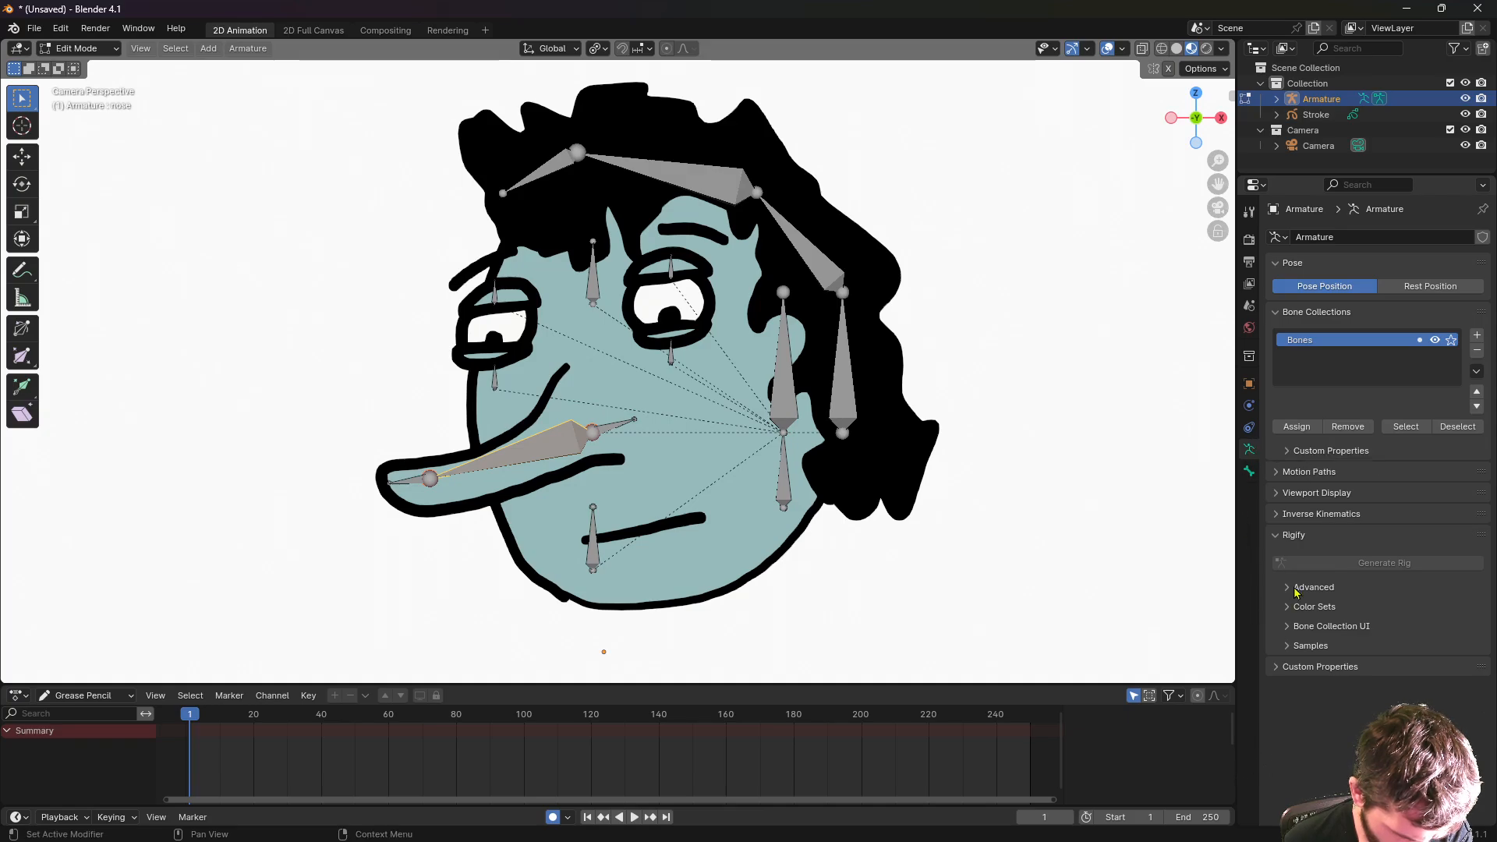
{"action": "left_click", "coordinate": [1276, 493]}
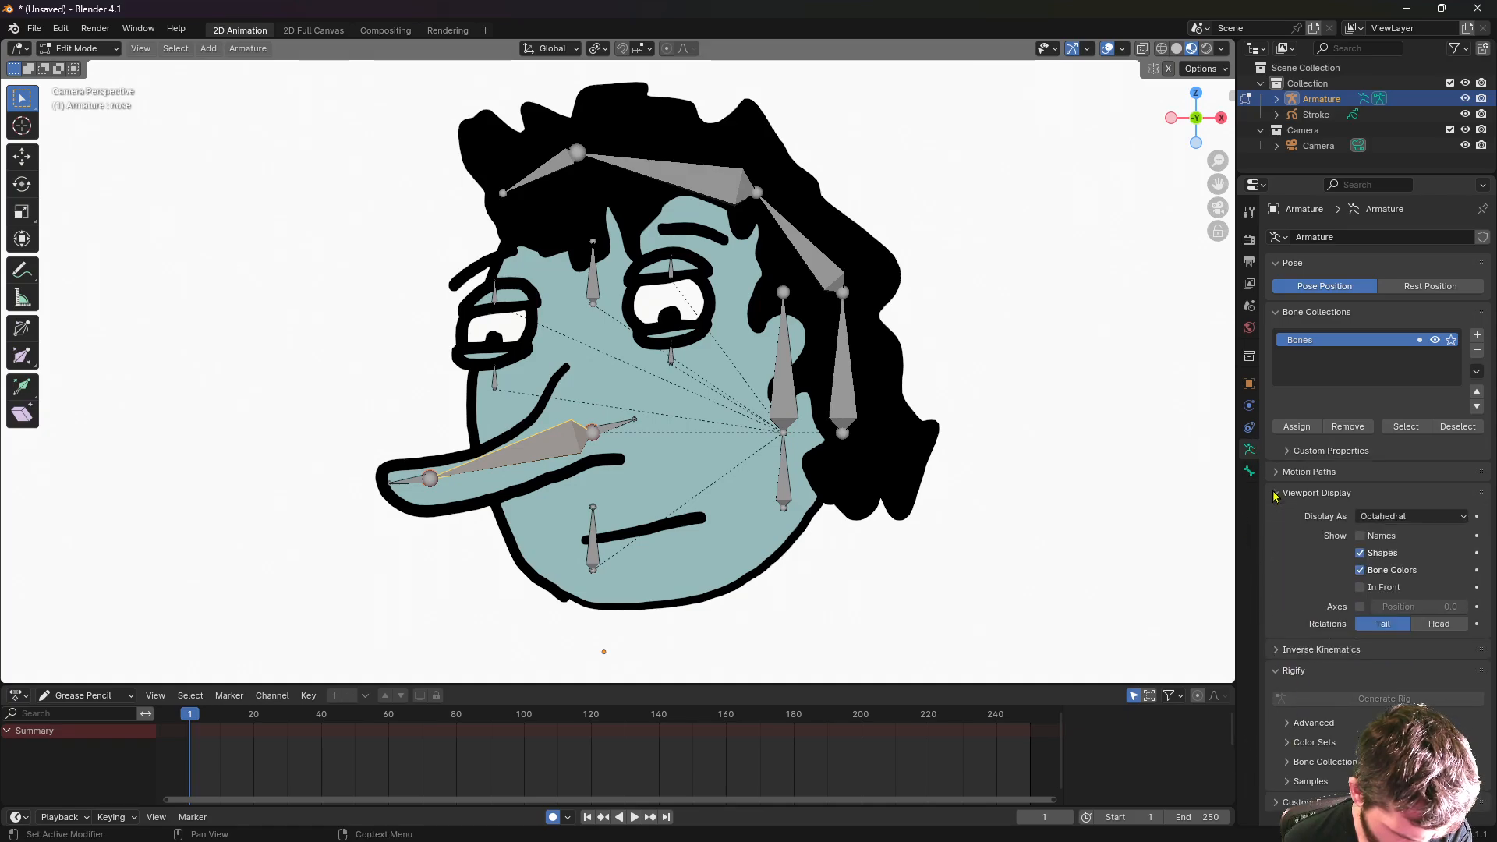
{"action": "left_click", "coordinate": [1360, 587]}
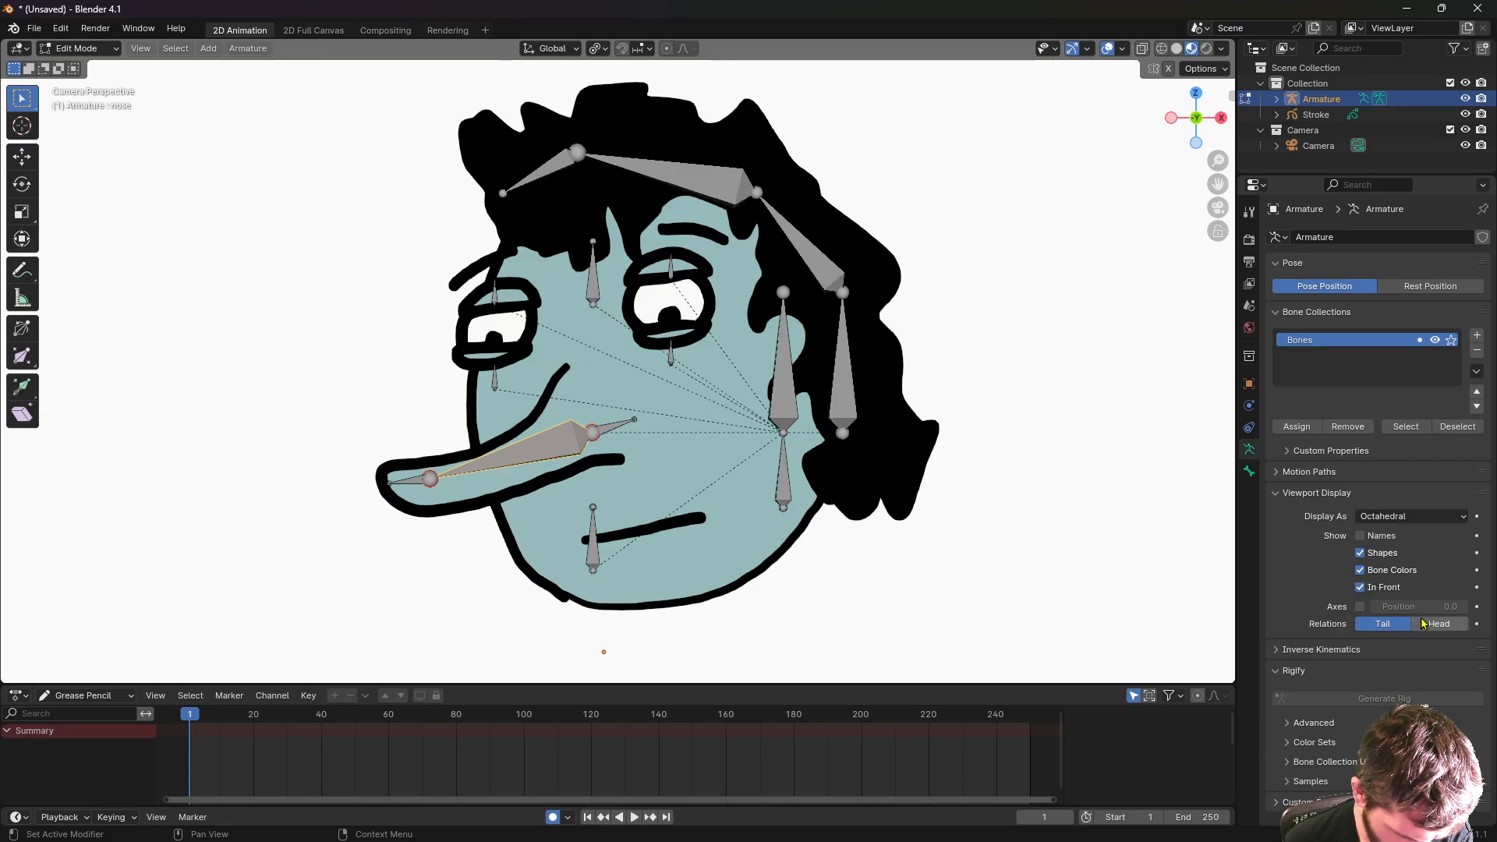
{"action": "left_click", "coordinate": [1413, 517]}
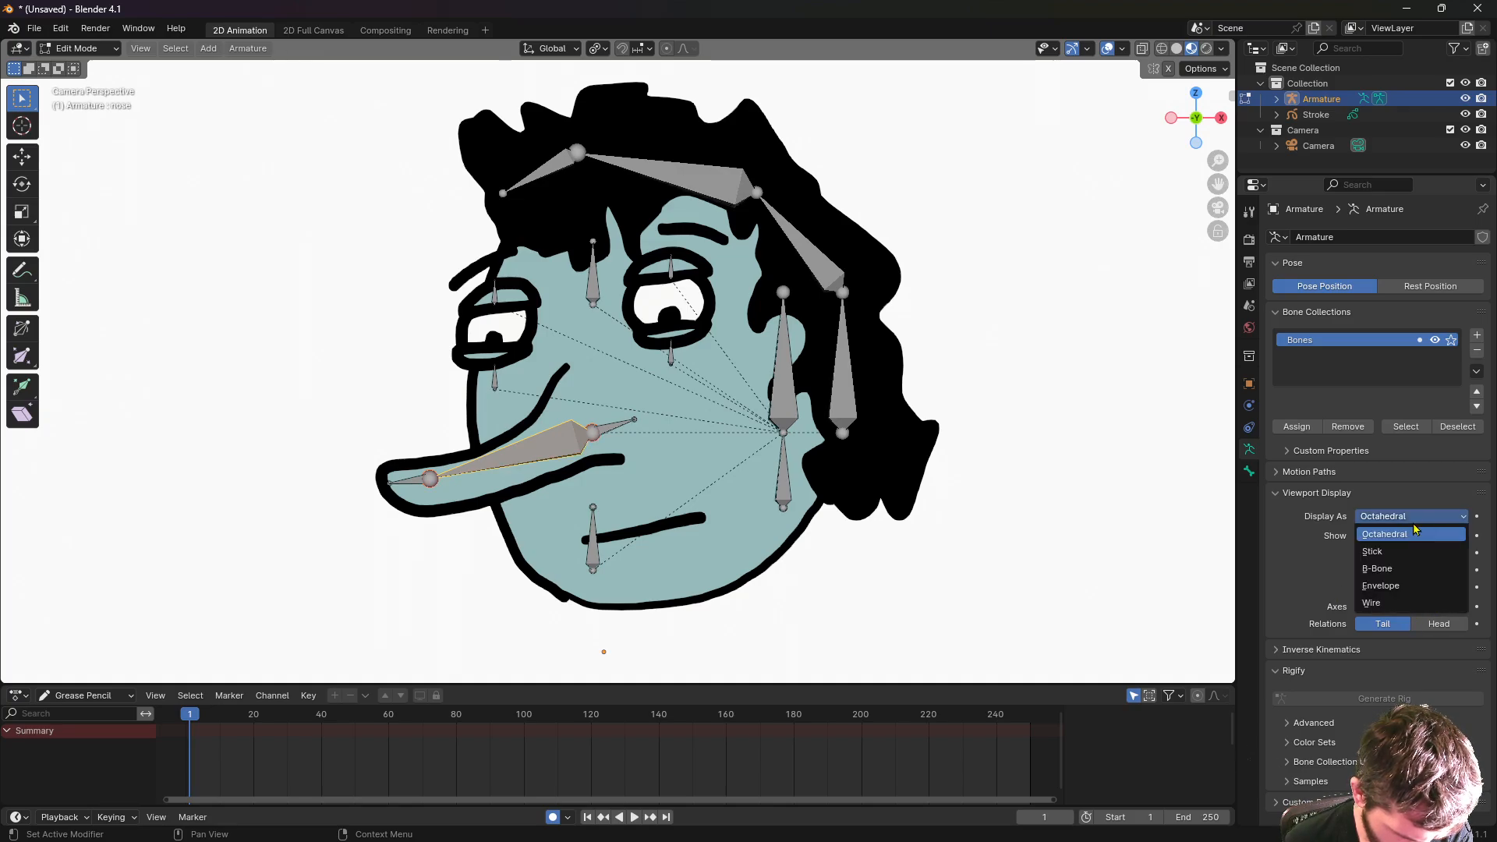
{"action": "left_click", "coordinate": [1397, 570]}
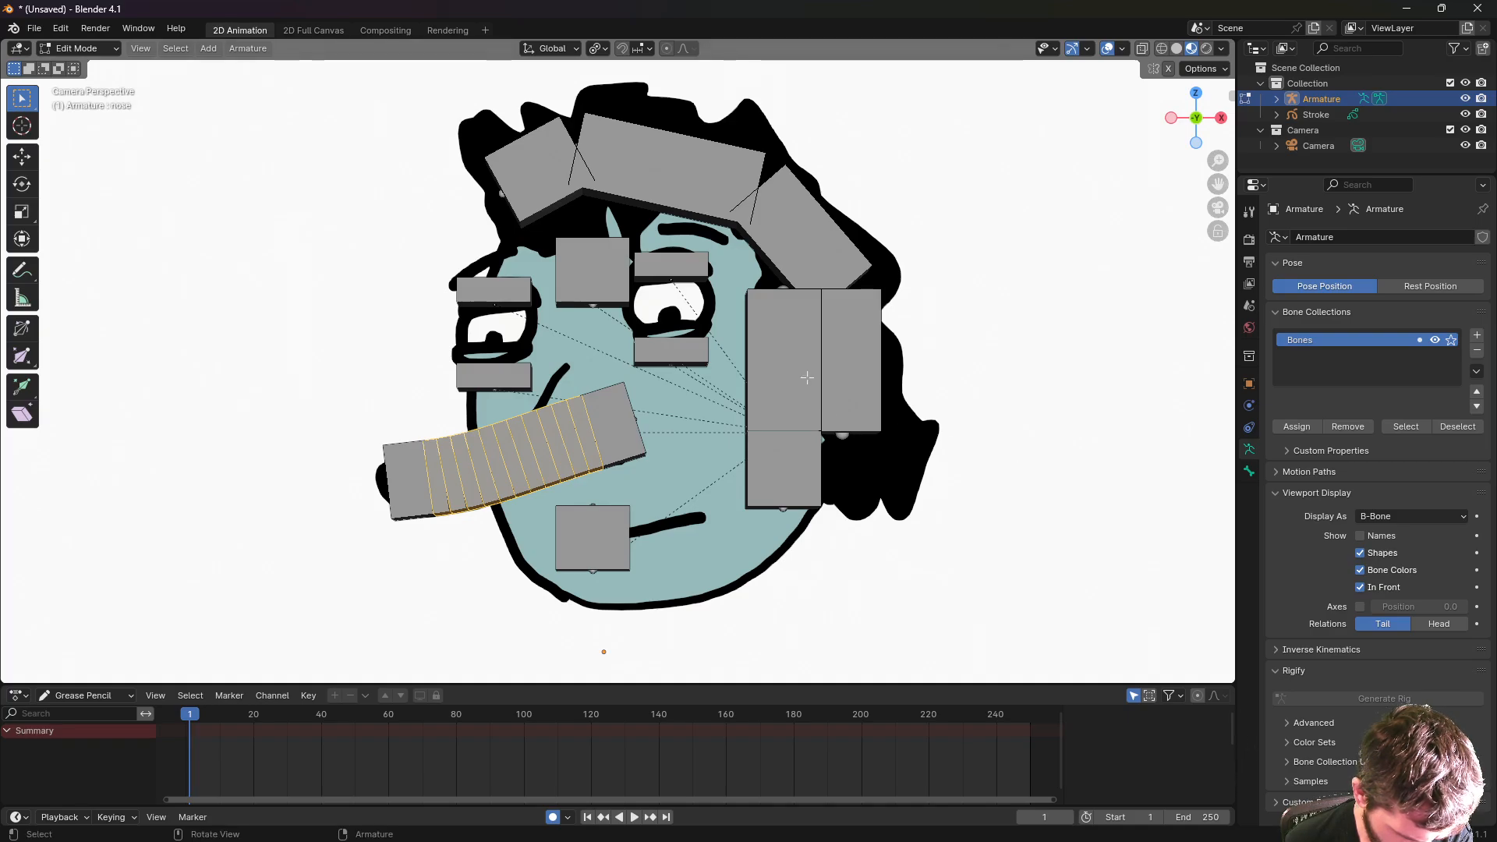
{"action": "left_click", "coordinate": [1433, 519]}
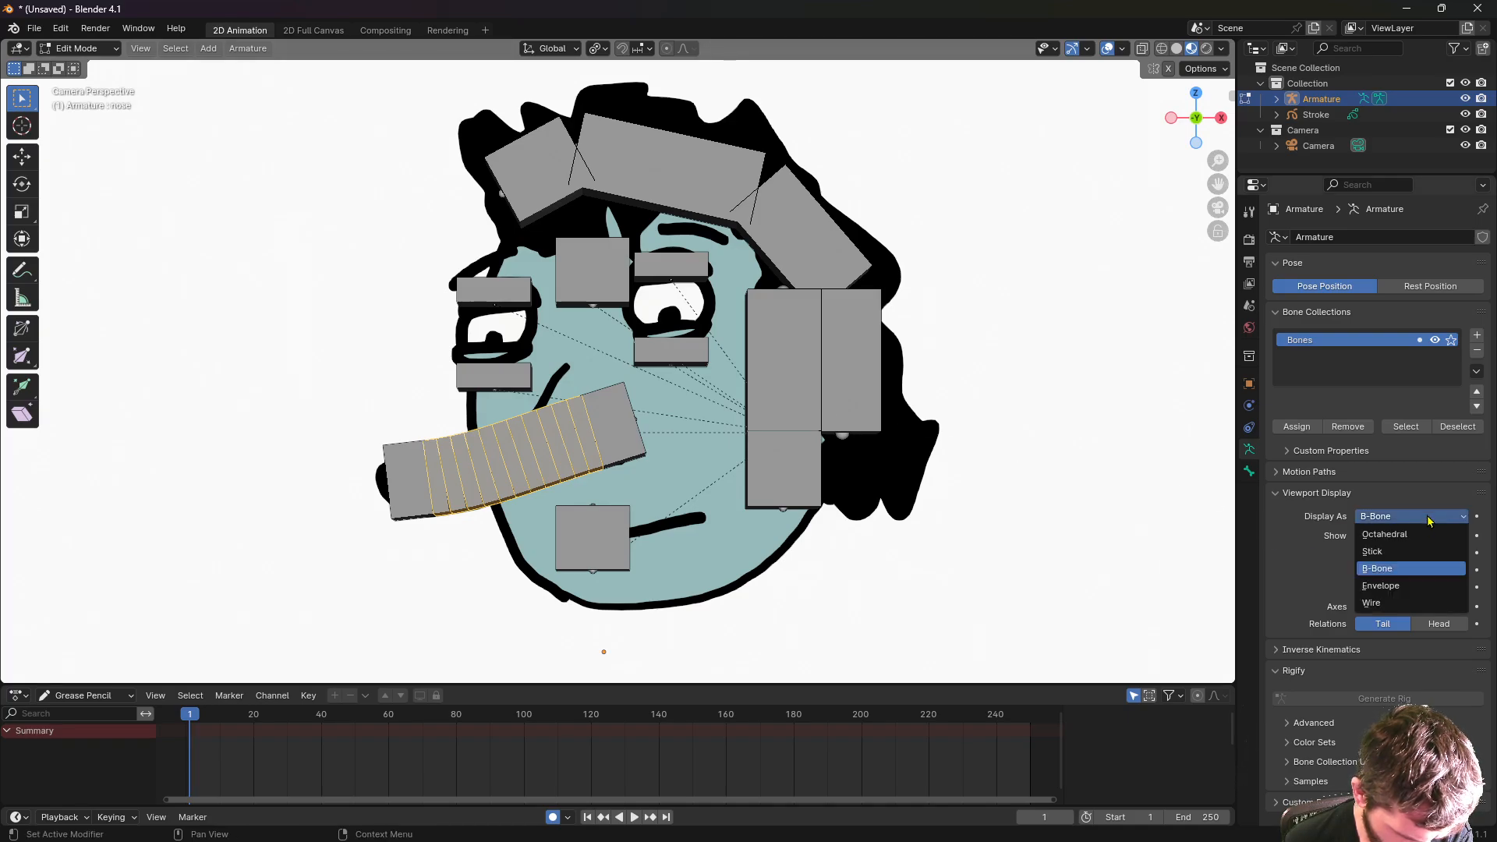
{"action": "left_click", "coordinate": [1393, 554]}
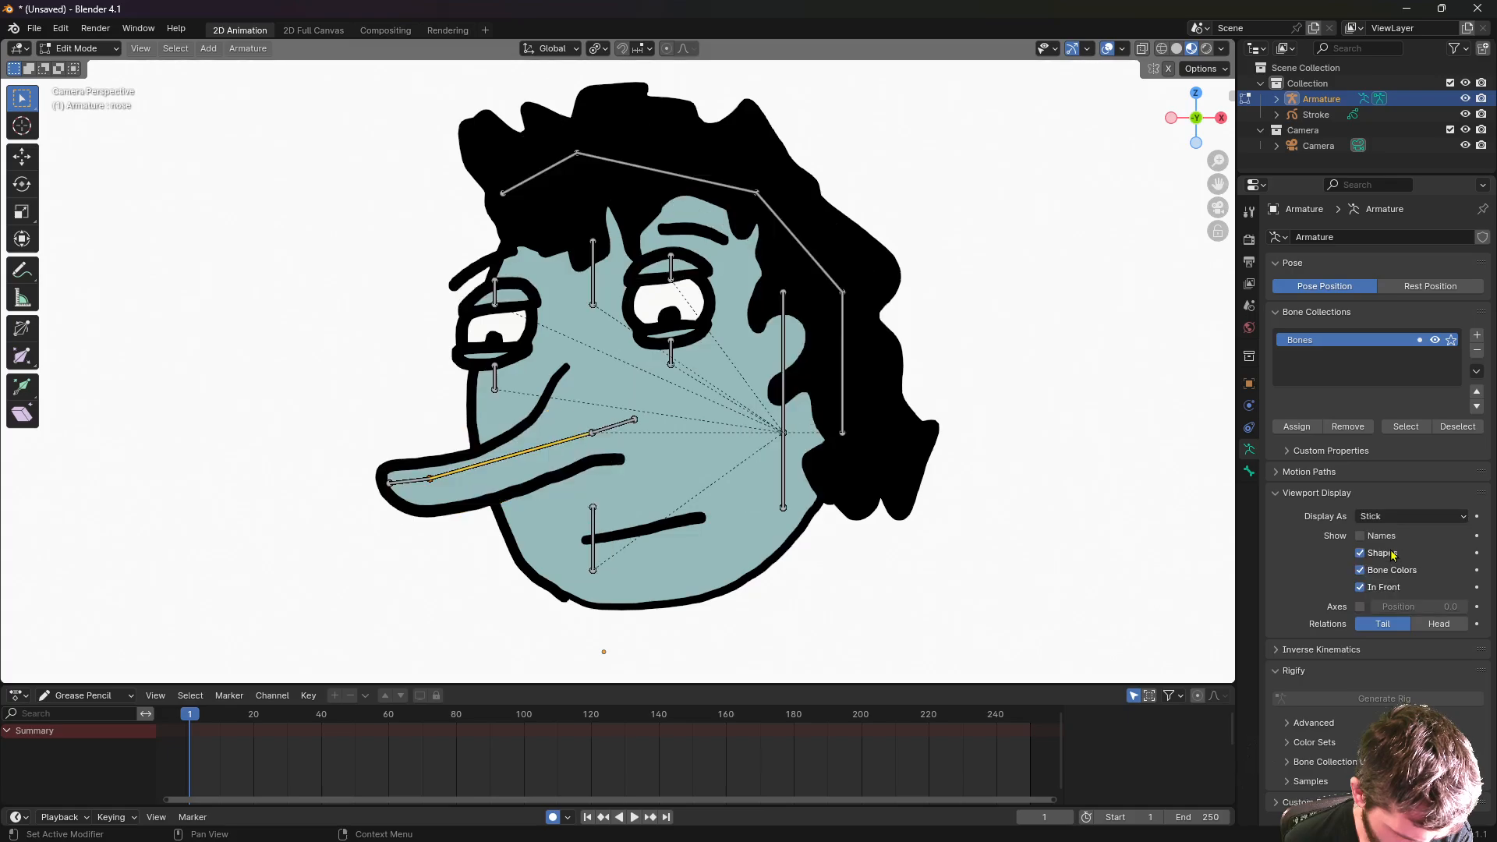
{"action": "left_click", "coordinate": [204, 335]}
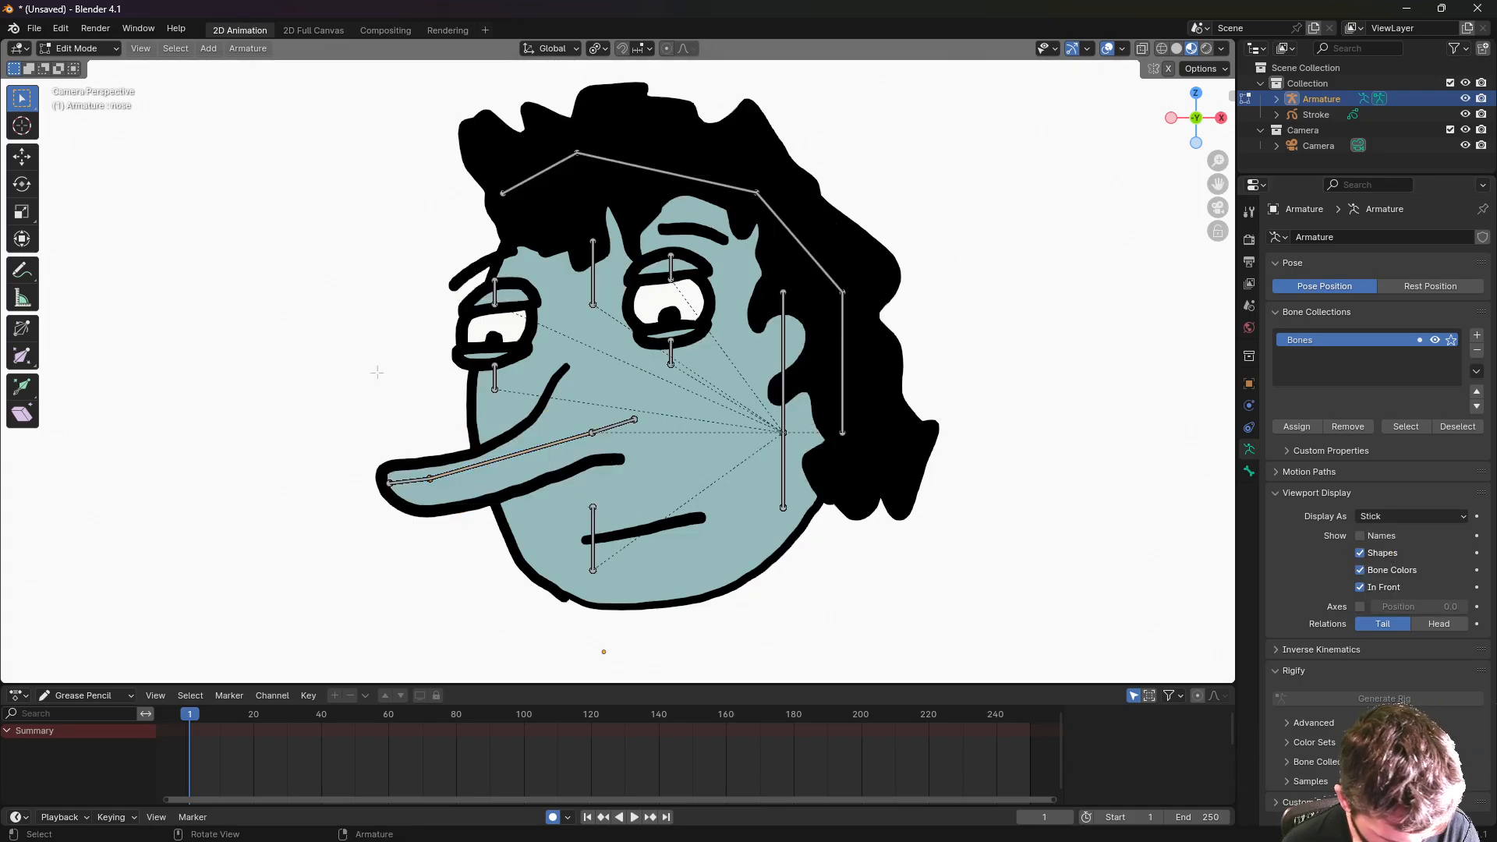
- Name the left eye bones 'eyelid l b' and 'eyelid l t'
{"action": "left_click", "coordinate": [411, 477]}
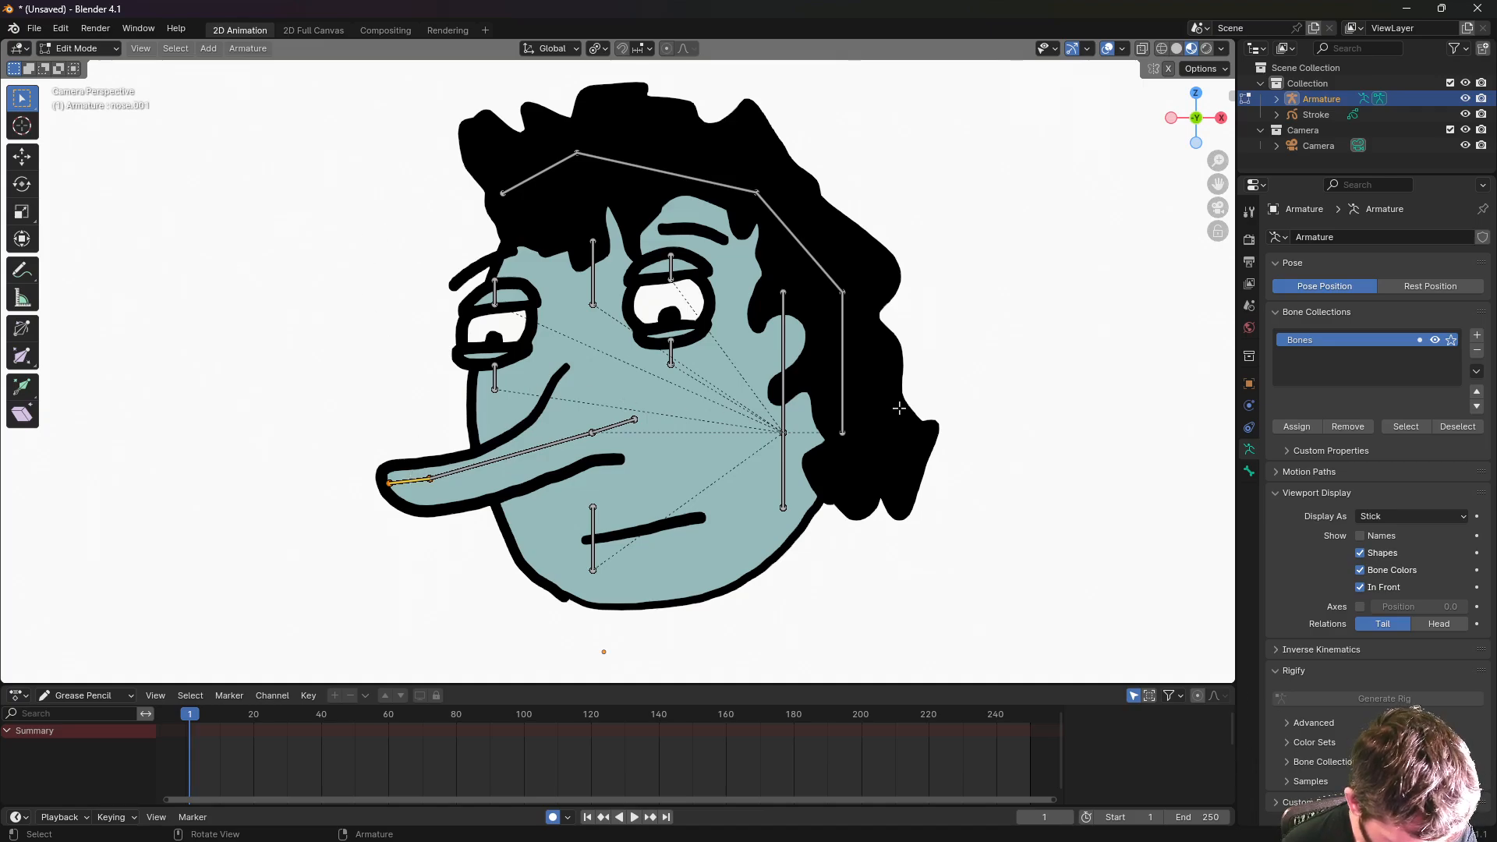
{"action": "left_click", "coordinate": [593, 537]}
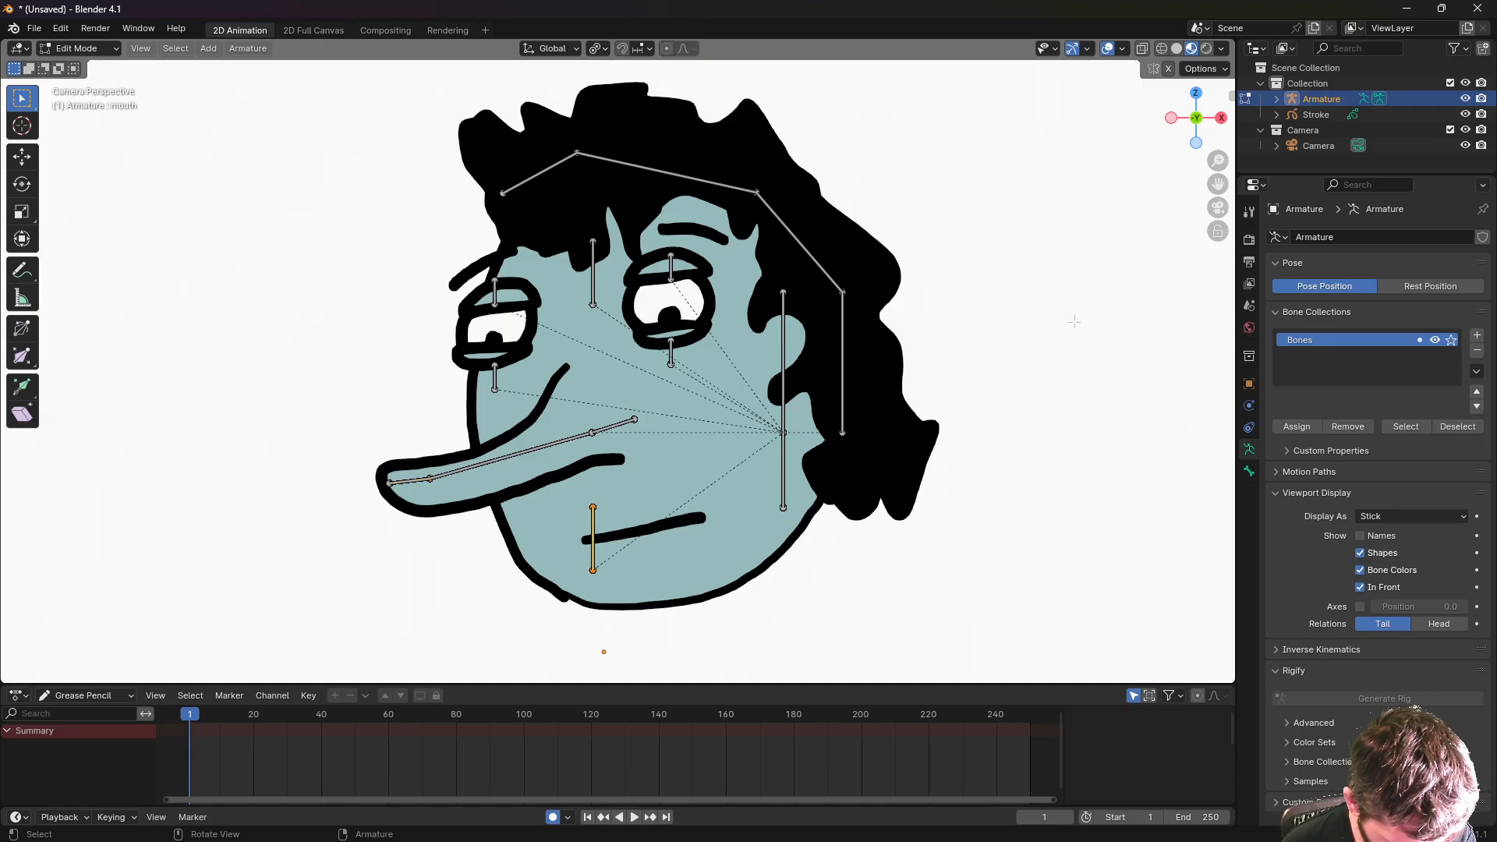
{"action": "left_click", "coordinate": [1249, 472]}
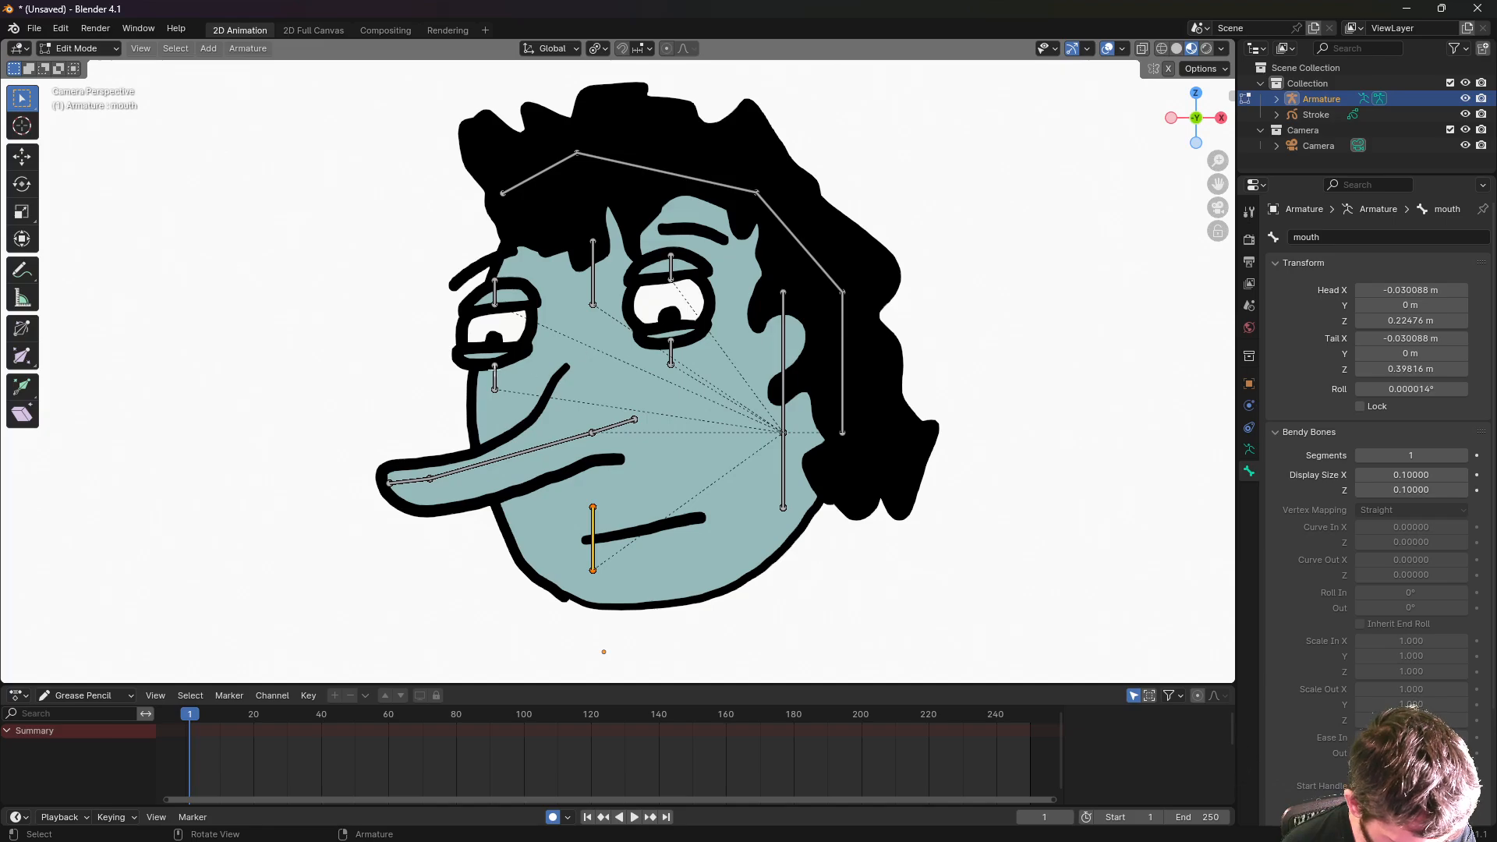
{"action": "left_click", "coordinate": [495, 374]}
{"action": "left_click", "coordinate": [1326, 236]}
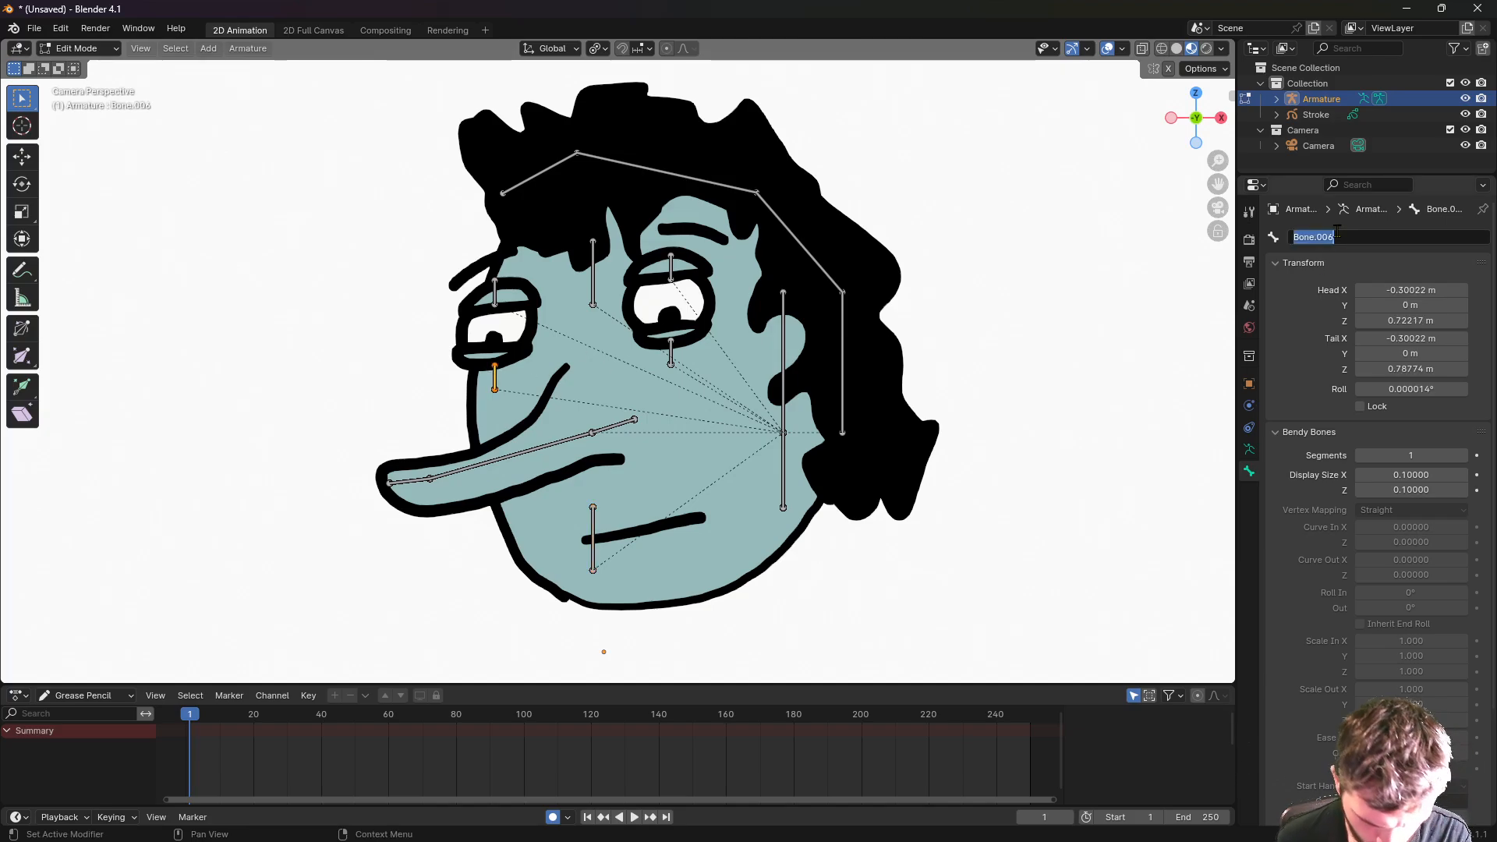
{"action": "type", "text": "eye"}
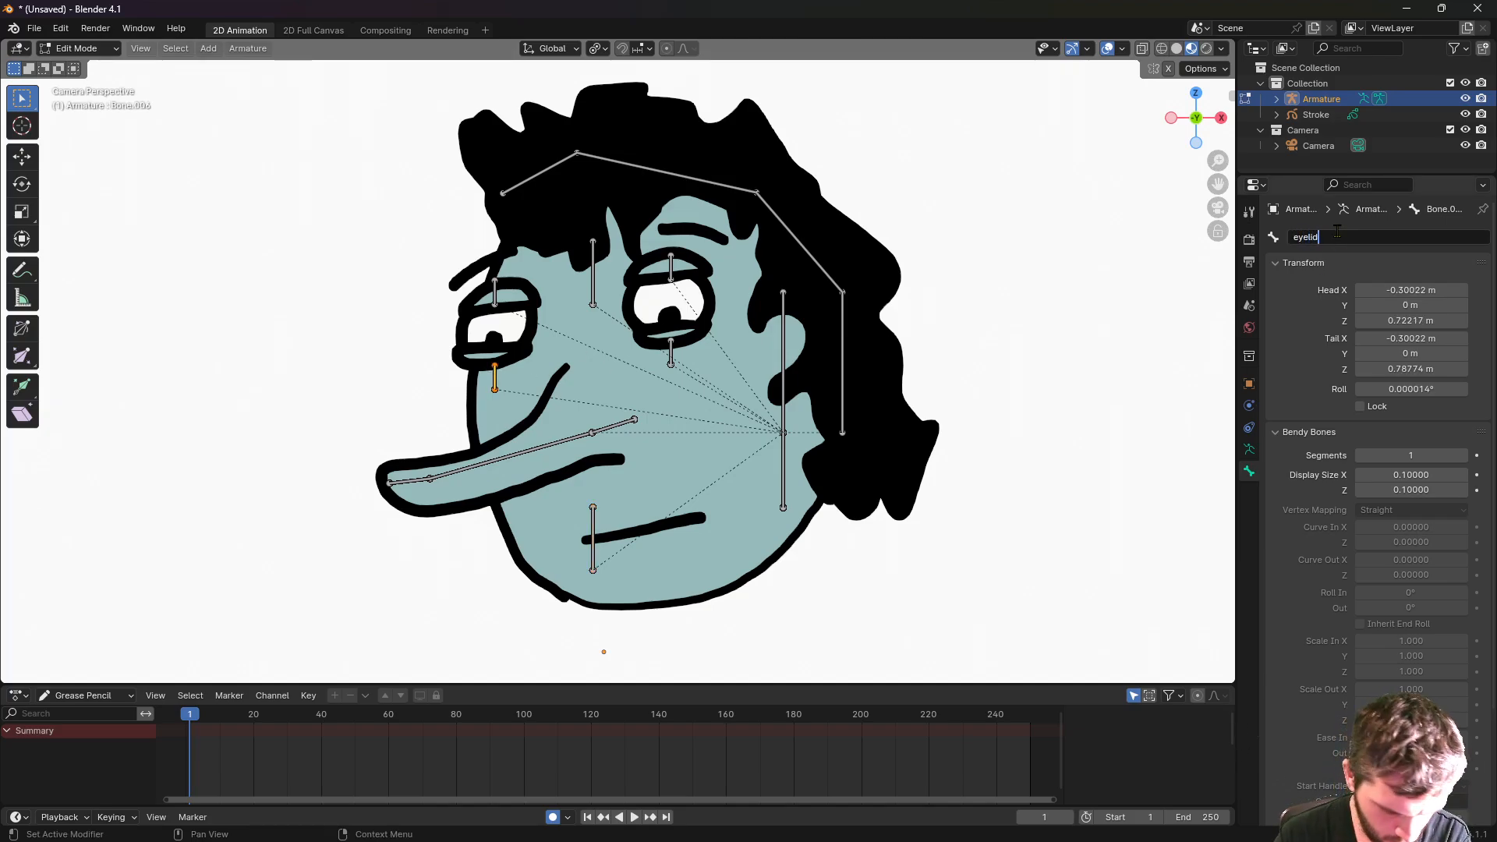
{"action": "type", "text": "lid "}
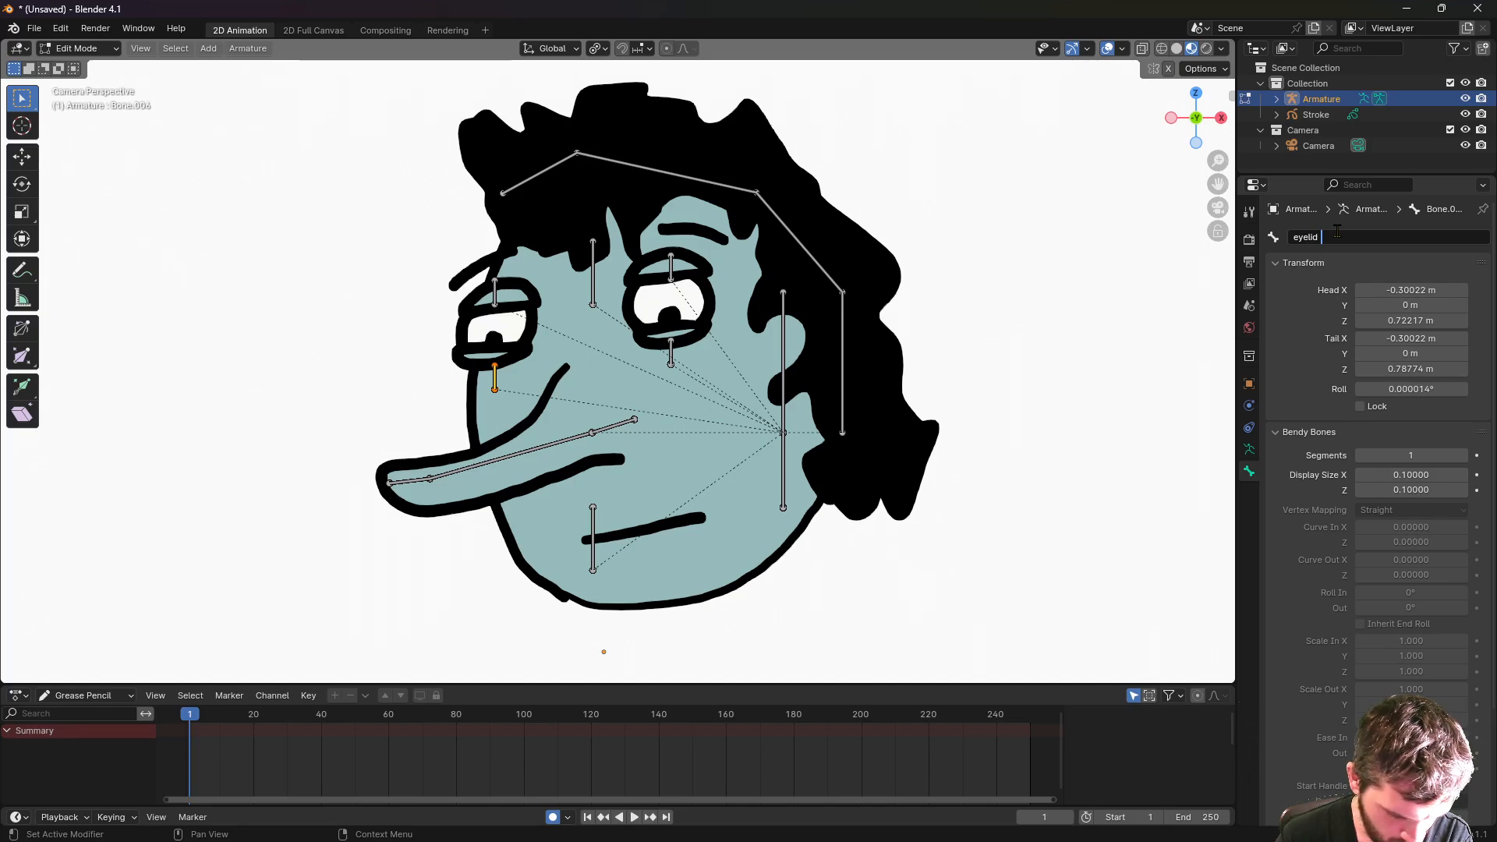
{"action": "type", "text": "l b"}
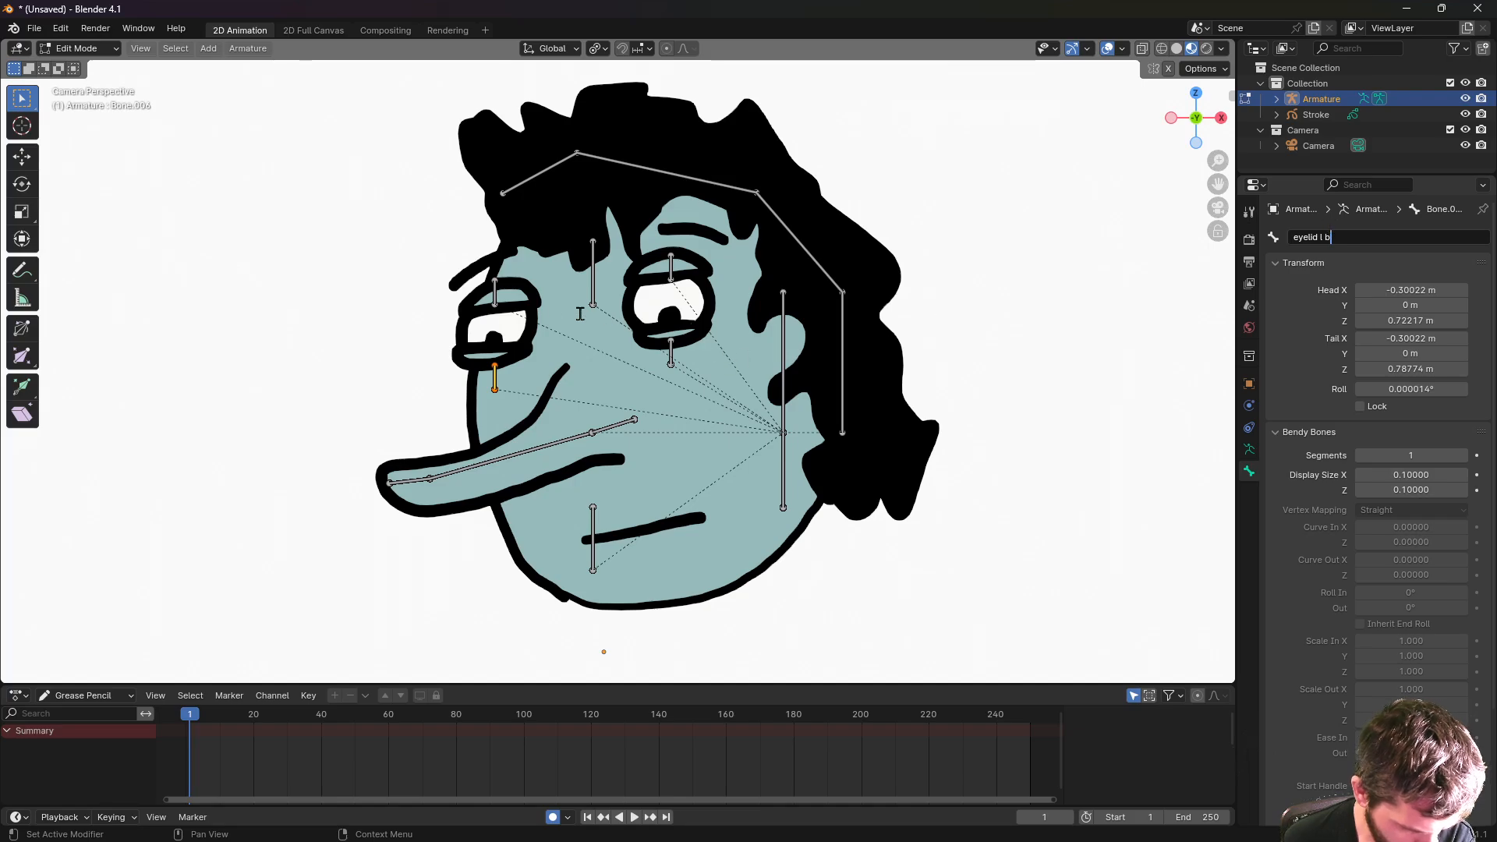
{"action": "left_click", "coordinate": [494, 293]}
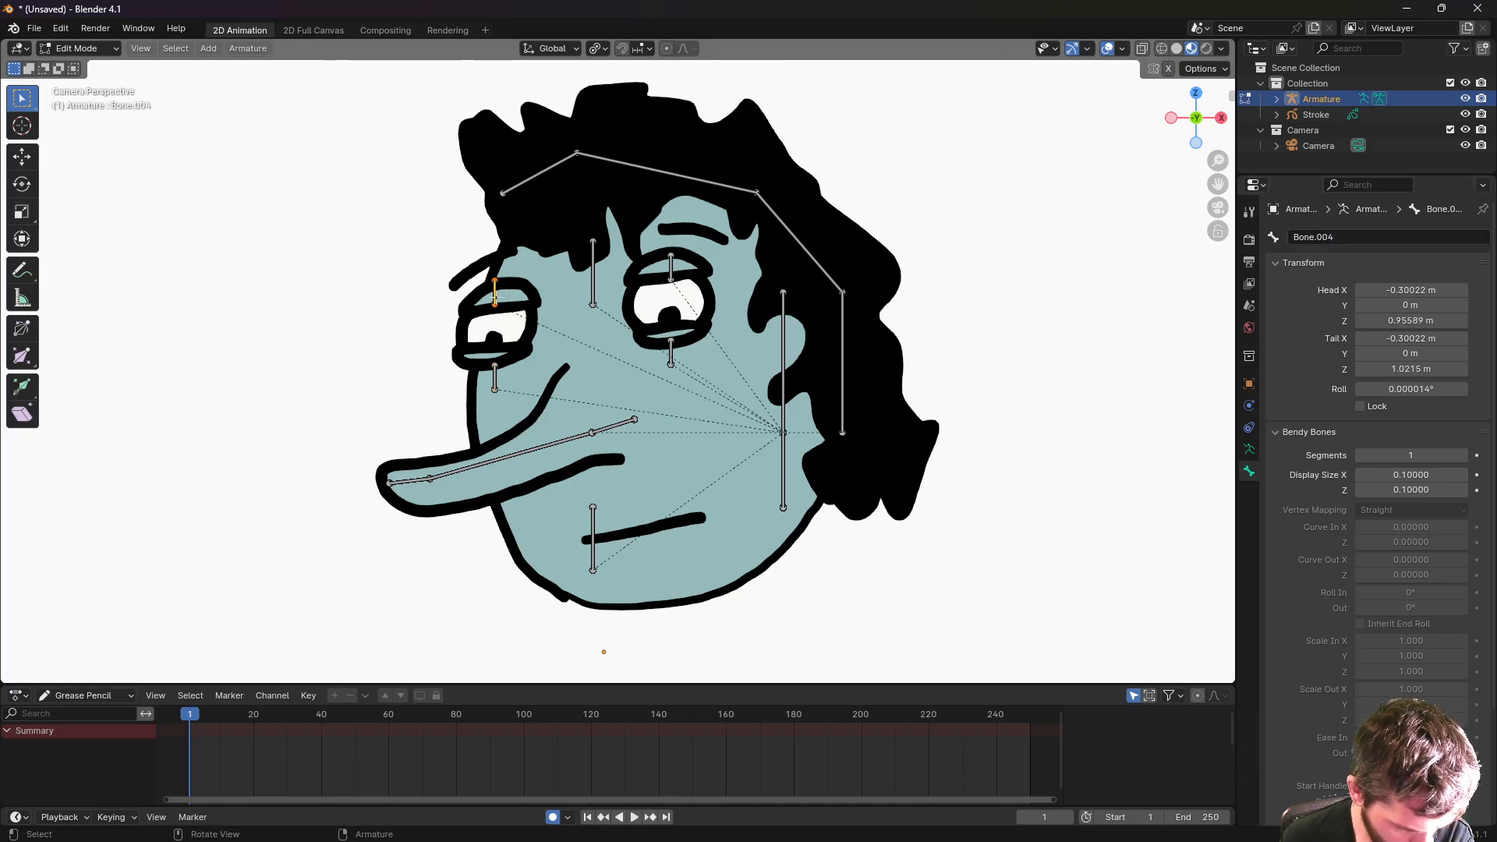
{"action": "left_click", "coordinate": [1378, 234]}
{"action": "type", "text": "eyelid"}
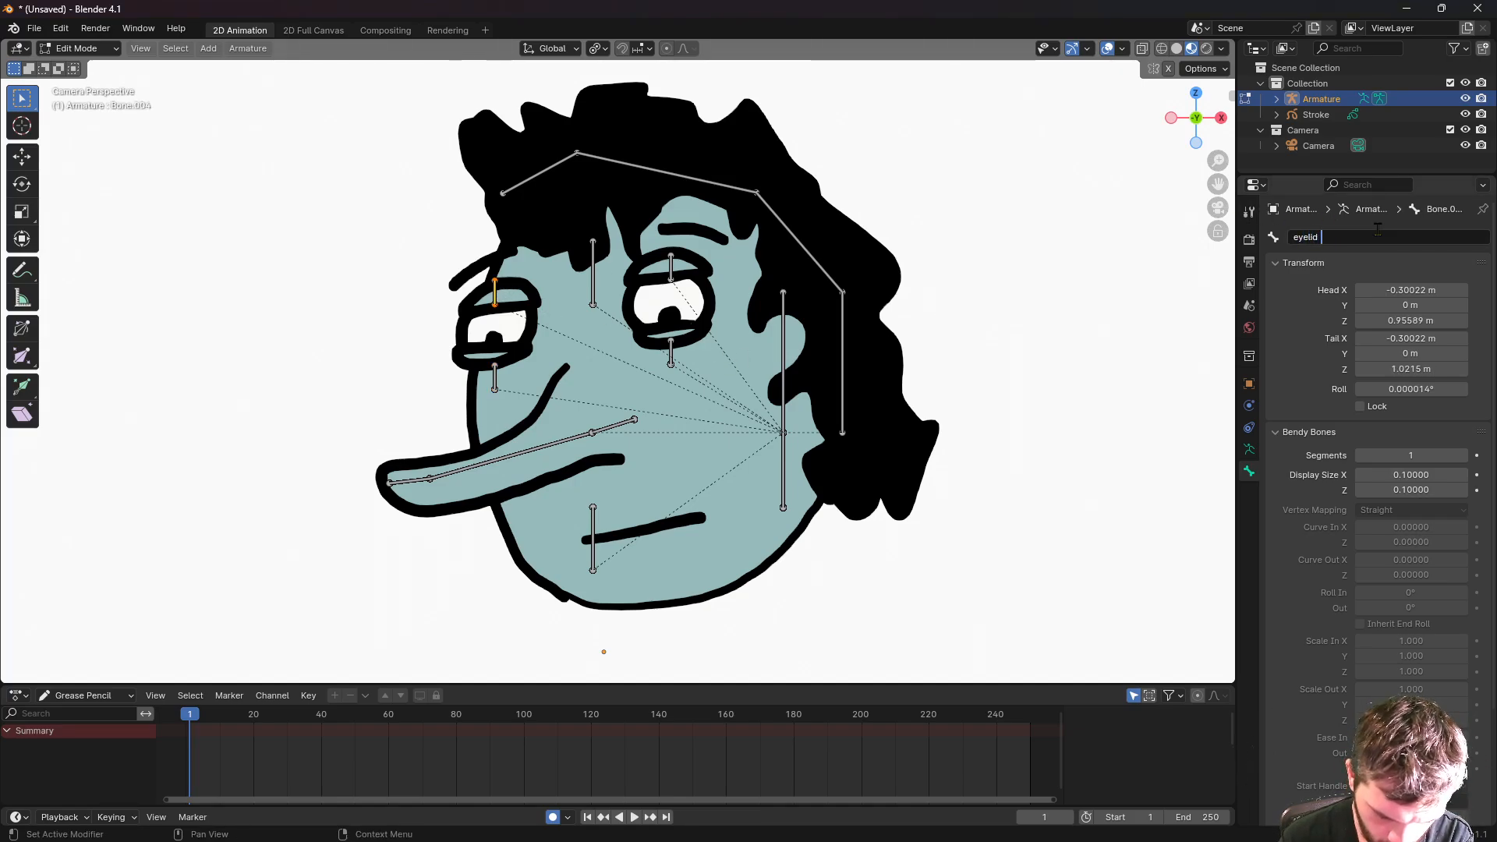
{"action": "type", "text": " l t"}
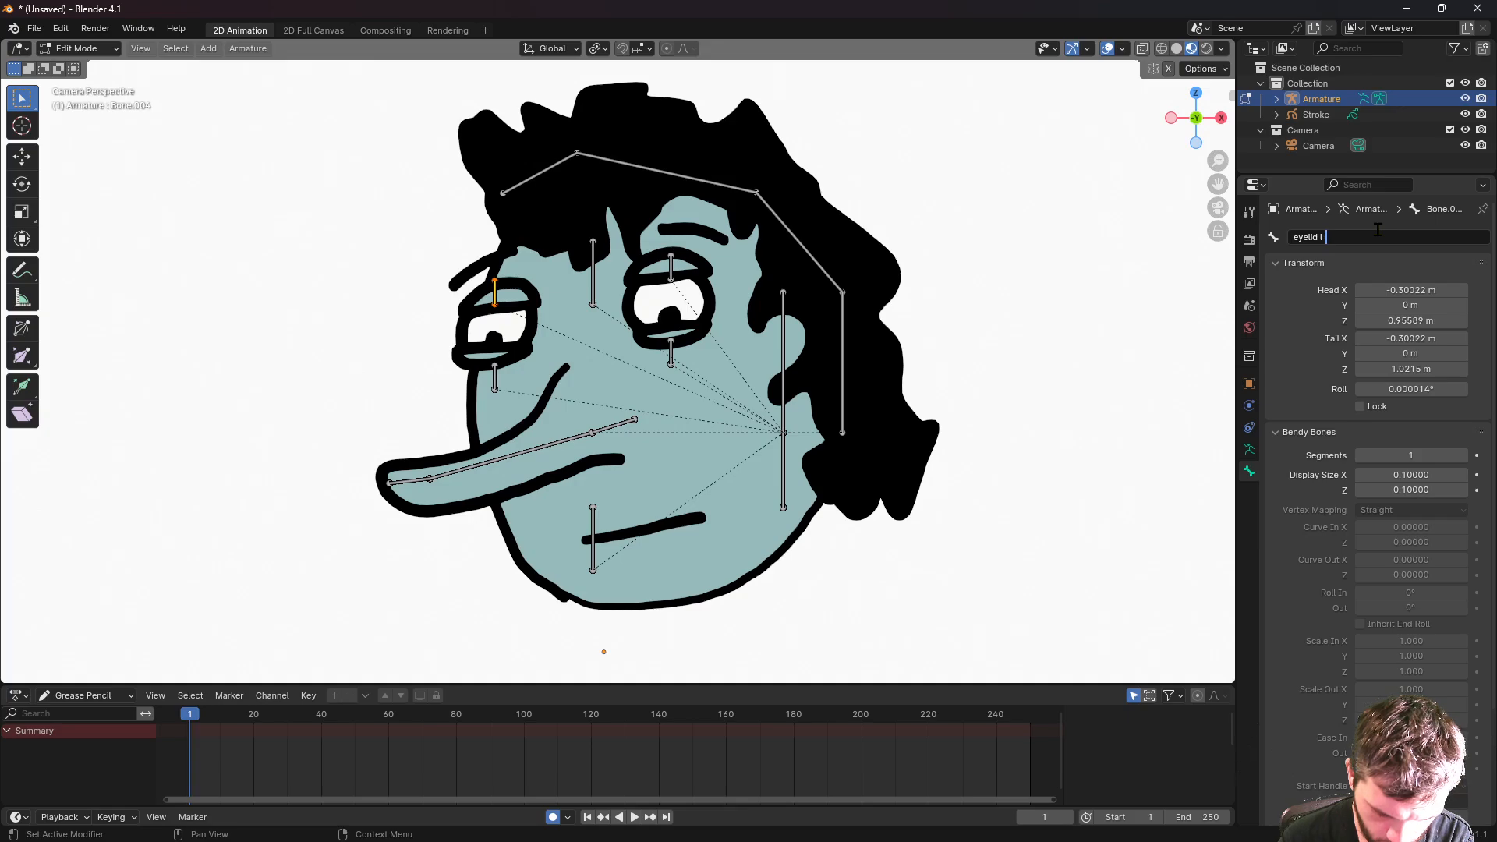
- Name the right eye bones 'eyelid r b' and 'eyelid r t'
{"action": "left_click", "coordinate": [671, 355]}
{"action": "left_click", "coordinate": [1337, 237]}
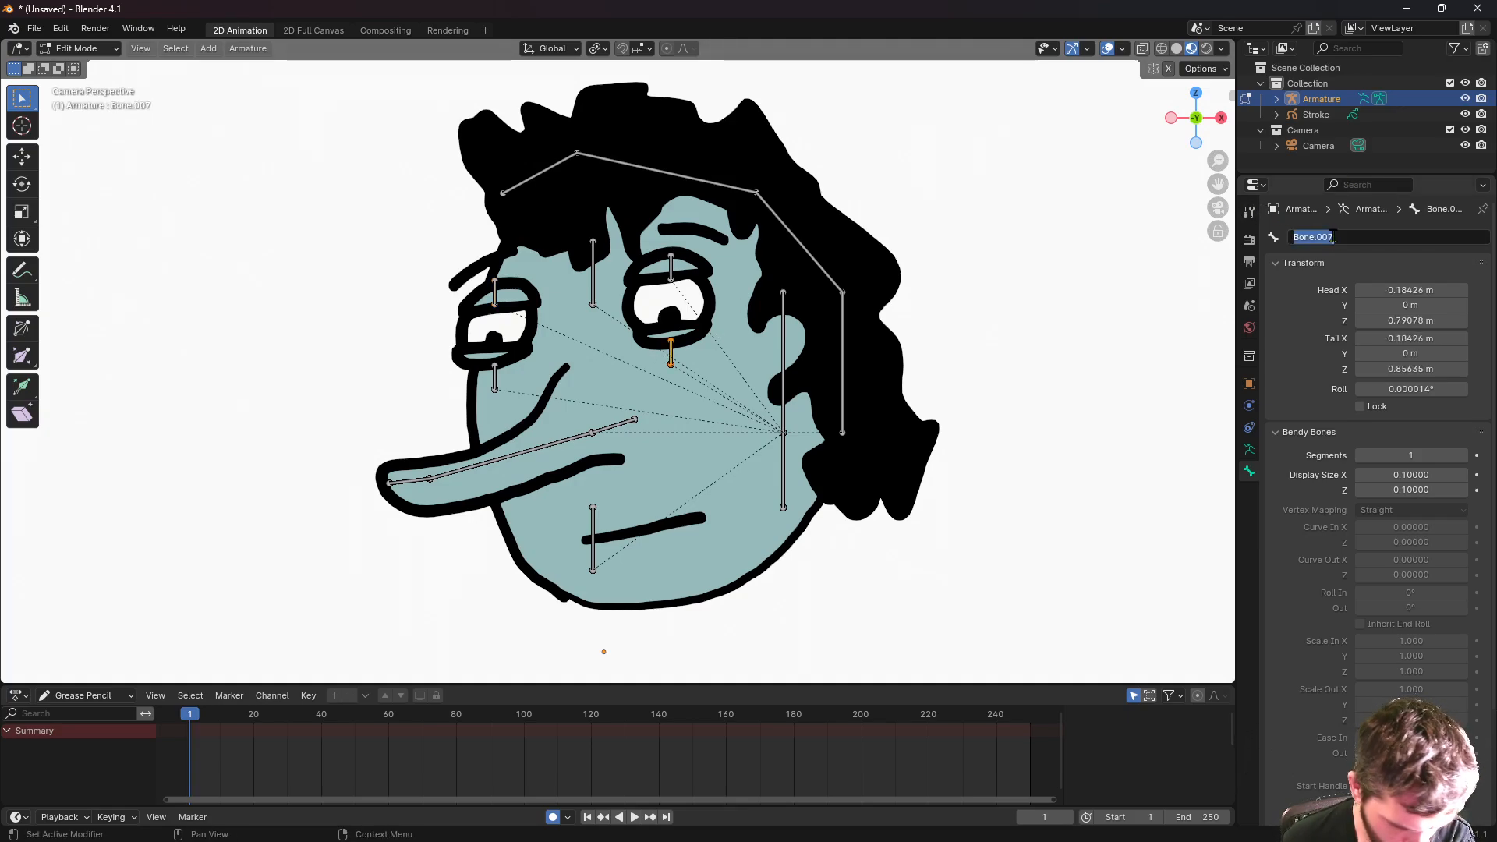
{"action": "type", "text": "eyelid "}
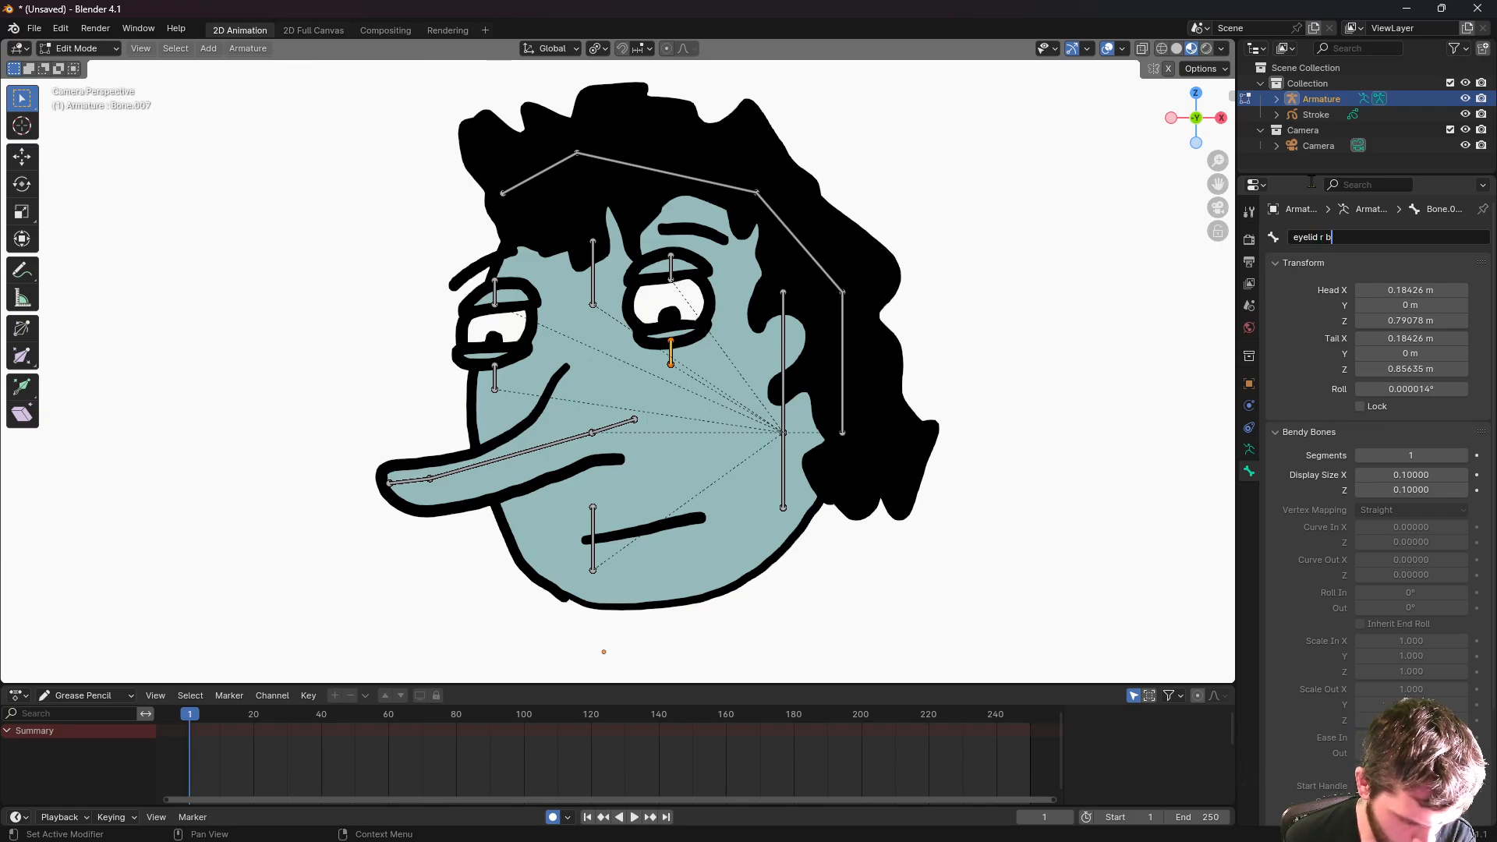
{"action": "type", "text": "r b"}
{"action": "key", "text": "Return"}
{"action": "left_click", "coordinate": [671, 269]}
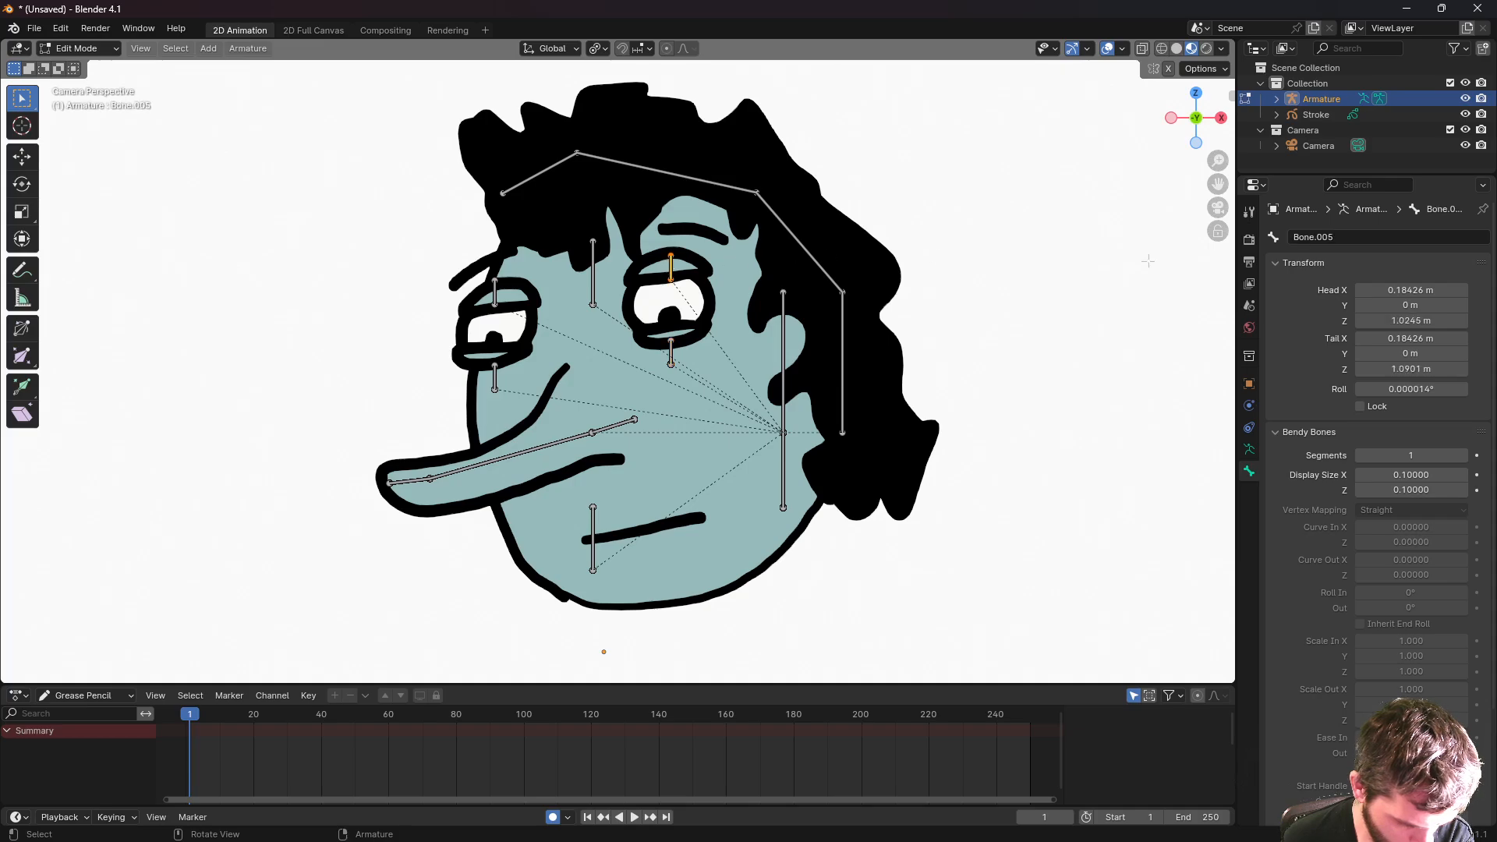
{"action": "left_click", "coordinate": [1318, 237]}
{"action": "type", "text": "eyelid r t"}
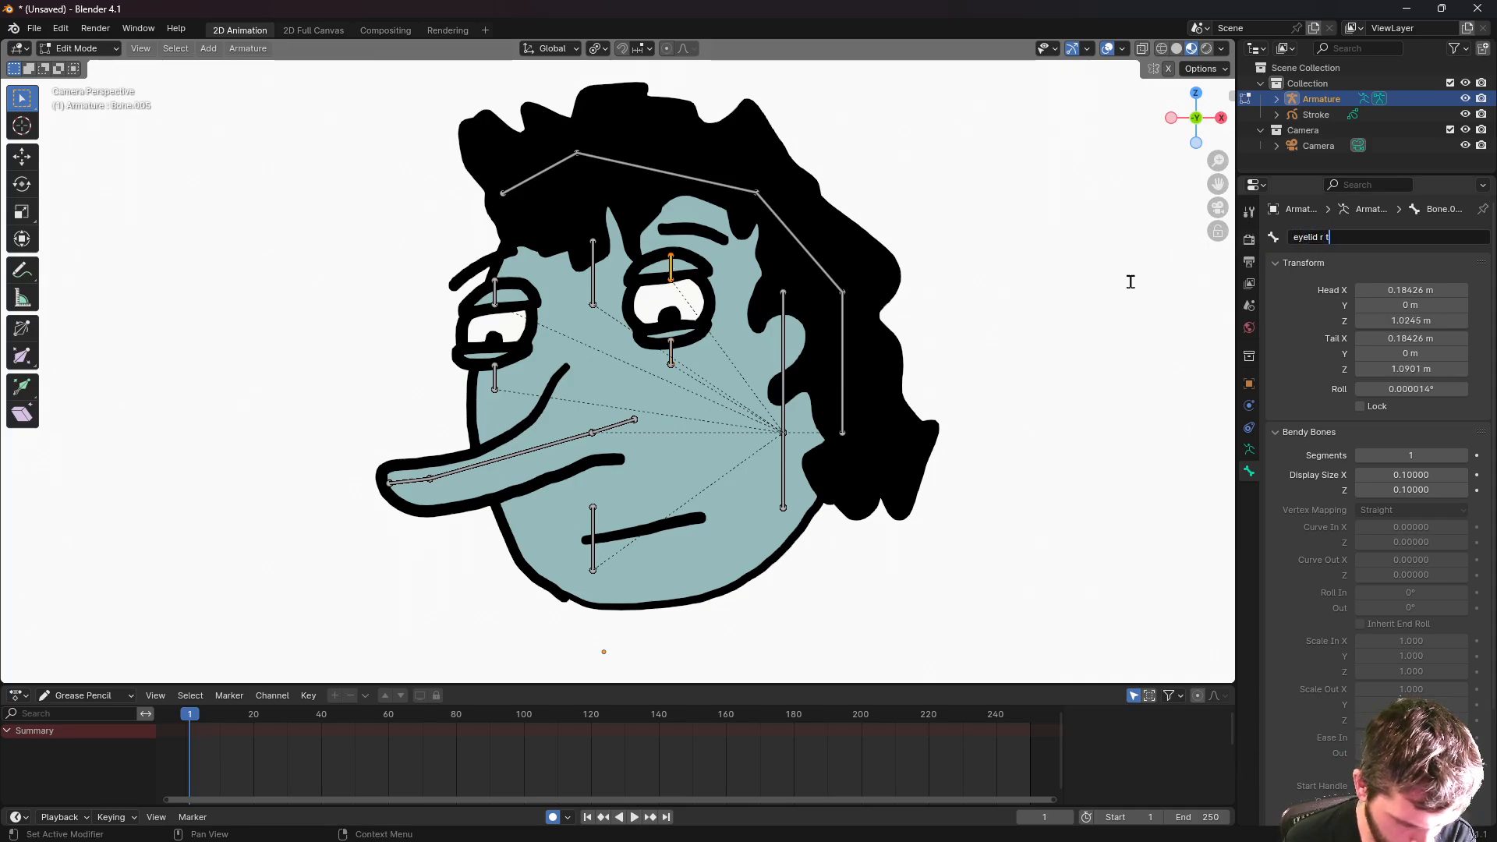
{"action": "key", "text": "Return"}
- Name the vertical bone between the eyes 'pupils', then deselect all bones
{"action": "left_click", "coordinate": [592, 273]}
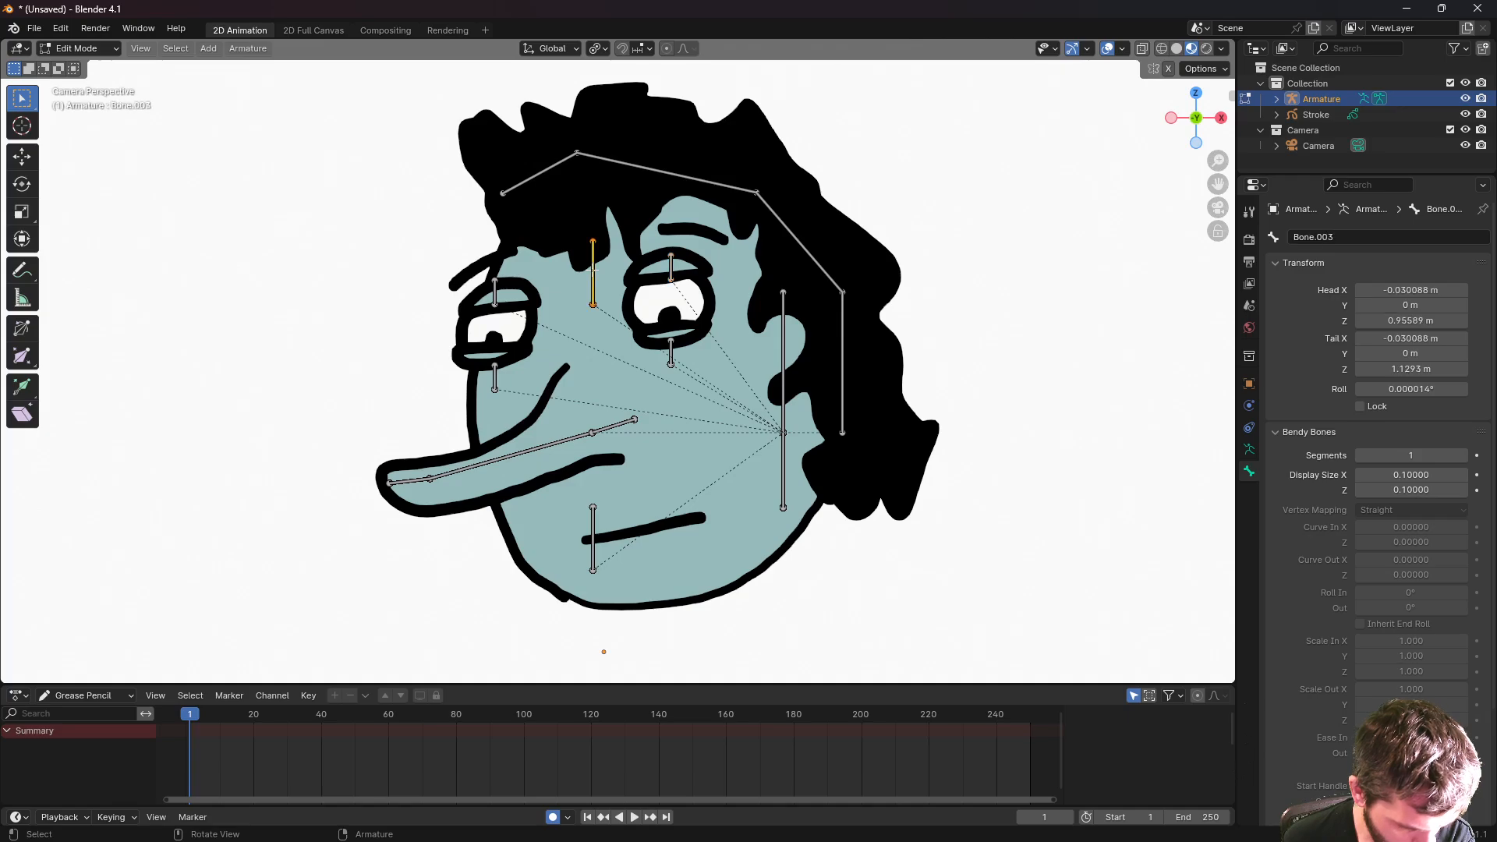
{"action": "left_click", "coordinate": [1303, 237]}
{"action": "type", "text": "pupils"}
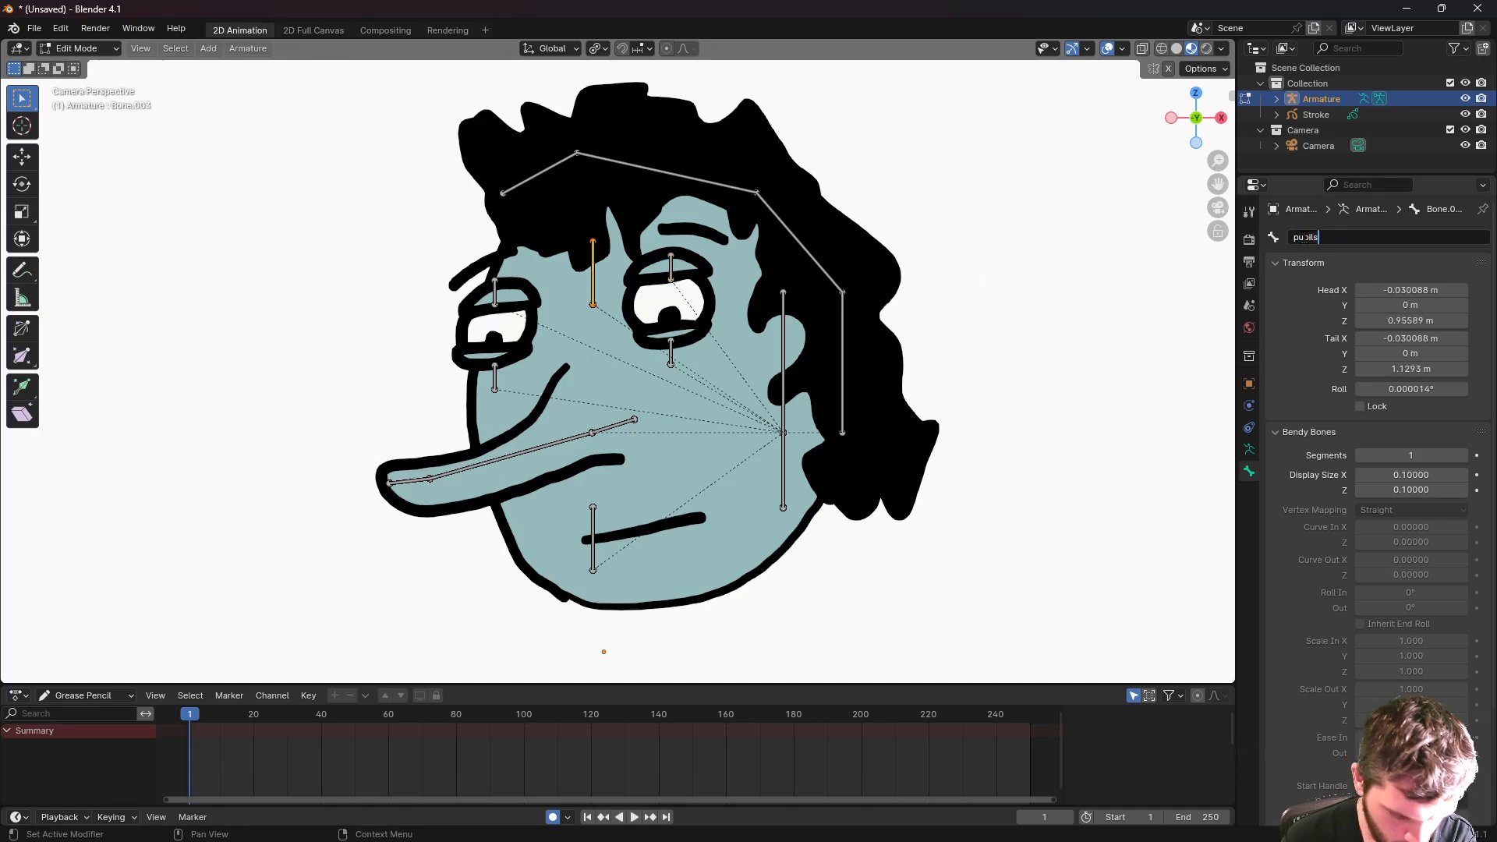
{"action": "key", "text": "Return"}
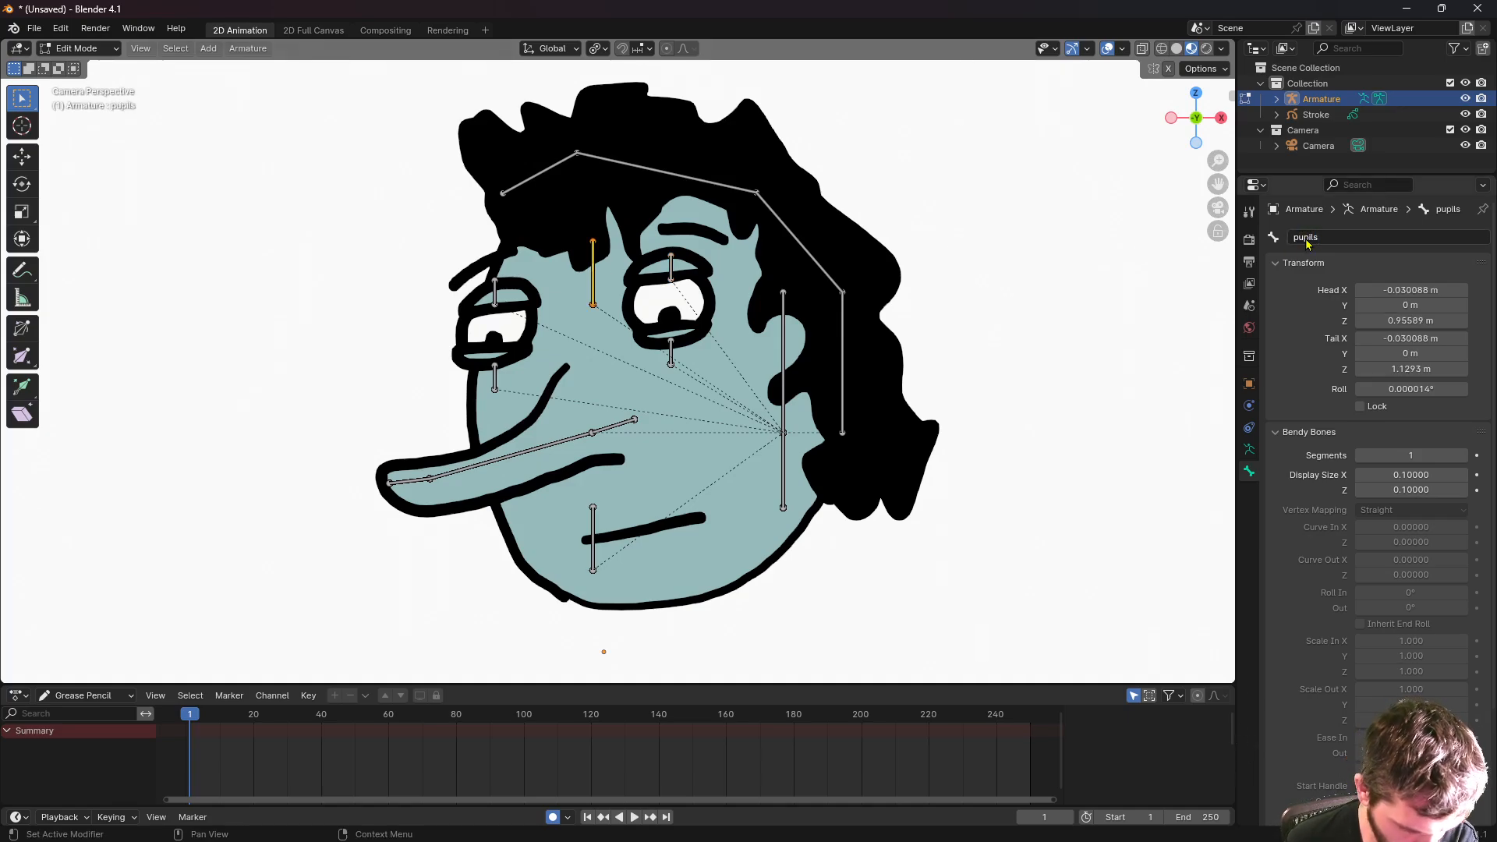
{"action": "left_click", "coordinate": [841, 330]}
{"action": "left_click", "coordinate": [449, 237]}
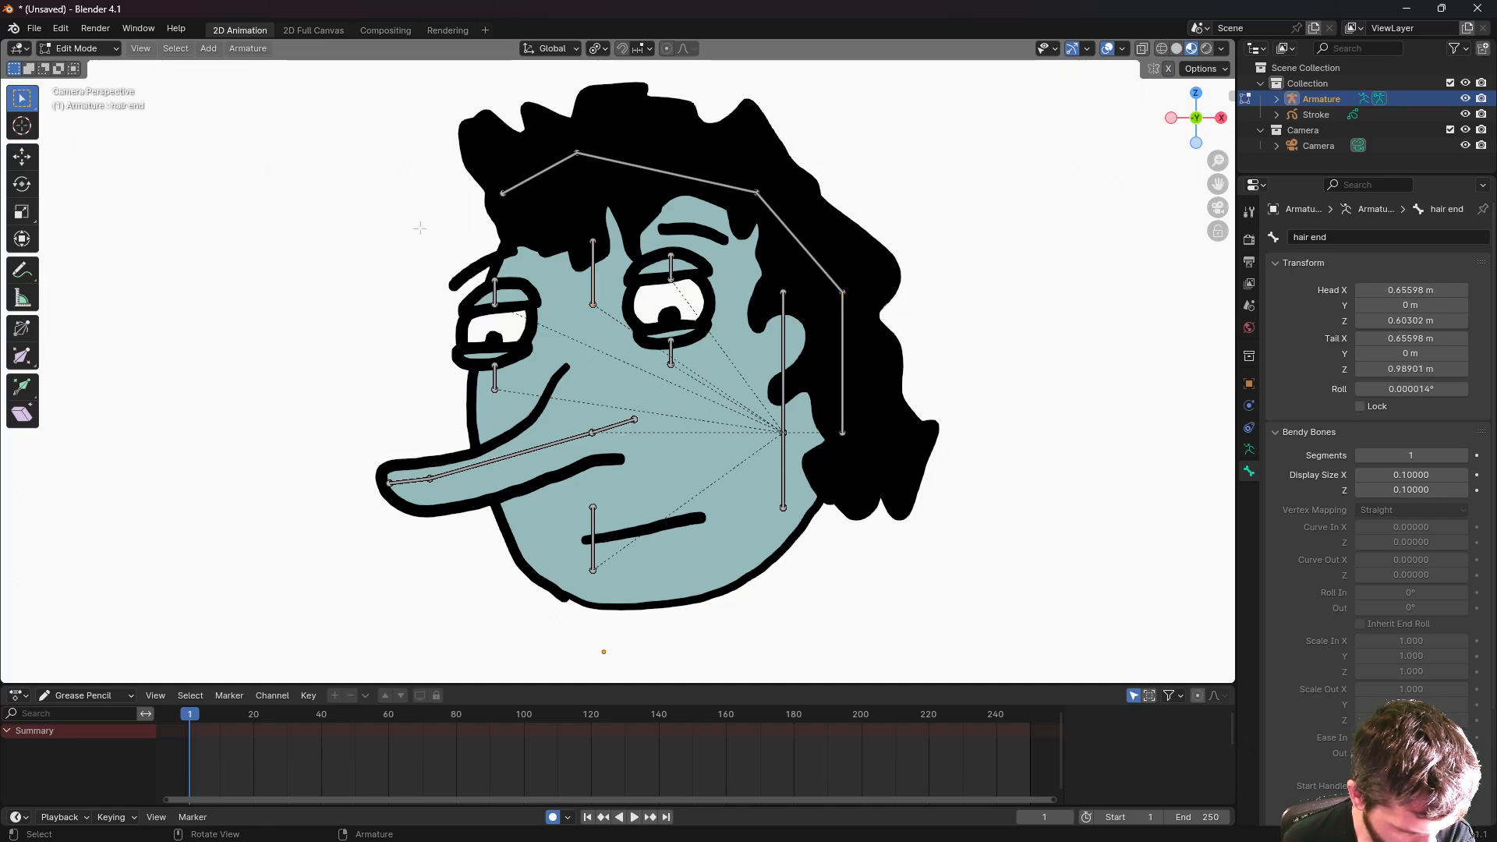
- In Object Mode, select the Stroke drawing then the Armature, and bring up Ctrl+P parenting
{"action": "left_click", "coordinate": [78, 49]}
{"action": "left_click", "coordinate": [82, 63]}
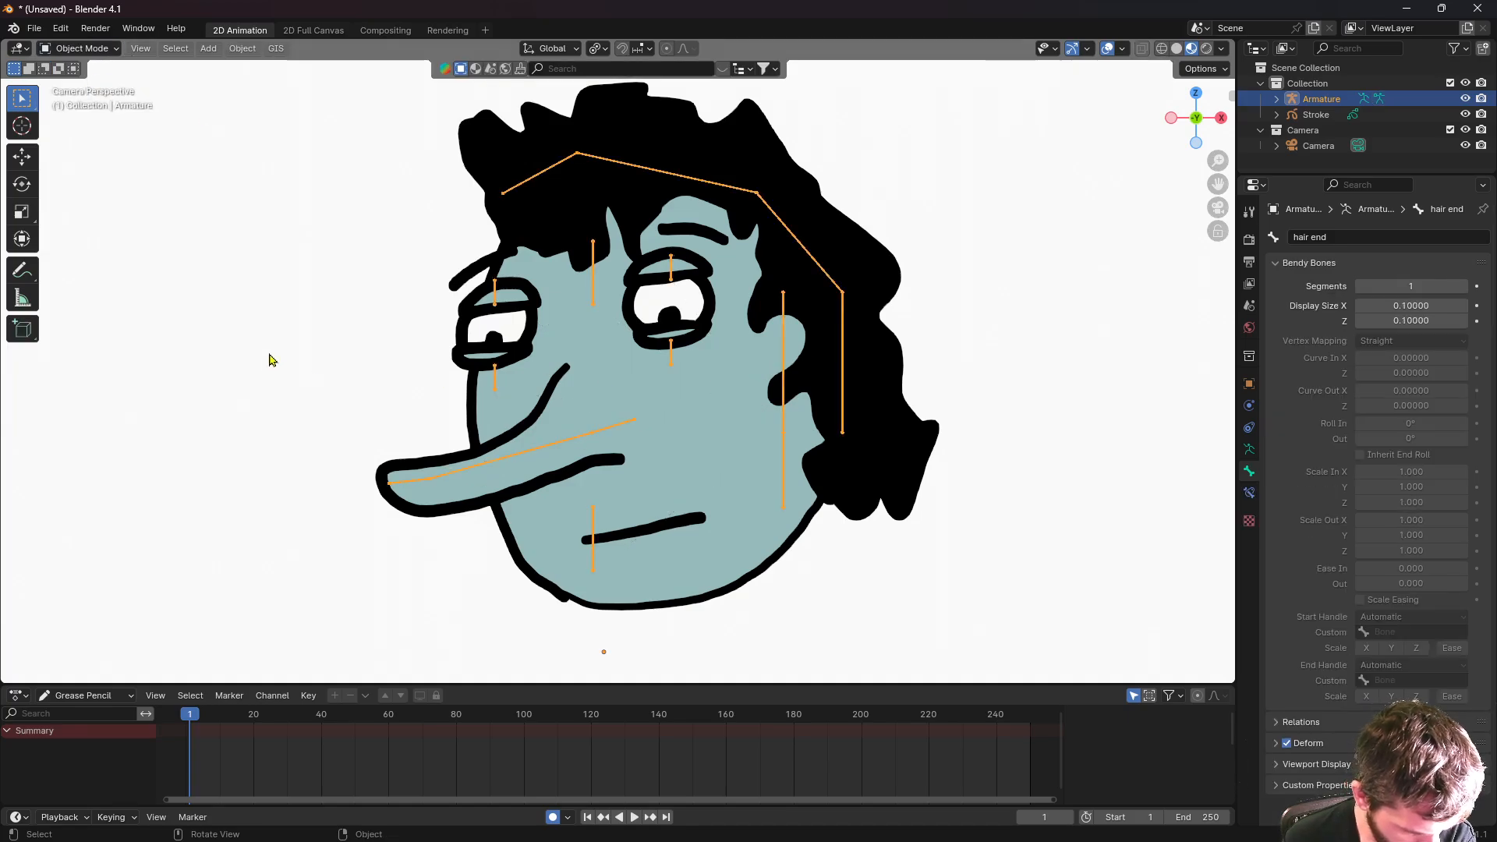
{"action": "left_click", "coordinate": [272, 358]}
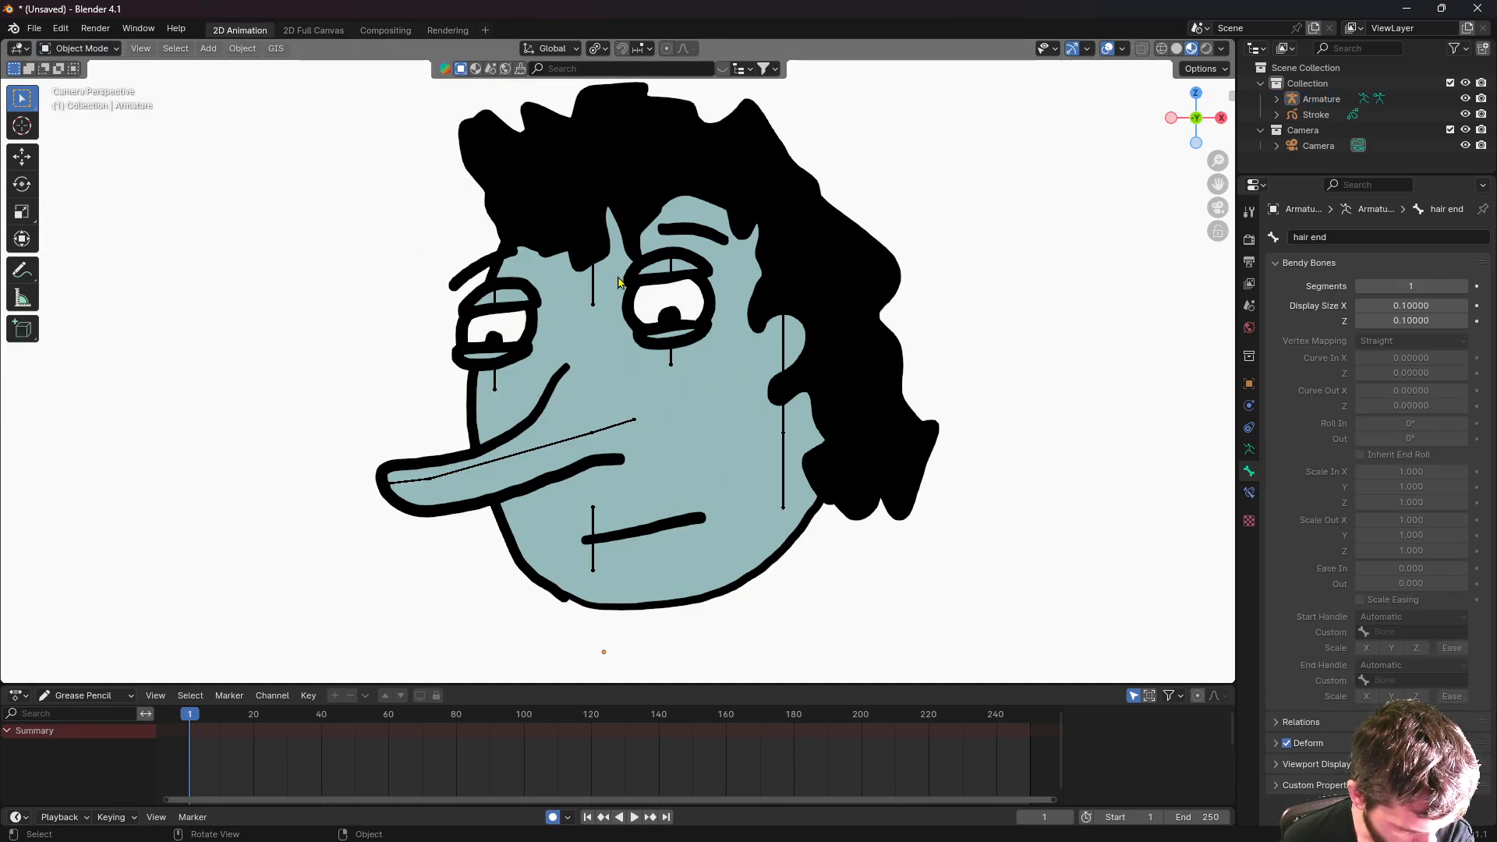
{"action": "left_click", "coordinate": [691, 411]}
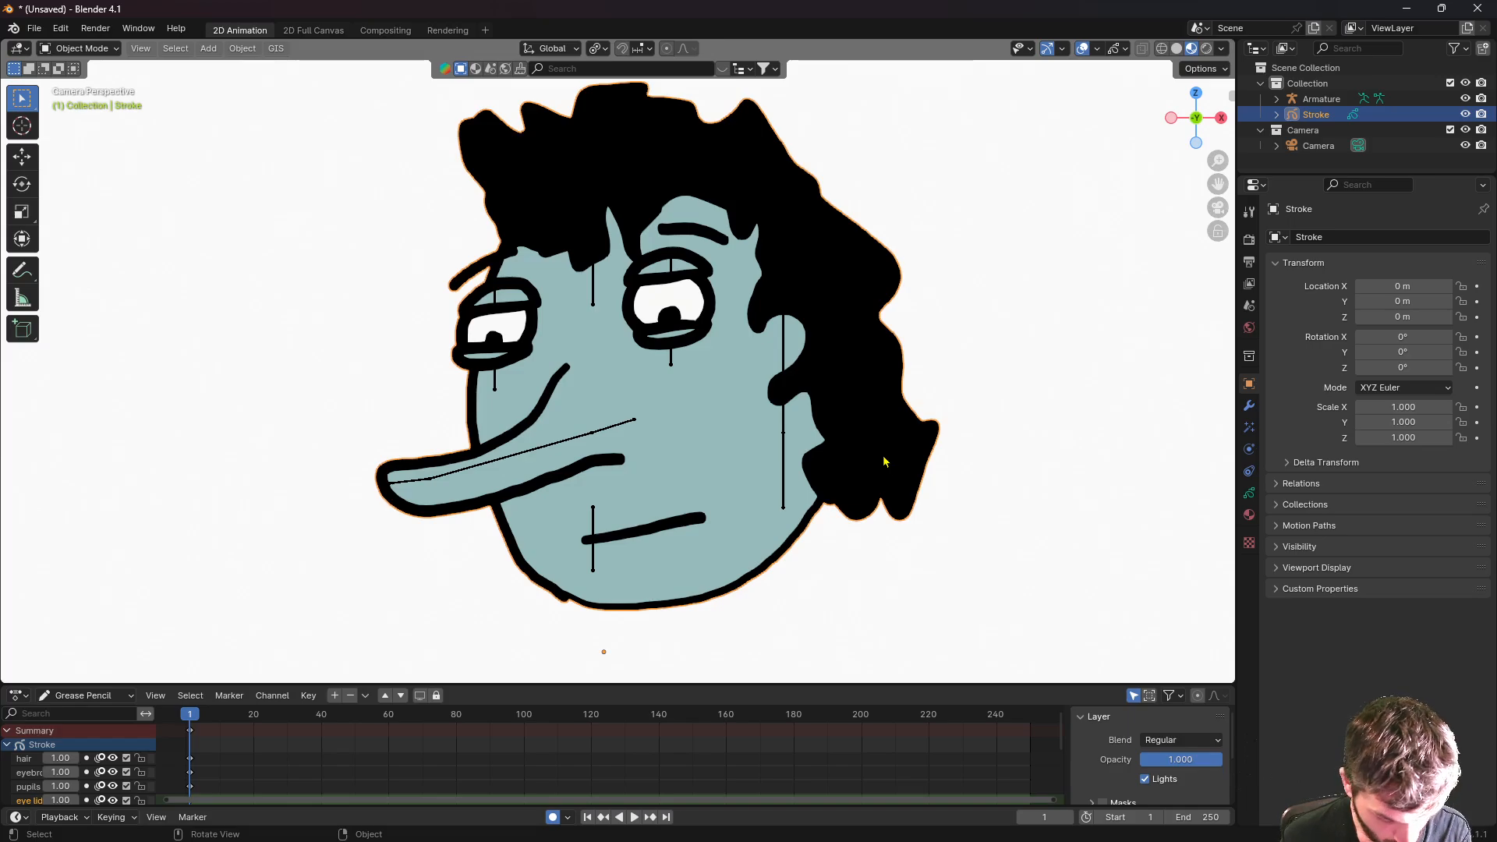
{"action": "left_click", "coordinate": [782, 464], "text": "shift"}
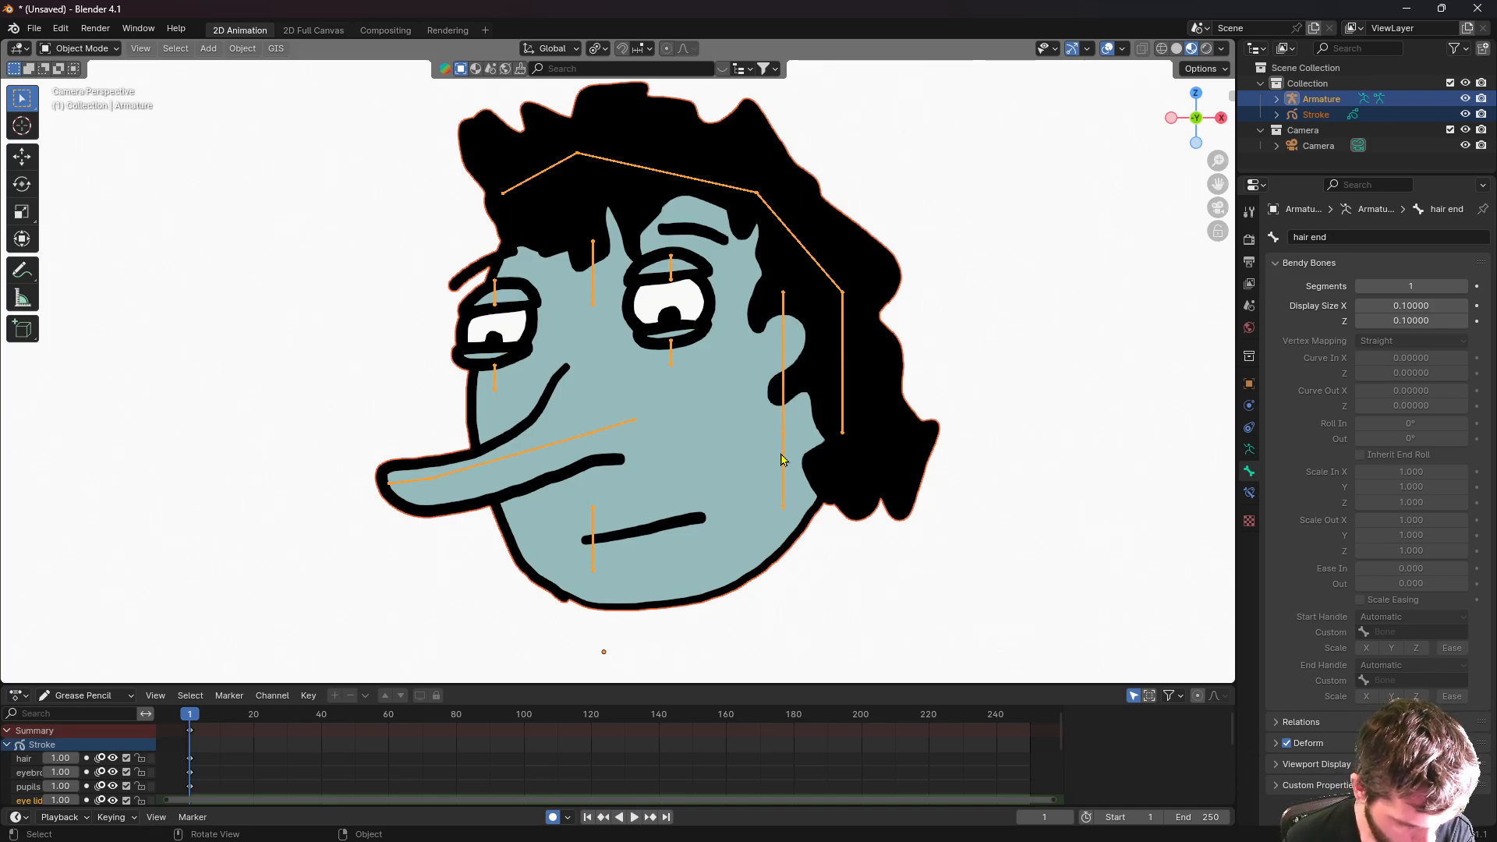
{"action": "right_click", "coordinate": [782, 461]}
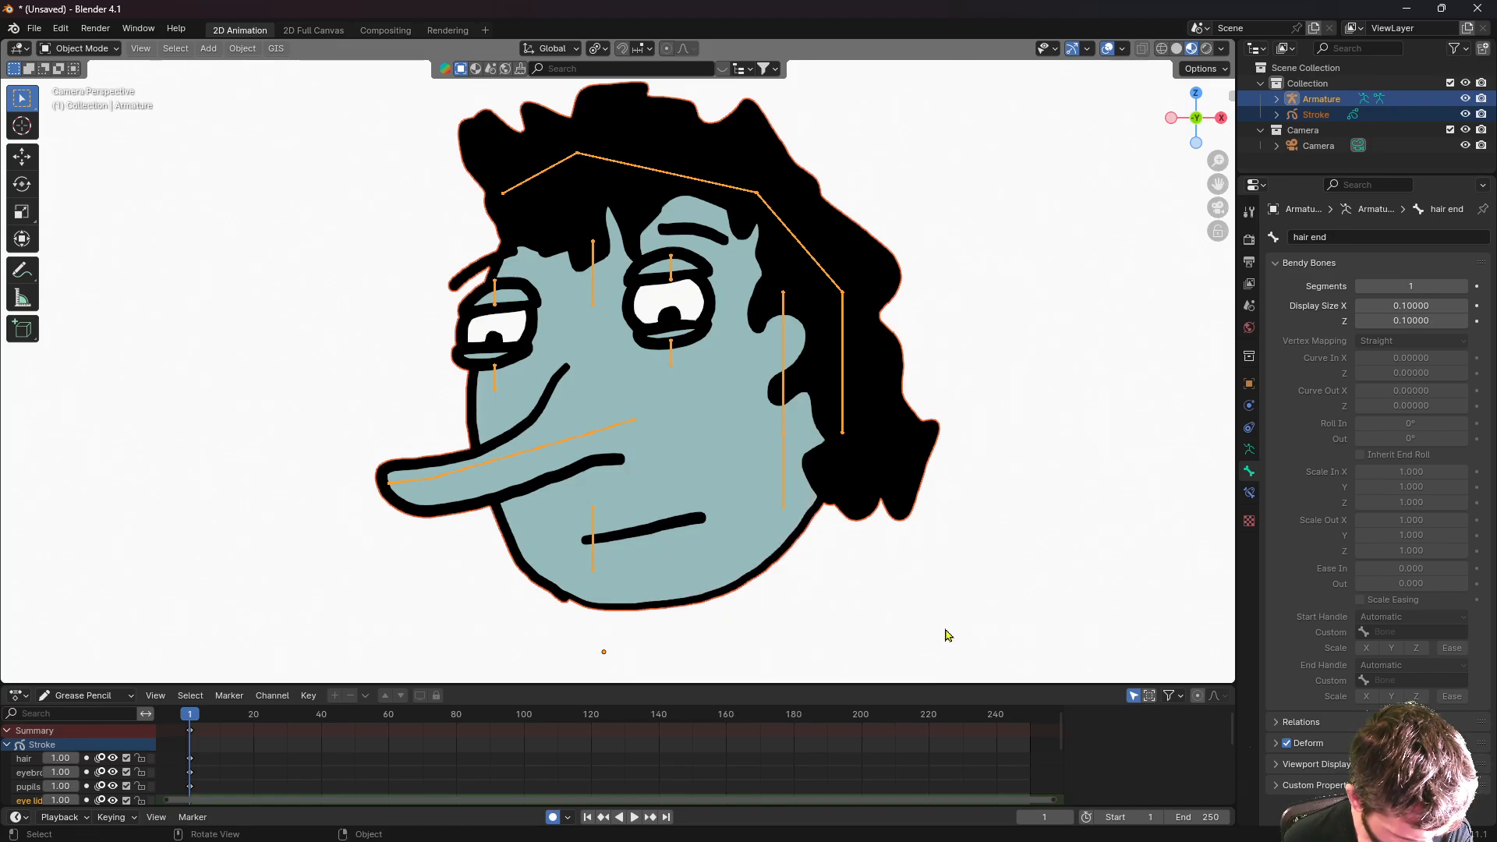
{"action": "key", "text": "ctrl+p"}
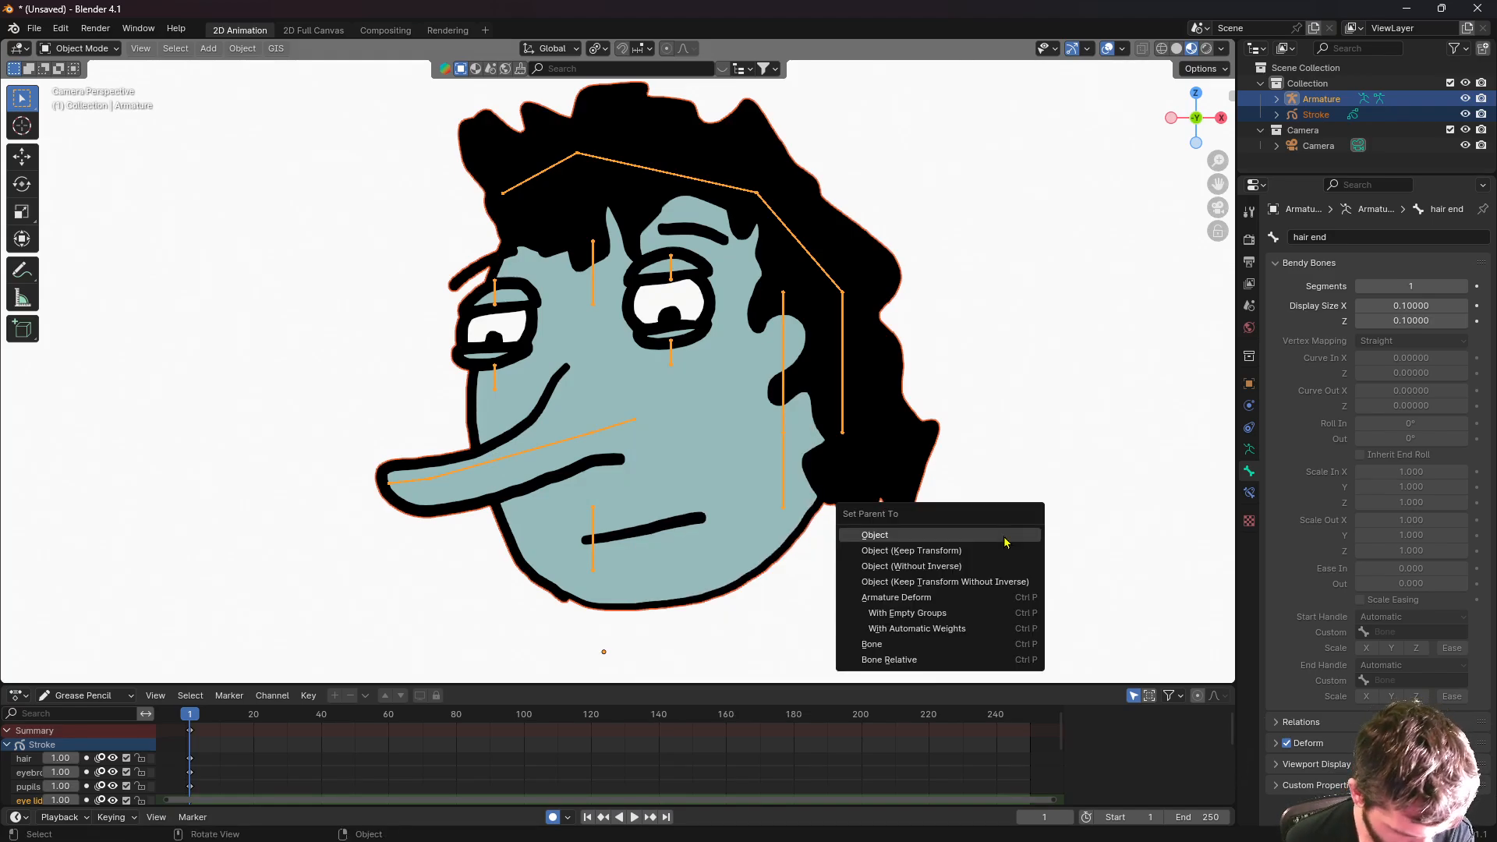
- Parent the drawing to the armature With Empty Groups, then select Stroke alone
{"action": "left_click", "coordinate": [954, 616]}
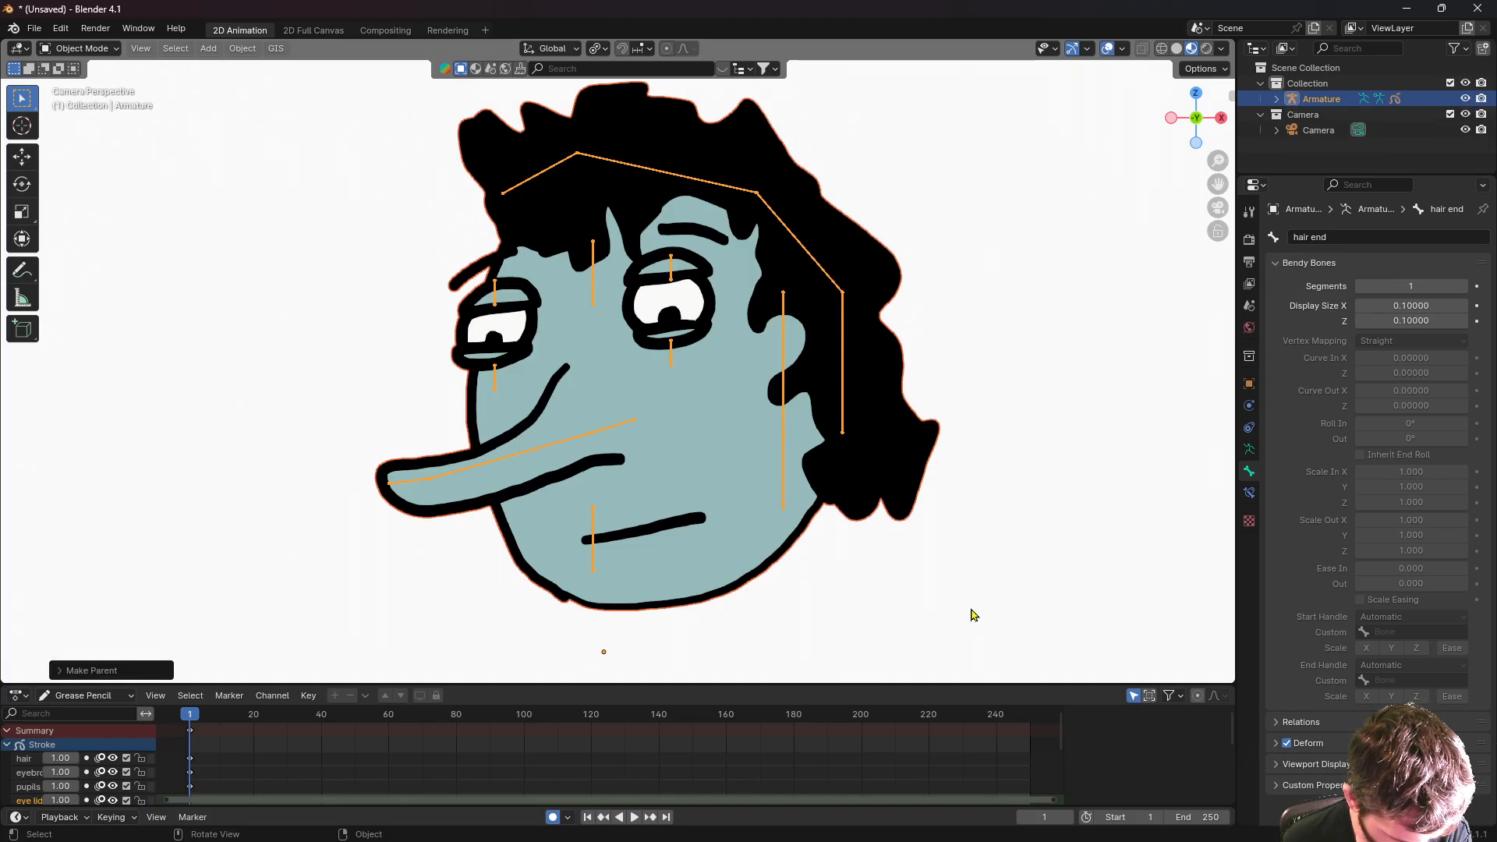
{"action": "left_click", "coordinate": [963, 546]}
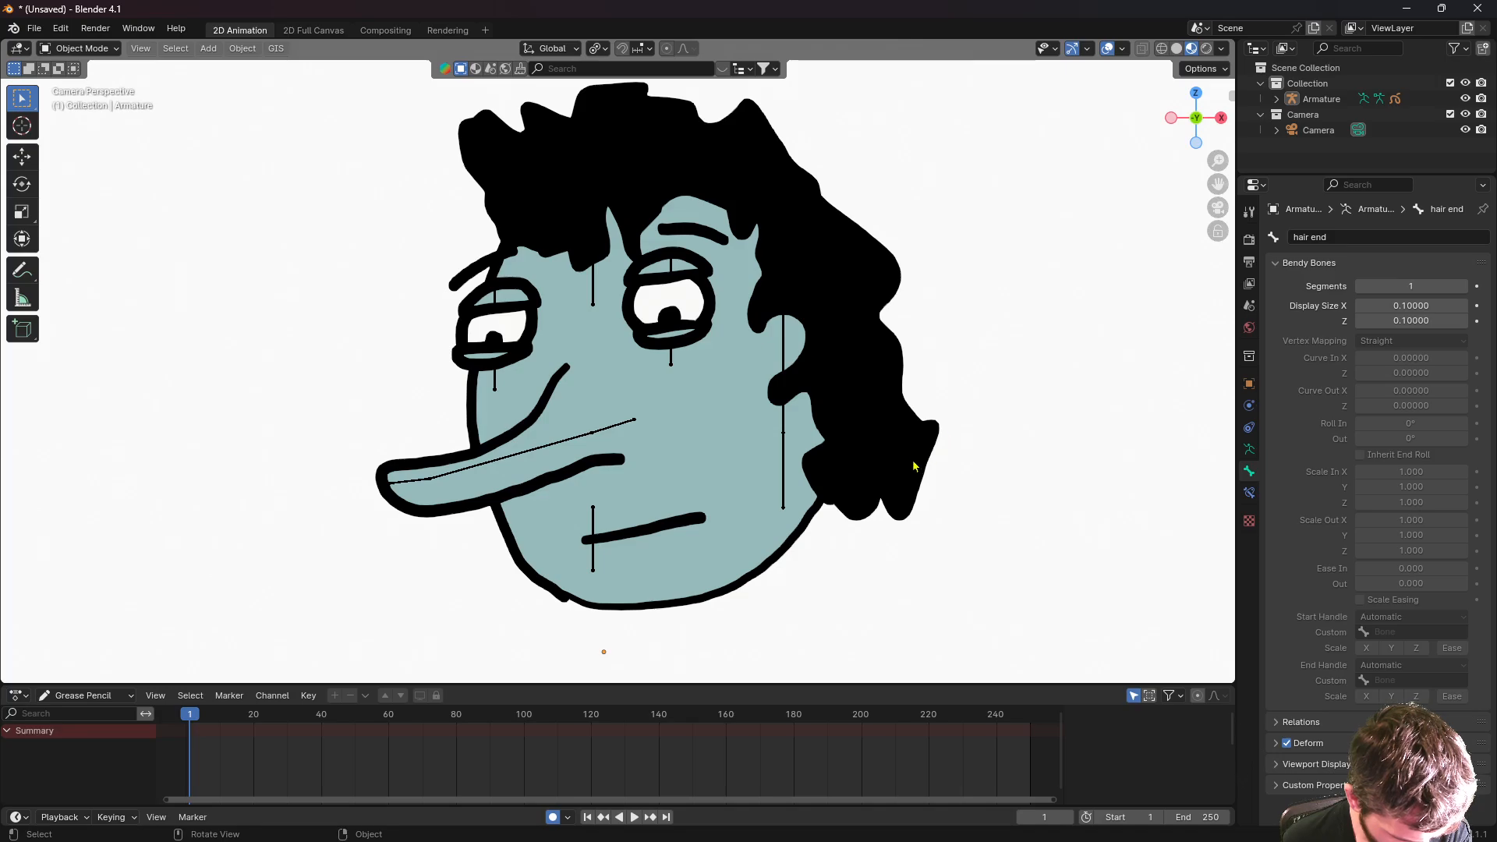
{"action": "left_click", "coordinate": [884, 475]}
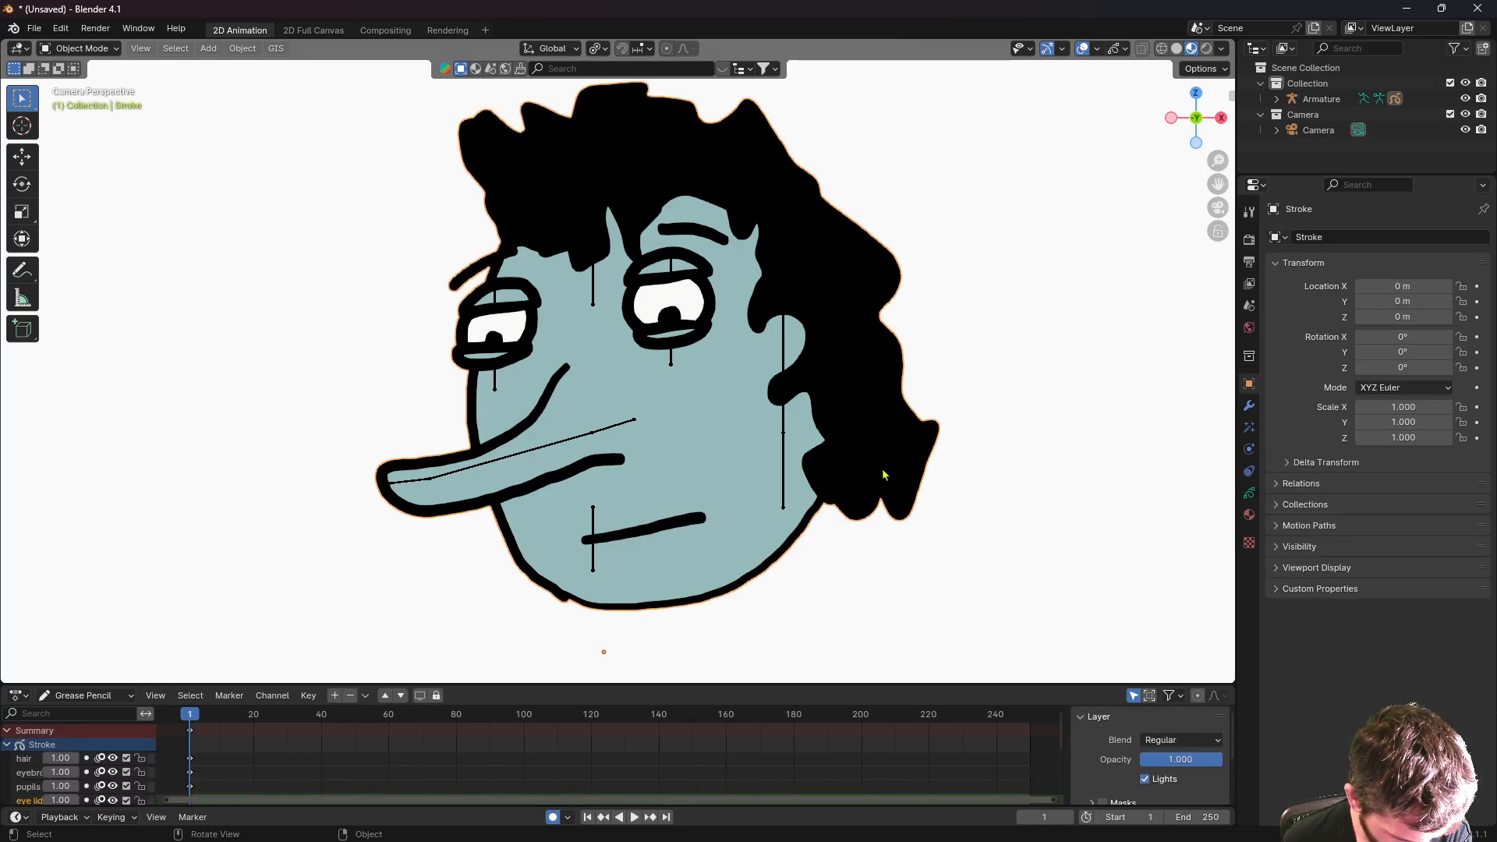
- Show Stroke's bone-named vertex groups in Object Data properties and enter Edit Mode
{"action": "left_click", "coordinate": [1248, 494]}
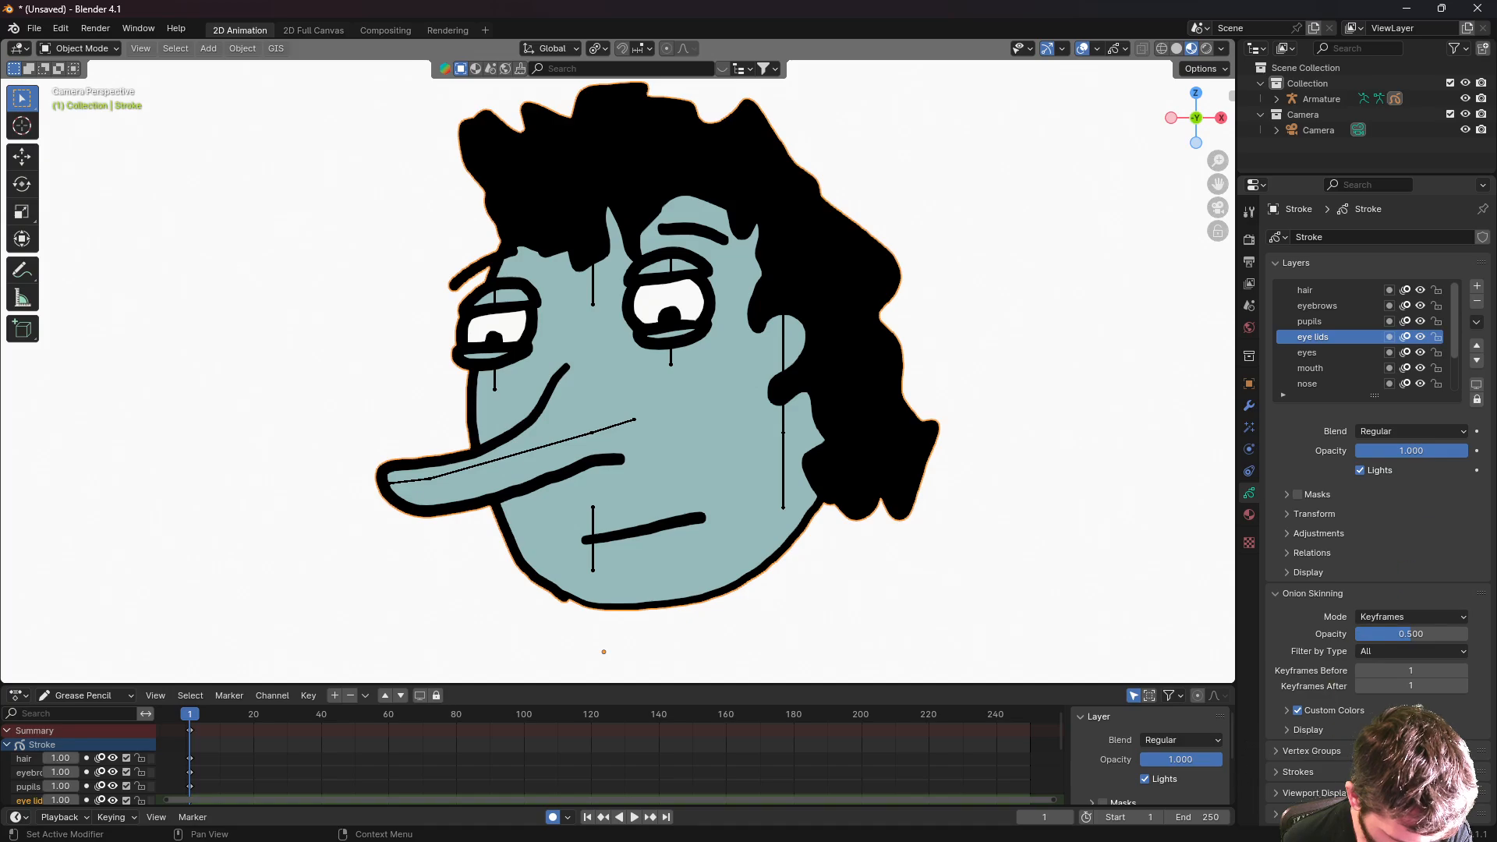
{"action": "left_click", "coordinate": [1278, 751]}
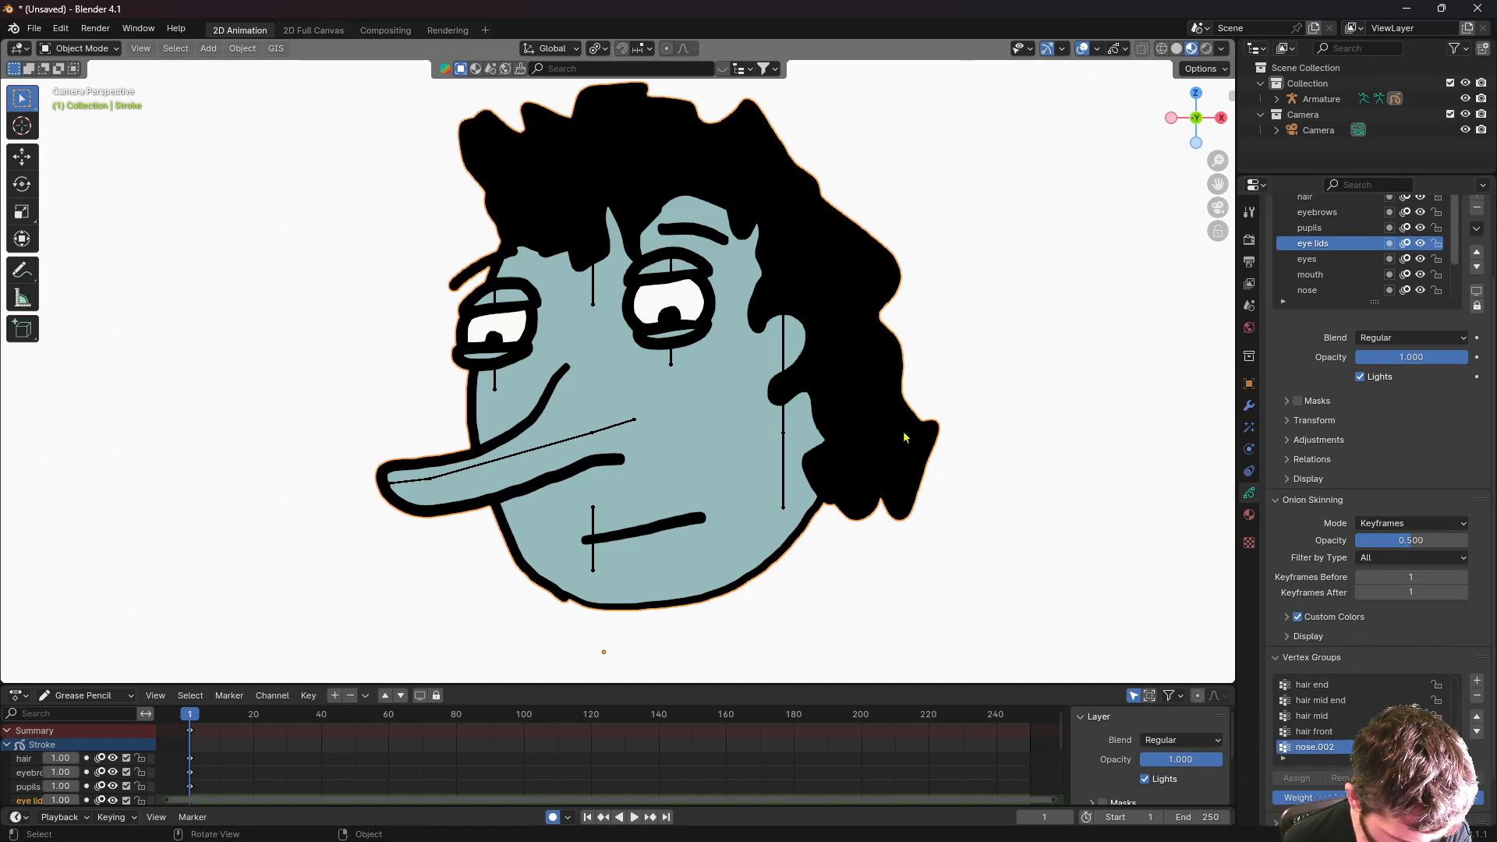
{"action": "key", "text": "Tab"}
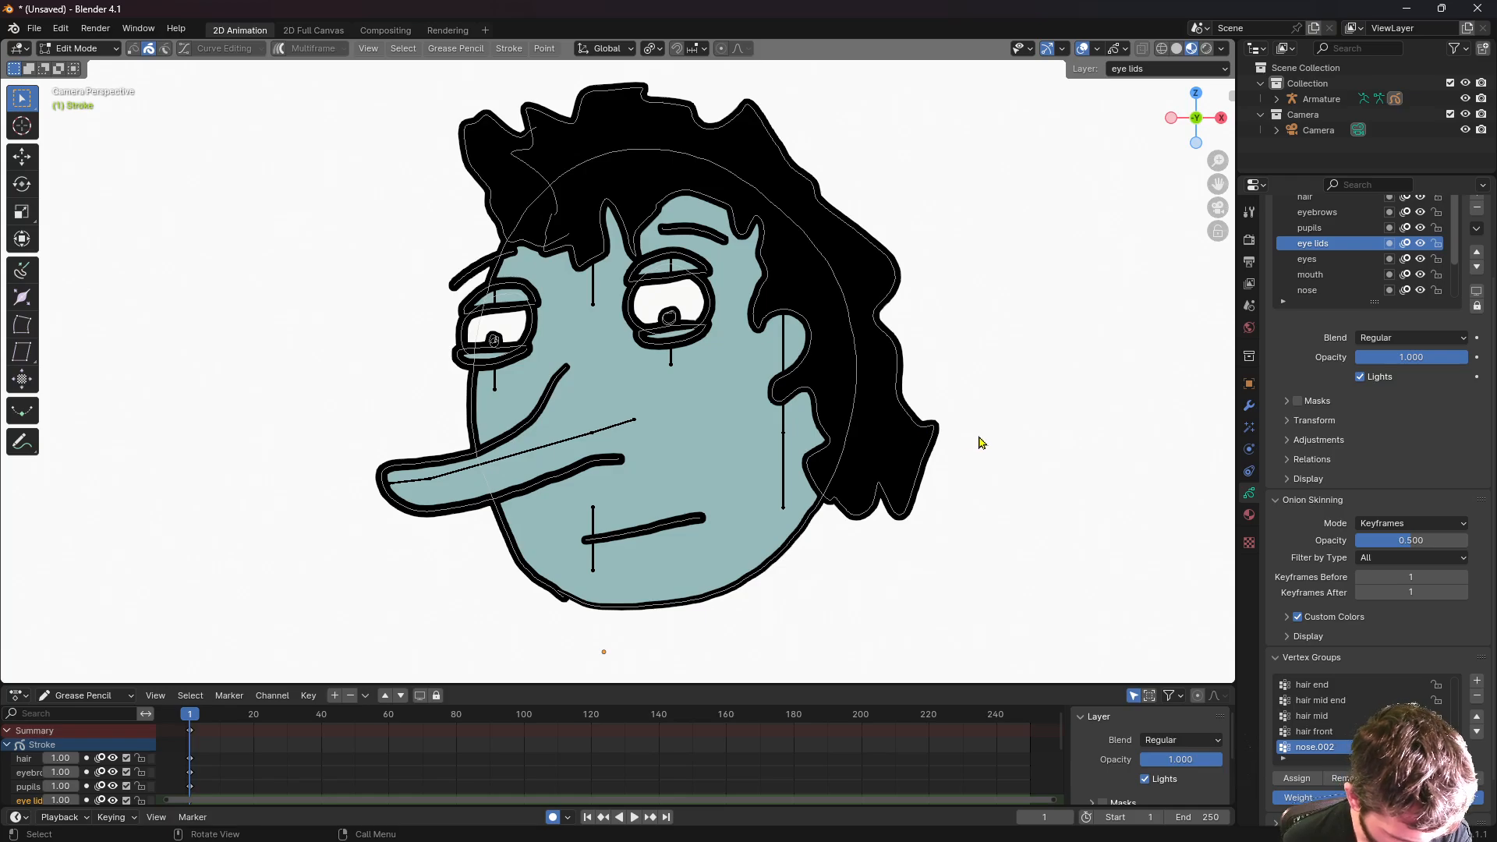
{"action": "scroll", "coordinate": [1338, 733], "scroll_direction": "up", "scroll_amount": 5}
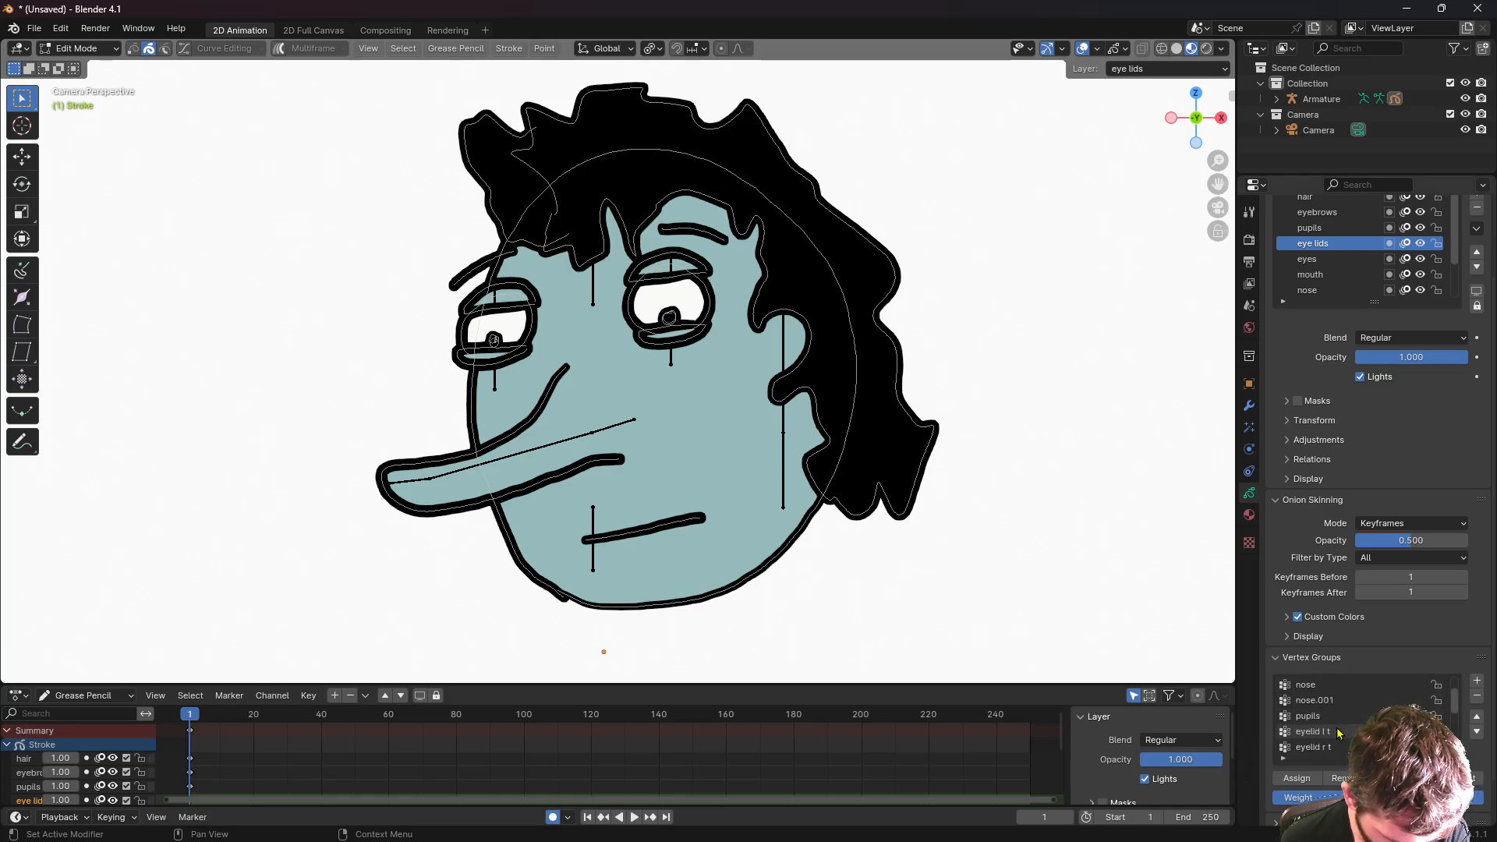
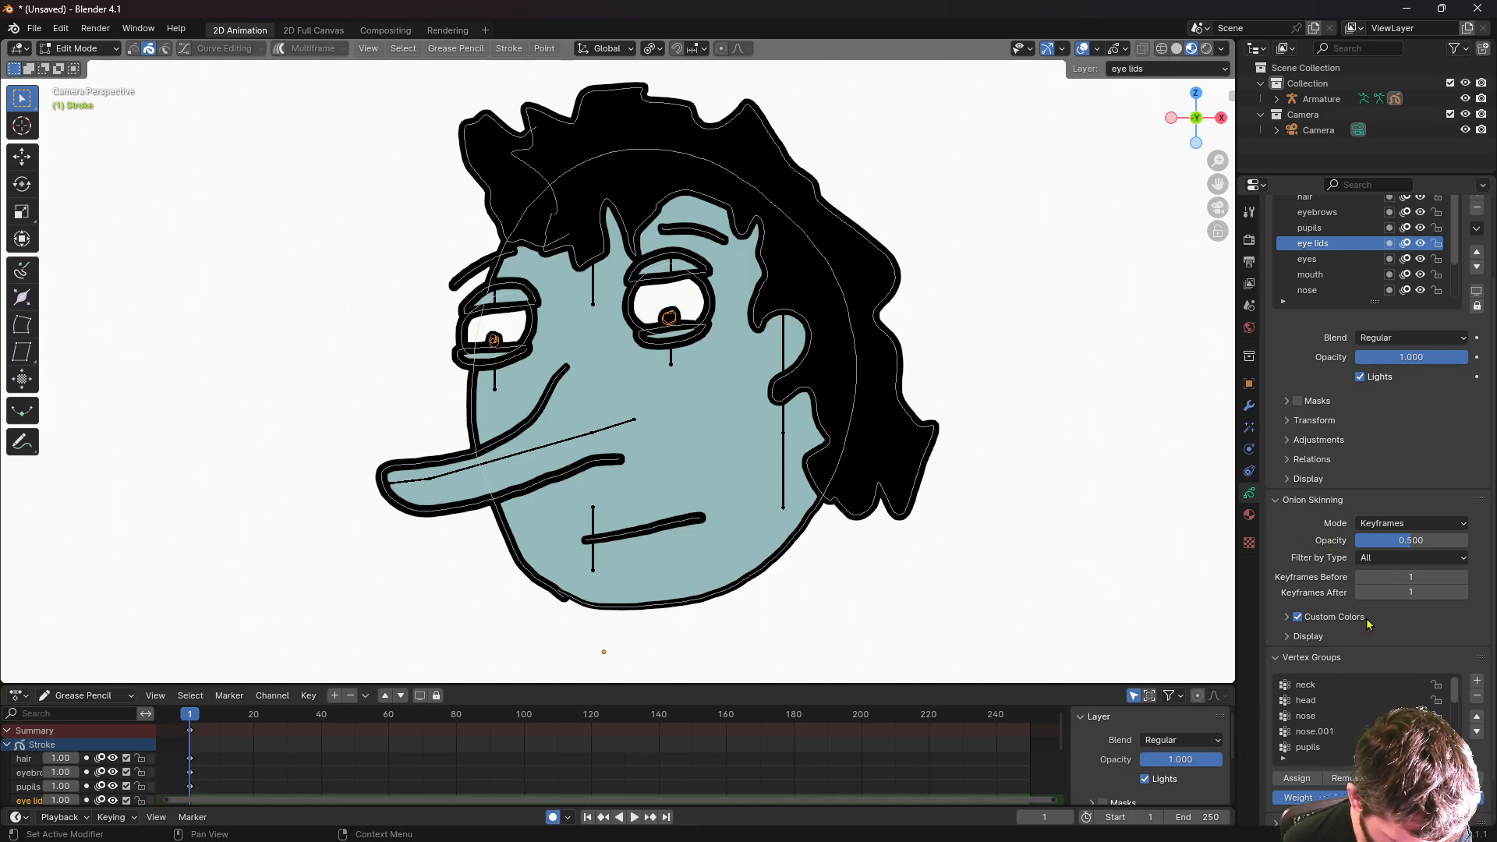
- Assign the selected pupil strokes to the 'pupils' group and the head outline strokes to 'head'
{"action": "left_click", "coordinate": [1314, 747]}
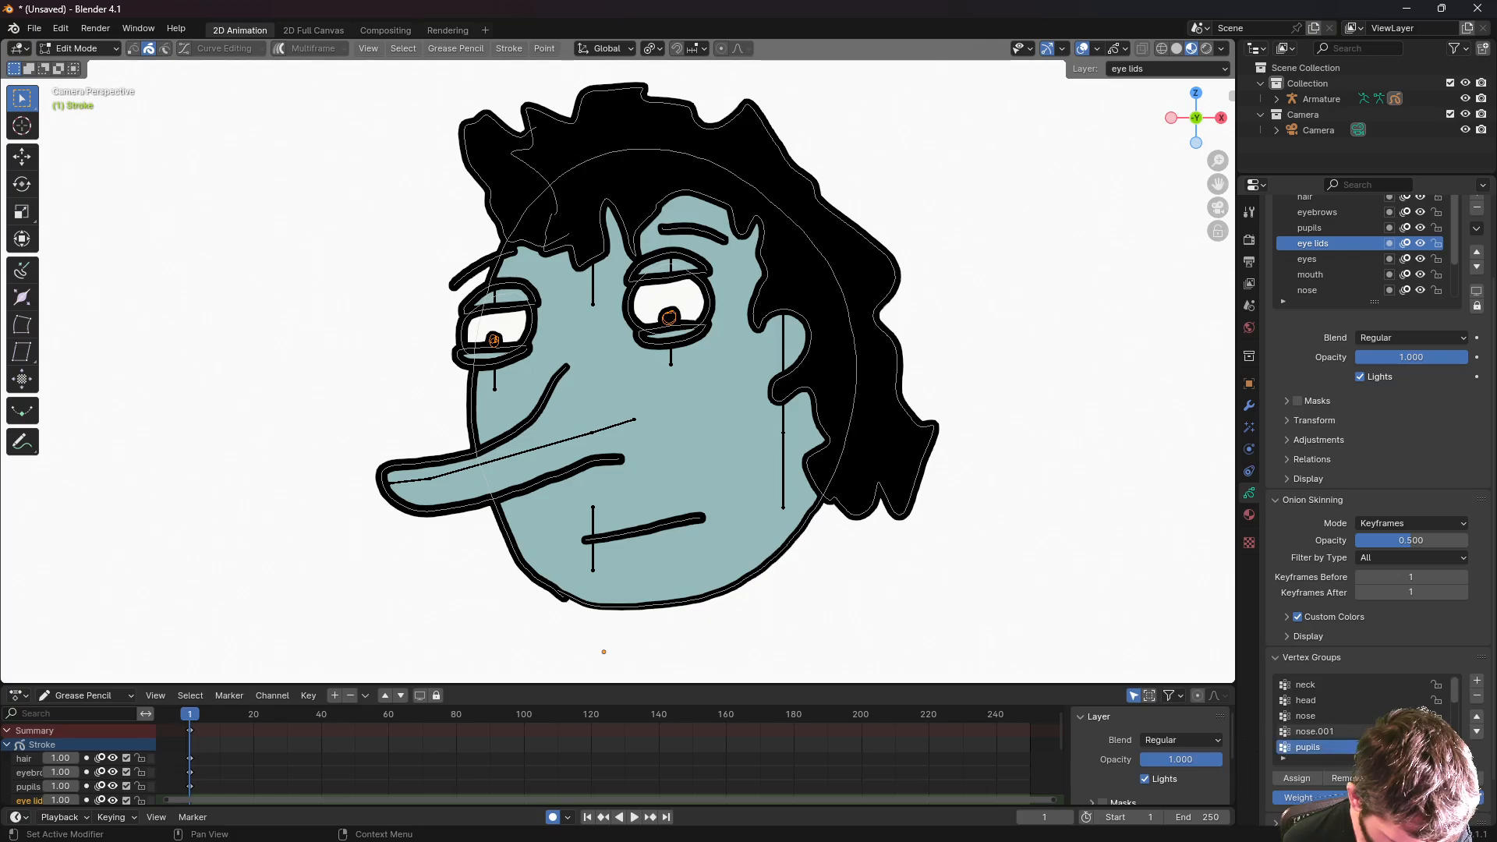
{"action": "left_click", "coordinate": [1298, 784]}
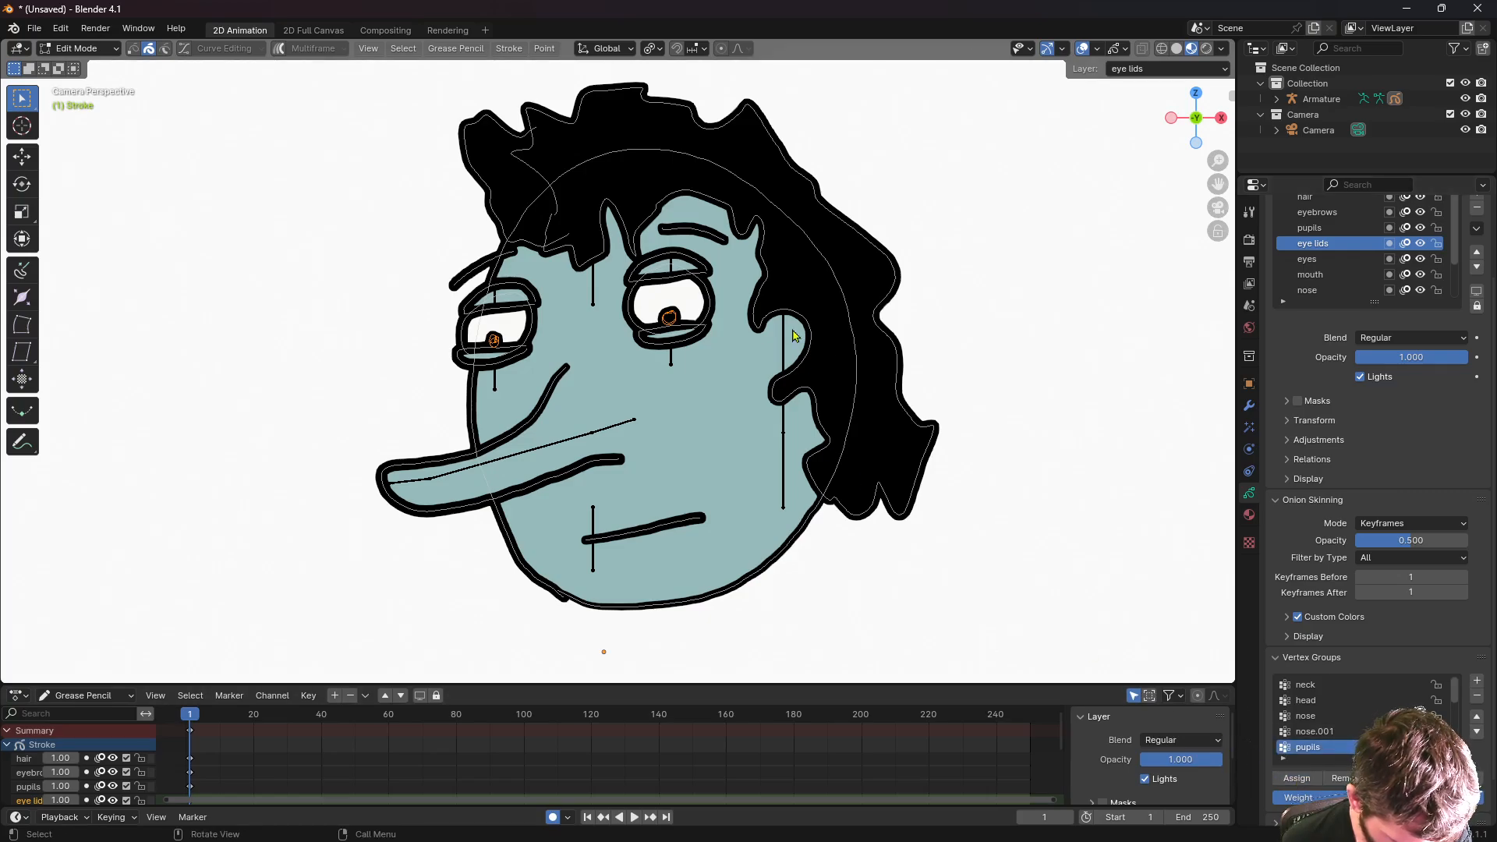
{"action": "left_click", "coordinate": [1314, 718]}
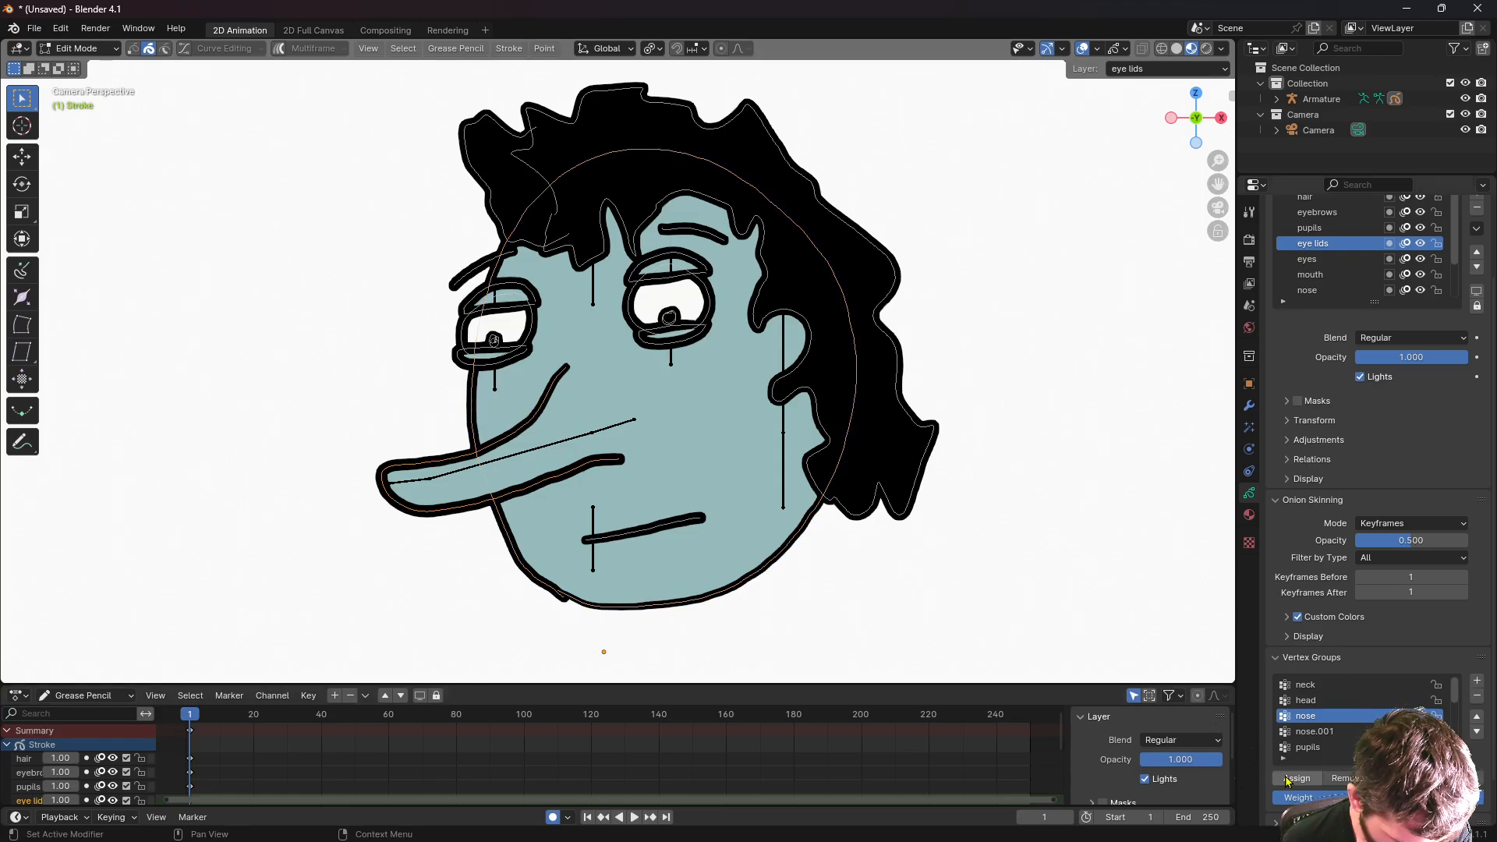
{"action": "left_click", "coordinate": [1300, 705]}
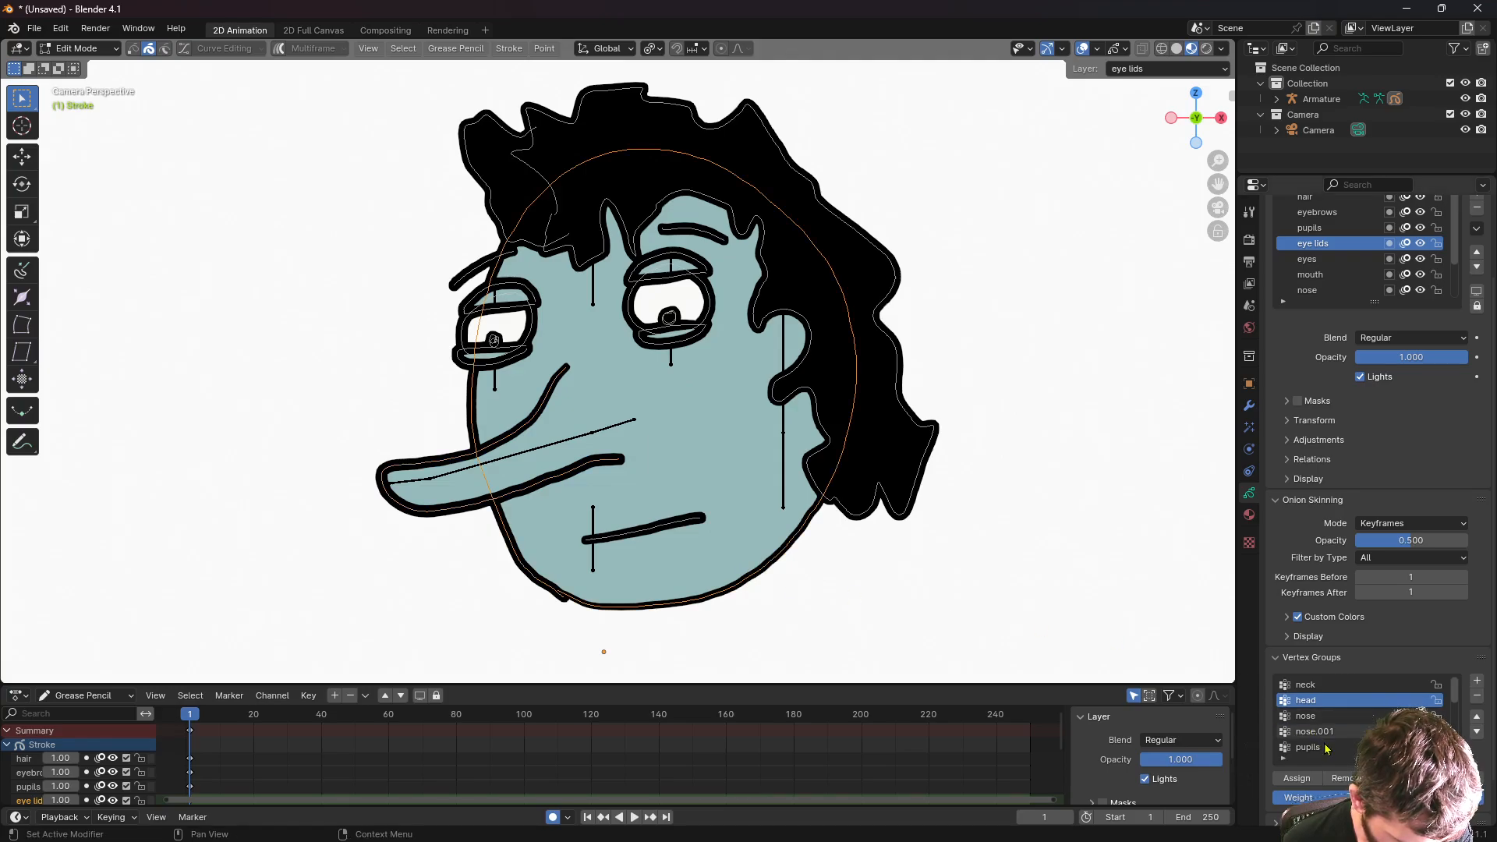
{"action": "left_click", "coordinate": [1295, 779]}
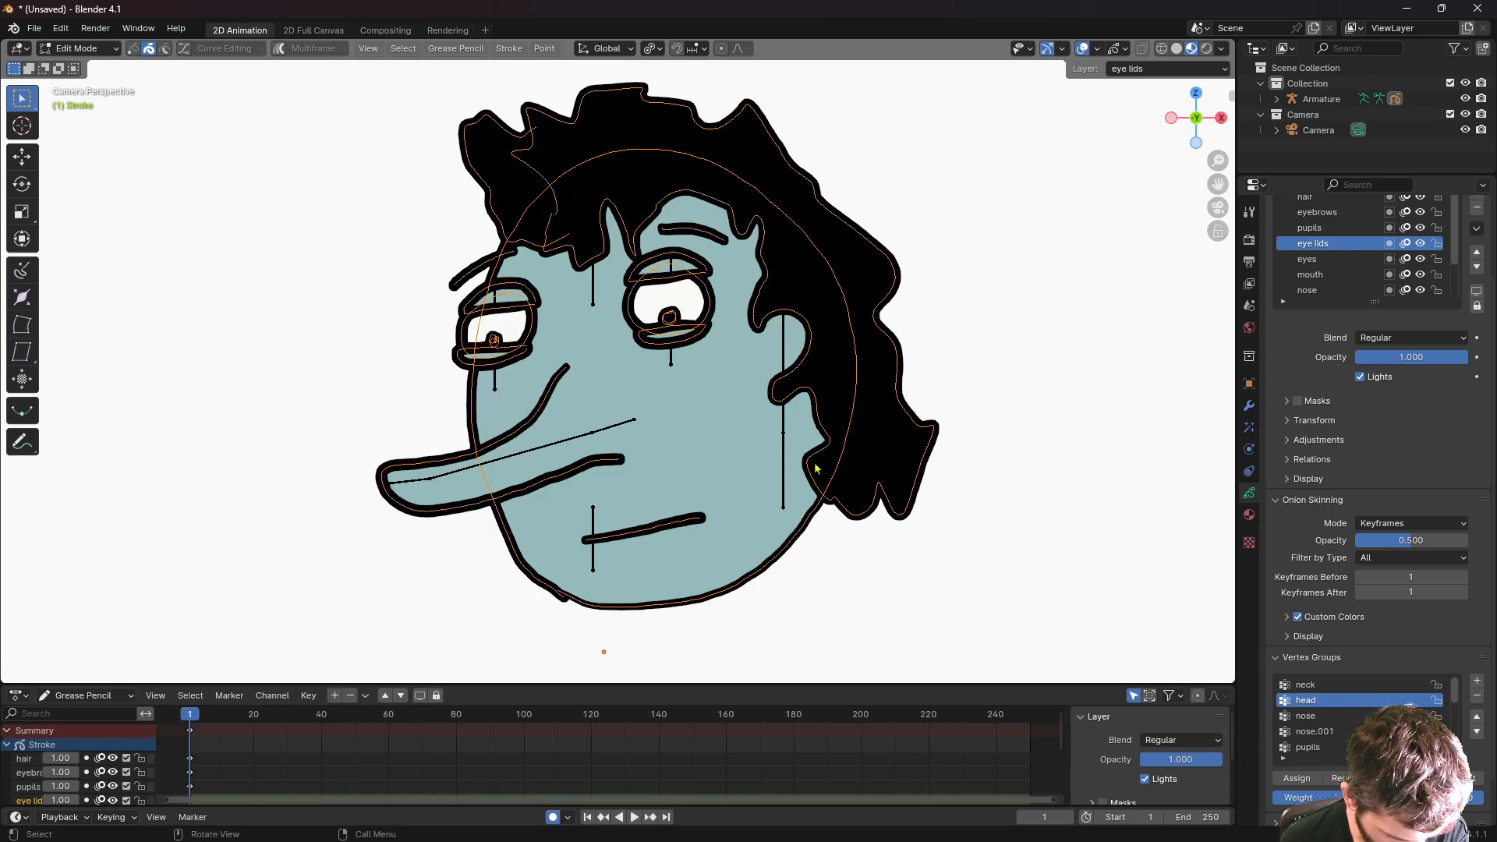
{"action": "left_click", "coordinate": [1293, 782]}
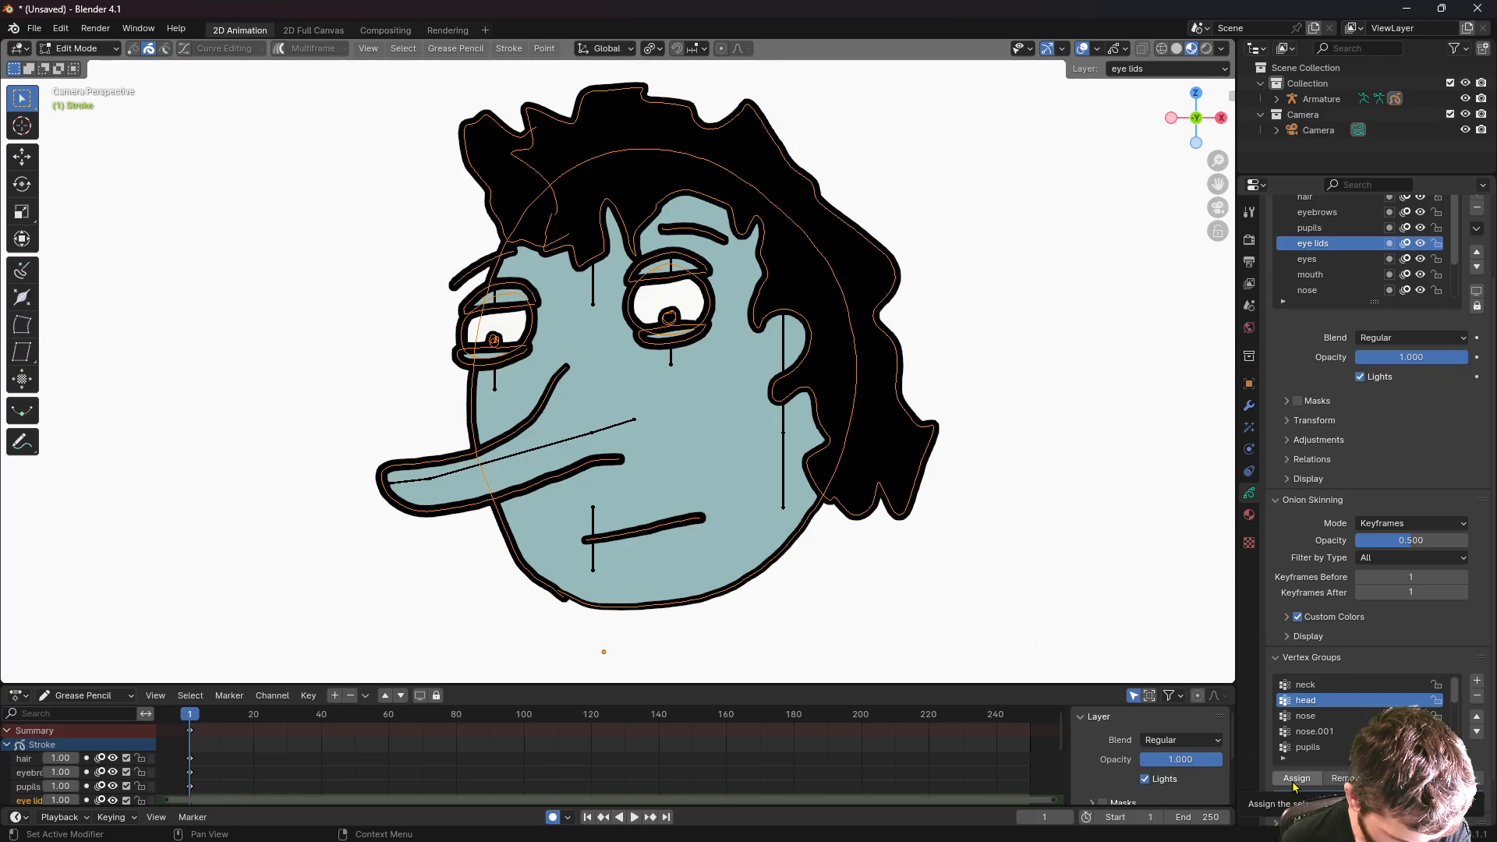
- Deselect all strokes
{"action": "left_click", "coordinate": [1076, 571]}
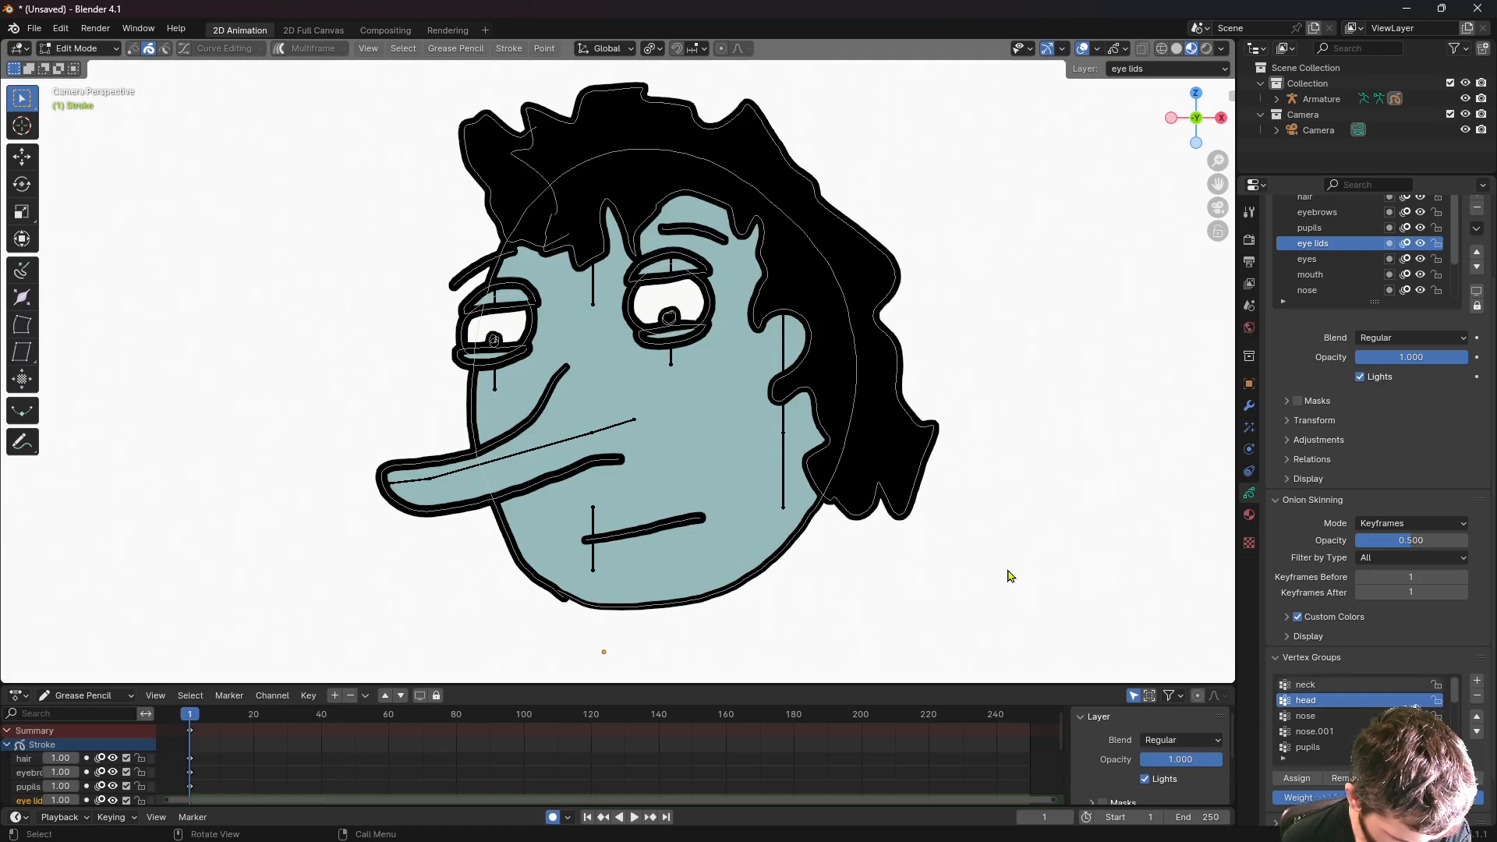
{"action": "scroll", "coordinate": [1008, 576], "scroll_direction": "up", "scroll_amount": 1}
{"action": "scroll", "coordinate": [1008, 576], "scroll_direction": "down", "scroll_amount": 2}
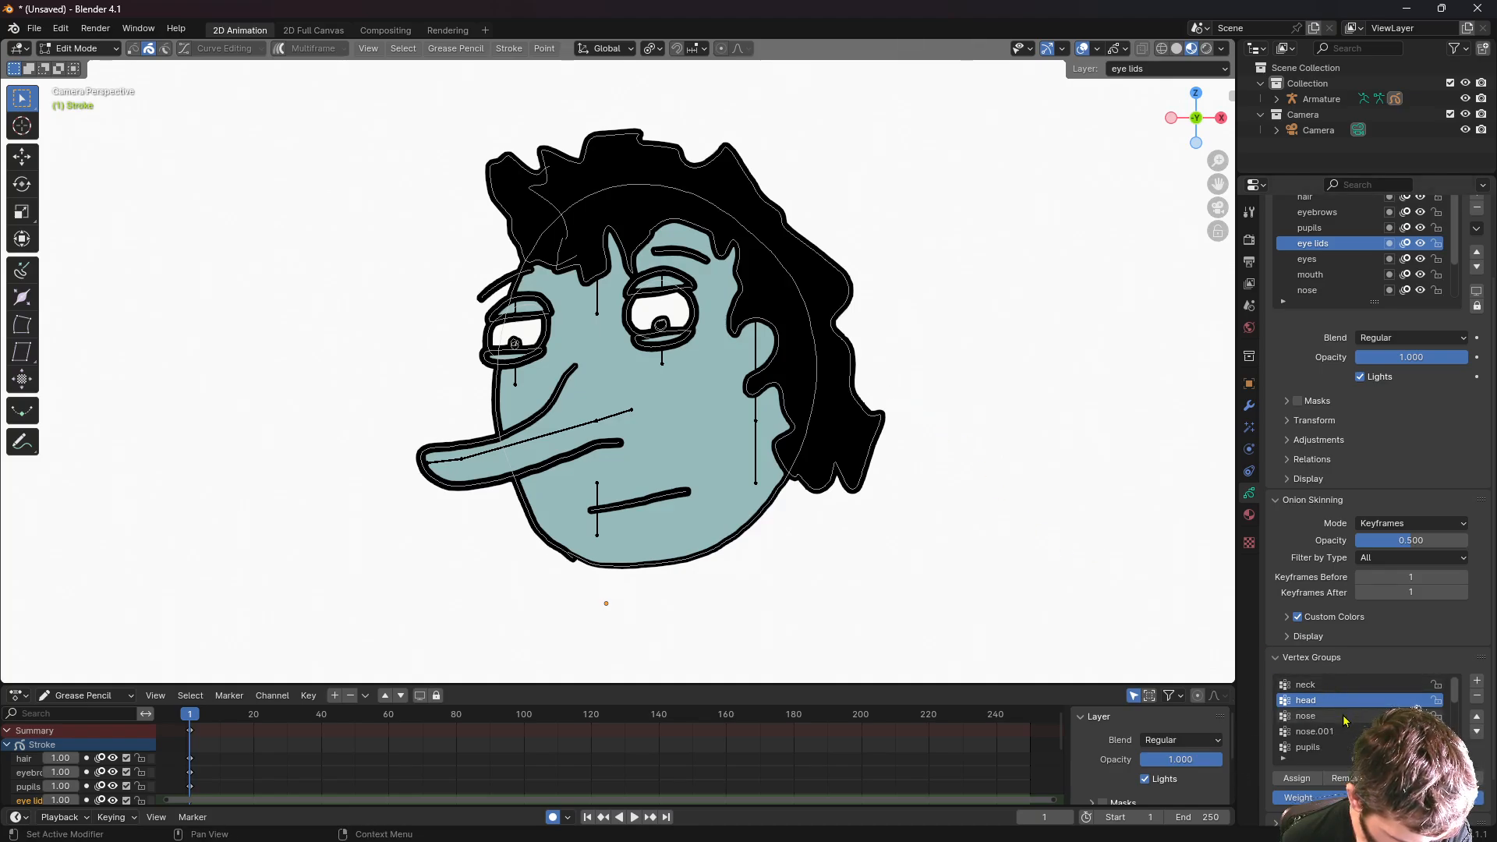
- Assign the upper eyelid strokes to the 'eyelid l t' and 'eyelid r t' vertex groups
{"action": "scroll", "coordinate": [1343, 715], "scroll_direction": "down", "scroll_amount": 3}
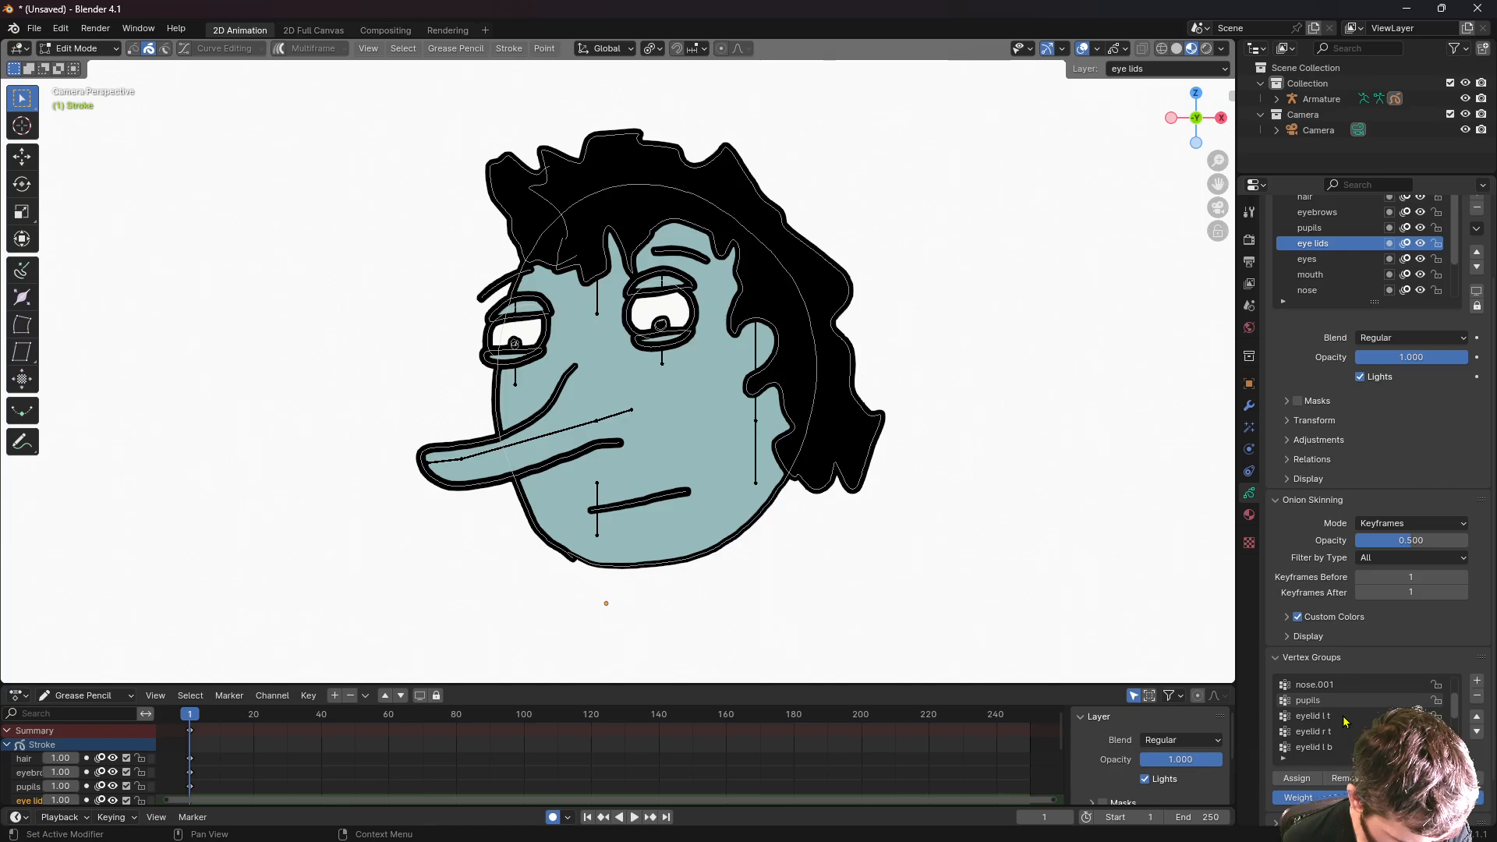
{"action": "left_click", "coordinate": [1335, 717]}
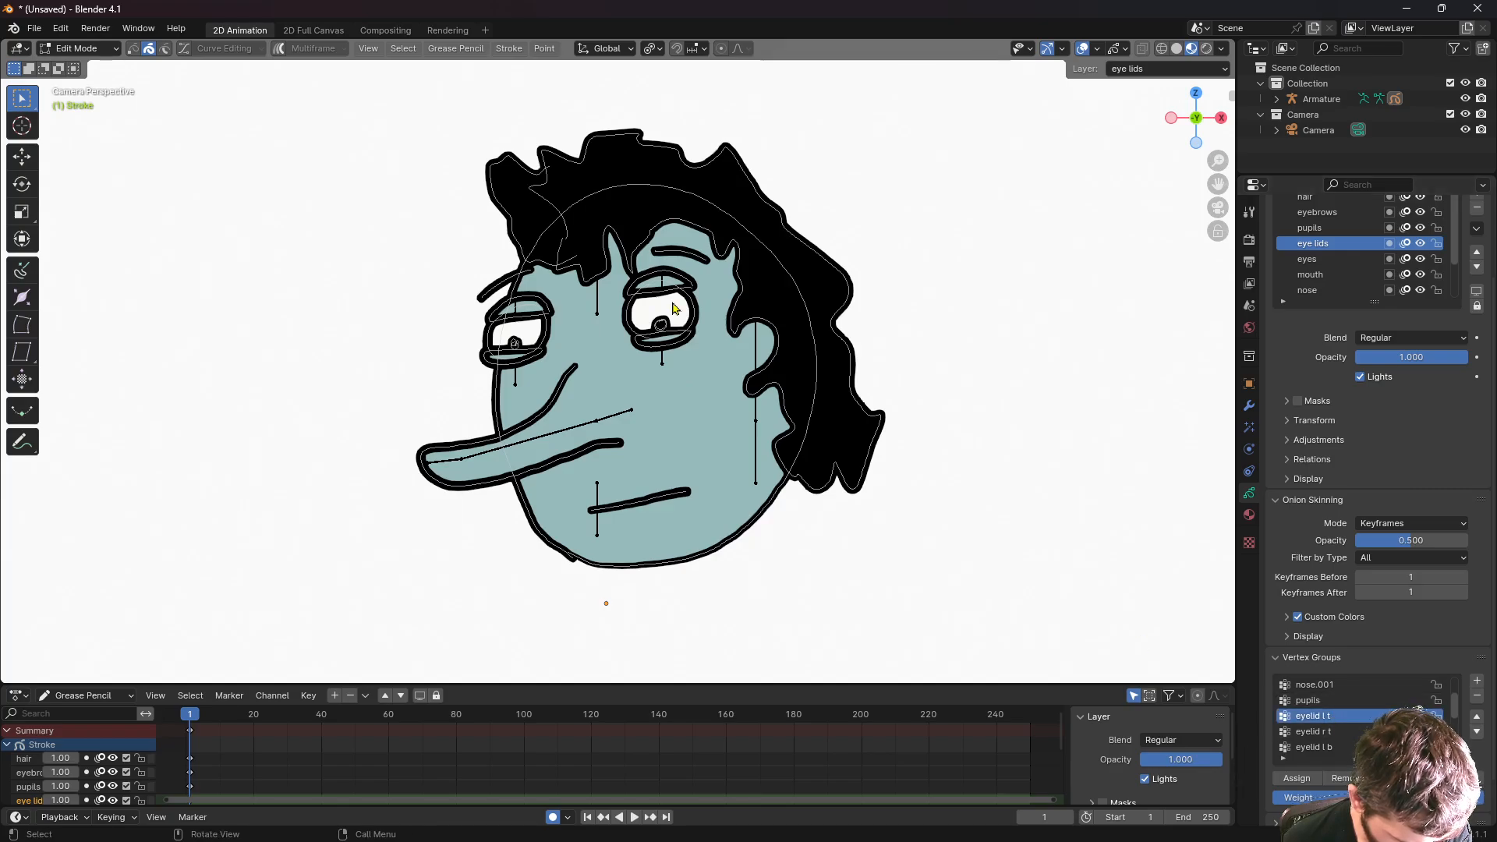
{"action": "scroll", "coordinate": [502, 297], "scroll_direction": "up", "scroll_amount": 2}
{"action": "left_click", "coordinate": [501, 297]}
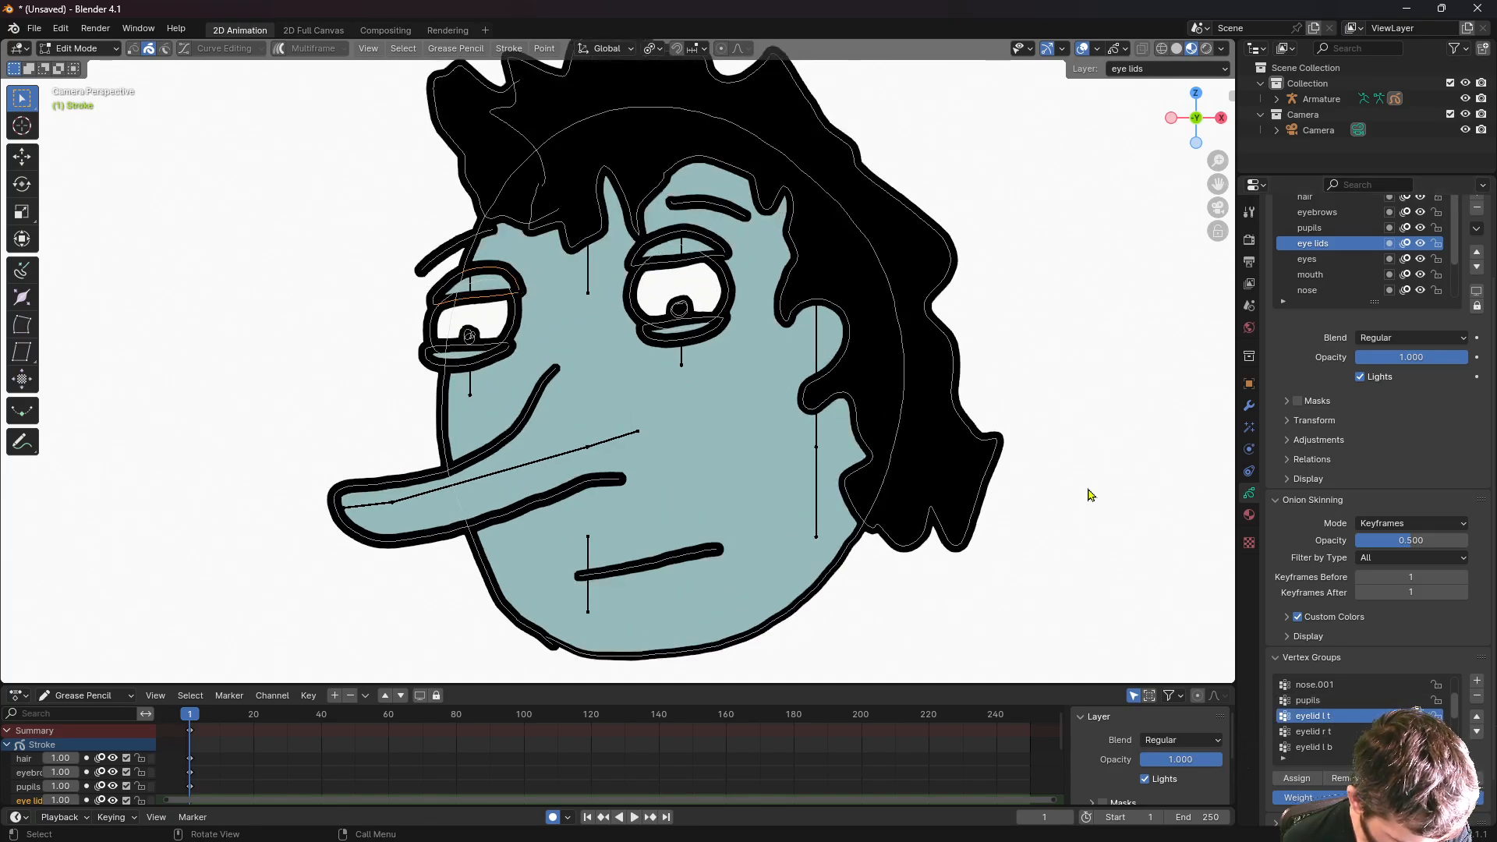
{"action": "left_click", "coordinate": [1300, 781]}
{"action": "left_click", "coordinate": [1338, 752]}
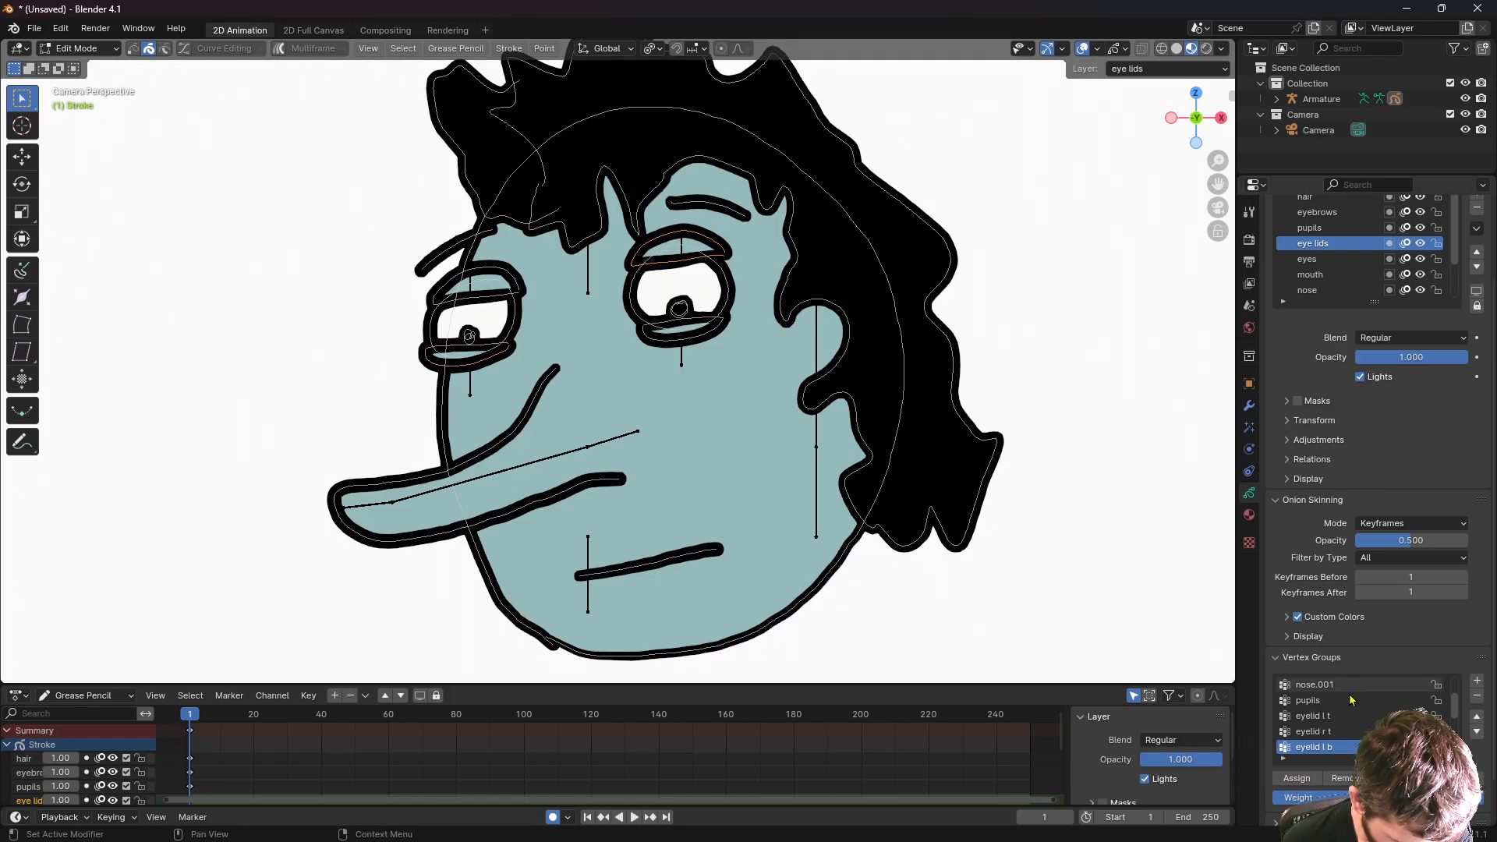
{"action": "left_click", "coordinate": [1316, 732]}
{"action": "left_click", "coordinate": [1297, 780]}
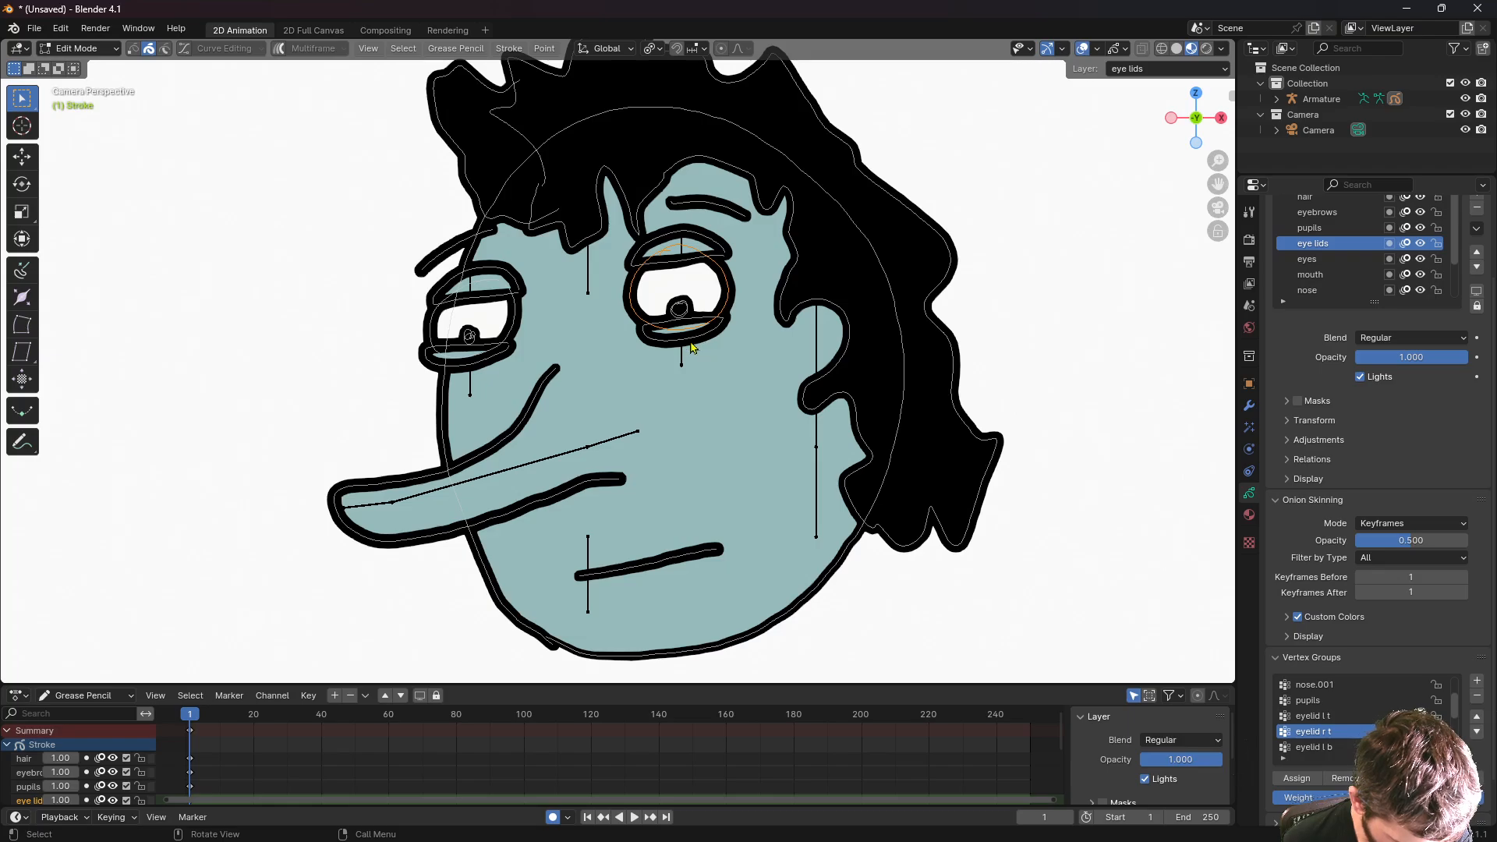
- Pick the 'eyelid r b' group, then select the mouth stroke and choose the 'mouth' group
{"action": "scroll", "coordinate": [1326, 733], "scroll_direction": "down", "scroll_amount": 1}
{"action": "left_click", "coordinate": [1326, 747]}
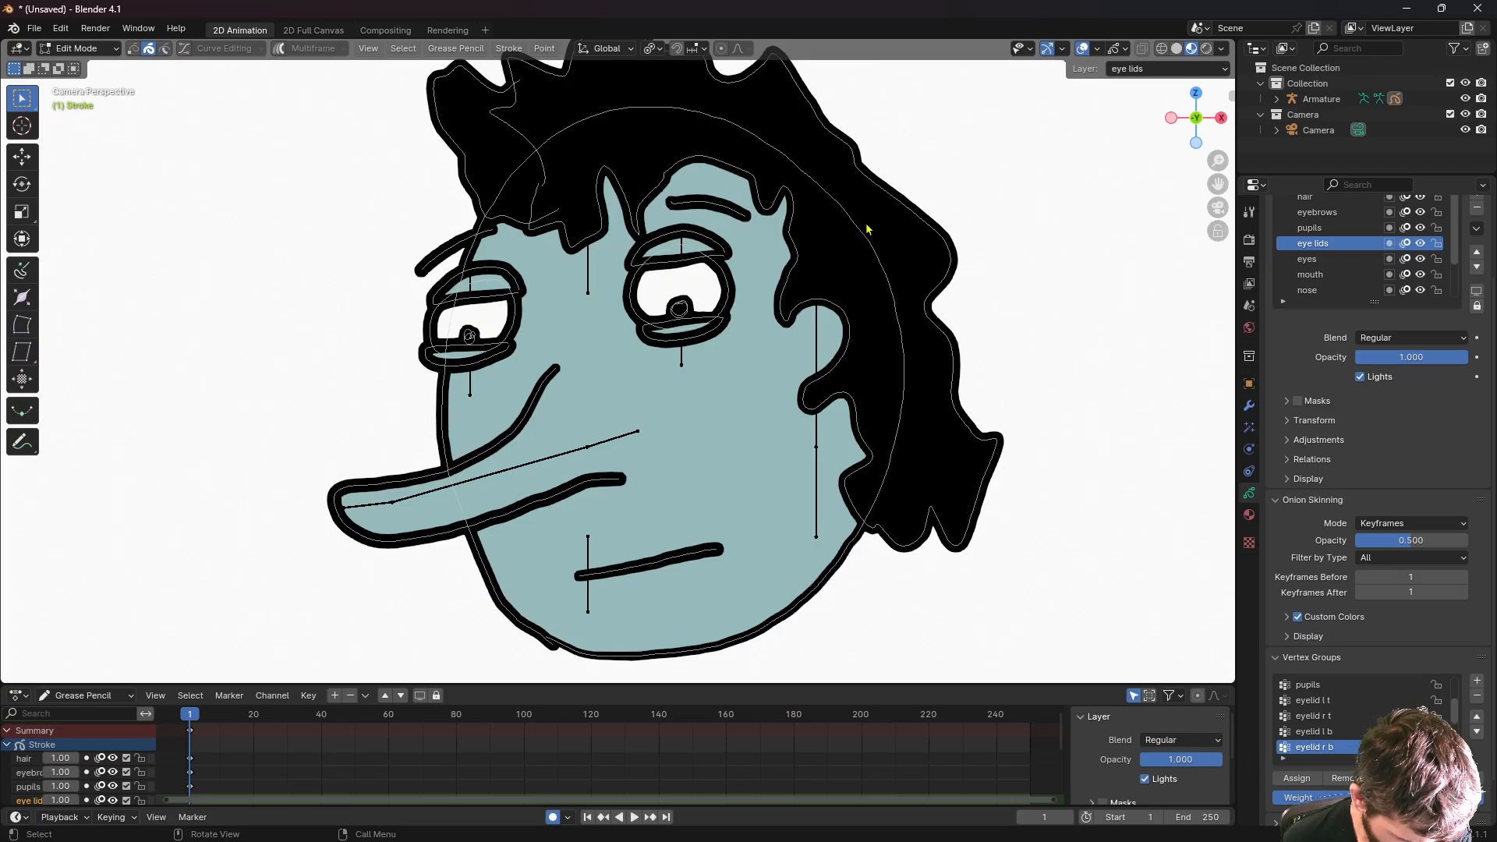
{"action": "left_click", "coordinate": [599, 578]}
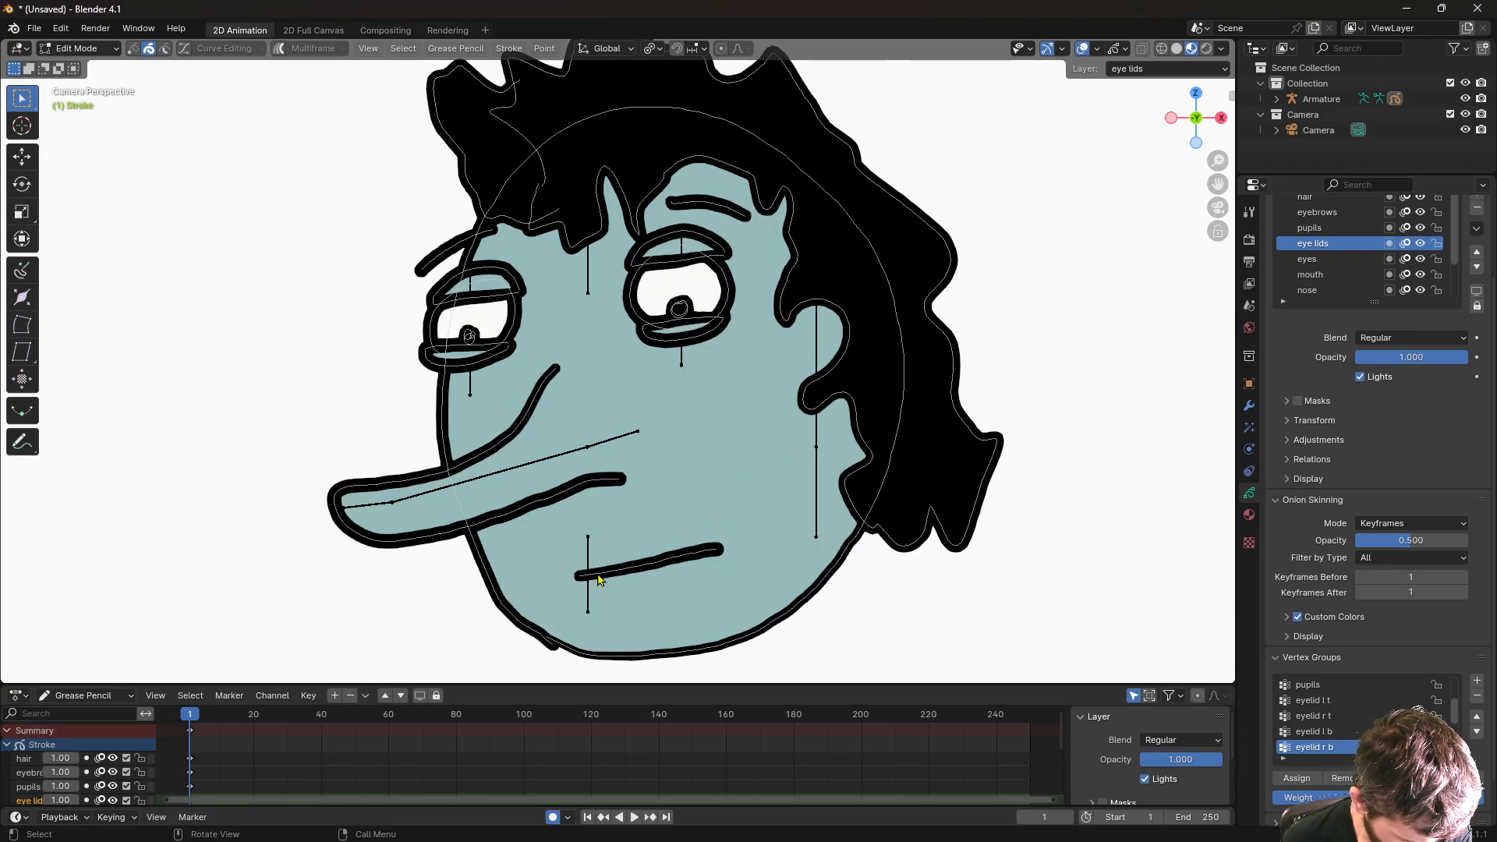
{"action": "scroll", "coordinate": [1316, 727], "scroll_direction": "down", "scroll_amount": 2}
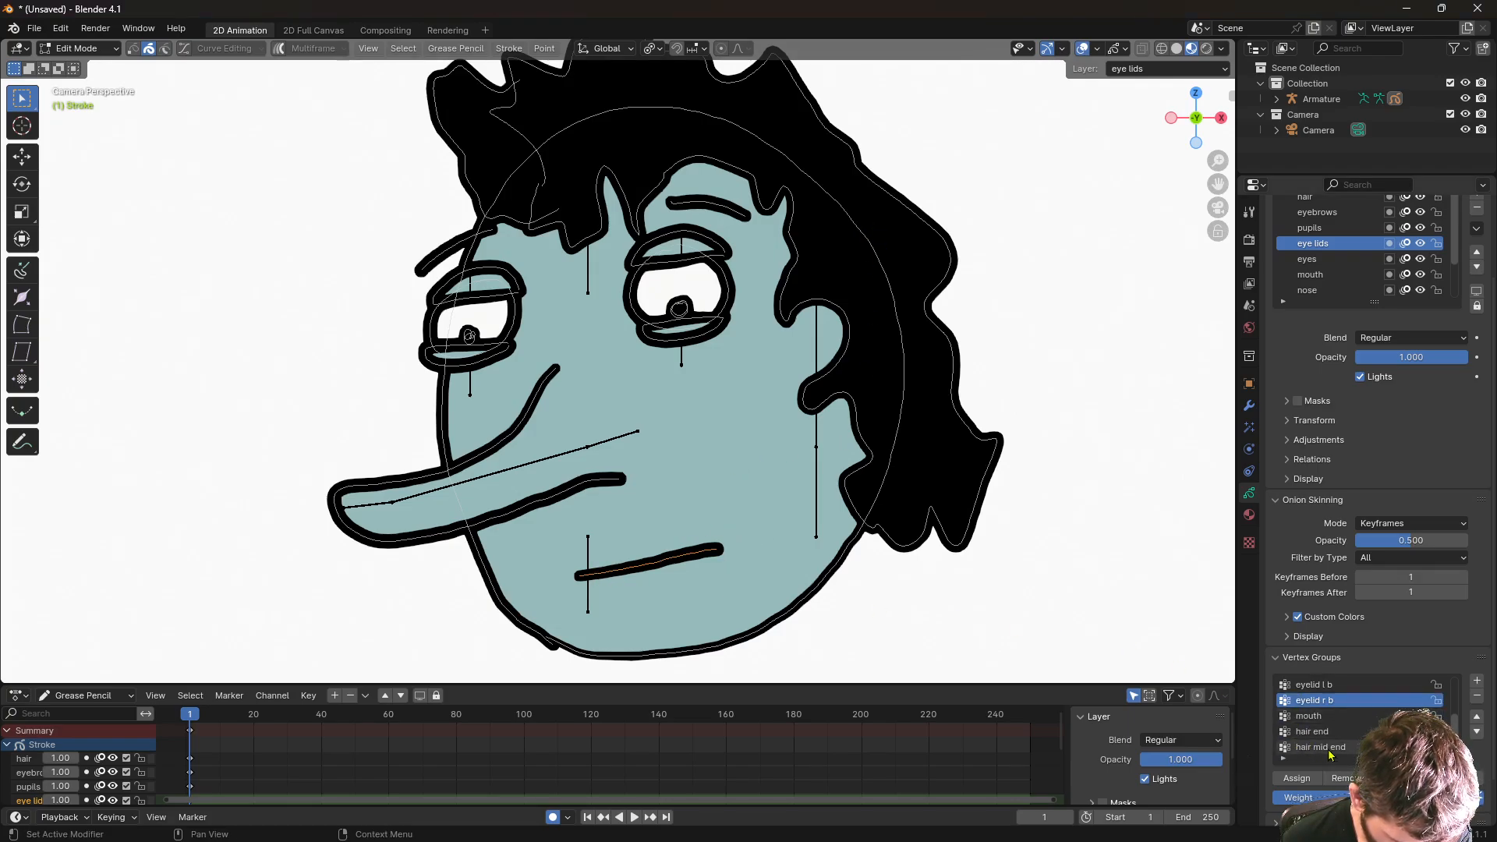
{"action": "left_click", "coordinate": [1315, 716]}
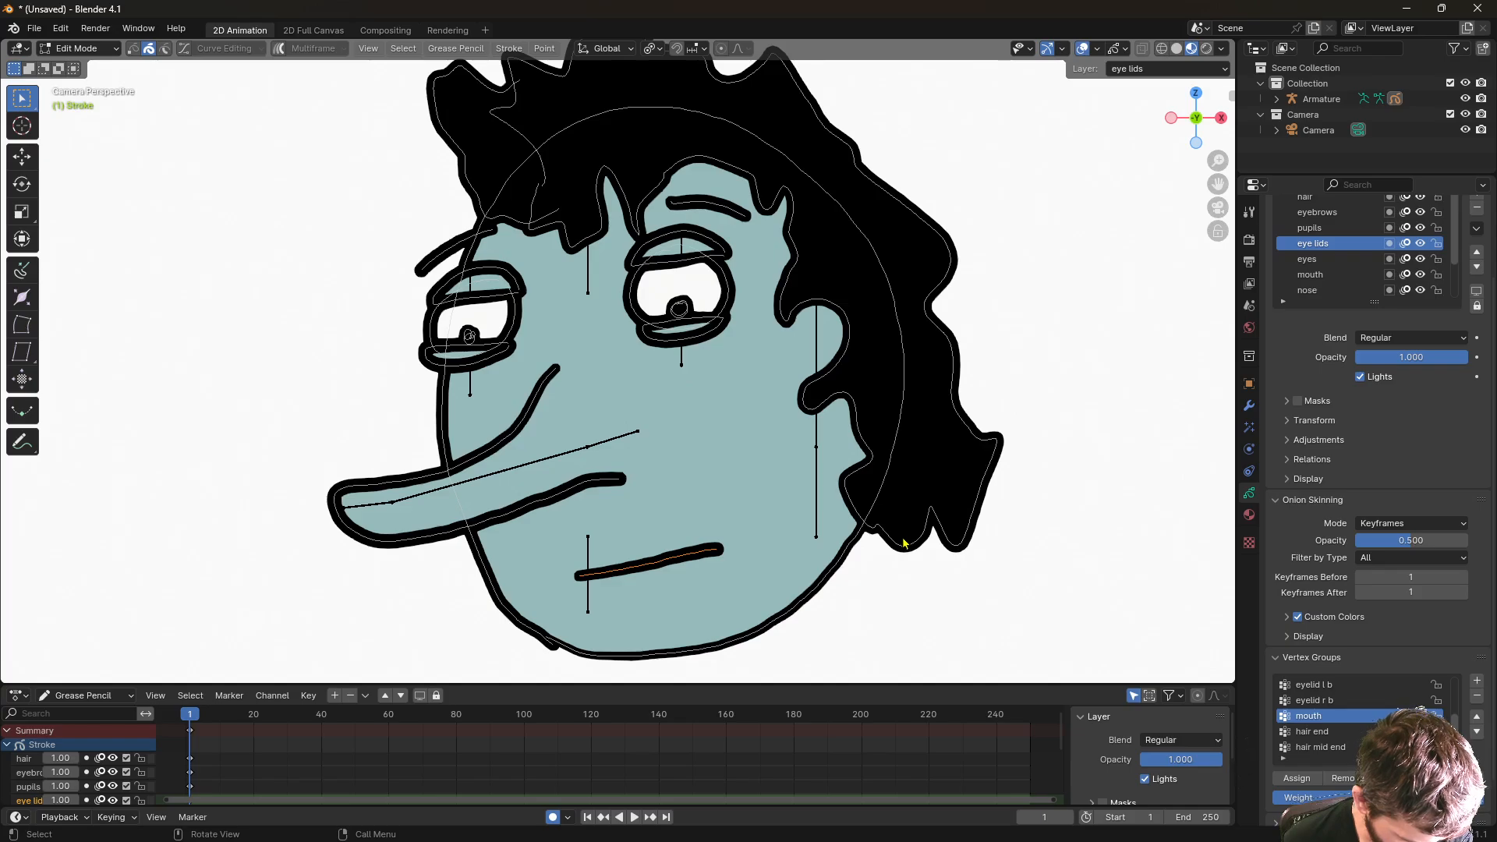
{"action": "left_click", "coordinate": [75, 50]}
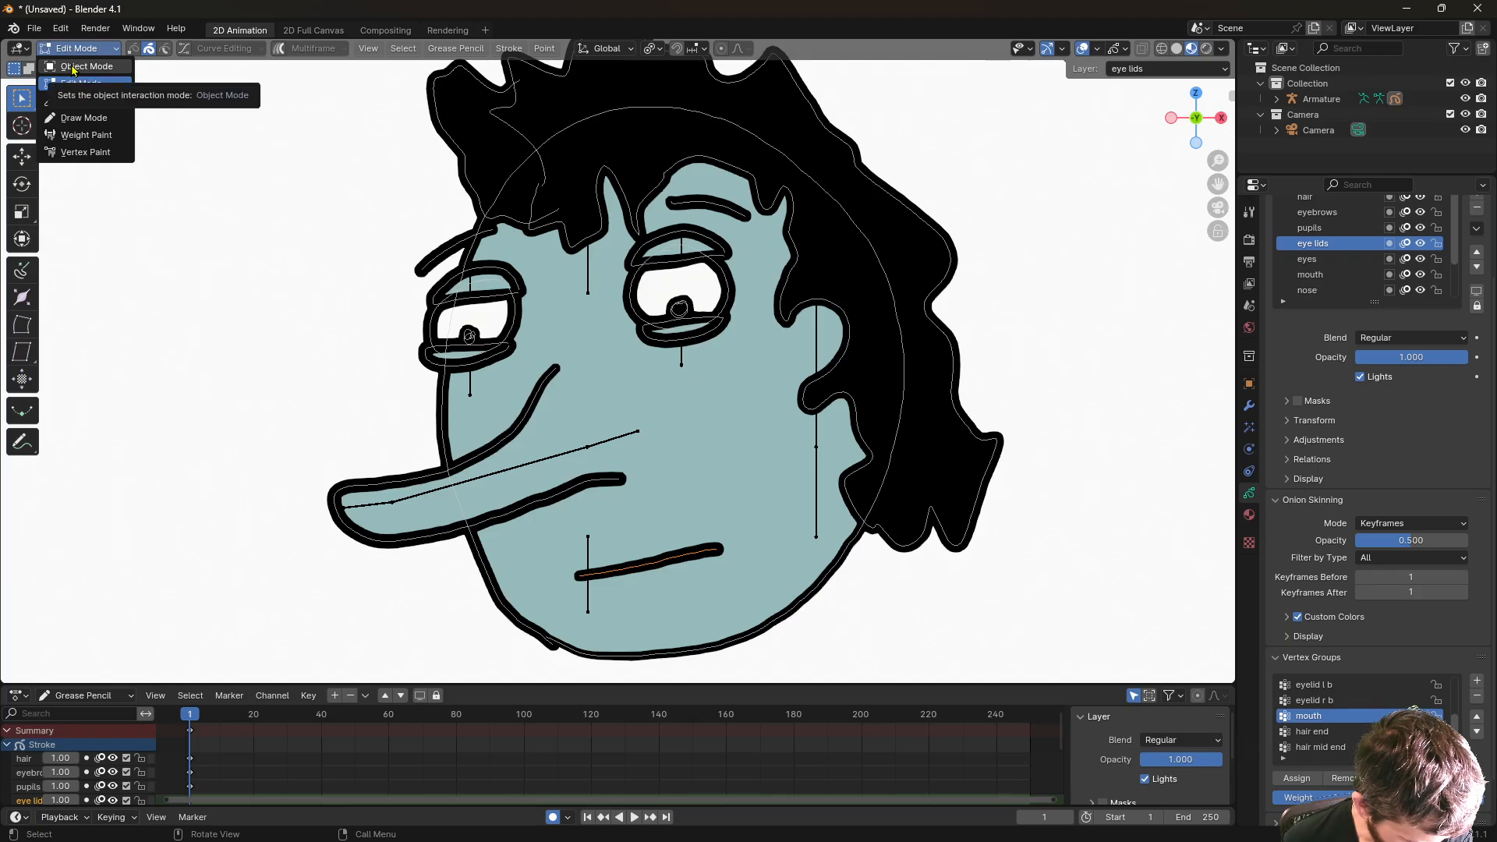
- Select the armature, move an eyelid bone in Edit Mode, then switch to Pose Mode
{"action": "left_click", "coordinate": [72, 67]}
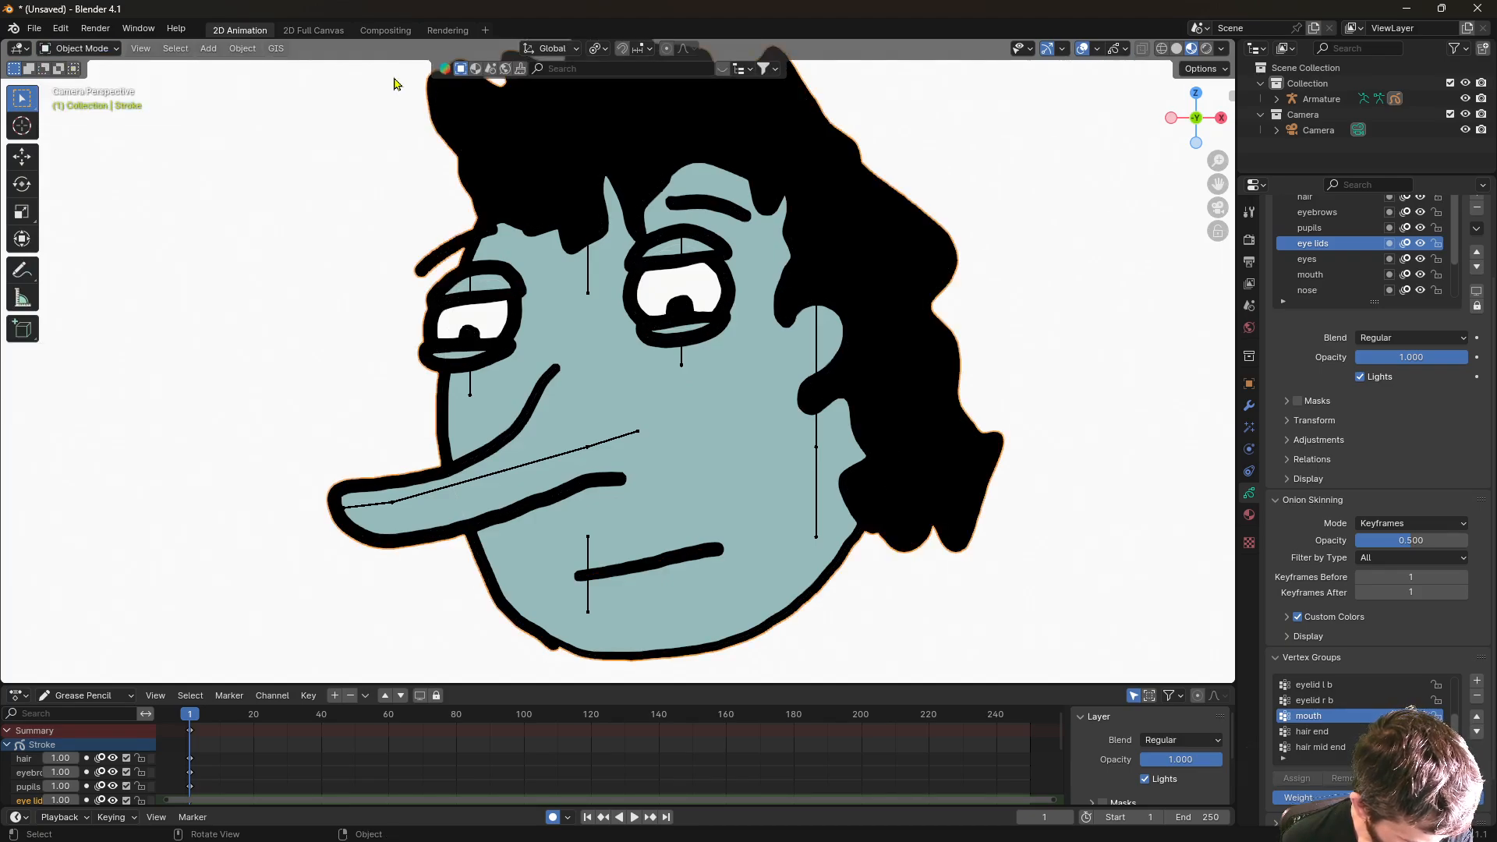
{"action": "left_click", "coordinate": [681, 361]}
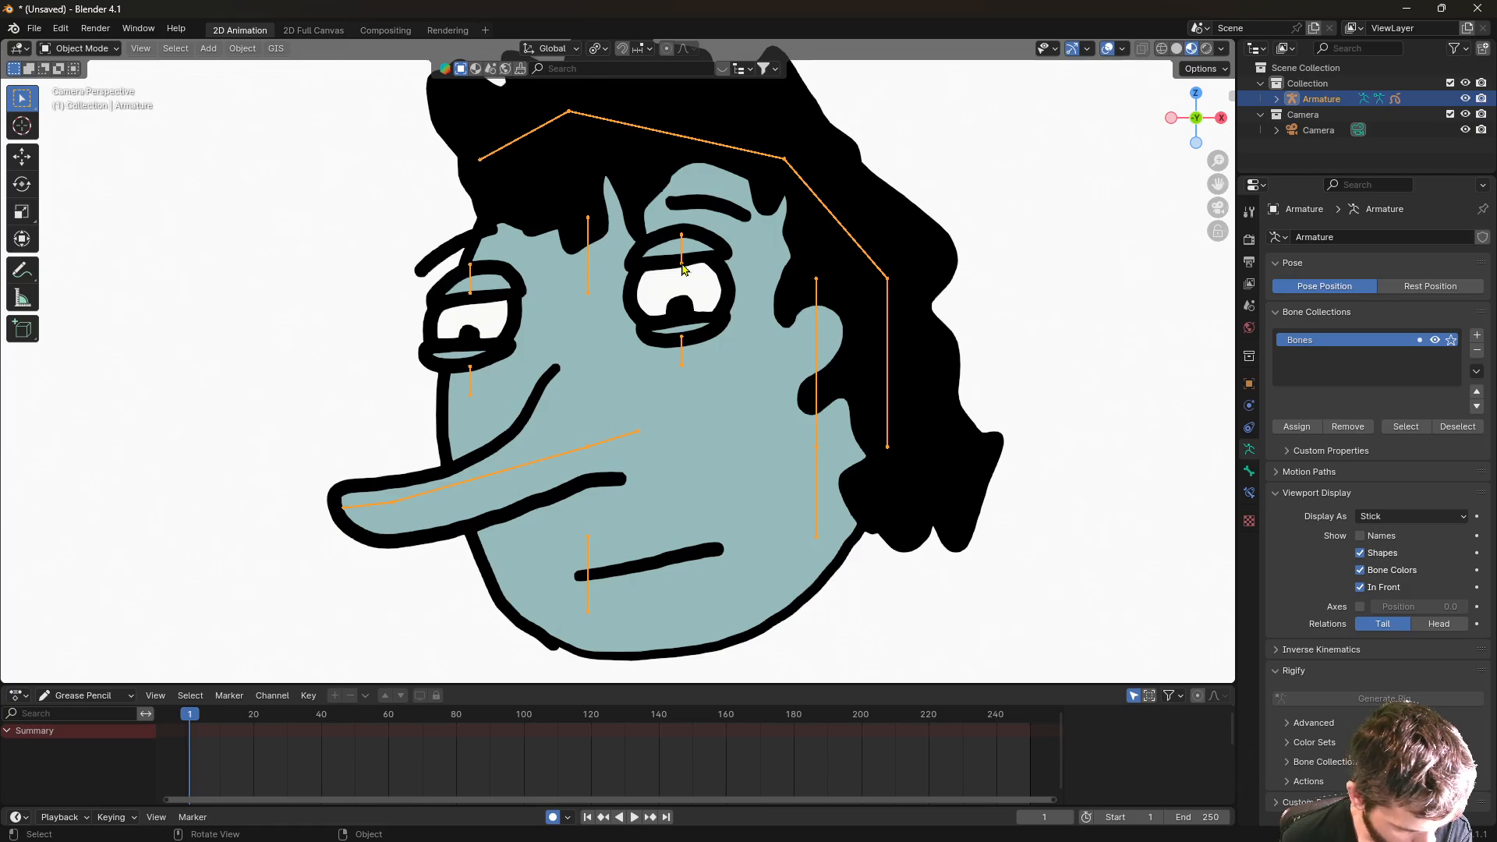
{"action": "key", "text": "Tab"}
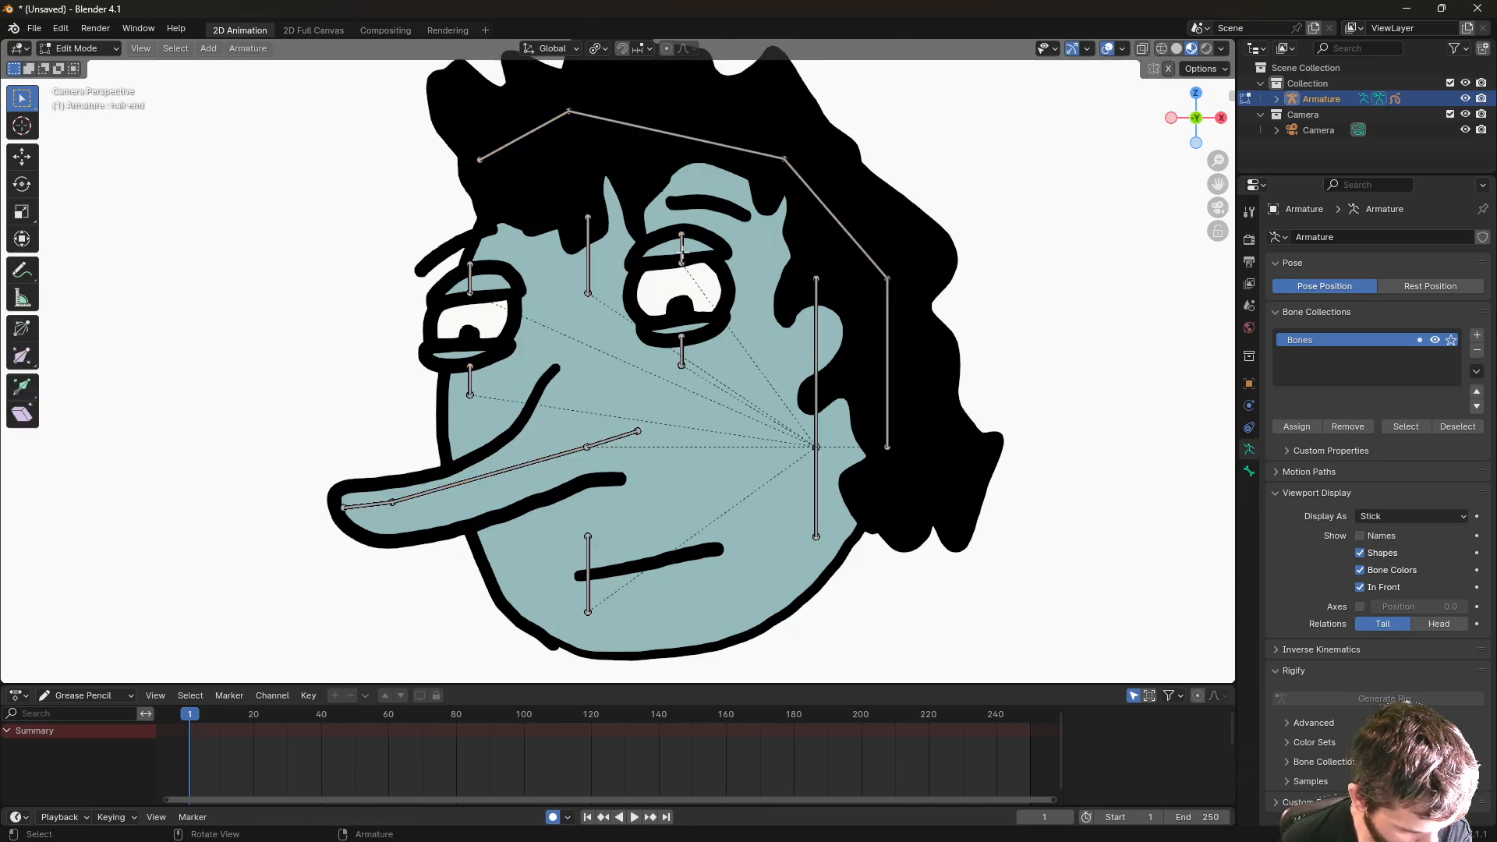
{"action": "key", "text": "g"}
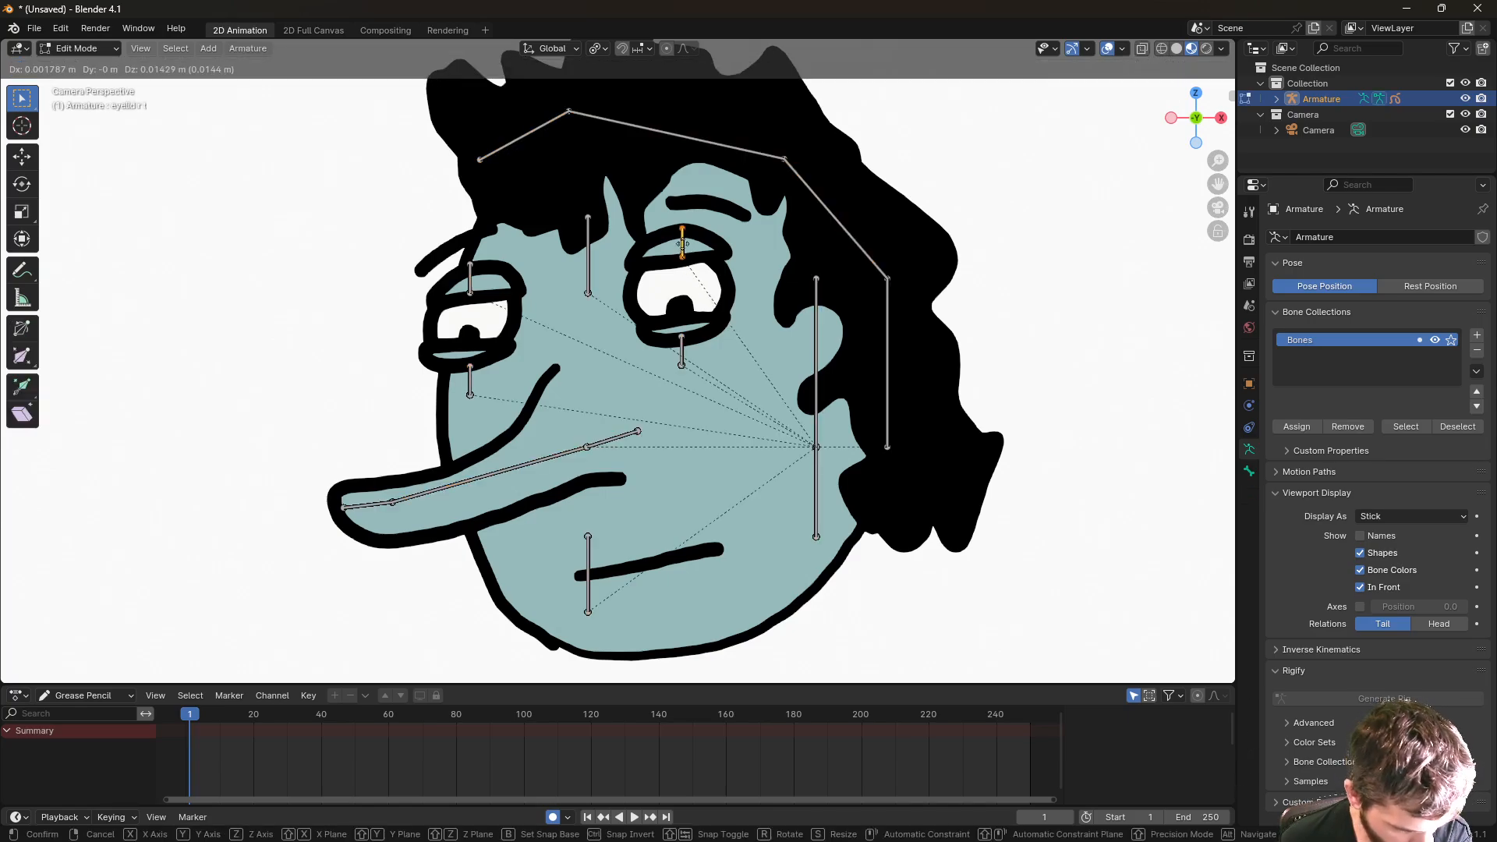
{"action": "left_click", "coordinate": [683, 251]}
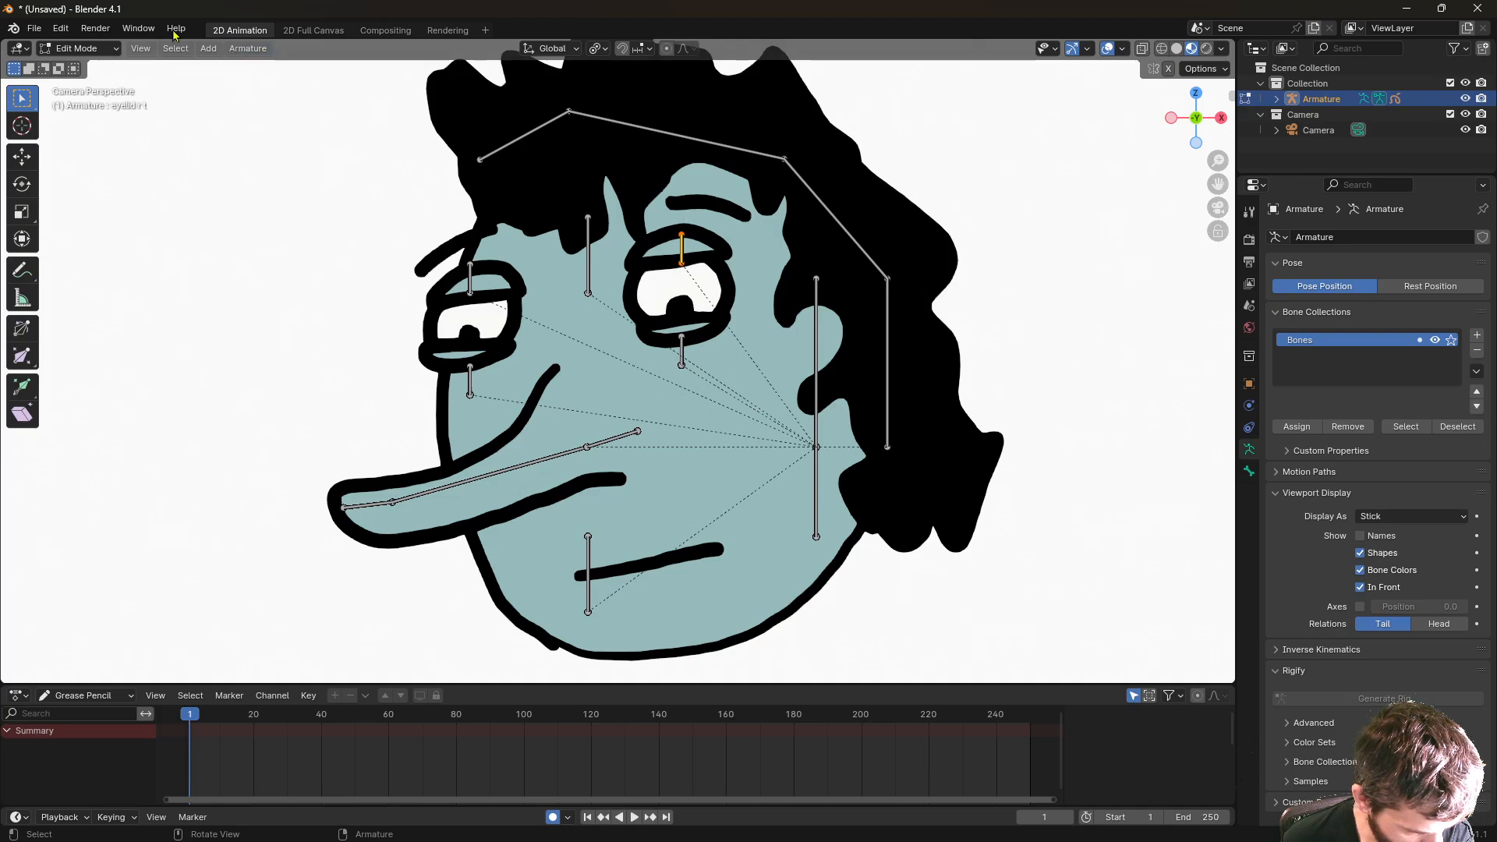
{"action": "left_click", "coordinate": [109, 50]}
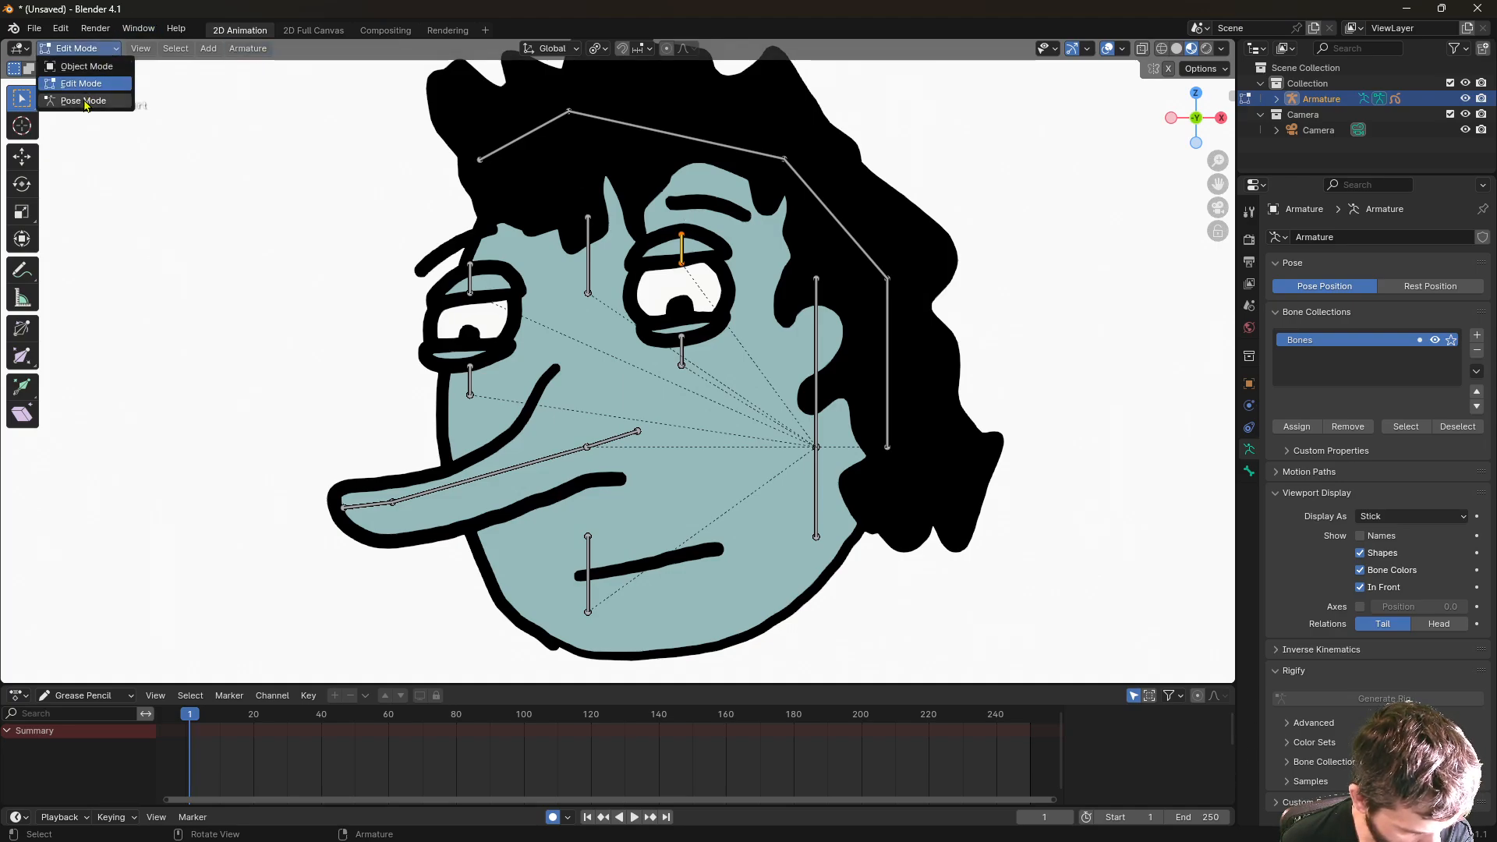
{"action": "left_click", "coordinate": [84, 102]}
- Raise the upper eyelid bone, lower and scale the lower one, then view eyelid r b's Bone properties
{"action": "key", "text": "g"}
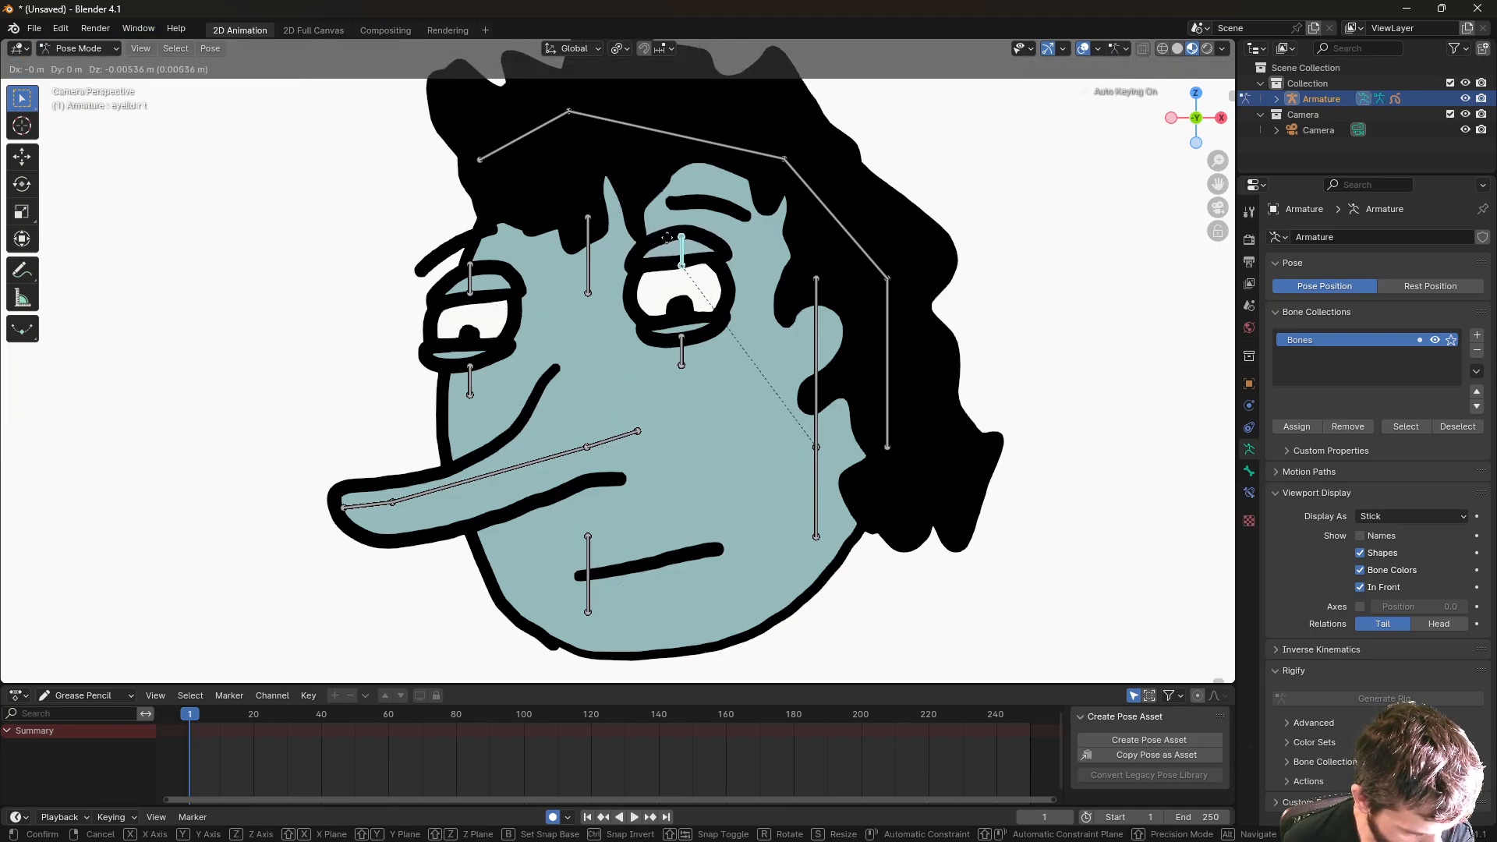
{"action": "left_click", "coordinate": [667, 237]}
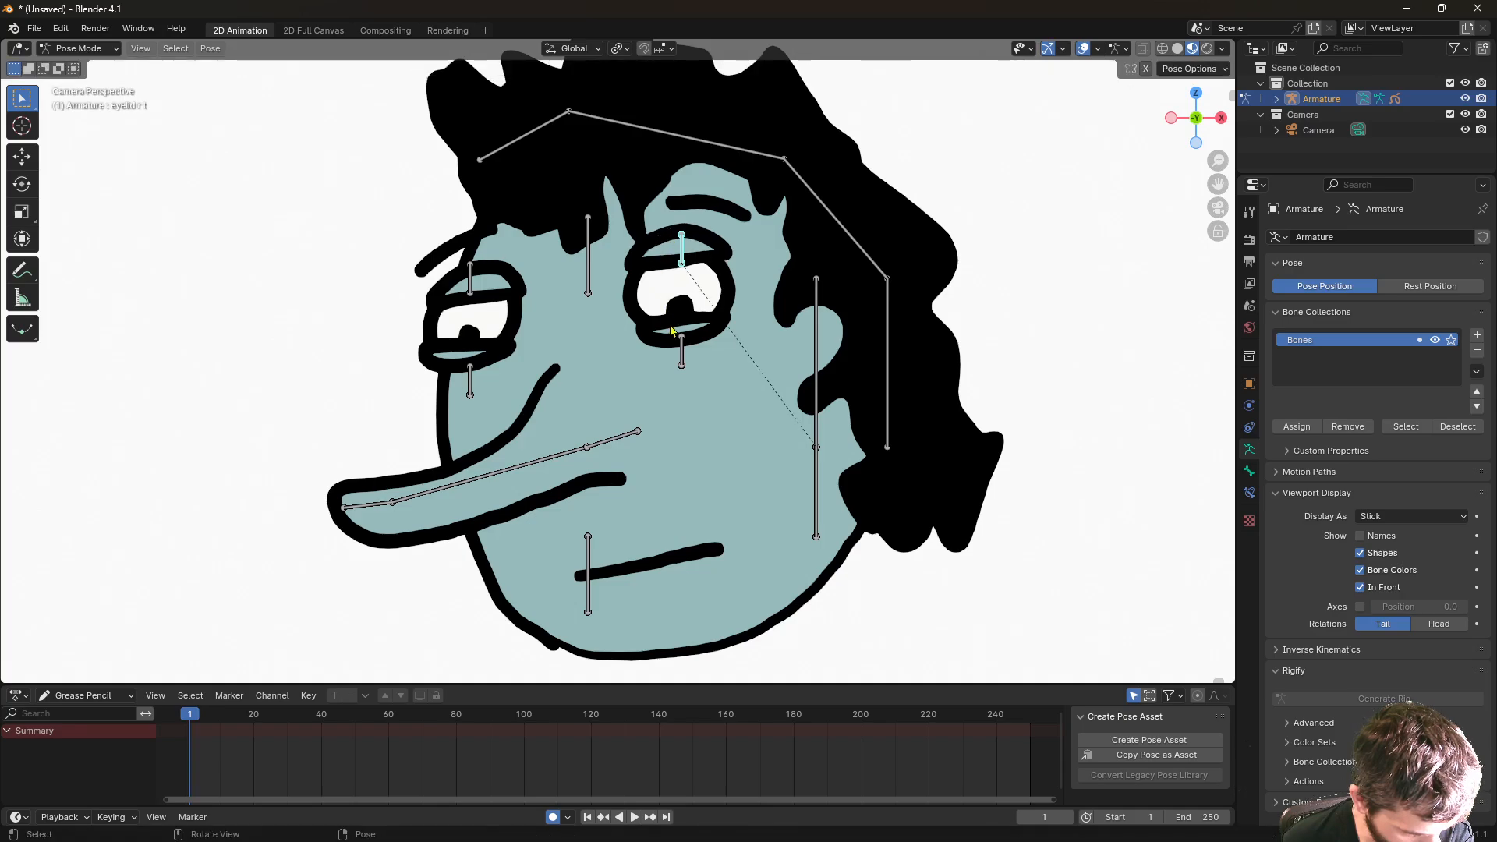
{"action": "left_click", "coordinate": [679, 329]}
{"action": "key", "text": "g"}
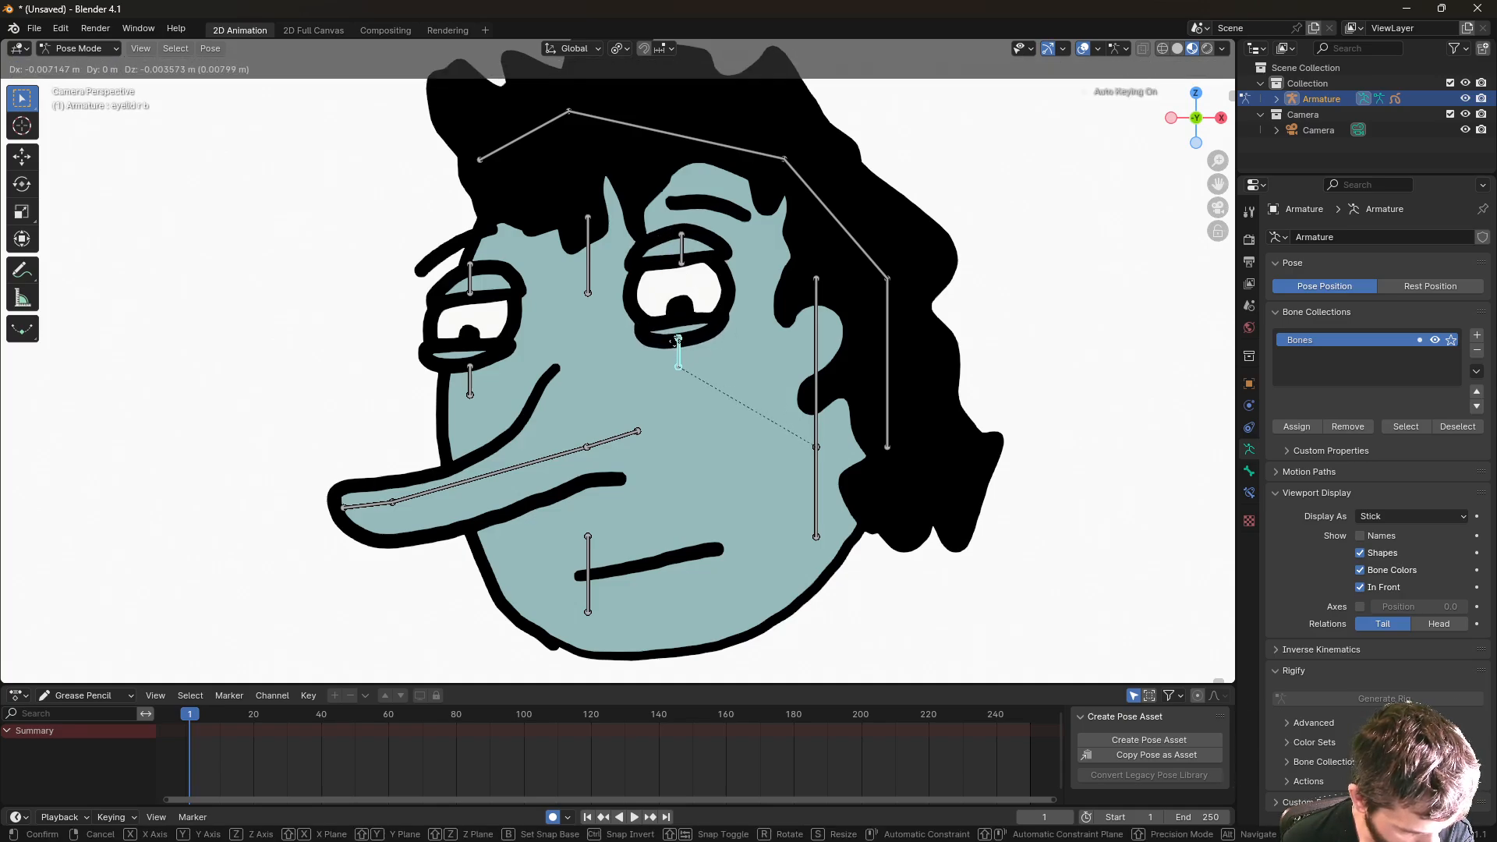
{"action": "left_click", "coordinate": [680, 346]}
{"action": "key", "text": "s"}
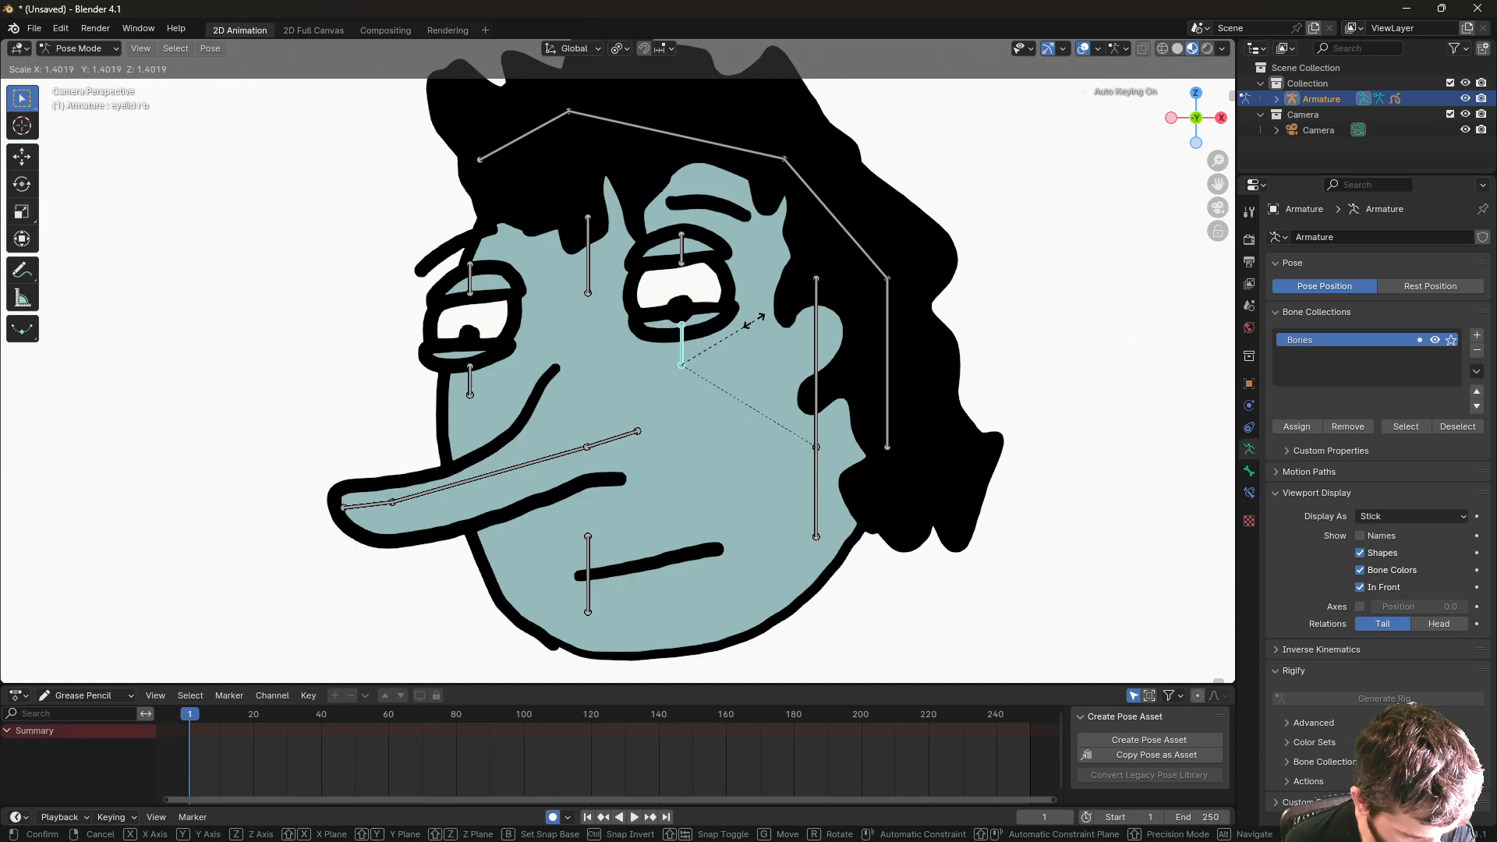
{"action": "left_click", "coordinate": [752, 324]}
{"action": "left_click", "coordinate": [471, 354]}
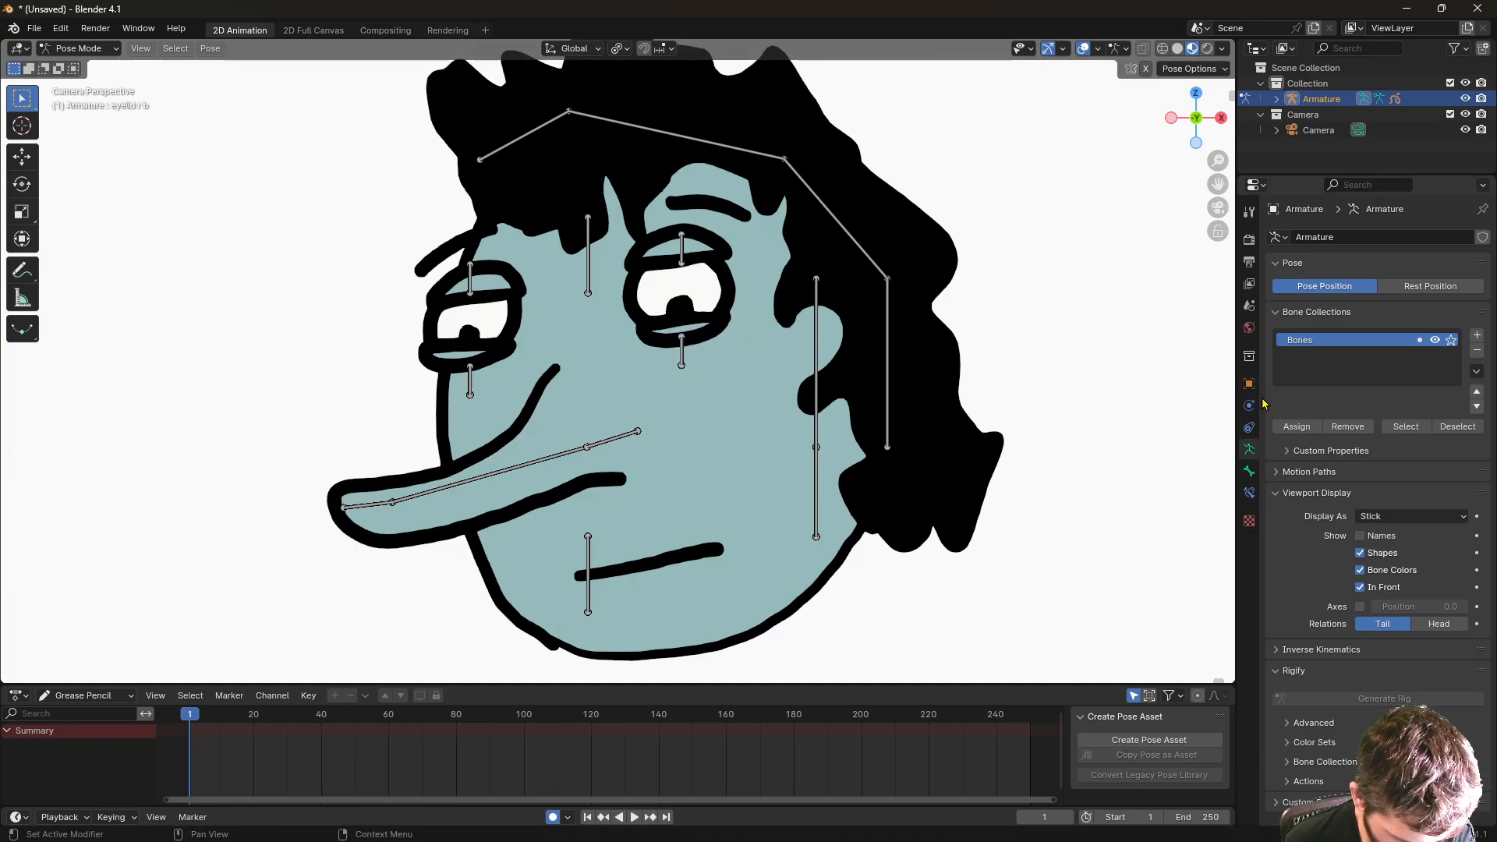
{"action": "left_click", "coordinate": [1250, 473]}
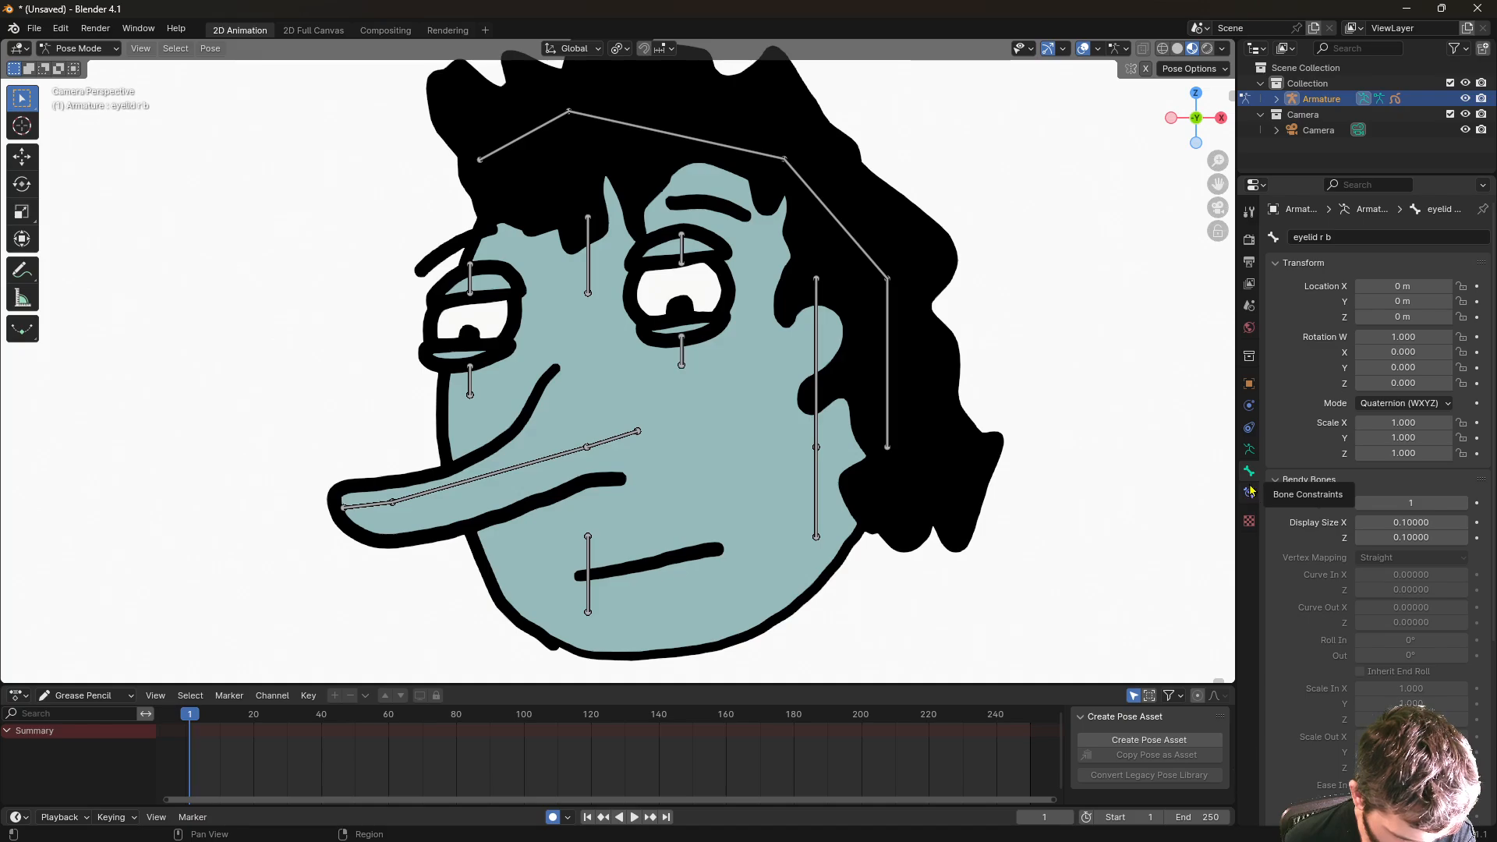
- In Object Mode, move the Stroke object's pupils layer below the eye lids layer
{"action": "left_click", "coordinate": [79, 49]}
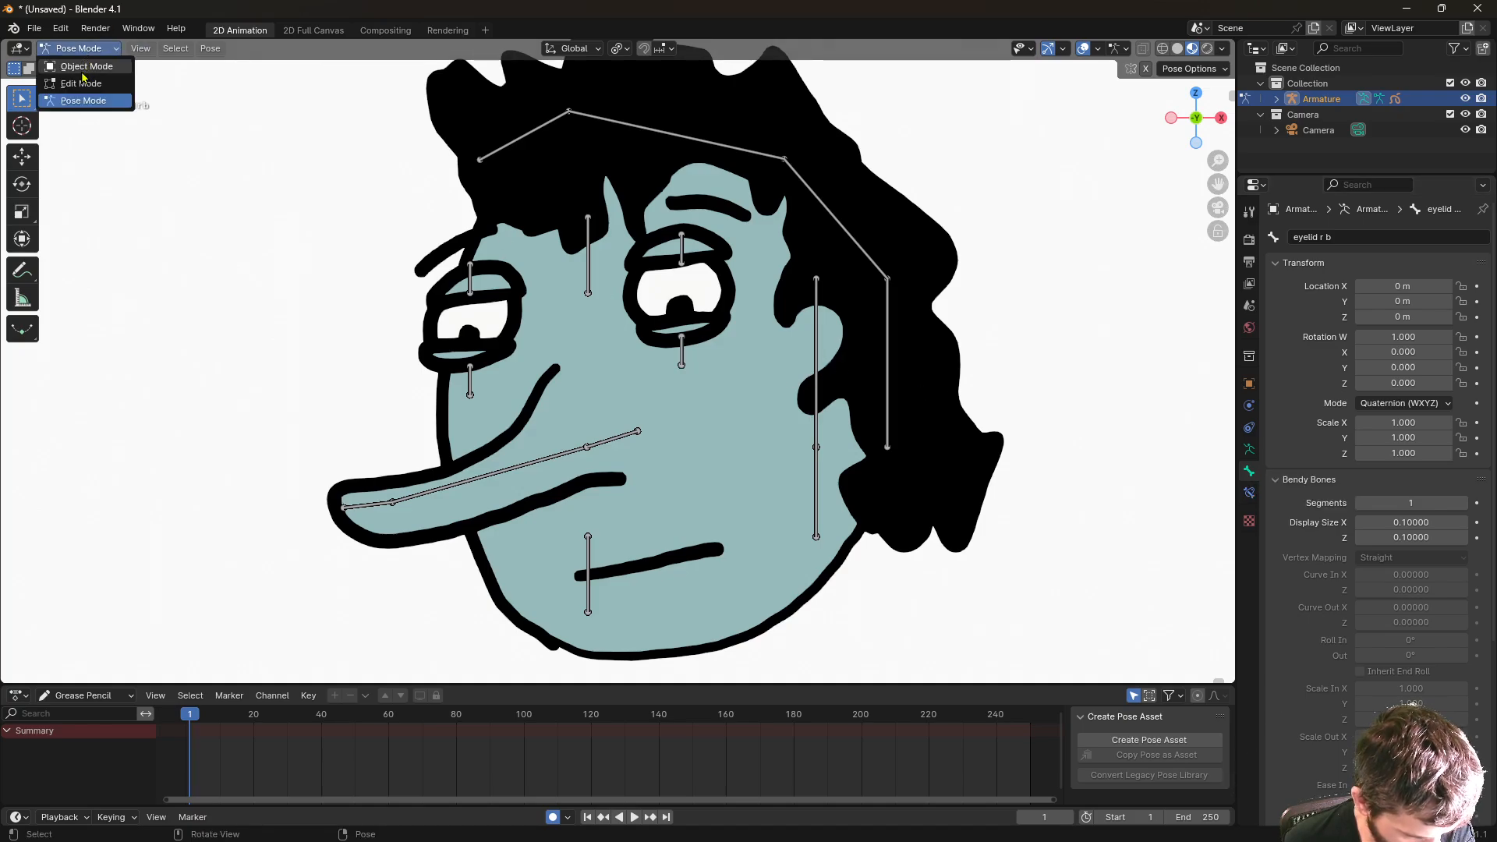
{"action": "left_click", "coordinate": [83, 68]}
{"action": "left_click", "coordinate": [833, 180]}
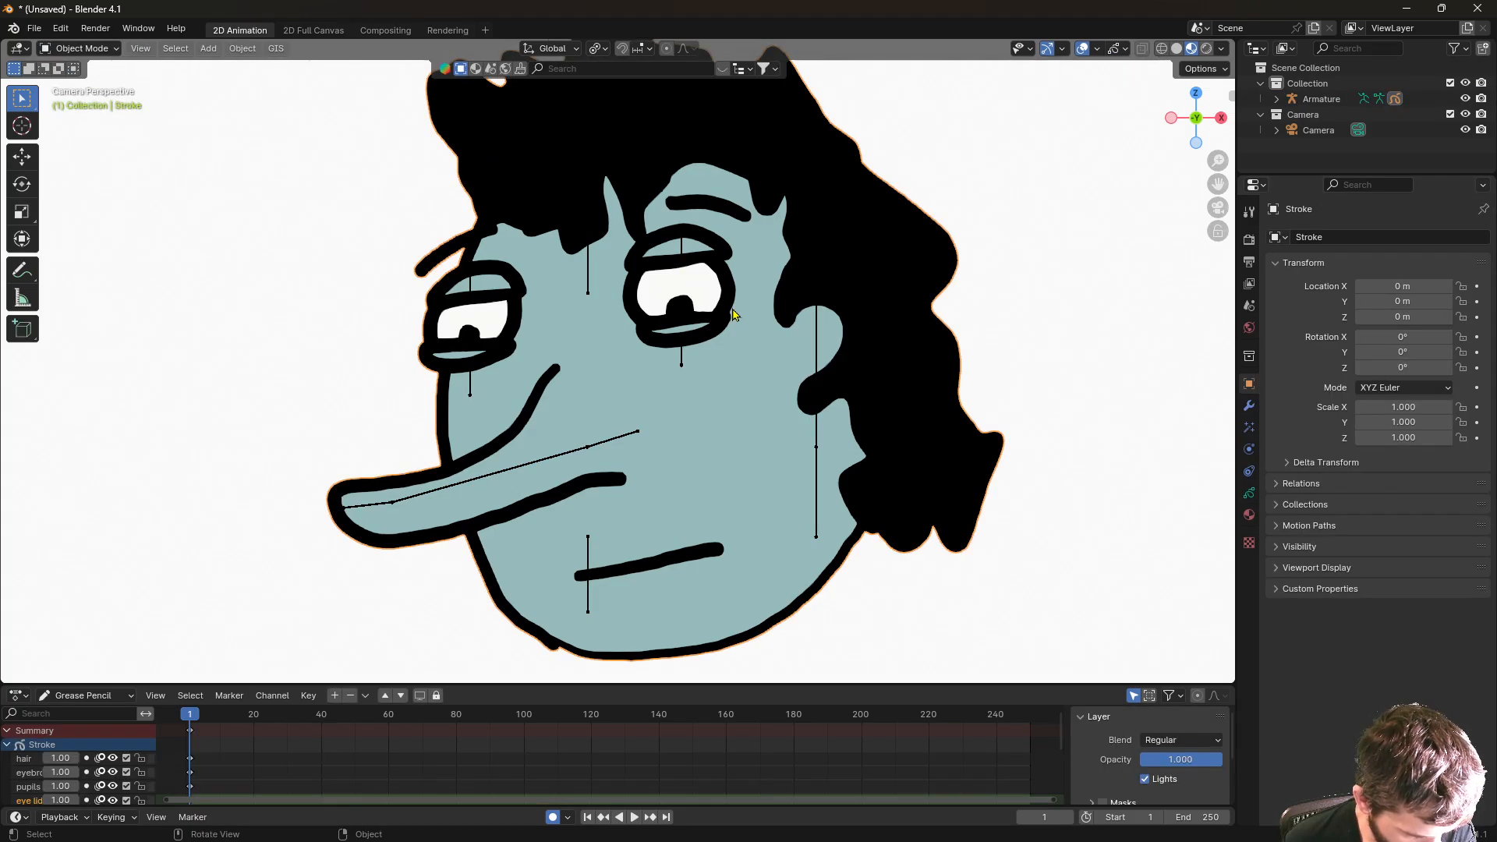
{"action": "left_click", "coordinate": [1249, 493]}
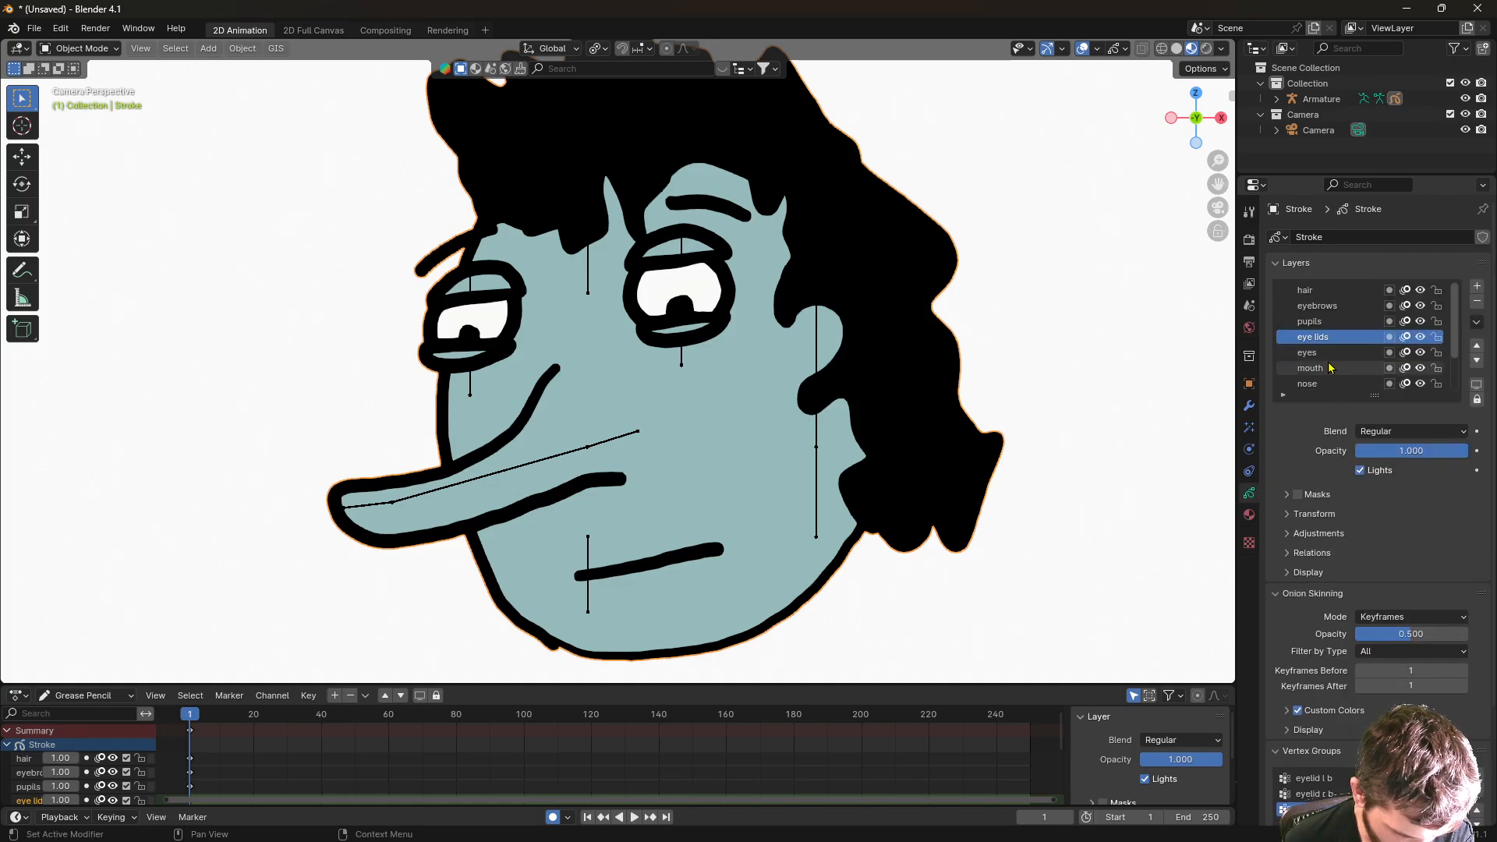
{"action": "left_click", "coordinate": [1317, 321]}
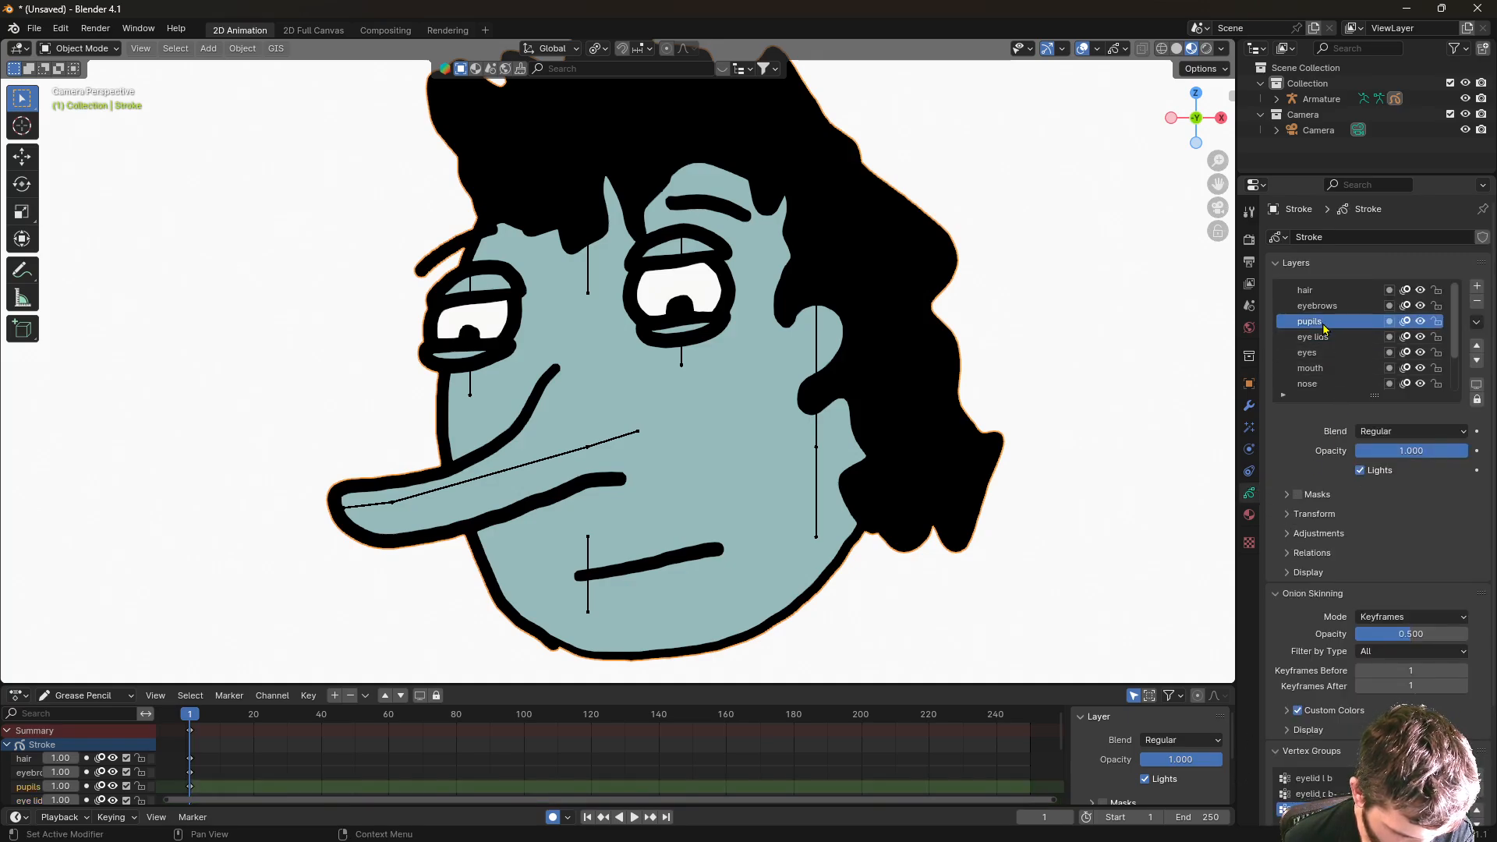
{"action": "left_click", "coordinate": [1479, 363]}
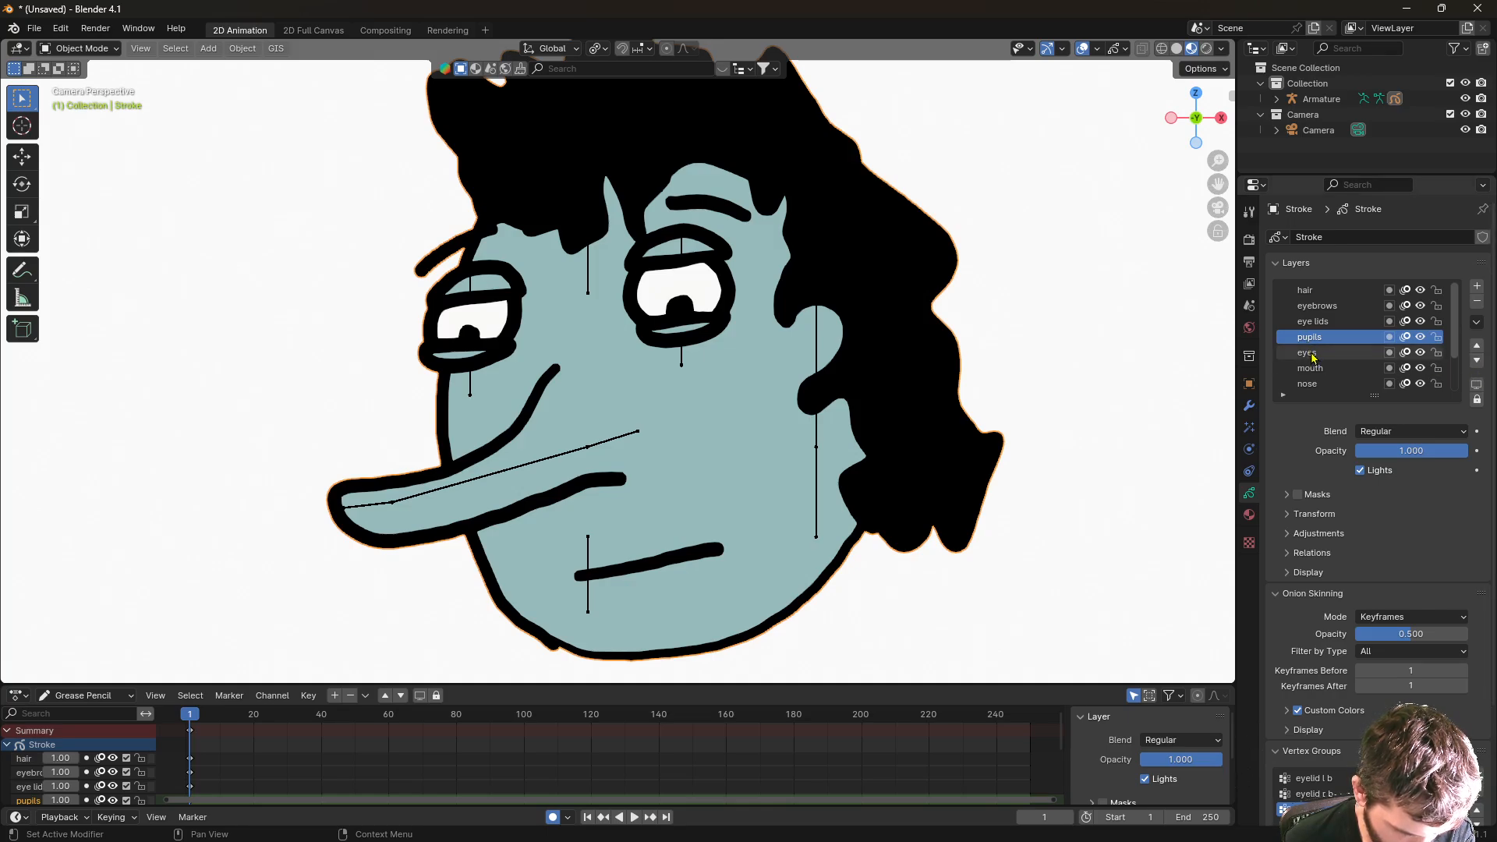
- Make the armature the active object again
{"action": "left_click", "coordinate": [100, 54]}
{"action": "left_click", "coordinate": [89, 67]}
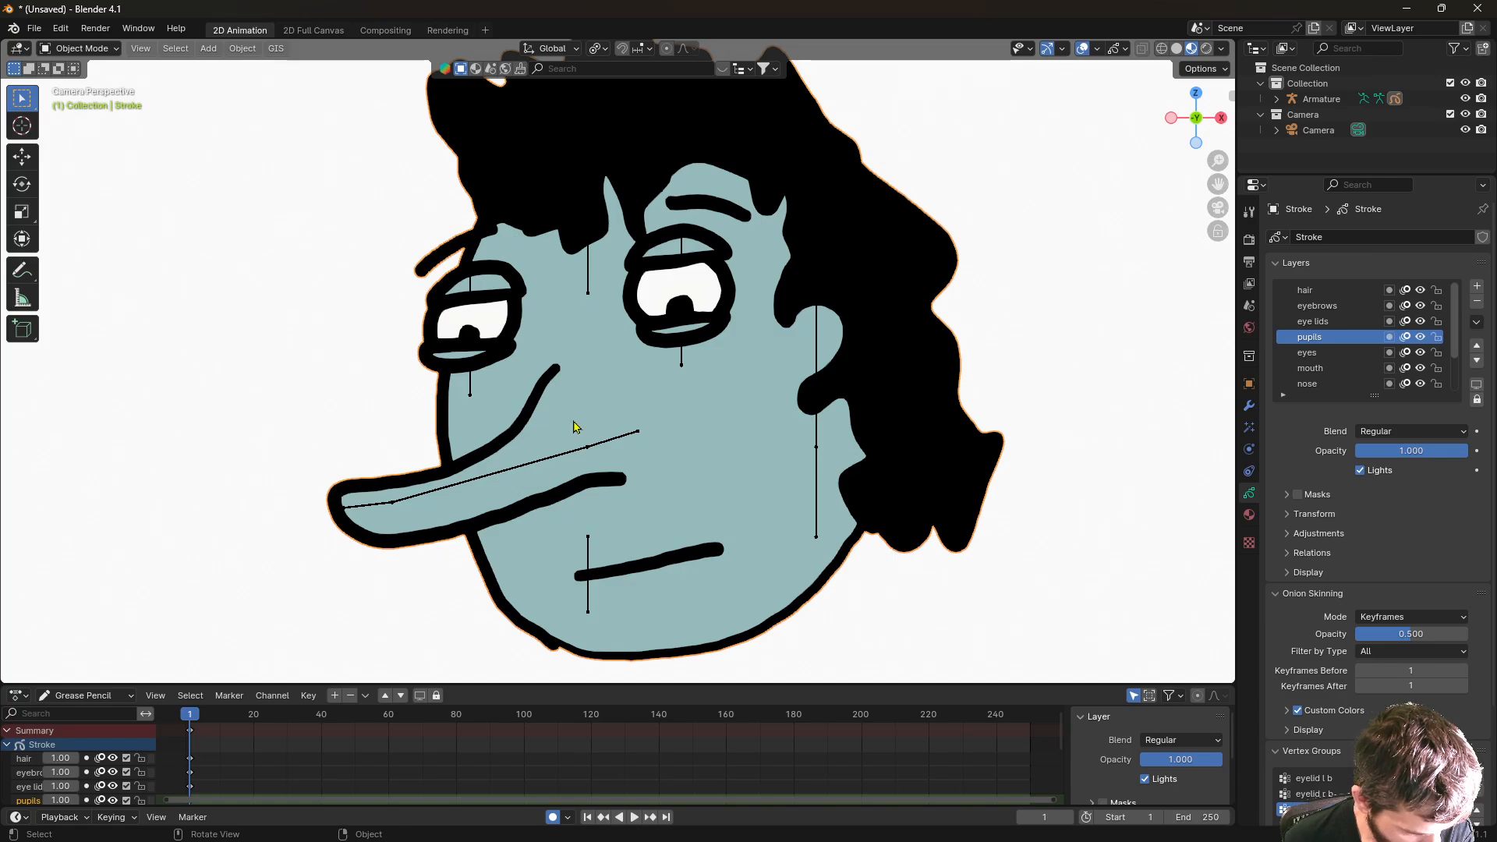
{"action": "left_click", "coordinate": [504, 472]}
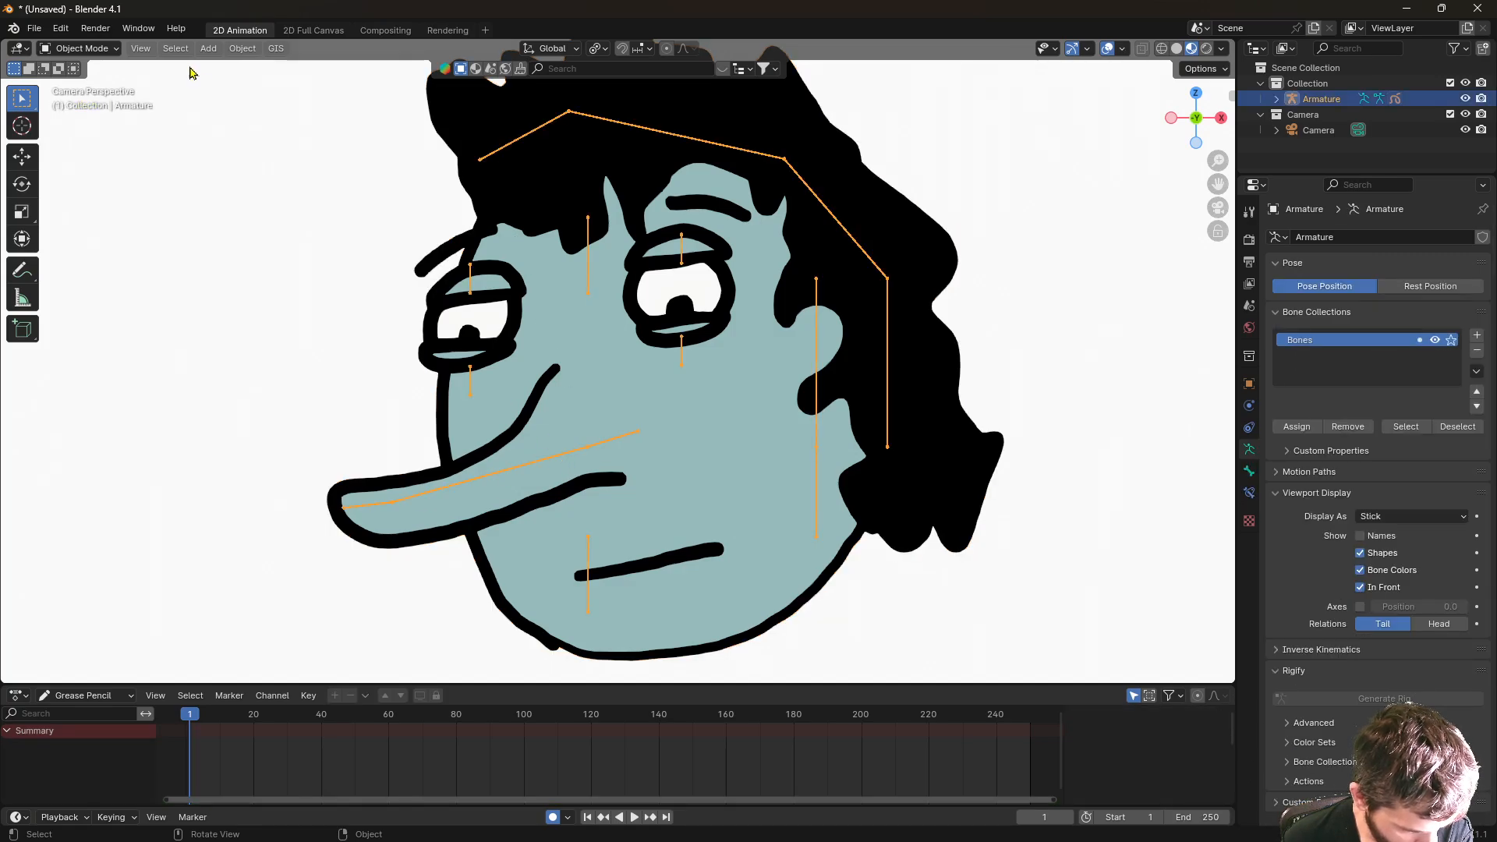
- In Pose Mode, move the pupils bone so the pupils sit centred in both eyes
{"action": "left_click", "coordinate": [85, 49]}
{"action": "left_click", "coordinate": [90, 101]}
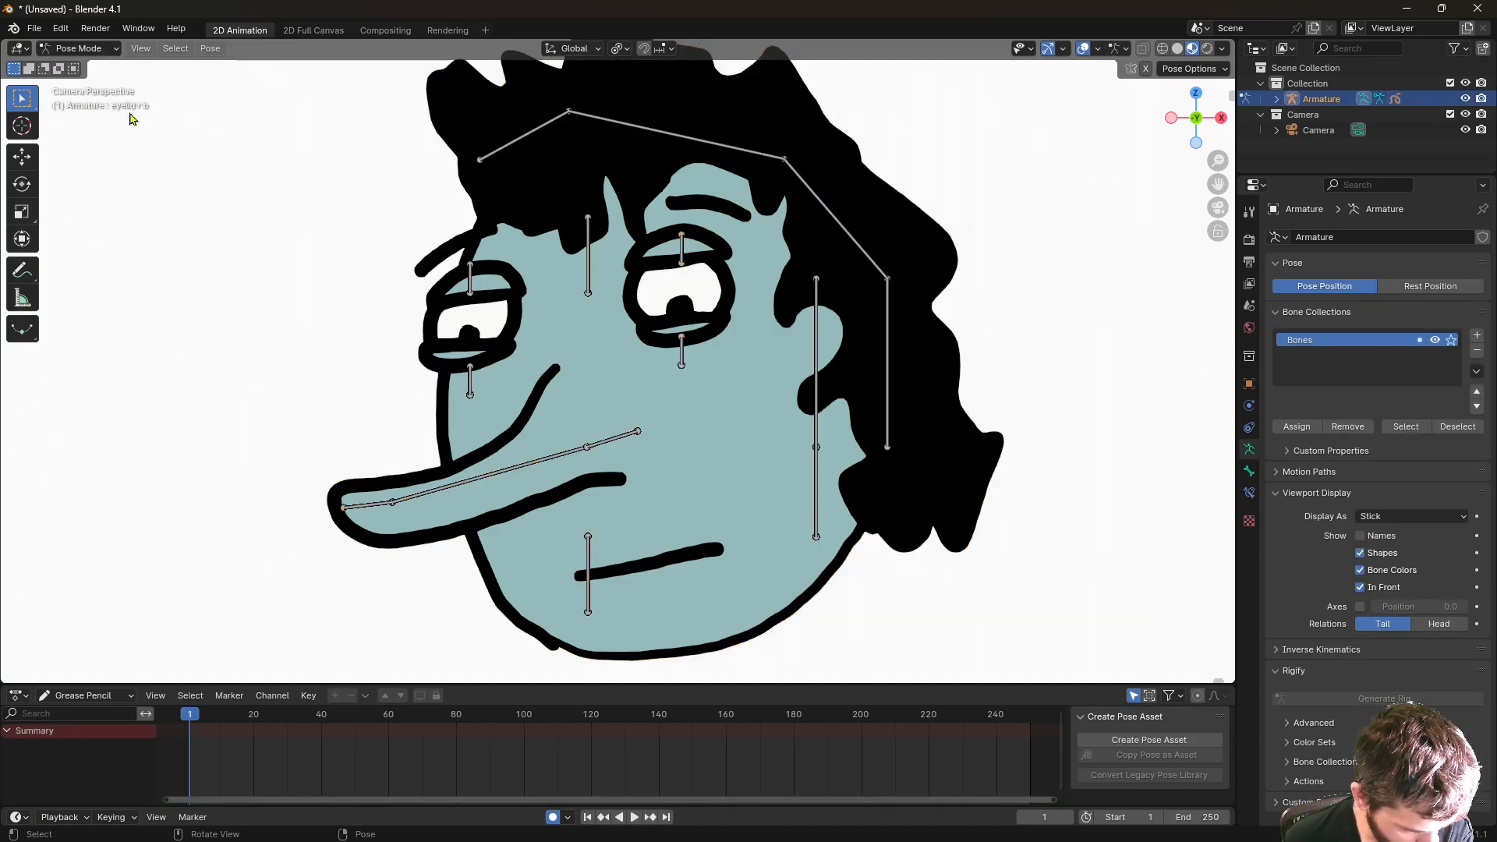
{"action": "left_click", "coordinate": [682, 353]}
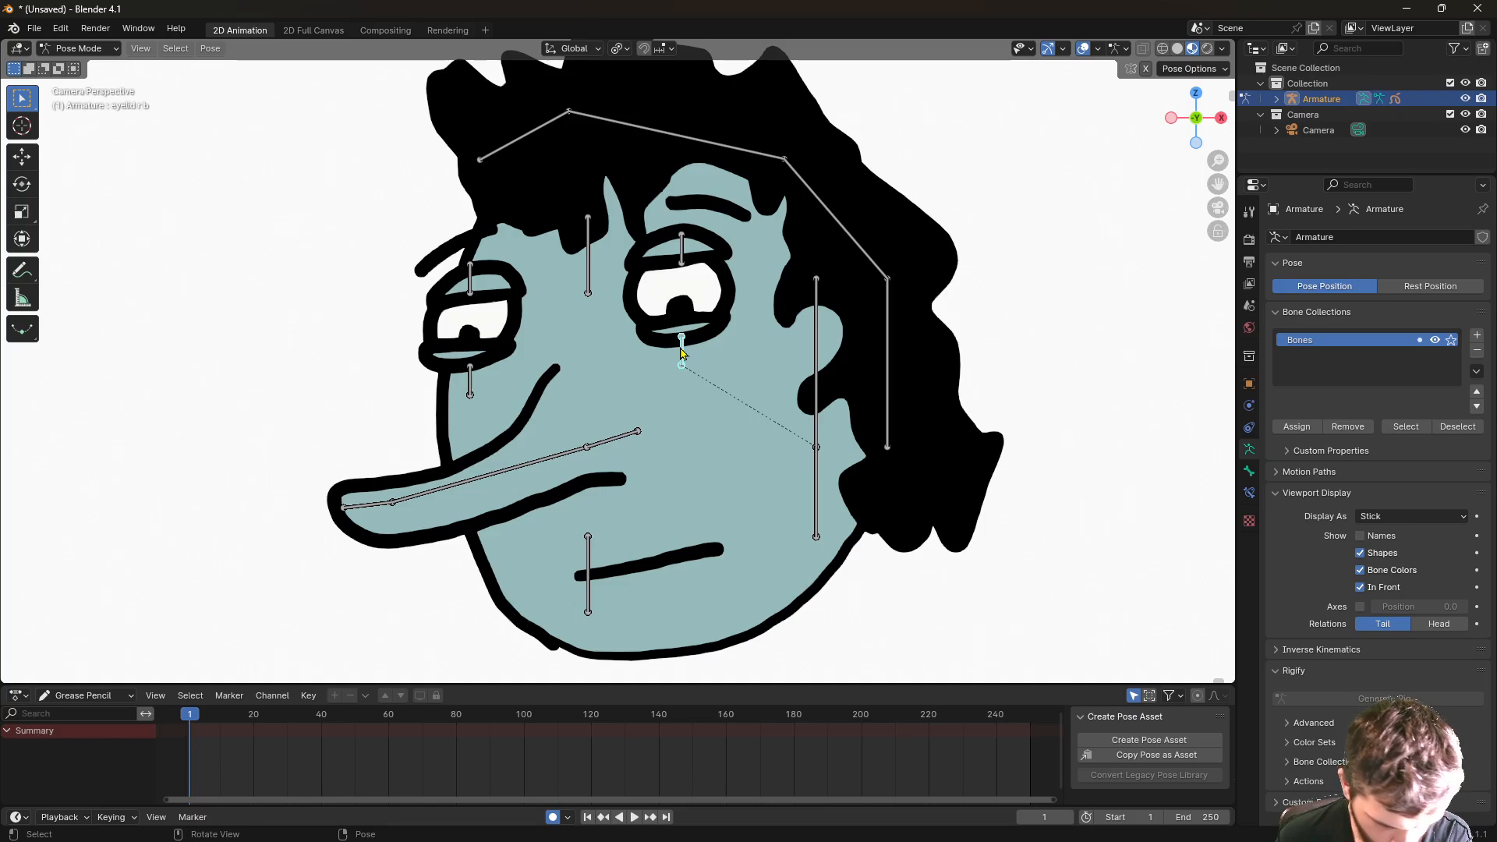
{"action": "key", "text": "g"}
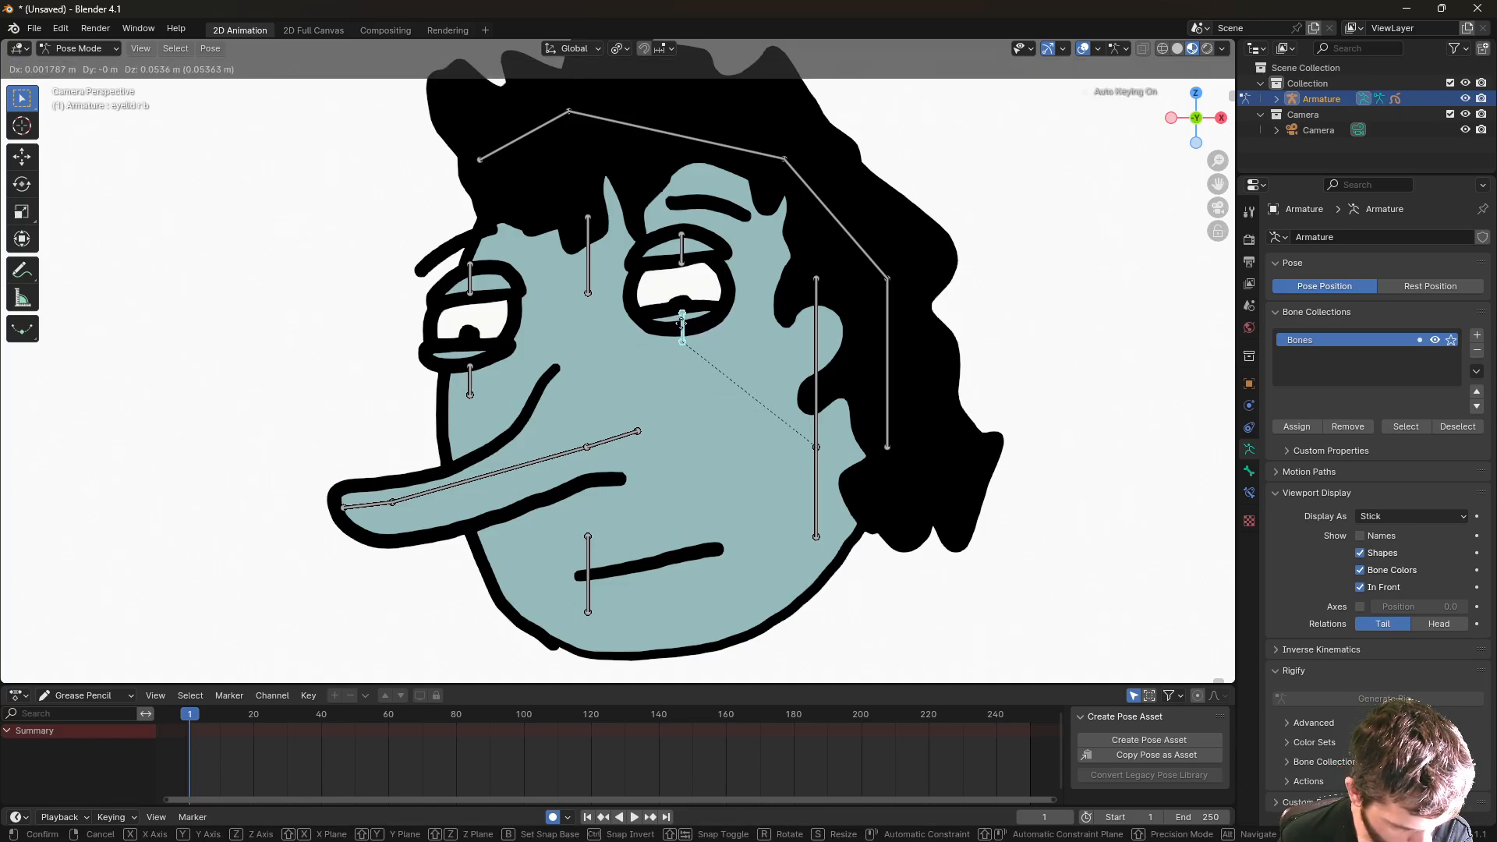
{"action": "key", "text": "Escape"}
{"action": "left_click", "coordinate": [590, 259]}
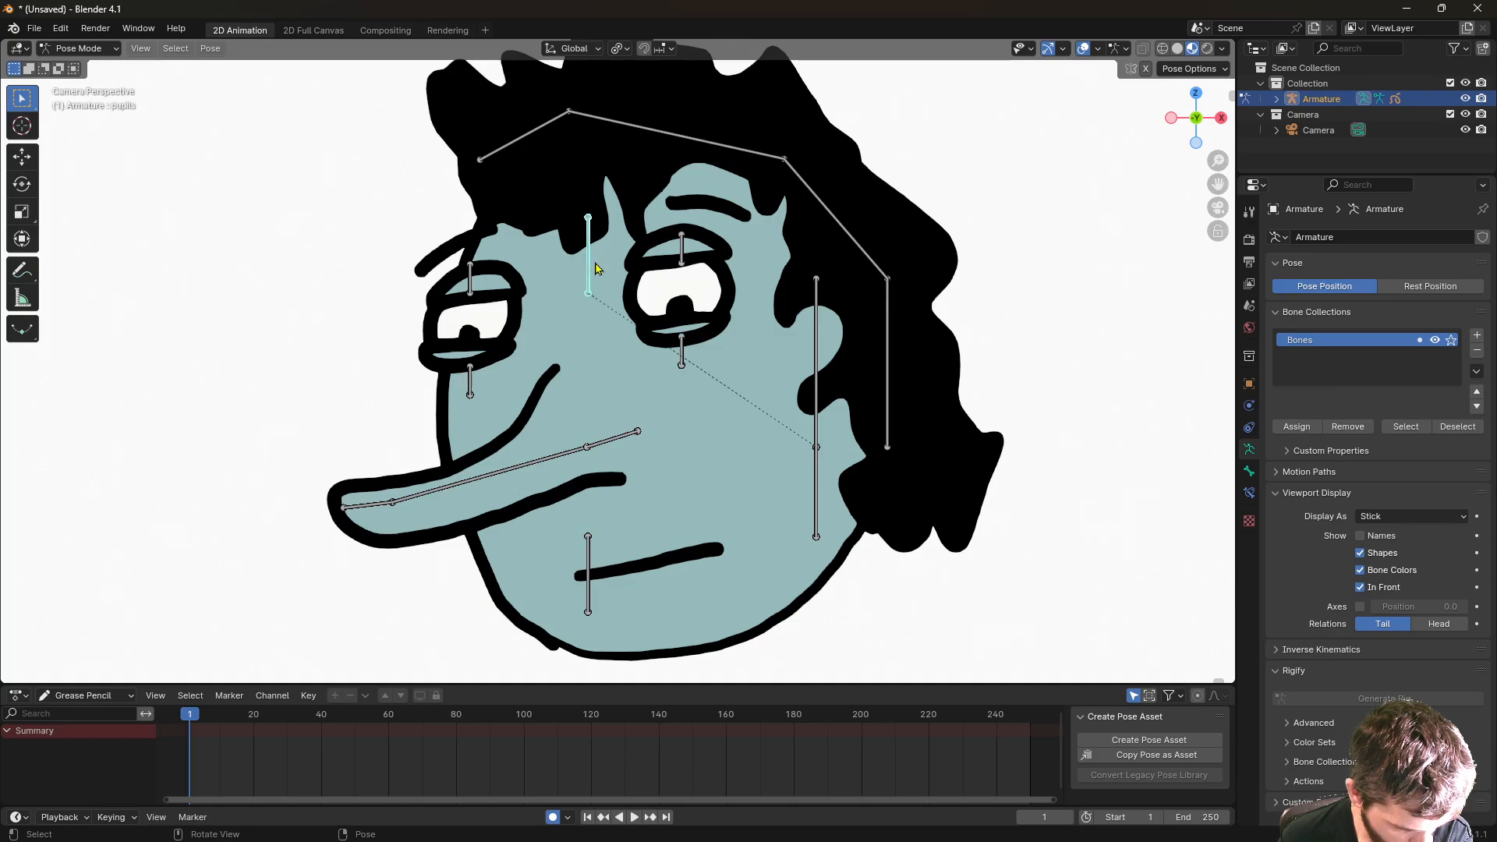
{"action": "key", "text": "g"}
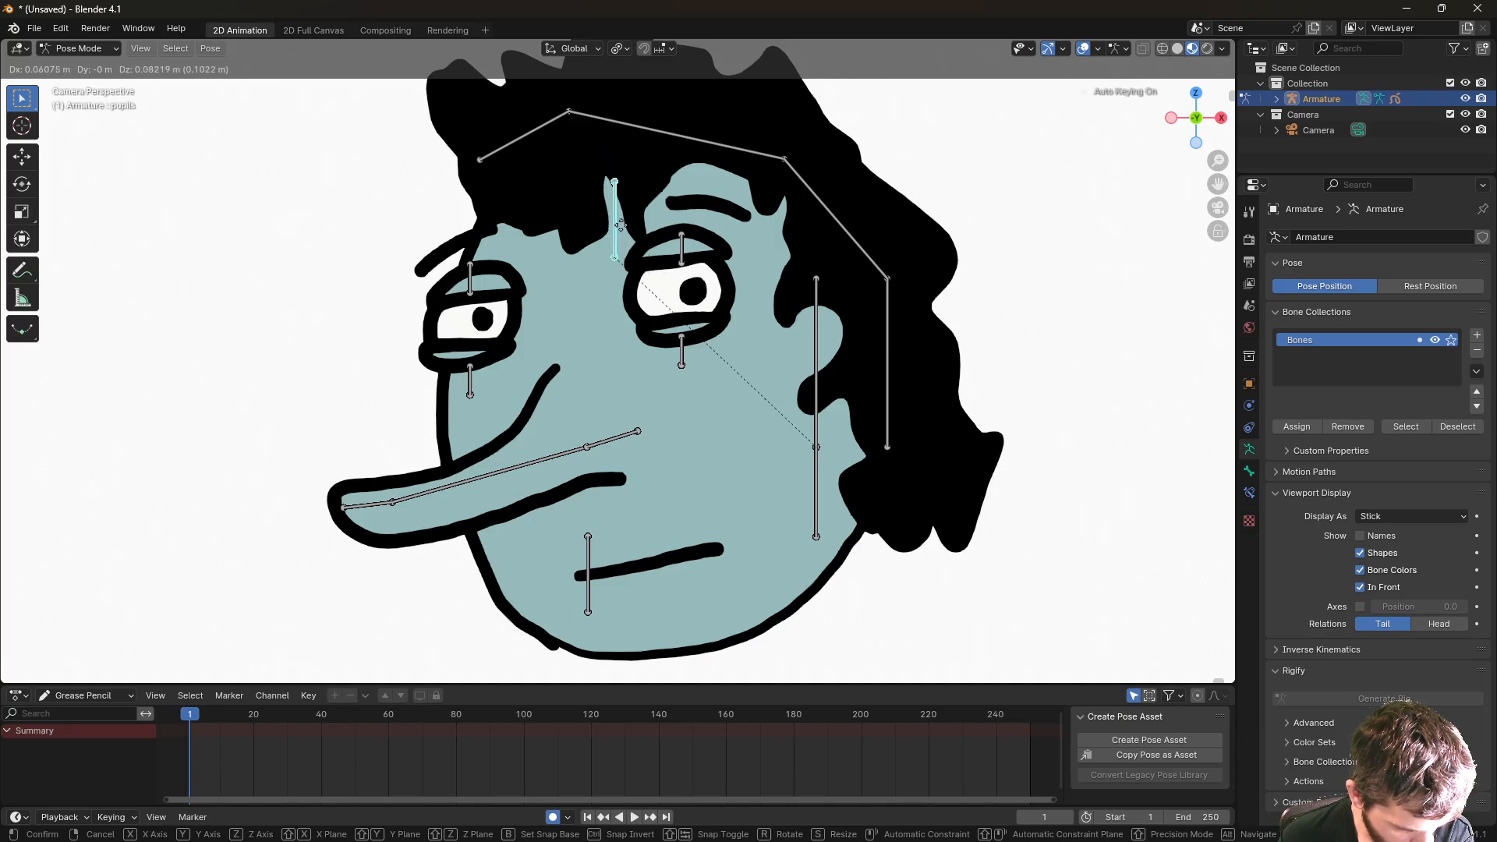
{"action": "left_click", "coordinate": [623, 228]}
- Move the left and right upper eyelid bones into new positions
{"action": "left_click", "coordinate": [471, 278]}
{"action": "key", "text": "g"}
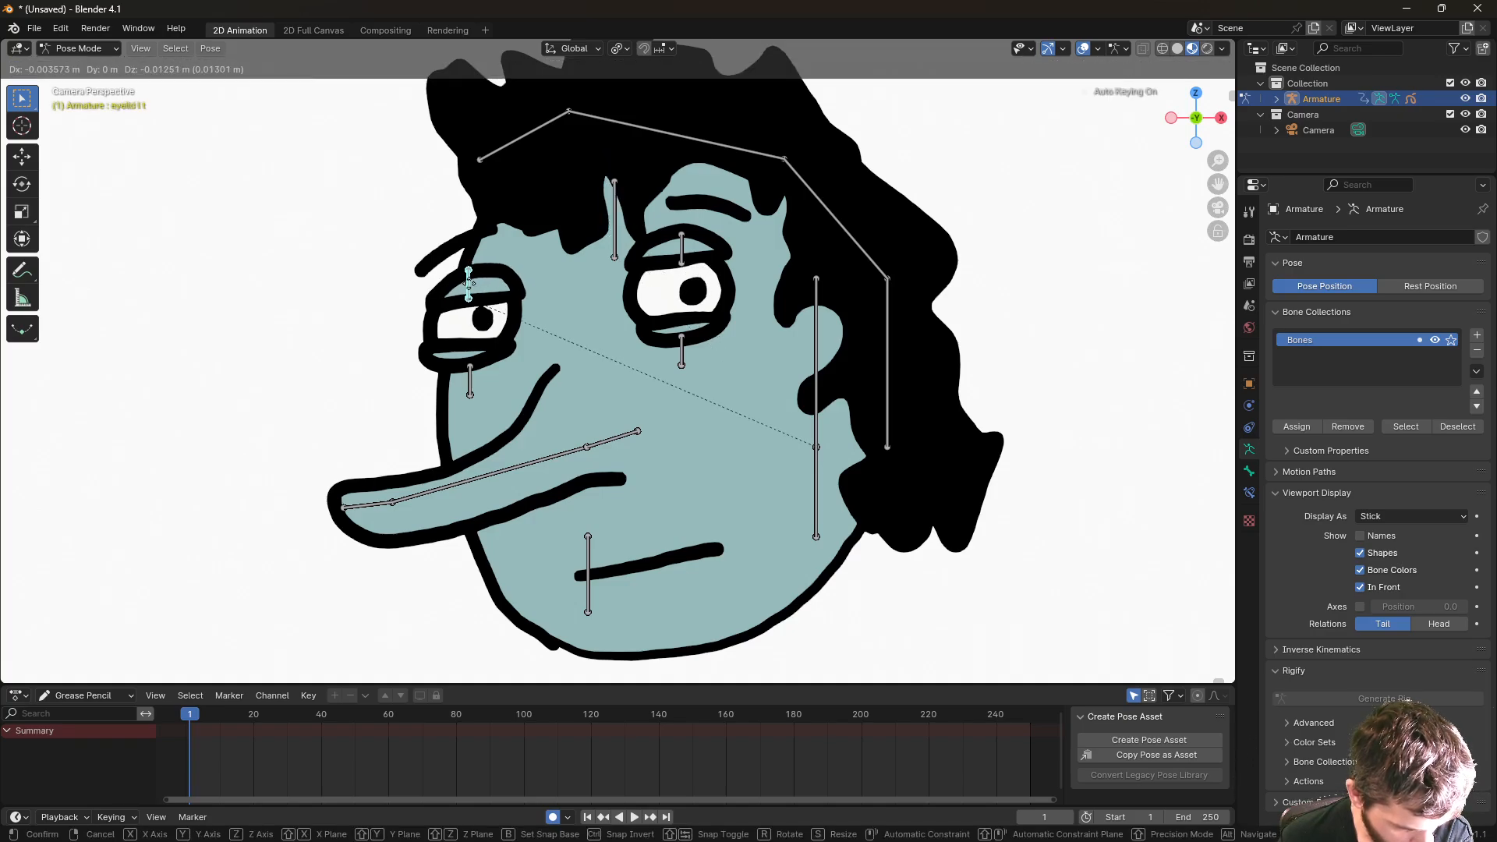
{"action": "left_click", "coordinate": [472, 279]}
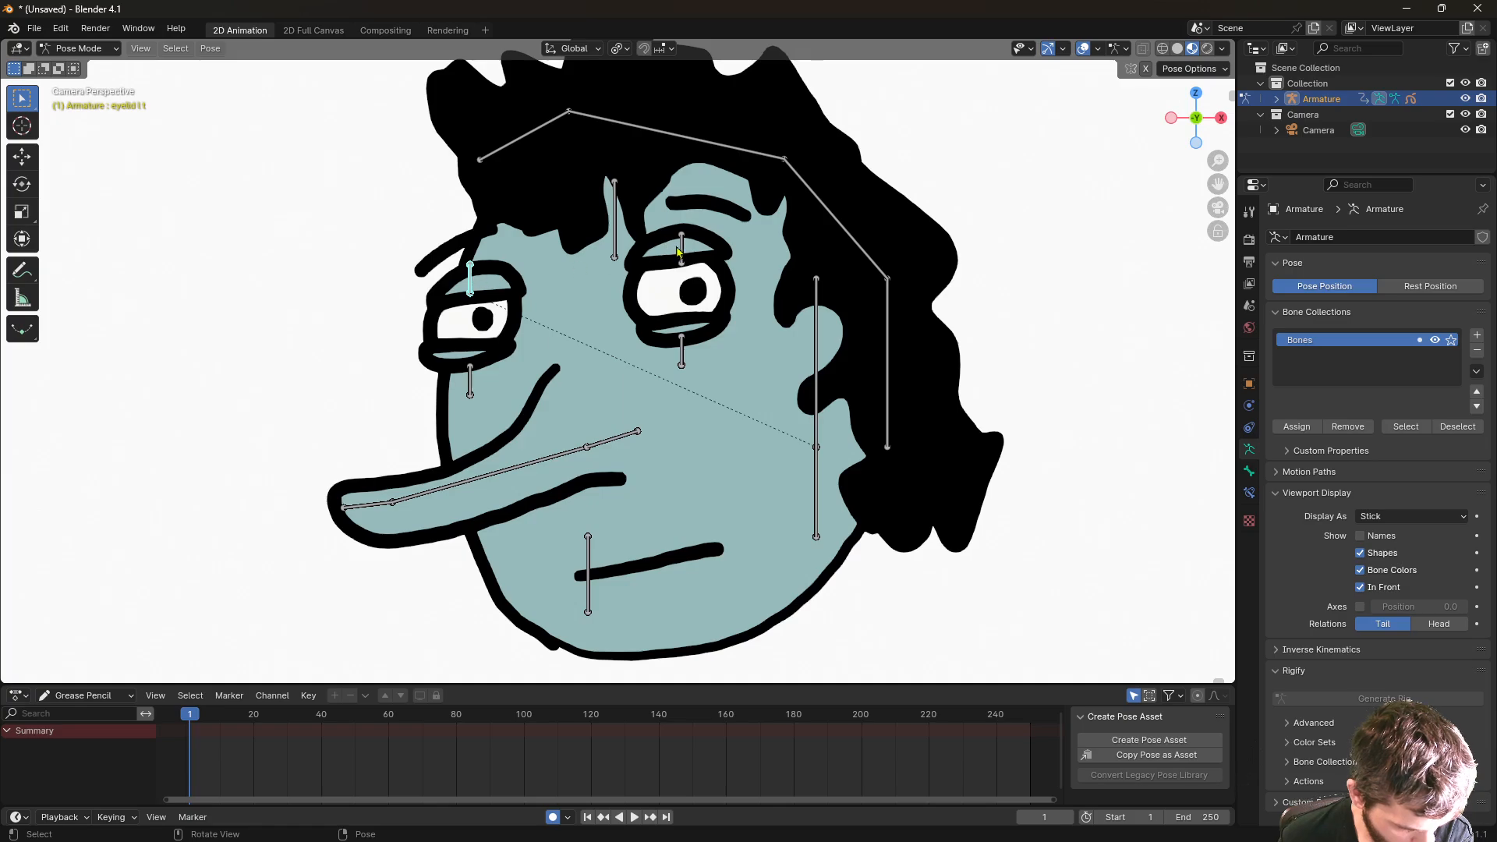
{"action": "key", "text": "g"}
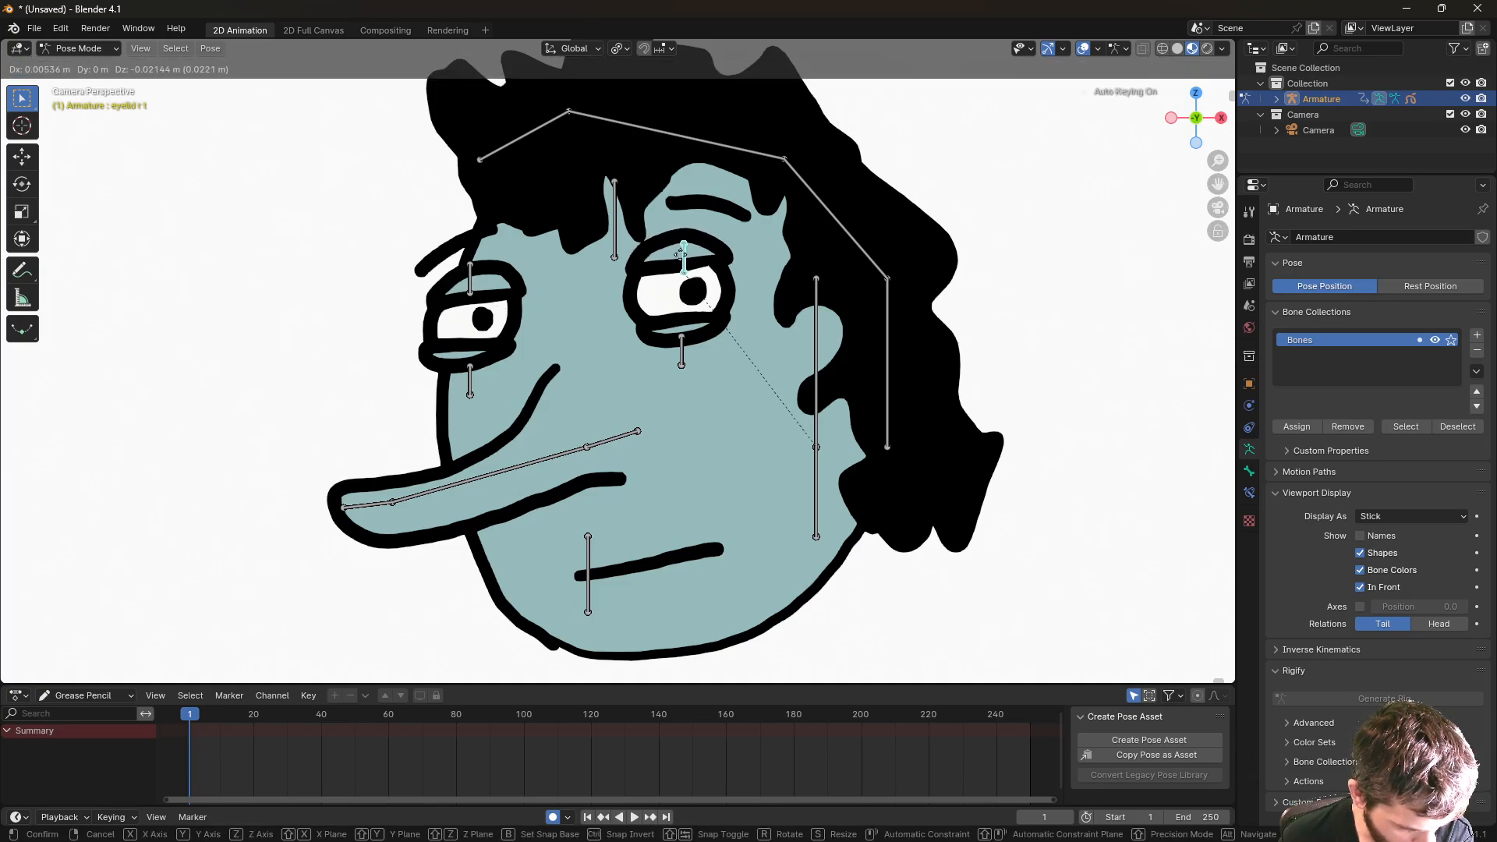
{"action": "left_click", "coordinate": [682, 262]}
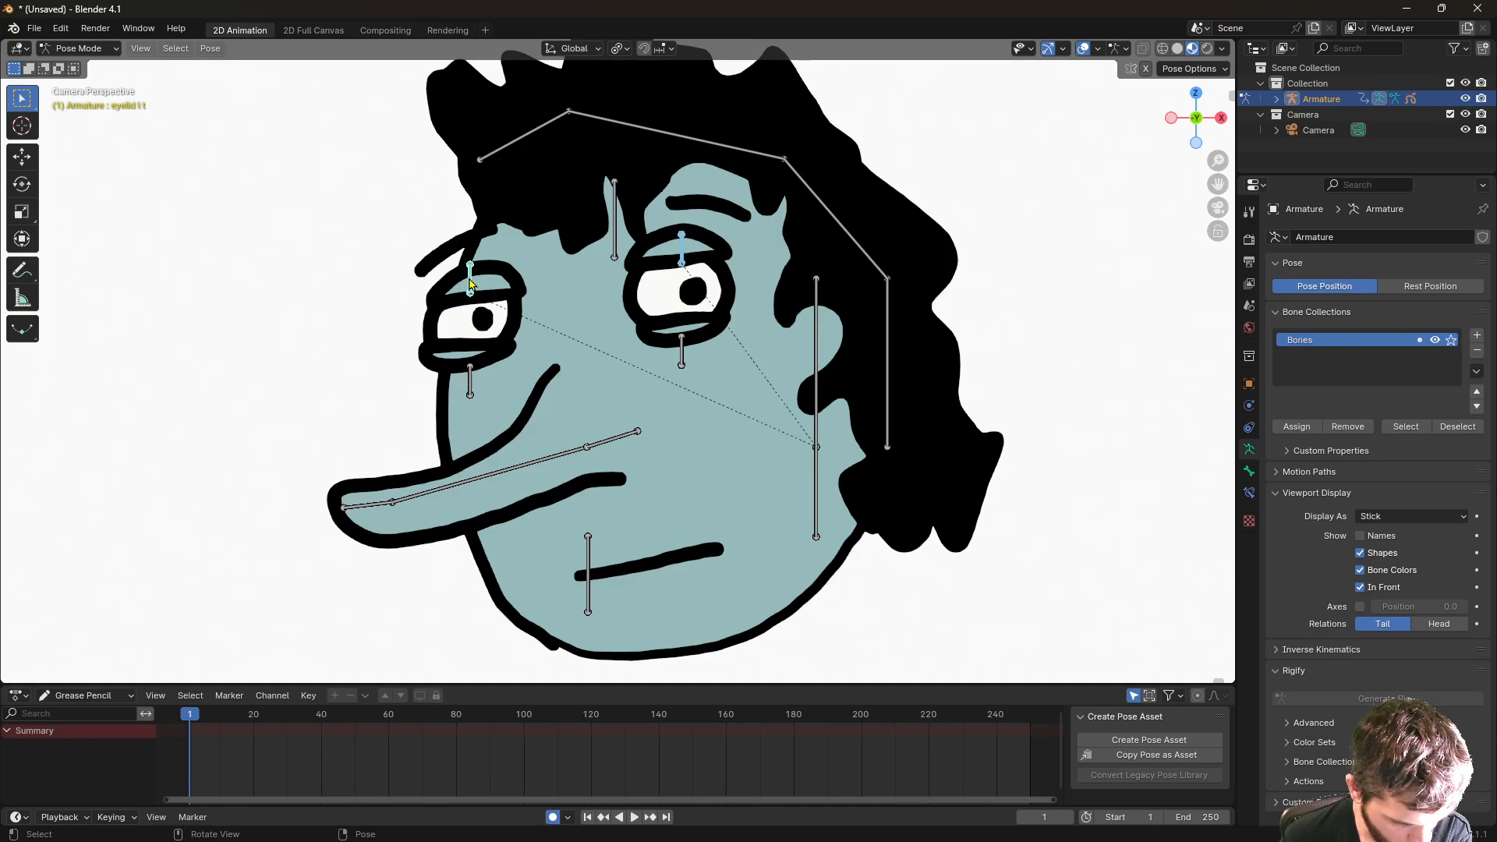
{"action": "key", "text": "g"}
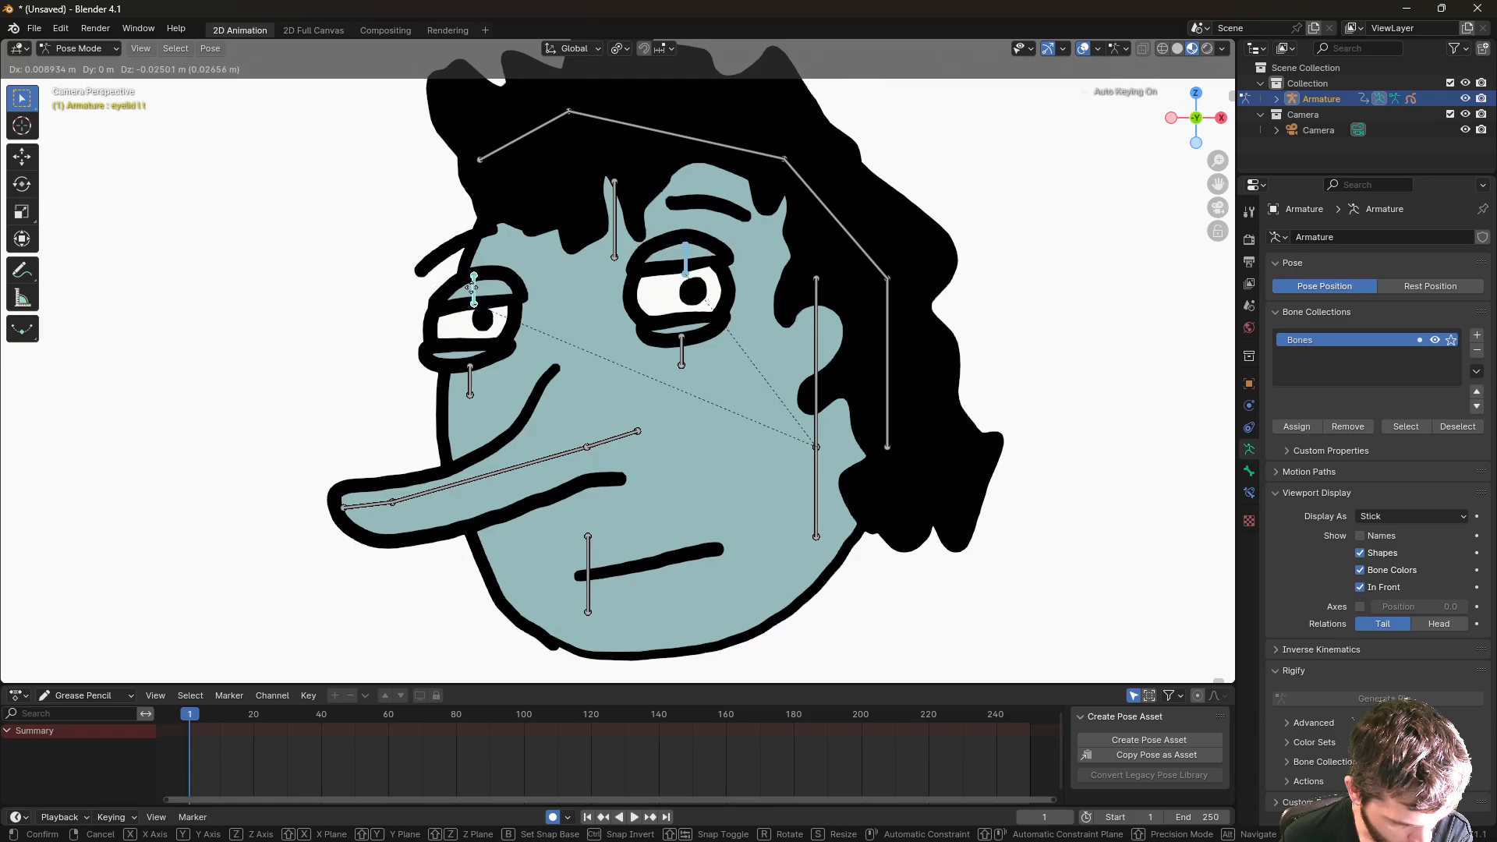
{"action": "left_click", "coordinate": [470, 287]}
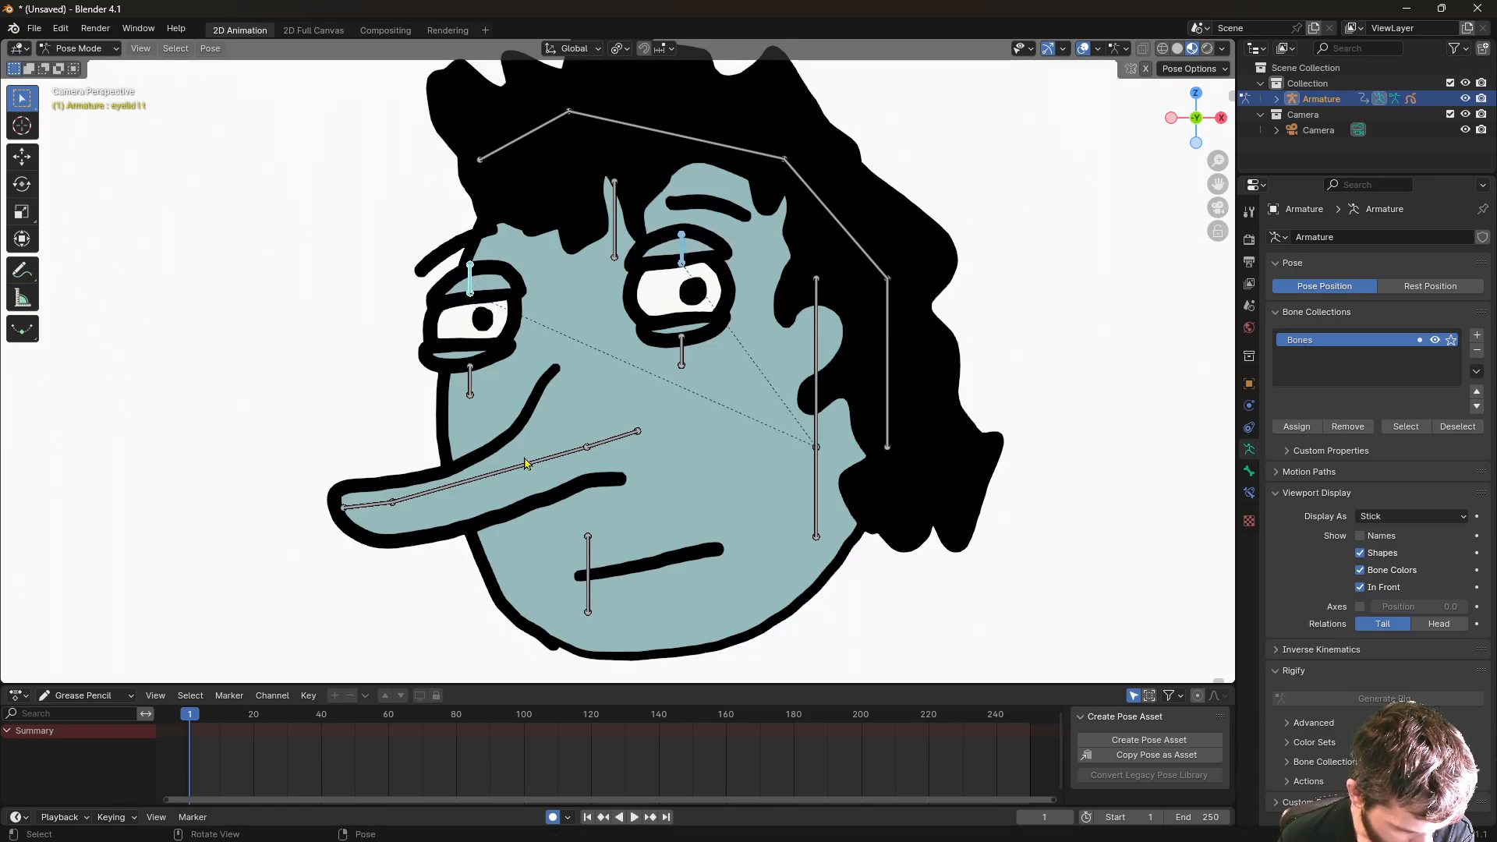
{"action": "left_click", "coordinate": [496, 473]}
- Rotate the nose tip bone, then rotate the main nose bone to a new angle
{"action": "left_click", "coordinate": [371, 511]}
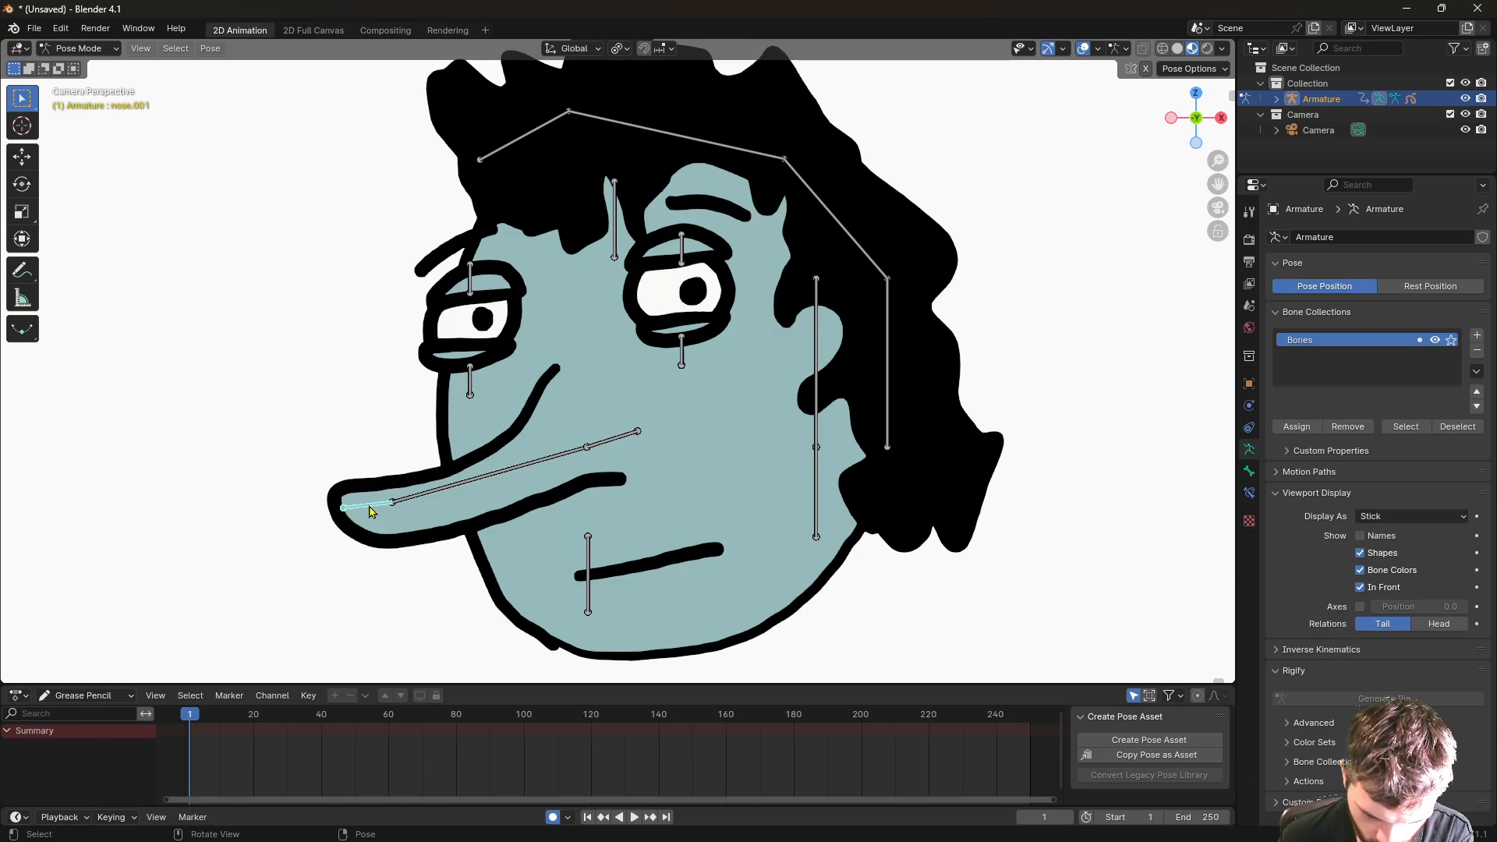
{"action": "key", "text": "r"}
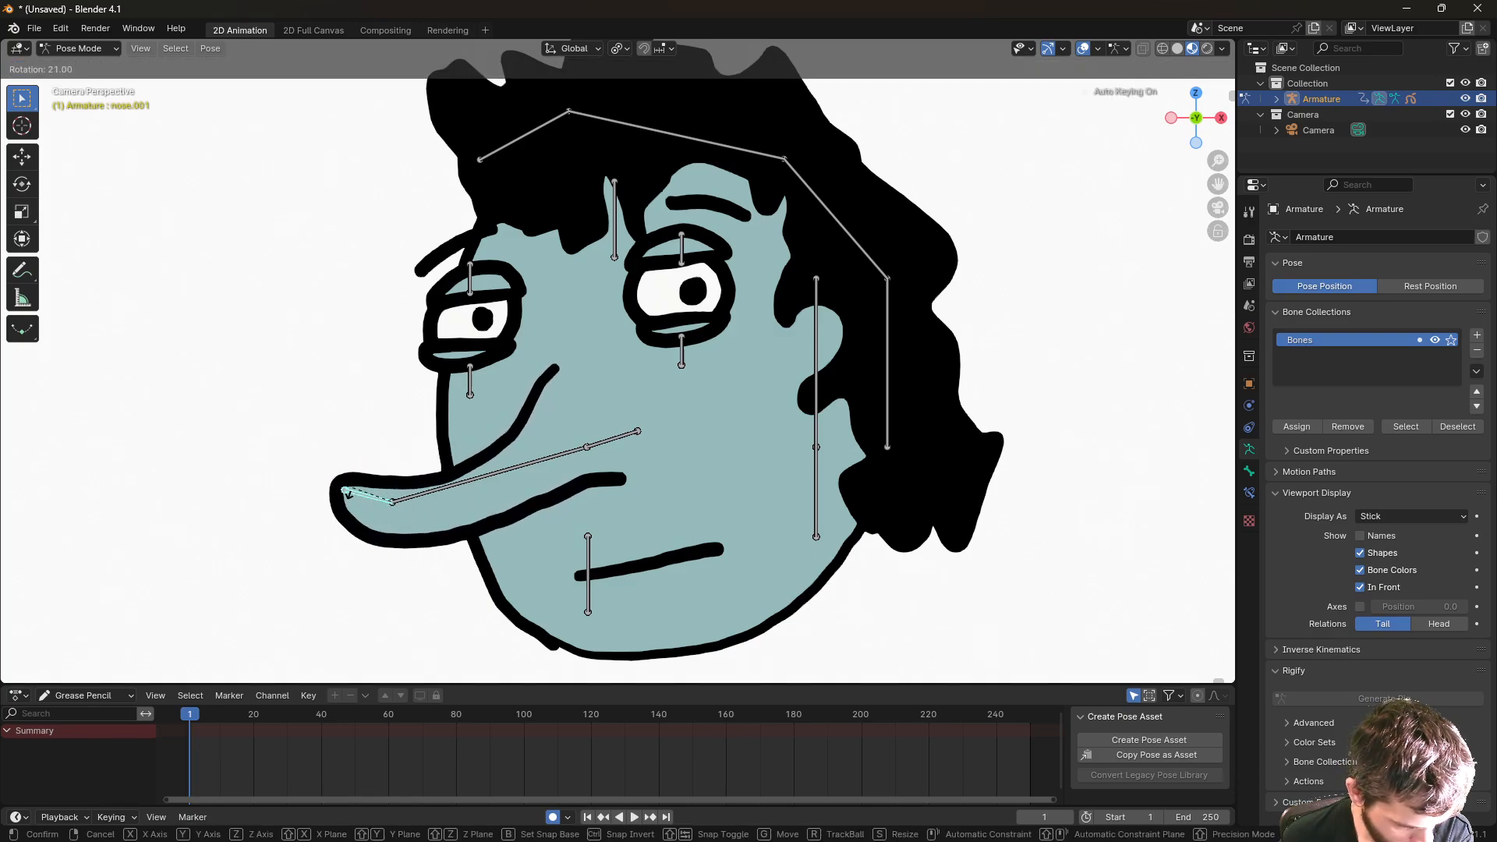
{"action": "left_click", "coordinate": [349, 493]}
{"action": "left_click", "coordinate": [428, 494]}
{"action": "key", "text": "r"}
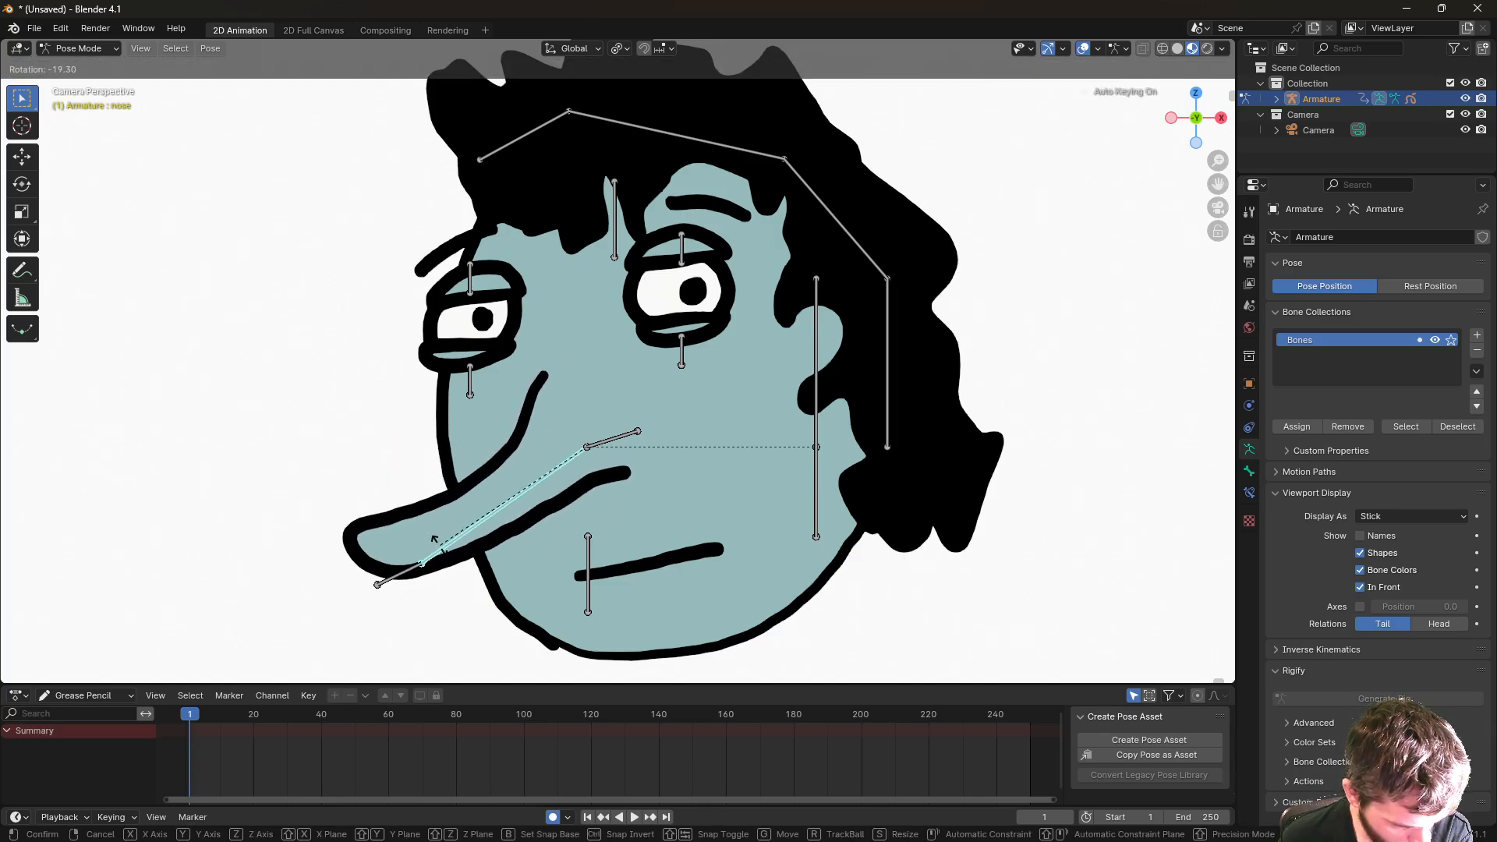
{"action": "right_click", "coordinate": [453, 420]}
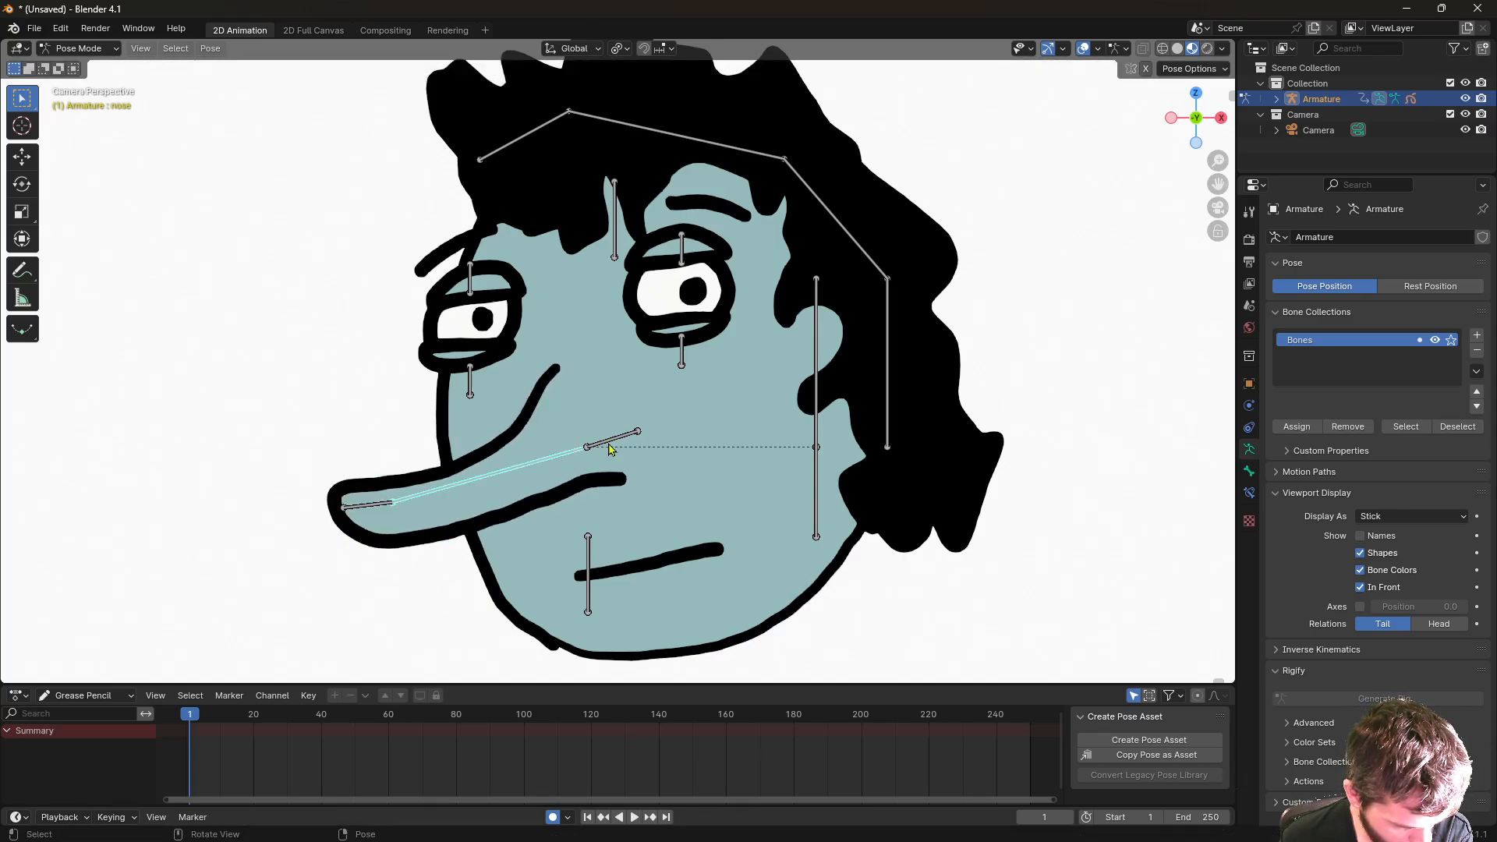
{"action": "key", "text": "r"}
{"action": "left_click", "coordinate": [627, 436]}
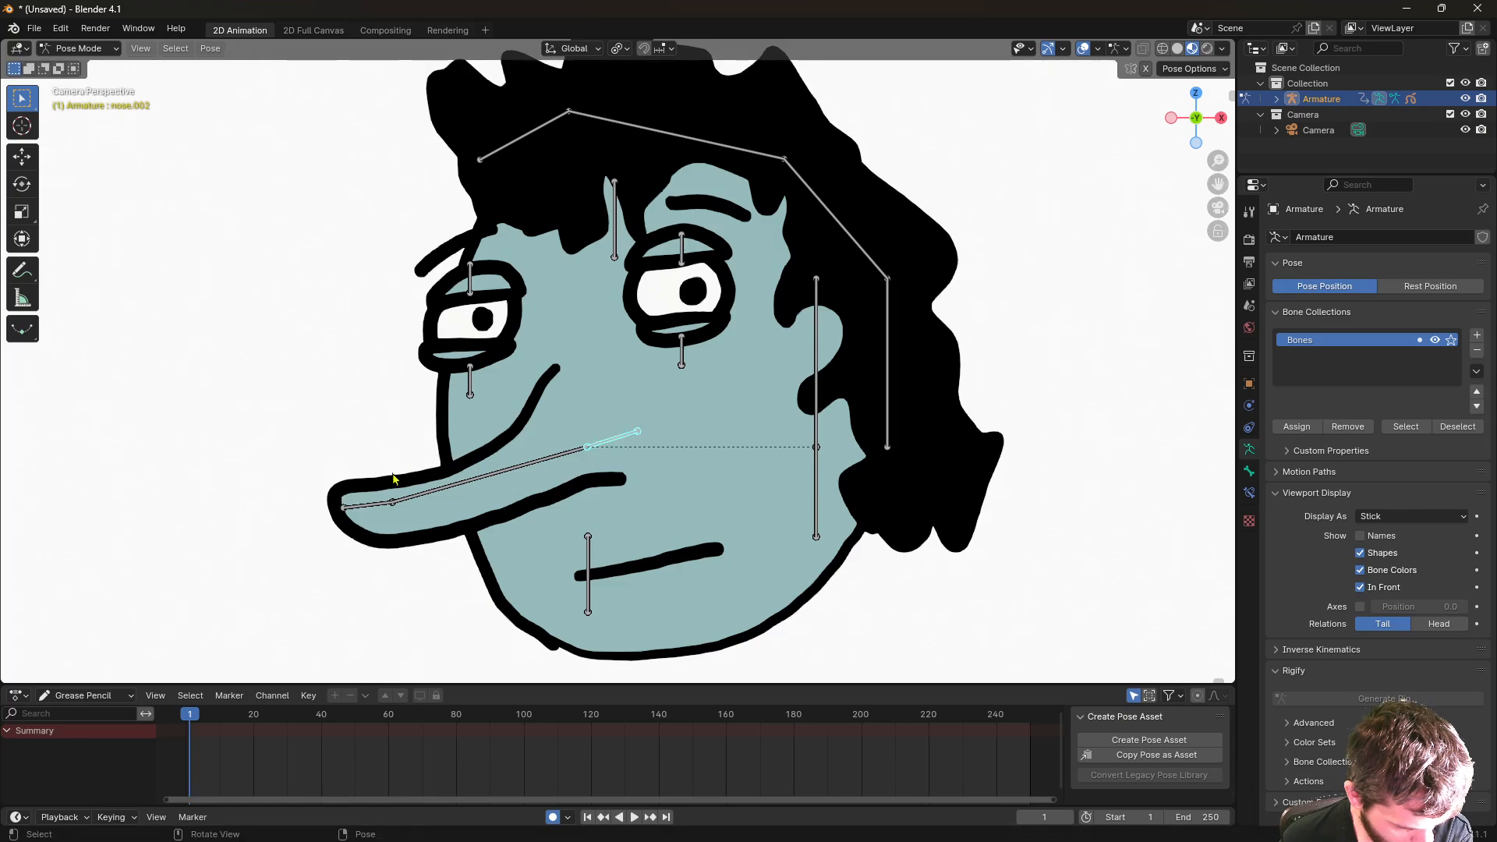
- Rotate the nose tip bone further so it points left
{"action": "left_click", "coordinate": [372, 507]}
{"action": "key", "text": "r"}
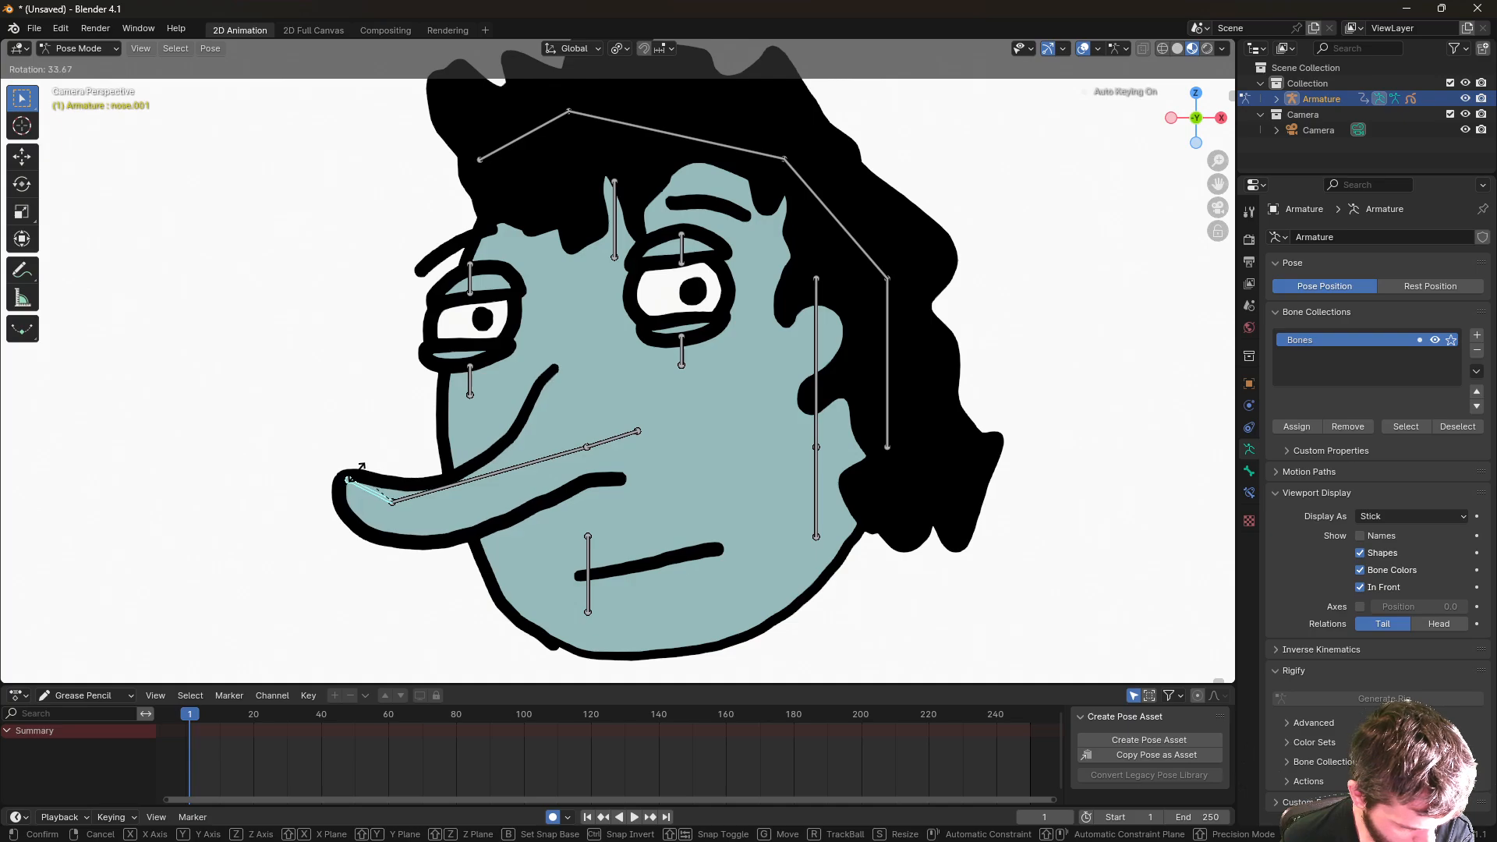
{"action": "left_click", "coordinate": [359, 479]}
{"action": "key", "text": "r"}
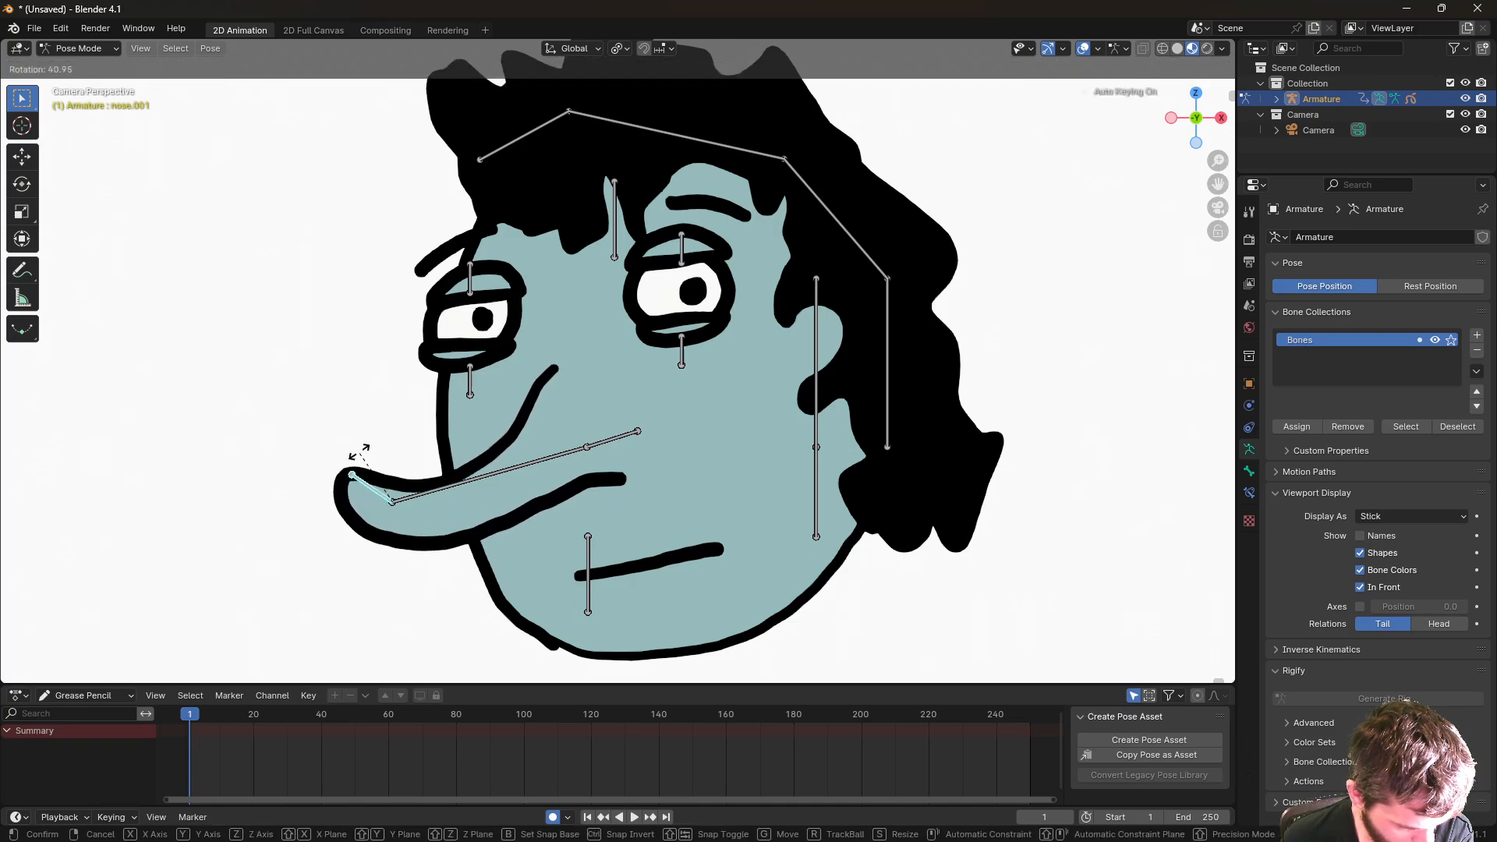
{"action": "left_click", "coordinate": [332, 487]}
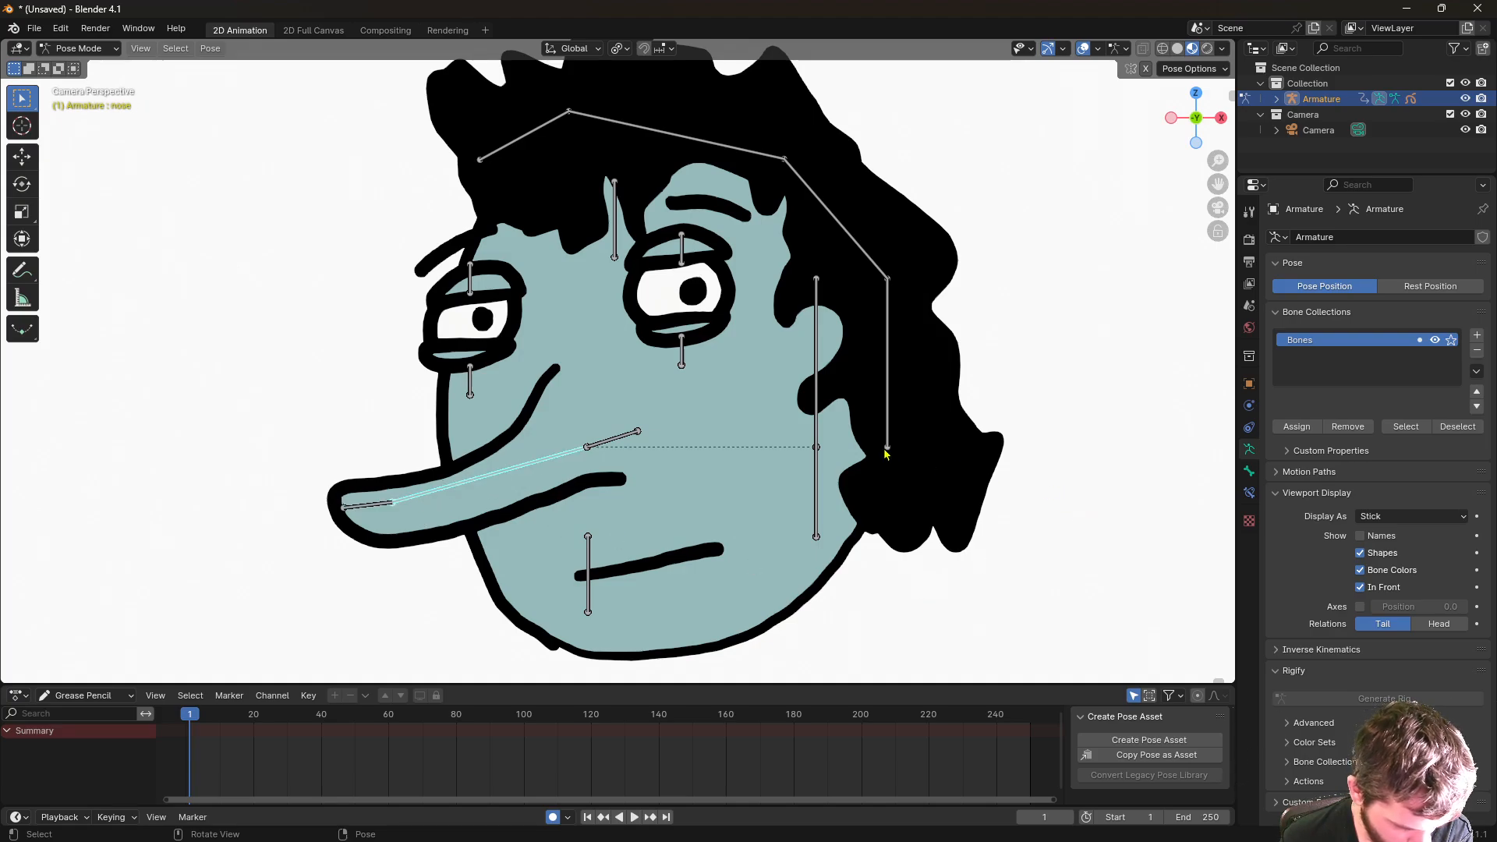
{"action": "left_click", "coordinate": [830, 306]}
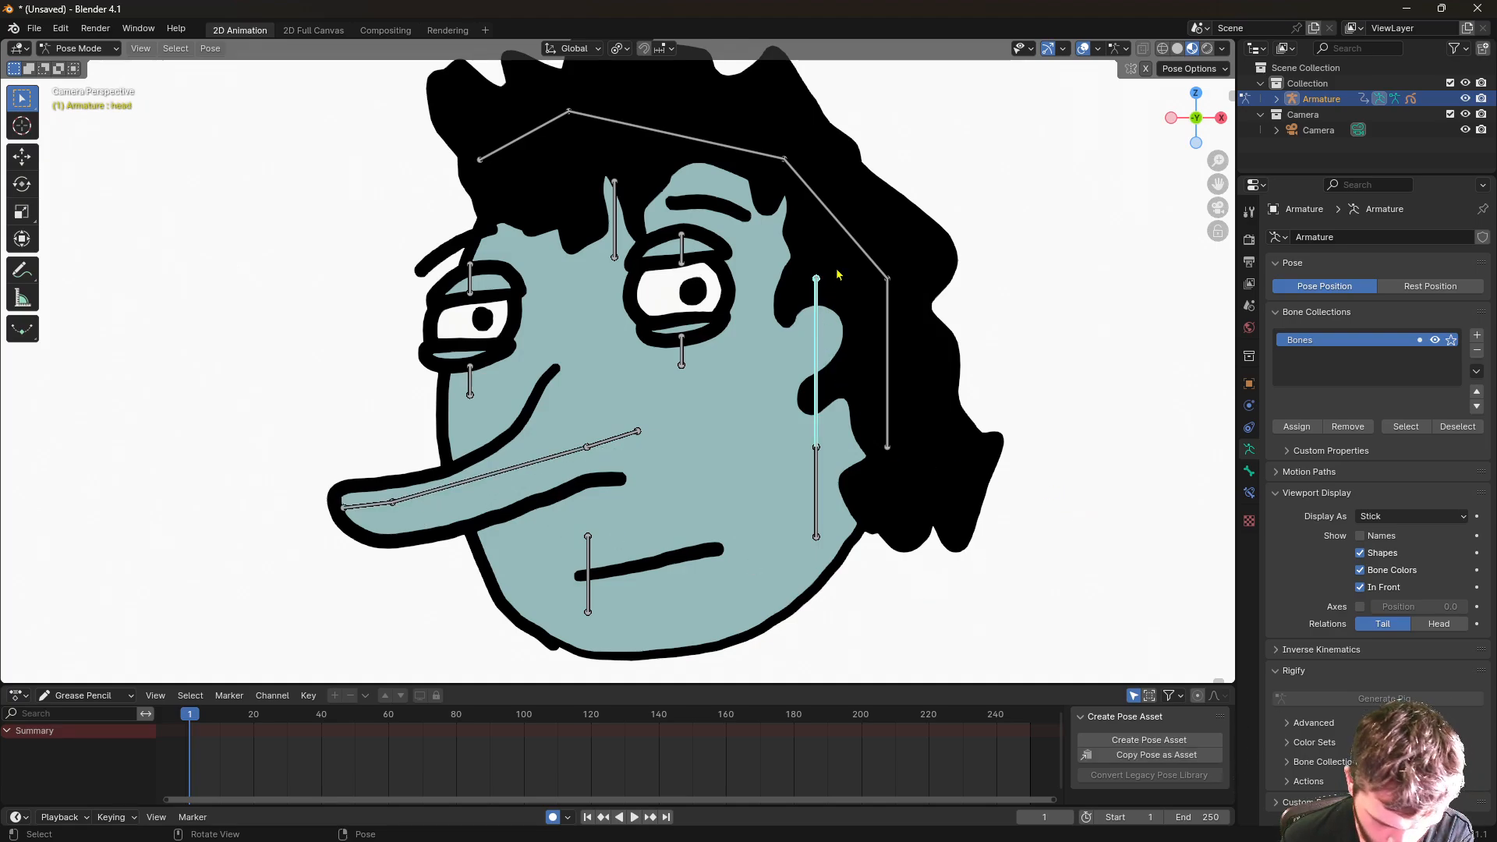
{"action": "key", "text": "r"}
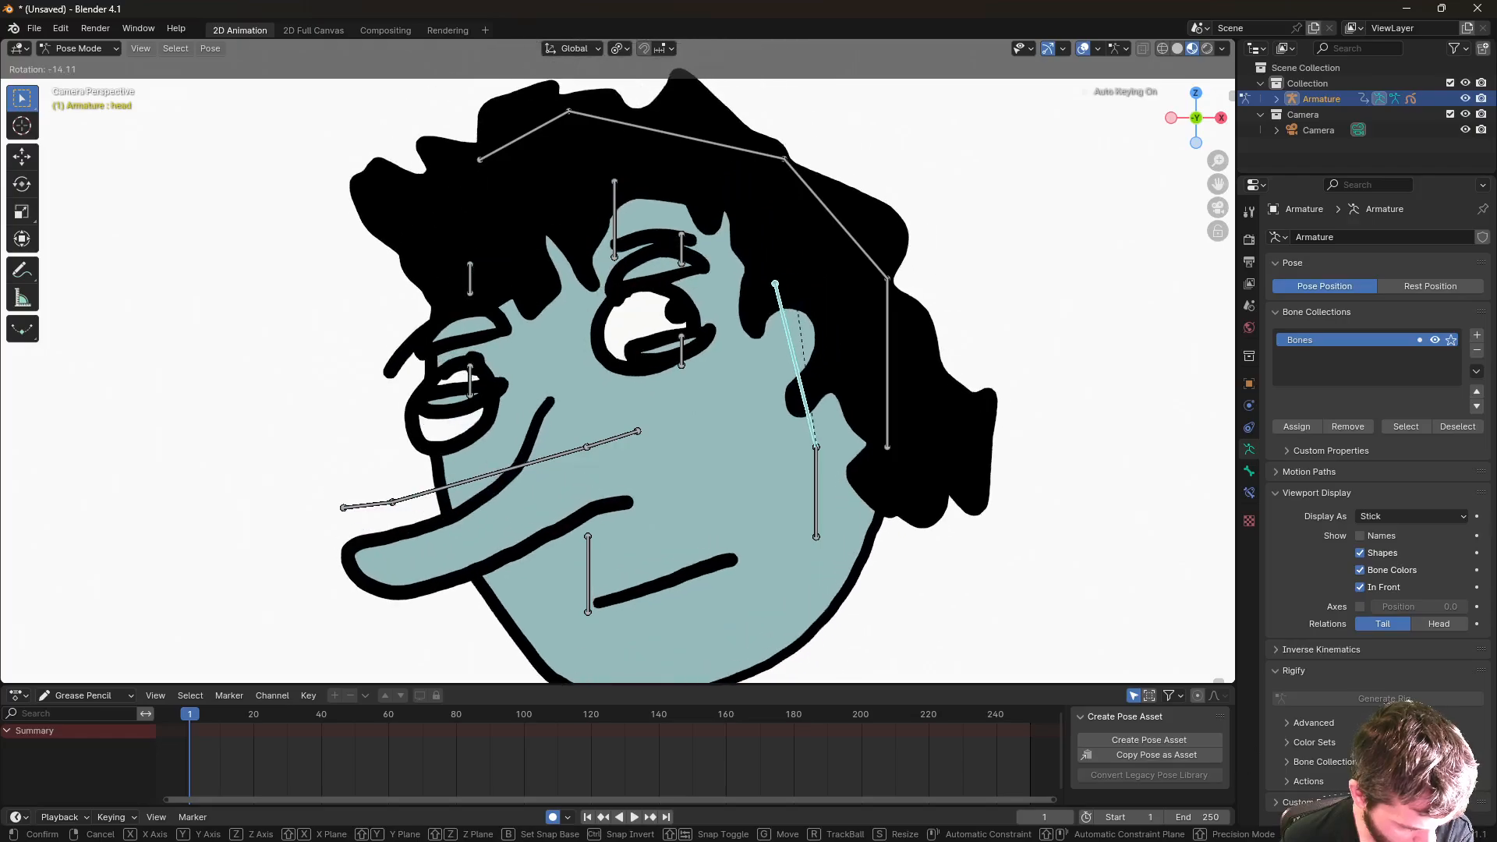
{"action": "left_click", "coordinate": [867, 304]}
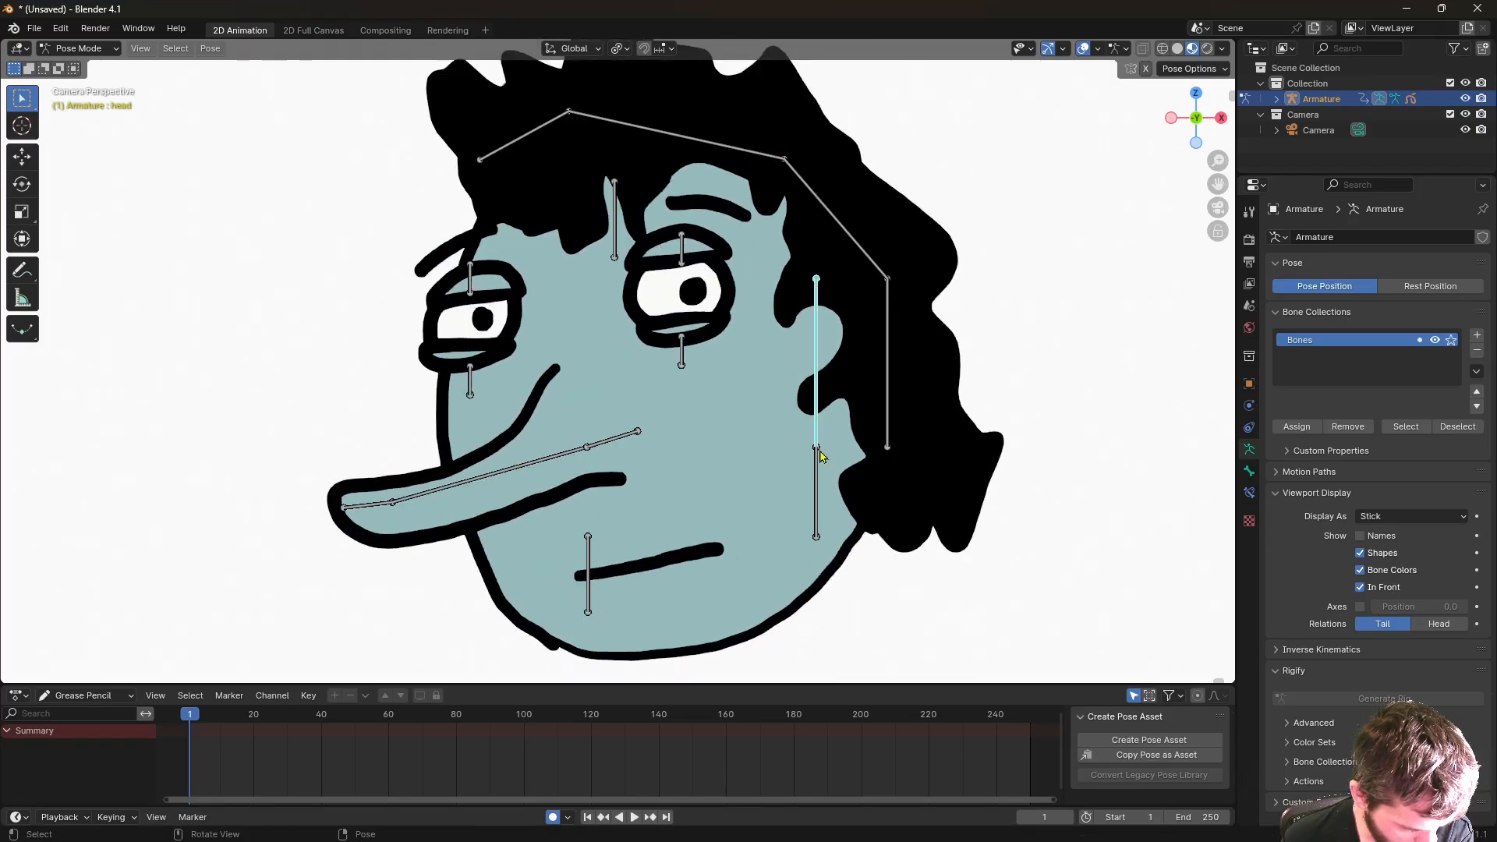
{"action": "key", "text": "r"}
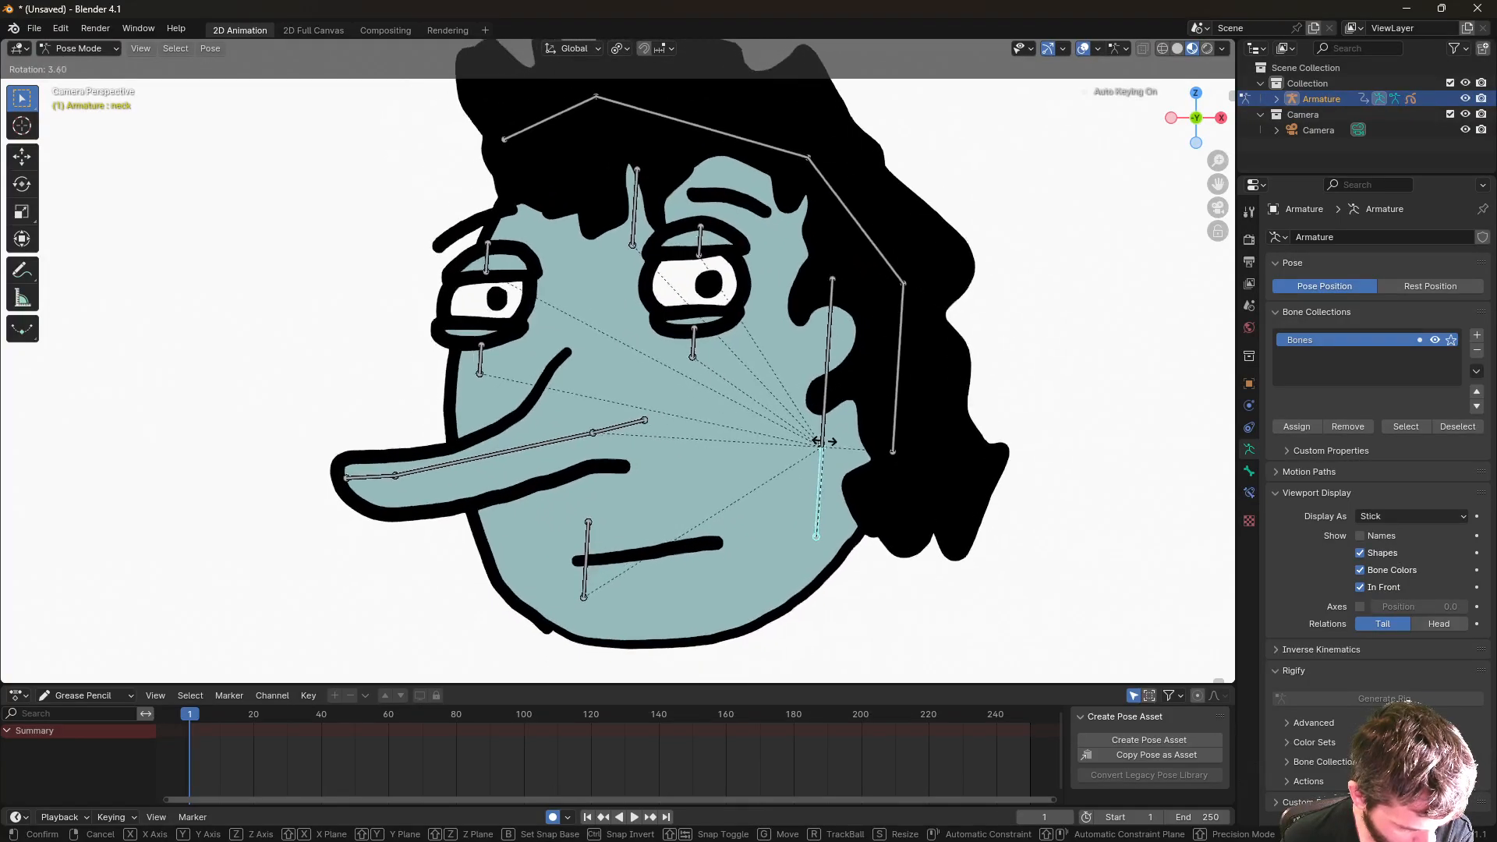
{"action": "right_click", "coordinate": [832, 447]}
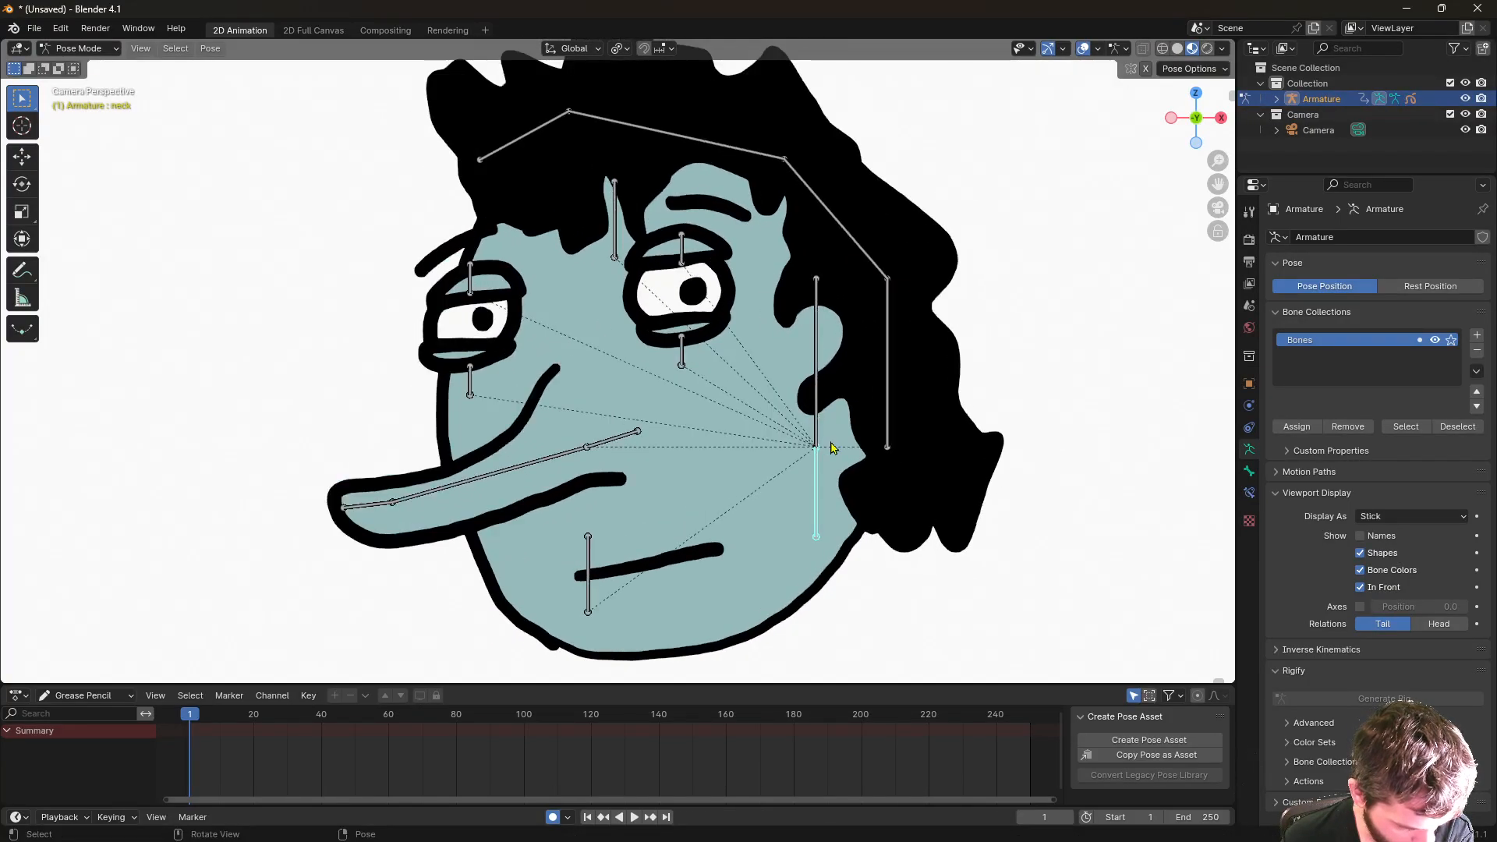